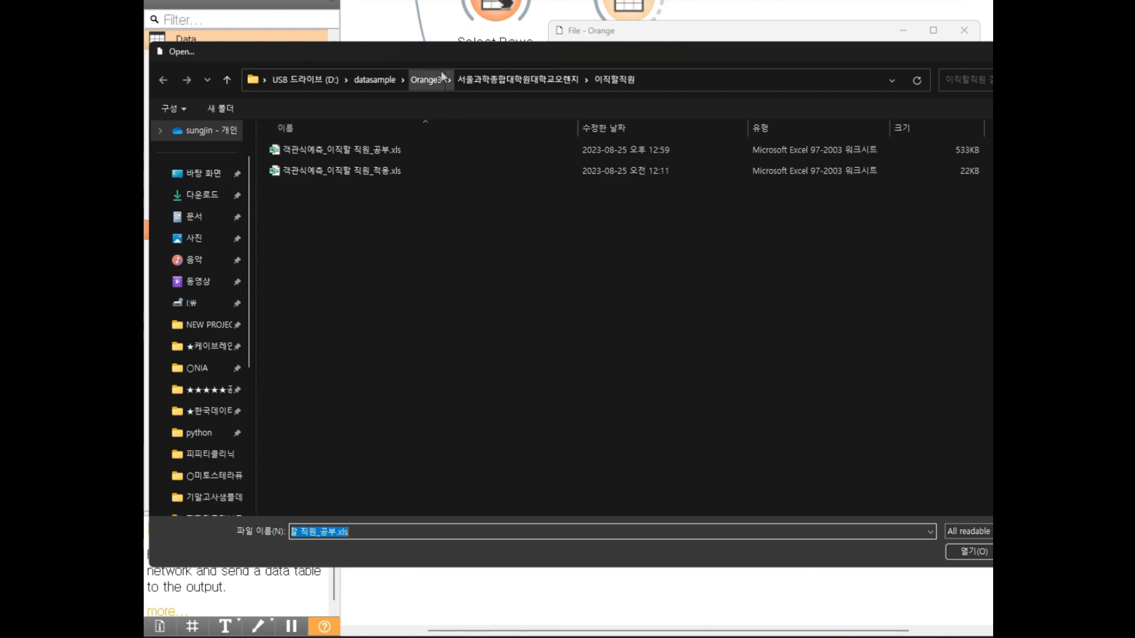
{"action": "left_click_drag", "start_coordinate": [432, 52], "coordinate": [572, 101]}
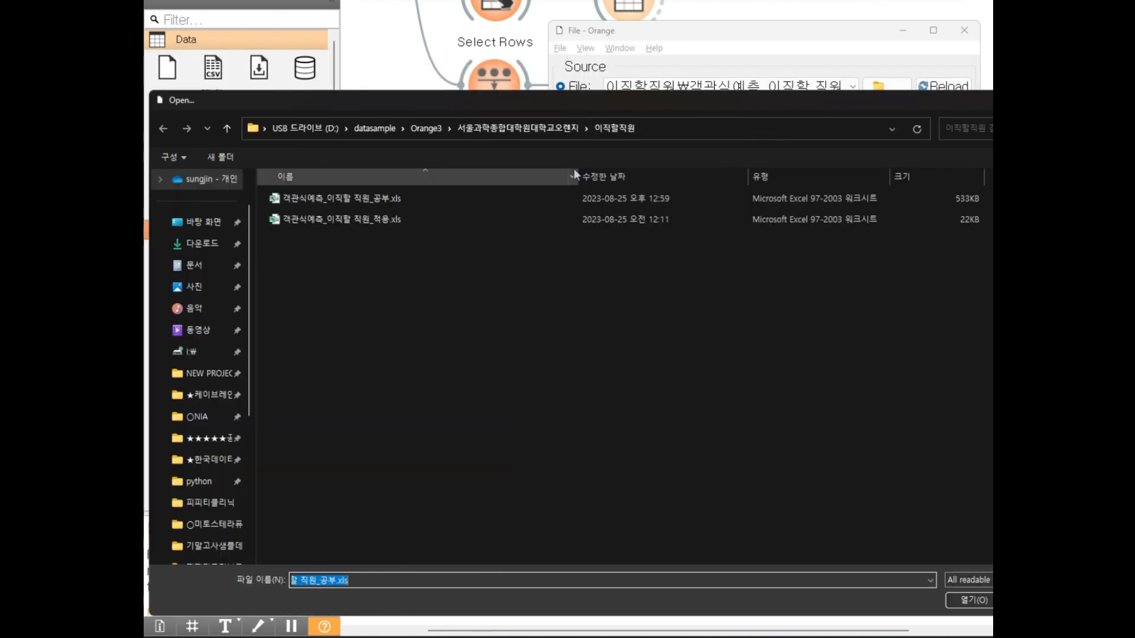
{"action": "key", "text": "ctrl+1"}
{"action": "left_click", "coordinate": [305, 181]}
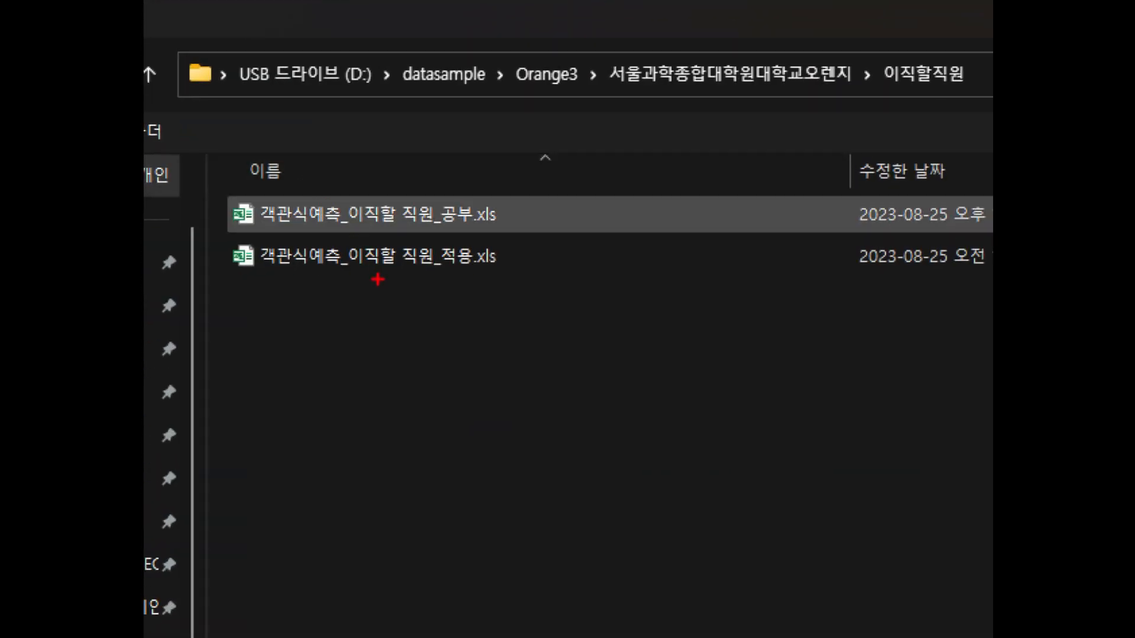
{"action": "mouse_move", "coordinate": [379, 286]}
{"action": "left_mouse_down"}
{"action": "mouse_move", "coordinate": [276, 293]}
{"action": "mouse_move", "coordinate": [204, 192]}
{"action": "mouse_move", "coordinate": [493, 183]}
{"action": "mouse_move", "coordinate": [520, 285]}
{"action": "mouse_move", "coordinate": [361, 289]}
{"action": "left_mouse_up"}
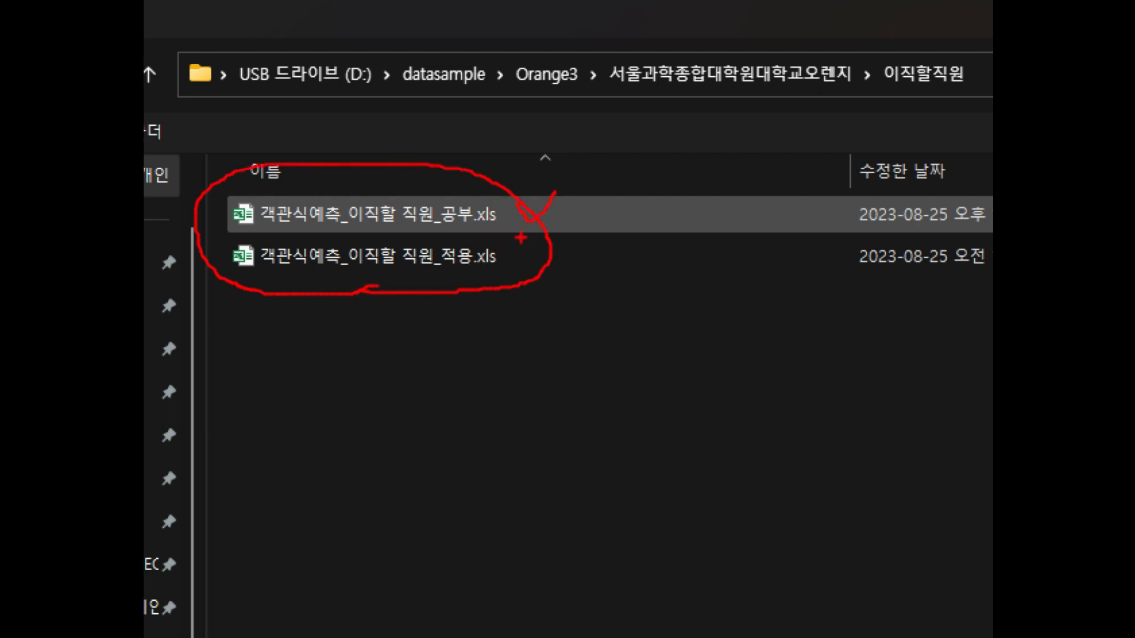
{"action": "left_click_drag", "start_coordinate": [512, 253], "coordinate": [527, 265]}
{"action": "left_click_drag", "start_coordinate": [335, 344], "coordinate": [335, 417]}
{"action": "left_click_drag", "start_coordinate": [335, 346], "coordinate": [422, 418]}
{"action": "mouse_move", "coordinate": [475, 386]}
{"action": "left_mouse_down"}
{"action": "mouse_move", "coordinate": [464, 395]}
{"action": "mouse_move", "coordinate": [547, 416]}
{"action": "left_mouse_up"}
{"action": "left_click_drag", "start_coordinate": [568, 354], "coordinate": [619, 434]}
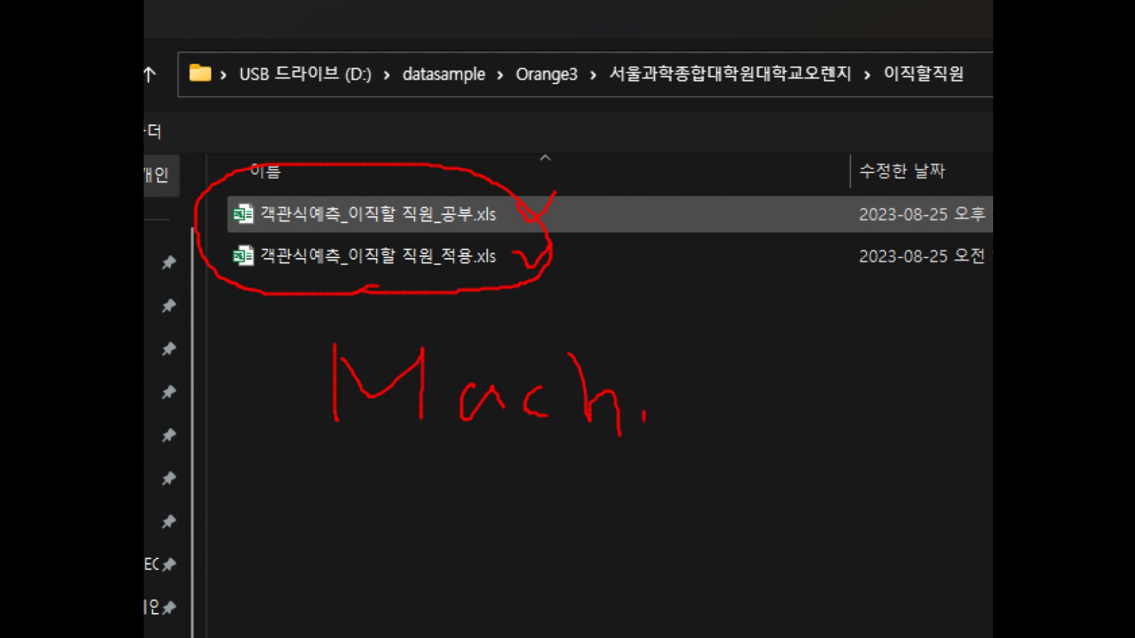
{"action": "left_click_drag", "start_coordinate": [668, 384], "coordinate": [736, 405]}
{"action": "mouse_move", "coordinate": [825, 344]}
{"action": "left_mouse_down"}
{"action": "mouse_move", "coordinate": [825, 408]}
{"action": "mouse_move", "coordinate": [885, 407]}
{"action": "left_mouse_up"}
{"action": "left_click_drag", "start_coordinate": [892, 385], "coordinate": [978, 391]}
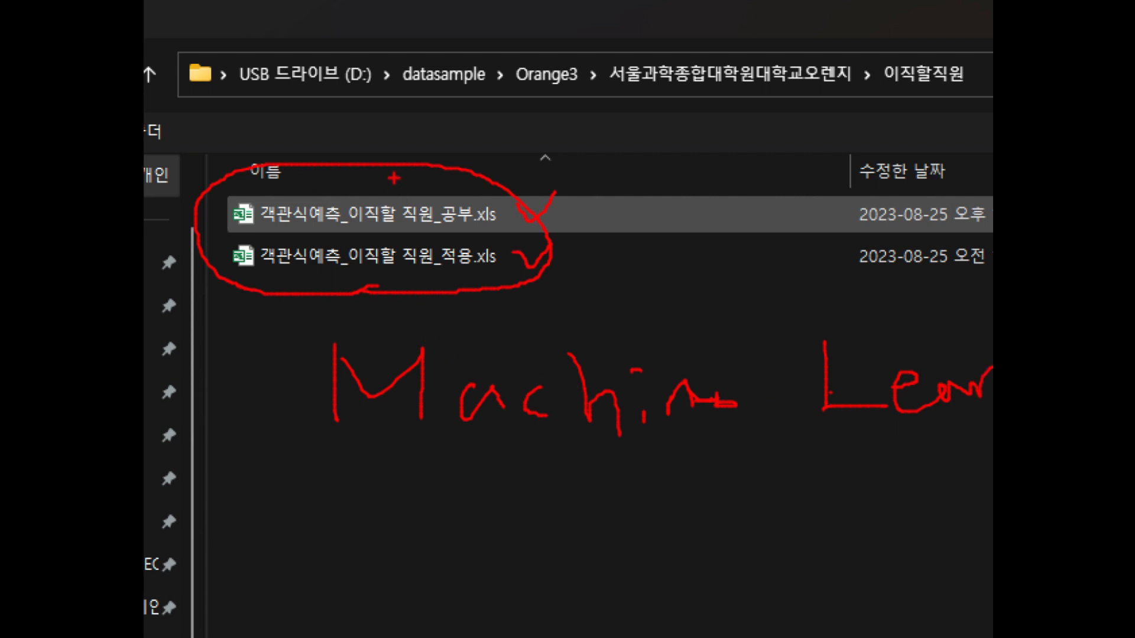
{"action": "left_click_drag", "start_coordinate": [467, 235], "coordinate": [453, 195]}
{"action": "mouse_move", "coordinate": [470, 284]}
{"action": "left_mouse_down"}
{"action": "mouse_move", "coordinate": [428, 260]}
{"action": "mouse_move", "coordinate": [467, 283]}
{"action": "left_mouse_up"}
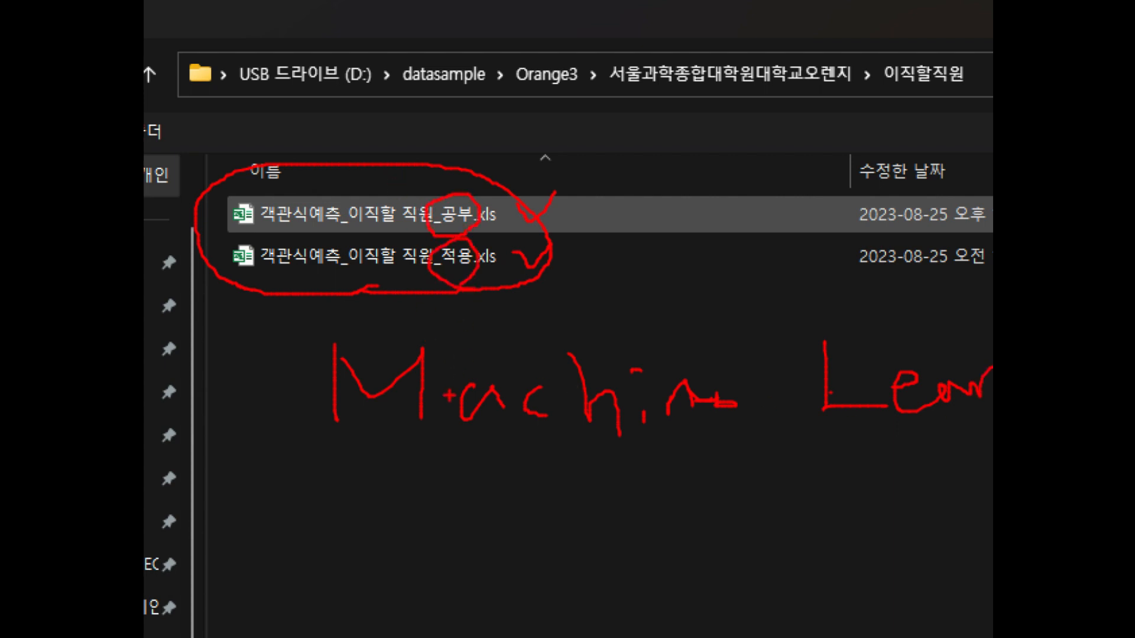
{"action": "key", "text": "Escape"}
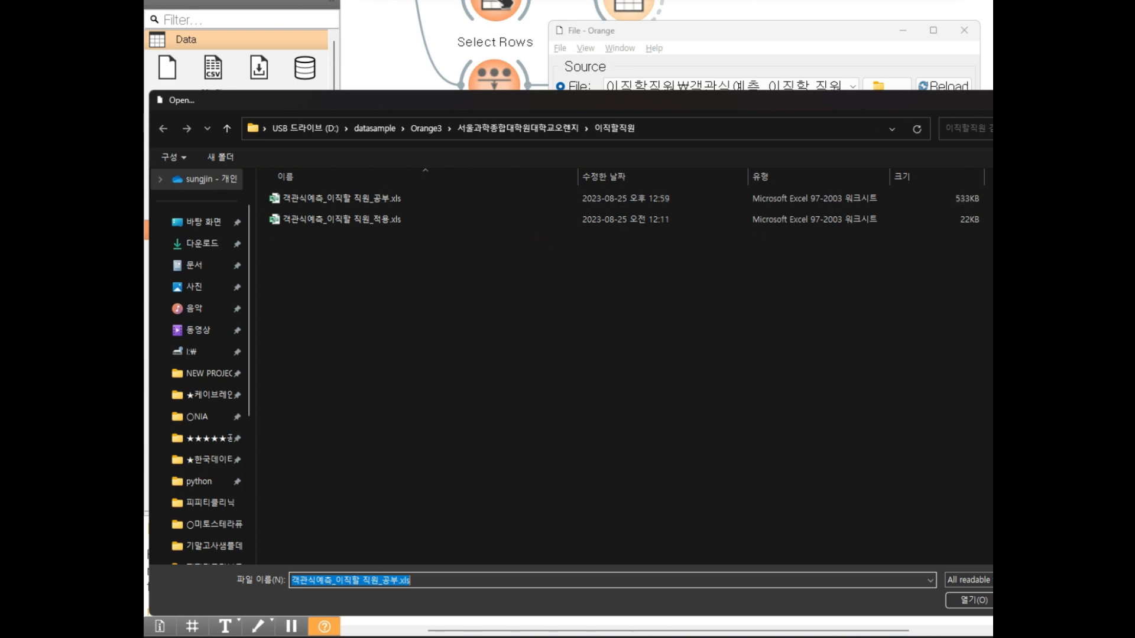
Step: Load 객관식예측_이직할 직원_공부.xls into the File widget, and launch Excel
{"action": "key", "text": "Return"}
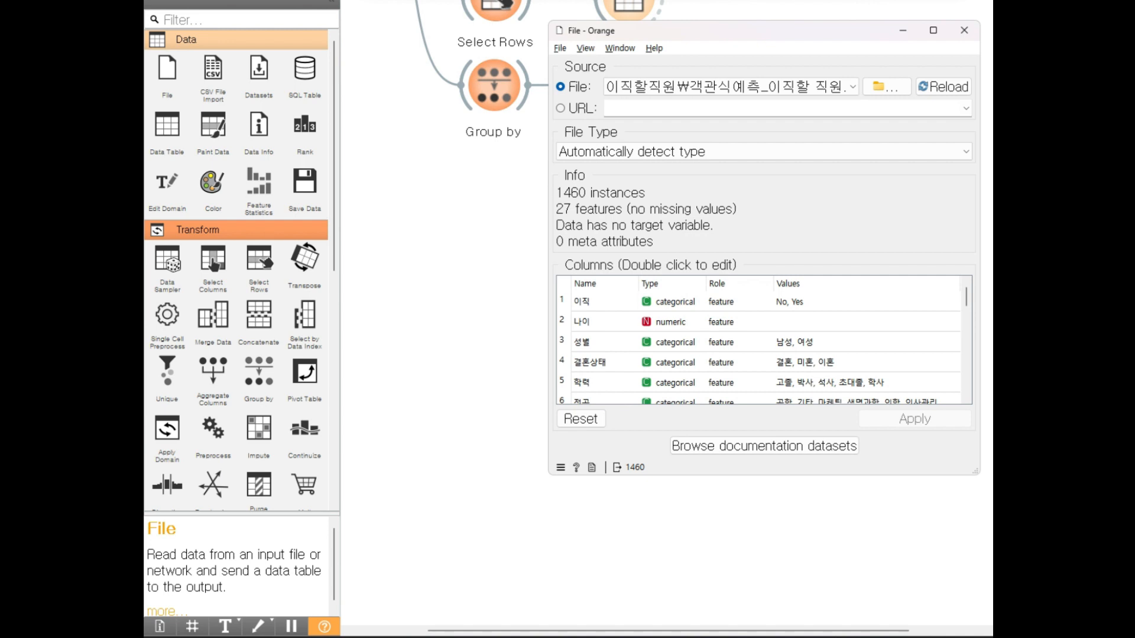
{"action": "key", "text": "super"}
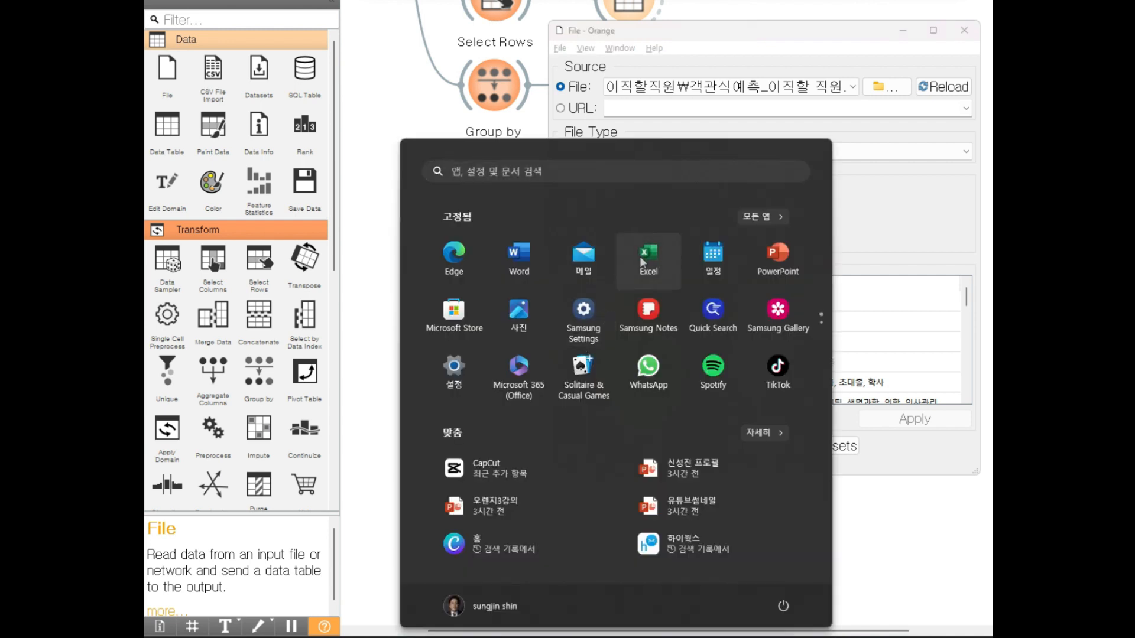
{"action": "left_click", "coordinate": [632, 267]}
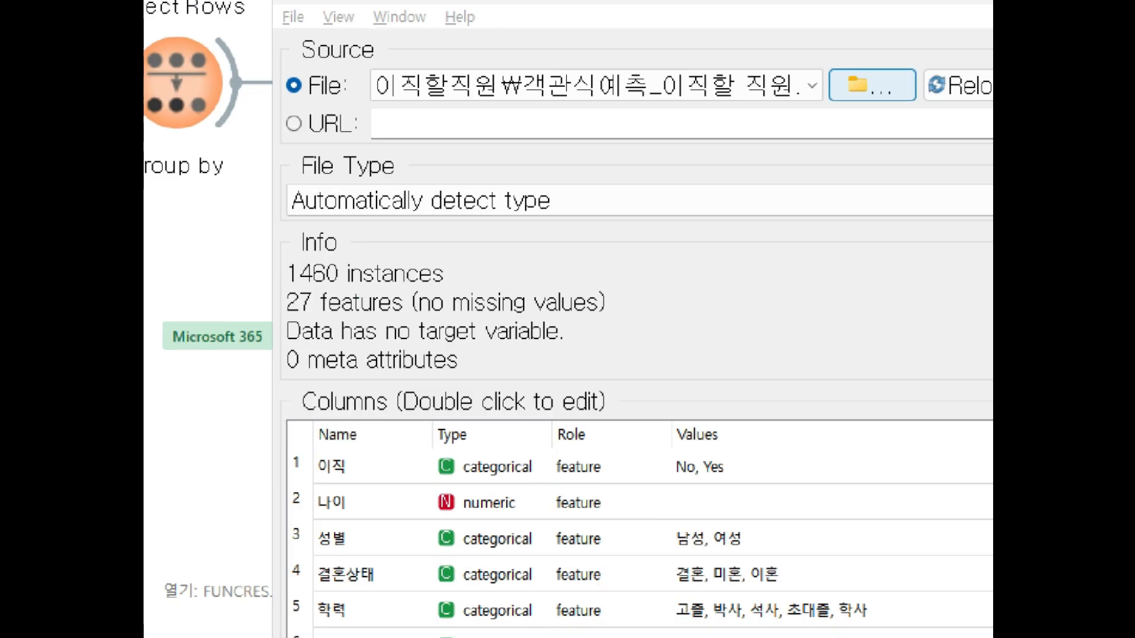
{"action": "mouse_move", "coordinate": [906, 92]}
{"action": "left_mouse_down"}
{"action": "mouse_move", "coordinate": [841, 80]}
{"action": "mouse_move", "coordinate": [847, 123]}
{"action": "left_mouse_up"}
{"action": "key", "text": "Escape"}
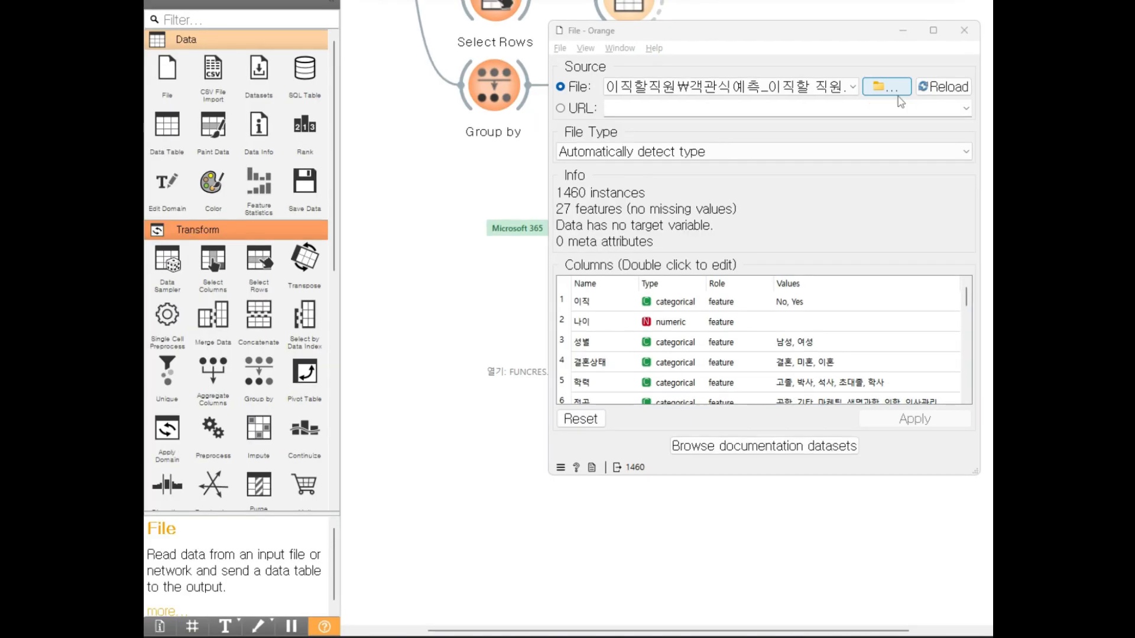
Step: Browse for the File widget's data source again and load 객관식예측_이직할 직원_공부.xls
{"action": "left_click", "coordinate": [887, 89]}
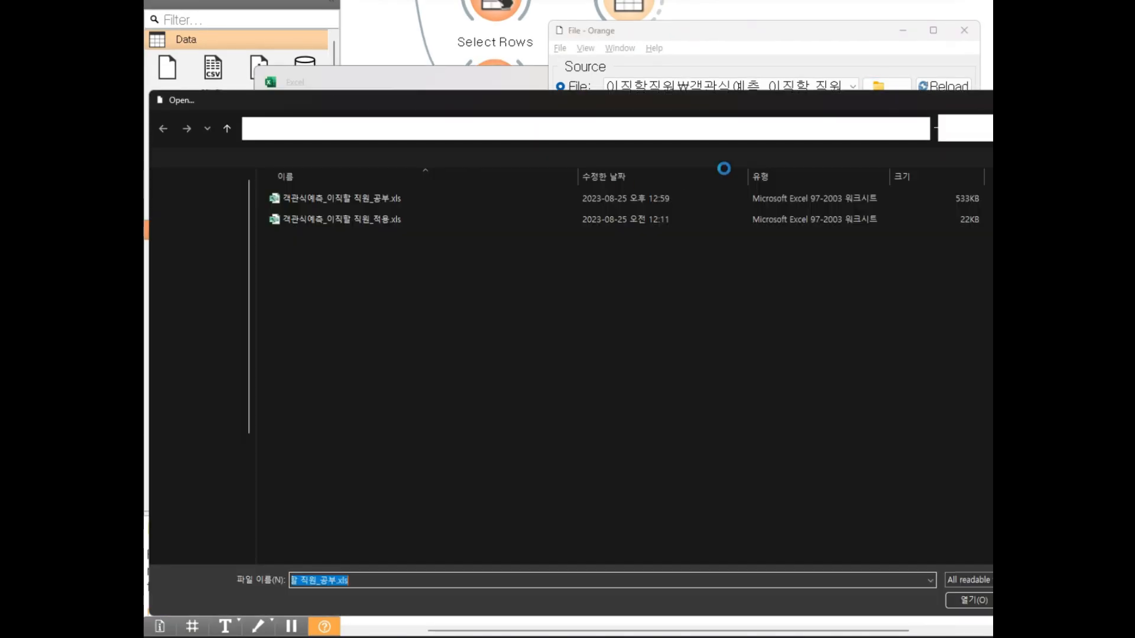
{"action": "left_click", "coordinate": [307, 202]}
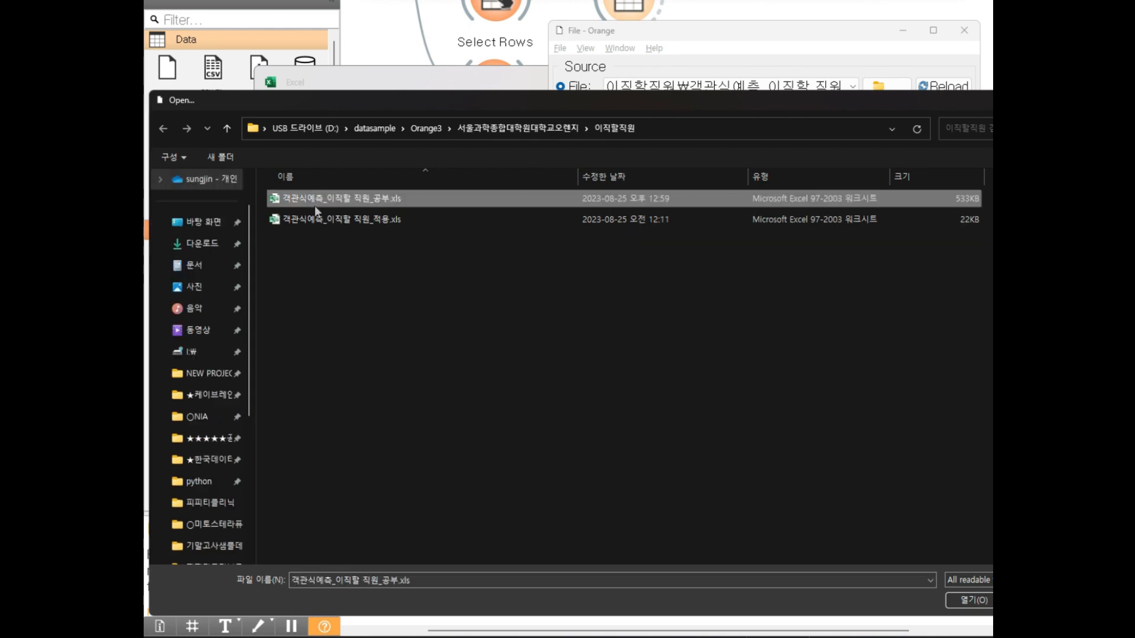
{"action": "left_click_drag", "start_coordinate": [385, 207], "coordinate": [378, 190]}
{"action": "double_click", "coordinate": [342, 202]}
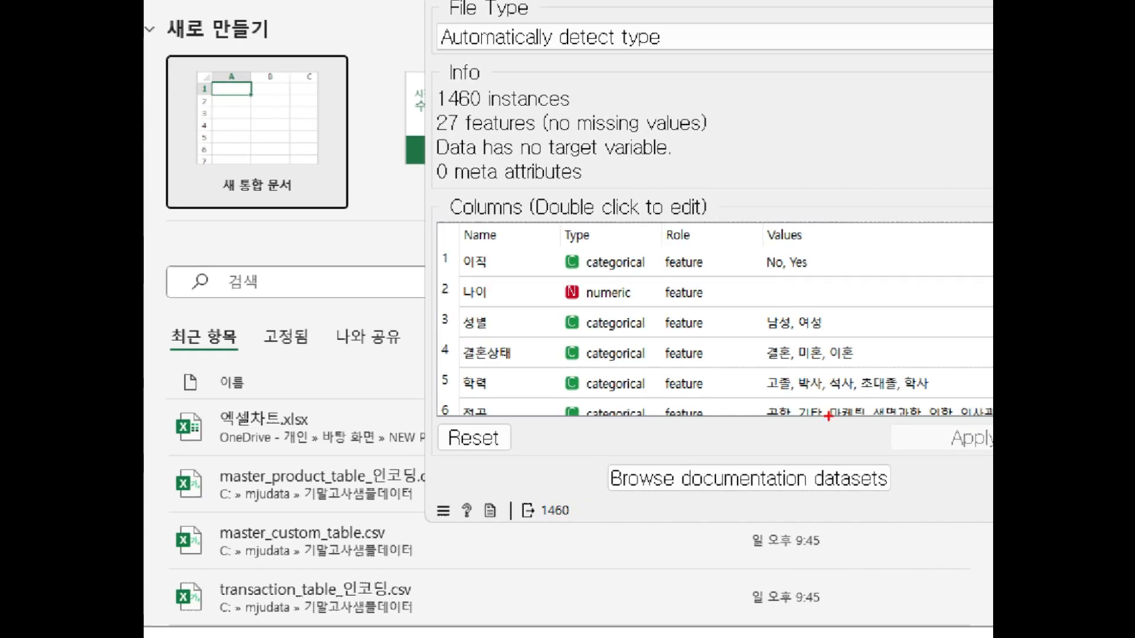
{"action": "mouse_move", "coordinate": [827, 415]}
{"action": "left_mouse_down"}
{"action": "mouse_move", "coordinate": [670, 443]}
{"action": "mouse_move", "coordinate": [449, 326]}
{"action": "mouse_move", "coordinate": [661, 192]}
{"action": "mouse_move", "coordinate": [866, 324]}
{"action": "mouse_move", "coordinate": [822, 421]}
{"action": "left_mouse_up"}
{"action": "key", "text": "Escape"}
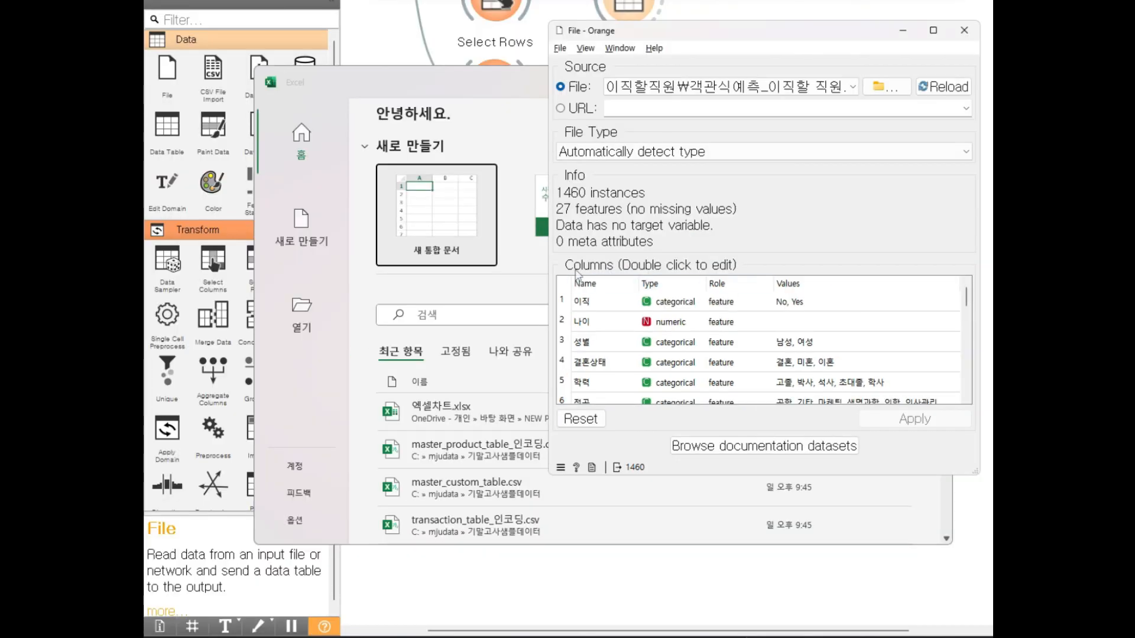
Step: Create a blank workbook in Excel and maximize its window with the document recovery pane closed
{"action": "left_click", "coordinate": [461, 227]}
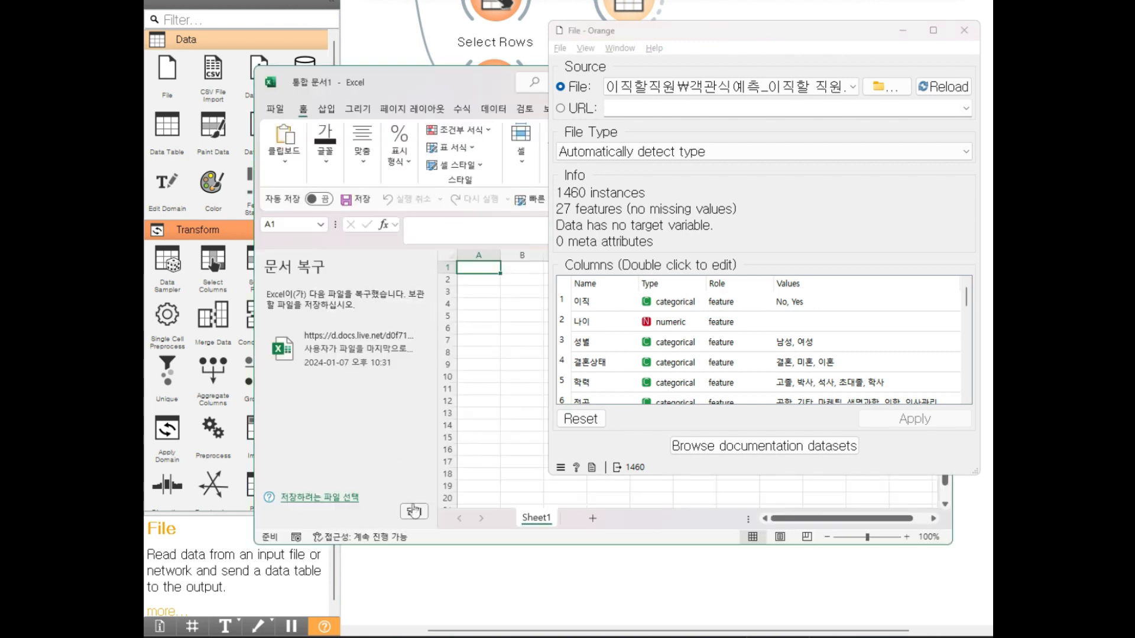
{"action": "left_click", "coordinate": [414, 510]}
{"action": "double_click", "coordinate": [450, 84]}
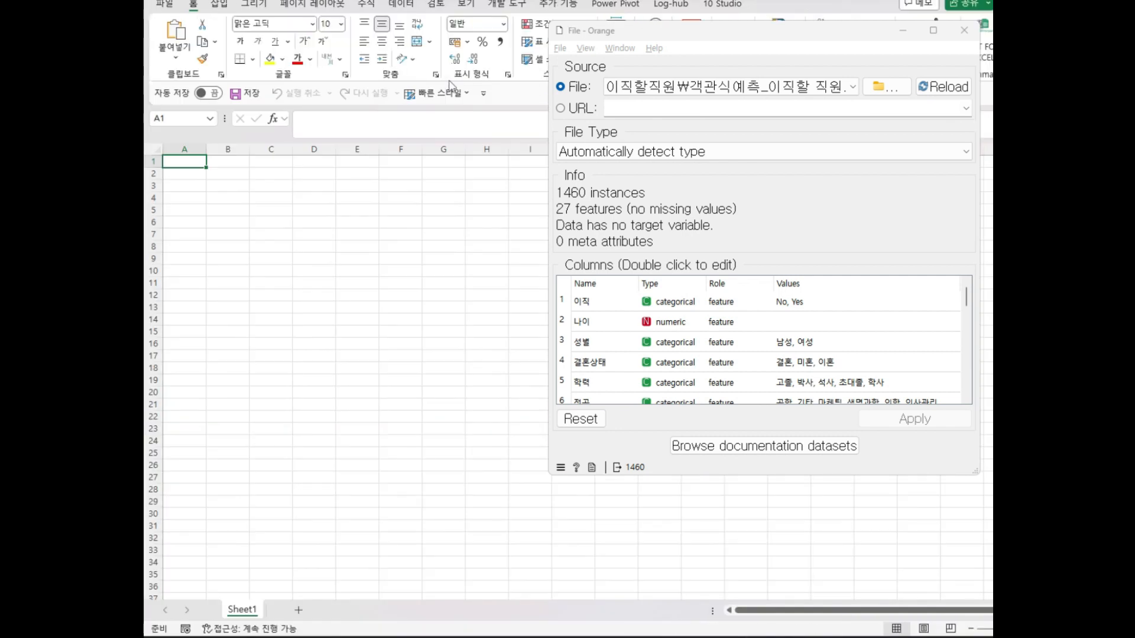
Step: Move the Orange File window clear of the worksheet's upper rows and enlarge the cell display
{"action": "left_click_drag", "start_coordinate": [811, 35], "coordinate": [650, 375]}
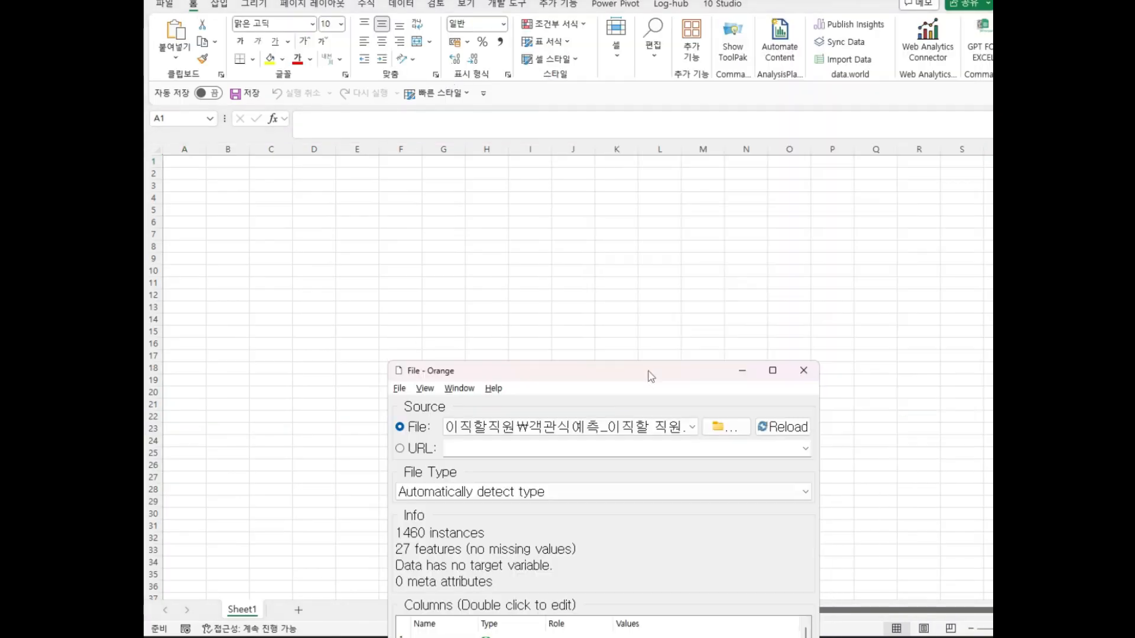
{"action": "left_click", "coordinate": [500, 174]}
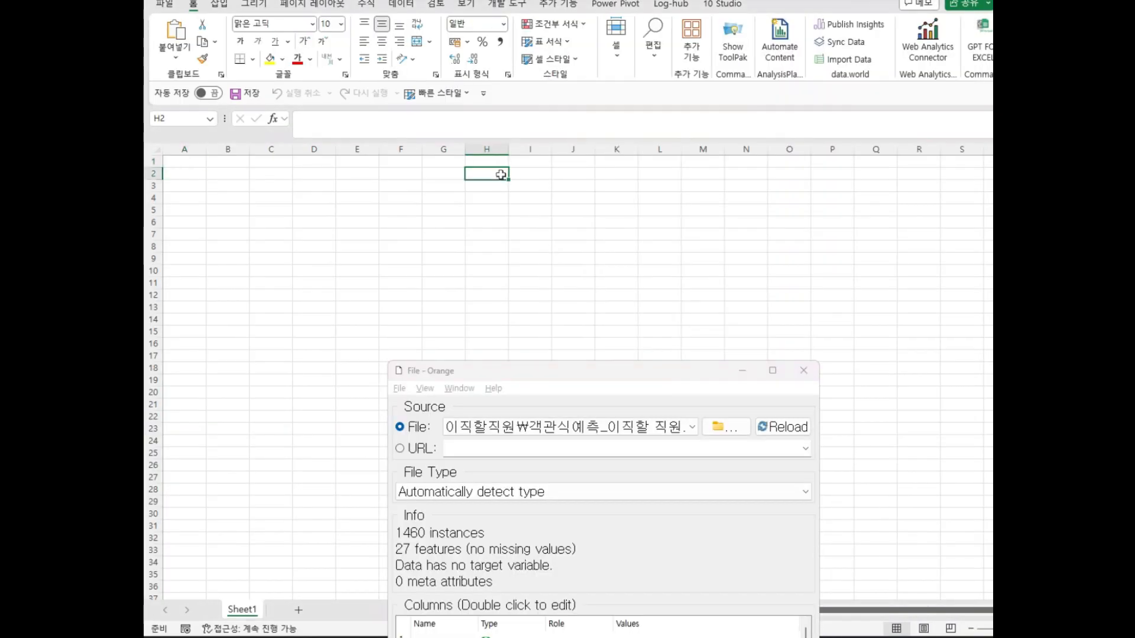
{"action": "scroll", "coordinate": [500, 174], "scroll_direction": "up", "scroll_amount": 6, "text": "ctrl"}
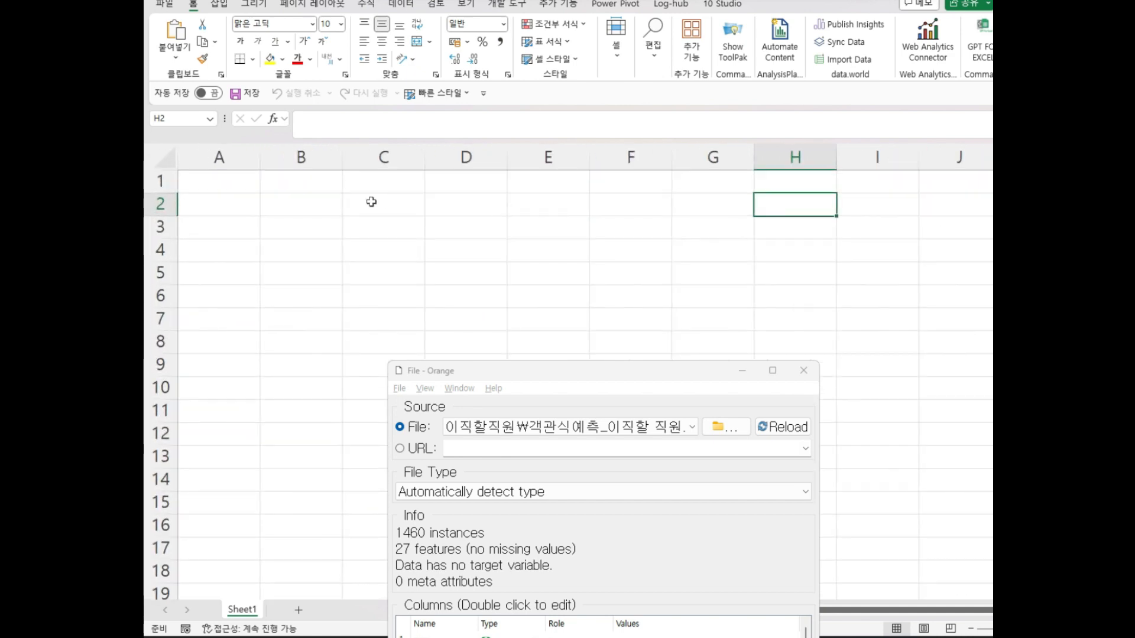
Step: Write the example equation as text, with "Y=" in cell B2 and "2x" in cell C2
{"action": "left_click", "coordinate": [330, 201]}
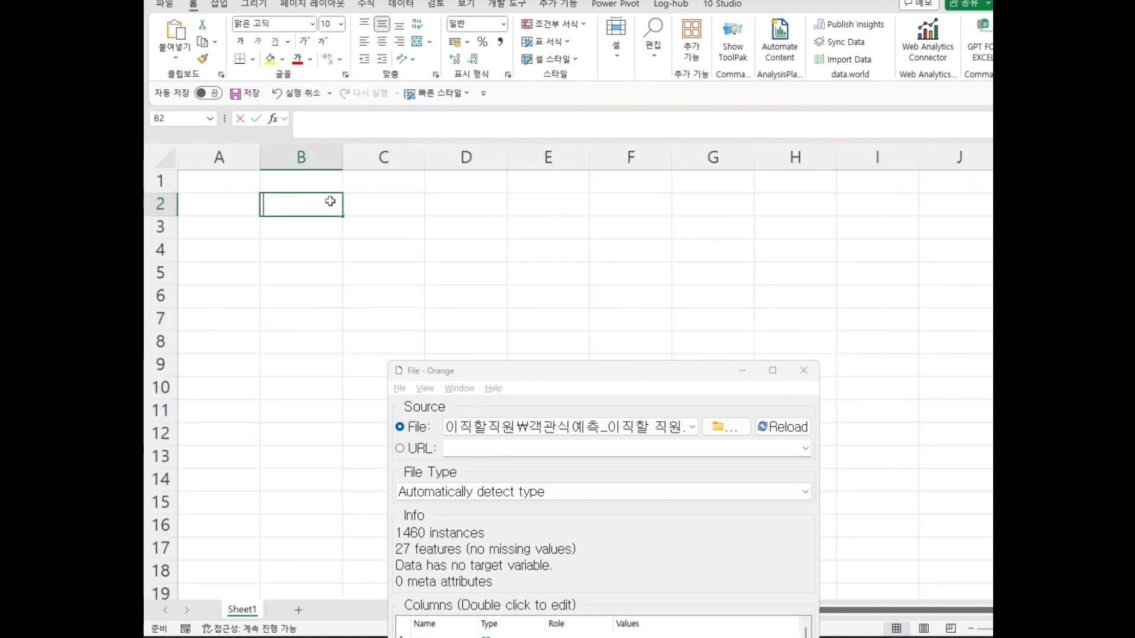
{"action": "type", "text": "Y="}
{"action": "key", "text": "Left"}
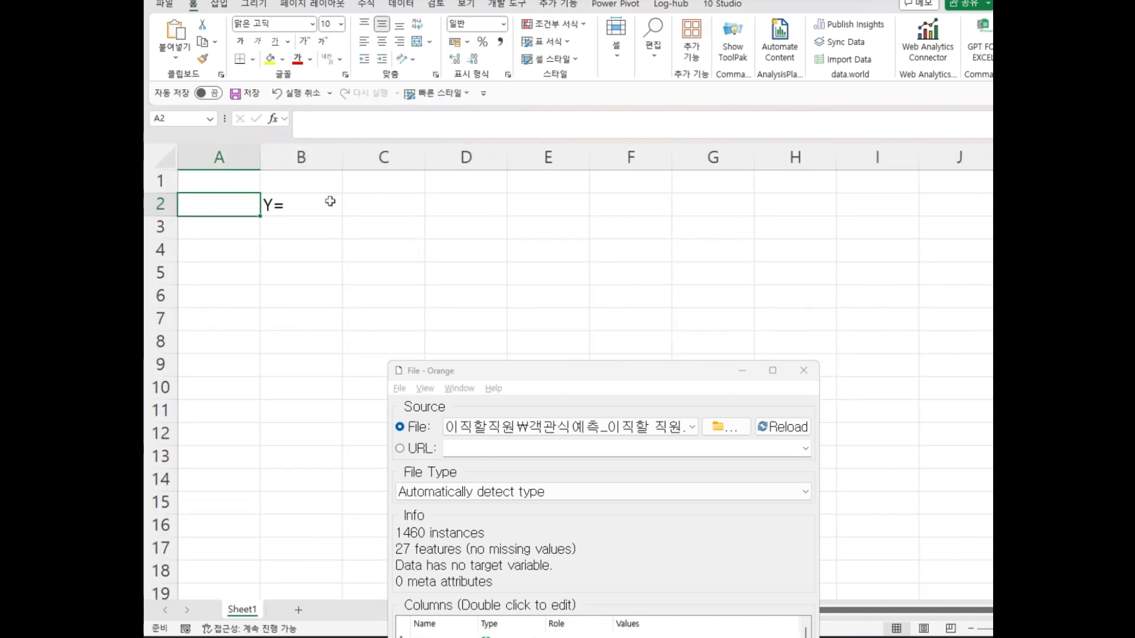
{"action": "left_click", "coordinate": [349, 208]}
{"action": "type", "text": "2x"}
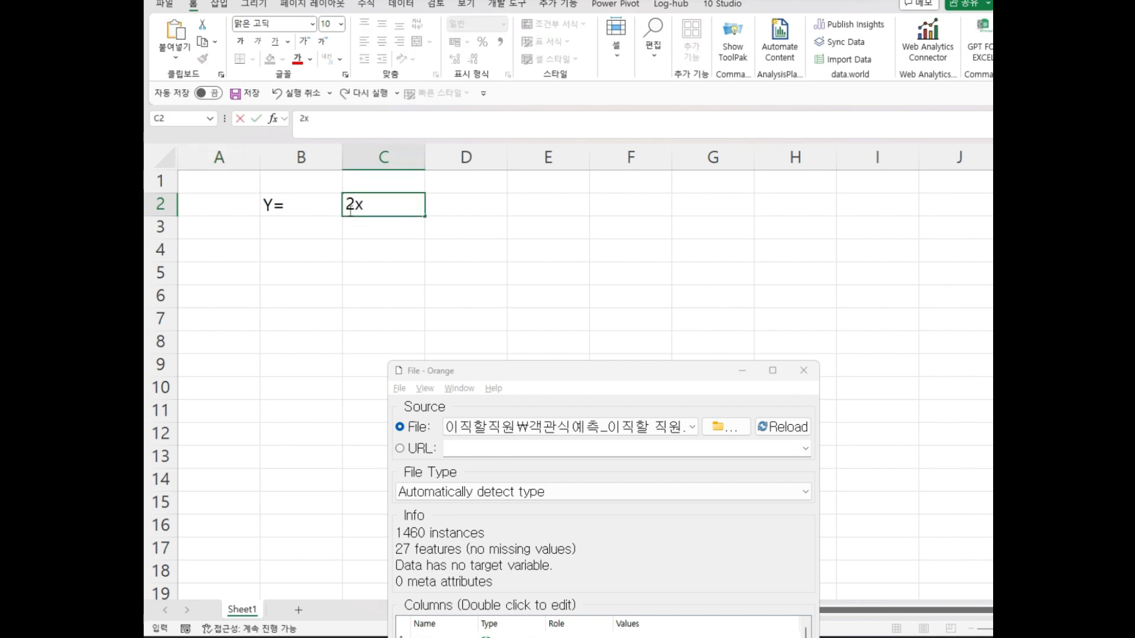
{"action": "key", "text": "Return"}
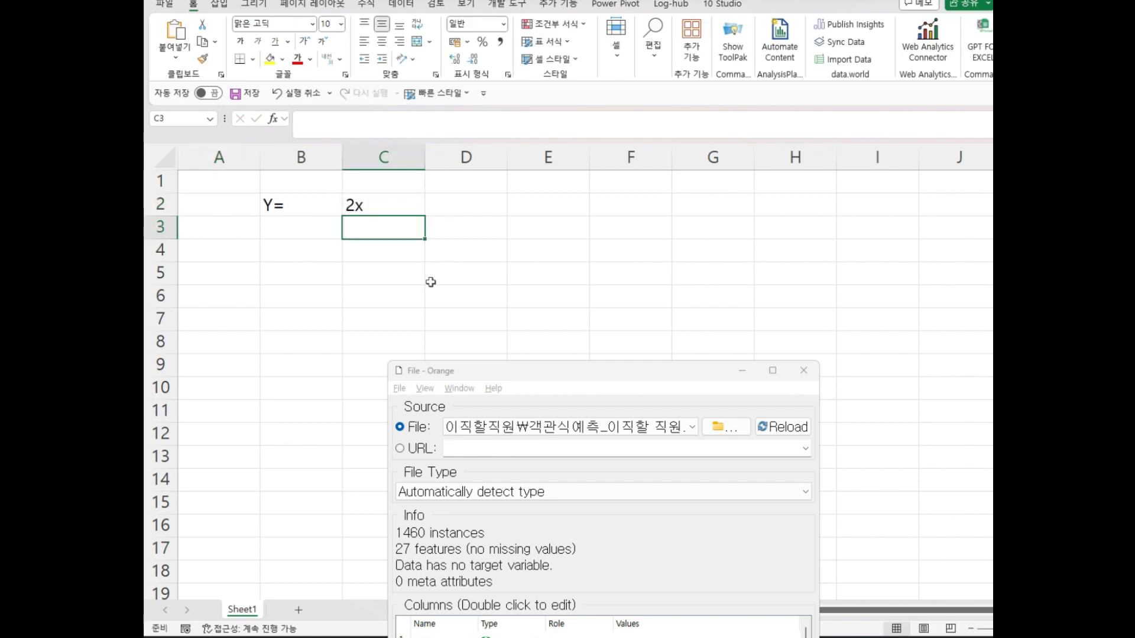
{"action": "left_click", "coordinate": [407, 279]}
{"action": "left_click", "coordinate": [377, 249]}
{"action": "left_click", "coordinate": [474, 211]}
{"action": "left_click", "coordinate": [388, 206]}
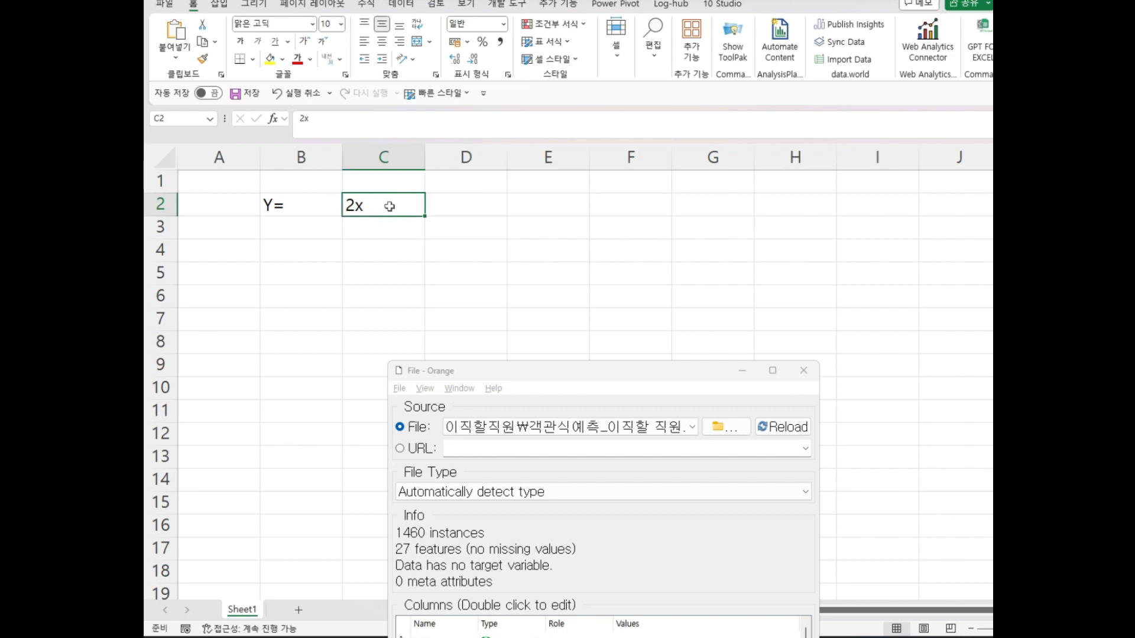
Step: Enter the formula =E5*2 in cell E2 to compute the equation from cell E5
{"action": "left_click", "coordinate": [550, 201]}
{"action": "type", "text": "="}
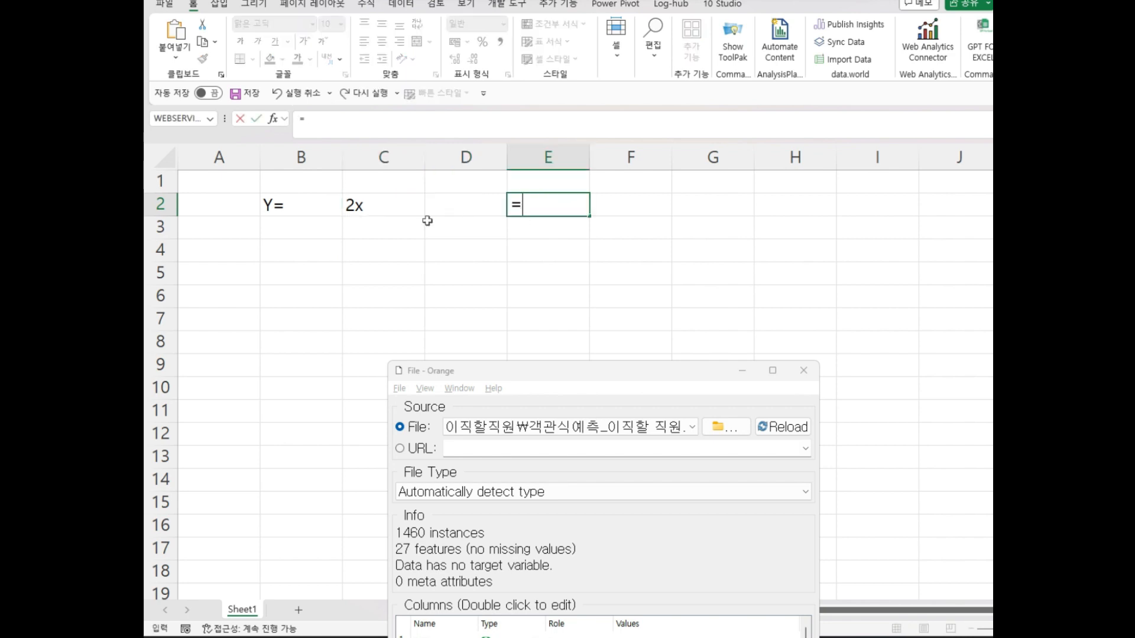
{"action": "left_click", "coordinate": [535, 263]}
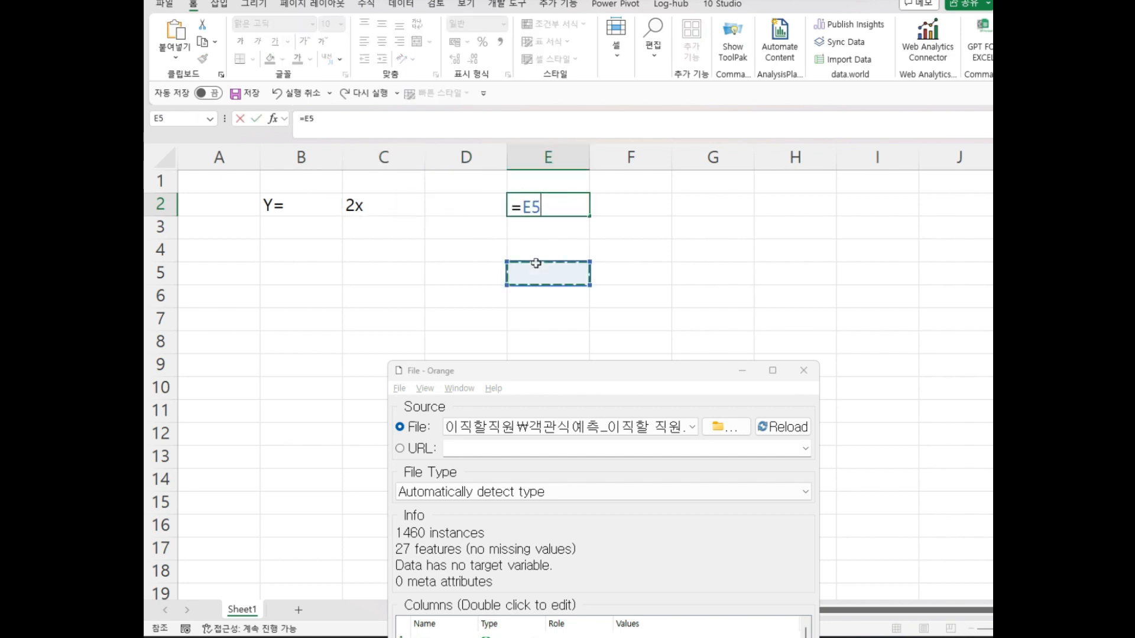
{"action": "type", "text": "*"}
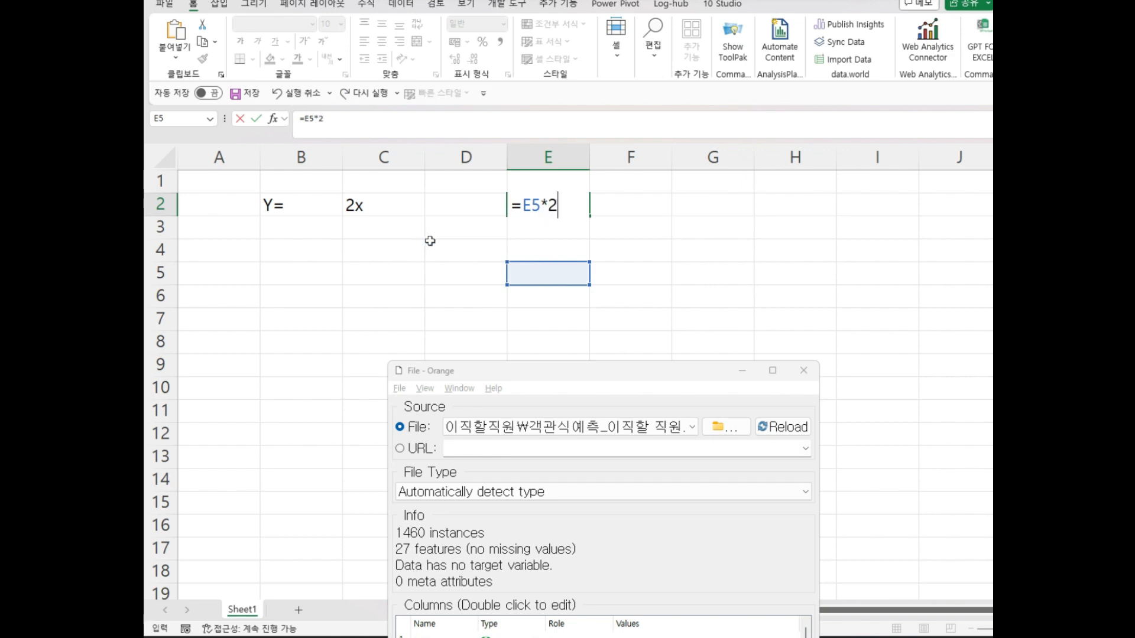
{"action": "key", "text": "Return"}
Step: Test the formula by entering 3 and then 4 as the input value in cell E5
{"action": "left_click", "coordinate": [578, 204]}
{"action": "left_click", "coordinate": [573, 263]}
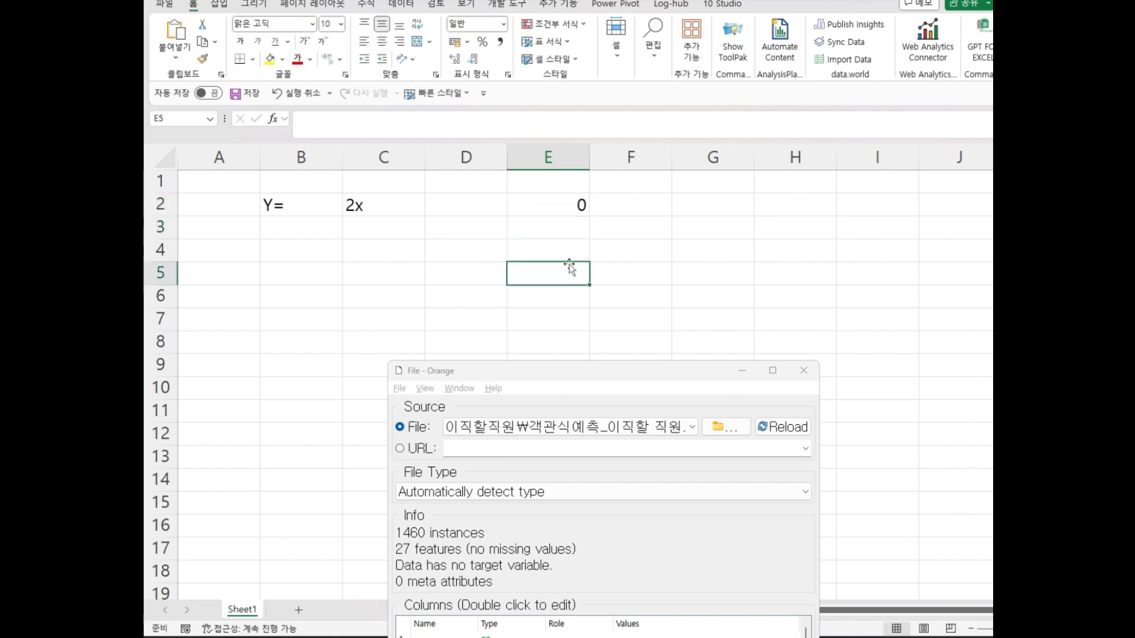
{"action": "double_click", "coordinate": [573, 274]}
{"action": "type", "text": "3"}
{"action": "key", "text": "Return"}
{"action": "left_click", "coordinate": [562, 264]}
{"action": "type", "text": "4"}
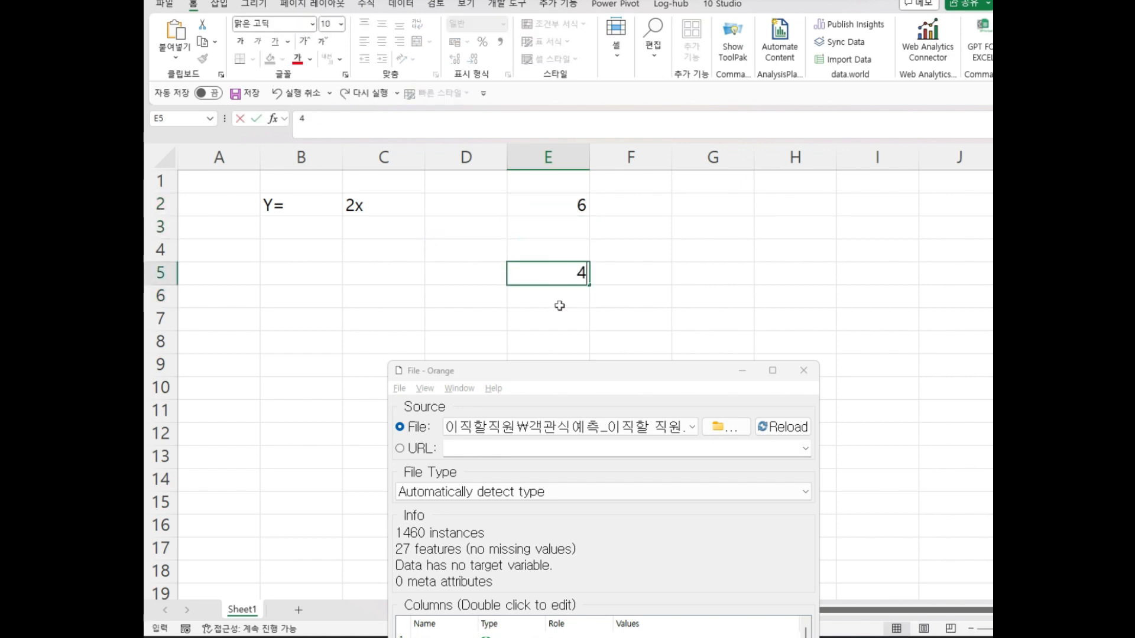
{"action": "key", "text": "Return"}
{"action": "key", "text": "Return"}
Step: Set the formula's input value in cell E5 to 9
{"action": "left_click", "coordinate": [557, 276]}
{"action": "type", "text": "9"}
{"action": "key", "text": "Return"}
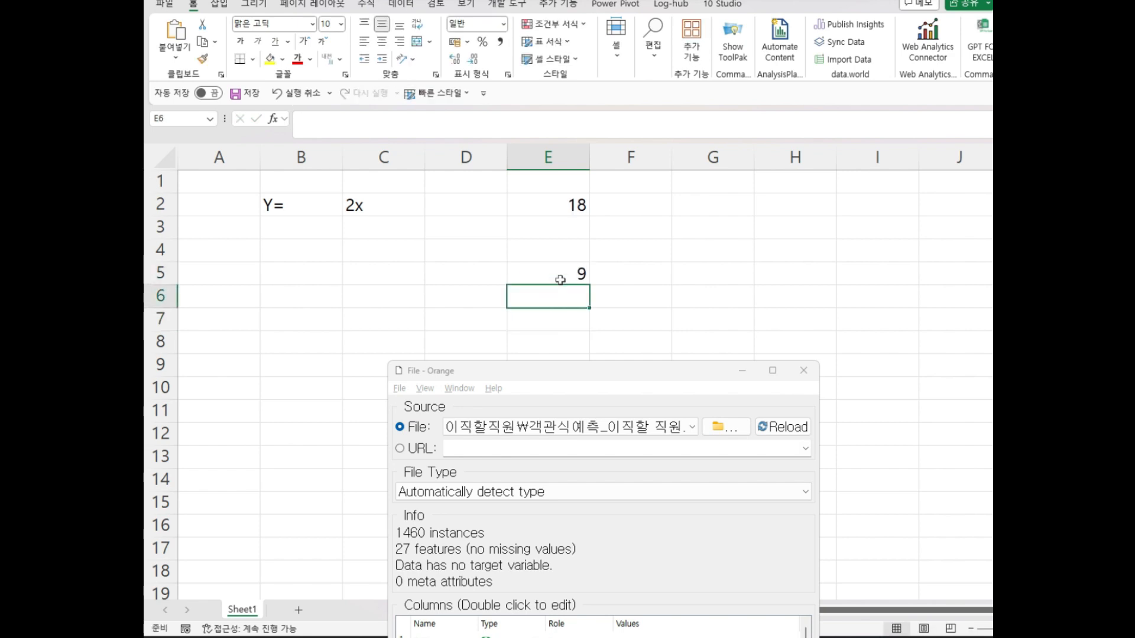
{"action": "left_click", "coordinate": [562, 277]}
{"action": "left_click_drag", "start_coordinate": [304, 207], "coordinate": [367, 210]}
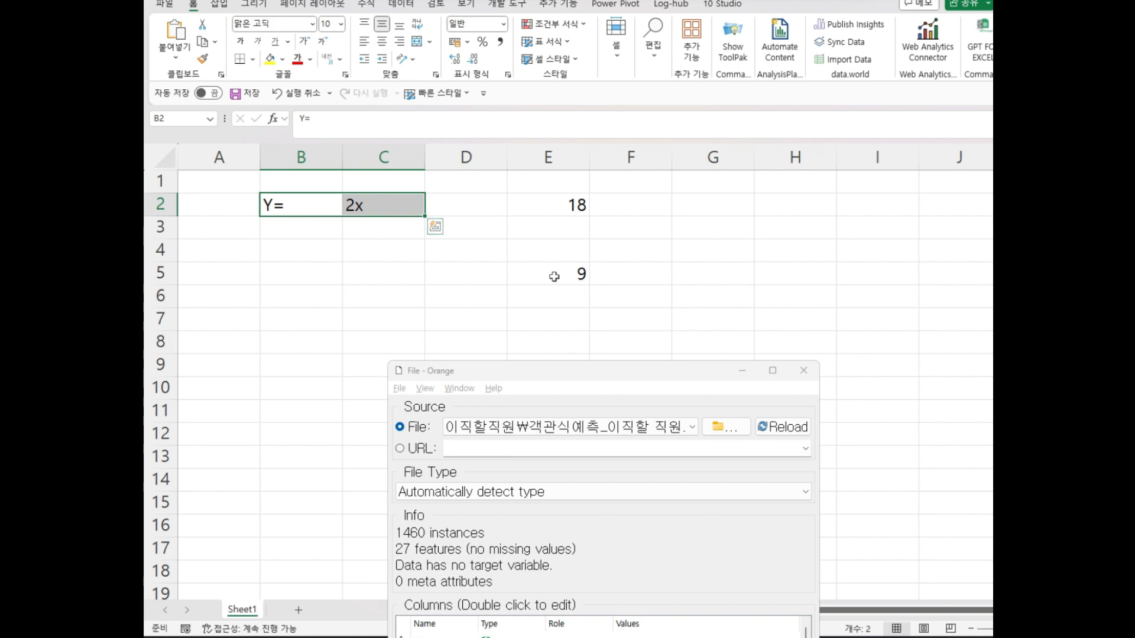
{"action": "left_click", "coordinate": [554, 277]}
{"action": "left_click", "coordinate": [517, 294]}
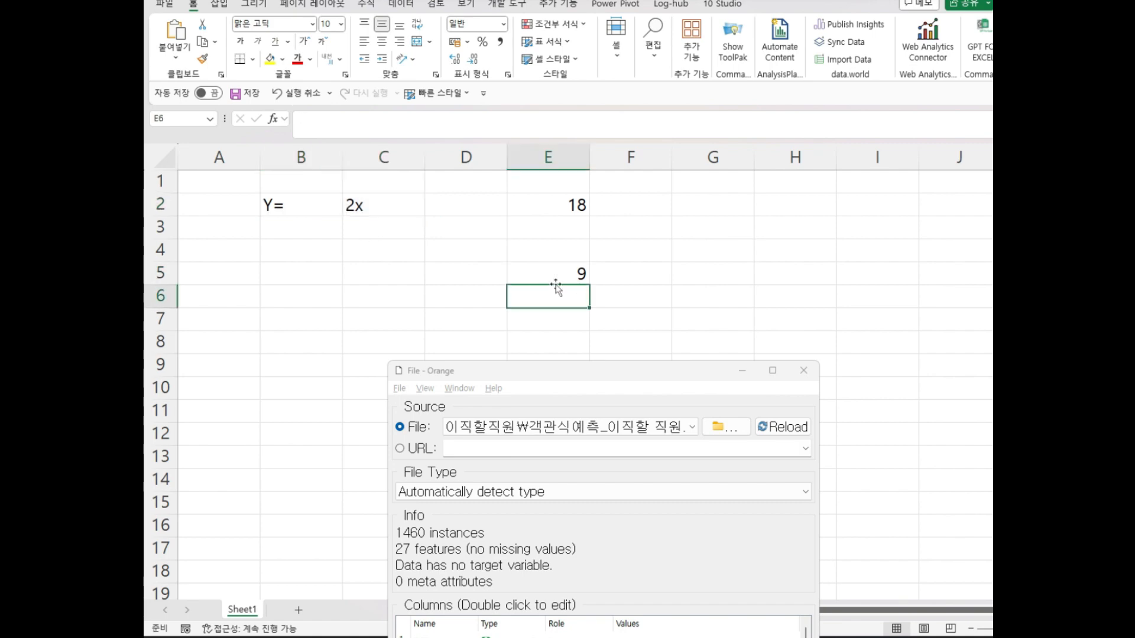
{"action": "left_click", "coordinate": [557, 276]}
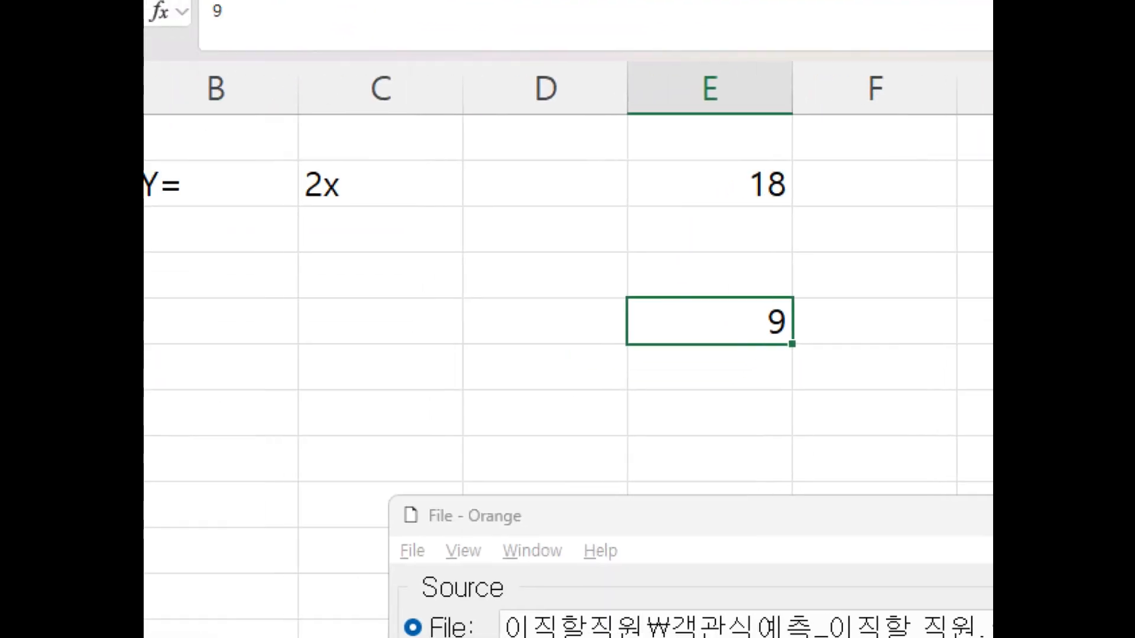
{"action": "mouse_move", "coordinate": [569, 294]}
{"action": "left_mouse_down"}
{"action": "mouse_move", "coordinate": [368, 215]}
{"action": "mouse_move", "coordinate": [437, 190]}
{"action": "mouse_move", "coordinate": [597, 193]}
{"action": "left_mouse_up"}
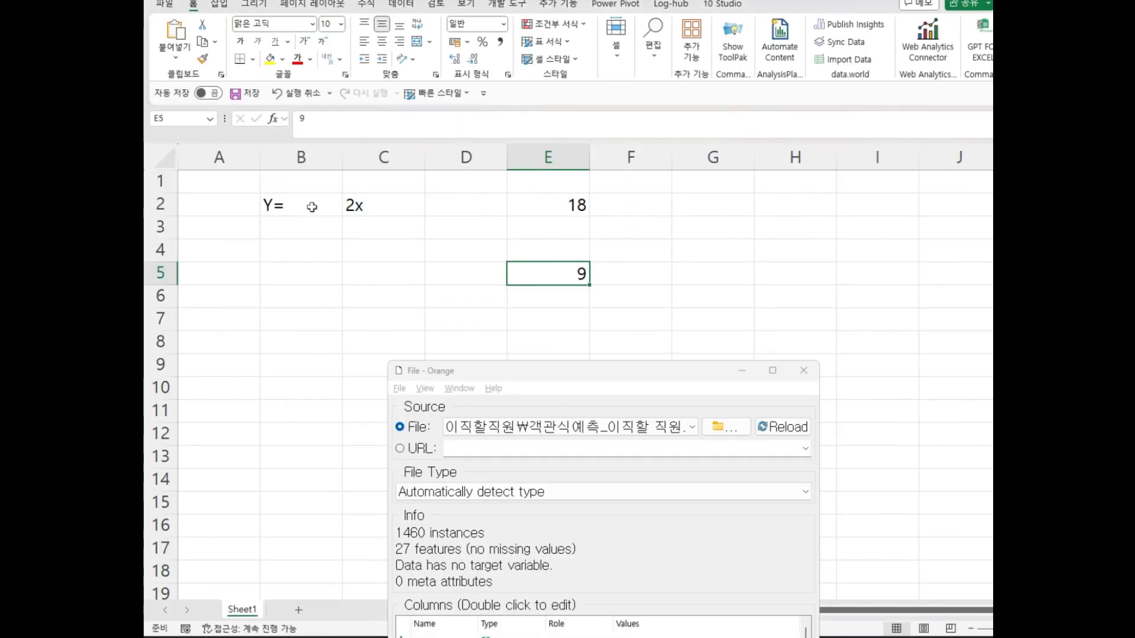
Step: Clear the equation example from the sheet and enter the sample pairs 2, 5 and 4, 7 in cells C2:D3
{"action": "mouse_move", "coordinate": [262, 186]}
{"action": "left_mouse_down"}
{"action": "mouse_move", "coordinate": [646, 289]}
{"action": "mouse_move", "coordinate": [642, 319]}
{"action": "left_mouse_up"}
{"action": "key", "text": "Delete"}
{"action": "left_click", "coordinate": [354, 212]}
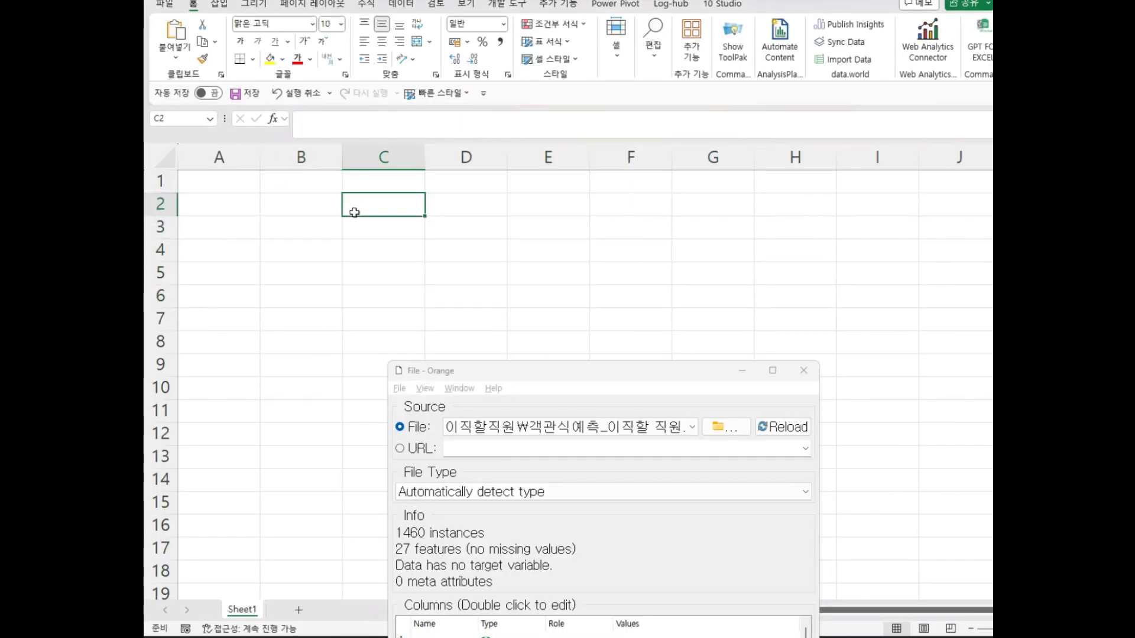
{"action": "type", "text": "2"}
{"action": "key", "text": "Tab"}
{"action": "type", "text": "5"}
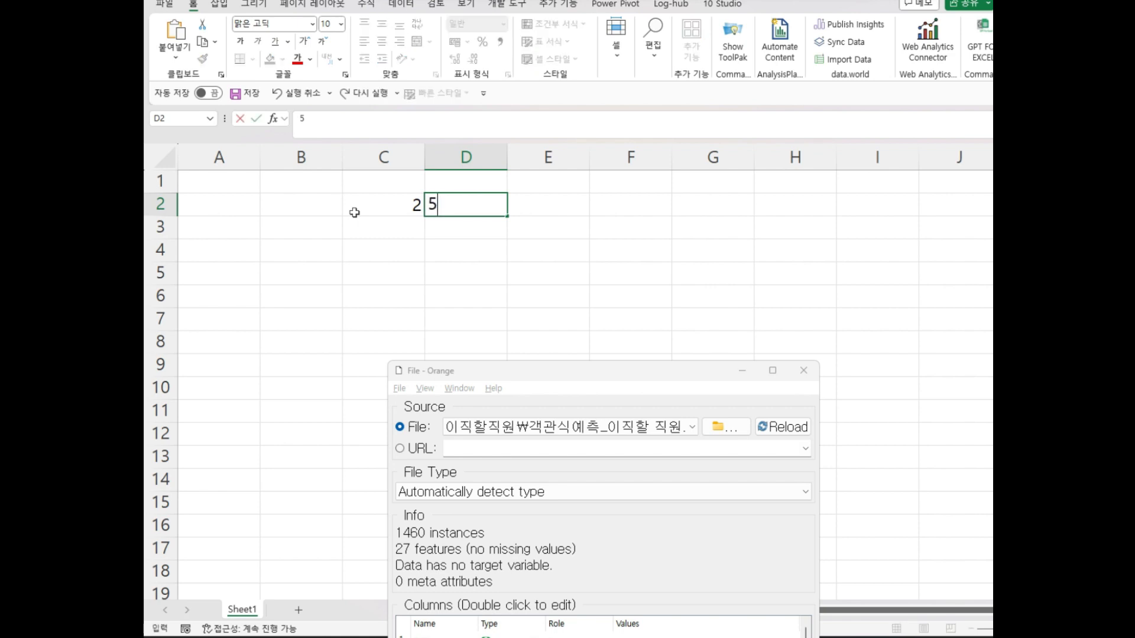
{"action": "key", "text": "Return"}
{"action": "type", "text": "4"}
{"action": "key", "text": "Tab"}
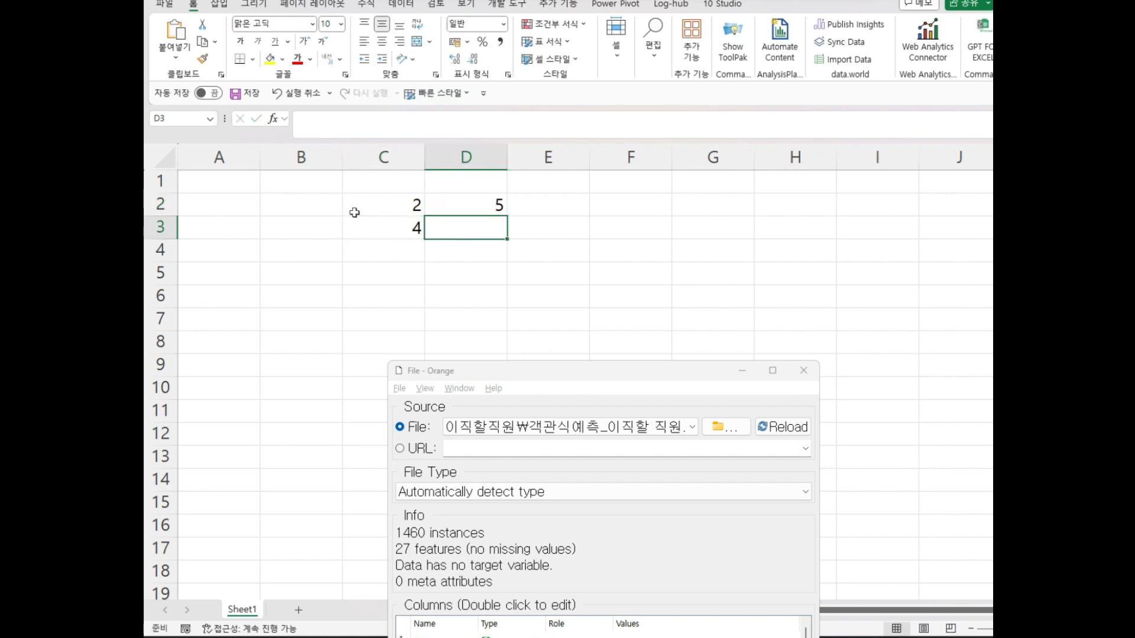
{"action": "type", "text": "7"}
{"action": "key", "text": "Tab"}
Step: Add the headers INPUT in cell C1 and OUTPUT in cell D1 above the sample values
{"action": "key", "text": "Left"}
{"action": "key", "text": "Up"}
{"action": "key", "text": "Up"}
{"action": "key", "text": "Left"}
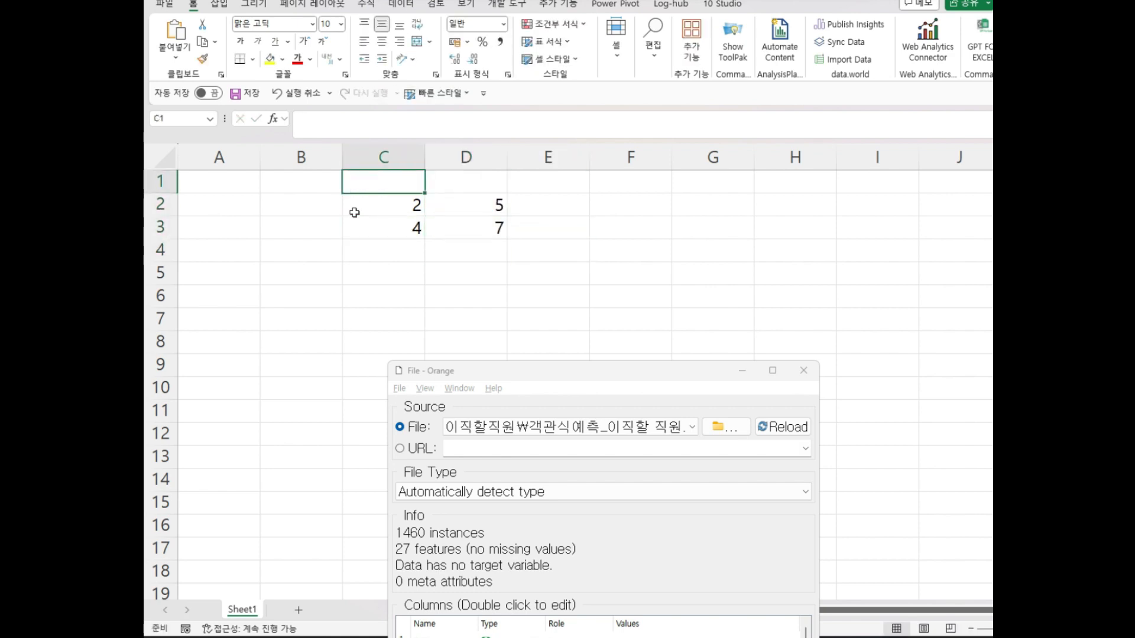
{"action": "key", "text": "BackSpace"}
{"action": "type", "text": "IN"}
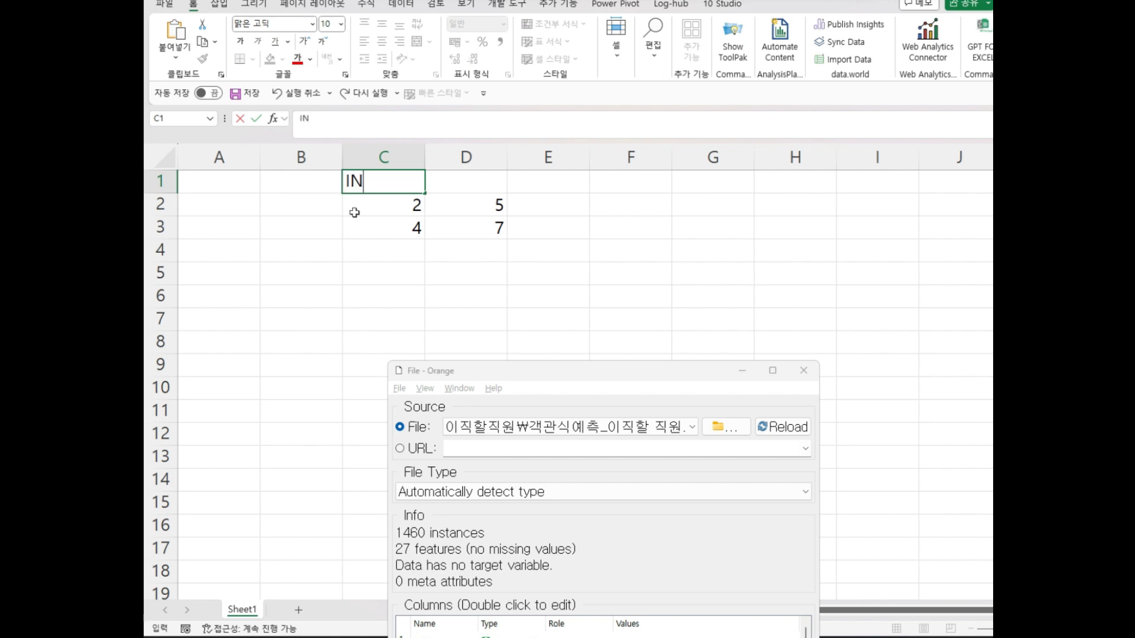
{"action": "type", "text": "PUT"}
{"action": "key", "text": "Tab"}
{"action": "type", "text": "OU"}
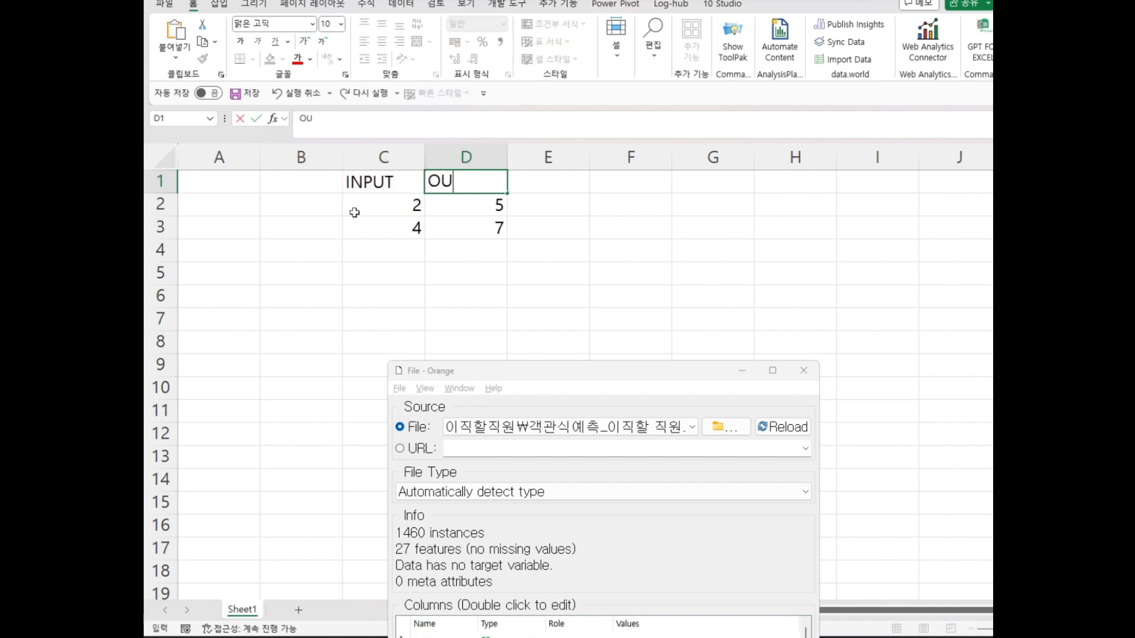
{"action": "type", "text": "TPUT"}
{"action": "key", "text": "Tab"}
Step: Extend the sample table with the pairs 5, 8 in row 4 and 4, 9 in row 5
{"action": "key", "text": "Down"}
{"action": "key", "text": "Down"}
{"action": "key", "text": "Down"}
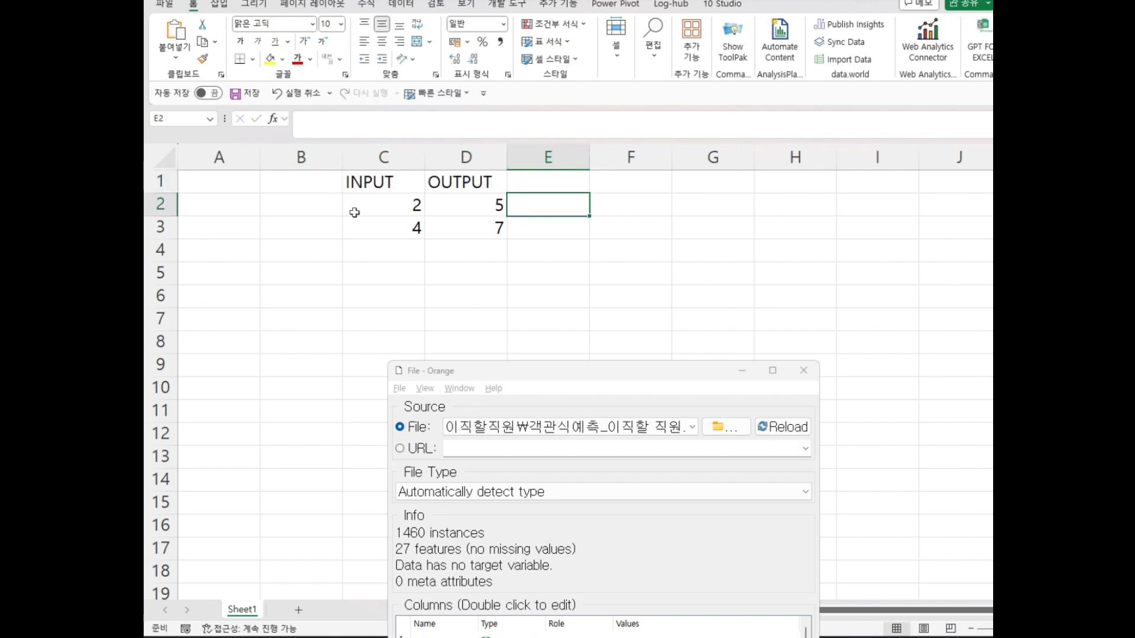
{"action": "key", "text": "Left"}
{"action": "key", "text": "Left"}
{"action": "type", "text": "5"}
{"action": "key", "text": "Tab"}
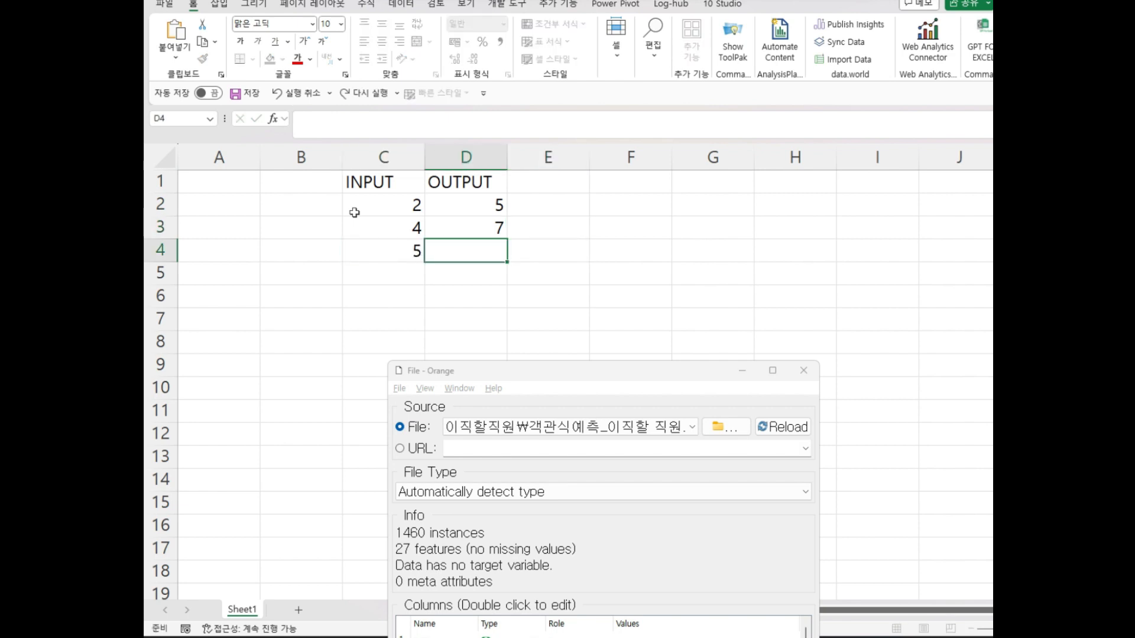
{"action": "type", "text": "8"}
{"action": "key", "text": "Down"}
{"action": "key", "text": "Left"}
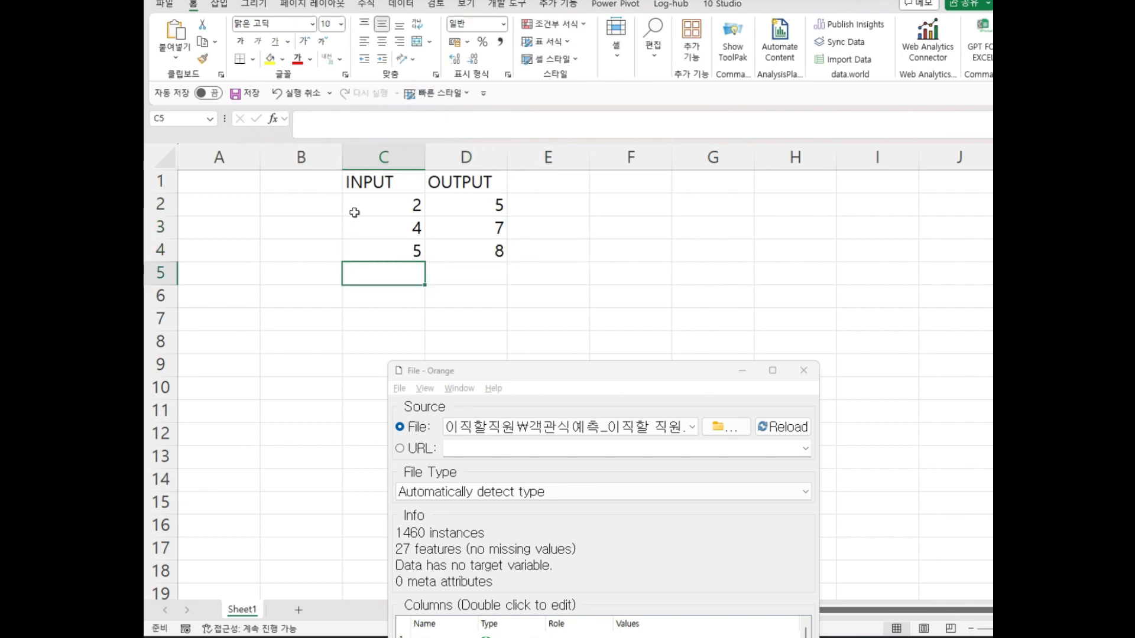
{"action": "type", "text": "4"}
{"action": "key", "text": "Tab"}
{"action": "type", "text": "9"}
{"action": "key", "text": "Return"}
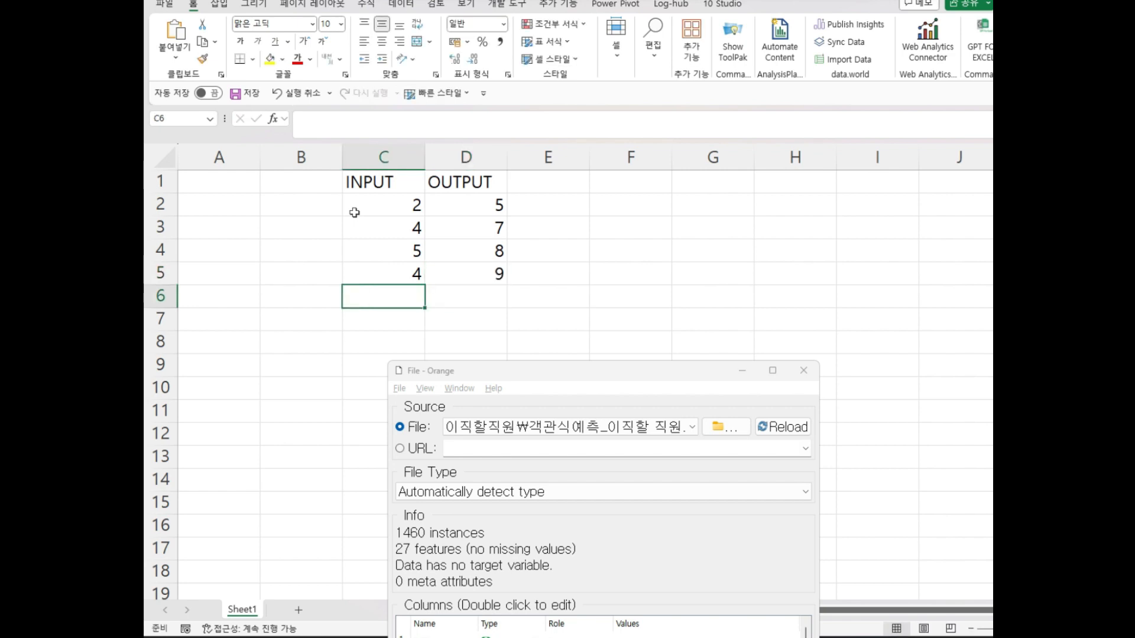
Step: Complete the sample table with the pairs 2, 6 in row 6 and 5, 9 in row 7
{"action": "type", "text": "2"}
{"action": "key", "text": "Tab"}
{"action": "type", "text": "5"}
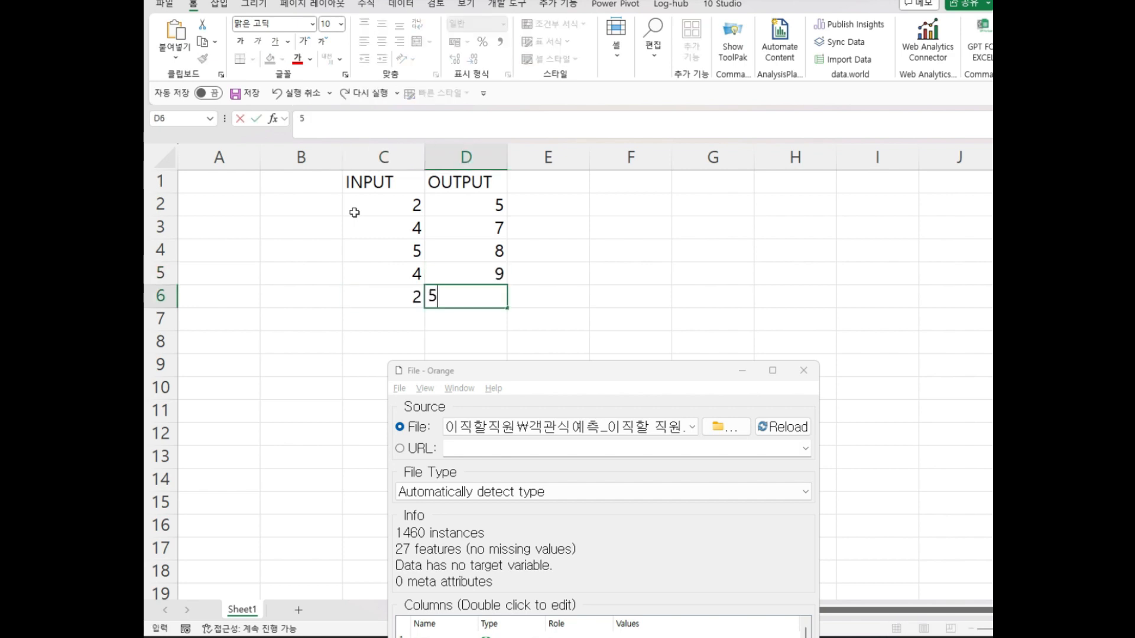
{"action": "type", "text": "6"}
{"action": "key", "text": "Return"}
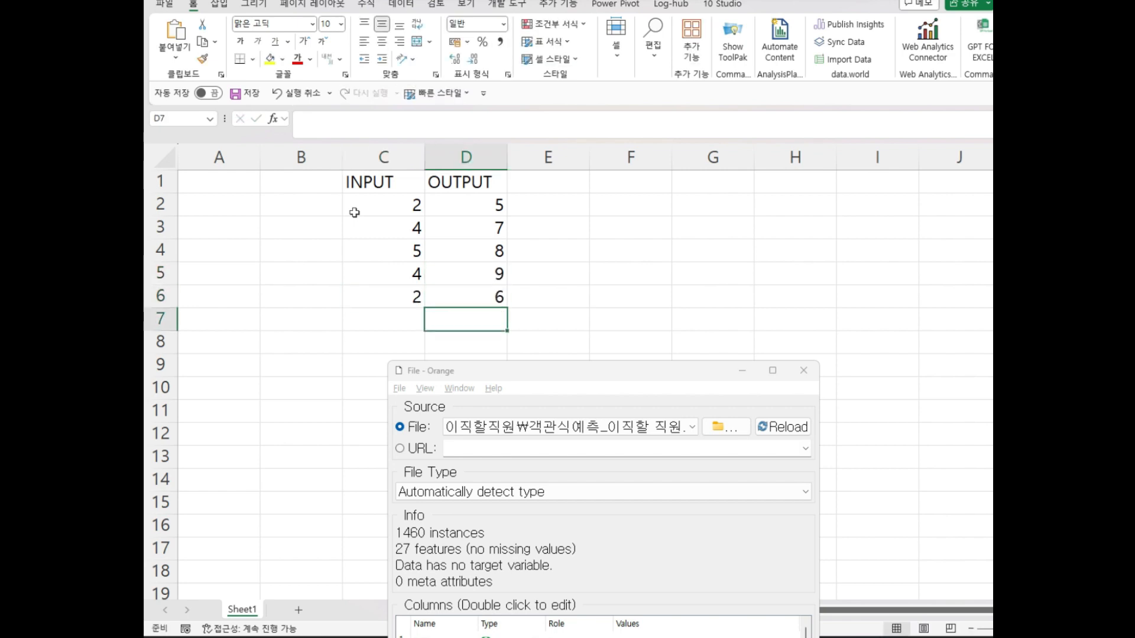
{"action": "type", "text": "5"}
{"action": "key", "text": "Tab"}
{"action": "type", "text": "9"}
{"action": "key", "text": "Return"}
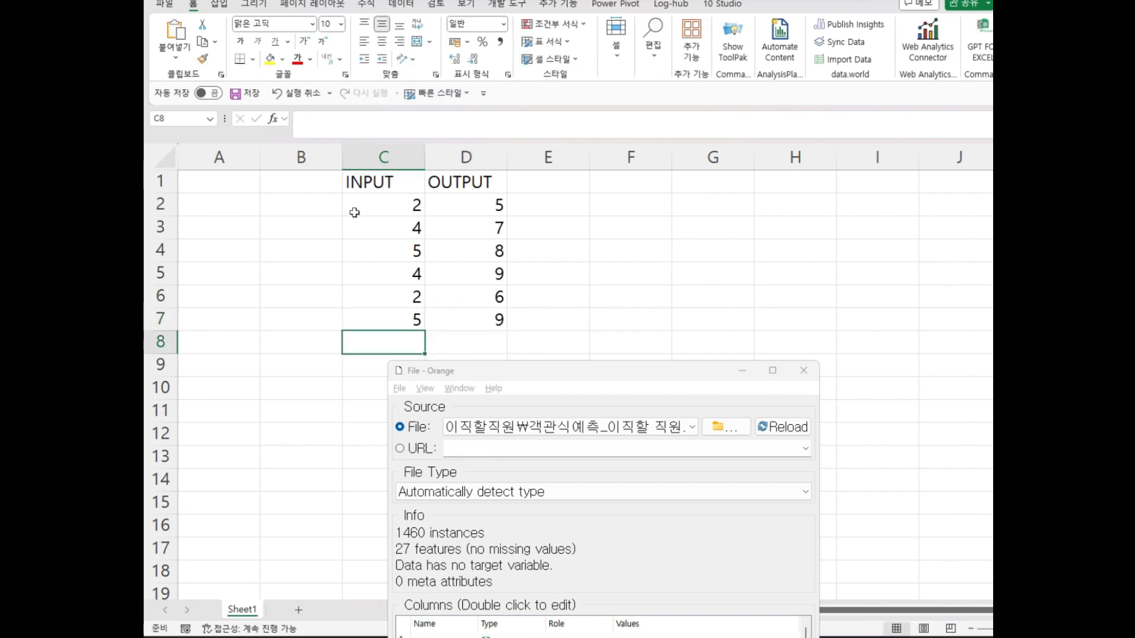
Step: Examine row by row how each INPUT value relates to its OUTPUT value in the sample table
{"action": "left_click", "coordinate": [385, 228]}
{"action": "left_click", "coordinate": [294, 208]}
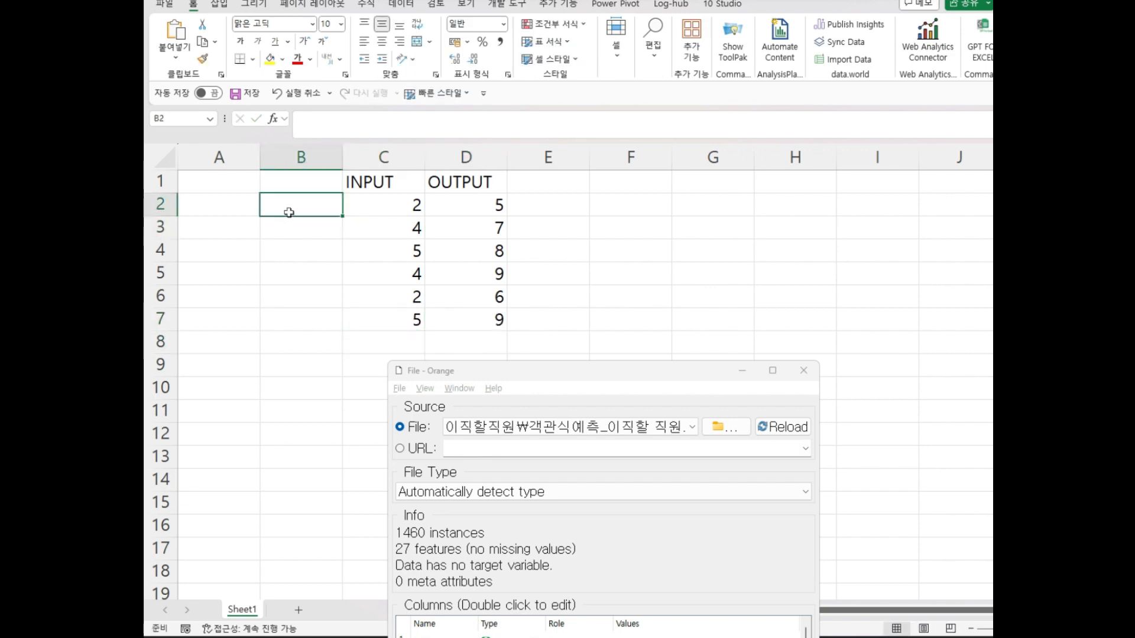
{"action": "left_click", "coordinate": [387, 208]}
{"action": "left_click", "coordinate": [466, 198]}
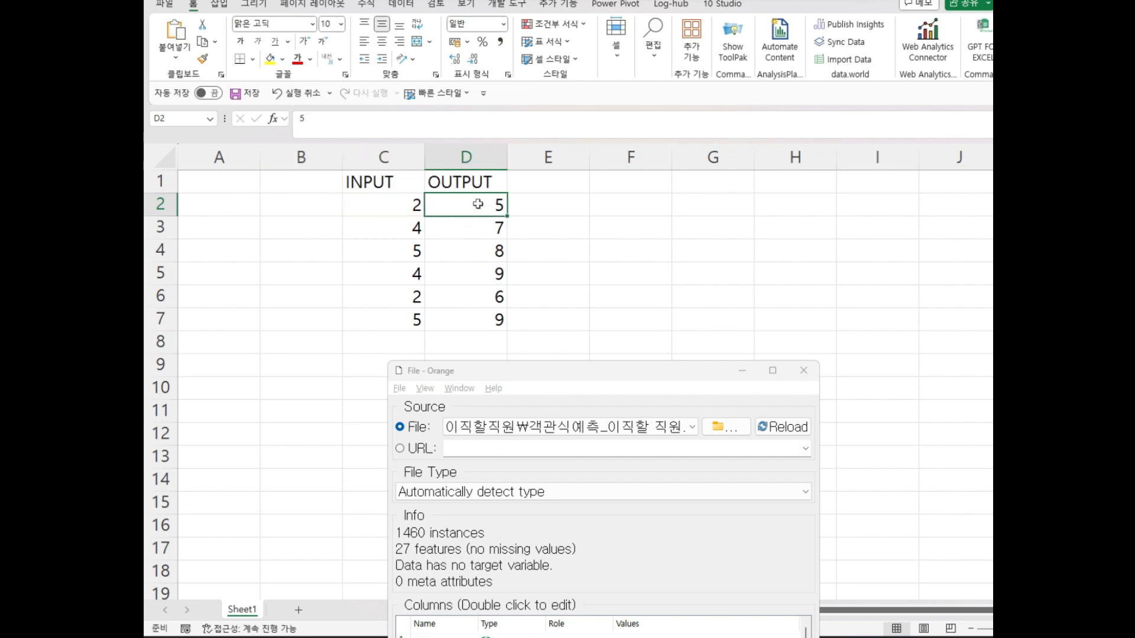
{"action": "left_click", "coordinate": [405, 230]}
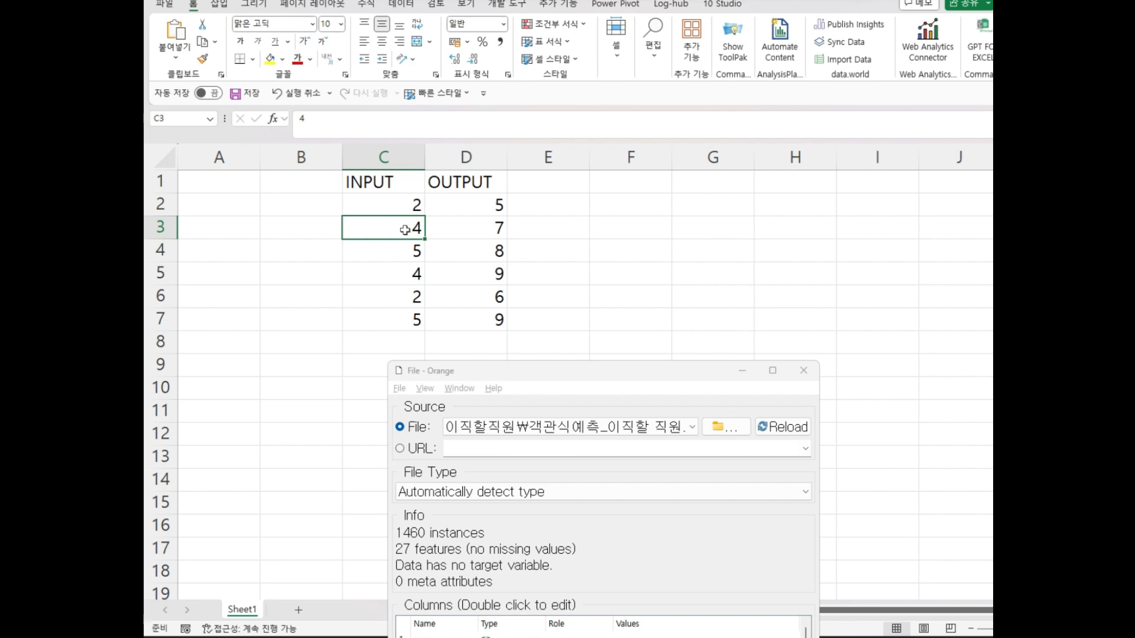
{"action": "left_click", "coordinate": [485, 222]}
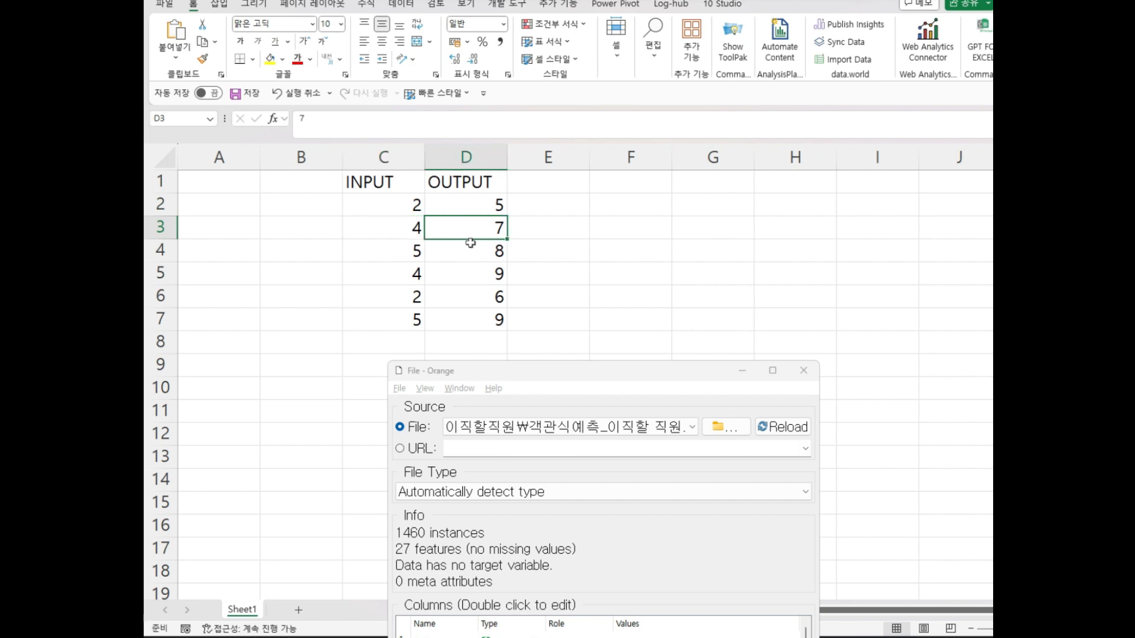
{"action": "left_click", "coordinate": [393, 259]}
{"action": "left_click", "coordinate": [480, 249]}
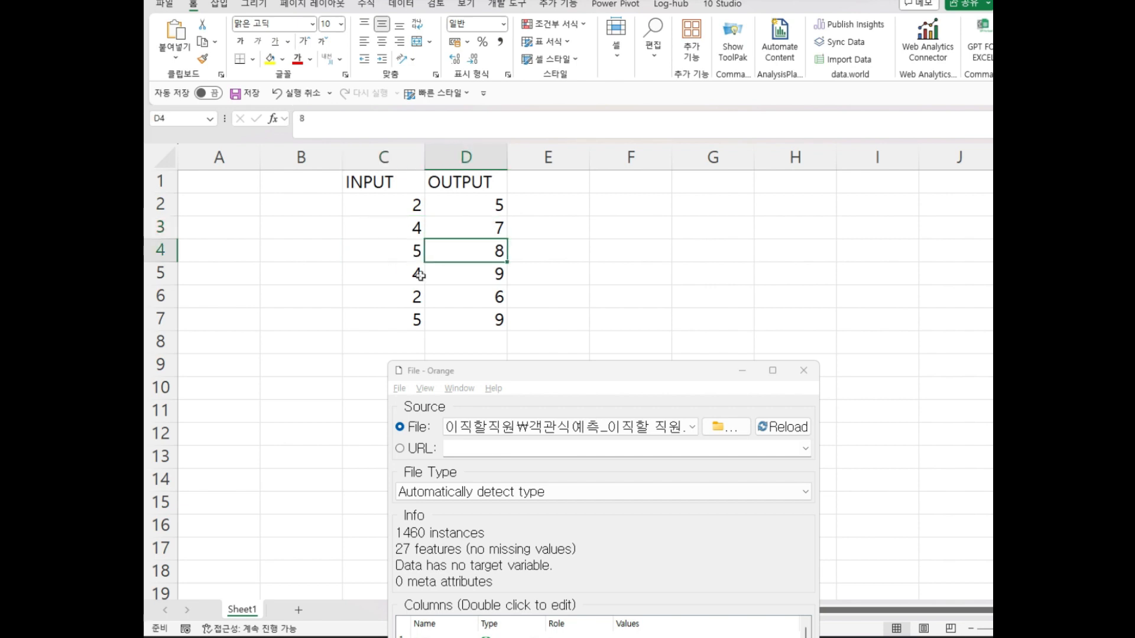
{"action": "left_click_drag", "start_coordinate": [393, 213], "coordinate": [442, 300]}
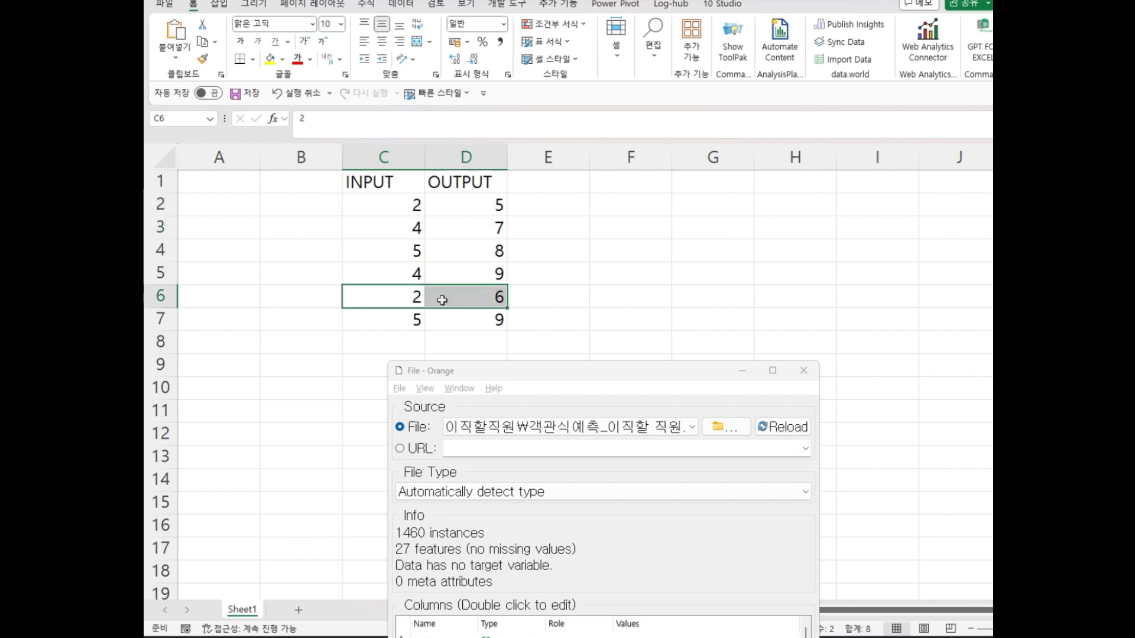
{"action": "left_click", "coordinate": [607, 288]}
{"action": "left_click", "coordinate": [608, 253]}
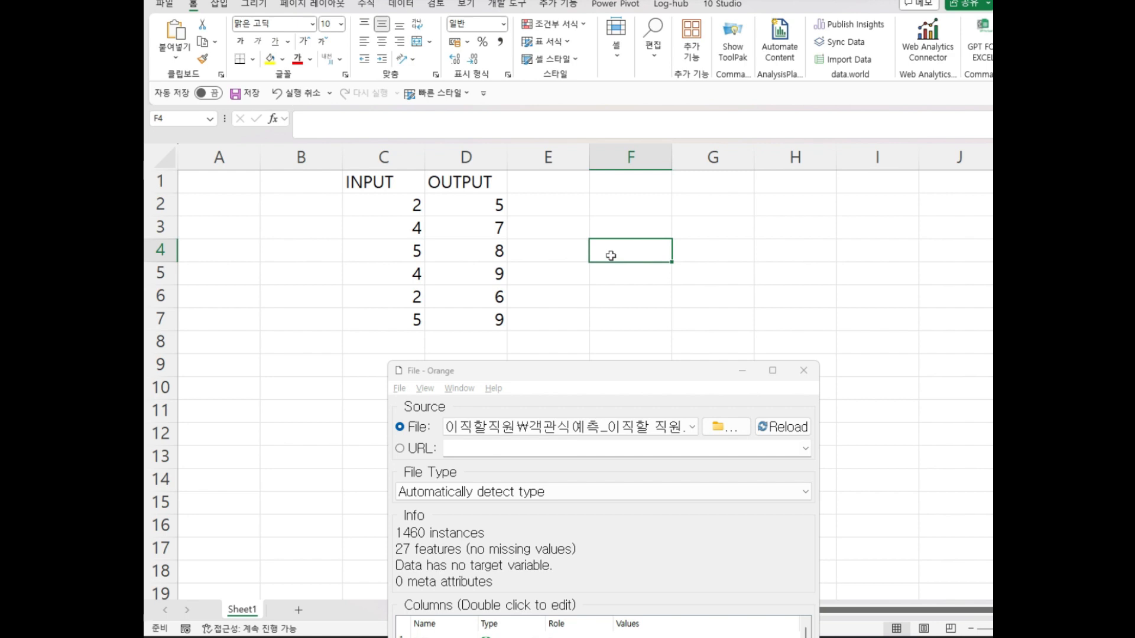
{"action": "left_click", "coordinate": [392, 212]}
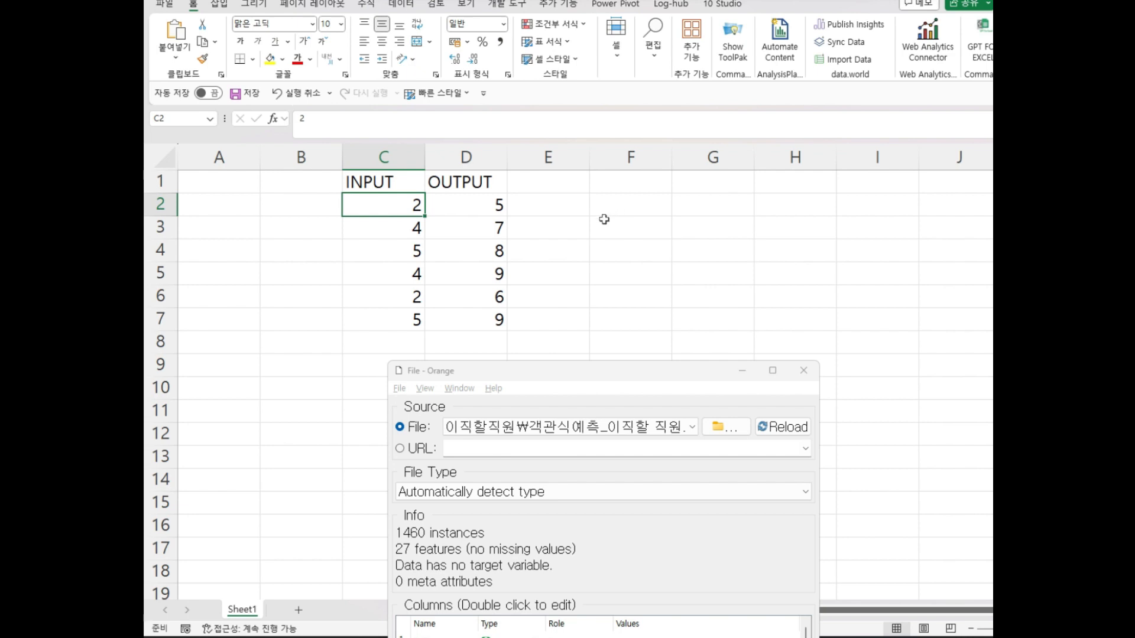
{"action": "left_click", "coordinate": [380, 264]}
Step: Insert a scatter chart of the INPUT and OUTPUT data in the range C1:D7
{"action": "left_click_drag", "start_coordinate": [368, 210], "coordinate": [469, 320]}
{"action": "left_click_drag", "start_coordinate": [381, 182], "coordinate": [451, 319]}
{"action": "left_click", "coordinate": [219, 5]}
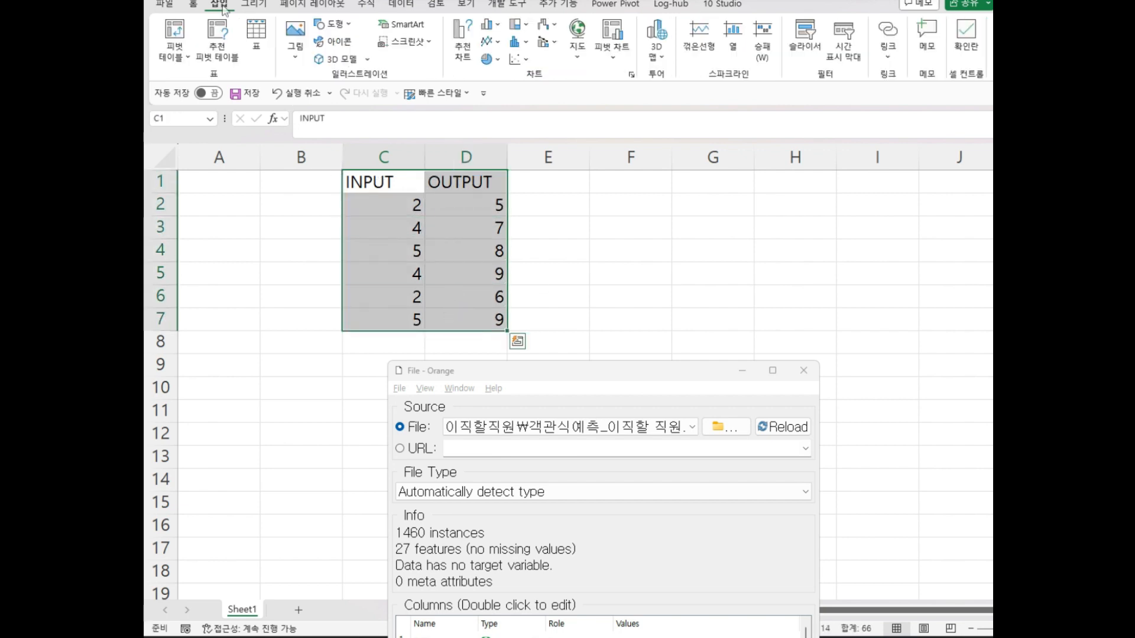
{"action": "left_click", "coordinate": [516, 59]}
{"action": "left_click", "coordinate": [526, 101]}
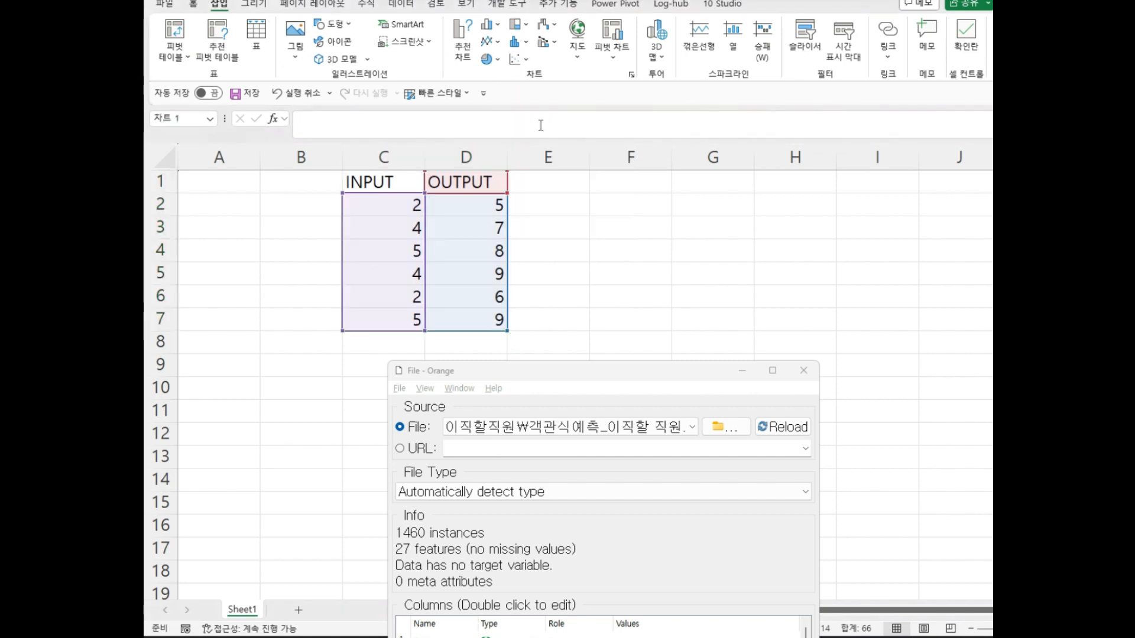
Step: Close the Orange File window that covers the chart
{"action": "left_click_drag", "start_coordinate": [585, 225], "coordinate": [666, 228]}
{"action": "left_click_drag", "start_coordinate": [632, 371], "coordinate": [319, 378]}
{"action": "left_click", "coordinate": [486, 379]}
Step: Delete the chart title, shrink the scatter chart and place it beside the data table, starting at column E
{"action": "left_click", "coordinate": [681, 227]}
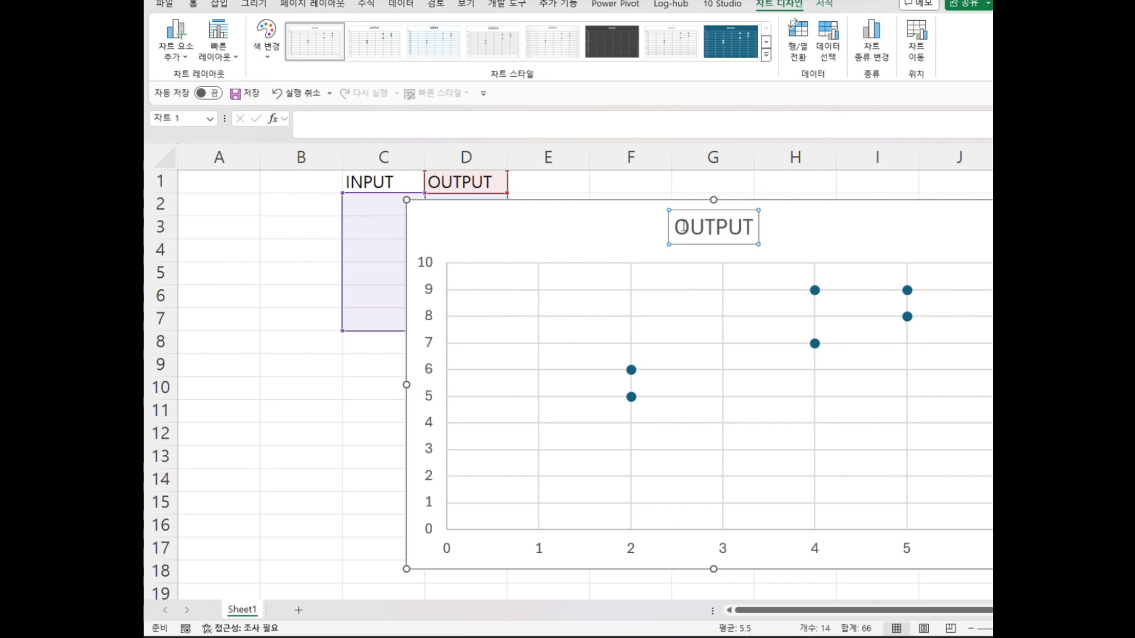
{"action": "key", "text": "Delete"}
{"action": "left_click_drag", "start_coordinate": [600, 210], "coordinate": [695, 193]}
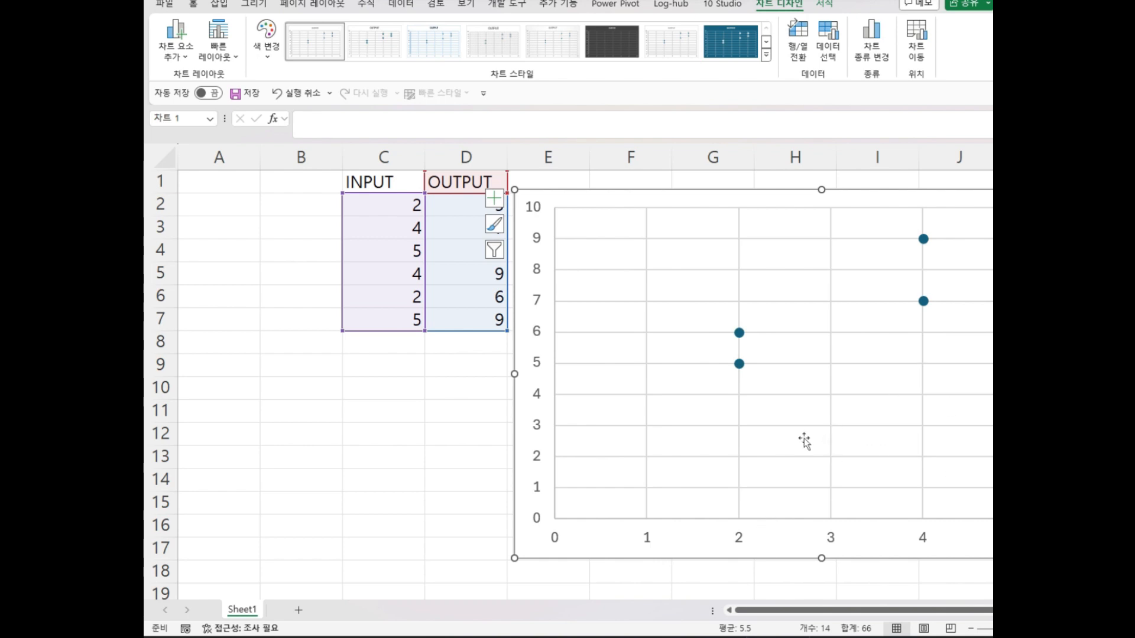
{"action": "left_click_drag", "start_coordinate": [760, 191], "coordinate": [760, 189]}
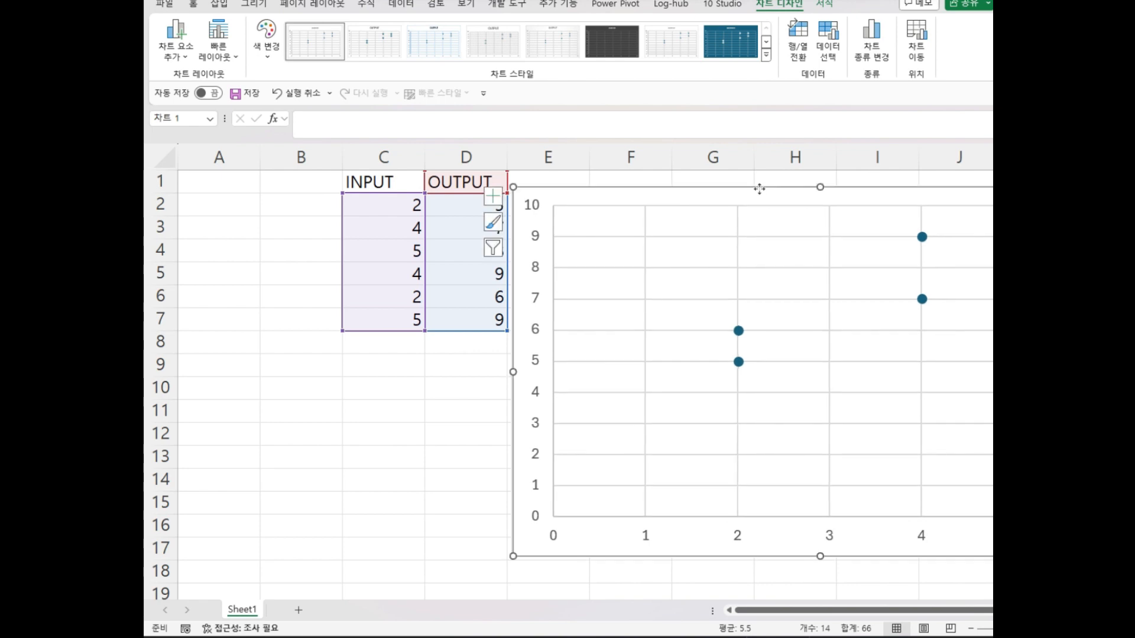
{"action": "left_click_drag", "start_coordinate": [511, 183], "coordinate": [600, 241]}
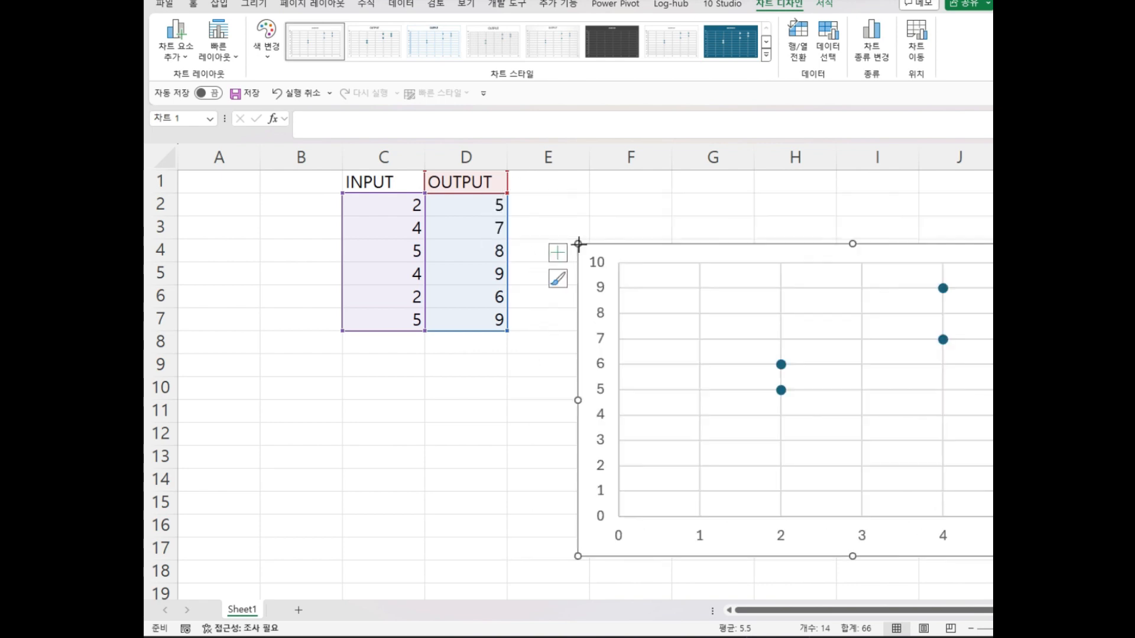
{"action": "left_click_drag", "start_coordinate": [679, 248], "coordinate": [597, 185]}
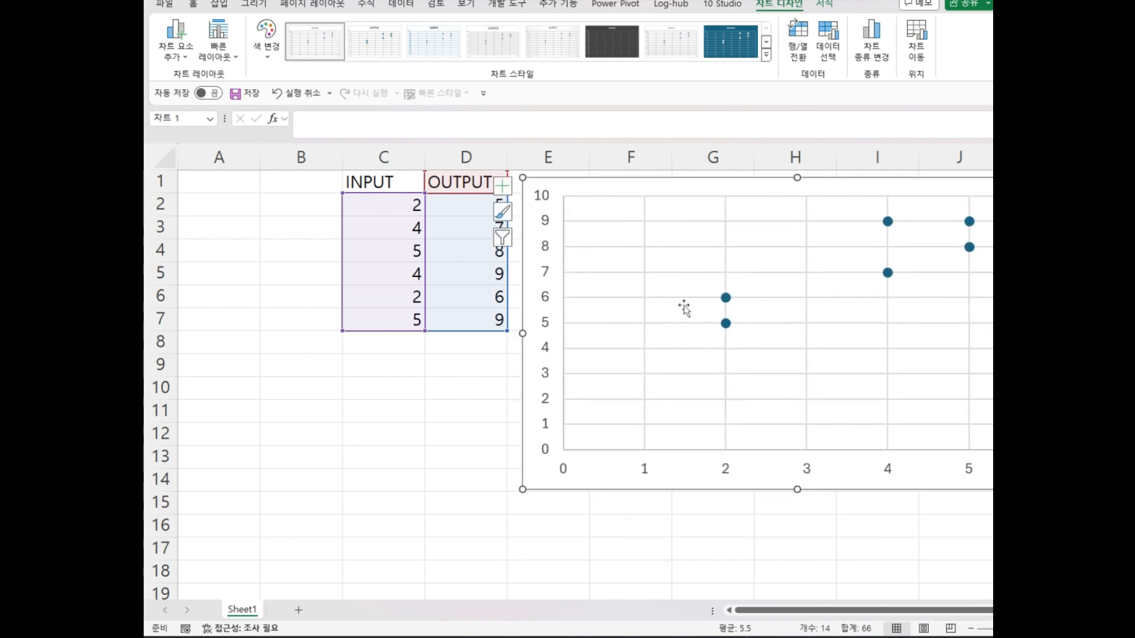
Step: Add a linear trendline to the OUTPUT data series and display its equation on the chart
{"action": "left_click", "coordinate": [727, 299]}
{"action": "right_click", "coordinate": [727, 298]}
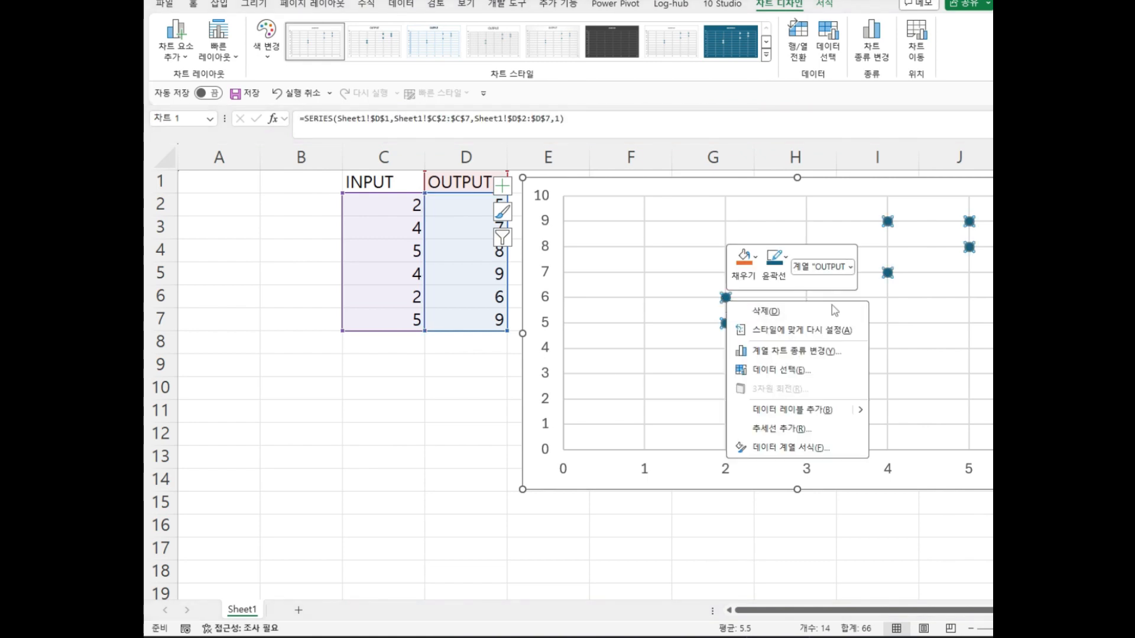
{"action": "left_click", "coordinate": [790, 431]}
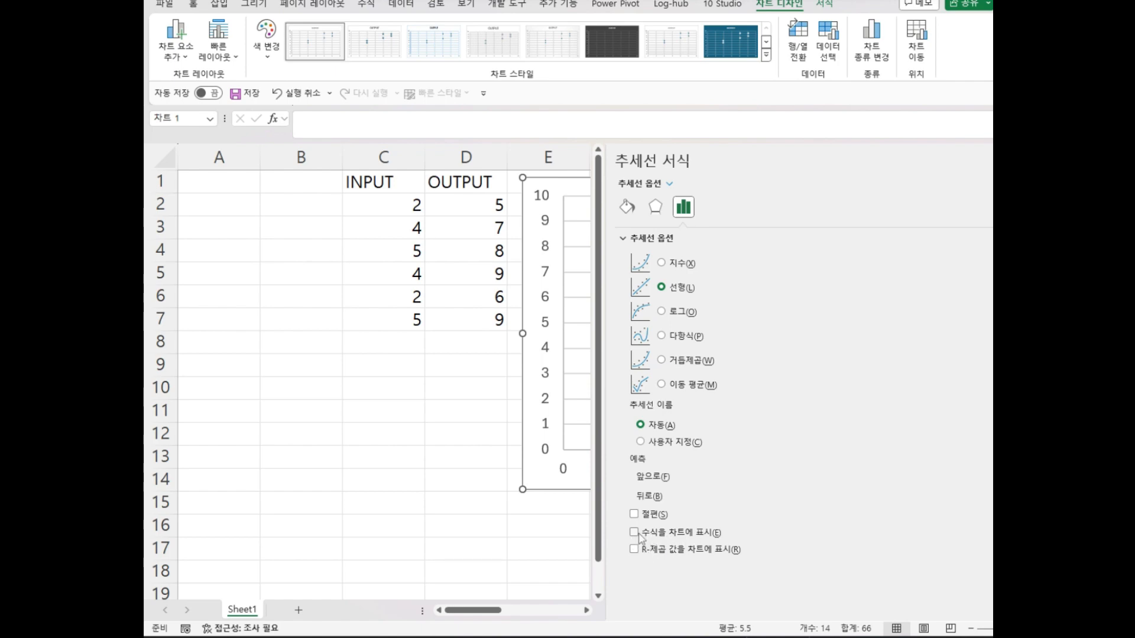
{"action": "key", "text": "ctrl+1"}
{"action": "left_click", "coordinate": [651, 539]}
{"action": "mouse_move", "coordinate": [652, 538]}
{"action": "left_mouse_down"}
{"action": "mouse_move", "coordinate": [608, 553]}
{"action": "mouse_move", "coordinate": [626, 539]}
{"action": "left_mouse_up"}
{"action": "key", "text": "Escape"}
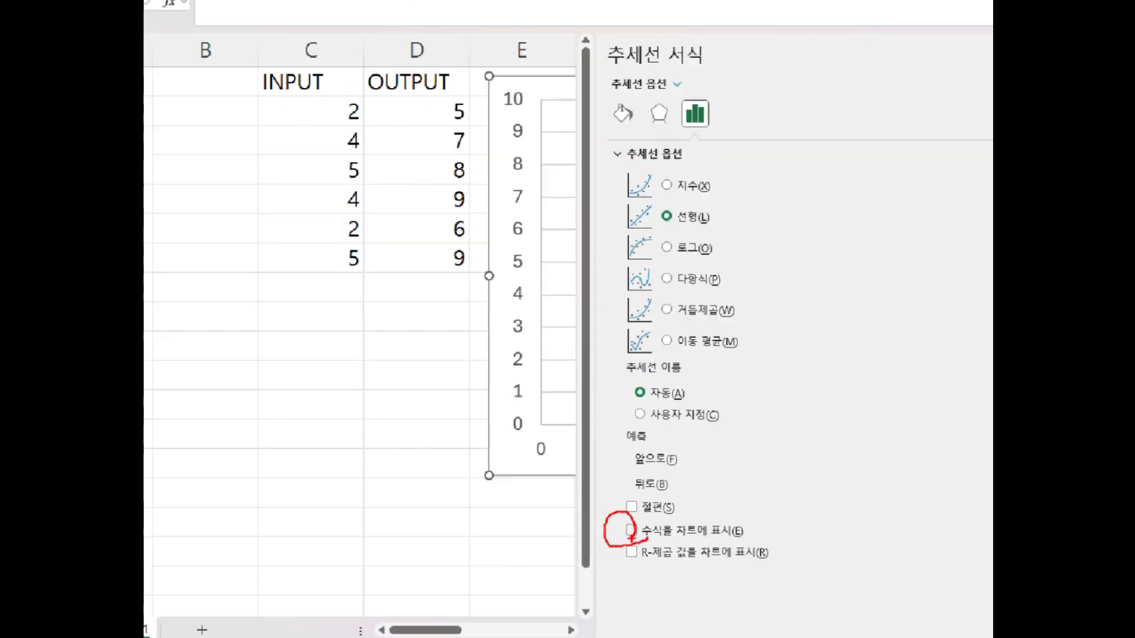
{"action": "left_click", "coordinate": [631, 530]}
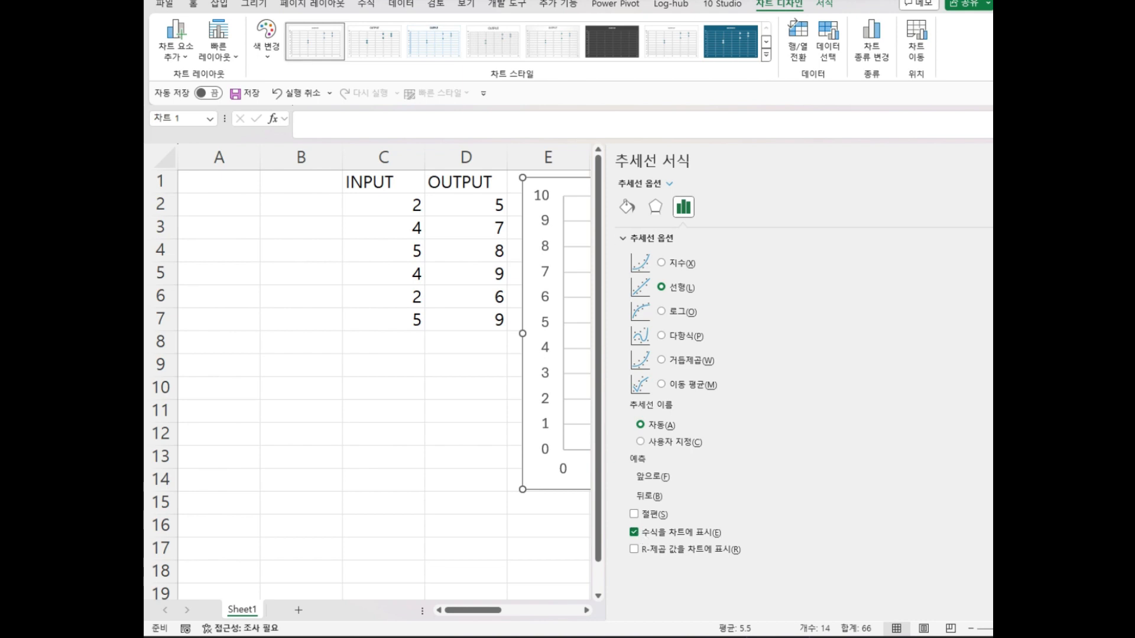
Step: Close the trendline formatting options and move the equation label off the data points, above the middle of the trendline
{"action": "left_click", "coordinate": [1072, 161]}
{"action": "left_click", "coordinate": [851, 230]}
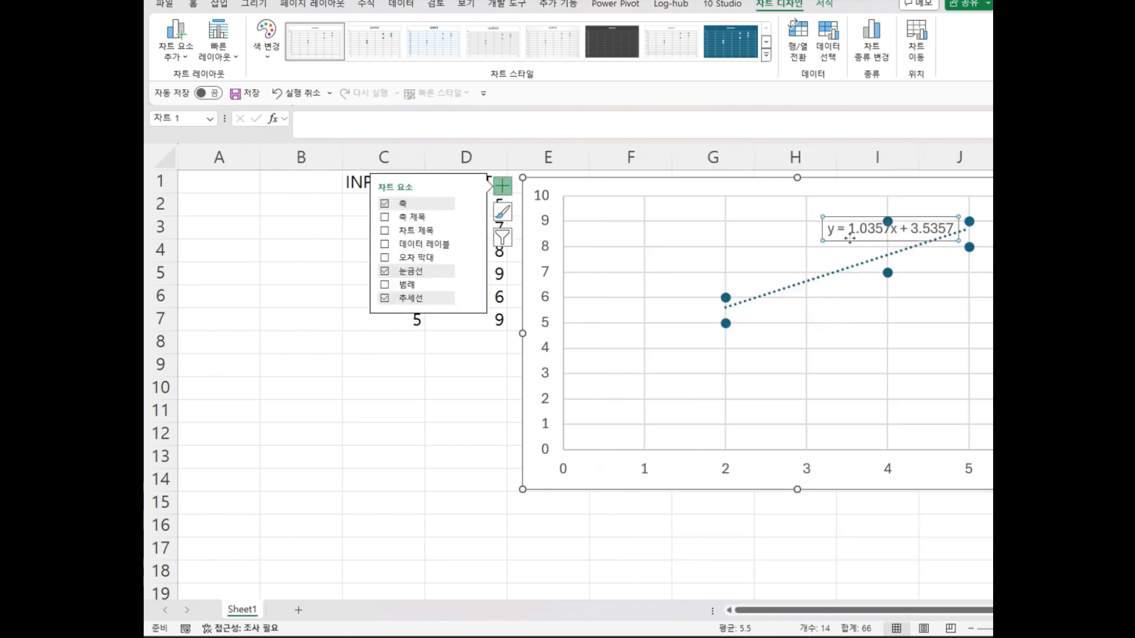
{"action": "left_click_drag", "start_coordinate": [849, 238], "coordinate": [761, 255]}
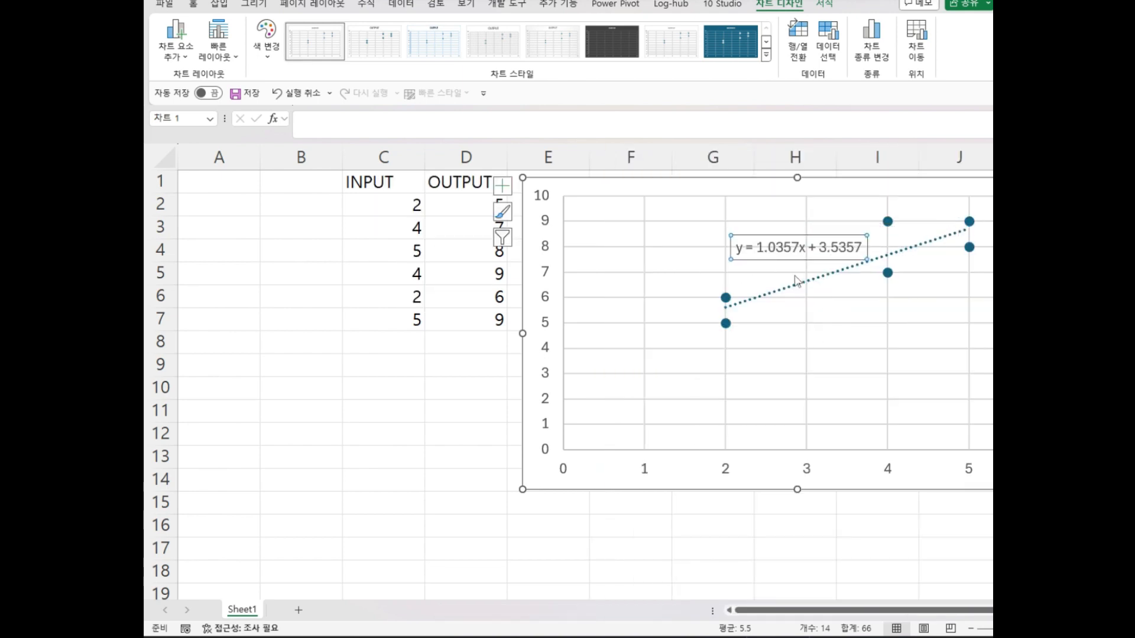
{"action": "key", "text": "ctrl+1"}
{"action": "left_click", "coordinate": [665, 199]}
{"action": "mouse_move", "coordinate": [691, 222]}
{"action": "left_mouse_down"}
{"action": "mouse_move", "coordinate": [651, 232]}
{"action": "mouse_move", "coordinate": [641, 152]}
{"action": "mouse_move", "coordinate": [798, 184]}
{"action": "mouse_move", "coordinate": [716, 228]}
{"action": "mouse_move", "coordinate": [646, 229]}
{"action": "left_mouse_up"}
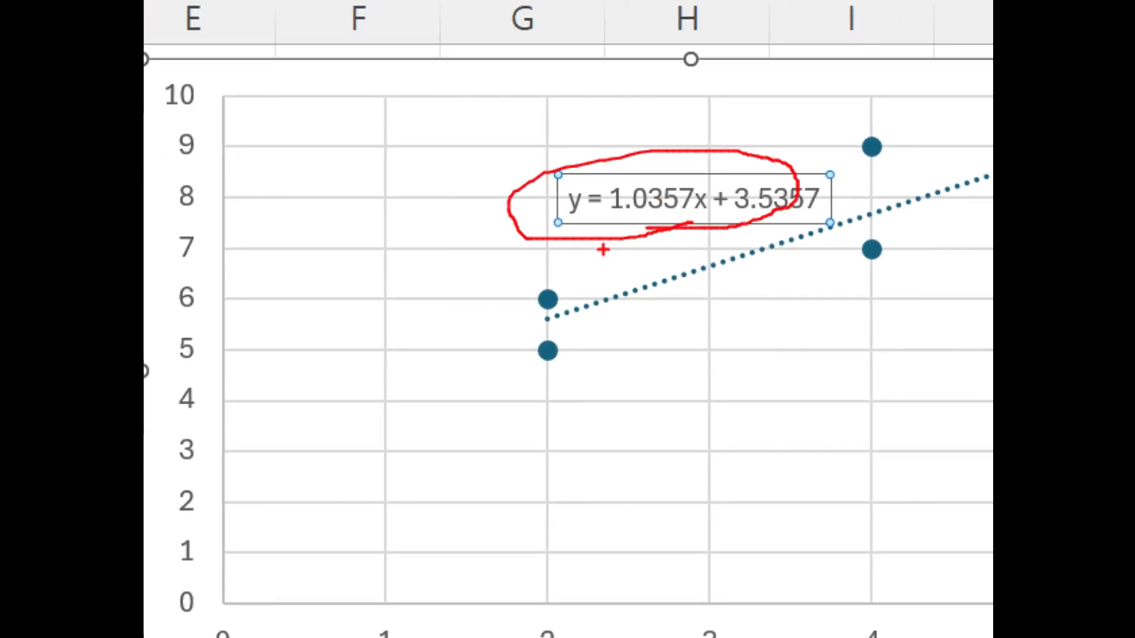
Step: Clear the earlier annotation, zoom in on the chart and check-mark the four data points at x = 2 and x = 4
{"action": "key", "text": "Escape"}
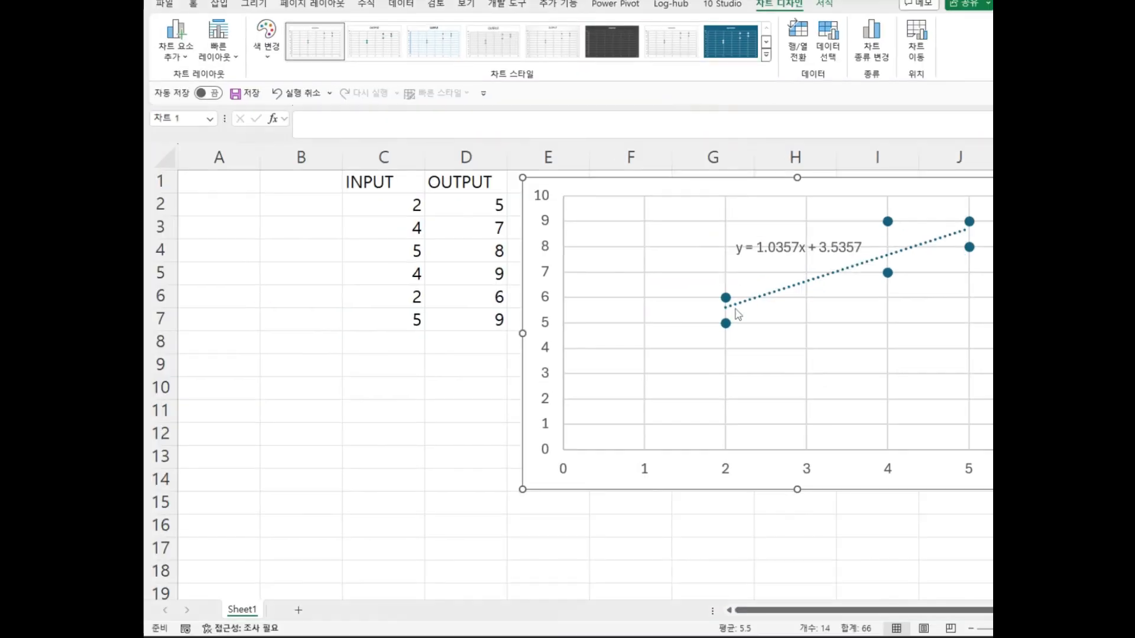
{"action": "key", "text": "ctrl+1"}
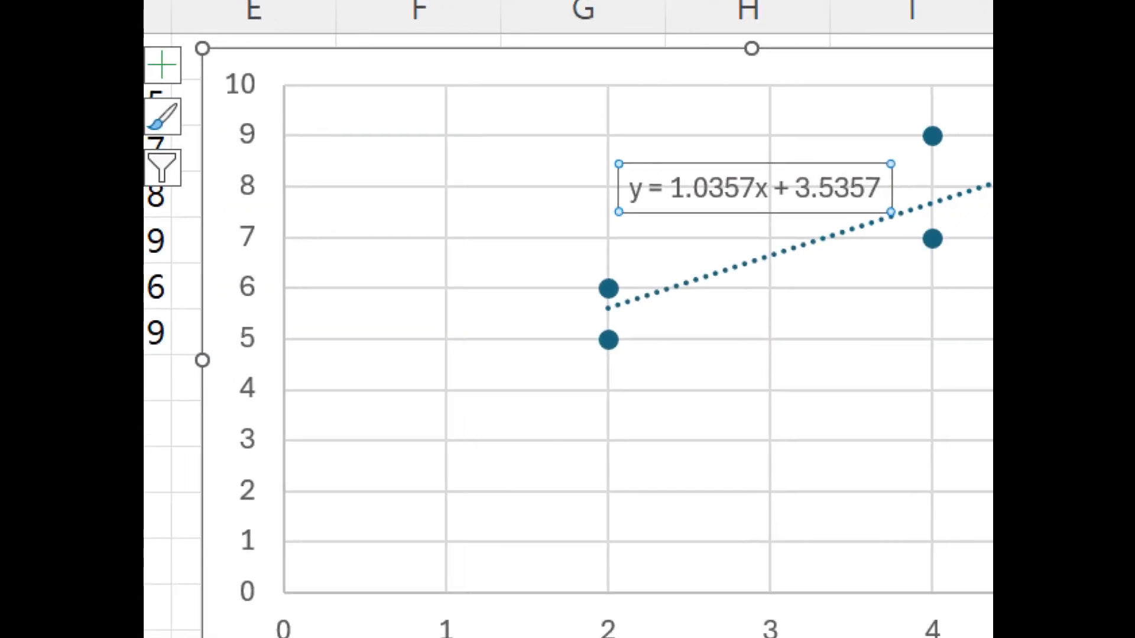
{"action": "left_click", "coordinate": [901, 296]}
{"action": "left_click_drag", "start_coordinate": [541, 285], "coordinate": [560, 287]}
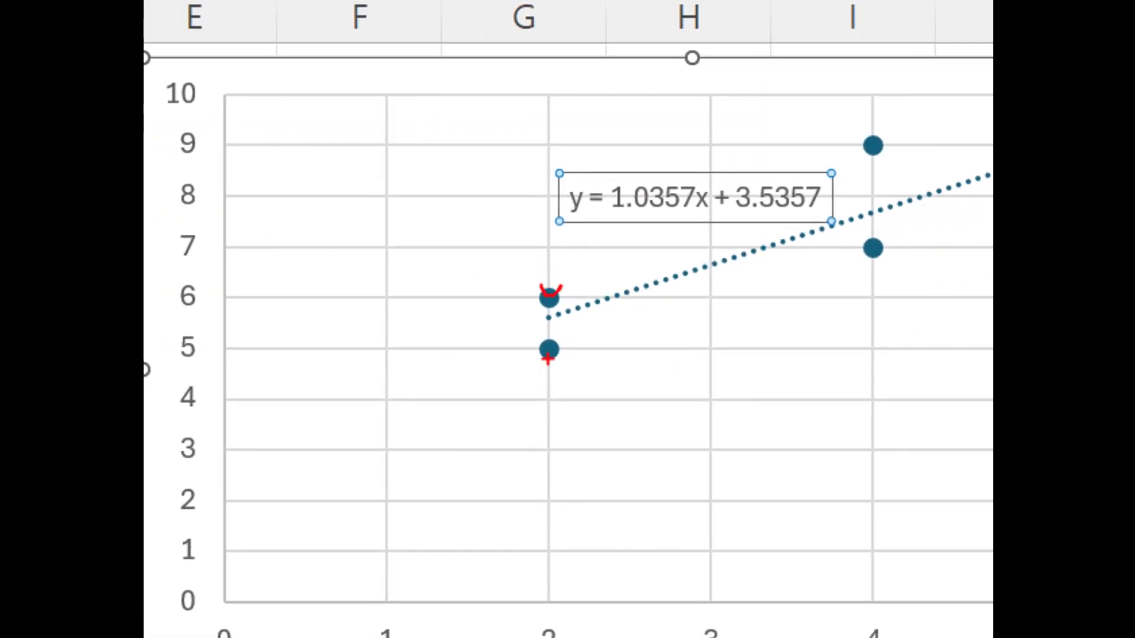
{"action": "left_click_drag", "start_coordinate": [549, 349], "coordinate": [587, 323]}
{"action": "left_click_drag", "start_coordinate": [869, 243], "coordinate": [894, 232]}
{"action": "left_click_drag", "start_coordinate": [870, 119], "coordinate": [895, 125]}
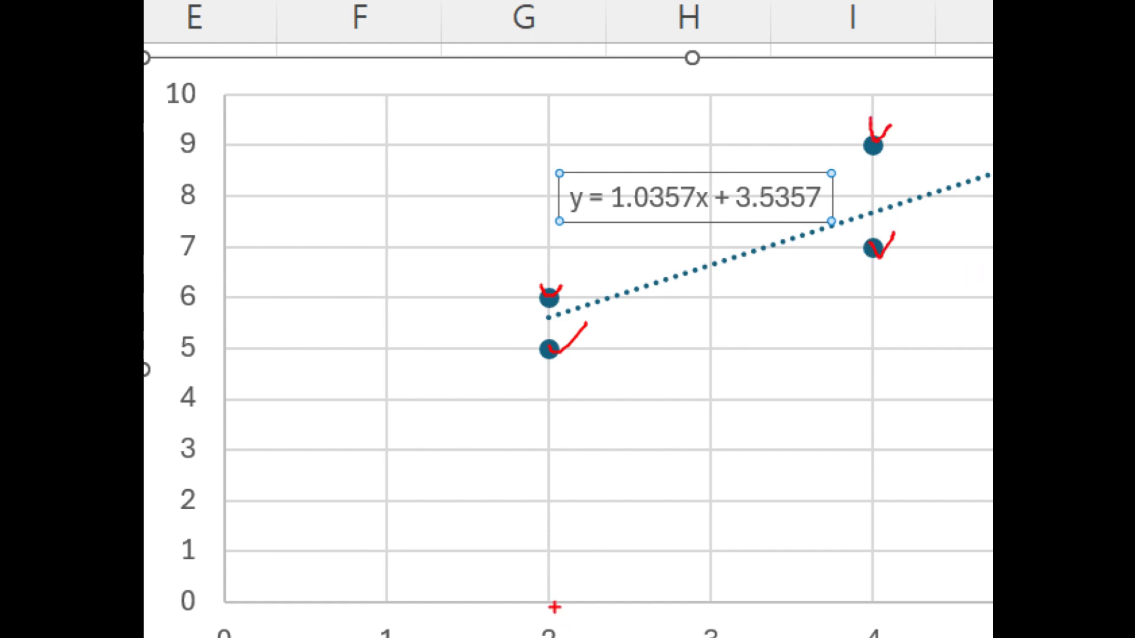
Step: Trace from x = 2 and x = 4 up to the trendline and across to the y-axis, marking the x = 4 intersection
{"action": "mouse_move", "coordinate": [550, 603]}
{"action": "left_mouse_down"}
{"action": "mouse_move", "coordinate": [535, 612]}
{"action": "mouse_move", "coordinate": [553, 594]}
{"action": "mouse_move", "coordinate": [539, 571]}
{"action": "mouse_move", "coordinate": [548, 352]}
{"action": "mouse_move", "coordinate": [436, 317]}
{"action": "mouse_move", "coordinate": [214, 318]}
{"action": "left_mouse_up"}
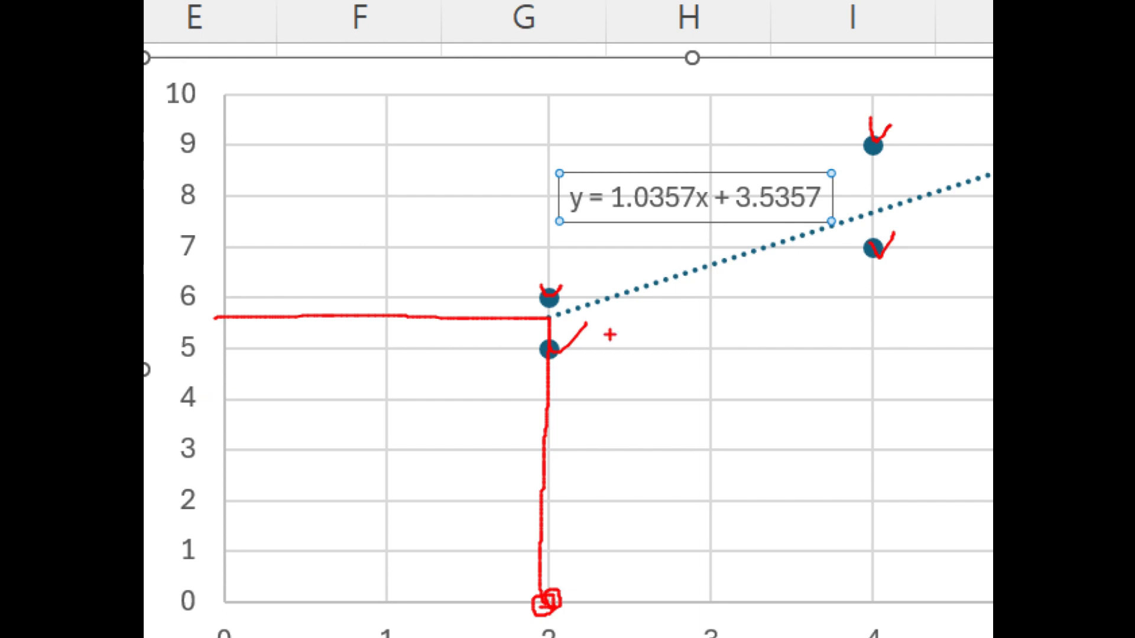
{"action": "mouse_move", "coordinate": [876, 603]}
{"action": "left_mouse_down"}
{"action": "mouse_move", "coordinate": [890, 178]}
{"action": "mouse_move", "coordinate": [870, 215]}
{"action": "mouse_move", "coordinate": [176, 211]}
{"action": "left_mouse_up"}
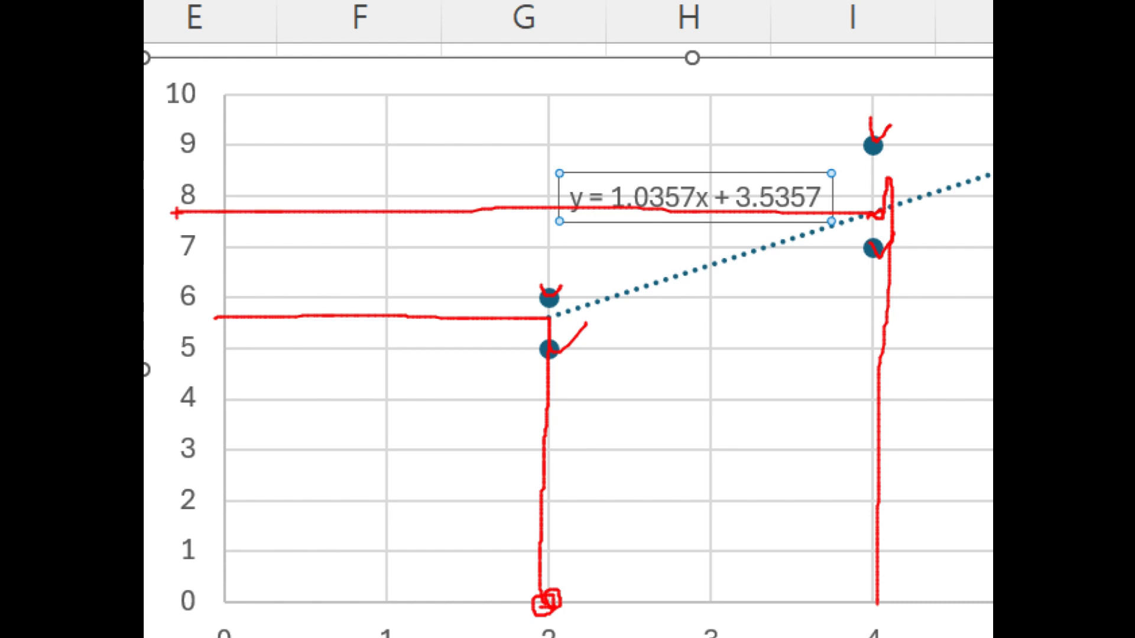
{"action": "left_click_drag", "start_coordinate": [879, 215], "coordinate": [857, 216]}
Step: Sketch two freehand lines along the trendline, mark the predicted value between 7 and 8 on the y-axis, and clear the annotations
{"action": "left_click_drag", "start_coordinate": [515, 338], "coordinate": [993, 185]}
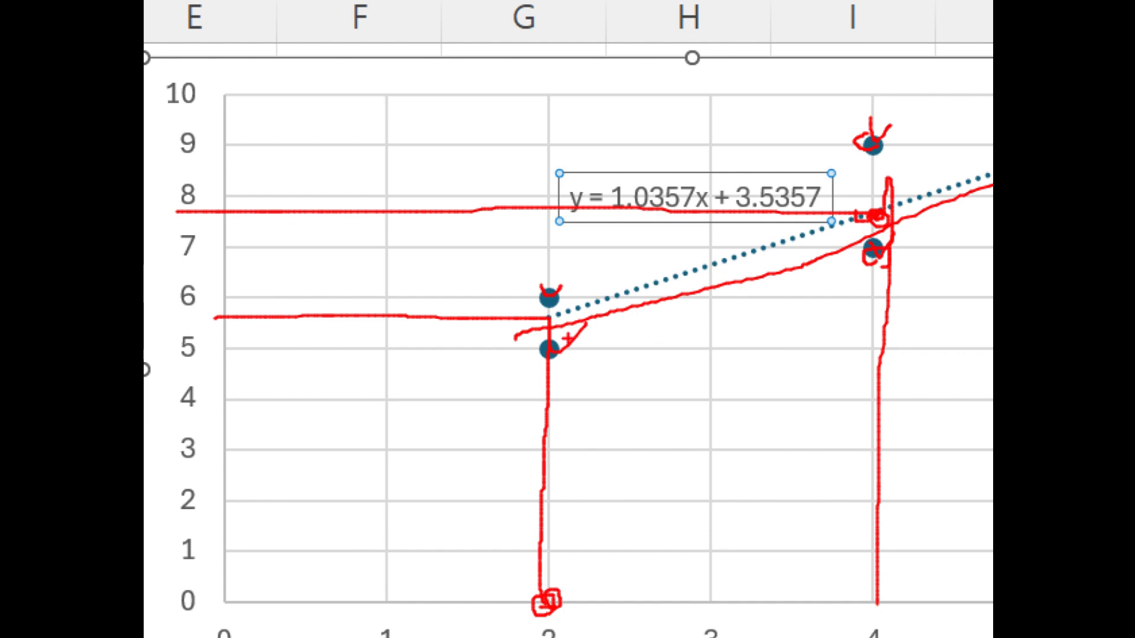
{"action": "mouse_move", "coordinate": [509, 324]}
{"action": "left_mouse_down"}
{"action": "mouse_move", "coordinate": [833, 239]}
{"action": "mouse_move", "coordinate": [992, 169]}
{"action": "left_mouse_up"}
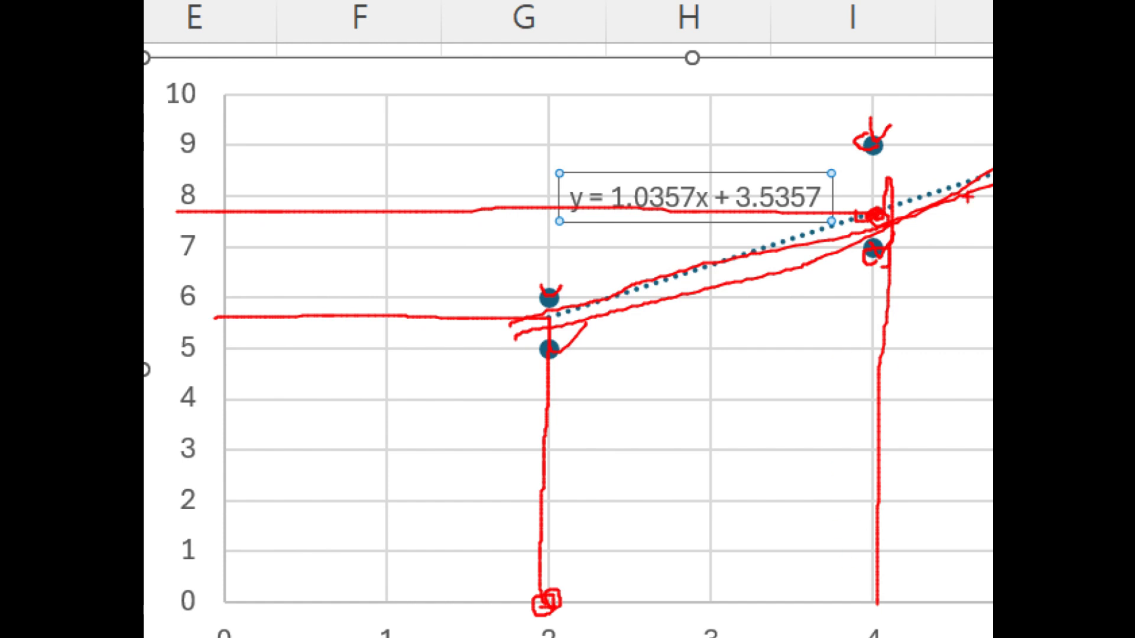
{"action": "left_click_drag", "start_coordinate": [204, 208], "coordinate": [202, 236]}
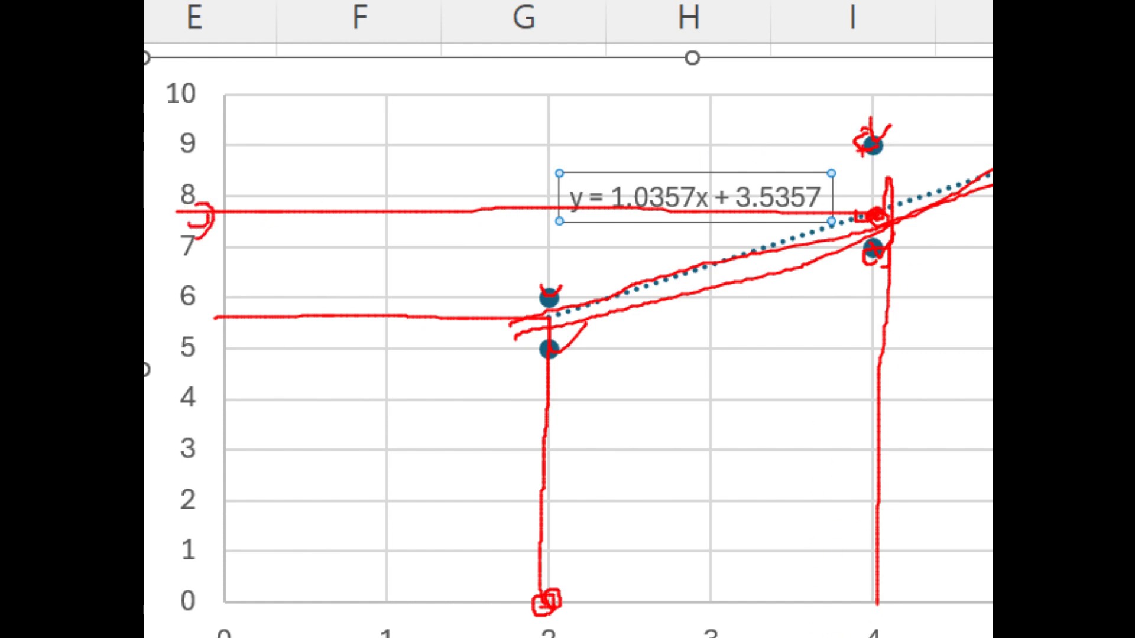
{"action": "key", "text": "Escape"}
Step: Zoom in on the chart again and trace the prediction for x = 4 up to the trendline and across to the y-axis
{"action": "key", "text": "ctrl+1"}
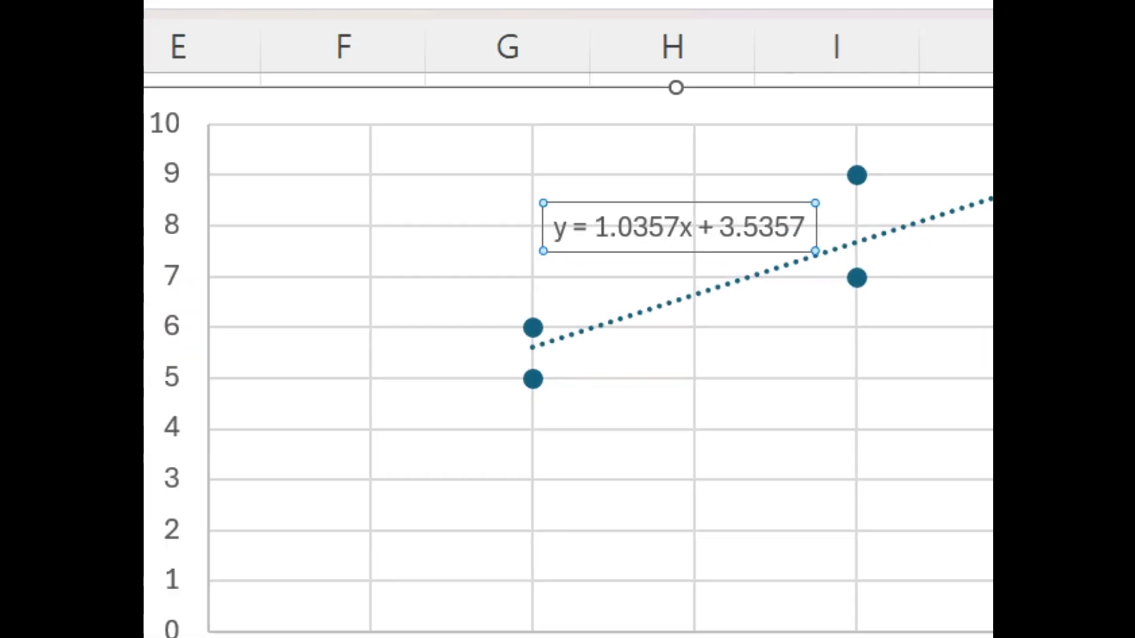
{"action": "left_click", "coordinate": [860, 254]}
{"action": "left_click_drag", "start_coordinate": [852, 238], "coordinate": [205, 248]}
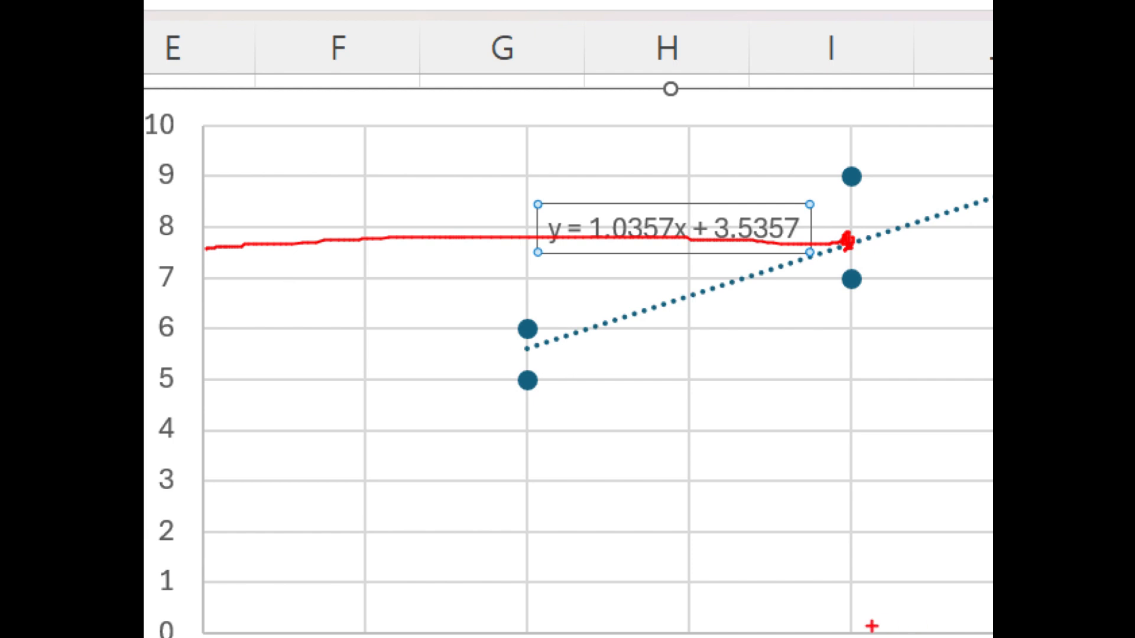
{"action": "mouse_move", "coordinate": [853, 636]}
{"action": "left_mouse_down"}
{"action": "mouse_move", "coordinate": [851, 374]}
{"action": "mouse_move", "coordinate": [825, 380]}
{"action": "mouse_move", "coordinate": [885, 367]}
{"action": "left_mouse_up"}
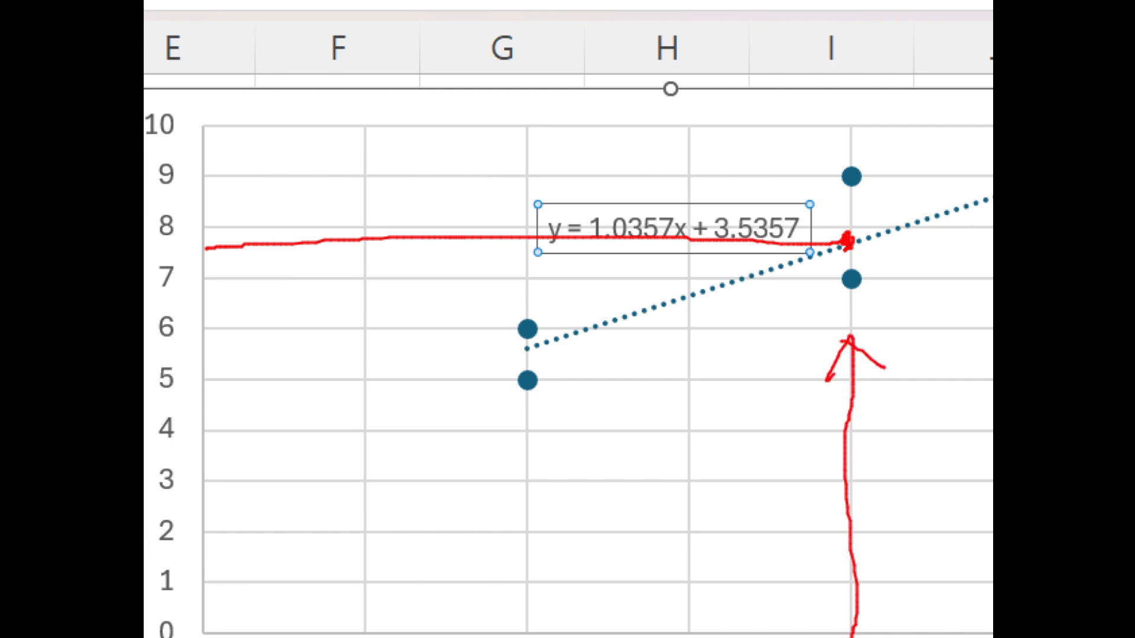
{"action": "left_click_drag", "start_coordinate": [847, 241], "coordinate": [208, 248]}
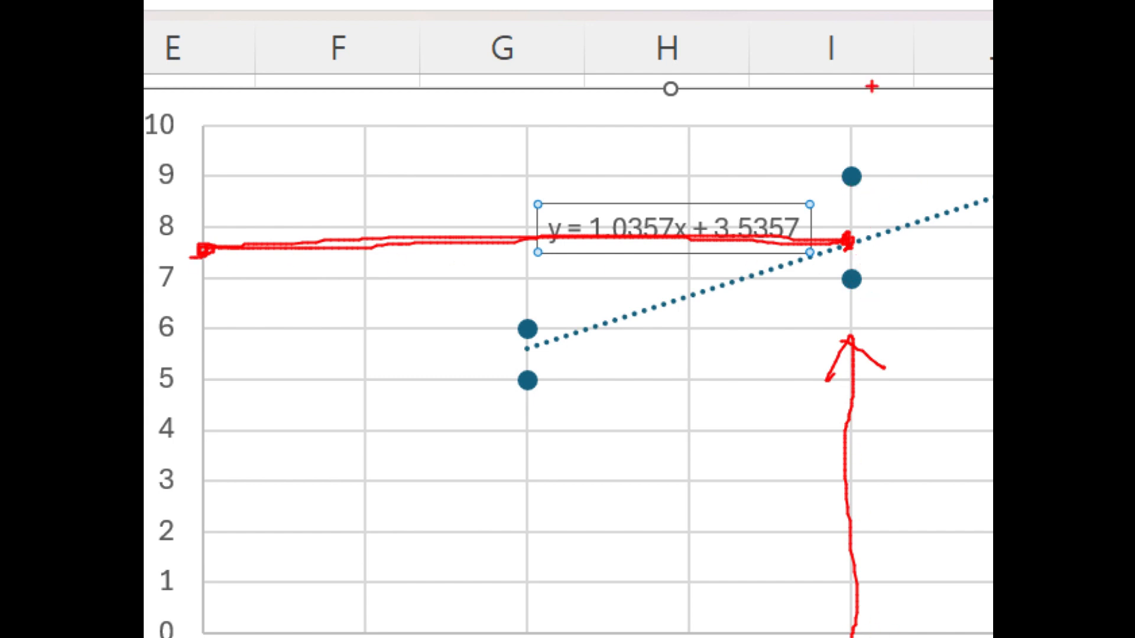
Step: Mark the gaps between the trendline and the data points at x = 4 and x = 2, and draw a line along the trendline
{"action": "left_click_drag", "start_coordinate": [838, 178], "coordinate": [846, 177]}
{"action": "left_click_drag", "start_coordinate": [848, 241], "coordinate": [876, 273]}
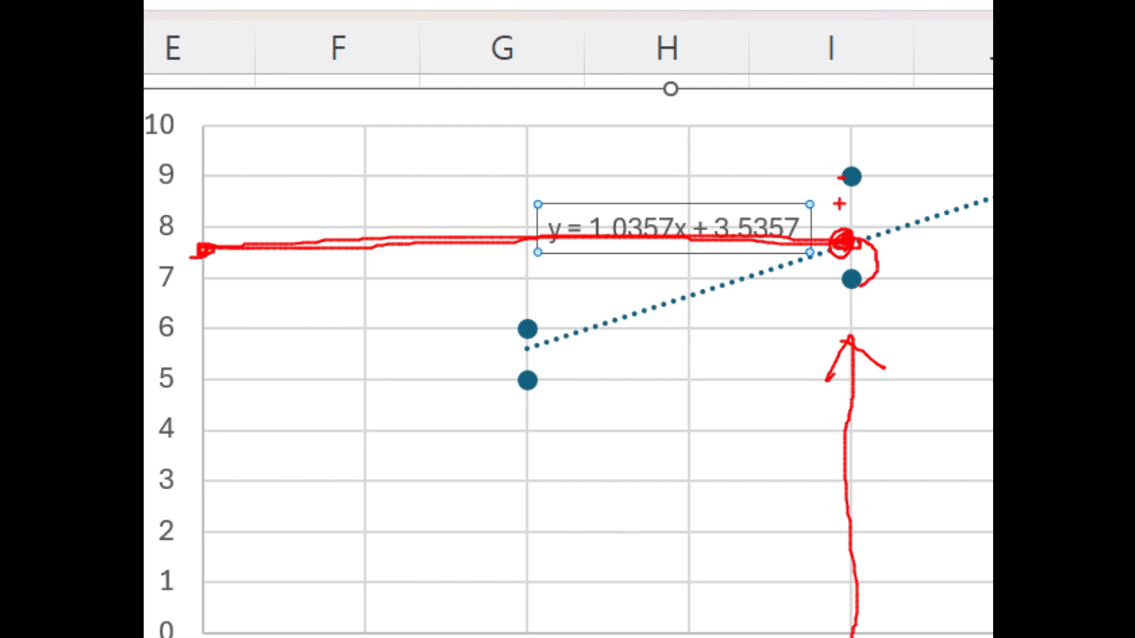
{"action": "mouse_move", "coordinate": [842, 178]}
{"action": "left_mouse_down"}
{"action": "mouse_move", "coordinate": [868, 215]}
{"action": "mouse_move", "coordinate": [860, 239]}
{"action": "left_mouse_up"}
{"action": "left_click_drag", "start_coordinate": [524, 329], "coordinate": [537, 397]}
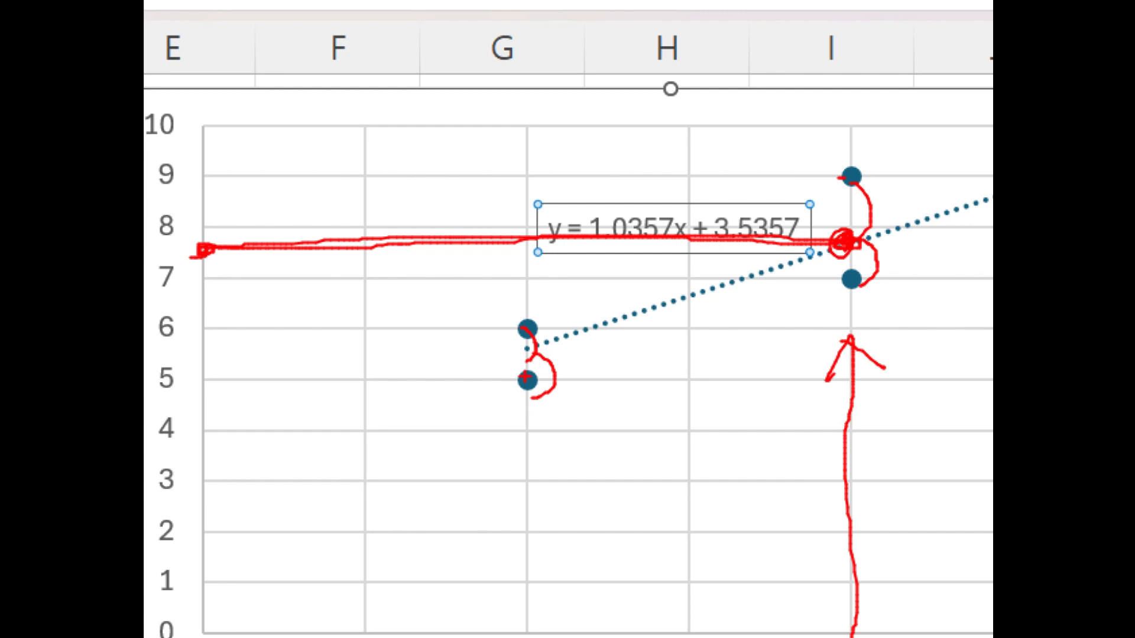
{"action": "left_click_drag", "start_coordinate": [467, 374], "coordinate": [992, 213]}
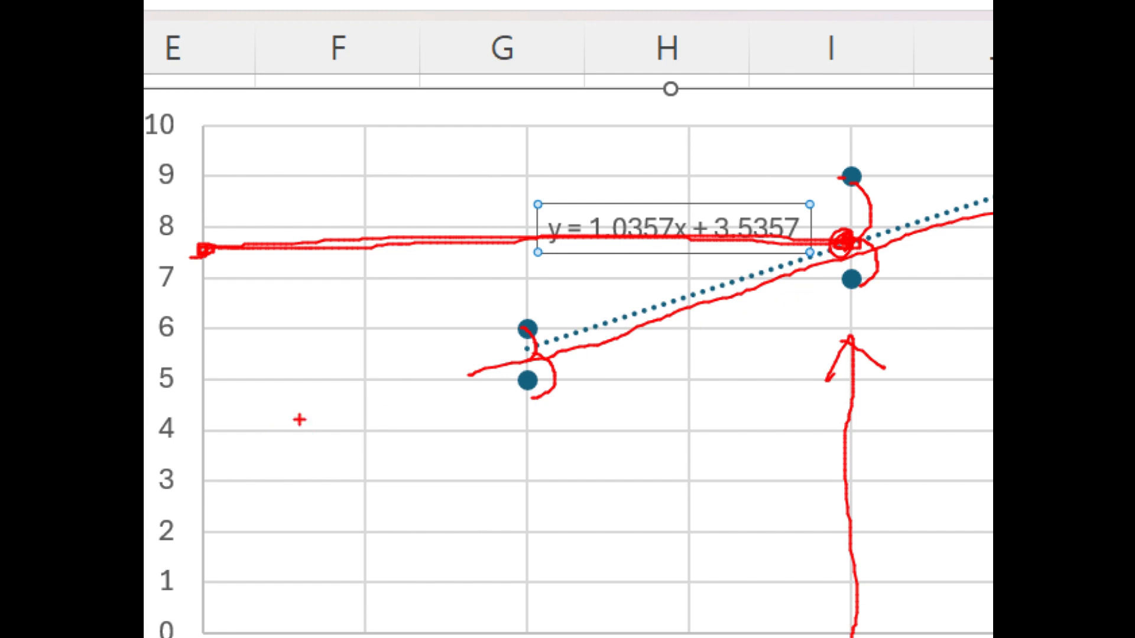
Step: Handwrite the Korean term for regression analysis, "회귀분석", in the empty chart area below the trendline
{"action": "left_click_drag", "start_coordinate": [278, 449], "coordinate": [298, 477]}
{"action": "mouse_move", "coordinate": [266, 491]}
{"action": "left_mouse_down"}
{"action": "mouse_move", "coordinate": [302, 503]}
{"action": "mouse_move", "coordinate": [319, 547]}
{"action": "left_mouse_up"}
{"action": "left_click_drag", "start_coordinate": [337, 482], "coordinate": [341, 556]}
{"action": "mouse_move", "coordinate": [363, 458]}
{"action": "left_mouse_down"}
{"action": "mouse_move", "coordinate": [406, 508]}
{"action": "mouse_move", "coordinate": [390, 549]}
{"action": "left_mouse_up"}
{"action": "left_click_drag", "start_coordinate": [421, 444], "coordinate": [449, 566]}
{"action": "left_click_drag", "start_coordinate": [467, 467], "coordinate": [480, 499]}
{"action": "left_click_drag", "start_coordinate": [500, 454], "coordinate": [509, 496]}
{"action": "mouse_move", "coordinate": [442, 539]}
{"action": "left_mouse_down"}
{"action": "mouse_move", "coordinate": [539, 509]}
{"action": "mouse_move", "coordinate": [545, 554]}
{"action": "left_mouse_up"}
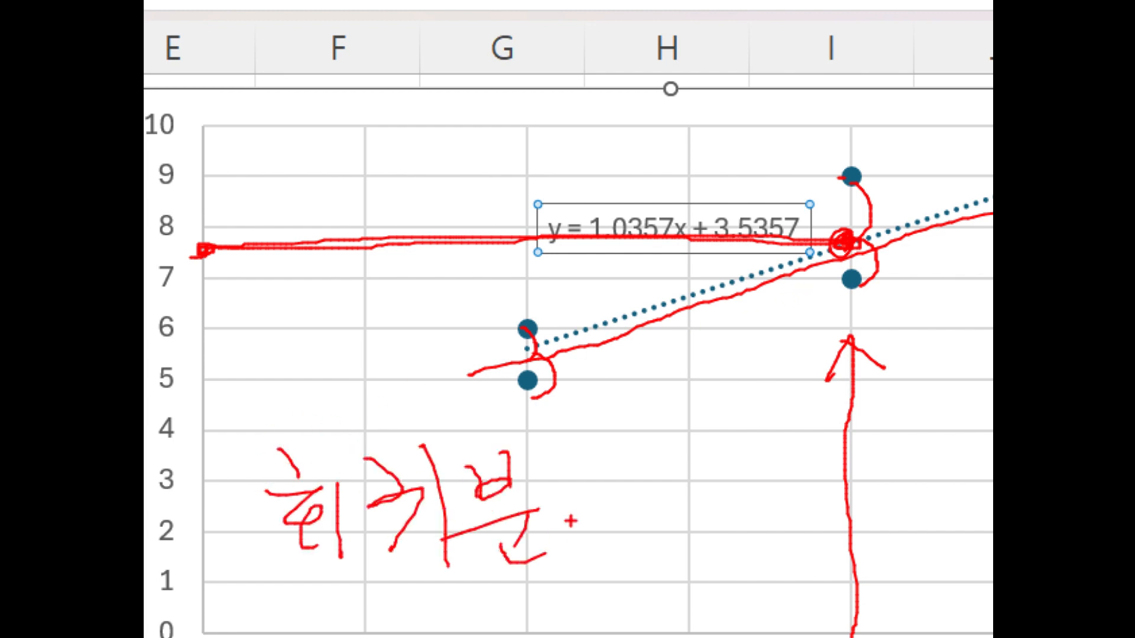
{"action": "left_click_drag", "start_coordinate": [573, 466], "coordinate": [557, 517]}
{"action": "left_click_drag", "start_coordinate": [565, 502], "coordinate": [578, 521]}
{"action": "left_click_drag", "start_coordinate": [606, 452], "coordinate": [614, 541]}
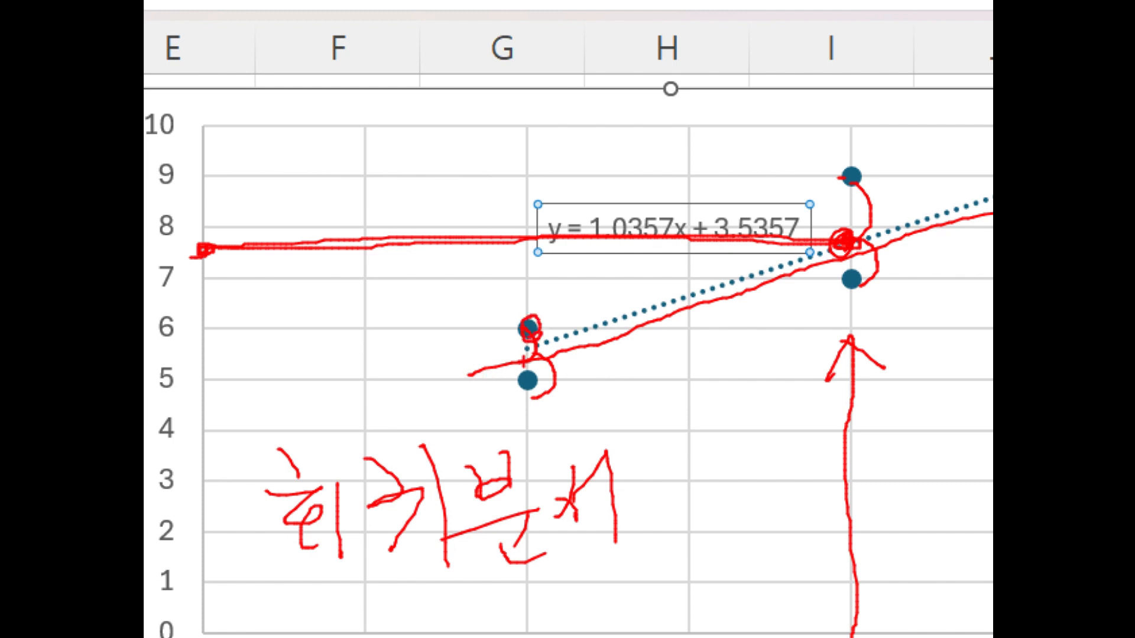
Step: Draw another line along the trendline, mark the gaps at x = 4 again and clear the annotations
{"action": "mouse_move", "coordinate": [473, 383]}
{"action": "left_mouse_down"}
{"action": "mouse_move", "coordinate": [692, 328]}
{"action": "mouse_move", "coordinate": [993, 209]}
{"action": "left_mouse_up"}
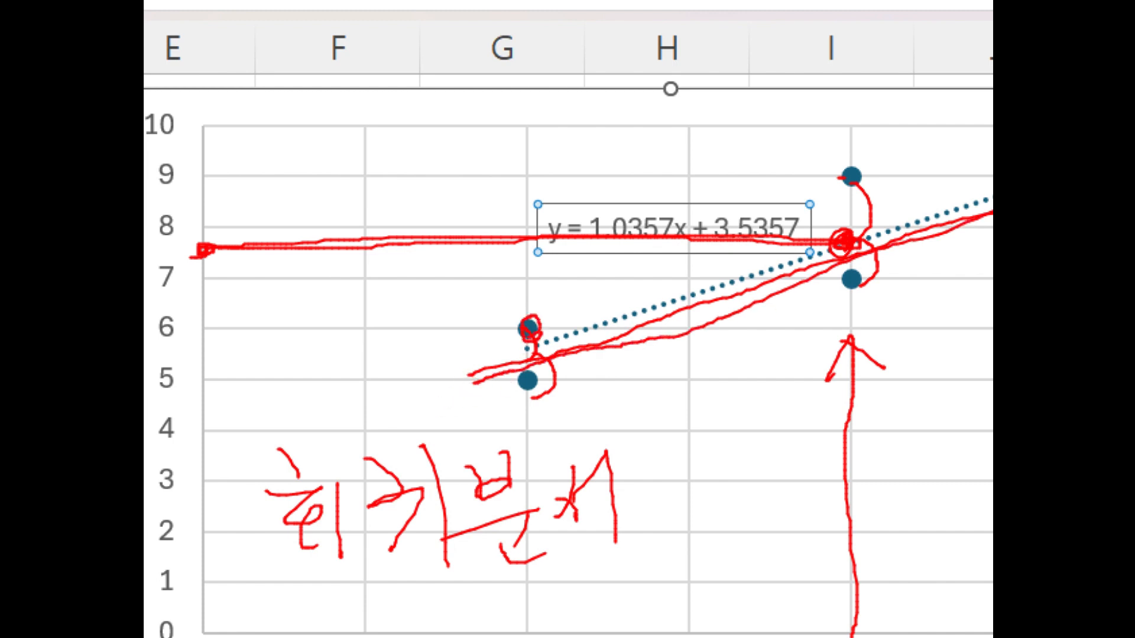
{"action": "mouse_move", "coordinate": [838, 164]}
{"action": "left_mouse_down"}
{"action": "mouse_move", "coordinate": [873, 243]}
{"action": "mouse_move", "coordinate": [870, 293]}
{"action": "left_mouse_up"}
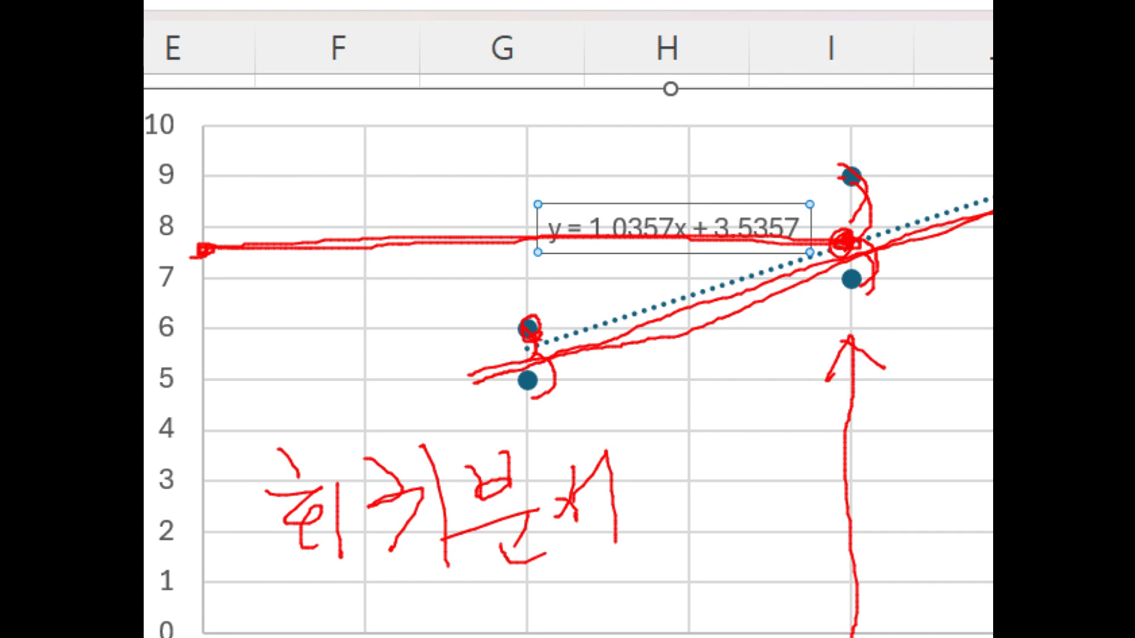
{"action": "key", "text": "Escape"}
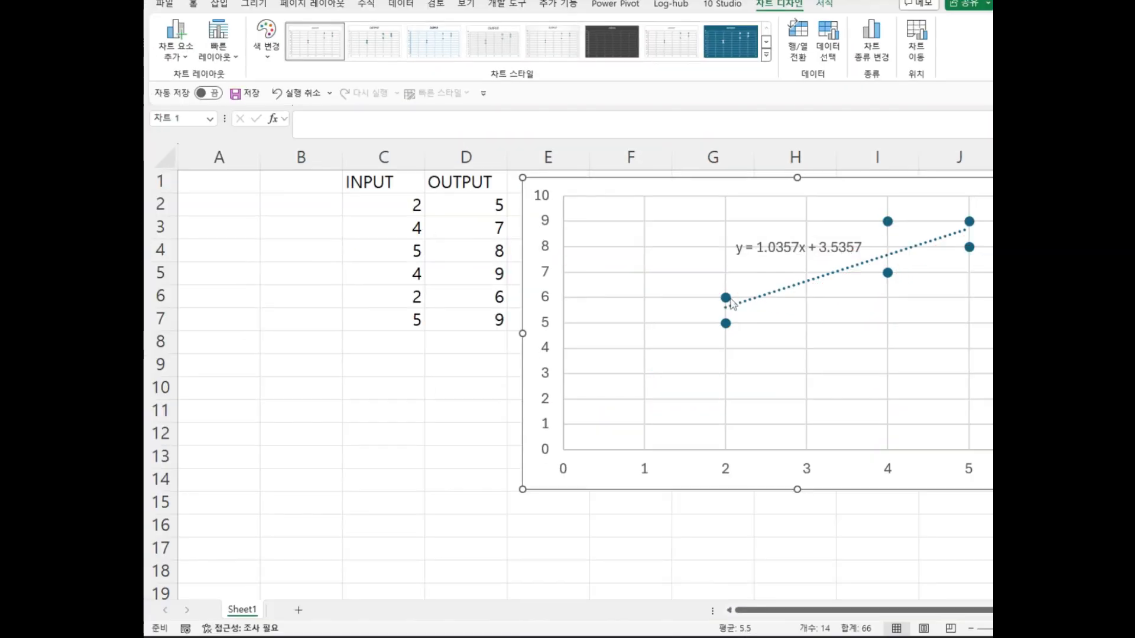
Step: Zoom in and sketch several candidate lines through the data points, mark their gaps to the points, and exit the annotation view
{"action": "key", "text": "ctrl+1"}
{"action": "left_click", "coordinate": [830, 307]}
{"action": "left_click_drag", "start_coordinate": [604, 320], "coordinate": [993, 218]}
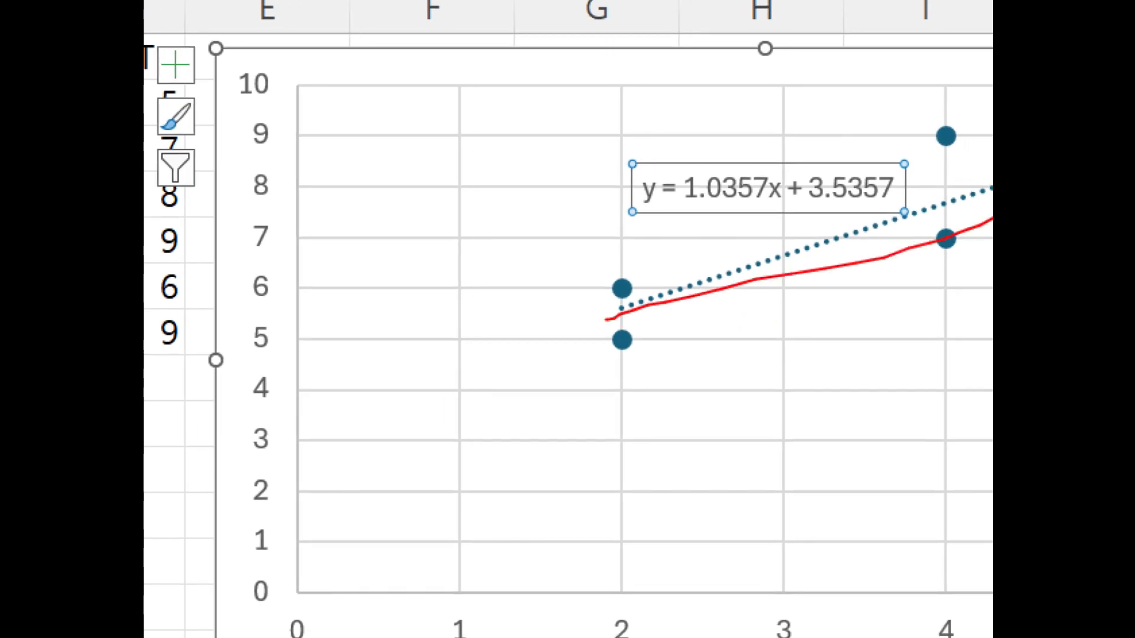
{"action": "left_click_drag", "start_coordinate": [631, 391], "coordinate": [993, 137]}
{"action": "left_click_drag", "start_coordinate": [546, 276], "coordinate": [993, 175]}
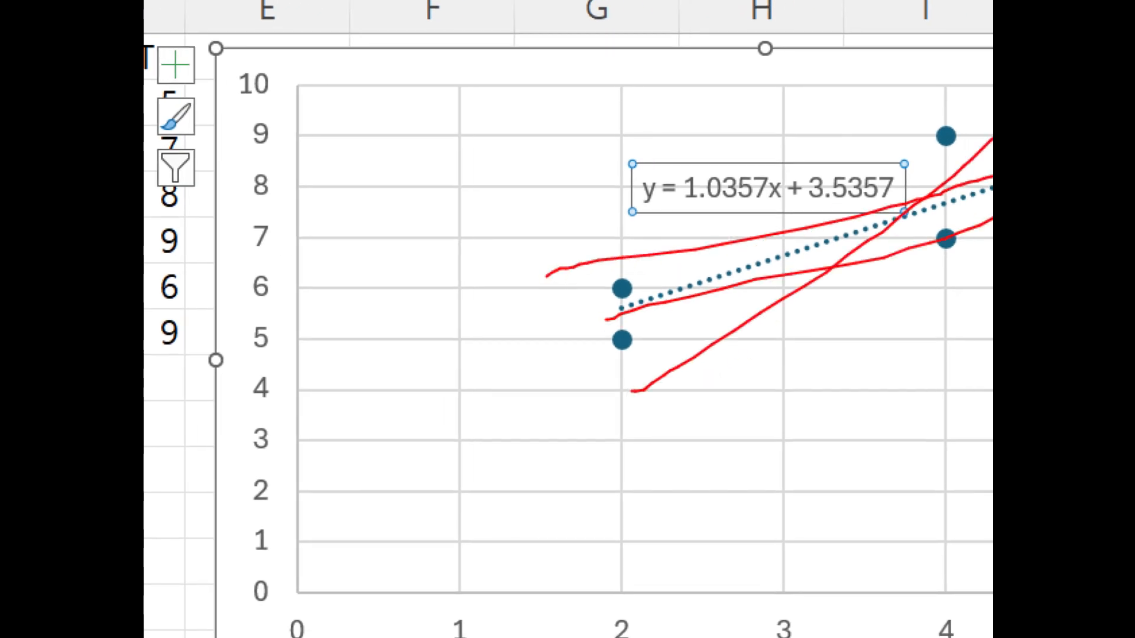
{"action": "left_click_drag", "start_coordinate": [946, 142], "coordinate": [947, 236]}
{"action": "left_click_drag", "start_coordinate": [617, 259], "coordinate": [627, 318]}
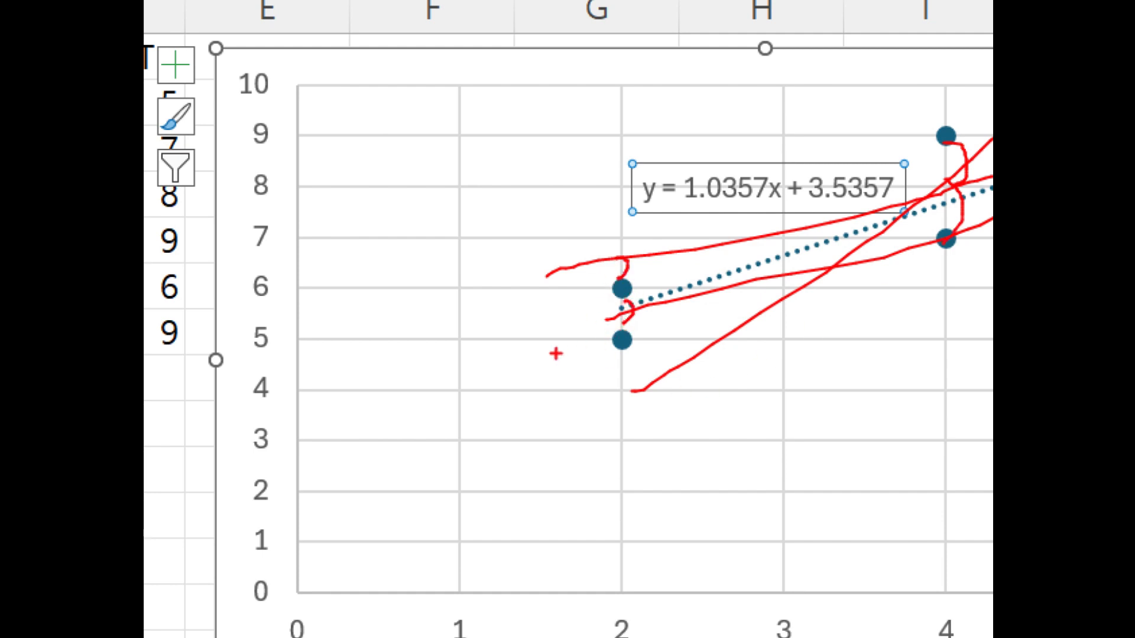
{"action": "left_click_drag", "start_coordinate": [534, 347], "coordinate": [992, 189]}
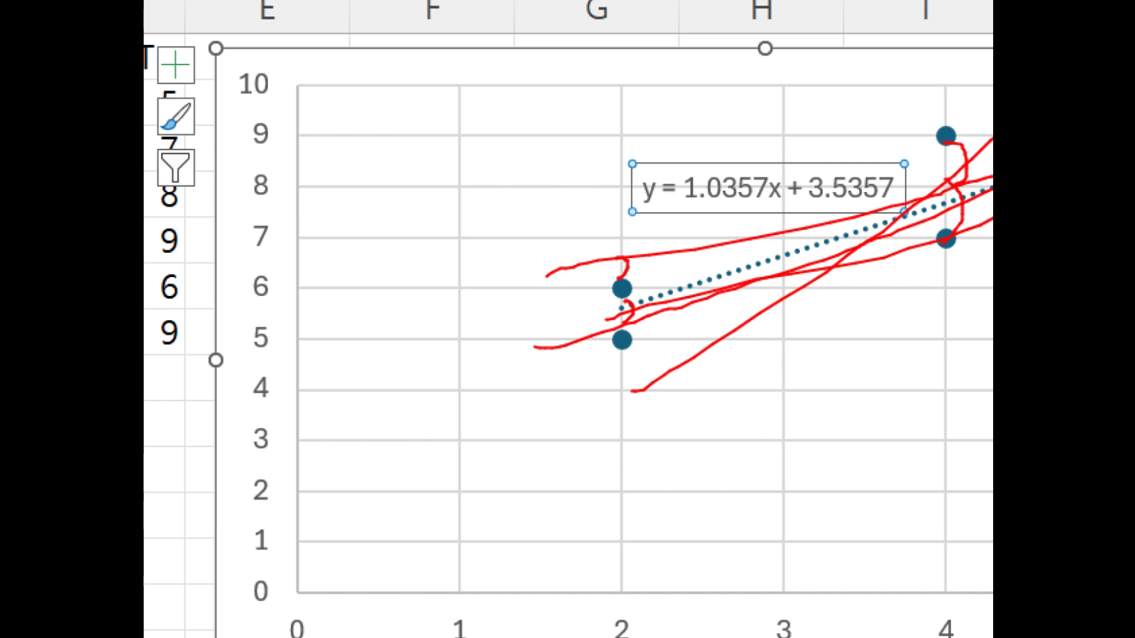
{"action": "key", "text": "Escape"}
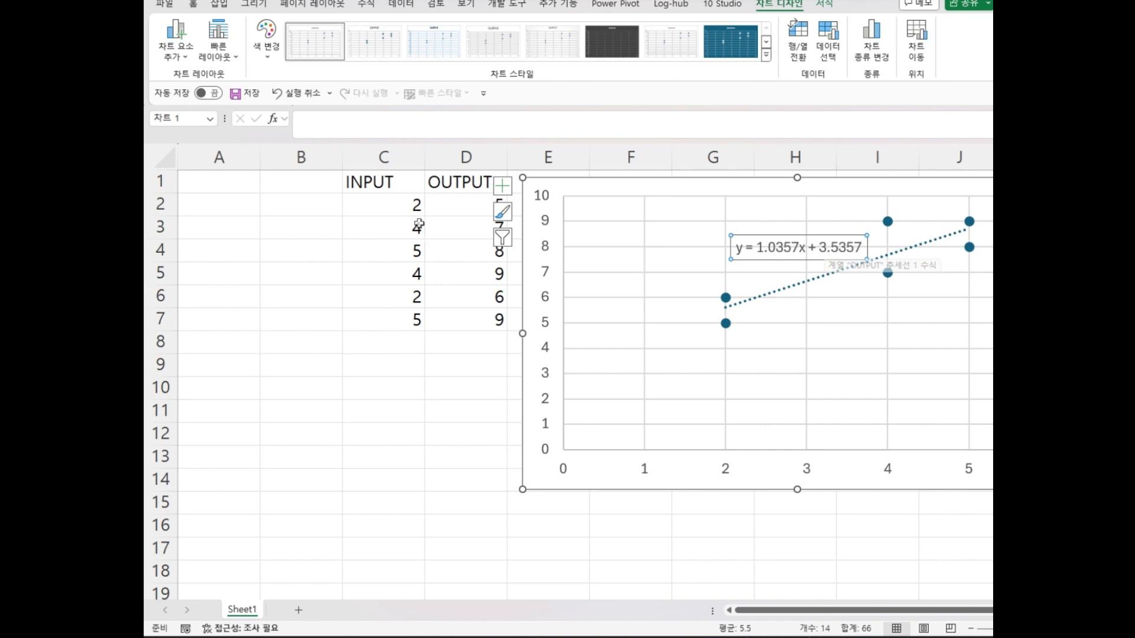
Step: Highlight the INPUT and OUTPUT pairs row by row, ending with the whole data range C2:D7 selected
{"action": "left_click_drag", "start_coordinate": [413, 205], "coordinate": [461, 207]}
{"action": "left_click_drag", "start_coordinate": [412, 229], "coordinate": [454, 298]}
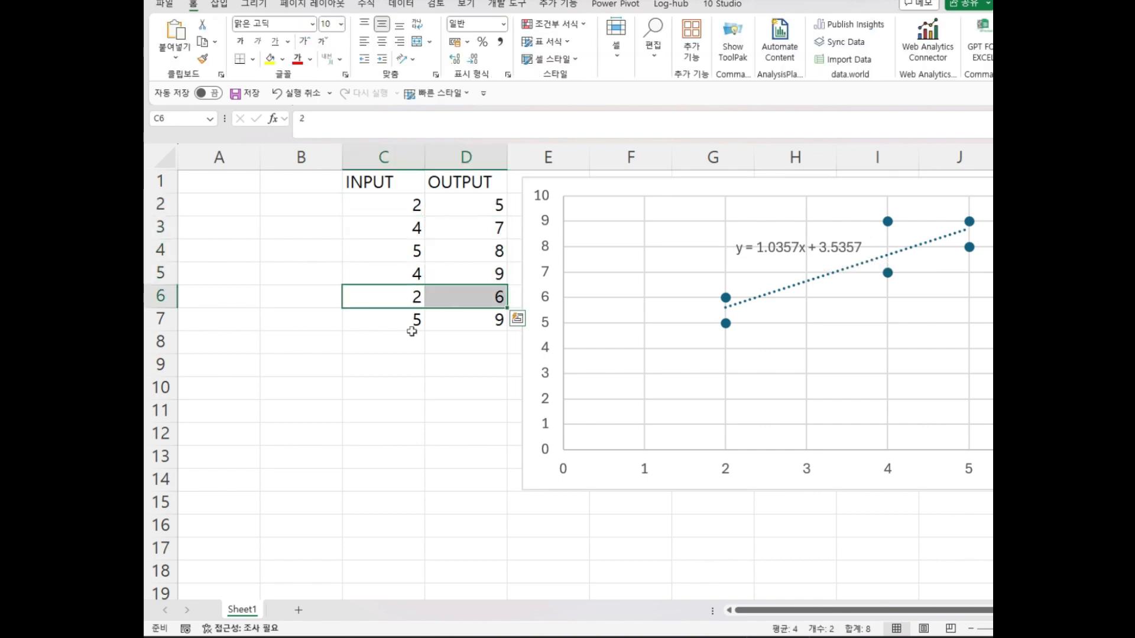
{"action": "left_click_drag", "start_coordinate": [412, 332], "coordinate": [446, 324]}
{"action": "left_click", "coordinate": [388, 206]}
{"action": "left_click_drag", "start_coordinate": [388, 205], "coordinate": [443, 317]}
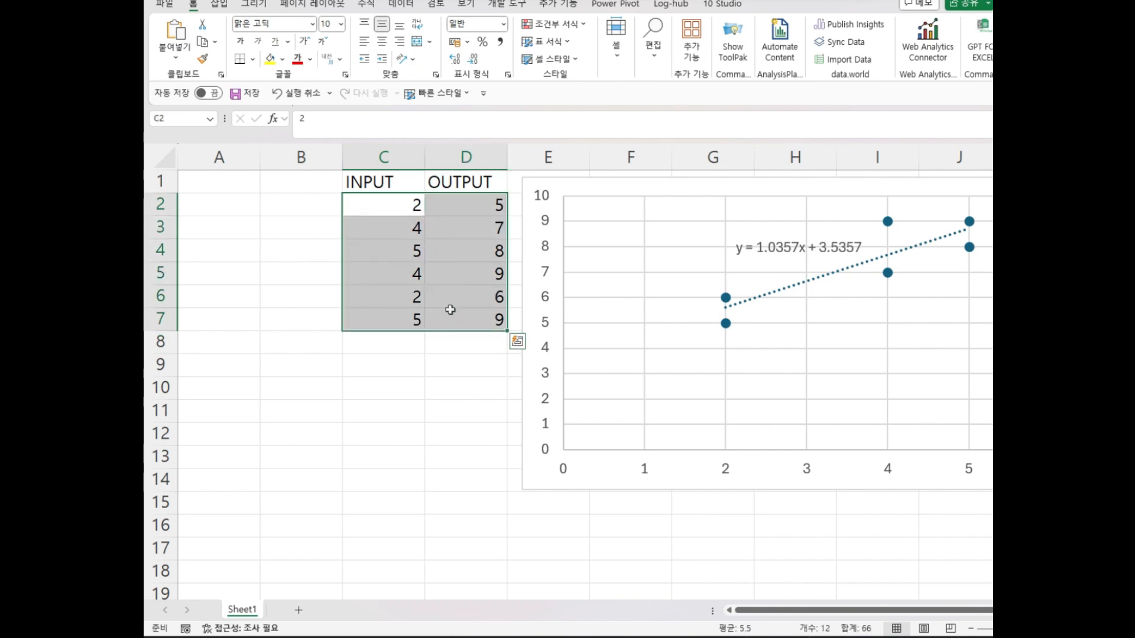
Step: Highlight the full text of the trendline equation label repeatedly, and return to the OUTPUT data at cell D5
{"action": "left_click", "coordinate": [752, 255]}
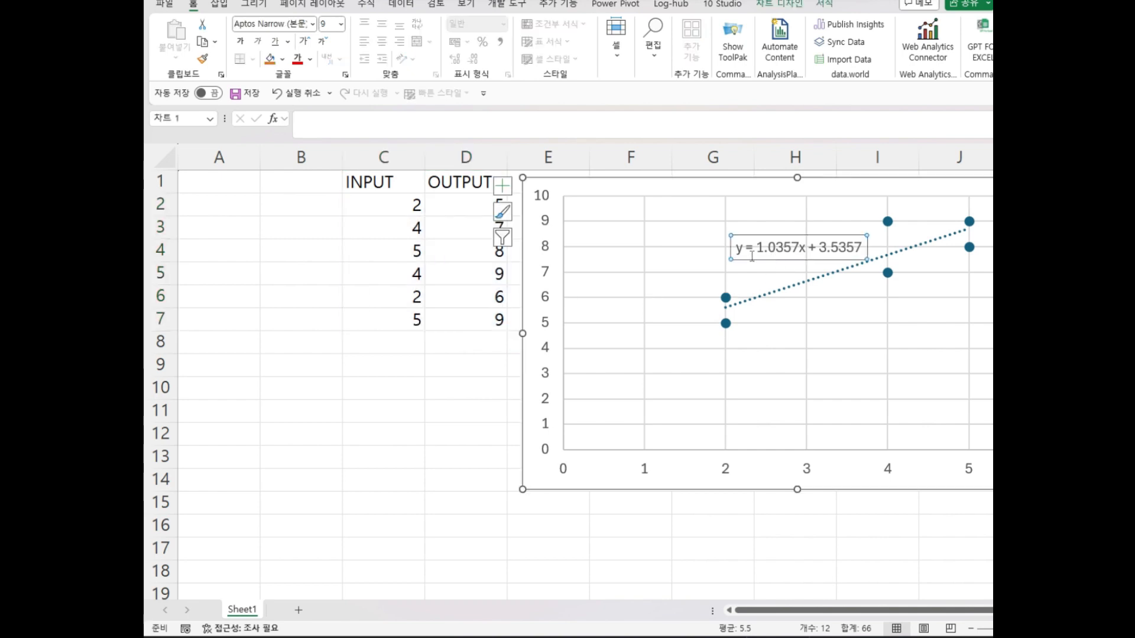
{"action": "left_click", "coordinate": [736, 249]}
{"action": "left_click_drag", "start_coordinate": [736, 248], "coordinate": [864, 248]}
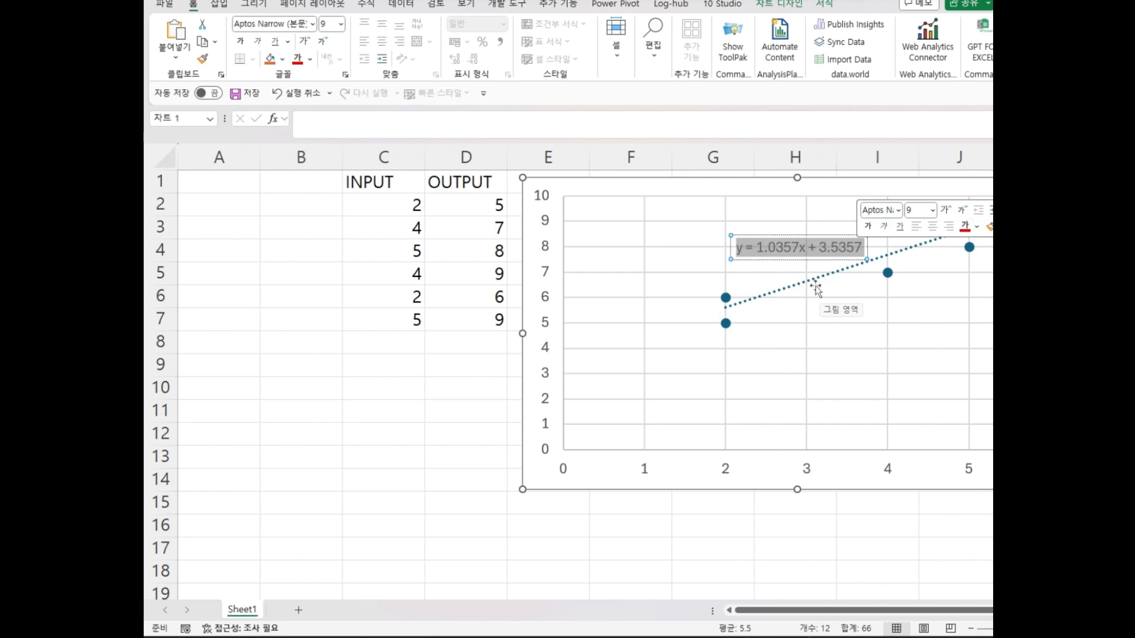
{"action": "left_click", "coordinate": [763, 247]}
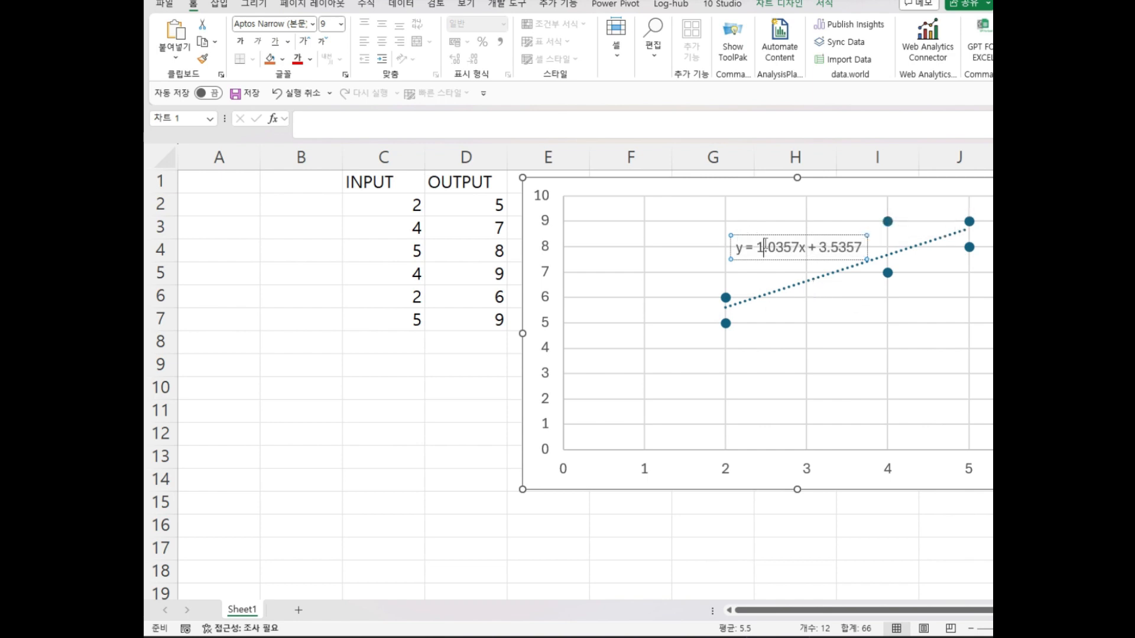
{"action": "left_click_drag", "start_coordinate": [735, 247], "coordinate": [851, 254]}
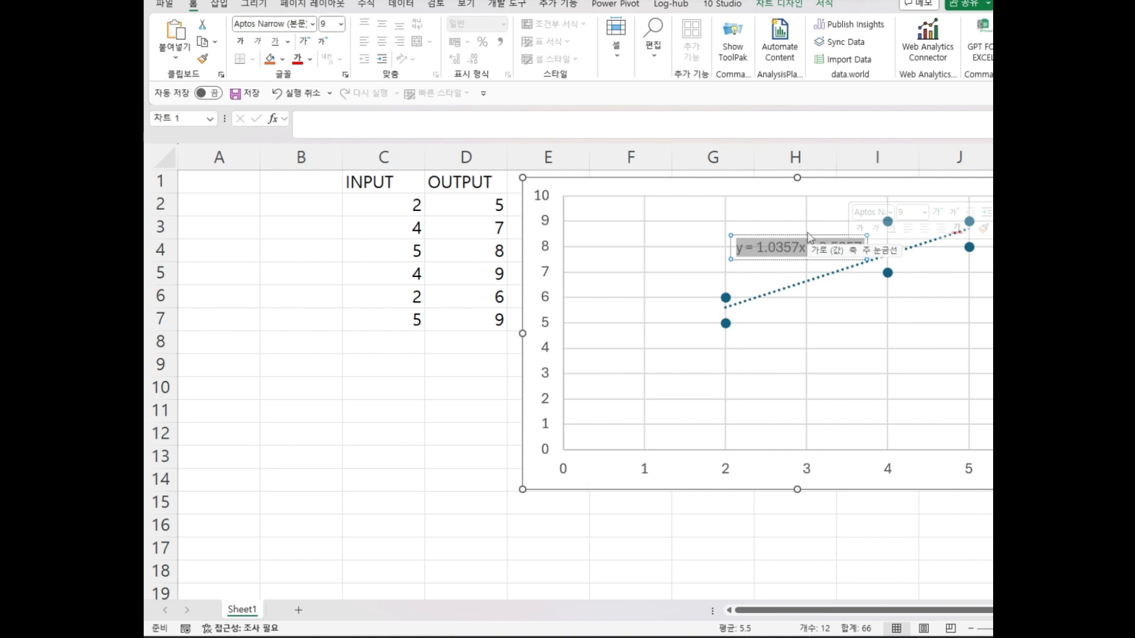
{"action": "left_click", "coordinate": [765, 254]}
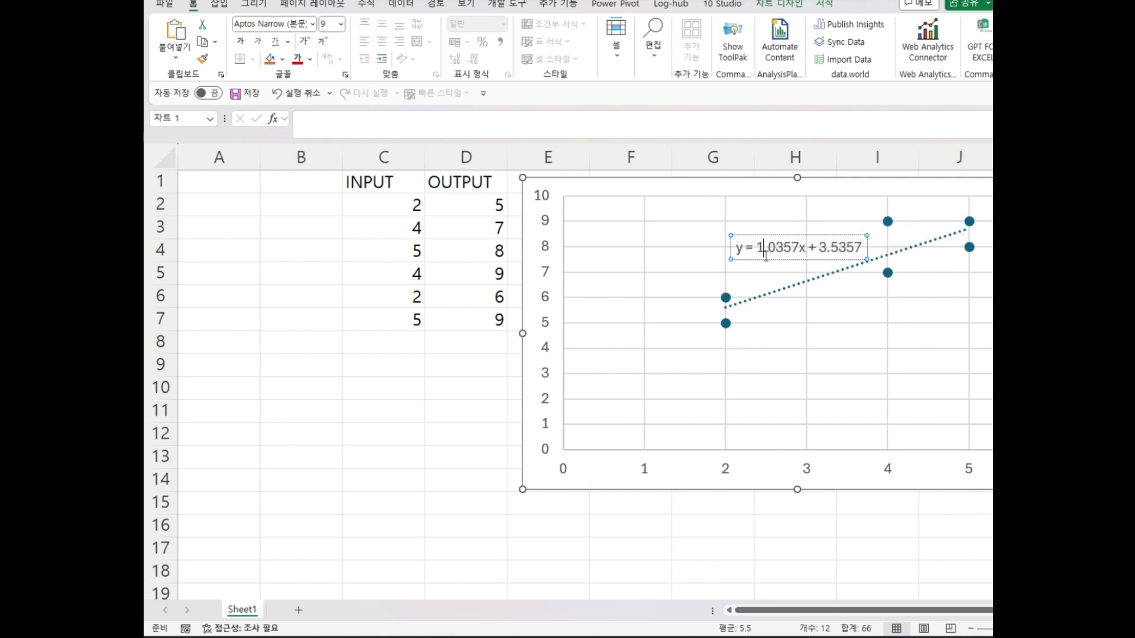
{"action": "left_click_drag", "start_coordinate": [739, 248], "coordinate": [866, 248]}
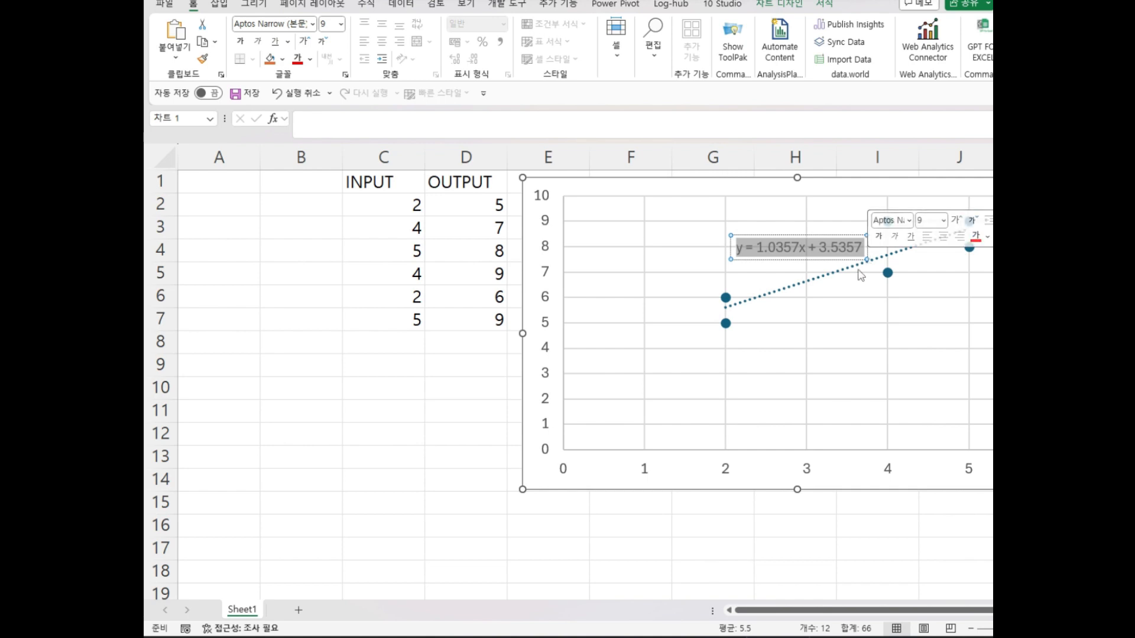
{"action": "left_click", "coordinate": [466, 281]}
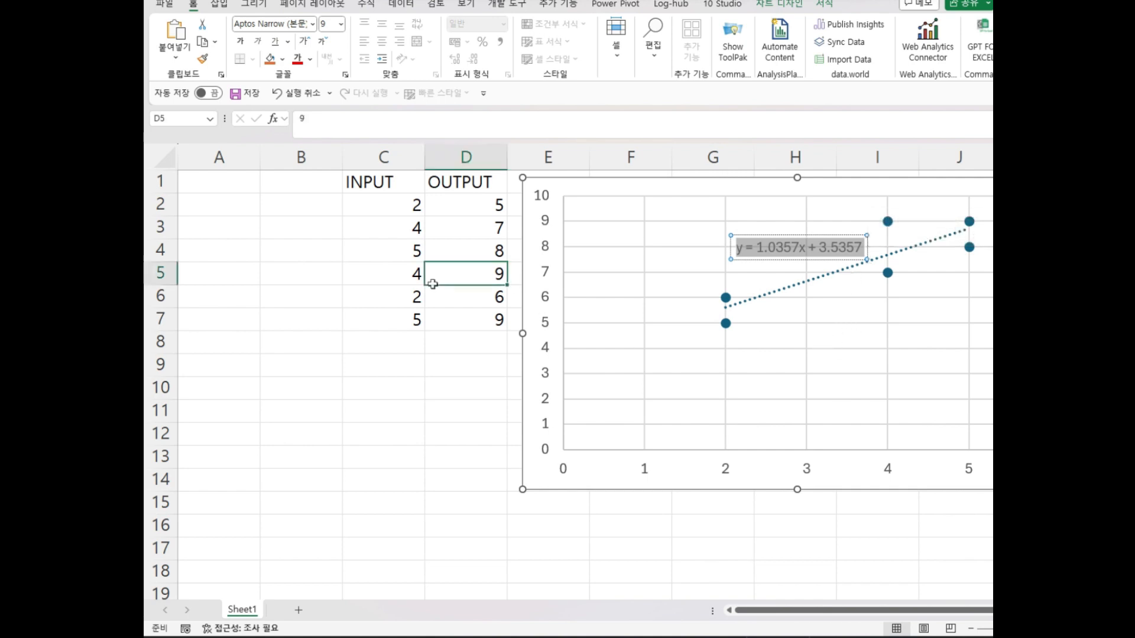
Step: Select the INPUT and OUTPUT data in C2:D8, zoom in on the chart and sketch five small circles around the trendline as new points
{"action": "left_click_drag", "start_coordinate": [412, 211], "coordinate": [471, 331]}
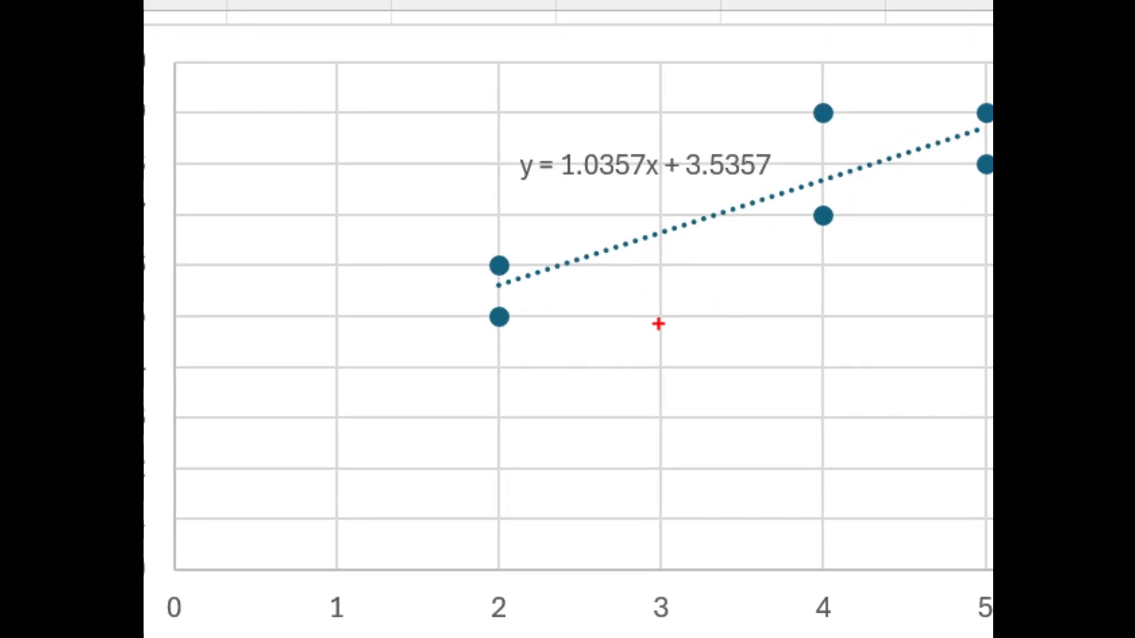
{"action": "left_click_drag", "start_coordinate": [683, 294], "coordinate": [700, 301]}
{"action": "left_click_drag", "start_coordinate": [560, 198], "coordinate": [571, 201]}
{"action": "left_click_drag", "start_coordinate": [743, 133], "coordinate": [732, 134]}
{"action": "left_click_drag", "start_coordinate": [922, 211], "coordinate": [928, 216]}
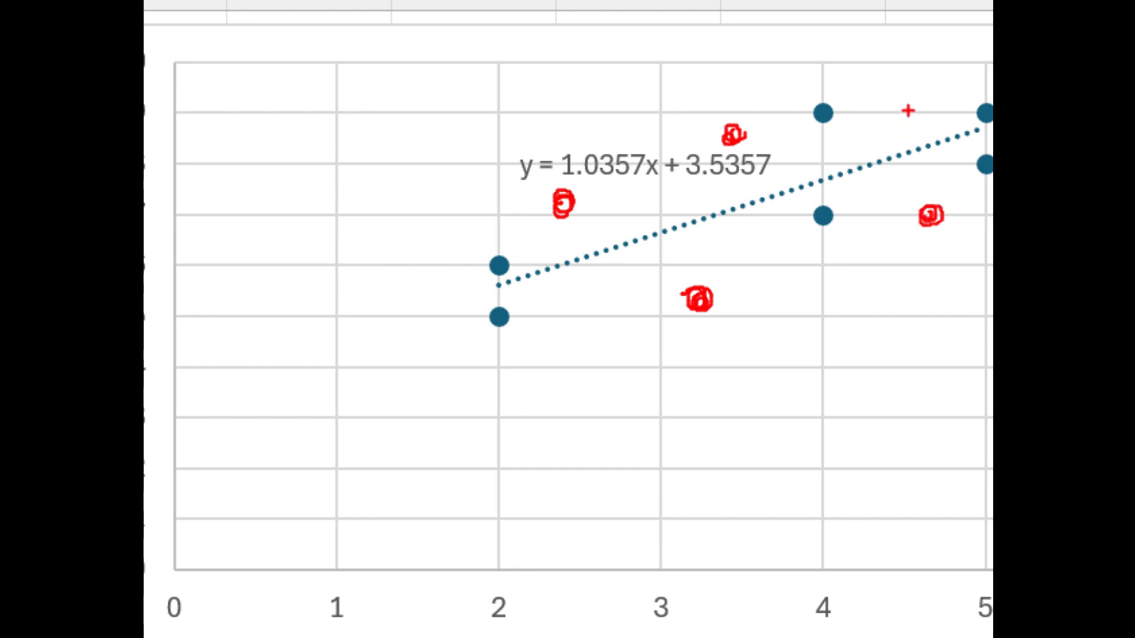
{"action": "left_click_drag", "start_coordinate": [933, 111], "coordinate": [914, 117]}
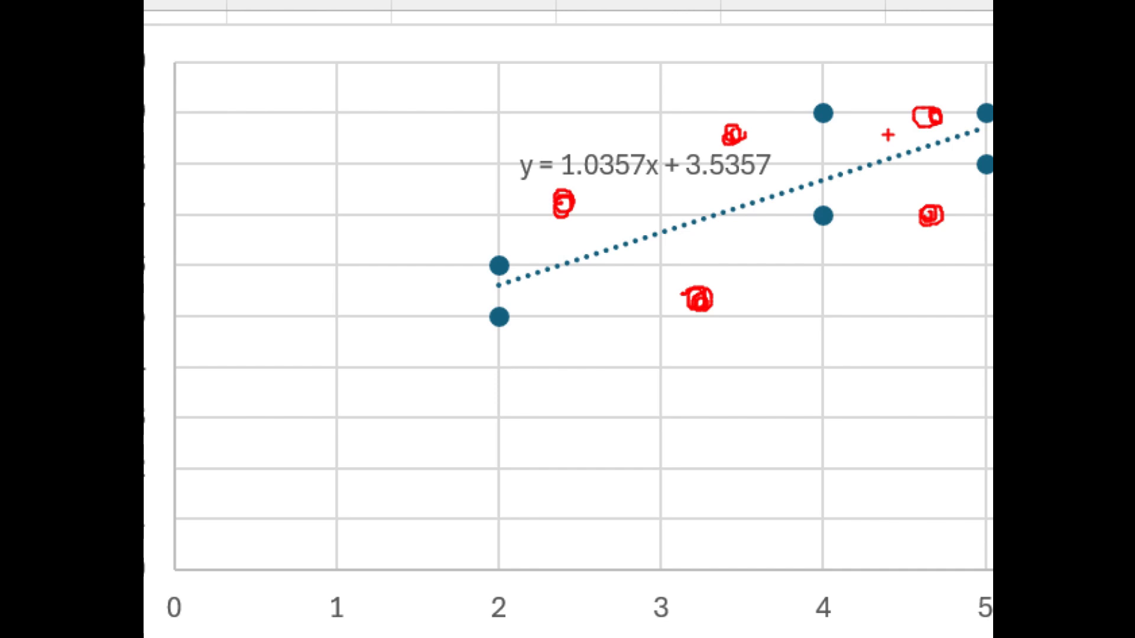
Step: Draw a line along the trendline and cross out the original data points at x = 2, 4 and 5
{"action": "mouse_move", "coordinate": [473, 291]}
{"action": "left_mouse_down"}
{"action": "mouse_move", "coordinate": [869, 179]}
{"action": "mouse_move", "coordinate": [983, 113]}
{"action": "left_mouse_up"}
{"action": "left_click_drag", "start_coordinate": [849, 87], "coordinate": [814, 143]}
{"action": "left_click_drag", "start_coordinate": [805, 101], "coordinate": [835, 140]}
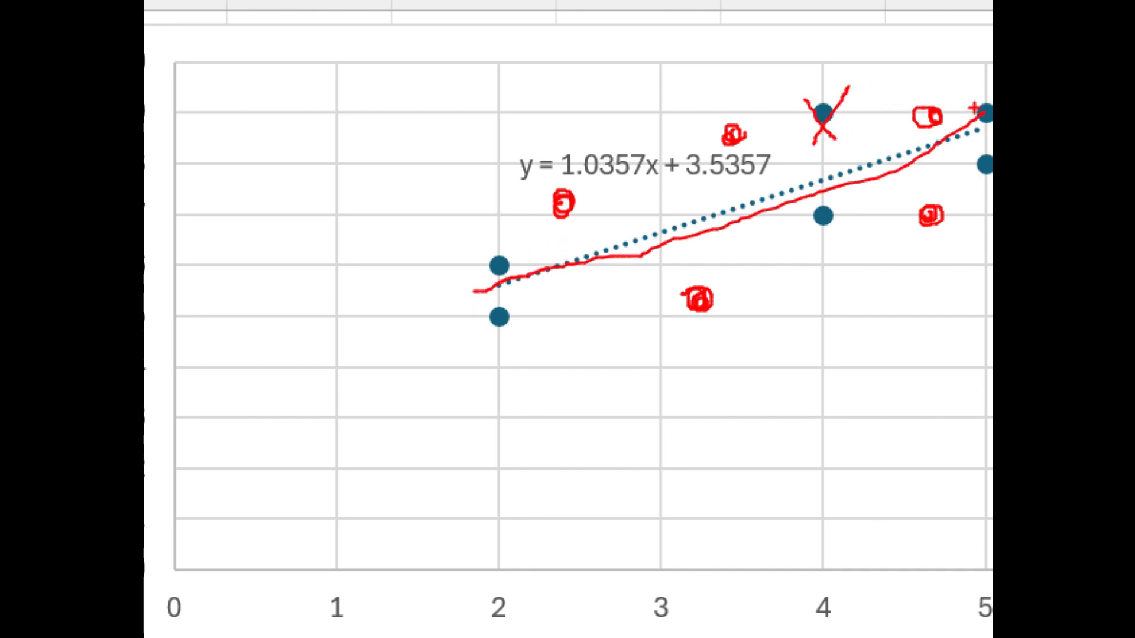
{"action": "mouse_move", "coordinate": [991, 97]}
{"action": "left_mouse_down"}
{"action": "mouse_move", "coordinate": [977, 134]}
{"action": "mouse_move", "coordinate": [993, 114]}
{"action": "left_mouse_up"}
{"action": "mouse_move", "coordinate": [955, 201]}
{"action": "left_mouse_down"}
{"action": "mouse_move", "coordinate": [993, 154]}
{"action": "mouse_move", "coordinate": [993, 173]}
{"action": "left_mouse_up"}
{"action": "left_click_drag", "start_coordinate": [844, 201], "coordinate": [806, 244]}
{"action": "left_click_drag", "start_coordinate": [805, 203], "coordinate": [843, 242]}
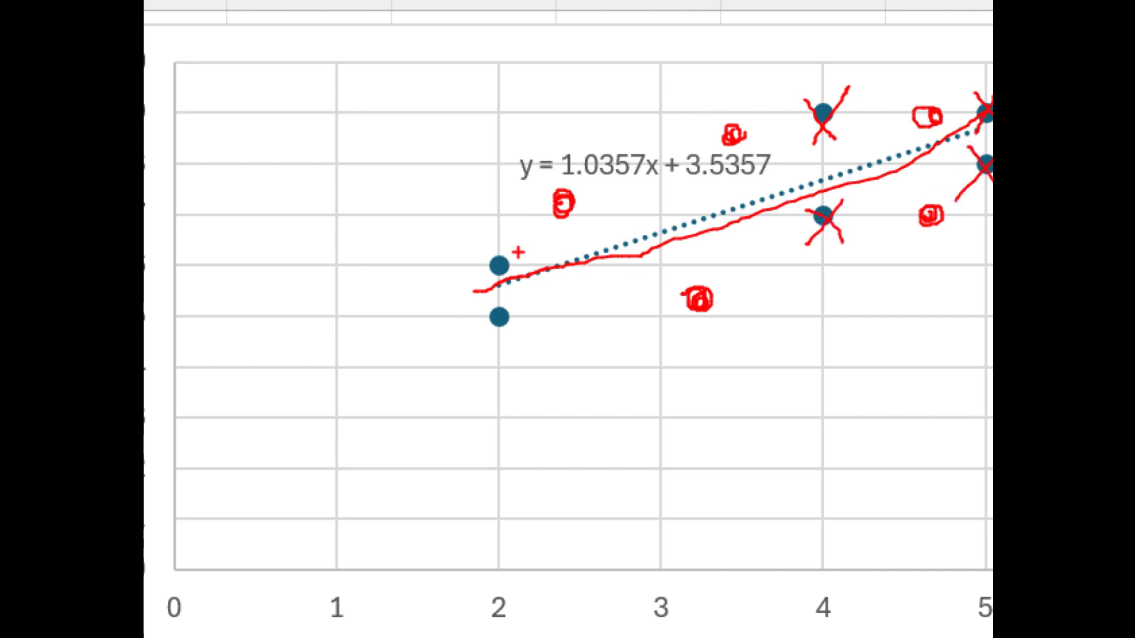
{"action": "left_click_drag", "start_coordinate": [518, 247], "coordinate": [486, 289]}
{"action": "mouse_move", "coordinate": [481, 247]}
{"action": "left_mouse_down"}
{"action": "mouse_move", "coordinate": [519, 280]}
{"action": "mouse_move", "coordinate": [484, 336]}
{"action": "mouse_move", "coordinate": [519, 357]}
{"action": "left_mouse_up"}
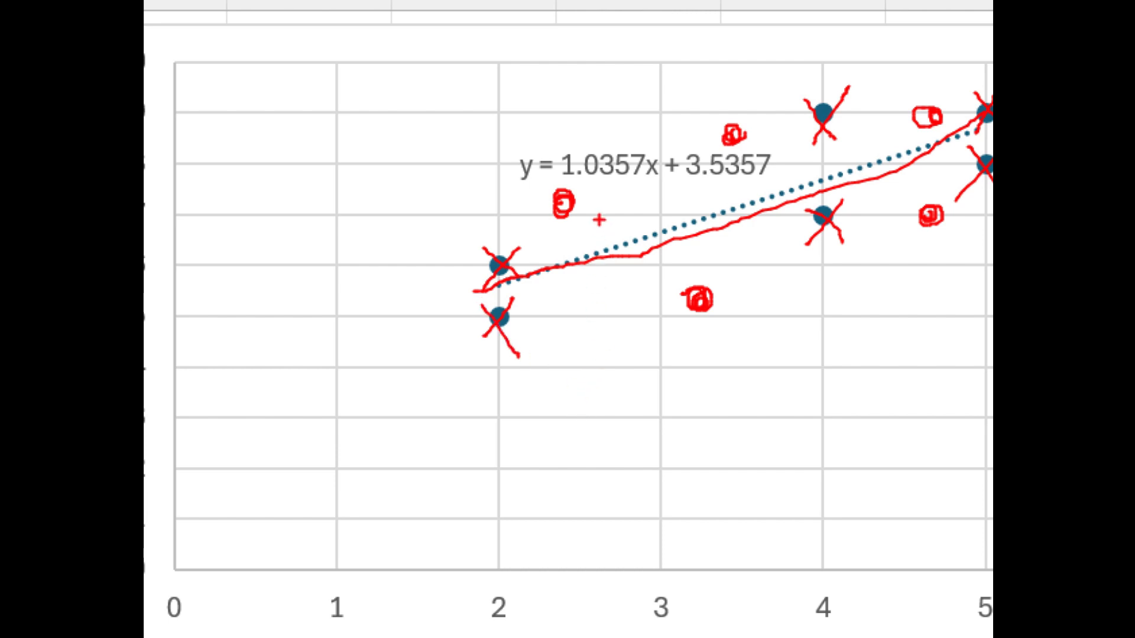
Step: Mark the gaps between the sketched circles and the line, and write 83% above the trendline
{"action": "mouse_move", "coordinate": [564, 204]}
{"action": "left_mouse_down"}
{"action": "mouse_move", "coordinate": [573, 205]}
{"action": "mouse_move", "coordinate": [565, 251]}
{"action": "left_mouse_up"}
{"action": "mouse_move", "coordinate": [697, 226]}
{"action": "left_mouse_down"}
{"action": "mouse_move", "coordinate": [715, 260]}
{"action": "mouse_move", "coordinate": [678, 300]}
{"action": "left_mouse_up"}
{"action": "left_click_drag", "start_coordinate": [734, 143], "coordinate": [749, 204]}
{"action": "mouse_move", "coordinate": [934, 125]}
{"action": "left_mouse_down"}
{"action": "mouse_move", "coordinate": [916, 163]}
{"action": "mouse_move", "coordinate": [938, 201]}
{"action": "left_mouse_up"}
{"action": "mouse_move", "coordinate": [414, 113]}
{"action": "left_mouse_down"}
{"action": "mouse_move", "coordinate": [428, 162]}
{"action": "mouse_move", "coordinate": [425, 127]}
{"action": "mouse_move", "coordinate": [455, 123]}
{"action": "mouse_move", "coordinate": [454, 157]}
{"action": "left_mouse_up"}
{"action": "mouse_move", "coordinate": [542, 58]}
{"action": "left_mouse_down"}
{"action": "mouse_move", "coordinate": [486, 161]}
{"action": "mouse_move", "coordinate": [519, 142]}
{"action": "left_mouse_up"}
{"action": "mouse_move", "coordinate": [572, 208]}
{"action": "left_mouse_down"}
{"action": "mouse_move", "coordinate": [589, 242]}
{"action": "mouse_move", "coordinate": [572, 264]}
{"action": "left_mouse_up"}
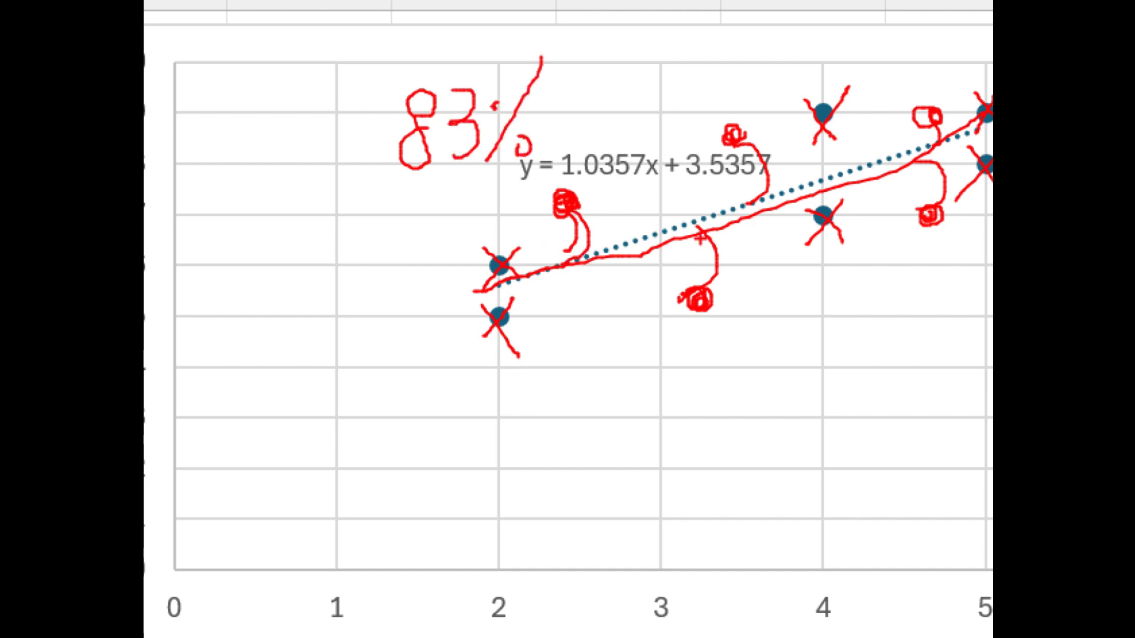
Step: Draw a second line along the trendline and mark its gaps to the sketched circles
{"action": "left_click_drag", "start_coordinate": [684, 223], "coordinate": [673, 293]}
{"action": "mouse_move", "coordinate": [438, 296]}
{"action": "left_mouse_down"}
{"action": "mouse_move", "coordinate": [580, 262]}
{"action": "mouse_move", "coordinate": [992, 120]}
{"action": "left_mouse_up"}
{"action": "left_click_drag", "start_coordinate": [576, 204], "coordinate": [571, 276]}
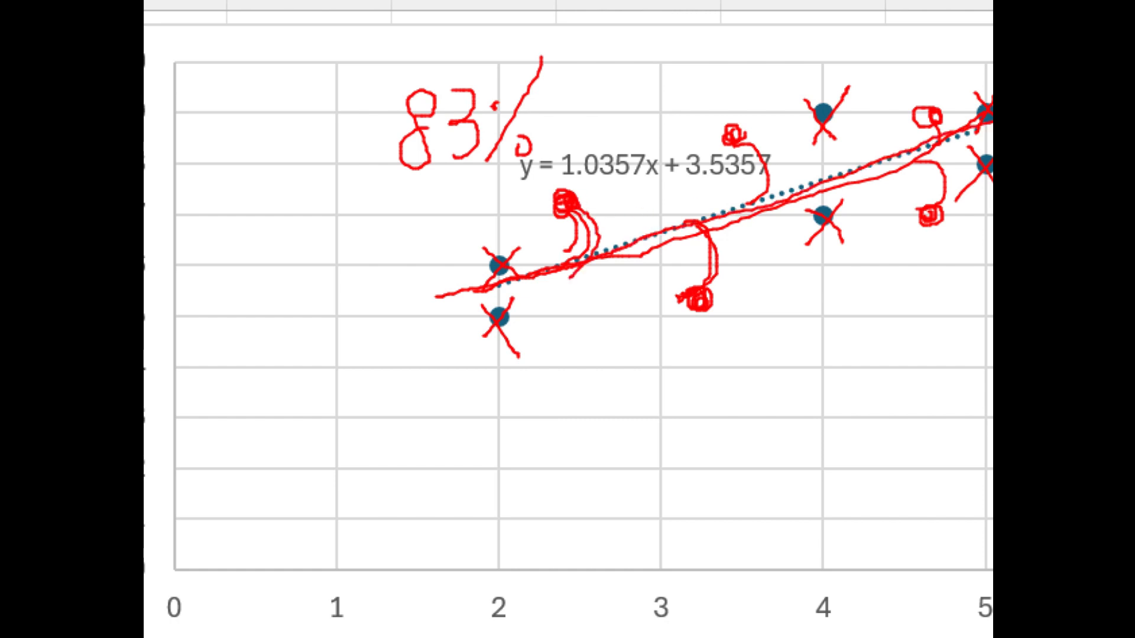
{"action": "mouse_move", "coordinate": [733, 131]}
{"action": "left_mouse_down"}
{"action": "mouse_move", "coordinate": [732, 219]}
{"action": "mouse_move", "coordinate": [687, 280]}
{"action": "left_mouse_up"}
Step: Write 17% below the 83% note, draw a third line along the trendline and circle the 83%
{"action": "mouse_move", "coordinate": [423, 216]}
{"action": "left_mouse_down"}
{"action": "mouse_move", "coordinate": [416, 269]}
{"action": "mouse_move", "coordinate": [444, 241]}
{"action": "left_mouse_up"}
{"action": "mouse_move", "coordinate": [456, 214]}
{"action": "left_mouse_down"}
{"action": "mouse_move", "coordinate": [477, 260]}
{"action": "mouse_move", "coordinate": [467, 293]}
{"action": "left_mouse_up"}
{"action": "mouse_move", "coordinate": [502, 218]}
{"action": "left_mouse_down"}
{"action": "mouse_move", "coordinate": [504, 278]}
{"action": "mouse_move", "coordinate": [535, 265]}
{"action": "left_mouse_up"}
{"action": "mouse_move", "coordinate": [441, 306]}
{"action": "left_mouse_down"}
{"action": "mouse_move", "coordinate": [692, 243]}
{"action": "mouse_move", "coordinate": [992, 139]}
{"action": "left_mouse_up"}
{"action": "mouse_move", "coordinate": [555, 172]}
{"action": "left_mouse_down"}
{"action": "mouse_move", "coordinate": [523, 194]}
{"action": "mouse_move", "coordinate": [385, 72]}
{"action": "mouse_move", "coordinate": [556, 85]}
{"action": "mouse_move", "coordinate": [472, 198]}
{"action": "left_mouse_up"}
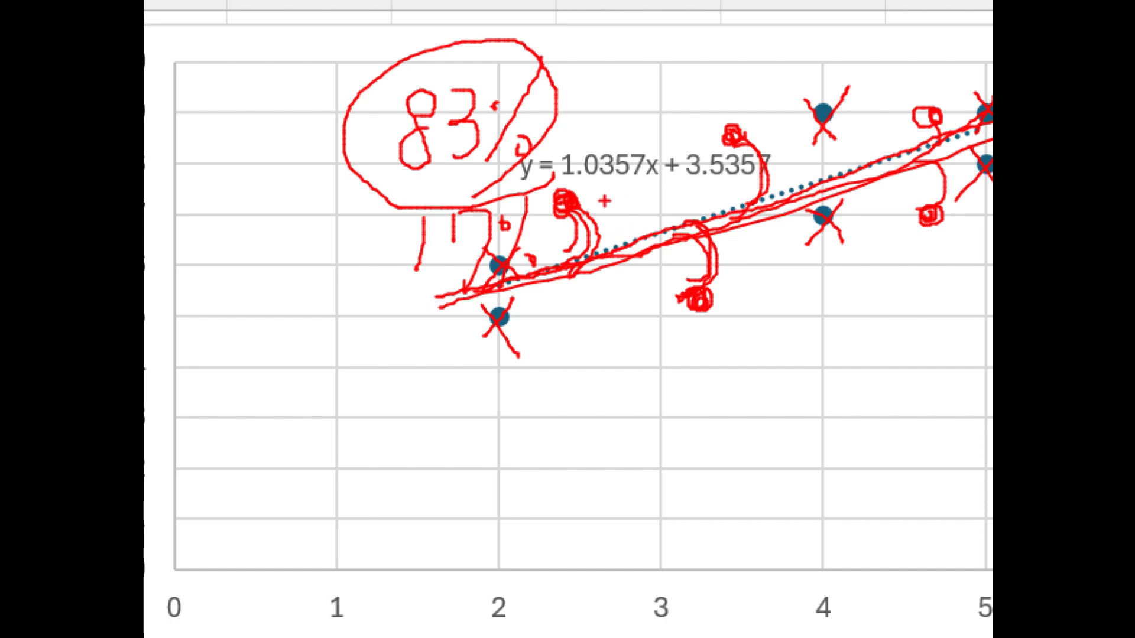
Step: Mark more gaps from the circles to the line, circle the trendline equation and exit the annotation view
{"action": "mouse_move", "coordinate": [561, 198]}
{"action": "left_mouse_down"}
{"action": "mouse_move", "coordinate": [600, 254]}
{"action": "mouse_move", "coordinate": [601, 277]}
{"action": "left_mouse_up"}
{"action": "left_click_drag", "start_coordinate": [739, 140], "coordinate": [790, 189]}
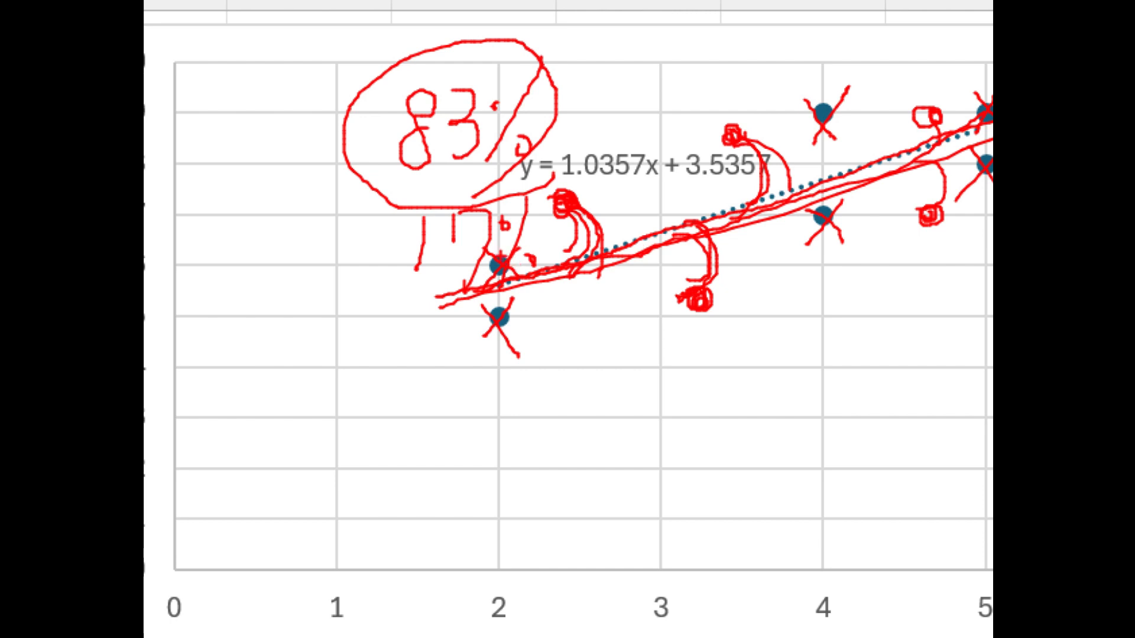
{"action": "left_click_drag", "start_coordinate": [510, 266], "coordinate": [497, 253]}
{"action": "left_click_drag", "start_coordinate": [500, 348], "coordinate": [512, 299]}
{"action": "mouse_move", "coordinate": [597, 207]}
{"action": "left_mouse_down"}
{"action": "mouse_move", "coordinate": [624, 90]}
{"action": "mouse_move", "coordinate": [497, 208]}
{"action": "mouse_move", "coordinate": [483, 207]}
{"action": "left_mouse_up"}
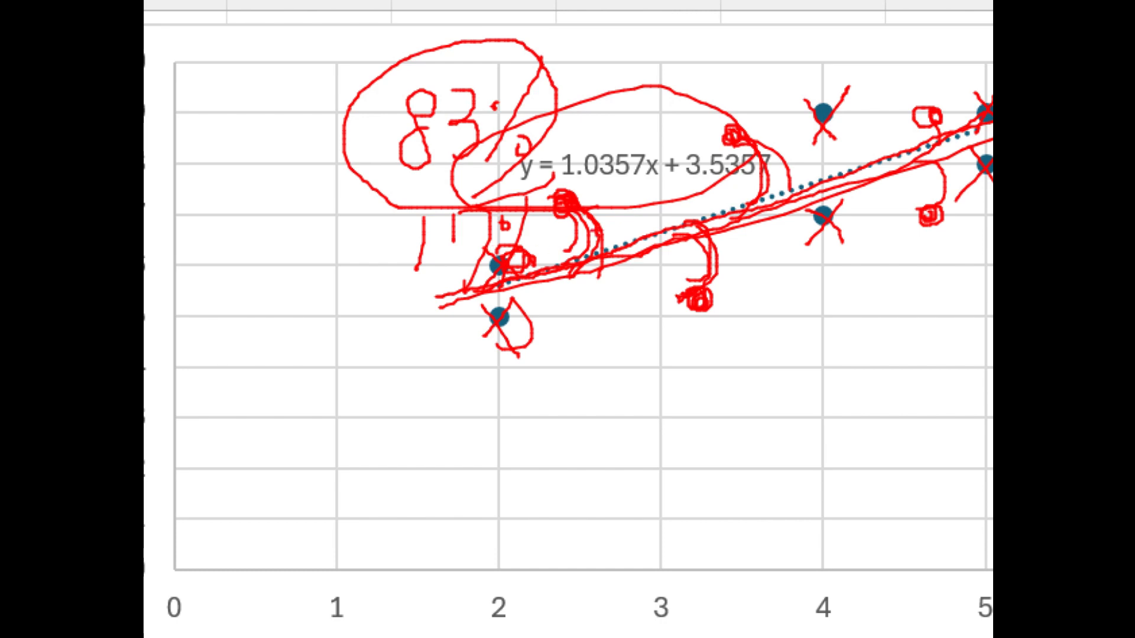
{"action": "left_click_drag", "start_coordinate": [839, 122], "coordinate": [835, 117]}
{"action": "key", "text": "Escape"}
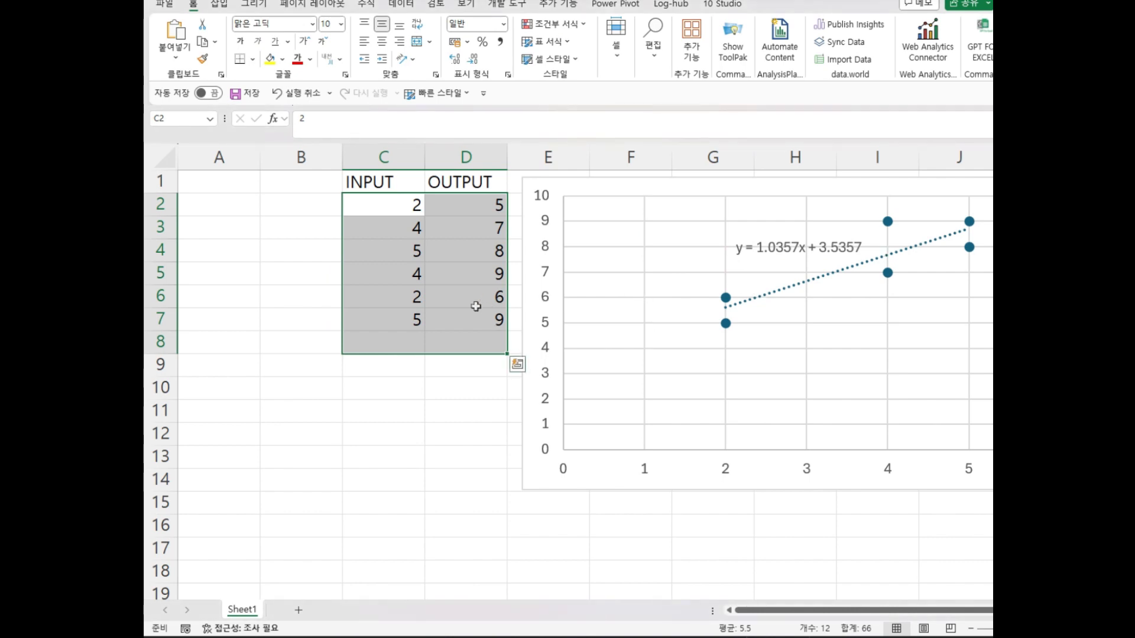
Step: Select the data range C2:D7, then circle the trendline equation and cross out the data points at x = 2 and x = 4
{"action": "left_click", "coordinate": [392, 248]}
{"action": "left_click_drag", "start_coordinate": [385, 211], "coordinate": [443, 311]}
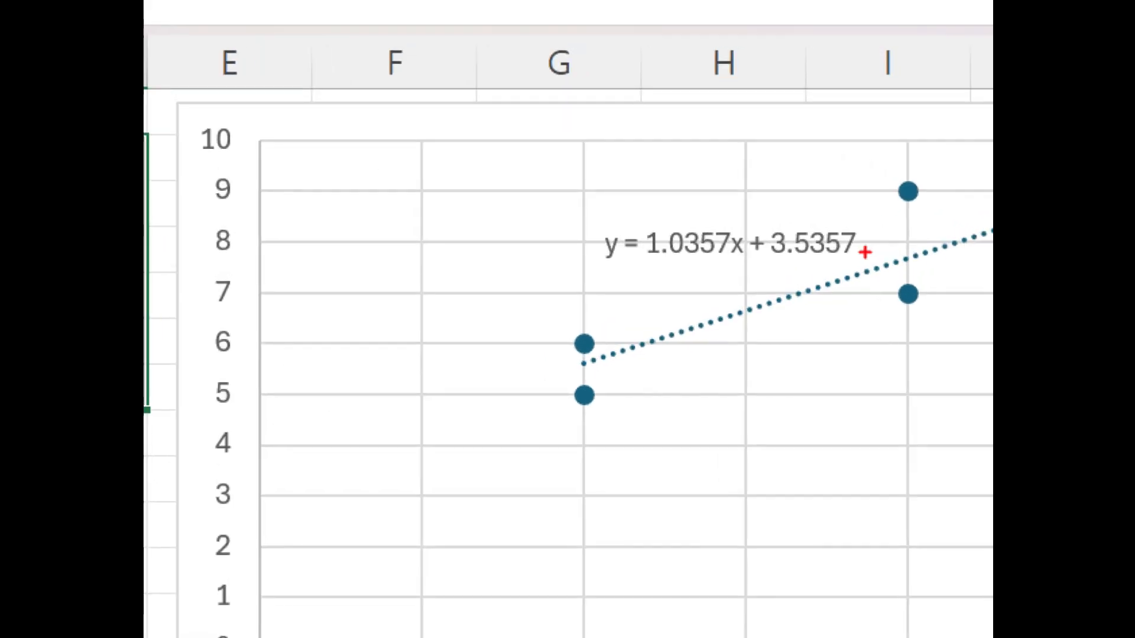
{"action": "mouse_move", "coordinate": [859, 260]}
{"action": "left_mouse_down"}
{"action": "mouse_move", "coordinate": [709, 241]}
{"action": "mouse_move", "coordinate": [854, 225]}
{"action": "mouse_move", "coordinate": [840, 271]}
{"action": "left_mouse_up"}
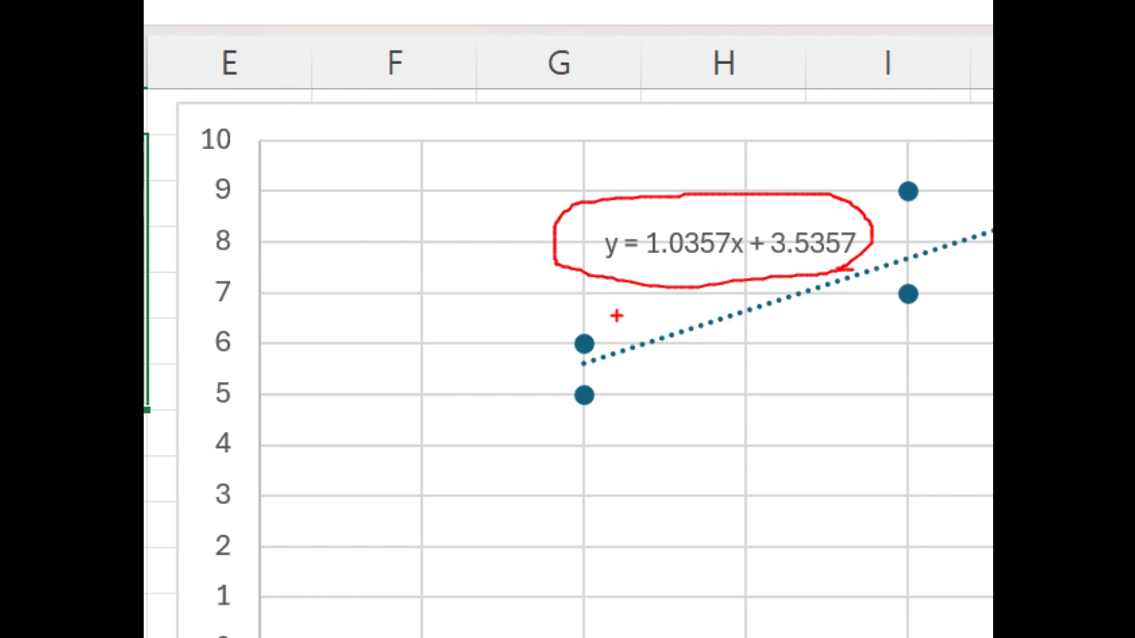
{"action": "mouse_move", "coordinate": [600, 326]}
{"action": "left_mouse_down"}
{"action": "mouse_move", "coordinate": [576, 354]}
{"action": "mouse_move", "coordinate": [611, 419]}
{"action": "mouse_move", "coordinate": [576, 421]}
{"action": "left_mouse_up"}
{"action": "left_click_drag", "start_coordinate": [878, 292], "coordinate": [922, 304]}
{"action": "left_click_drag", "start_coordinate": [929, 288], "coordinate": [897, 326]}
{"action": "left_click_drag", "start_coordinate": [922, 168], "coordinate": [901, 205]}
{"action": "left_click_drag", "start_coordinate": [901, 192], "coordinate": [914, 209]}
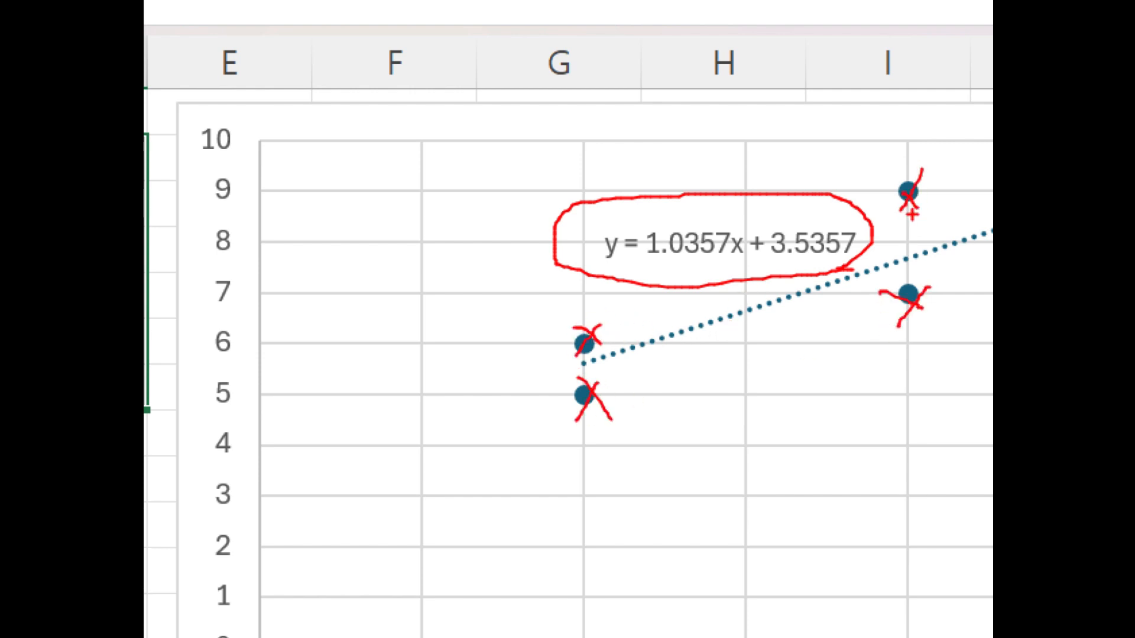
Step: Sketch new points around the trendline, including one far below it, mark their gaps to the line and draw a curve linking points
{"action": "mouse_move", "coordinate": [686, 347]}
{"action": "left_mouse_down"}
{"action": "mouse_move", "coordinate": [684, 361]}
{"action": "mouse_move", "coordinate": [665, 359]}
{"action": "left_mouse_up"}
{"action": "left_click_drag", "start_coordinate": [639, 308], "coordinate": [653, 319]}
{"action": "left_click_drag", "start_coordinate": [812, 306], "coordinate": [816, 315]}
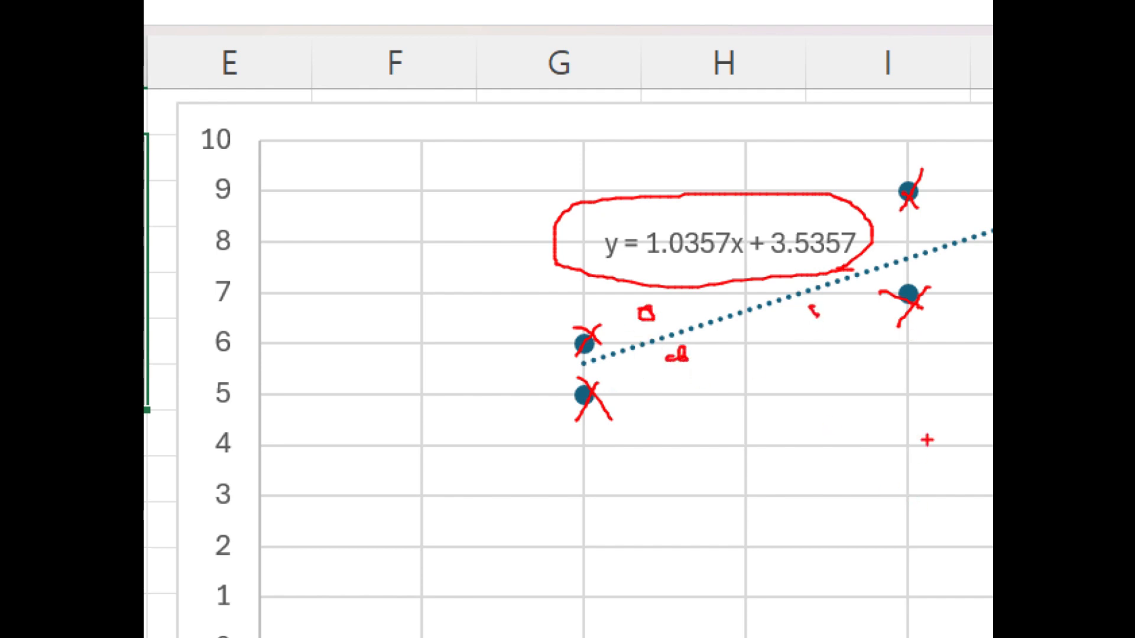
{"action": "left_click_drag", "start_coordinate": [945, 424], "coordinate": [953, 436]}
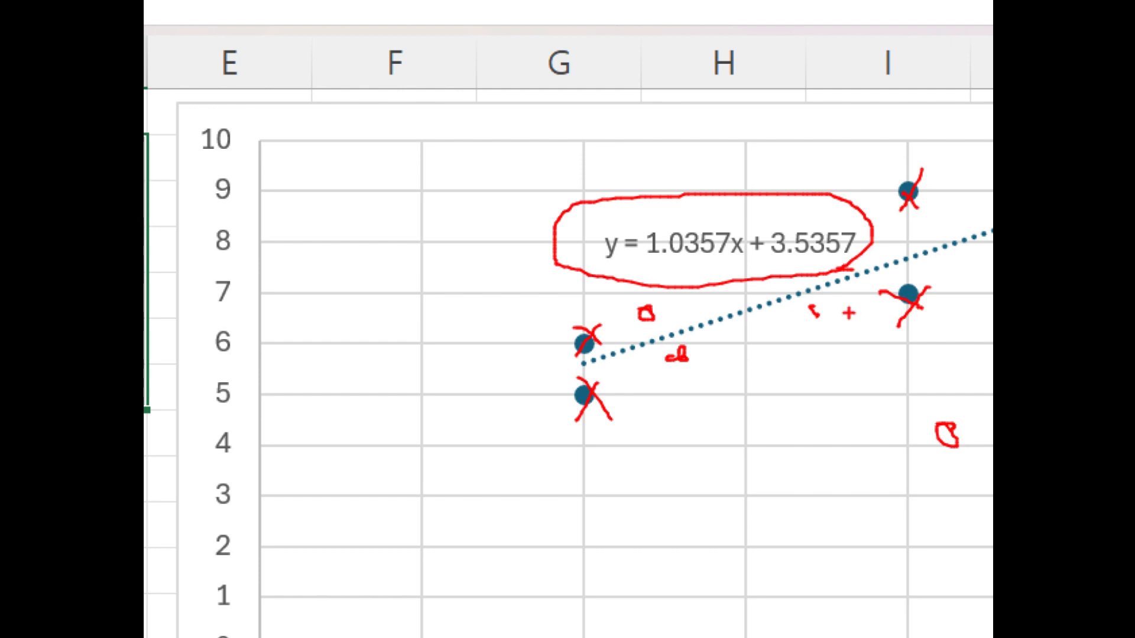
{"action": "mouse_move", "coordinate": [948, 417]}
{"action": "left_mouse_down"}
{"action": "mouse_move", "coordinate": [934, 430]}
{"action": "mouse_move", "coordinate": [944, 428]}
{"action": "mouse_move", "coordinate": [946, 241]}
{"action": "mouse_move", "coordinate": [995, 307]}
{"action": "mouse_move", "coordinate": [946, 417]}
{"action": "left_mouse_up"}
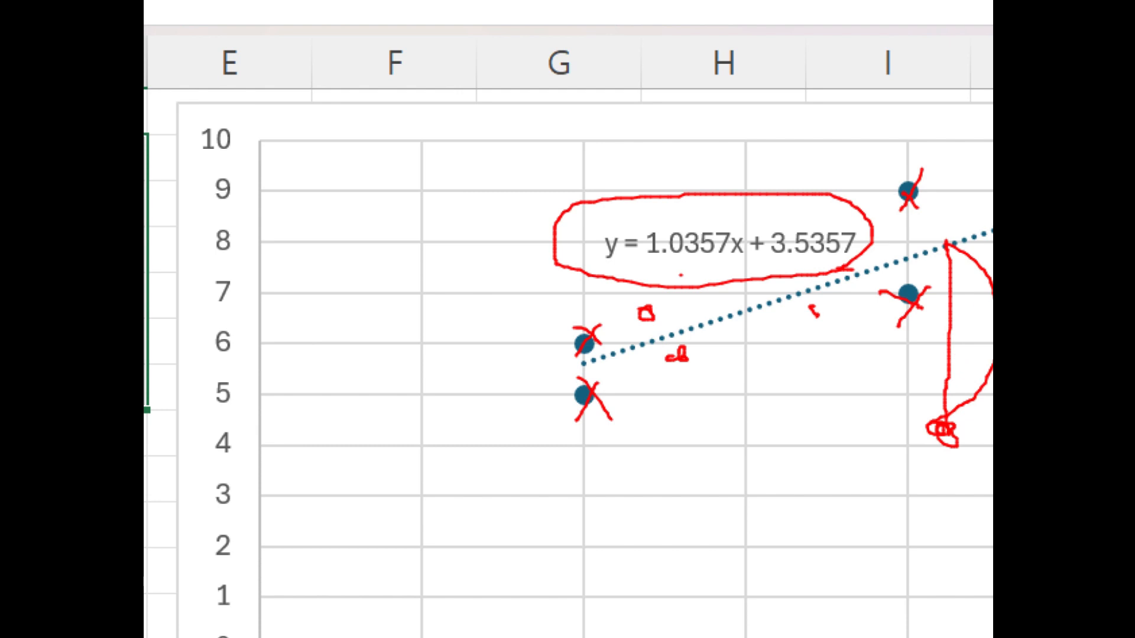
{"action": "left_click_drag", "start_coordinate": [809, 290], "coordinate": [815, 315]}
{"action": "left_click_drag", "start_coordinate": [680, 332], "coordinate": [685, 359]}
{"action": "mouse_move", "coordinate": [655, 307]}
{"action": "left_mouse_down"}
{"action": "mouse_move", "coordinate": [662, 343]}
{"action": "mouse_move", "coordinate": [650, 346]}
{"action": "mouse_move", "coordinate": [685, 281]}
{"action": "mouse_move", "coordinate": [991, 173]}
{"action": "left_mouse_up"}
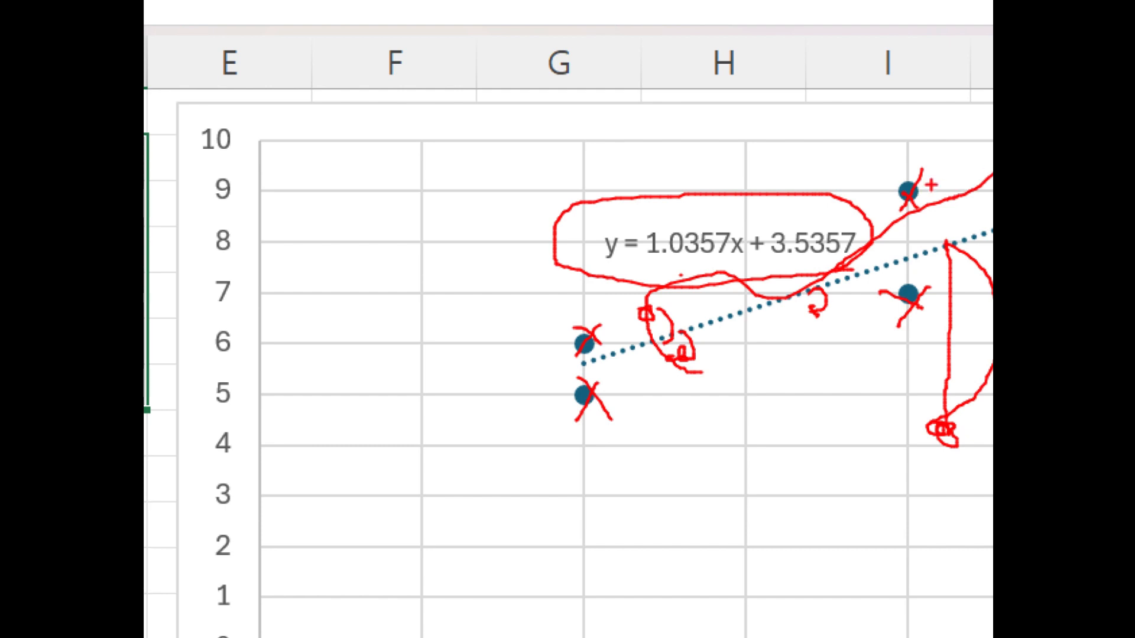
Step: Write 17% below the trendline, circle it several times and write 83% beside the equation
{"action": "left_click_drag", "start_coordinate": [682, 446], "coordinate": [674, 486]}
{"action": "mouse_move", "coordinate": [696, 435]}
{"action": "left_mouse_down"}
{"action": "mouse_move", "coordinate": [726, 460]}
{"action": "mouse_move", "coordinate": [667, 564]}
{"action": "left_mouse_up"}
{"action": "mouse_move", "coordinate": [763, 487]}
{"action": "left_mouse_down"}
{"action": "mouse_move", "coordinate": [755, 506]}
{"action": "mouse_move", "coordinate": [762, 483]}
{"action": "left_mouse_up"}
{"action": "mouse_move", "coordinate": [848, 455]}
{"action": "left_mouse_down"}
{"action": "mouse_move", "coordinate": [818, 548]}
{"action": "mouse_move", "coordinate": [877, 530]}
{"action": "mouse_move", "coordinate": [780, 384]}
{"action": "mouse_move", "coordinate": [886, 539]}
{"action": "mouse_move", "coordinate": [552, 493]}
{"action": "mouse_move", "coordinate": [821, 375]}
{"action": "mouse_move", "coordinate": [715, 541]}
{"action": "mouse_move", "coordinate": [833, 366]}
{"action": "mouse_move", "coordinate": [828, 497]}
{"action": "left_mouse_up"}
{"action": "mouse_move", "coordinate": [432, 190]}
{"action": "left_mouse_down"}
{"action": "mouse_move", "coordinate": [425, 177]}
{"action": "mouse_move", "coordinate": [467, 186]}
{"action": "mouse_move", "coordinate": [461, 230]}
{"action": "left_mouse_up"}
{"action": "left_click", "coordinate": [492, 173]}
{"action": "left_click_drag", "start_coordinate": [532, 151], "coordinate": [511, 226]}
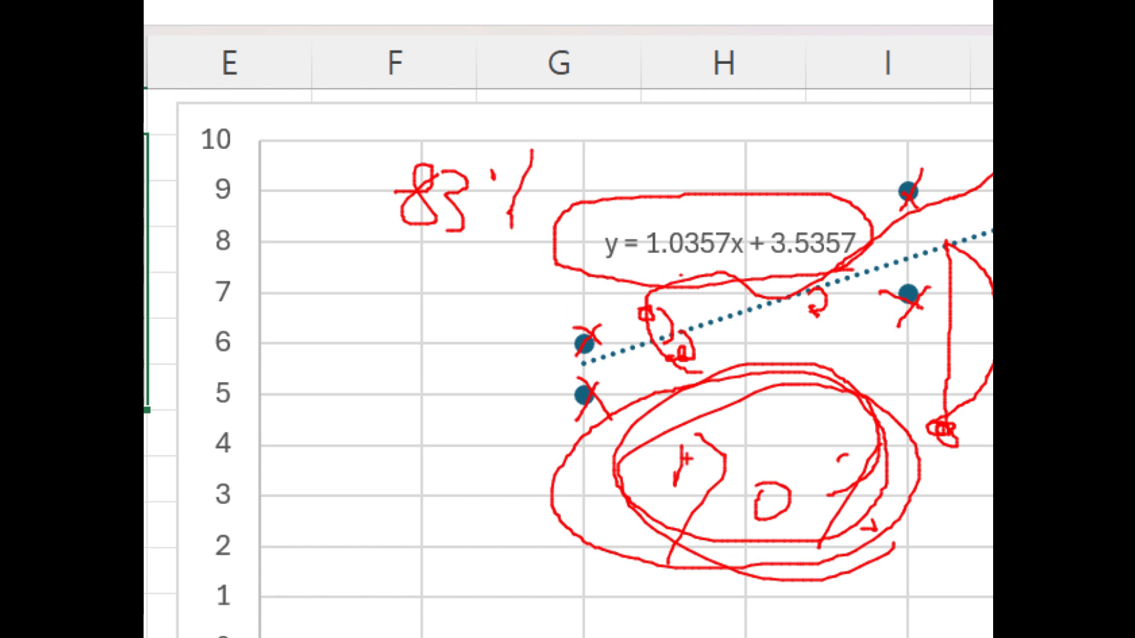
Step: Retrace the 17% note, write 100 below the 83% and circle it, and leave the annotation view
{"action": "left_click_drag", "start_coordinate": [692, 452], "coordinate": [670, 491]}
{"action": "mouse_move", "coordinate": [699, 449]}
{"action": "left_mouse_down"}
{"action": "mouse_move", "coordinate": [736, 503]}
{"action": "mouse_move", "coordinate": [690, 553]}
{"action": "left_mouse_up"}
{"action": "mouse_move", "coordinate": [755, 505]}
{"action": "left_mouse_down"}
{"action": "mouse_move", "coordinate": [773, 514]}
{"action": "mouse_move", "coordinate": [739, 490]}
{"action": "left_mouse_up"}
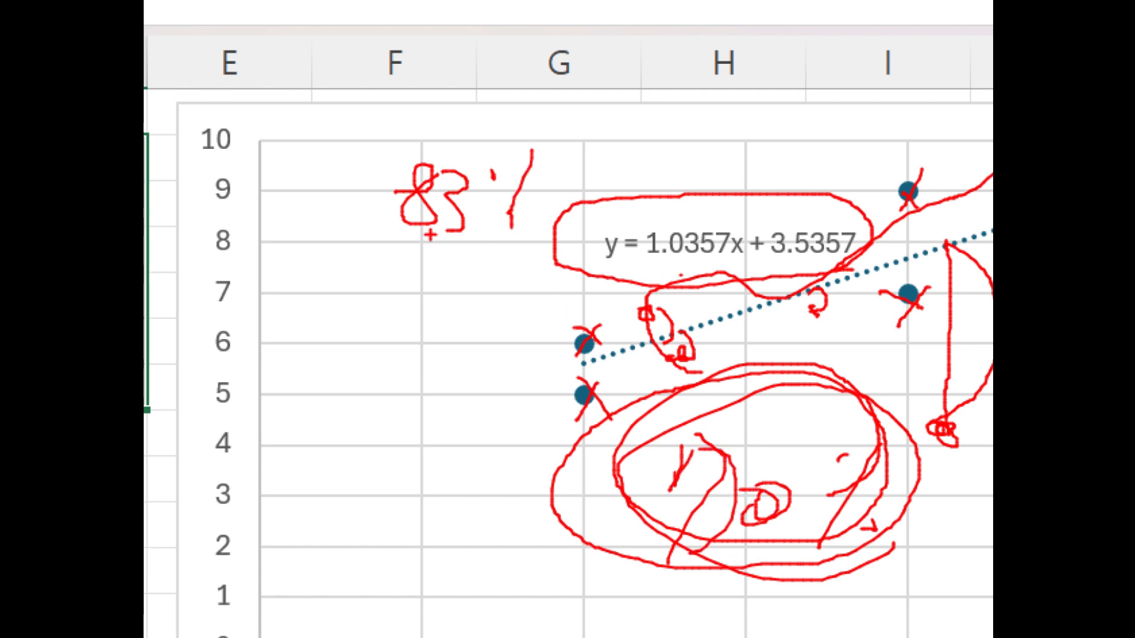
{"action": "mouse_move", "coordinate": [395, 291]}
{"action": "left_mouse_down"}
{"action": "mouse_move", "coordinate": [397, 331]}
{"action": "mouse_move", "coordinate": [455, 283]}
{"action": "mouse_move", "coordinate": [478, 287]}
{"action": "left_mouse_up"}
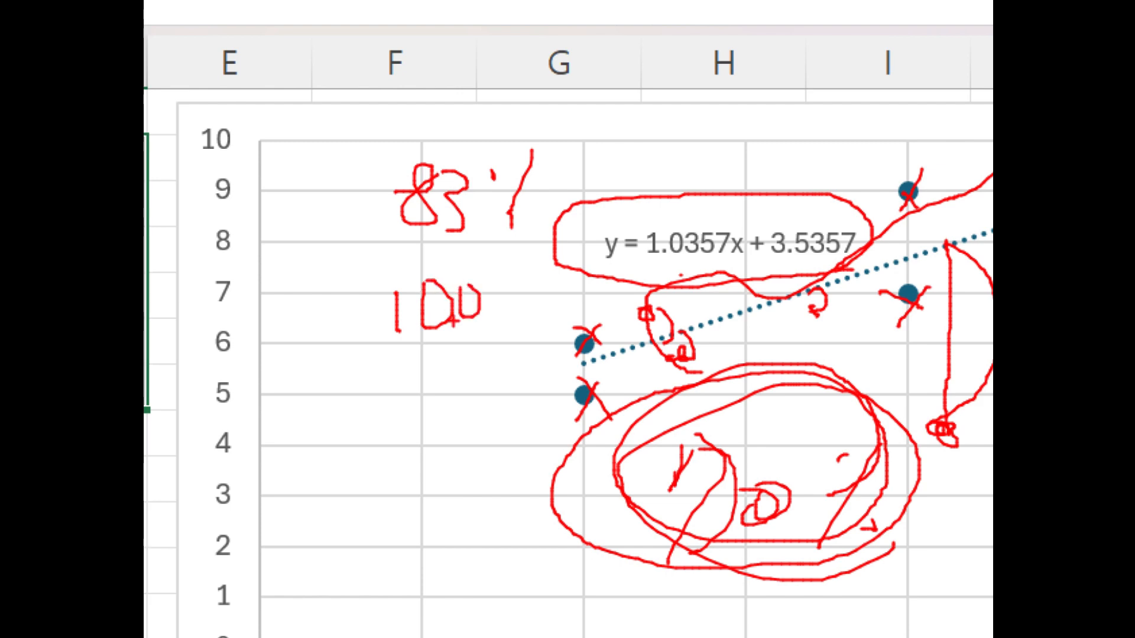
{"action": "mouse_move", "coordinate": [539, 322]}
{"action": "left_mouse_down"}
{"action": "mouse_move", "coordinate": [359, 302]}
{"action": "mouse_move", "coordinate": [488, 323]}
{"action": "left_mouse_up"}
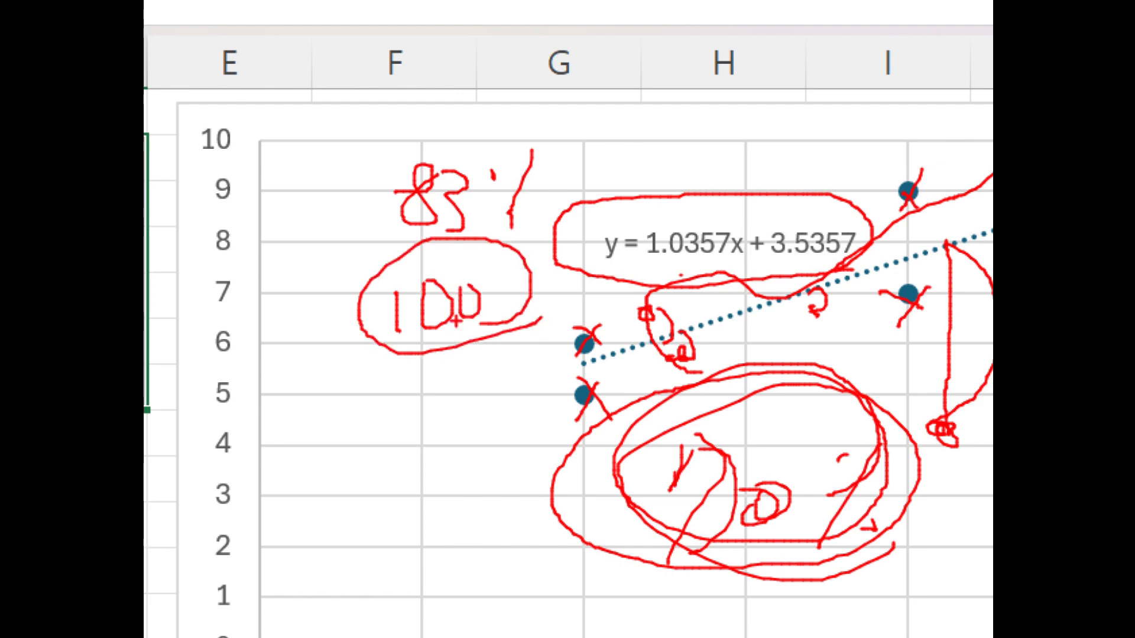
{"action": "mouse_move", "coordinate": [495, 223]}
{"action": "left_mouse_down"}
{"action": "mouse_move", "coordinate": [389, 251]}
{"action": "mouse_move", "coordinate": [548, 125]}
{"action": "mouse_move", "coordinate": [478, 228]}
{"action": "mouse_move", "coordinate": [506, 146]}
{"action": "mouse_move", "coordinate": [496, 260]}
{"action": "left_mouse_up"}
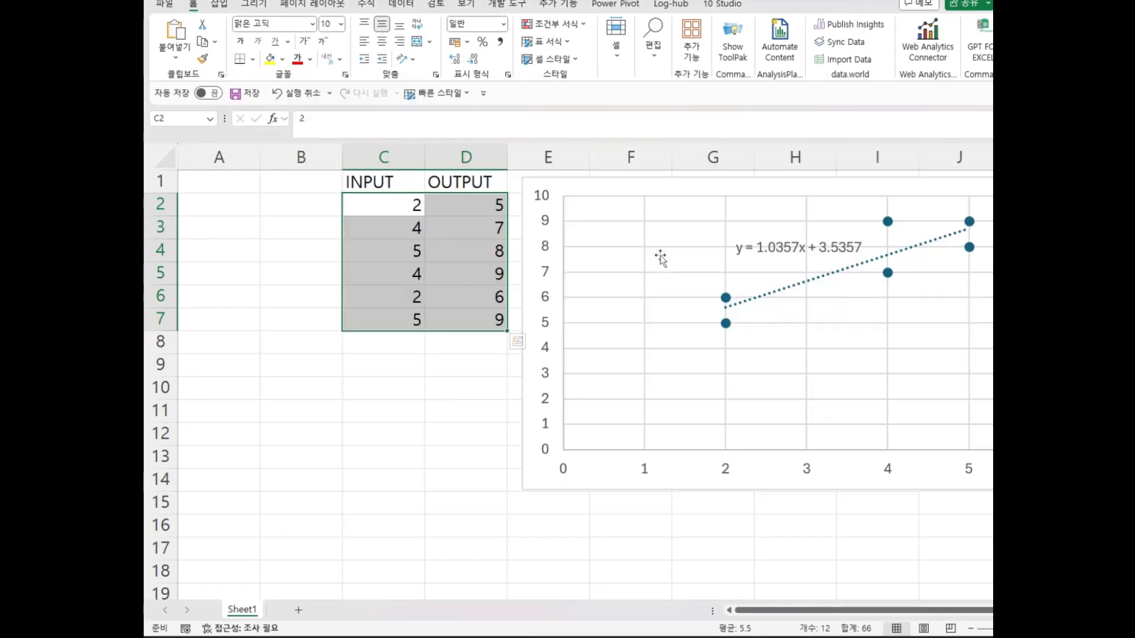
Step: Switch to Orange and open the file chooser from the File widget's settings
{"action": "key", "text": "alt+Tab"}
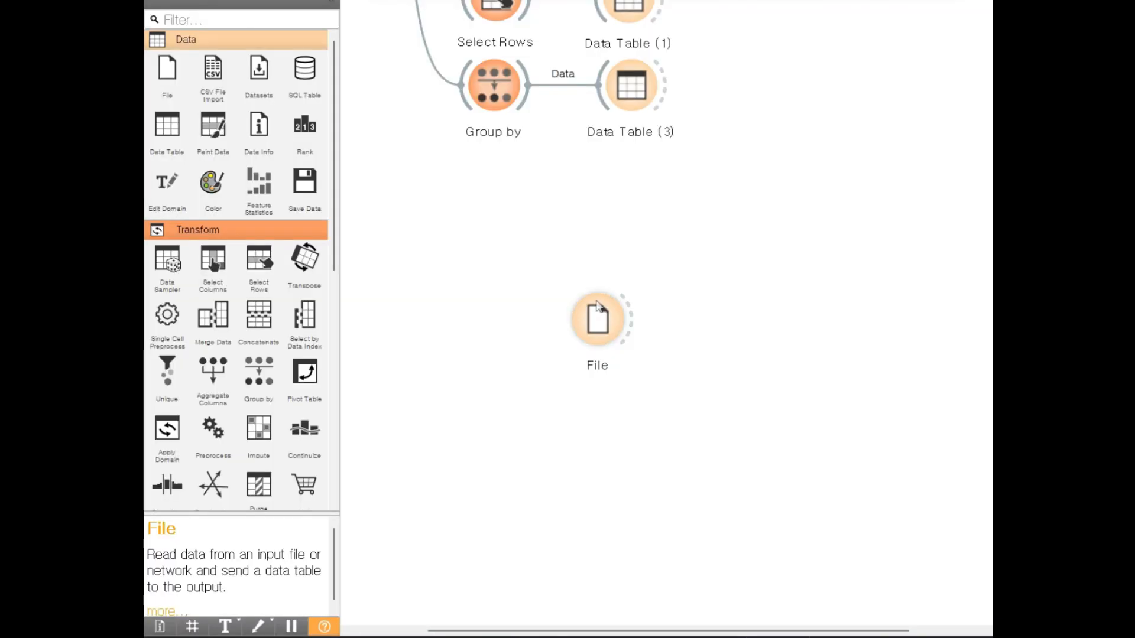
{"action": "double_click", "coordinate": [597, 319]}
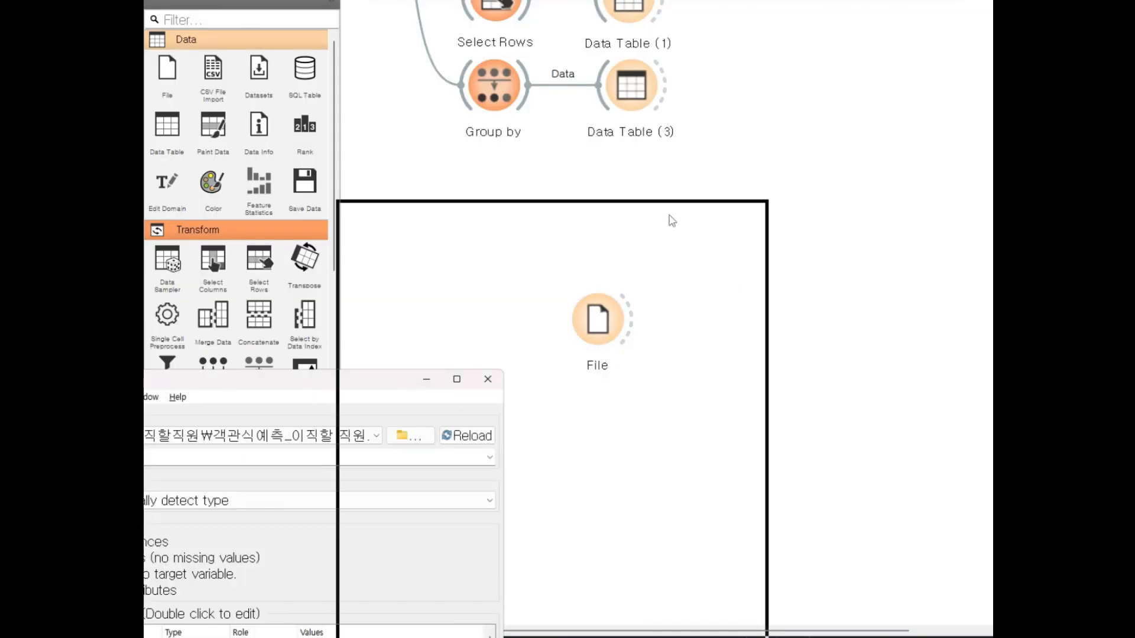
{"action": "left_click", "coordinate": [737, 175]}
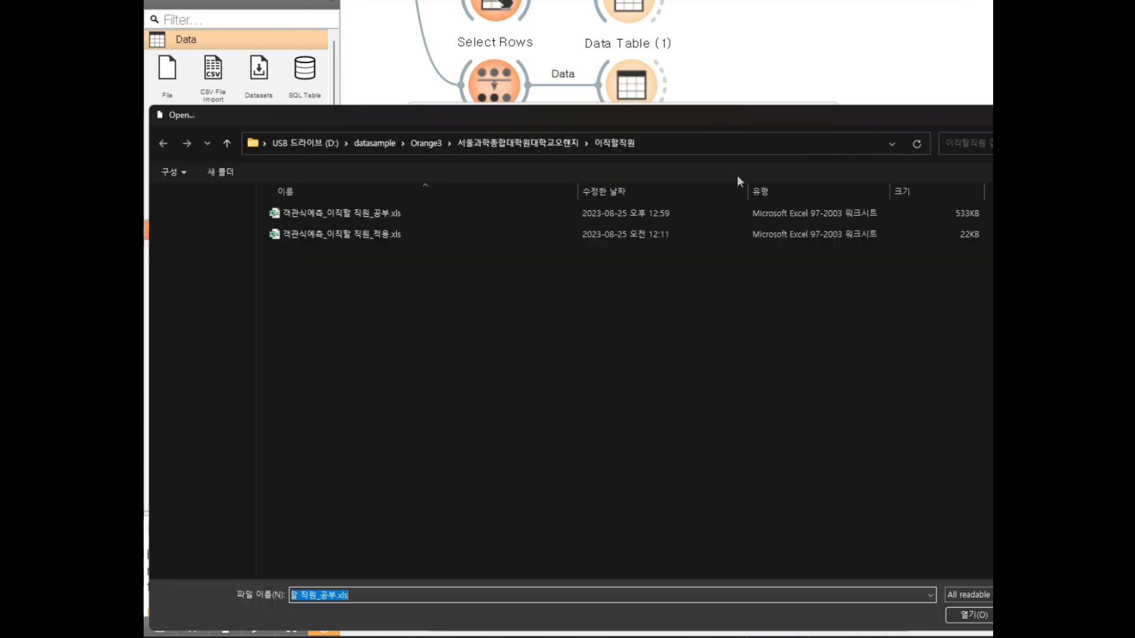
Step: Zoom in on the file list, circle 공부 and 적용 in the two .xls file names, and exit the annotation view
{"action": "key", "text": "ctrl+1"}
{"action": "left_click", "coordinate": [361, 219]}
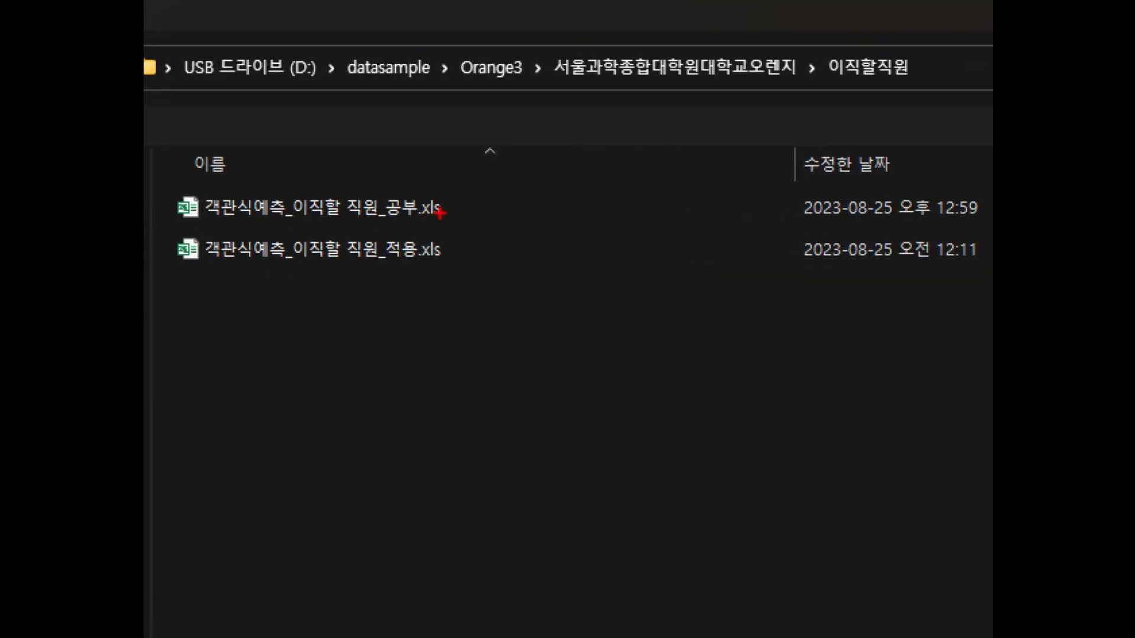
{"action": "mouse_move", "coordinate": [440, 214]}
{"action": "left_mouse_down"}
{"action": "mouse_move", "coordinate": [377, 190]}
{"action": "mouse_move", "coordinate": [436, 223]}
{"action": "left_mouse_up"}
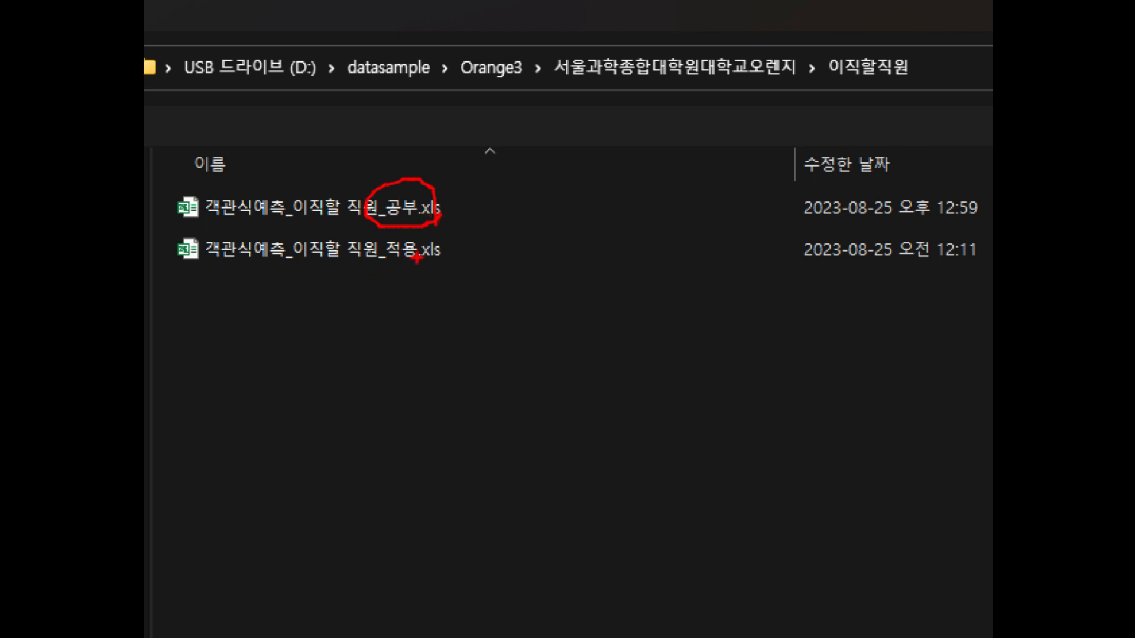
{"action": "mouse_move", "coordinate": [416, 258]}
{"action": "left_mouse_down"}
{"action": "mouse_move", "coordinate": [371, 270]}
{"action": "mouse_move", "coordinate": [435, 218]}
{"action": "mouse_move", "coordinate": [409, 279]}
{"action": "left_mouse_up"}
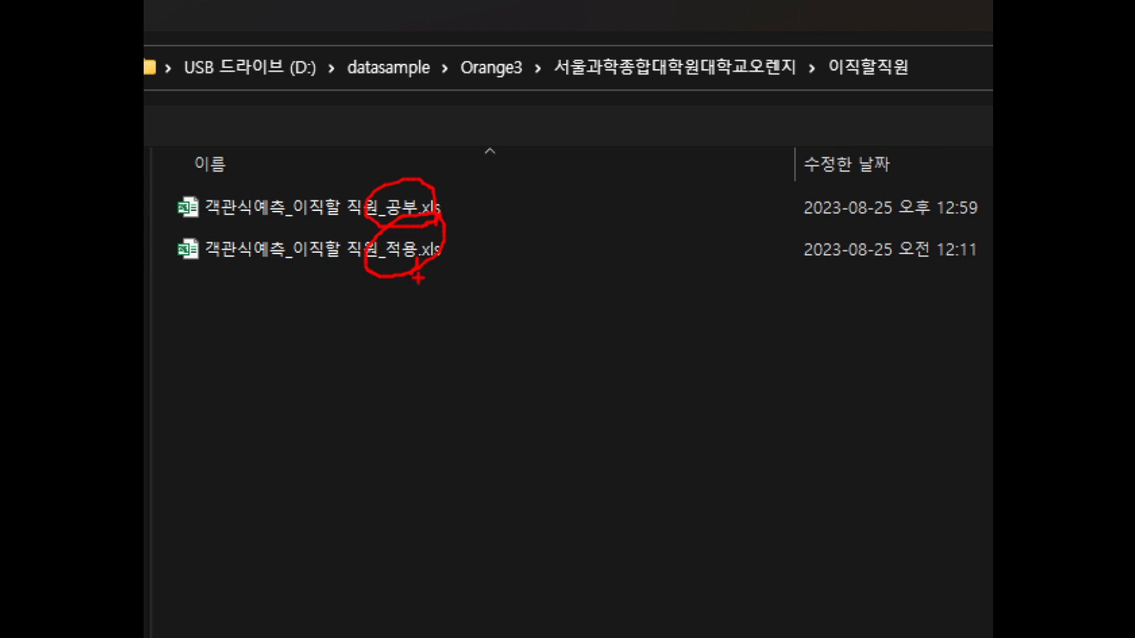
{"action": "mouse_move", "coordinate": [418, 278]}
{"action": "left_mouse_down"}
{"action": "mouse_move", "coordinate": [390, 236]}
{"action": "mouse_move", "coordinate": [384, 277]}
{"action": "left_mouse_up"}
{"action": "key", "text": "Escape"}
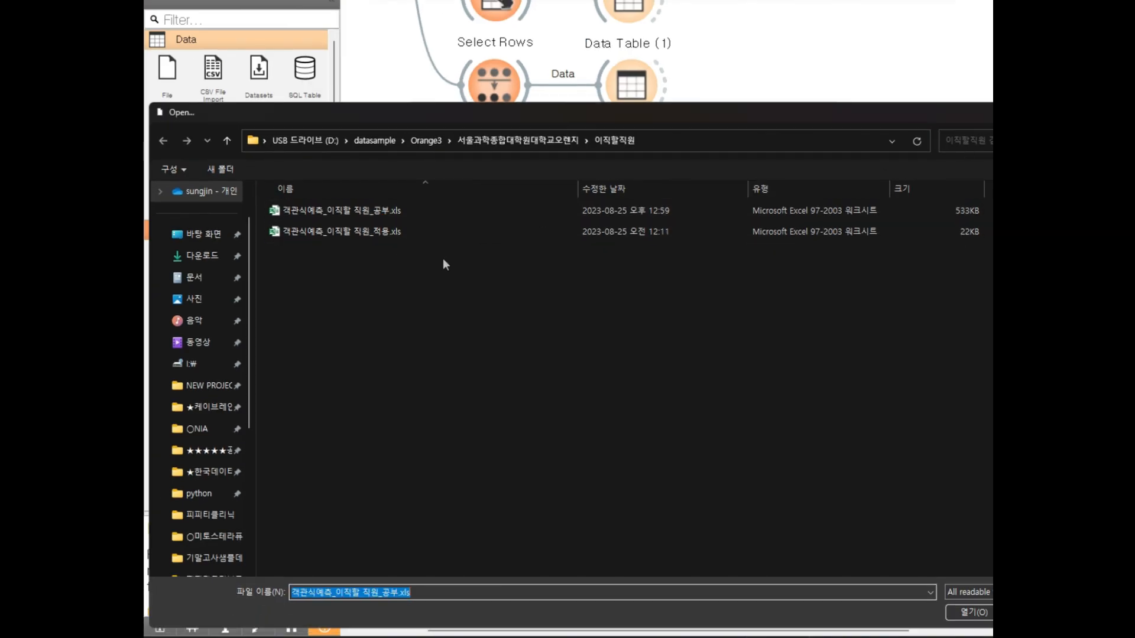
Step: Load 객관식예측_이직할 직원_공부.xls into the File widget, close its settings and shift the widget left on the canvas
{"action": "key", "text": "Return"}
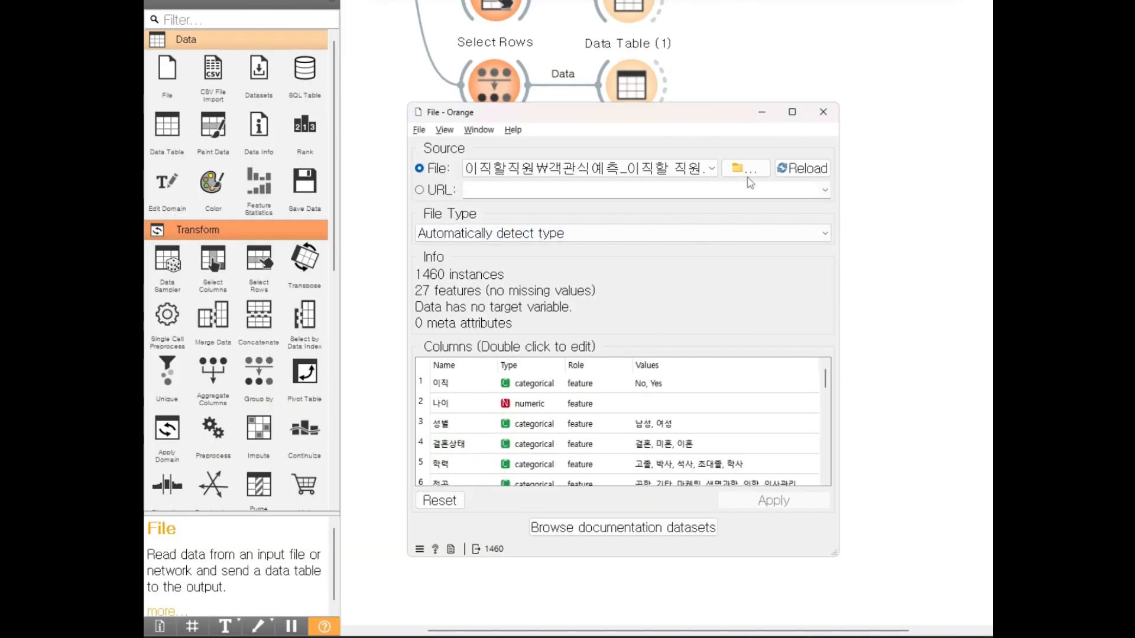
{"action": "left_click", "coordinate": [823, 112]}
{"action": "left_click_drag", "start_coordinate": [612, 331], "coordinate": [471, 299]}
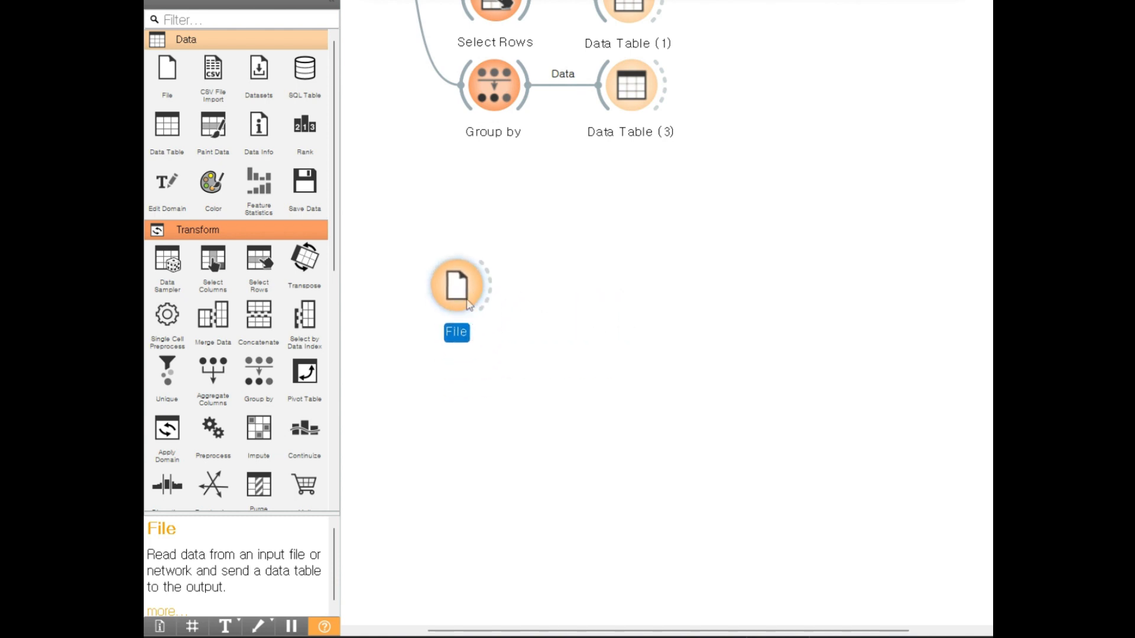
Step: Add a second File widget, place it directly below the first one and open its settings
{"action": "left_click", "coordinate": [167, 70]}
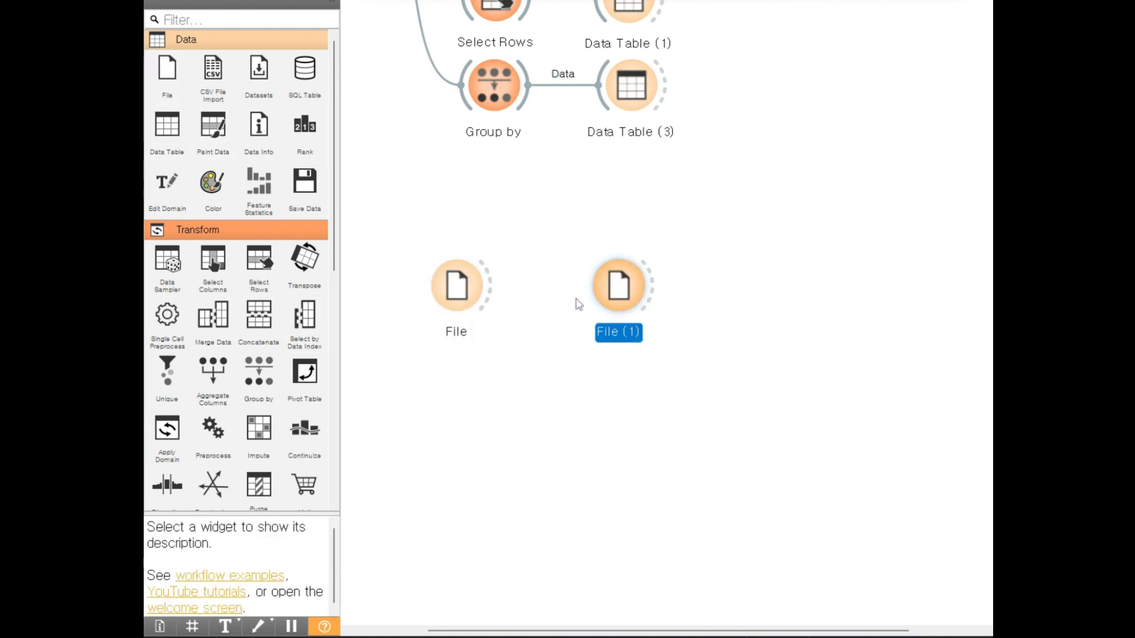
{"action": "left_click_drag", "start_coordinate": [617, 288], "coordinate": [459, 439]}
{"action": "double_click", "coordinate": [460, 440]}
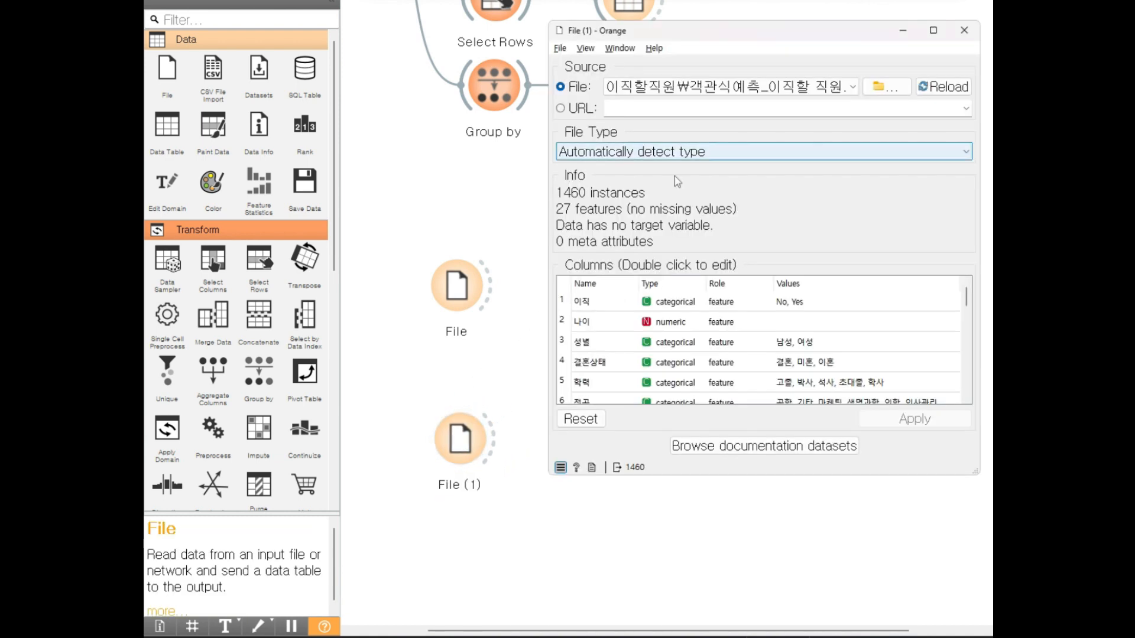
Step: Load 객관식예측_이직할 직원_적용.xls into the File (1) widget, nudge the first File widget up and close the File (1) settings
{"action": "left_click", "coordinate": [885, 87]}
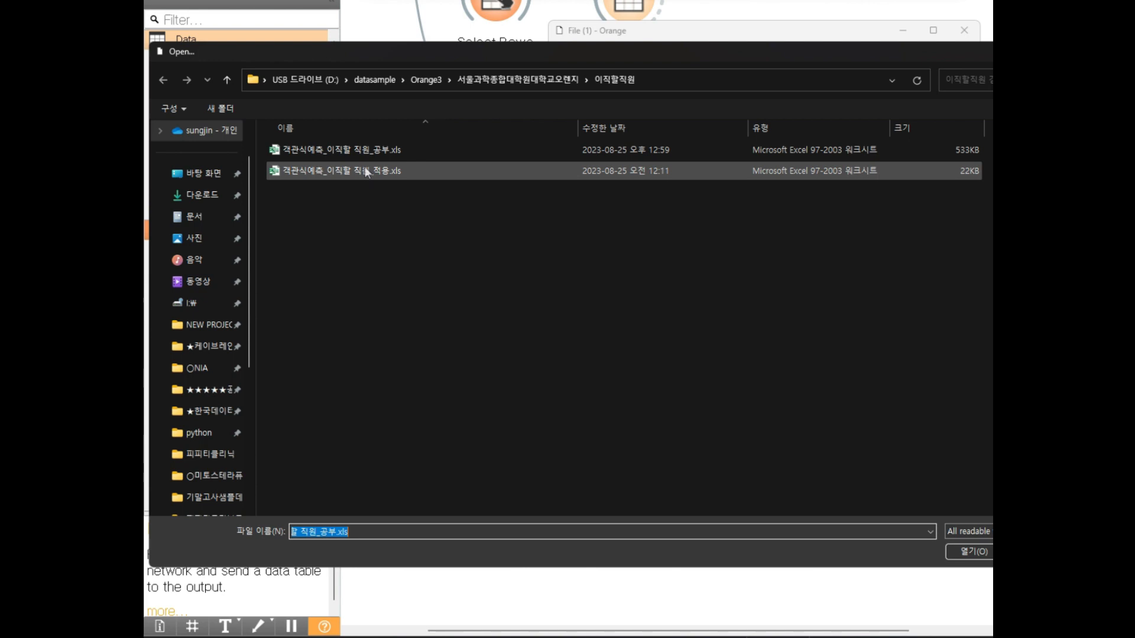
{"action": "left_click", "coordinate": [367, 170]}
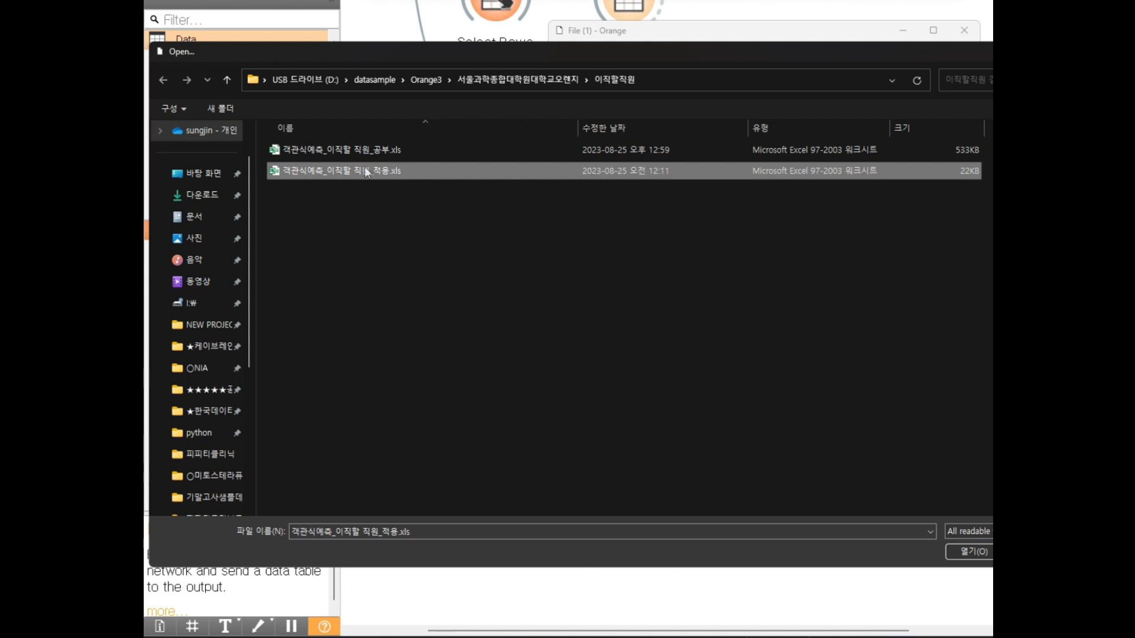
{"action": "double_click", "coordinate": [364, 171]}
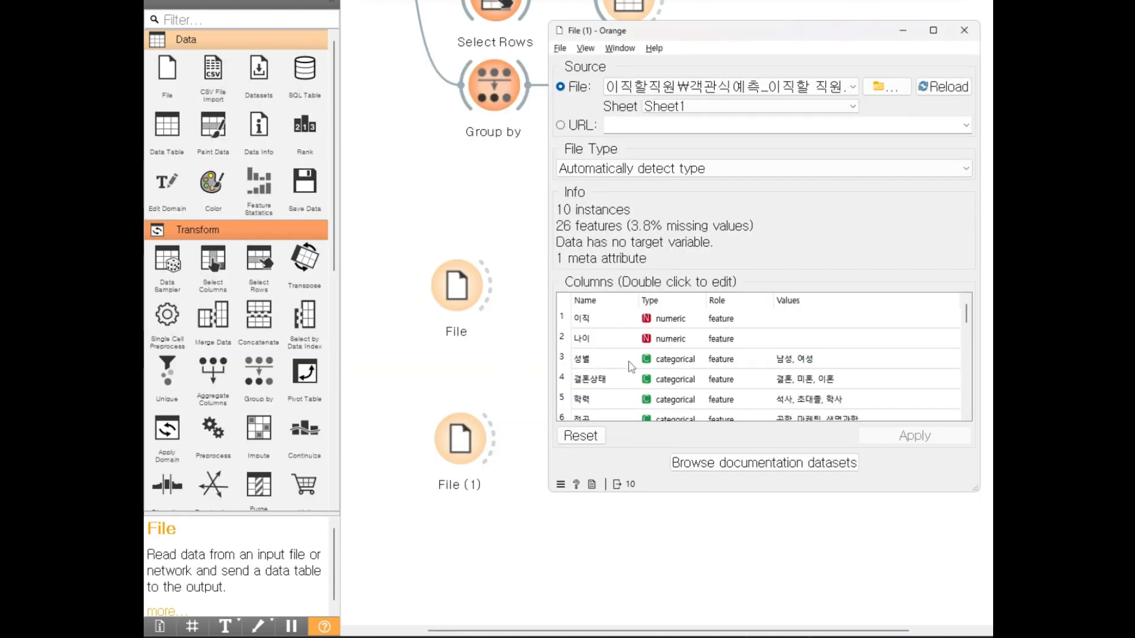
{"action": "left_click_drag", "start_coordinate": [457, 287], "coordinate": [460, 270]}
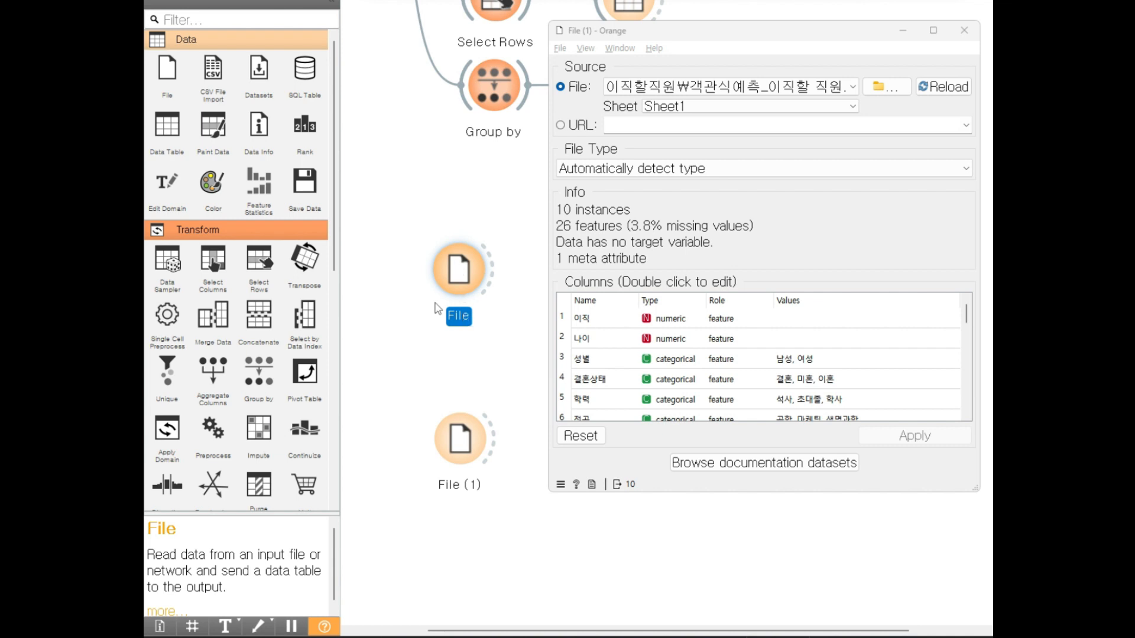
{"action": "left_click", "coordinate": [449, 440]}
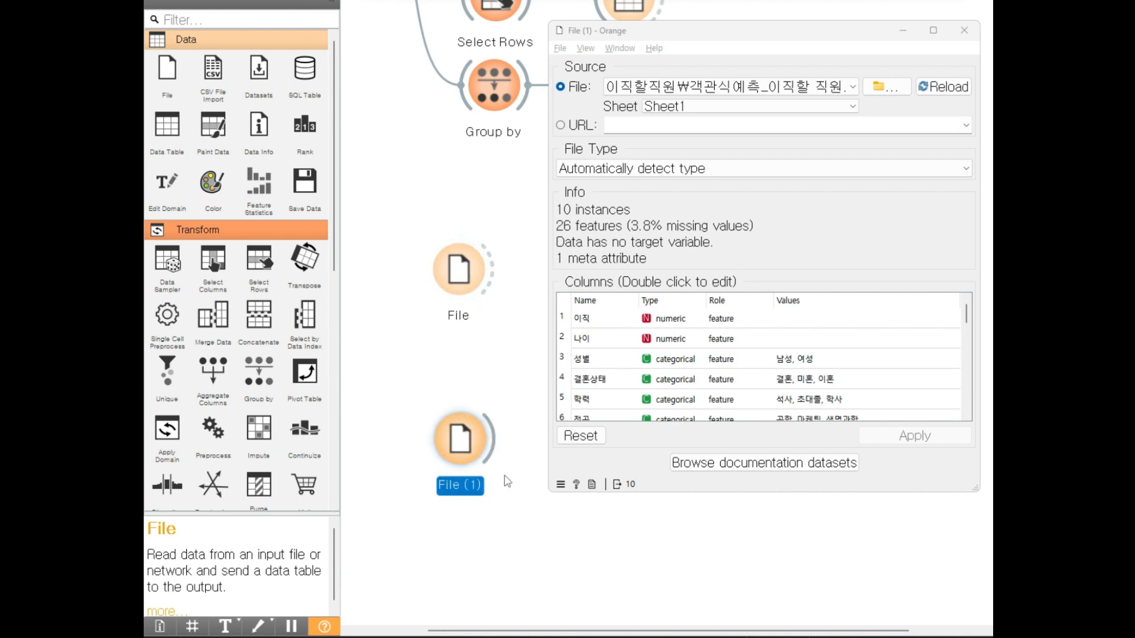
{"action": "left_click", "coordinate": [964, 32]}
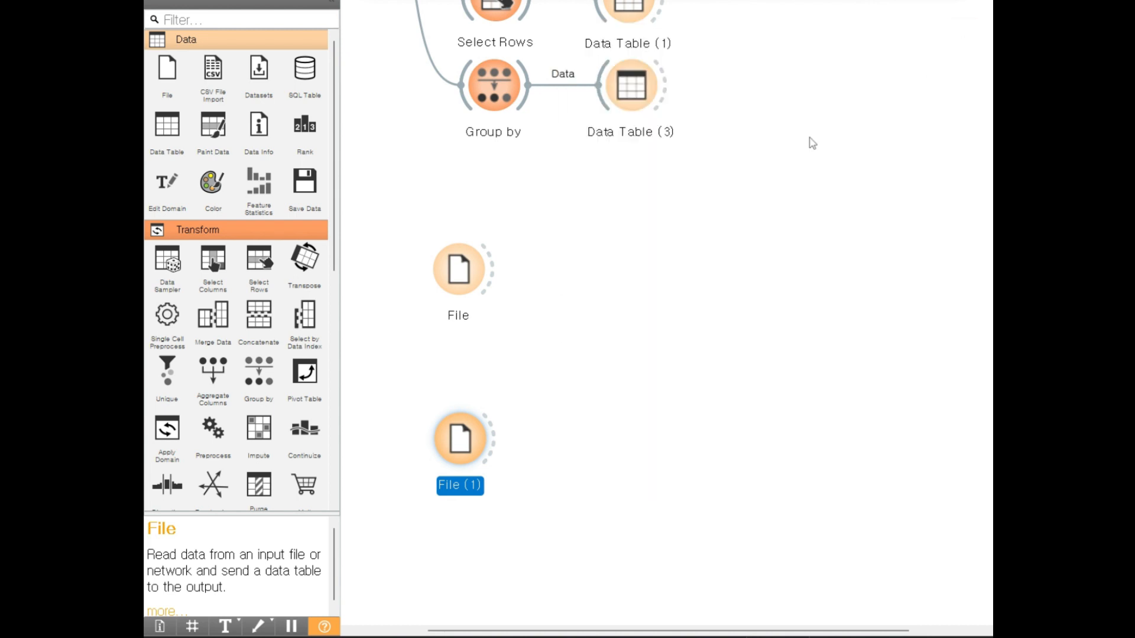
Step: Rename the upper File widget as 학습데이터
{"action": "left_click", "coordinate": [452, 311]}
{"action": "left_click", "coordinate": [445, 273]}
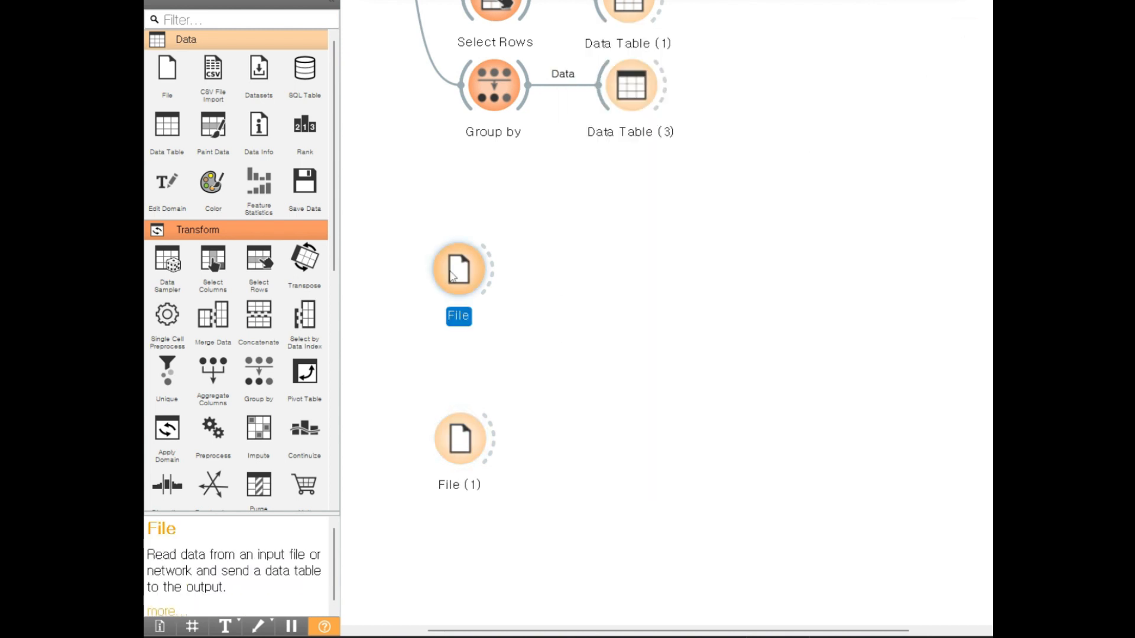
{"action": "key", "text": "F2"}
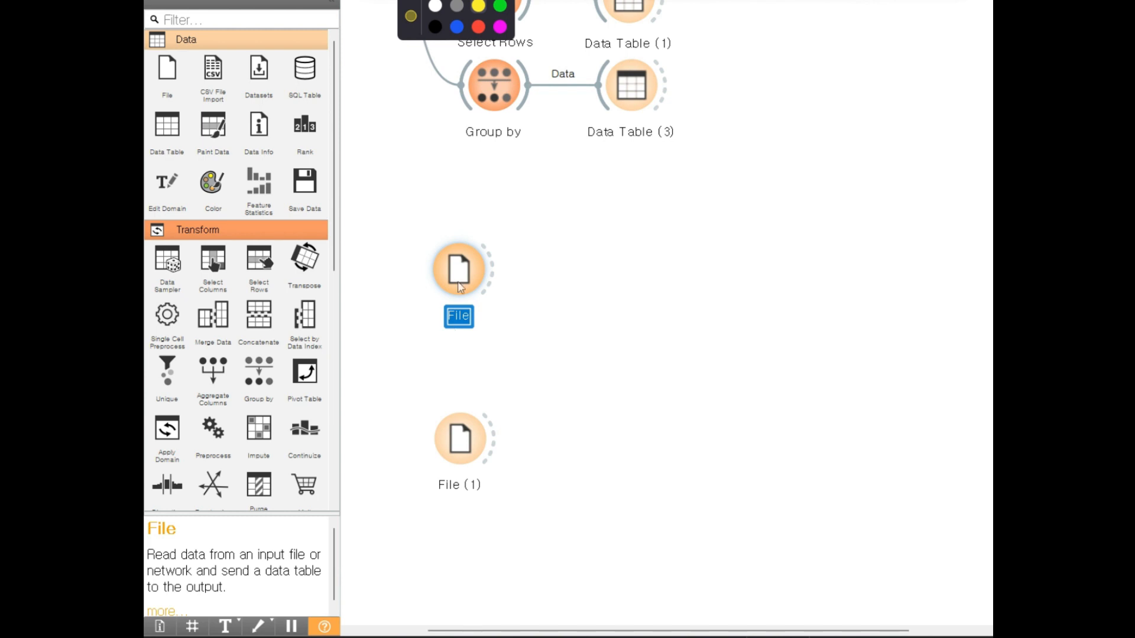
{"action": "left_click", "coordinate": [458, 273]}
{"action": "left_click", "coordinate": [459, 317]}
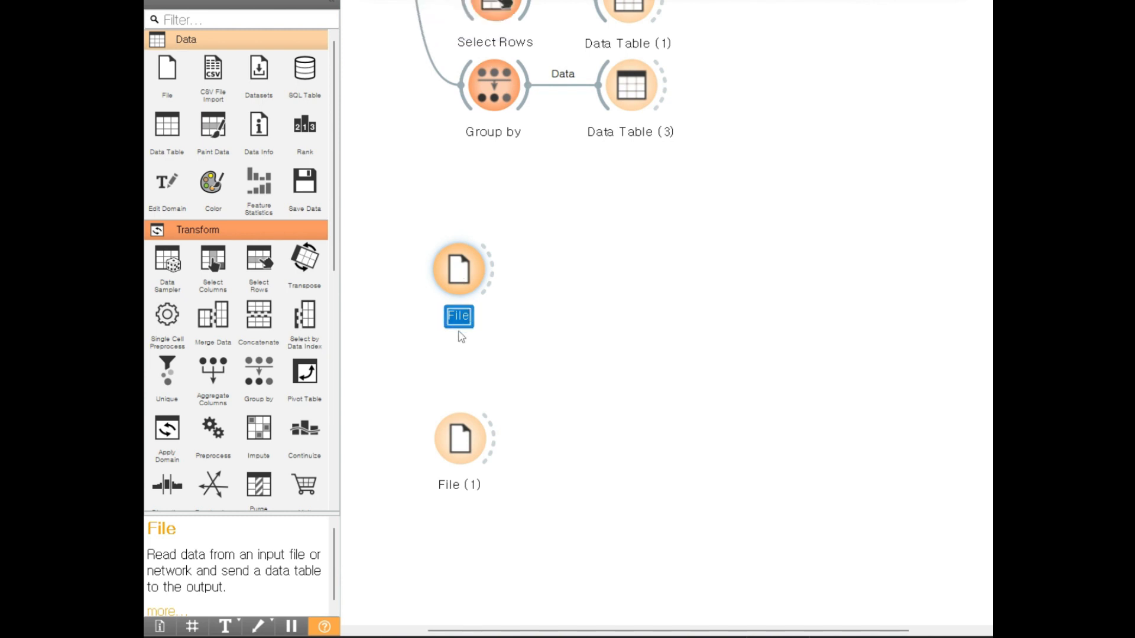
{"action": "type", "text": "ㅎ습데이터"}
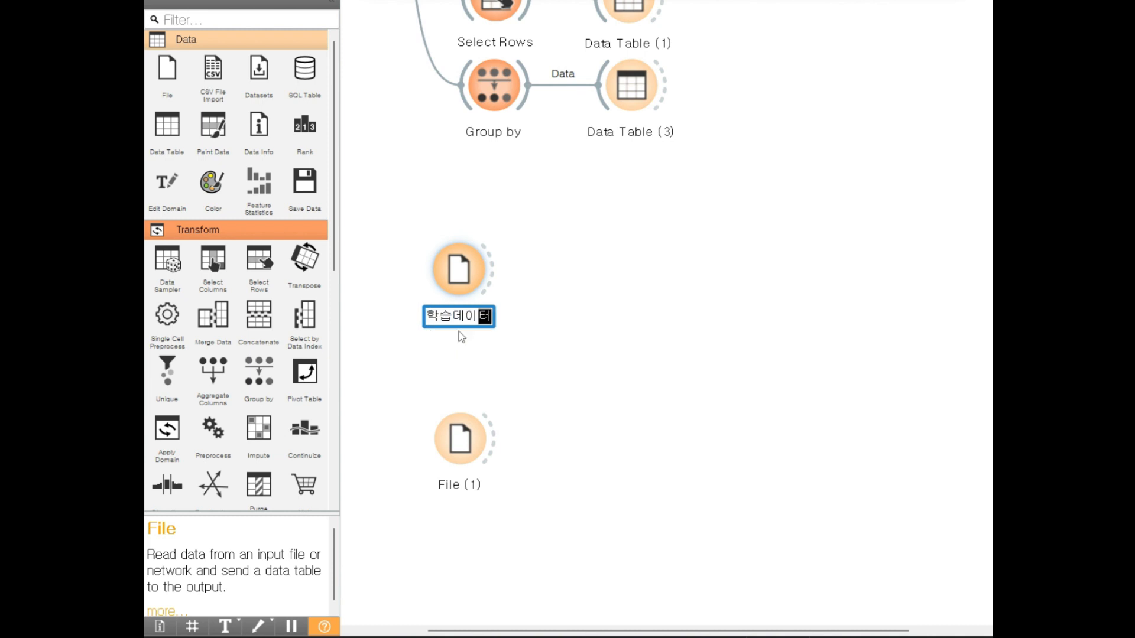
{"action": "left_click", "coordinate": [467, 342]}
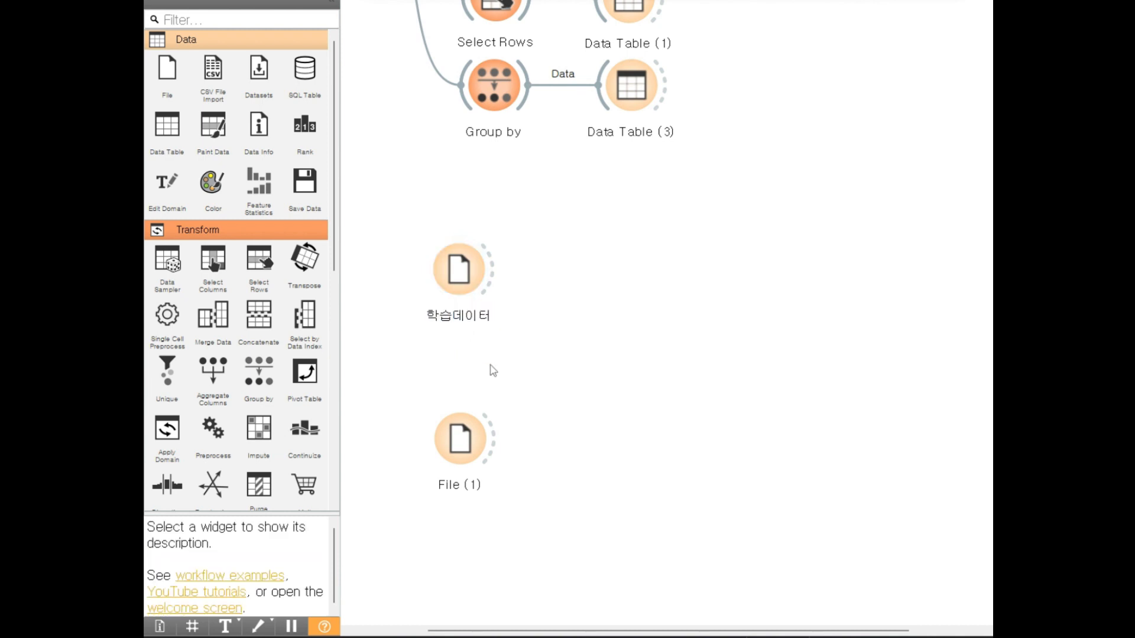
Step: Rename the File (1) widget as 테스트데이터
{"action": "left_click", "coordinate": [473, 449]}
{"action": "key", "text": "F2"}
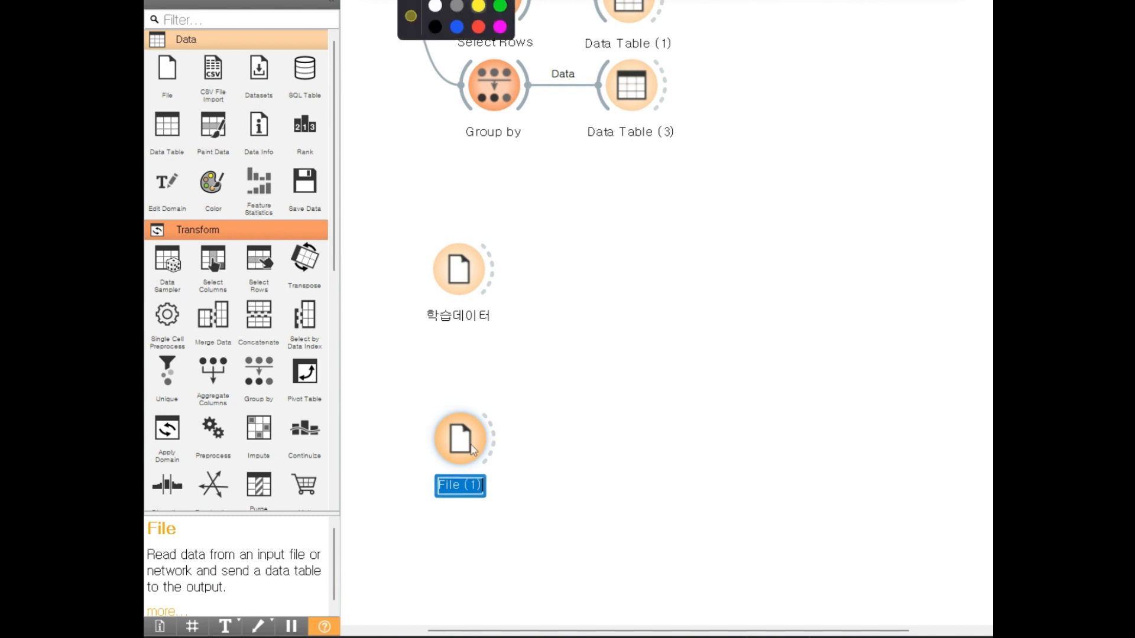
{"action": "type", "text": "테스트일"}
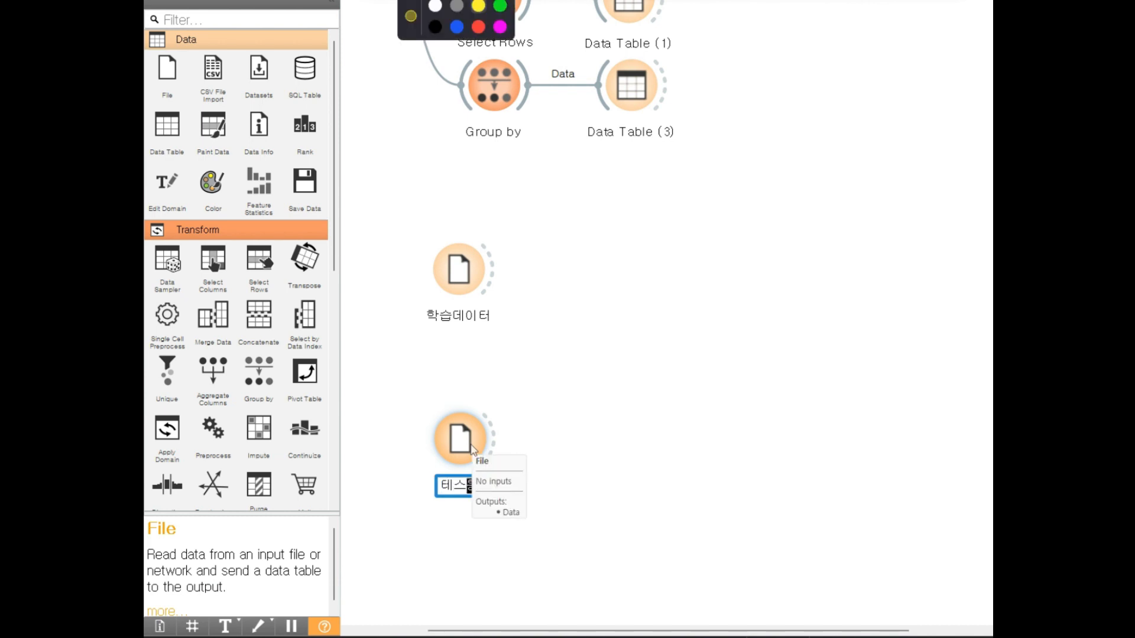
{"action": "type", "text": "이터"}
{"action": "key", "text": "Return"}
{"action": "left_click", "coordinate": [555, 383]}
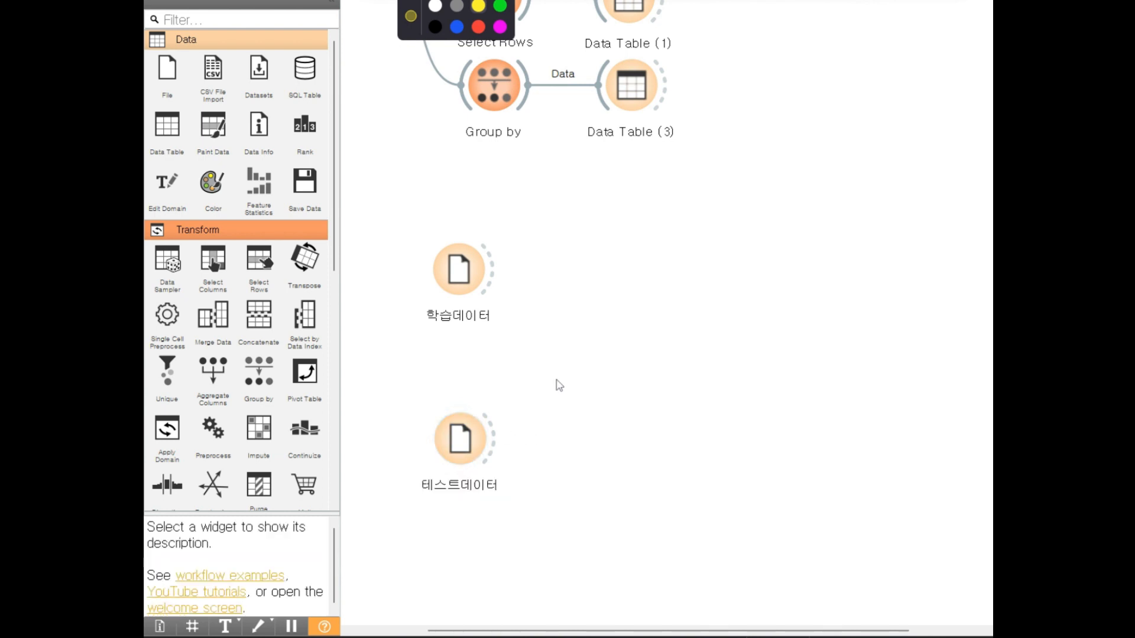
Step: Shift both File widgets down the canvas and connect a new Data Table to each of 학습데이터 and 테스트데이터
{"action": "left_click_drag", "start_coordinate": [473, 448], "coordinate": [474, 484]}
{"action": "left_click_drag", "start_coordinate": [462, 275], "coordinate": [529, 210]}
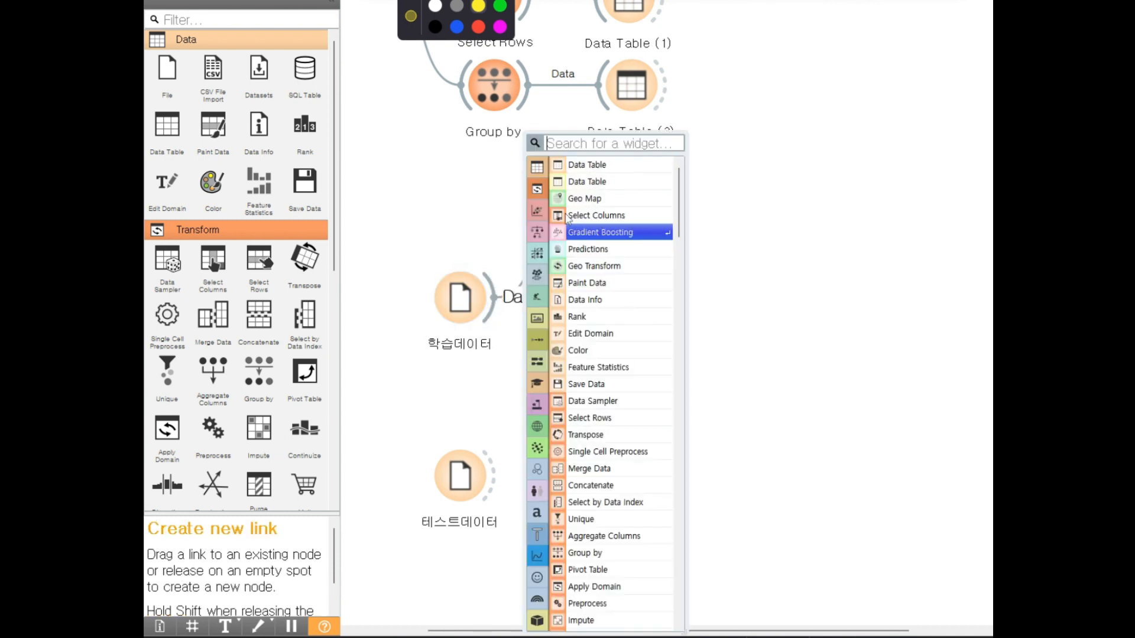
{"action": "left_click", "coordinate": [595, 172]}
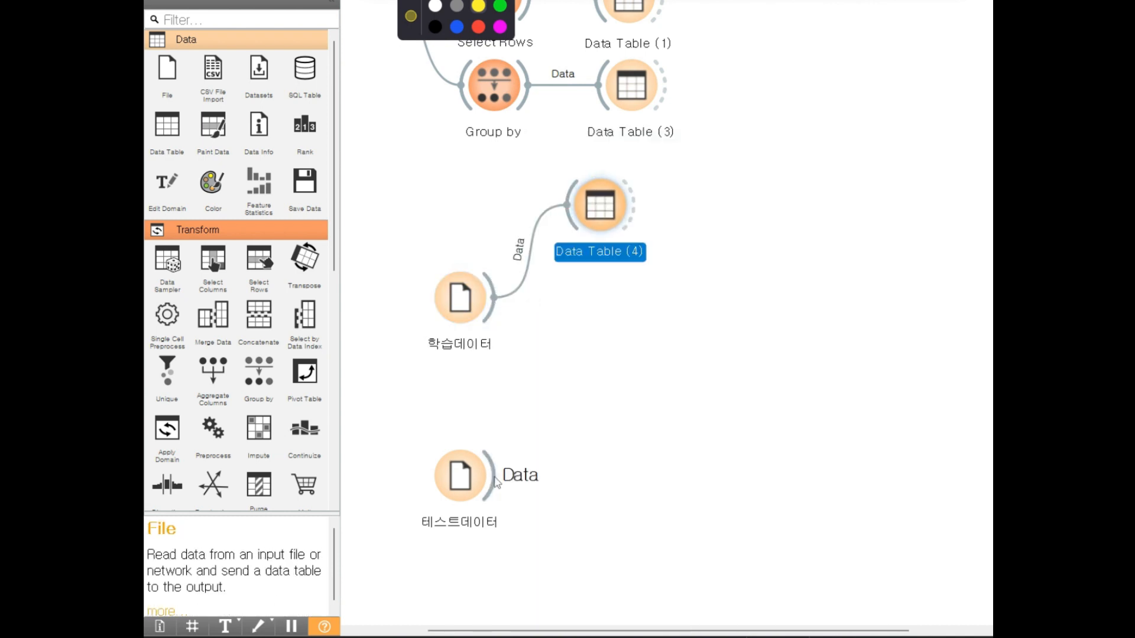
{"action": "left_click_drag", "start_coordinate": [495, 475], "coordinate": [603, 420]}
{"action": "left_click", "coordinate": [608, 171]}
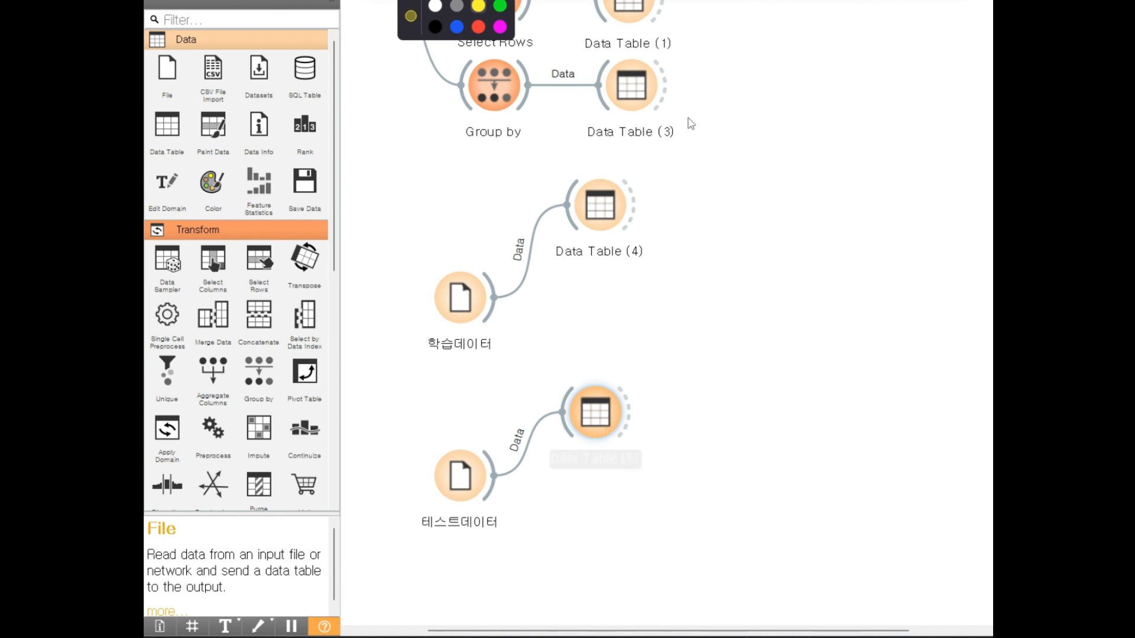
Step: Nudge the 학습데이터 widget and the two new Data Tables slightly left to tidy the workflow layout
{"action": "scroll", "coordinate": [867, 157], "scroll_direction": "down", "scroll_amount": 2}
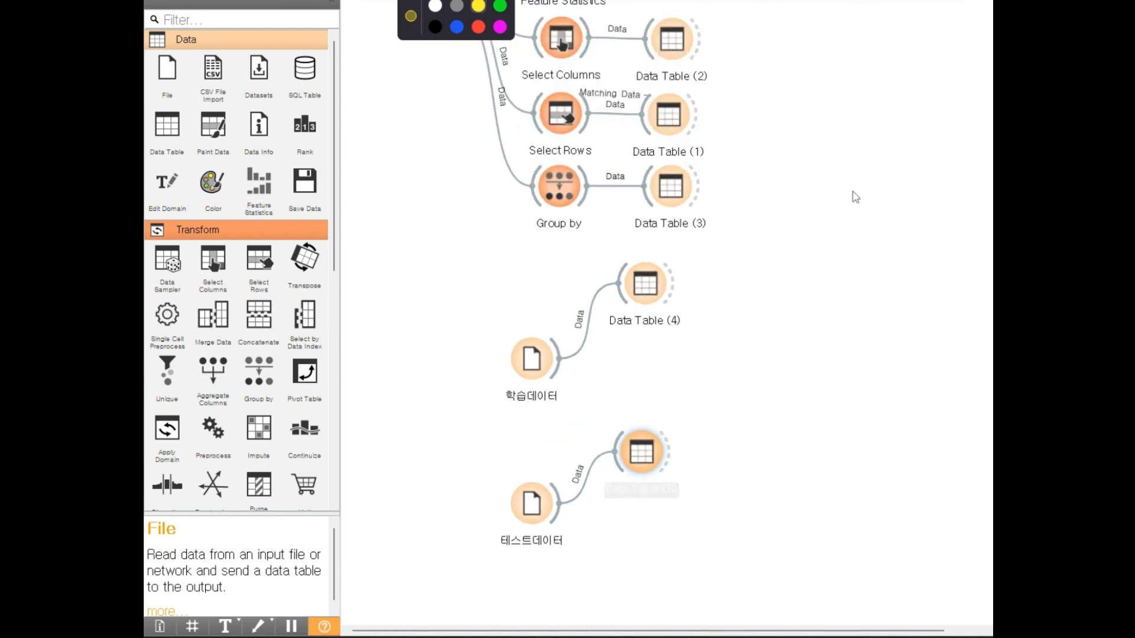
{"action": "left_click_drag", "start_coordinate": [538, 361], "coordinate": [533, 359]}
{"action": "left_click", "coordinate": [713, 364]}
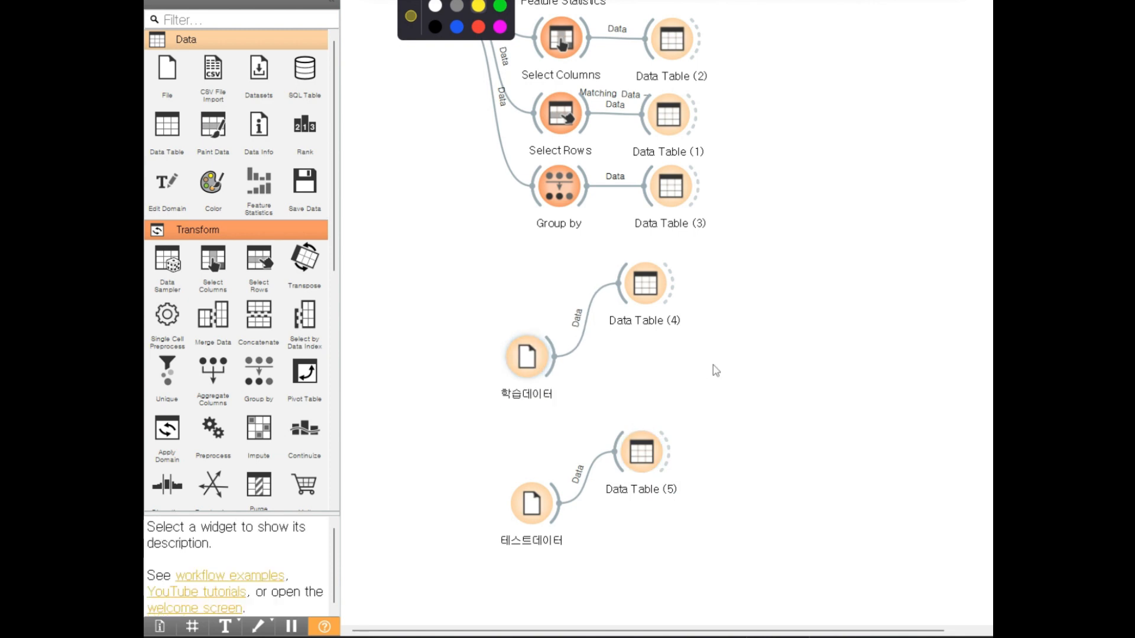
{"action": "left_click_drag", "start_coordinate": [650, 299], "coordinate": [644, 299]}
{"action": "left_click_drag", "start_coordinate": [638, 460], "coordinate": [631, 459]}
{"action": "left_click", "coordinate": [636, 297]}
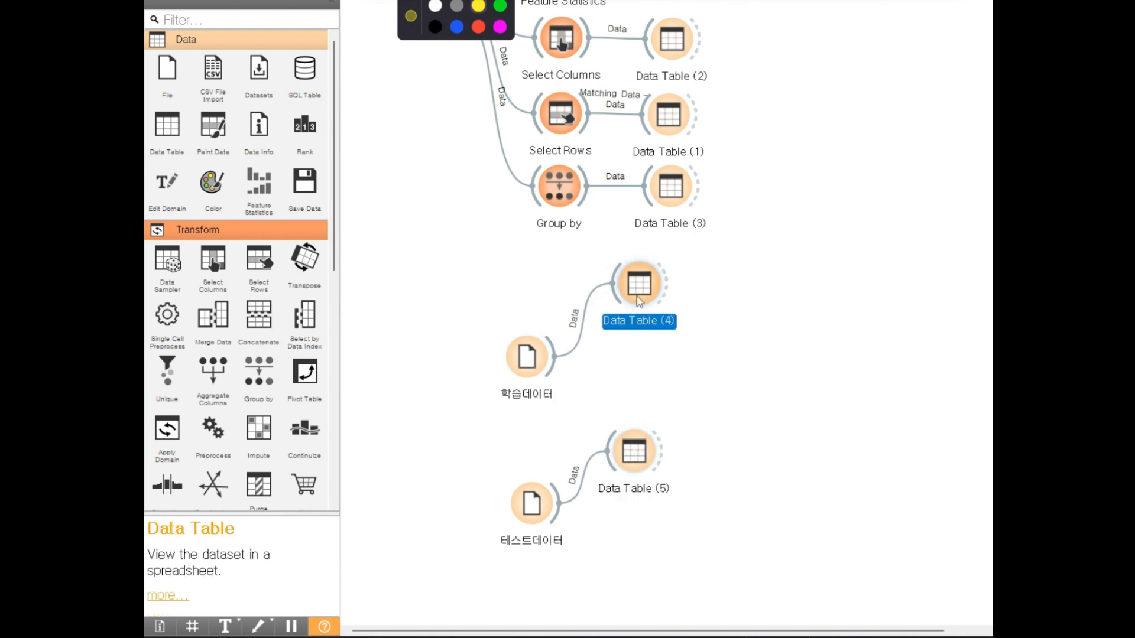
{"action": "left_click_drag", "start_coordinate": [638, 302], "coordinate": [632, 308]}
{"action": "left_click", "coordinate": [667, 400]}
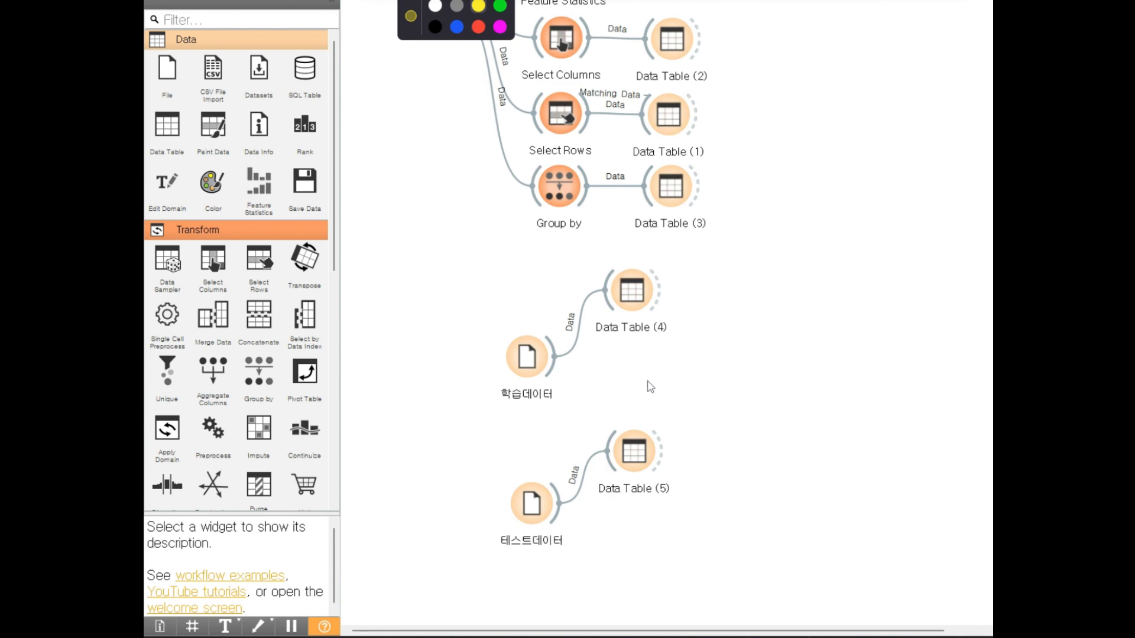
Step: Open Data Table (4), widen its 이직 column and sort the rows by 나이 in ascending order
{"action": "left_click", "coordinate": [625, 295]}
{"action": "double_click", "coordinate": [625, 295]}
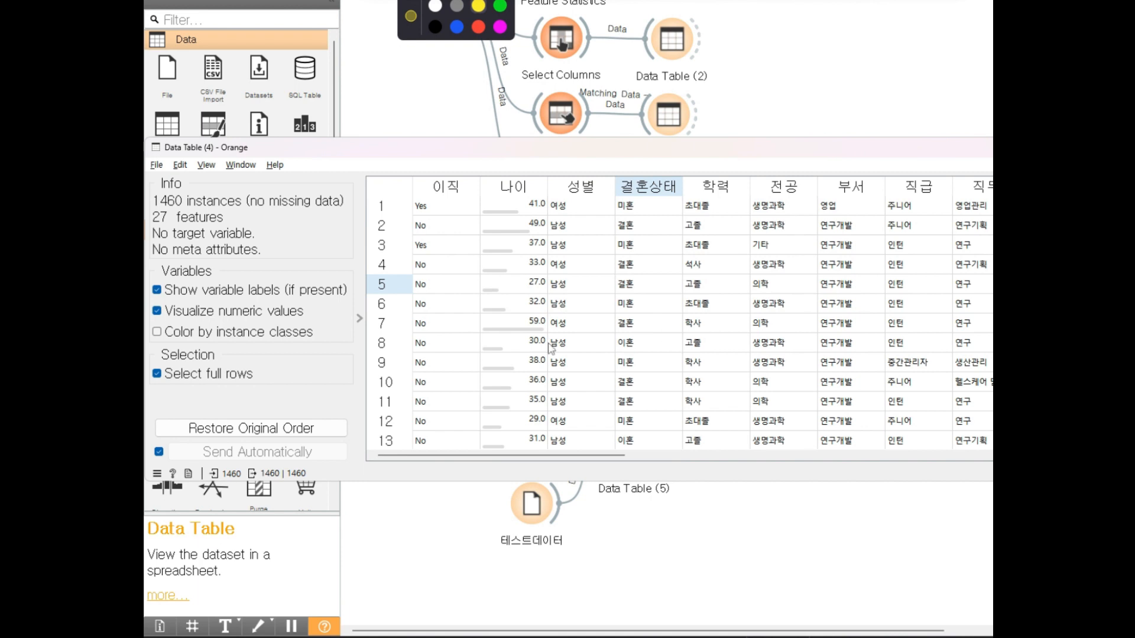
{"action": "left_click_drag", "start_coordinate": [481, 187], "coordinate": [497, 186]}
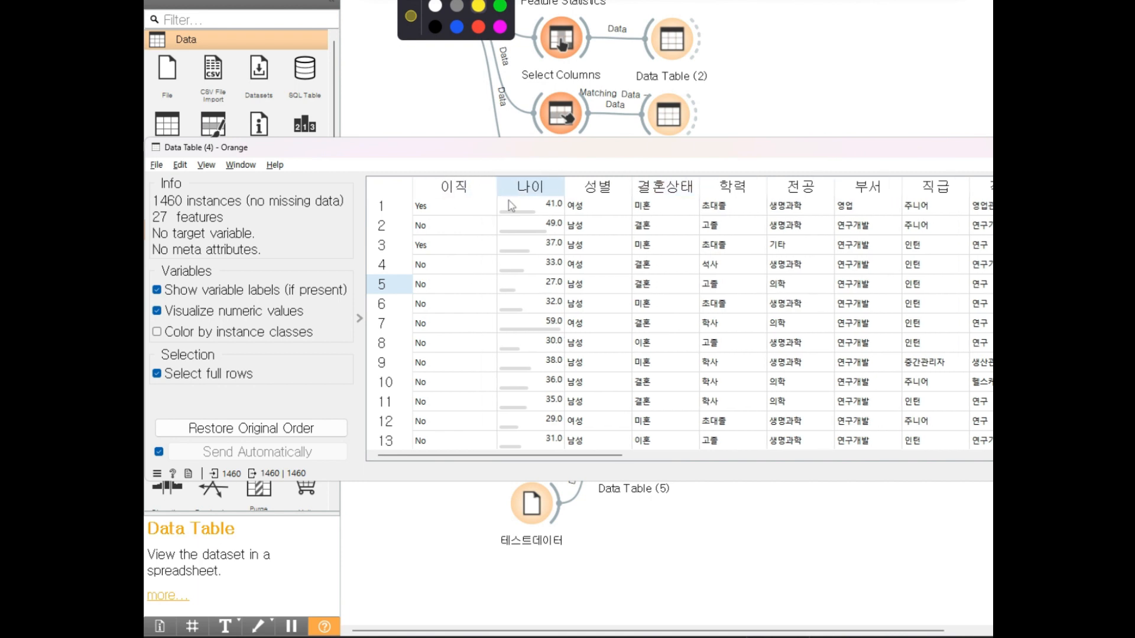
{"action": "left_click", "coordinate": [538, 187]}
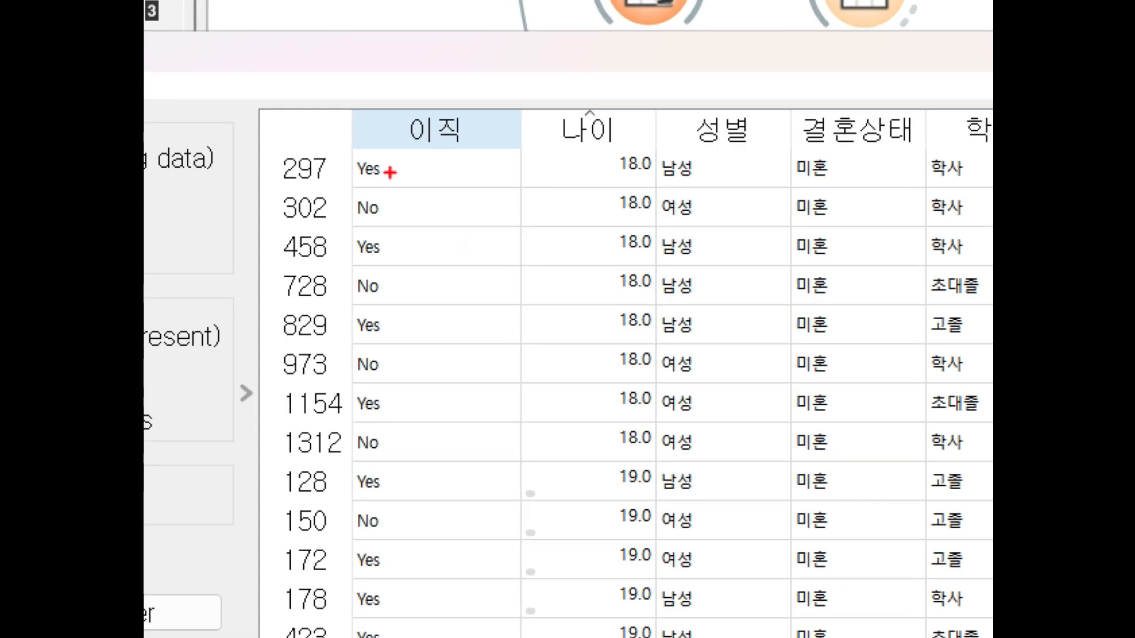
Step: On the zoomed table, circle the 이직, 나이, 성별, 결혼상태 and 학력 values of row 297
{"action": "left_click_drag", "start_coordinate": [430, 211], "coordinate": [409, 216]}
{"action": "mouse_move", "coordinate": [347, 191]}
{"action": "left_mouse_down"}
{"action": "mouse_move", "coordinate": [381, 150]}
{"action": "mouse_move", "coordinate": [395, 171]}
{"action": "left_mouse_up"}
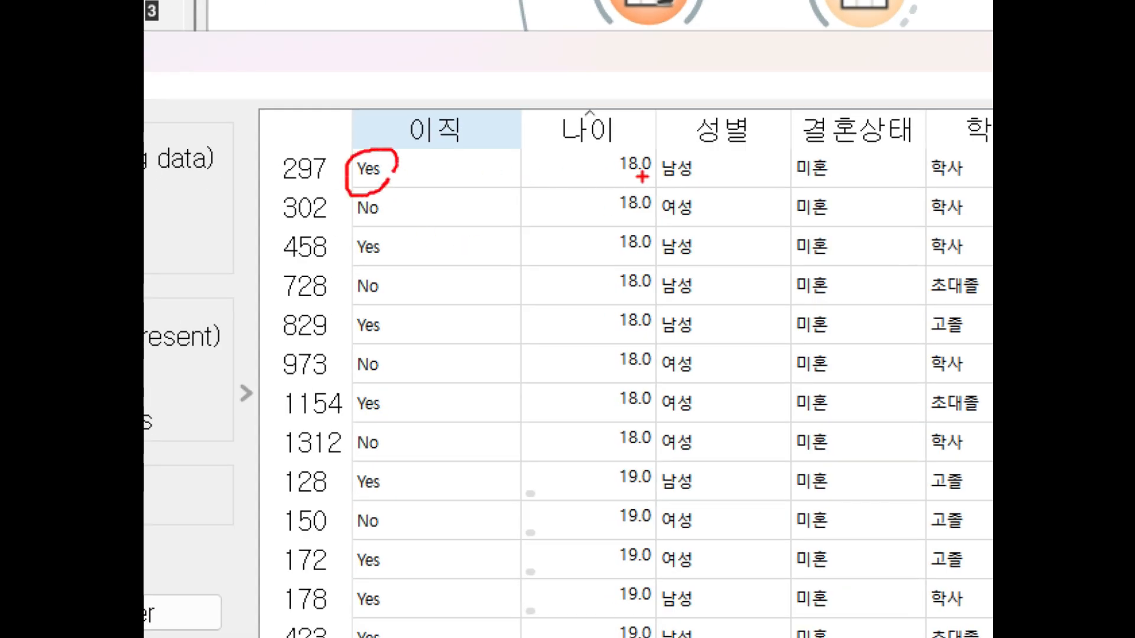
{"action": "mouse_move", "coordinate": [643, 178]}
{"action": "left_mouse_down"}
{"action": "mouse_move", "coordinate": [593, 156]}
{"action": "mouse_move", "coordinate": [644, 177]}
{"action": "left_mouse_up"}
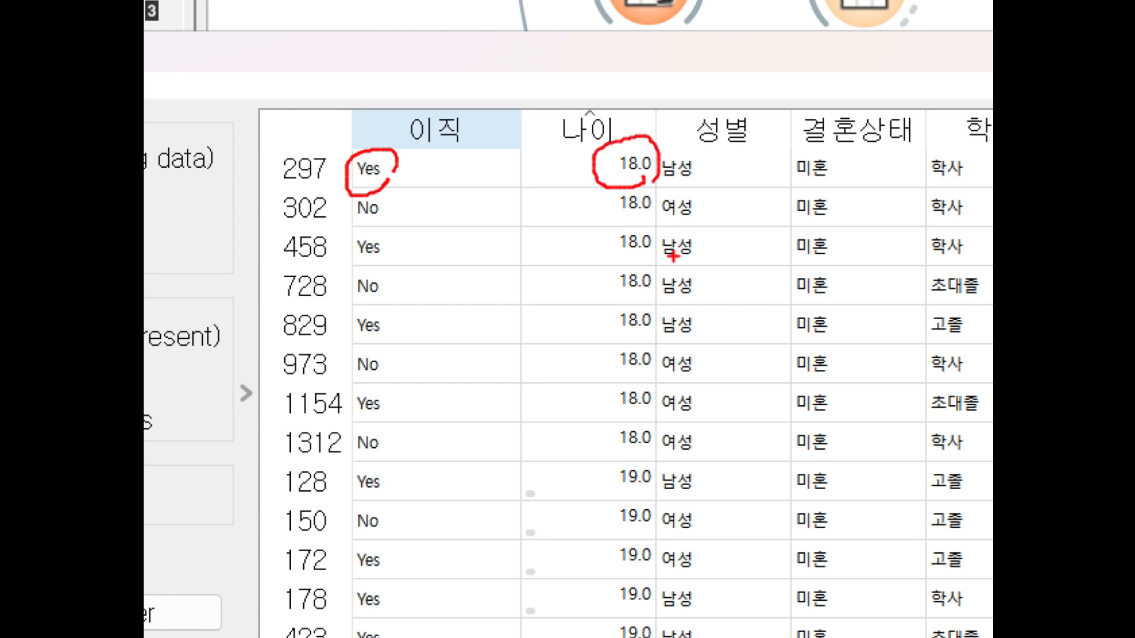
{"action": "mouse_move", "coordinate": [649, 185]}
{"action": "left_mouse_down"}
{"action": "mouse_move", "coordinate": [627, 125]}
{"action": "mouse_move", "coordinate": [650, 172]}
{"action": "mouse_move", "coordinate": [700, 190]}
{"action": "left_mouse_up"}
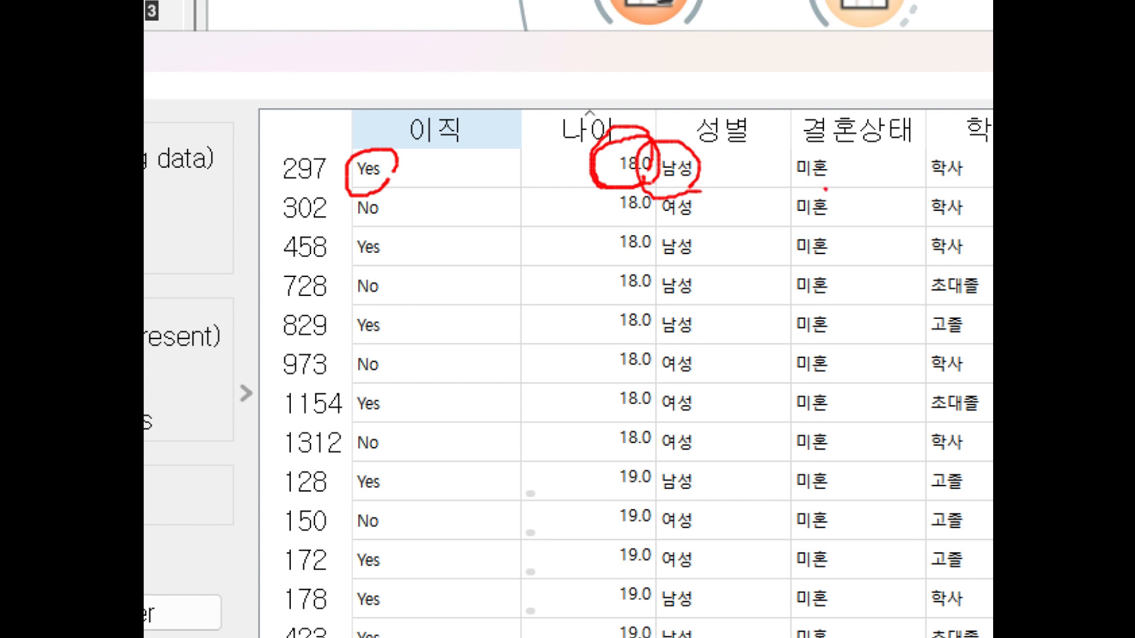
{"action": "mouse_move", "coordinate": [825, 189]}
{"action": "left_mouse_down"}
{"action": "mouse_move", "coordinate": [851, 192]}
{"action": "mouse_move", "coordinate": [842, 218]}
{"action": "left_mouse_up"}
{"action": "mouse_move", "coordinate": [961, 171]}
{"action": "left_mouse_down"}
{"action": "mouse_move", "coordinate": [952, 186]}
{"action": "mouse_move", "coordinate": [901, 168]}
{"action": "mouse_move", "coordinate": [972, 174]}
{"action": "left_mouse_up"}
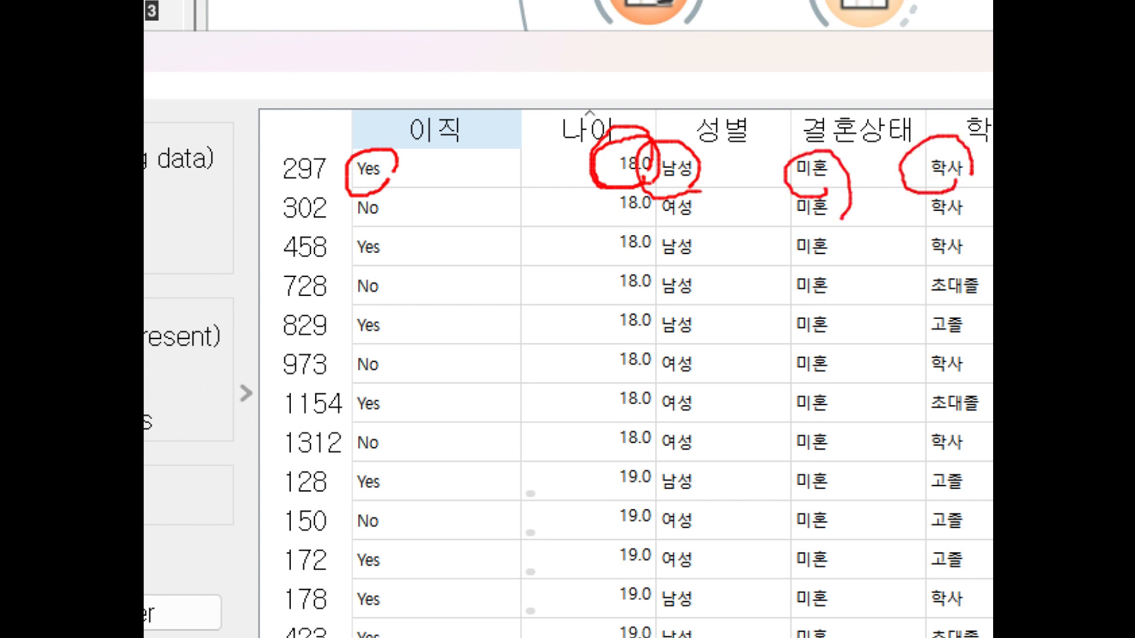
Step: Check-mark the 이직 column, circle the values in row 302, trace down 이직, then exit annotation and close the table
{"action": "mouse_move", "coordinate": [417, 142]}
{"action": "left_mouse_down"}
{"action": "mouse_move", "coordinate": [421, 176]}
{"action": "mouse_move", "coordinate": [478, 128]}
{"action": "left_mouse_up"}
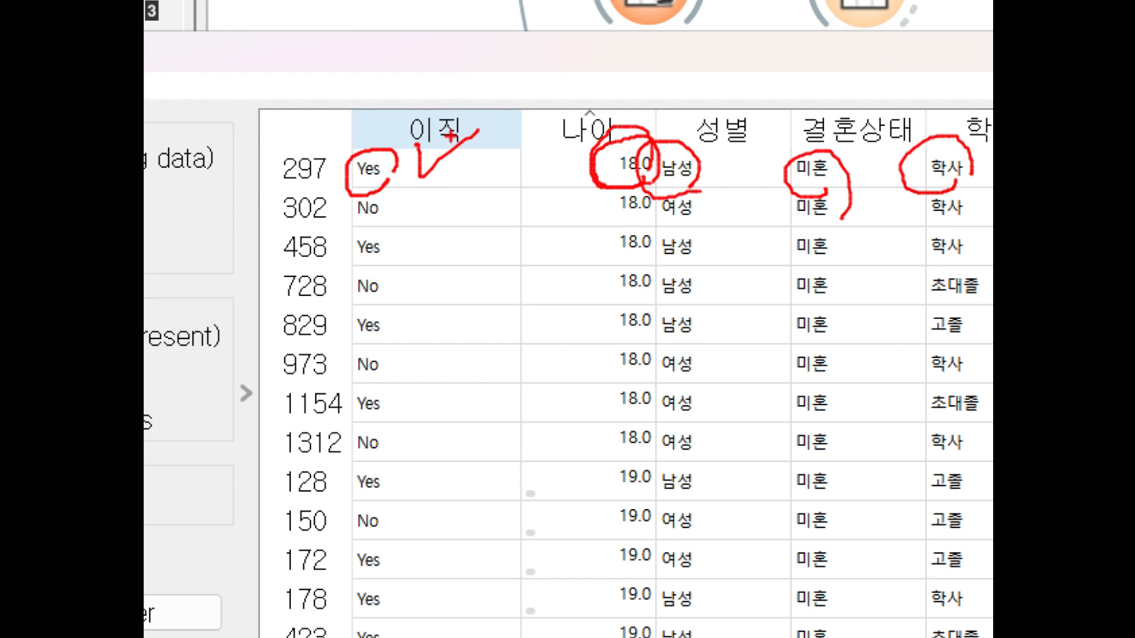
{"action": "mouse_move", "coordinate": [698, 223]}
{"action": "left_mouse_down"}
{"action": "mouse_move", "coordinate": [661, 228]}
{"action": "mouse_move", "coordinate": [709, 217]}
{"action": "left_mouse_up"}
{"action": "mouse_move", "coordinate": [836, 224]}
{"action": "left_mouse_down"}
{"action": "mouse_move", "coordinate": [828, 188]}
{"action": "mouse_move", "coordinate": [849, 203]}
{"action": "left_mouse_up"}
{"action": "left_click_drag", "start_coordinate": [953, 188], "coordinate": [978, 211]}
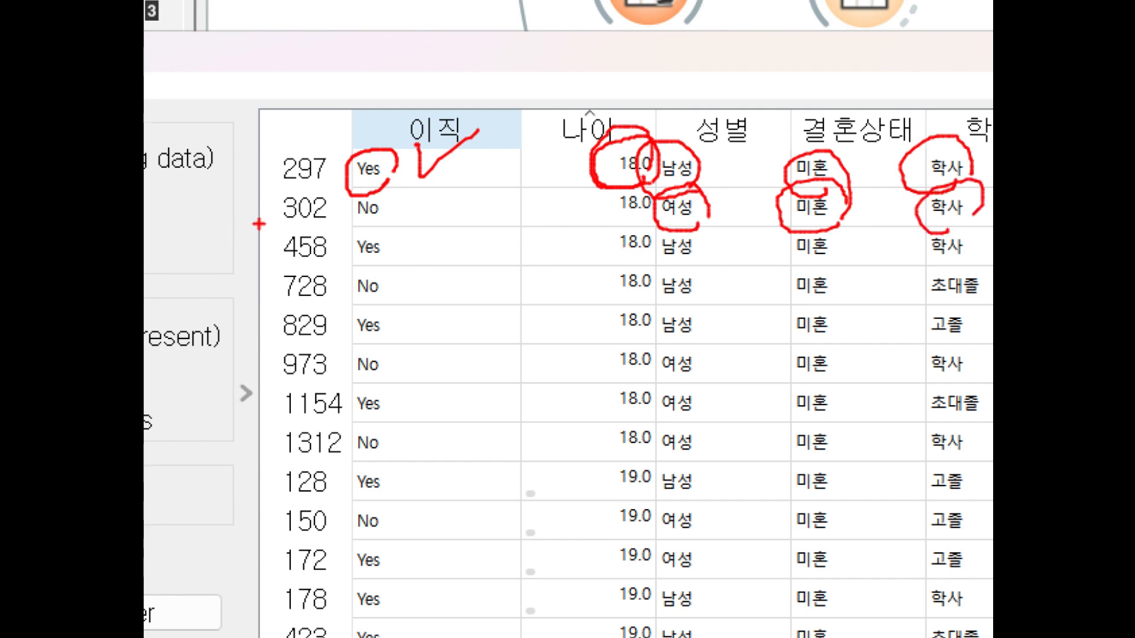
{"action": "mouse_move", "coordinate": [390, 229]}
{"action": "left_mouse_down"}
{"action": "mouse_move", "coordinate": [389, 197]}
{"action": "mouse_move", "coordinate": [396, 229]}
{"action": "left_mouse_up"}
{"action": "mouse_move", "coordinate": [447, 143]}
{"action": "left_mouse_down"}
{"action": "mouse_move", "coordinate": [520, 272]}
{"action": "mouse_move", "coordinate": [436, 631]}
{"action": "left_mouse_up"}
{"action": "key", "text": "Escape"}
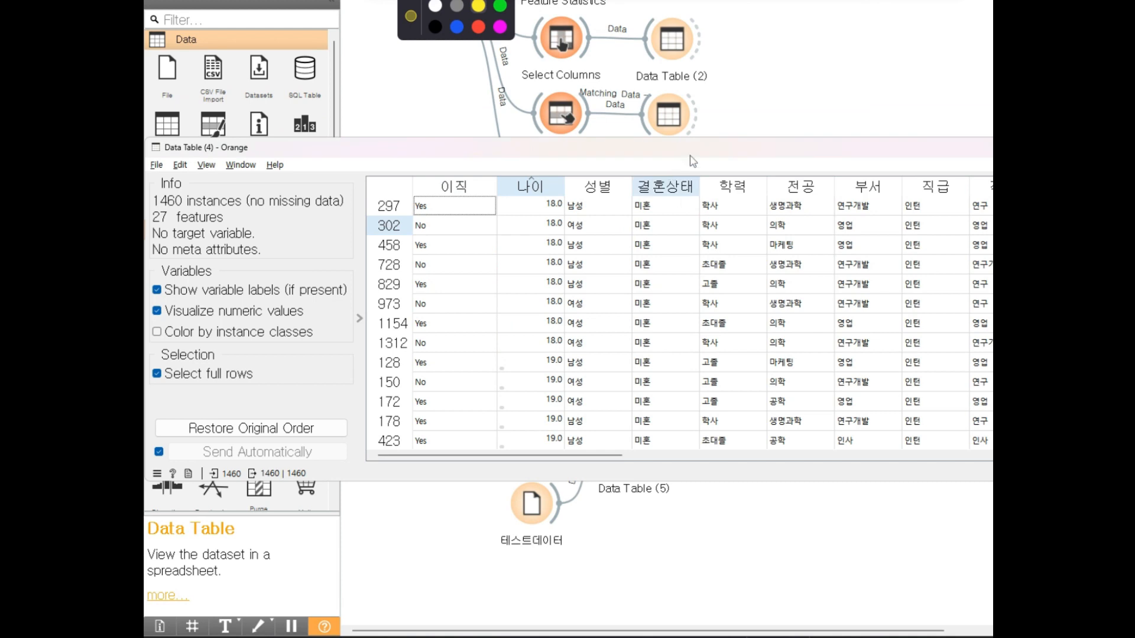
{"action": "left_click_drag", "start_coordinate": [691, 148], "coordinate": [600, 148]}
{"action": "left_click", "coordinate": [980, 147]}
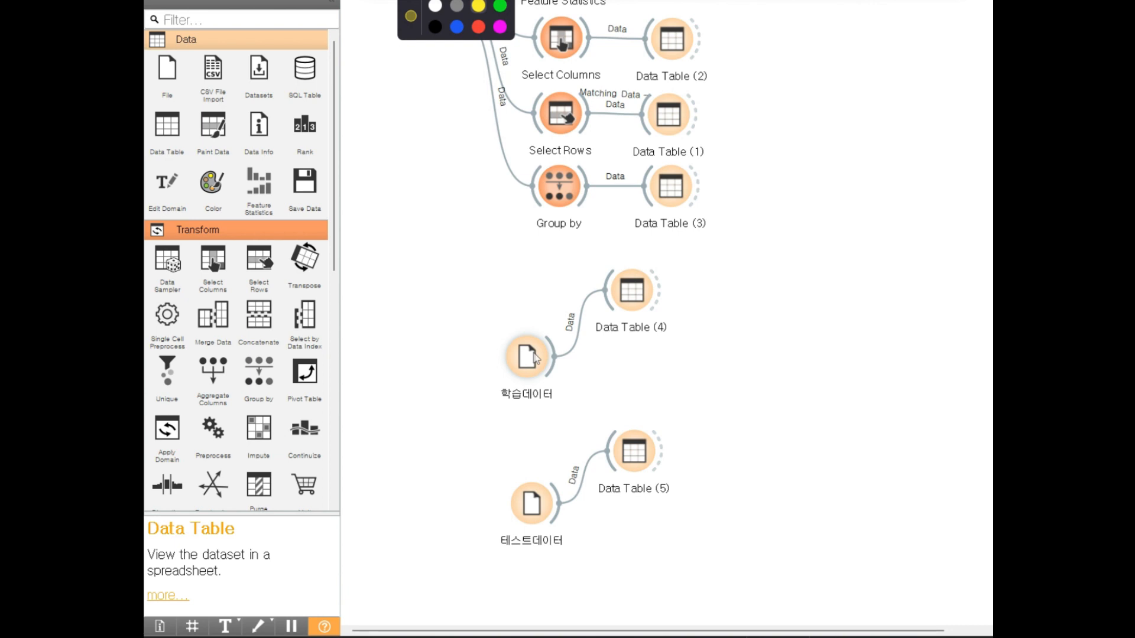
Step: Move the 학습데이터 and 테스트데이터 widgets farther left of their tables, nudge Data Table (5) down and open it
{"action": "left_click_drag", "start_coordinate": [535, 357], "coordinate": [476, 355]}
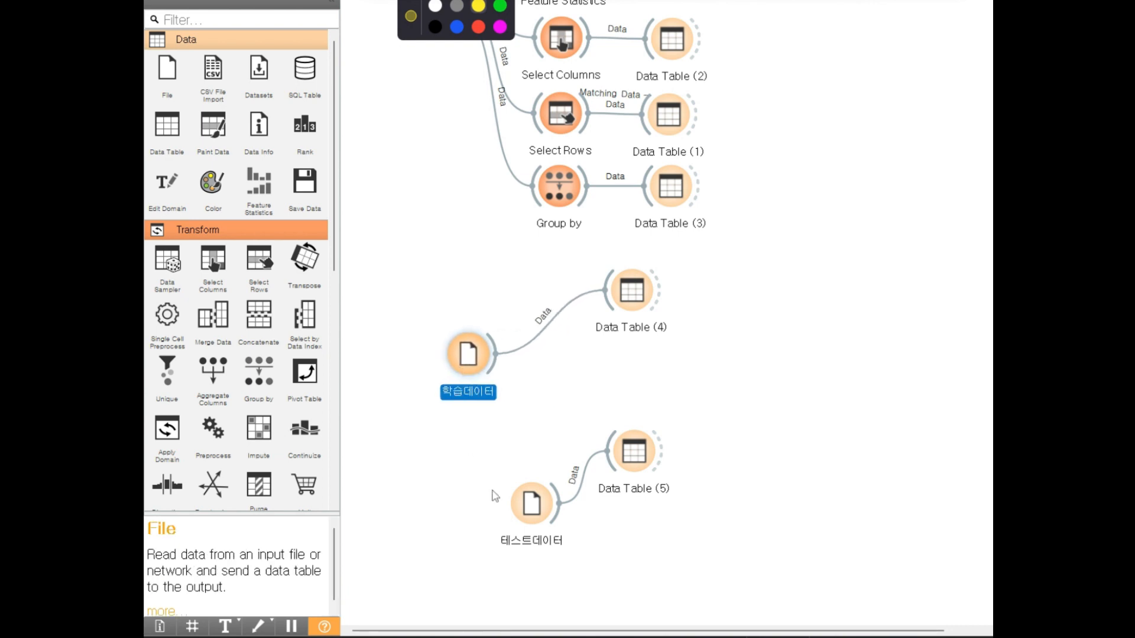
{"action": "left_click_drag", "start_coordinate": [543, 512], "coordinate": [490, 512]}
{"action": "left_click_drag", "start_coordinate": [635, 456], "coordinate": [628, 465]}
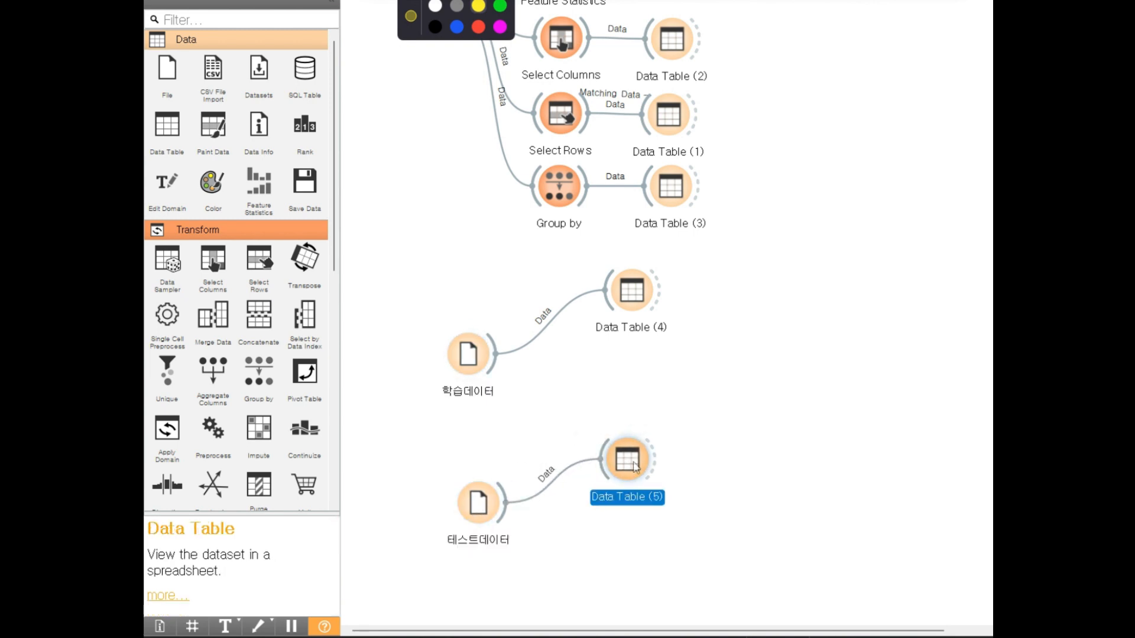
{"action": "double_click", "coordinate": [630, 461]}
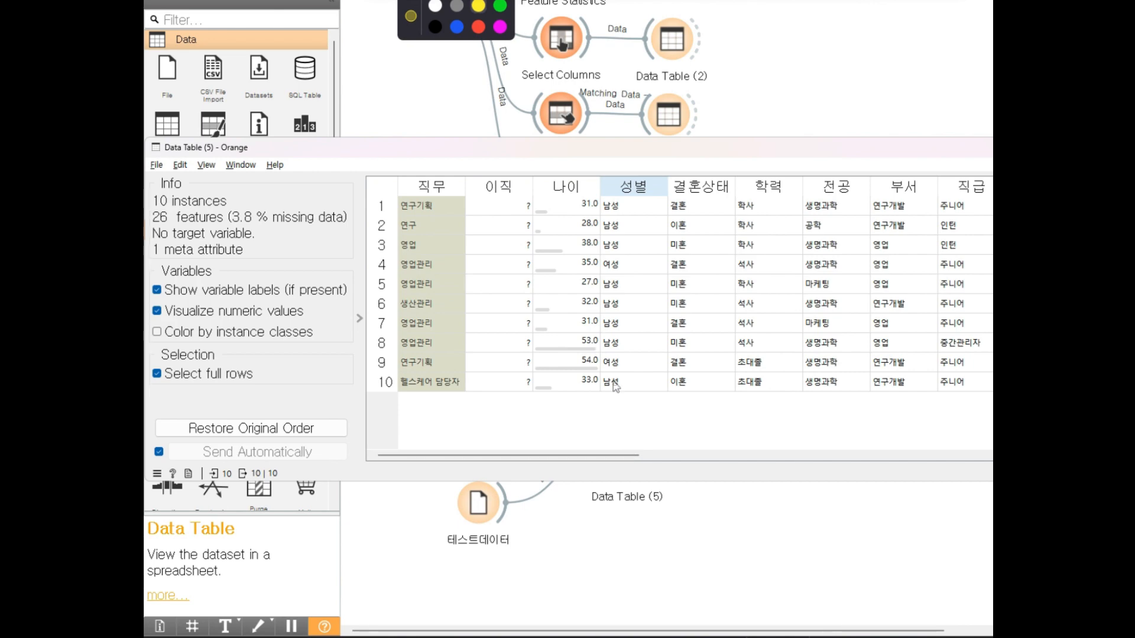
Step: Reposition the Data Table (5) window, zoom in, circle the 이직 header and trace down its values, then exit annotation and close the table
{"action": "left_click_drag", "start_coordinate": [563, 152], "coordinate": [642, 113]}
{"action": "key", "text": "ctrl+1"}
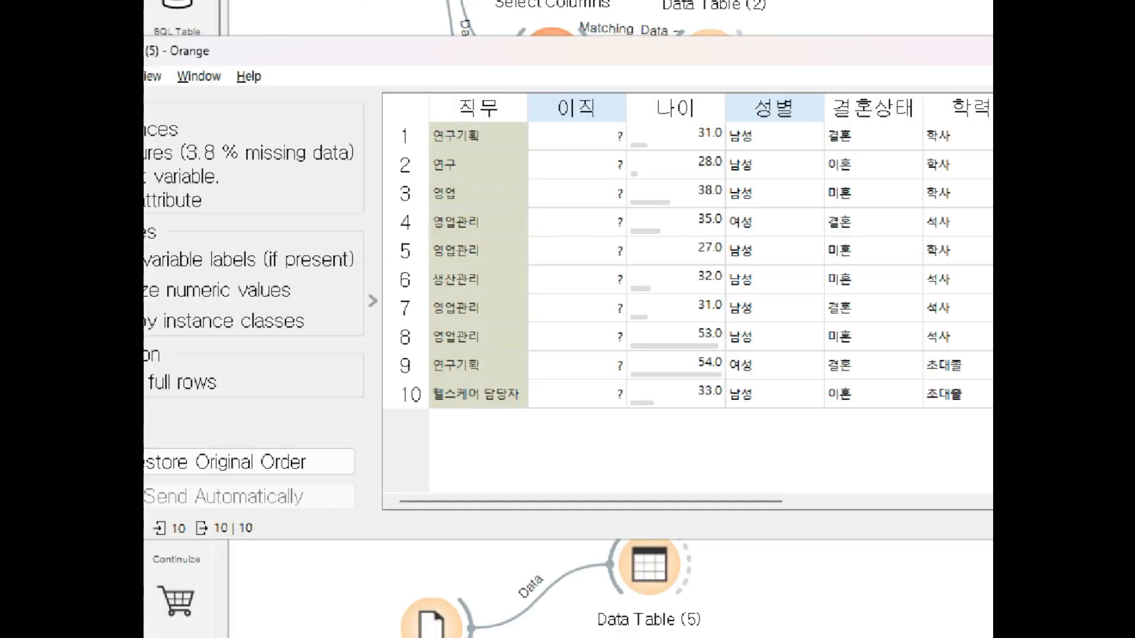
{"action": "left_click", "coordinate": [588, 206]}
{"action": "mouse_move", "coordinate": [590, 77]}
{"action": "left_mouse_down"}
{"action": "mouse_move", "coordinate": [528, 49]}
{"action": "mouse_move", "coordinate": [602, 46]}
{"action": "mouse_move", "coordinate": [597, 105]}
{"action": "mouse_move", "coordinate": [543, 255]}
{"action": "mouse_move", "coordinate": [553, 463]}
{"action": "mouse_move", "coordinate": [577, 506]}
{"action": "left_mouse_up"}
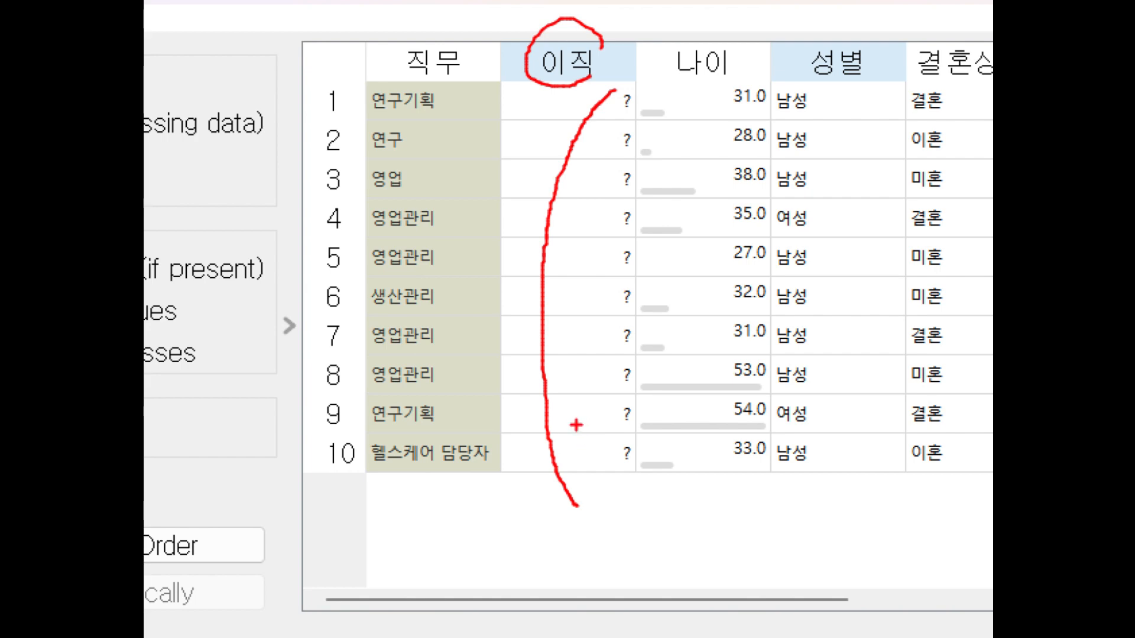
{"action": "key", "text": "Escape"}
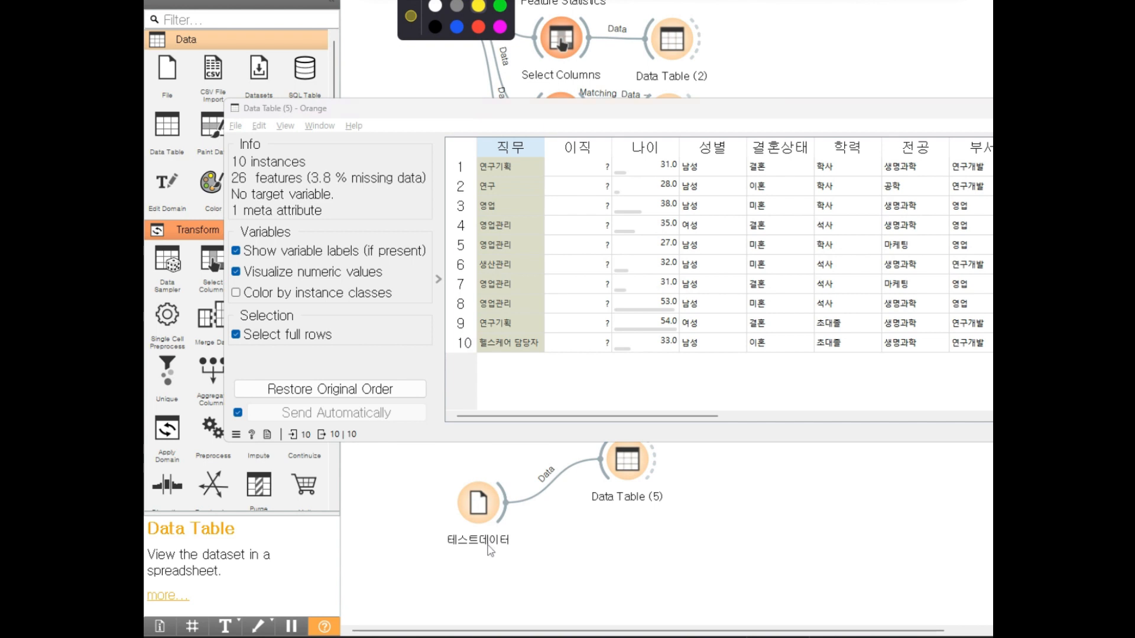
{"action": "left_click", "coordinate": [780, 111]}
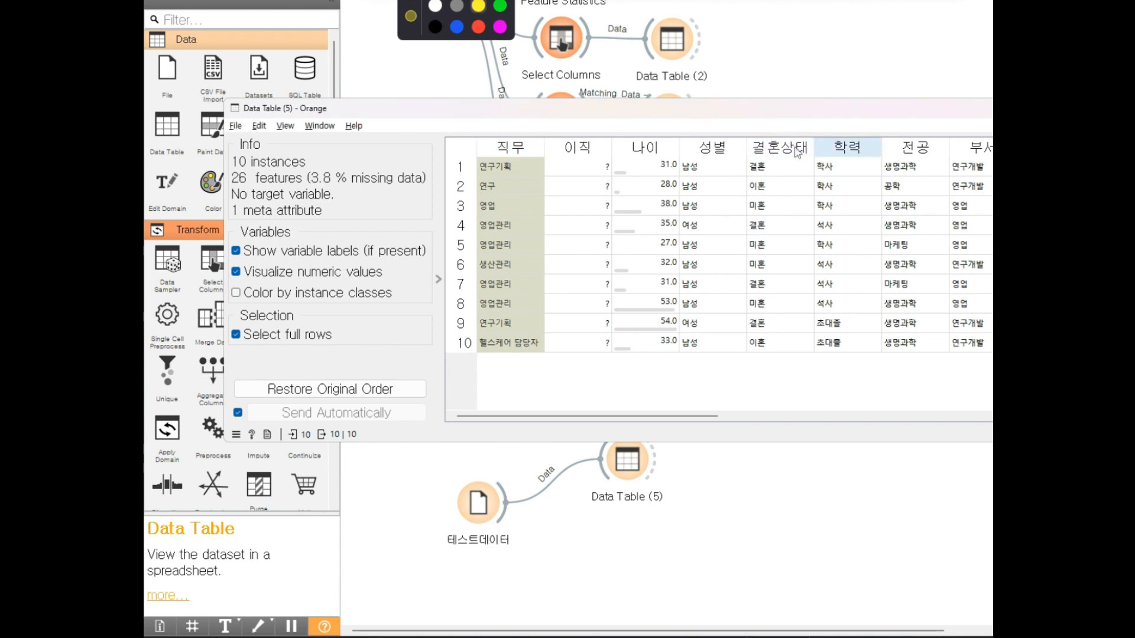
{"action": "left_click_drag", "start_coordinate": [869, 110], "coordinate": [717, 117]}
{"action": "left_click", "coordinate": [997, 113]}
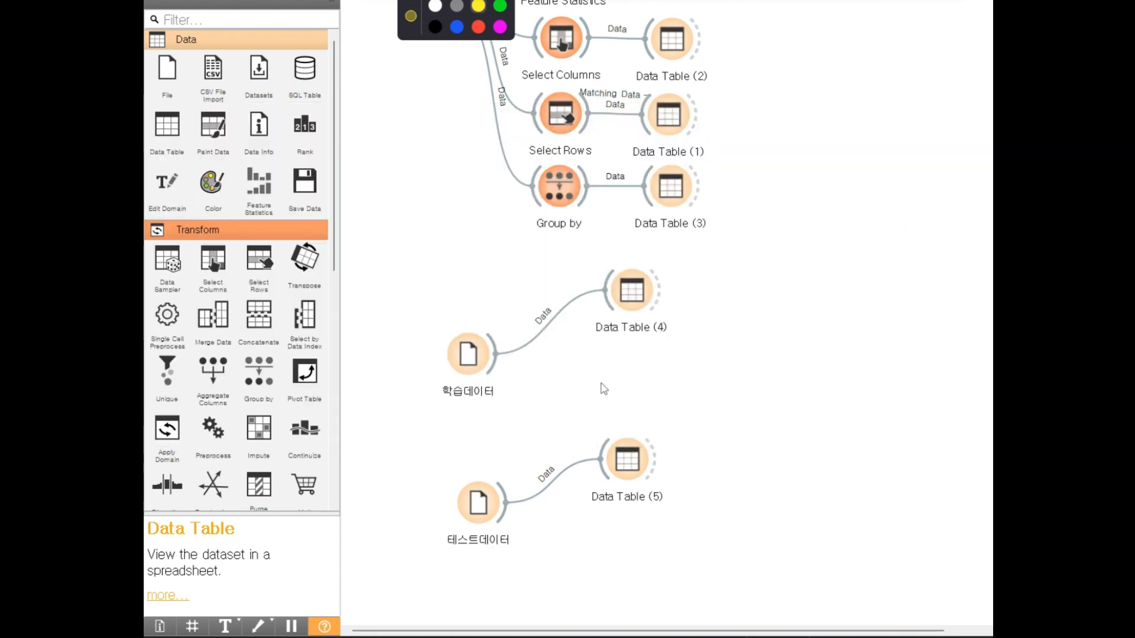
Step: Check the 테스트데이터 file settings, then reopen Data Table (5), outline all values of the 이직 column and close the table
{"action": "double_click", "coordinate": [478, 502]}
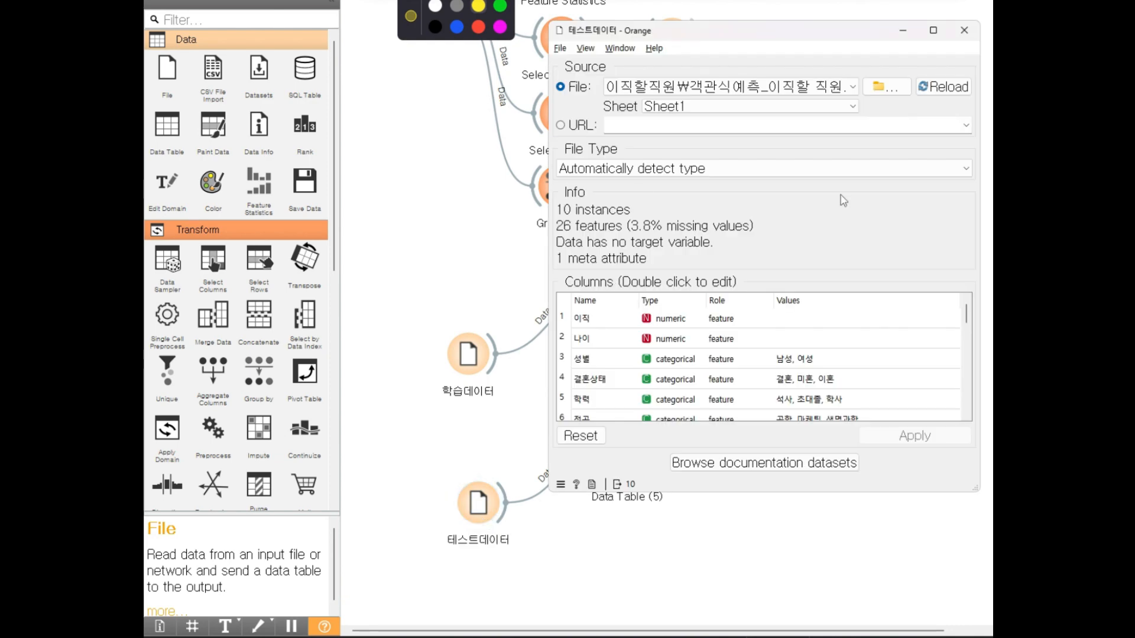
{"action": "left_click", "coordinate": [964, 30]}
{"action": "double_click", "coordinate": [626, 460]}
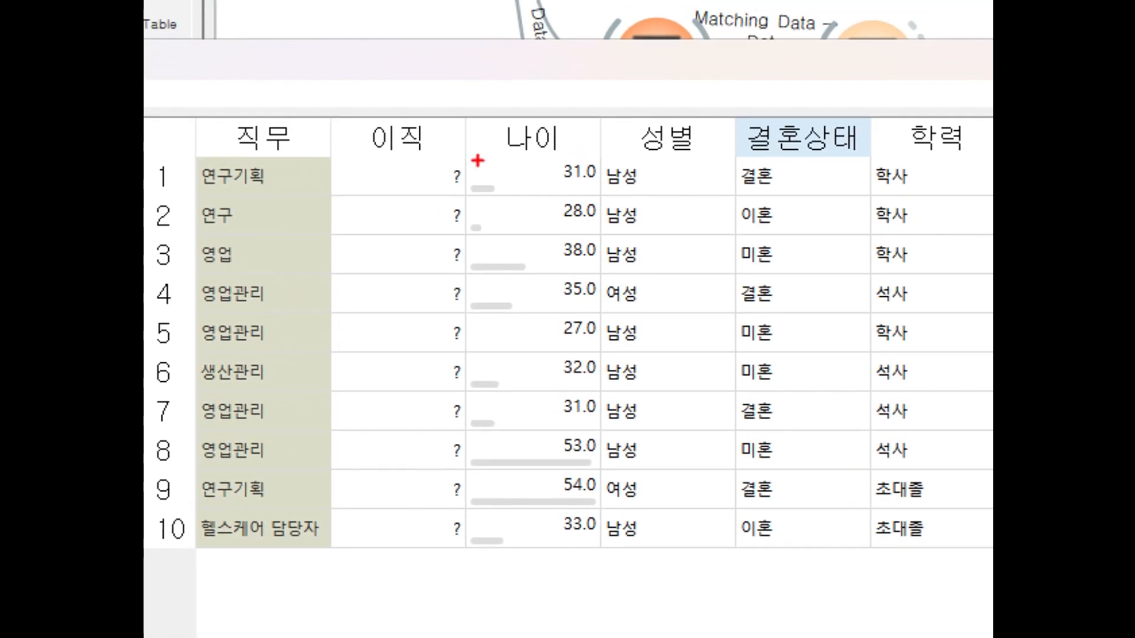
{"action": "left_click_drag", "start_coordinate": [471, 163], "coordinate": [422, 291]}
{"action": "mouse_move", "coordinate": [379, 416]}
{"action": "left_mouse_down"}
{"action": "mouse_move", "coordinate": [440, 455]}
{"action": "mouse_move", "coordinate": [468, 162]}
{"action": "left_mouse_up"}
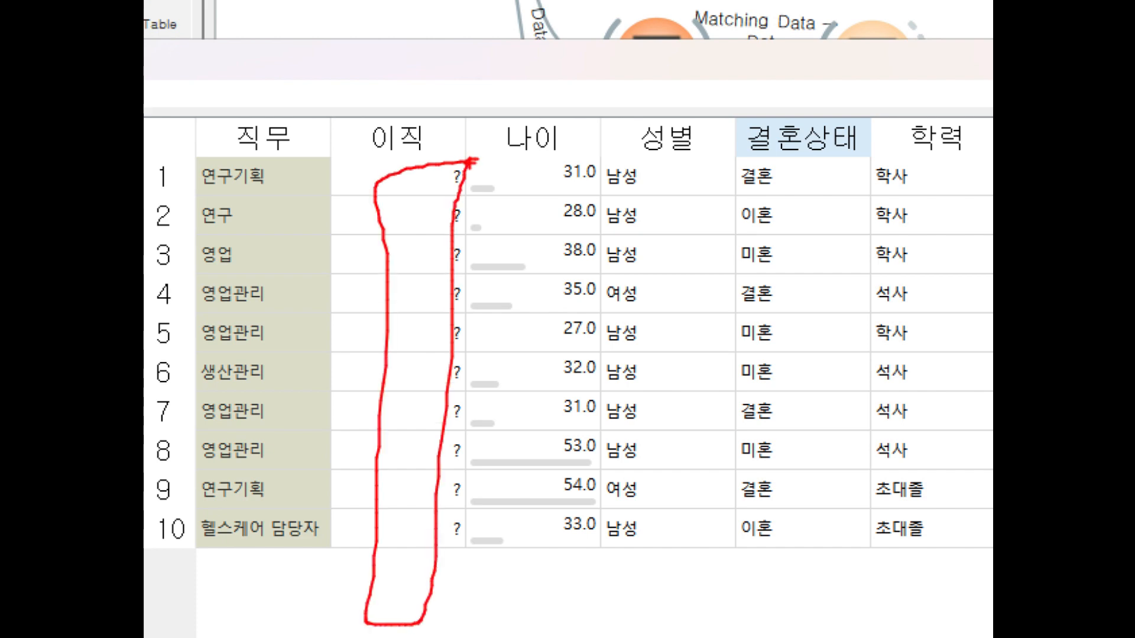
{"action": "key", "text": "Escape"}
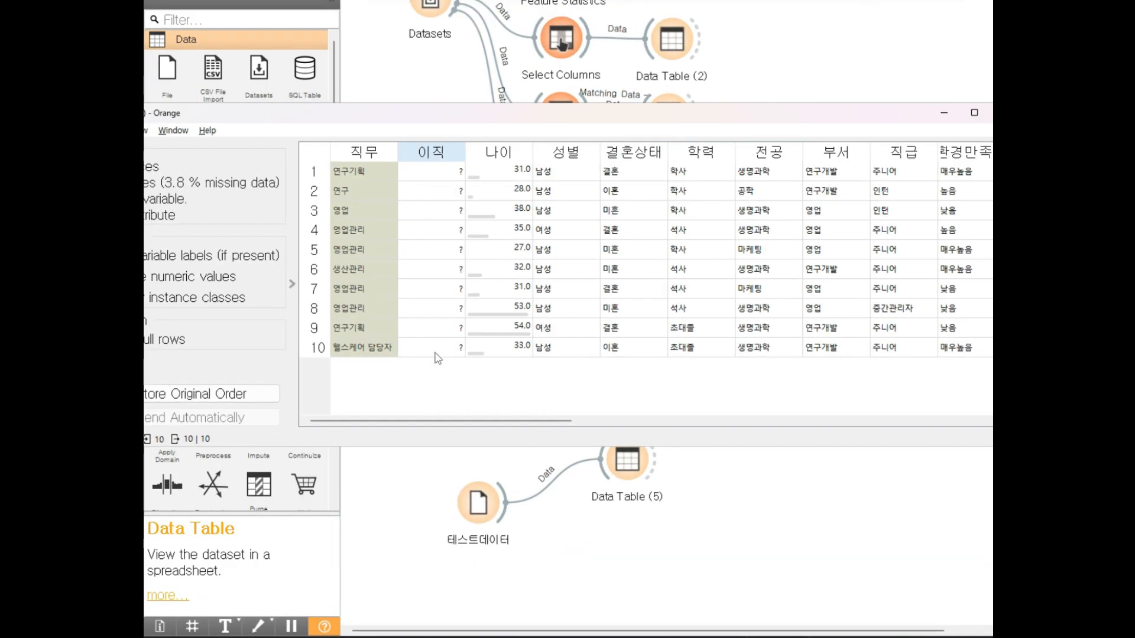
{"action": "left_click", "coordinate": [991, 112]}
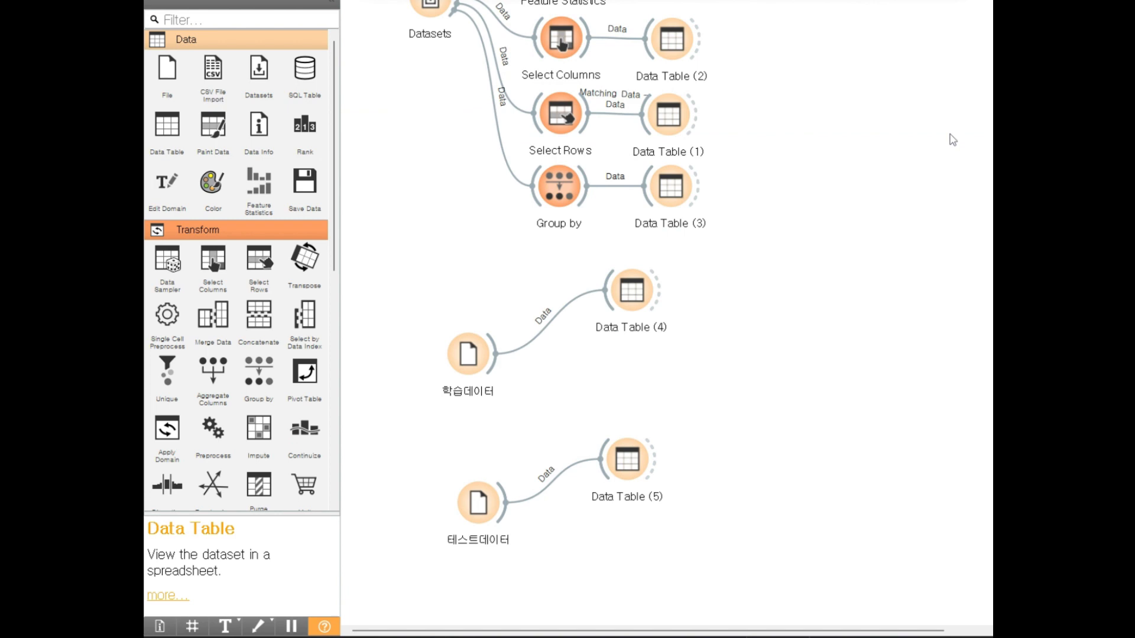
Step: Rename the 테스트데이터 file widget to 문제
{"action": "left_click", "coordinate": [471, 518]}
{"action": "key", "text": "F2"}
{"action": "type", "text": "ㅁ"}
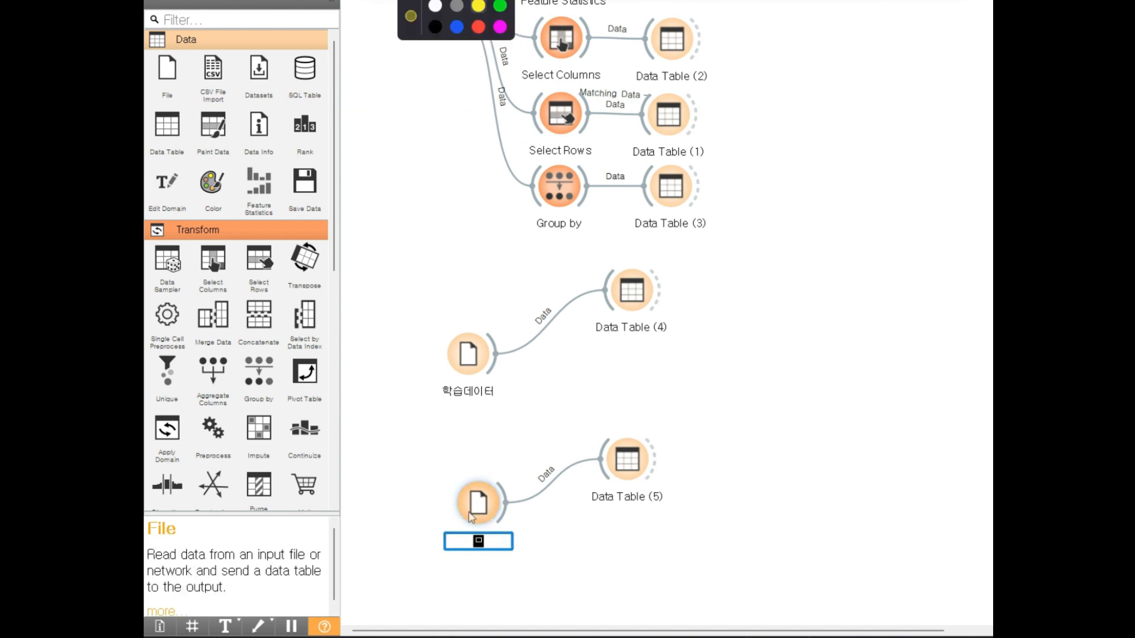
{"action": "type", "text": "제"}
{"action": "key", "text": "Return"}
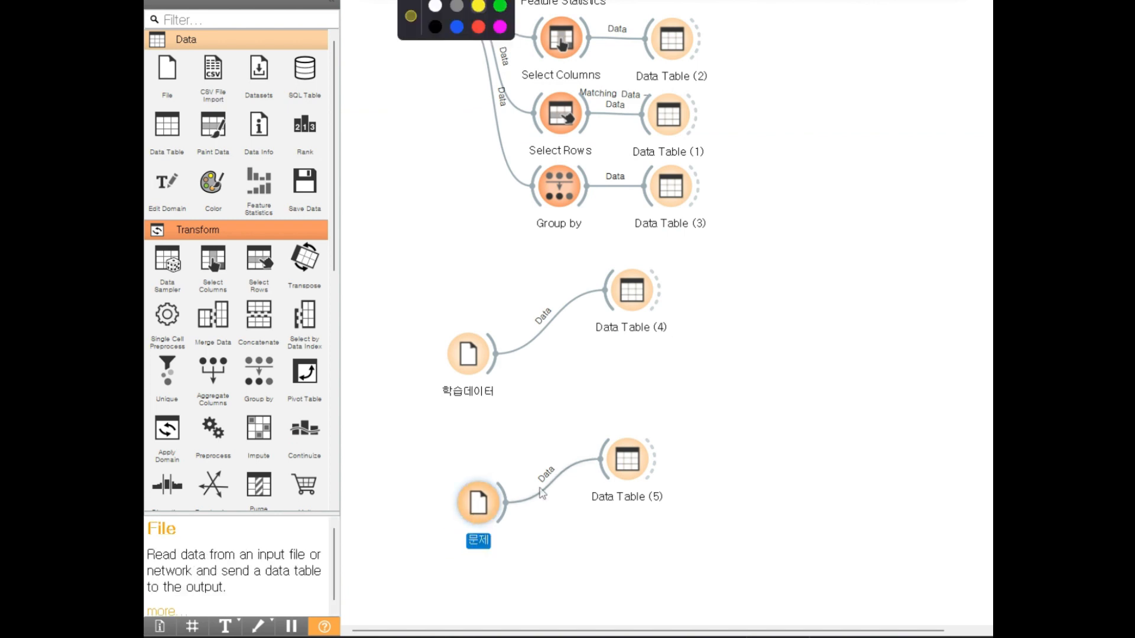
{"action": "left_click", "coordinate": [514, 388]}
Step: Shift the 학습데이터 widget slightly right and move Data Table (5) and Data Table (4) farther down the canvas
{"action": "left_click_drag", "start_coordinate": [470, 357], "coordinate": [486, 360]}
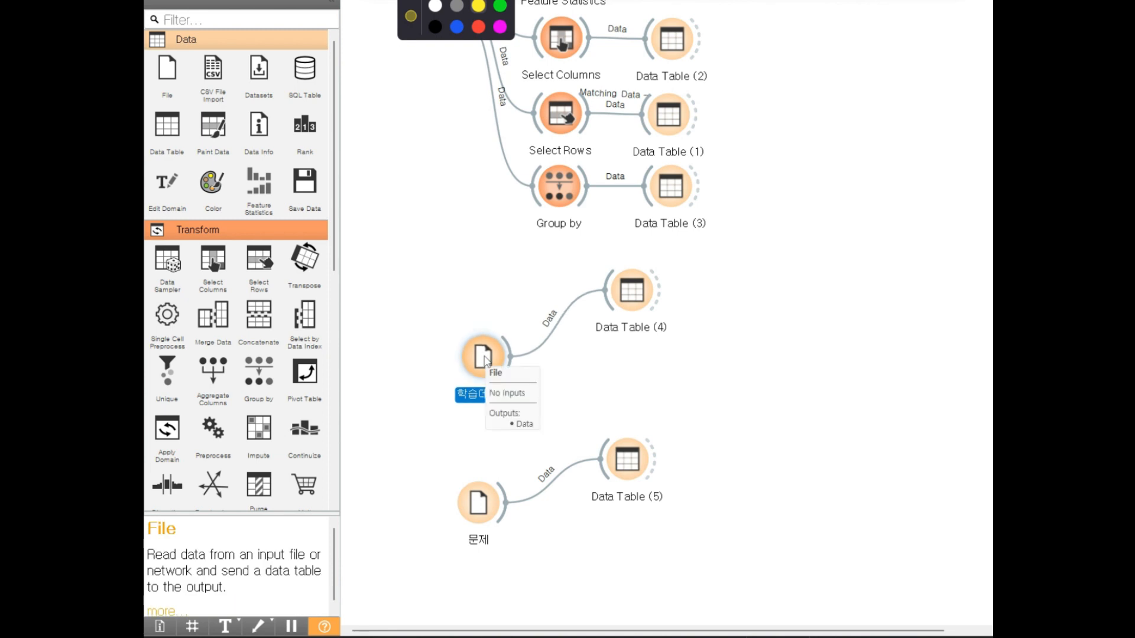
{"action": "left_click_drag", "start_coordinate": [624, 464], "coordinate": [626, 526]}
{"action": "left_click_drag", "start_coordinate": [632, 296], "coordinate": [647, 331]}
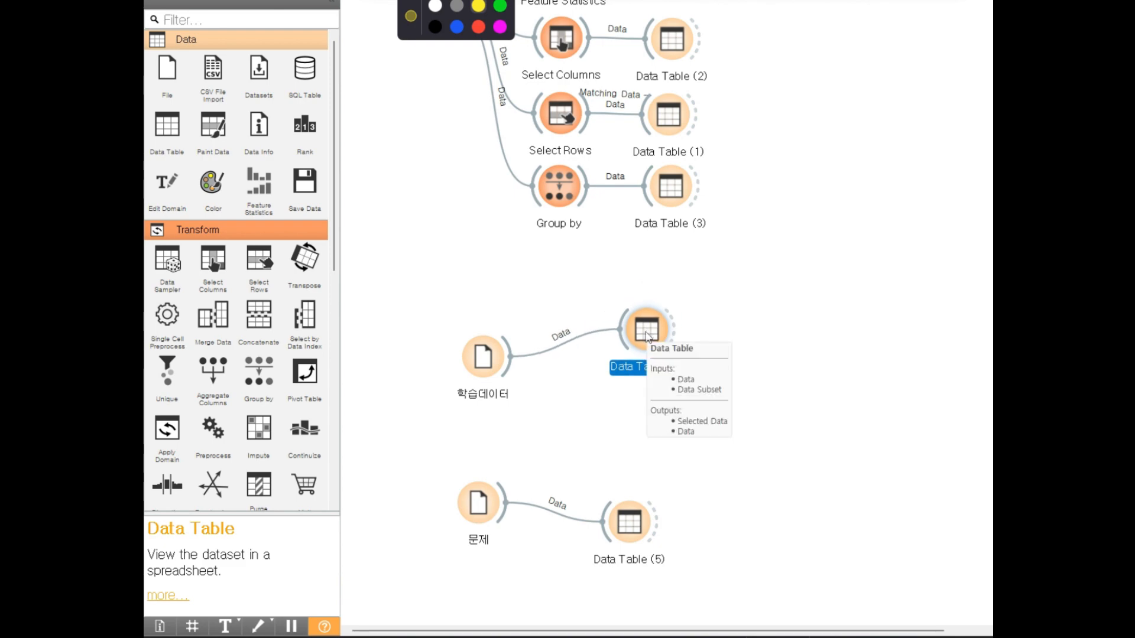
Step: Switch to Excel and, on the zoomed chart, trace from x = 2 to the lower data point and the trendline, marking both y values
{"action": "key", "text": "alt+Tab"}
{"action": "key", "text": "alt+Tab"}
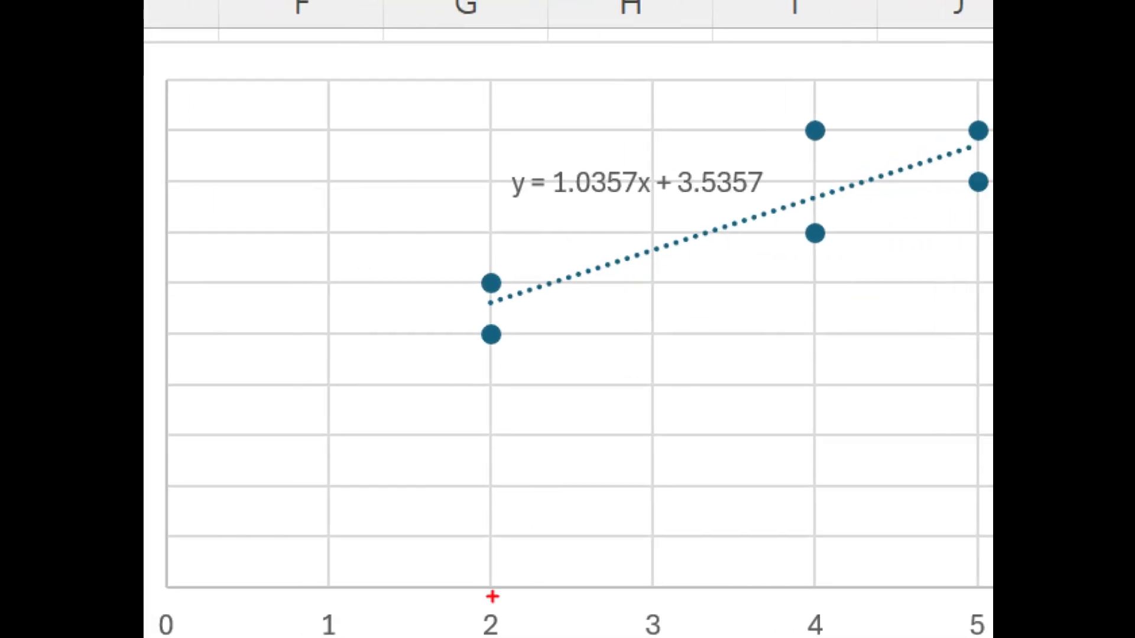
{"action": "mouse_move", "coordinate": [489, 593]}
{"action": "left_mouse_down"}
{"action": "mouse_move", "coordinate": [470, 606]}
{"action": "mouse_move", "coordinate": [481, 577]}
{"action": "mouse_move", "coordinate": [480, 591]}
{"action": "mouse_move", "coordinate": [484, 319]}
{"action": "mouse_move", "coordinate": [153, 327]}
{"action": "mouse_move", "coordinate": [168, 341]}
{"action": "mouse_move", "coordinate": [158, 340]}
{"action": "mouse_move", "coordinate": [193, 340]}
{"action": "left_mouse_up"}
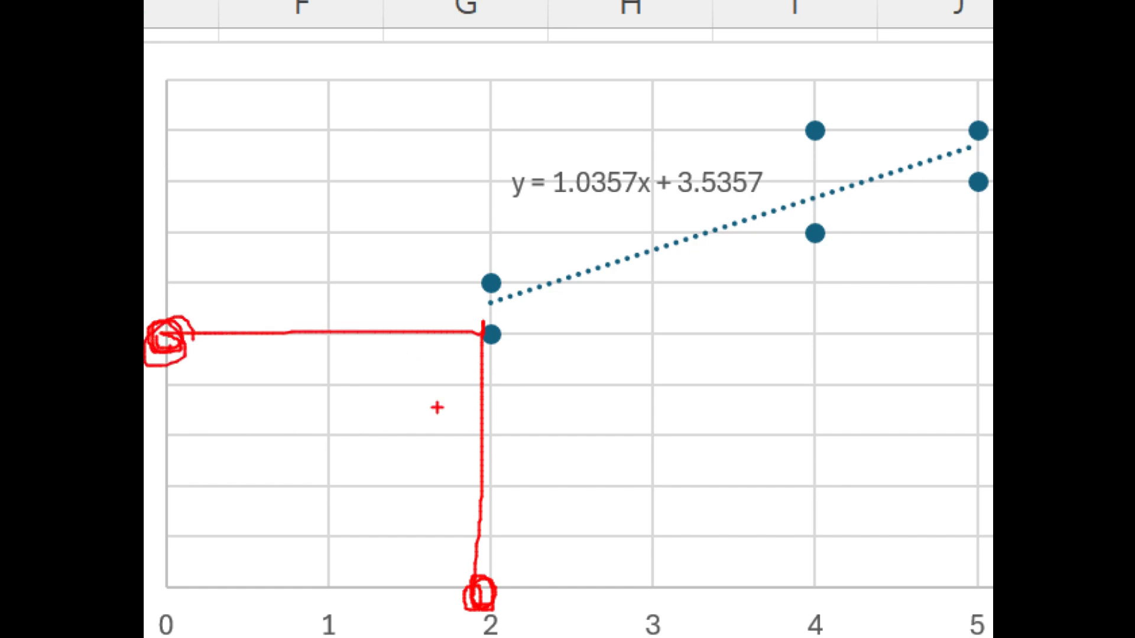
{"action": "mouse_move", "coordinate": [467, 597]}
{"action": "left_mouse_down"}
{"action": "mouse_move", "coordinate": [467, 397]}
{"action": "mouse_move", "coordinate": [490, 303]}
{"action": "mouse_move", "coordinate": [177, 308]}
{"action": "left_mouse_up"}
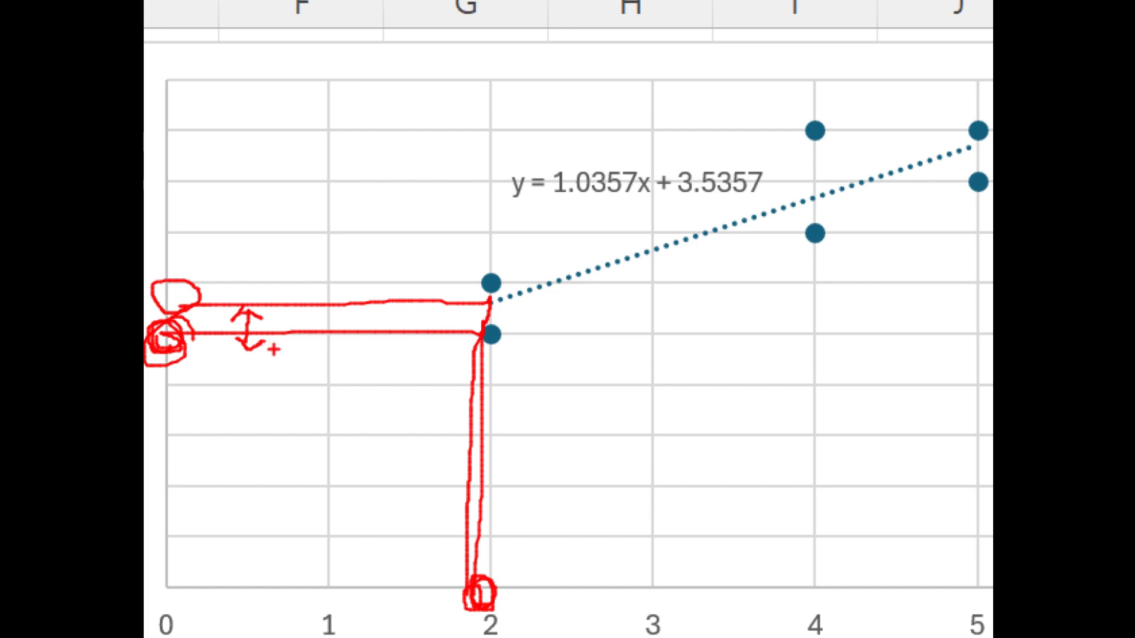
Step: Cross out the lower data point's y value, circle 2 and 3 on the x-axis, then exit annotation
{"action": "left_click_drag", "start_coordinate": [212, 310], "coordinate": [144, 408]}
{"action": "left_click_drag", "start_coordinate": [172, 317], "coordinate": [237, 405]}
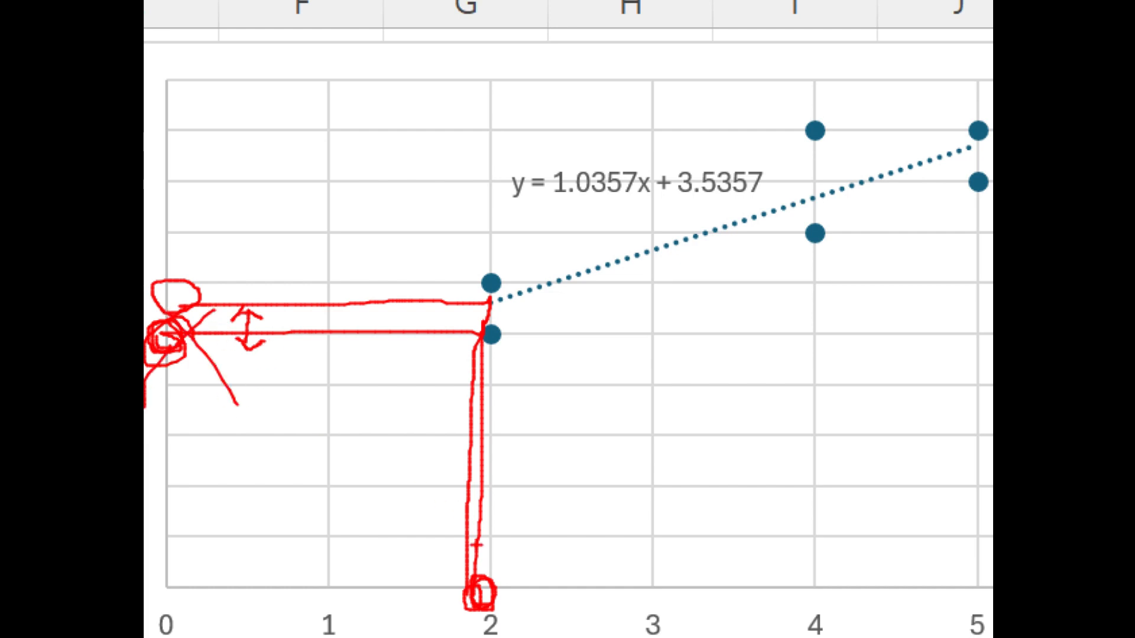
{"action": "mouse_move", "coordinate": [425, 636]}
{"action": "left_mouse_down"}
{"action": "mouse_move", "coordinate": [470, 574]}
{"action": "mouse_move", "coordinate": [511, 637]}
{"action": "left_mouse_up"}
{"action": "left_click_drag", "start_coordinate": [680, 637], "coordinate": [610, 637]}
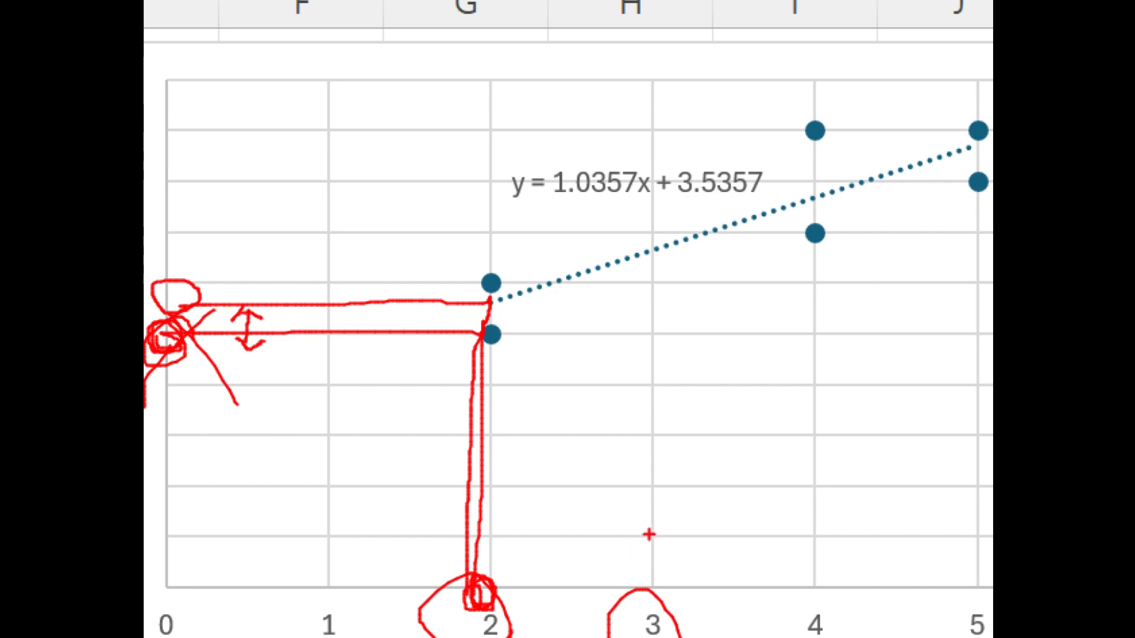
{"action": "key", "text": "Escape"}
{"action": "left_click", "coordinate": [467, 389]}
{"action": "left_click", "coordinate": [375, 353]}
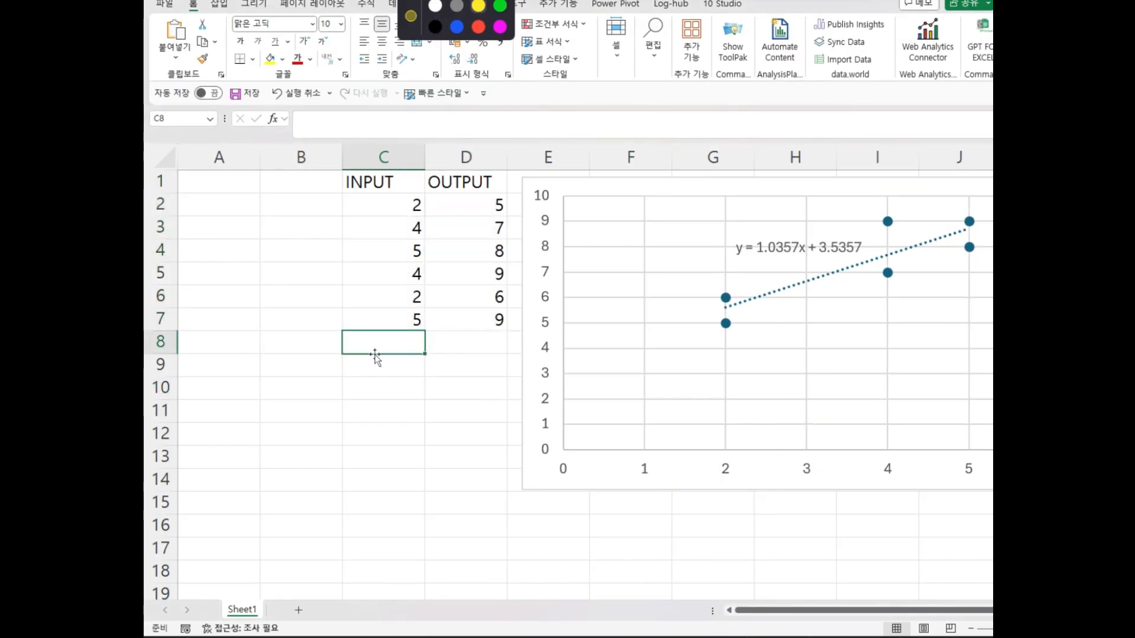
{"action": "left_click_drag", "start_coordinate": [390, 205], "coordinate": [443, 299]}
{"action": "left_click", "coordinate": [404, 335]}
{"action": "left_click_drag", "start_coordinate": [460, 190], "coordinate": [452, 414]}
Step: Replace the OUTPUT header in D1 with 이직 and the INPUT header in C1 with 특정변수
{"action": "left_click", "coordinate": [453, 184]}
{"action": "type", "text": "DL"}
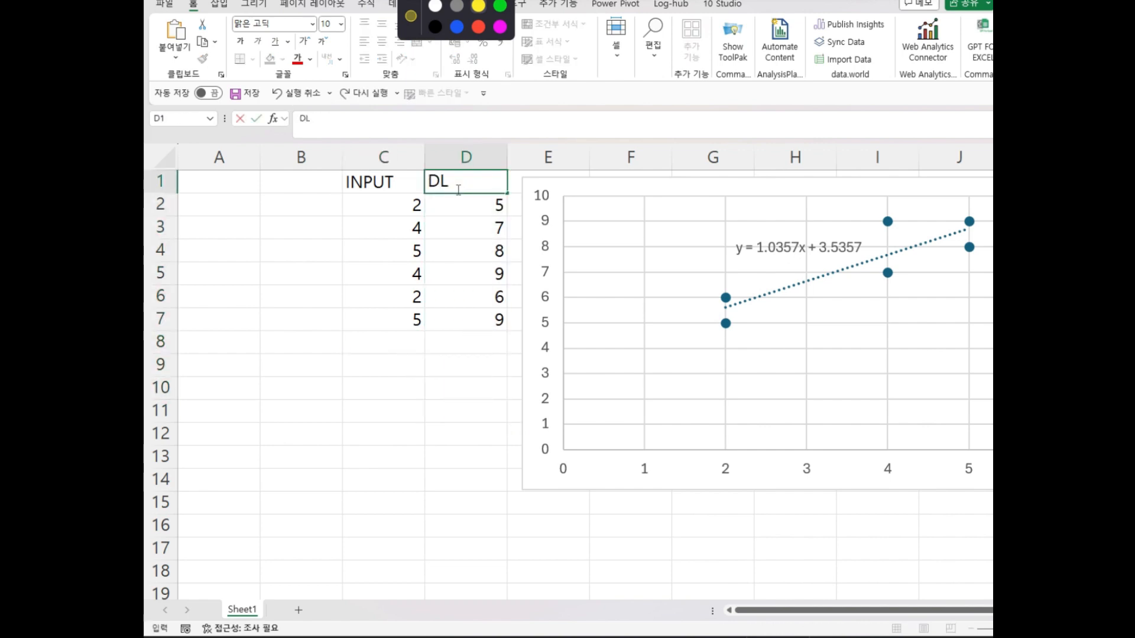
{"action": "key", "text": "BackSpace"}
{"action": "key", "text": "BackSpace"}
{"action": "type", "text": "이직"}
{"action": "key", "text": "Left"}
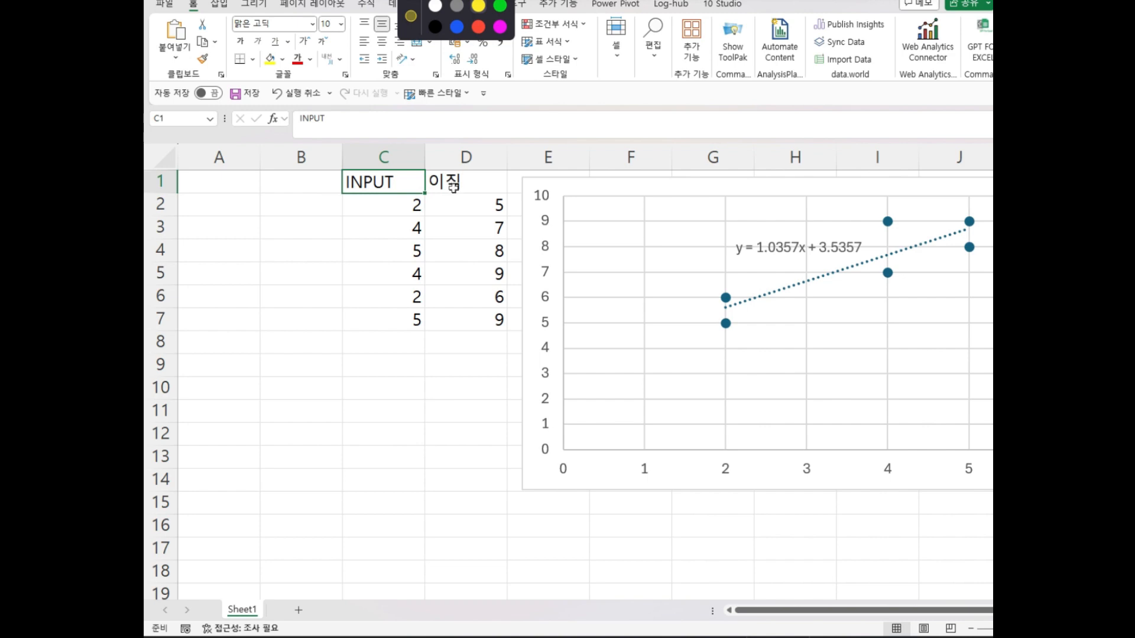
{"action": "type", "text": "특정변수"}
{"action": "key", "text": "Return"}
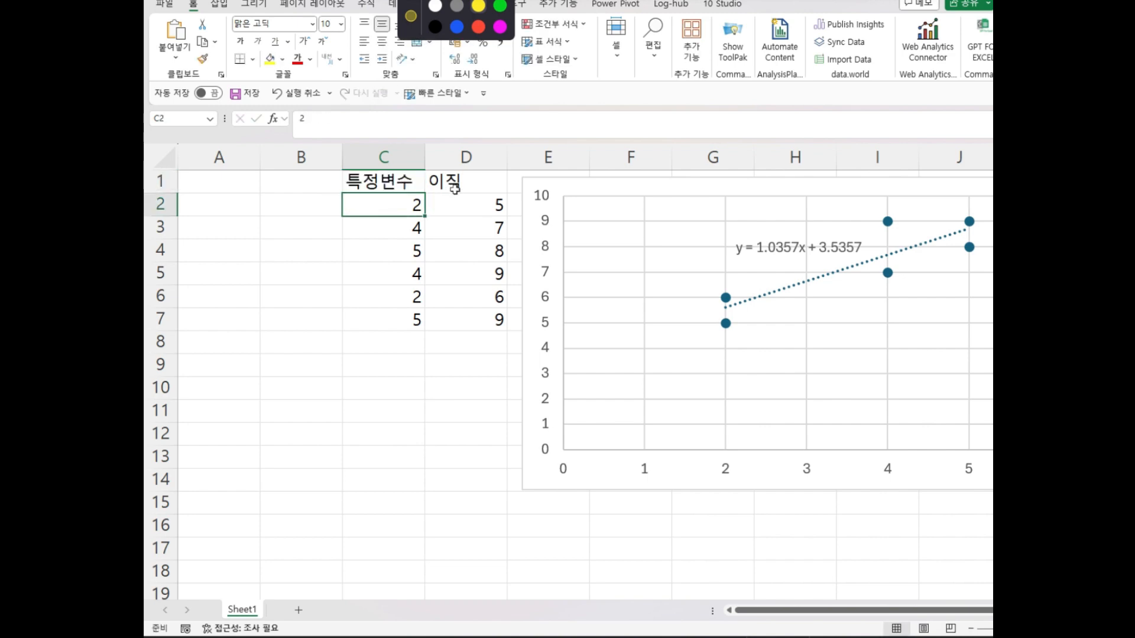
Step: Change the header in D1 to 이직점수
{"action": "left_click_drag", "start_coordinate": [455, 203], "coordinate": [467, 321]}
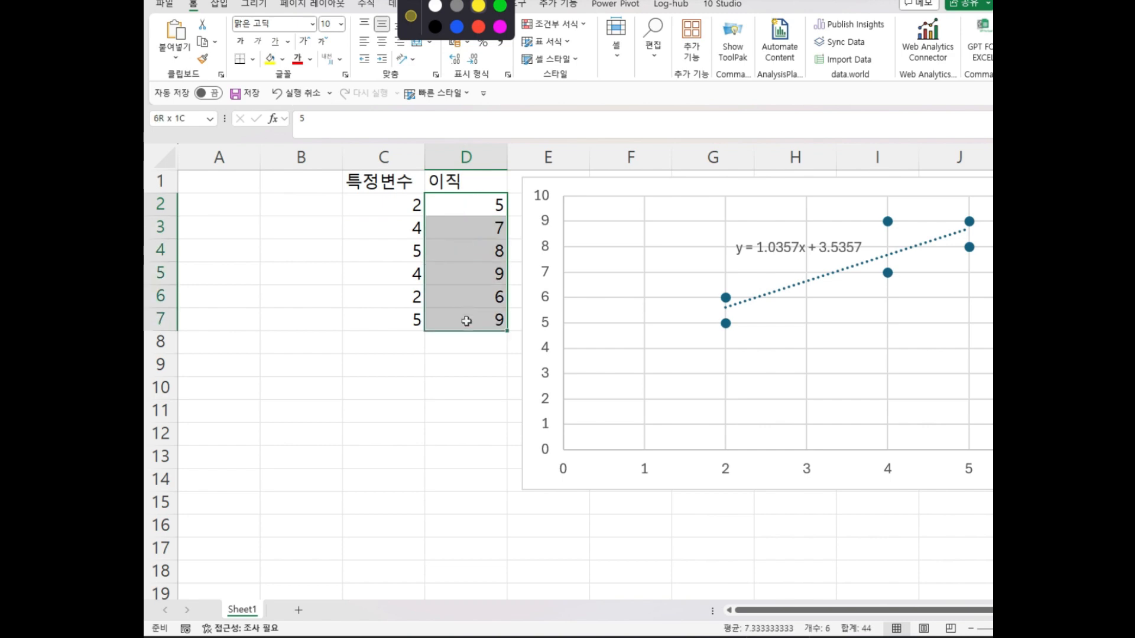
{"action": "left_click", "coordinate": [460, 276]}
{"action": "left_click", "coordinate": [455, 201]}
{"action": "left_click", "coordinate": [476, 181]}
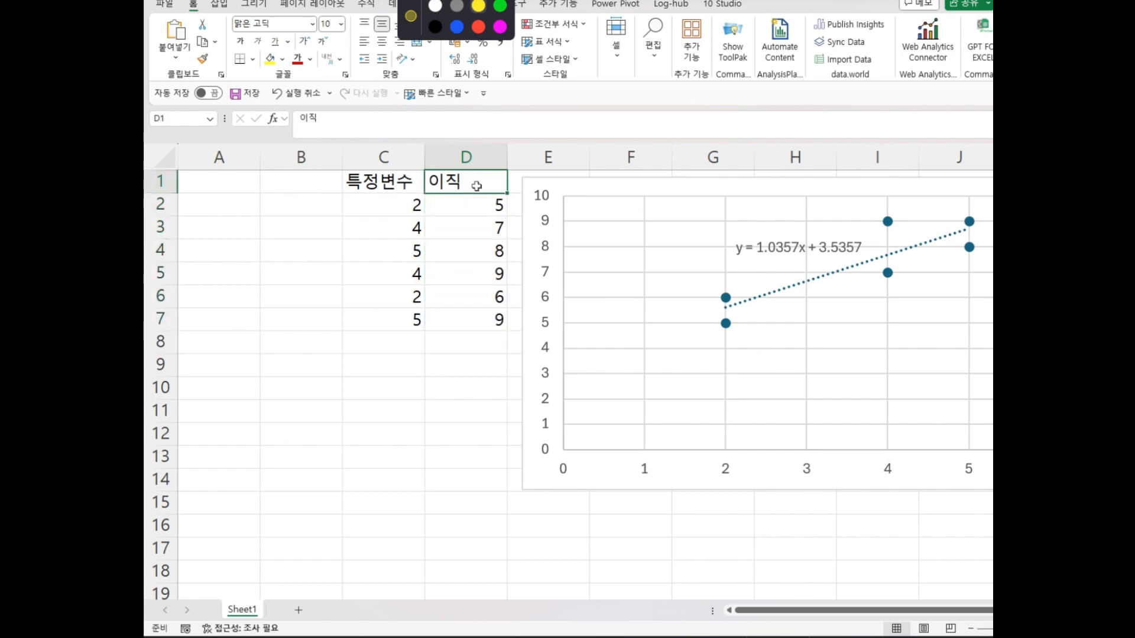
{"action": "type", "text": "이직점수"}
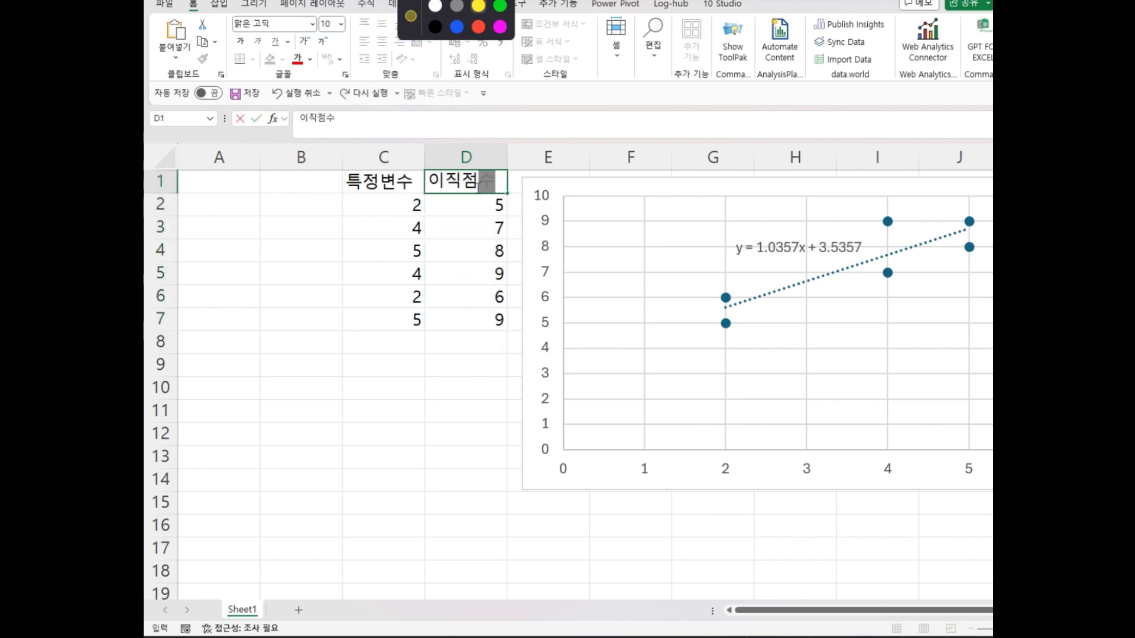
{"action": "key", "text": "Return"}
Step: Examine how the 특정변수 values pair with the 이직점수 values in rows 2 and 3, ending at the empty cell C8
{"action": "left_click", "coordinate": [396, 210]}
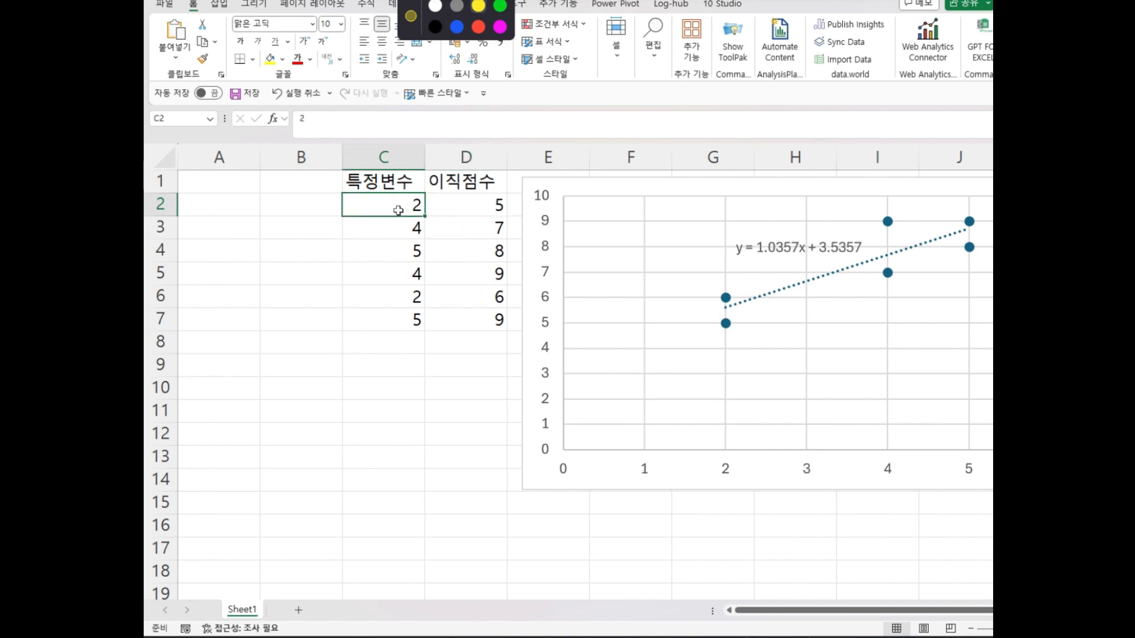
{"action": "left_click", "coordinate": [481, 218]}
{"action": "left_click", "coordinate": [485, 207]}
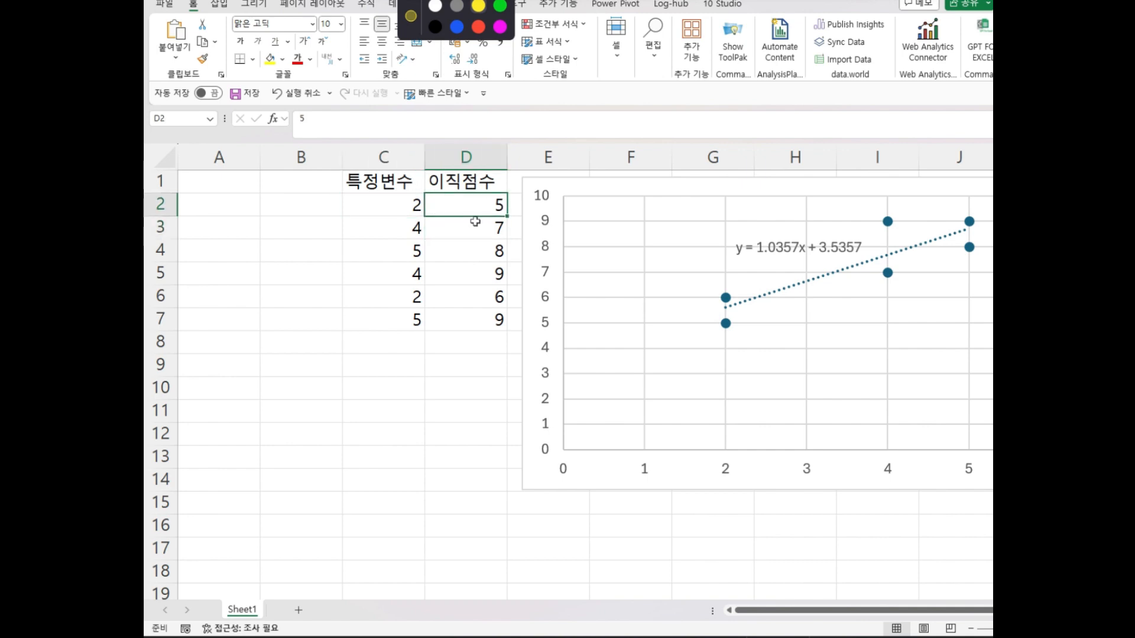
{"action": "left_click", "coordinate": [414, 229]}
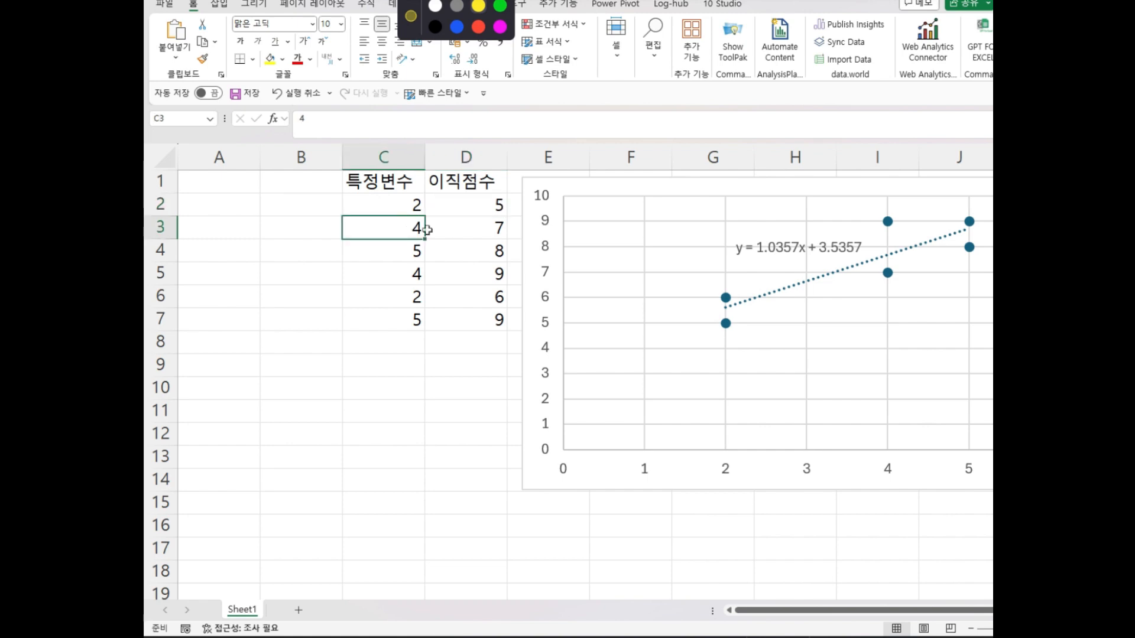
{"action": "left_click", "coordinate": [453, 229]}
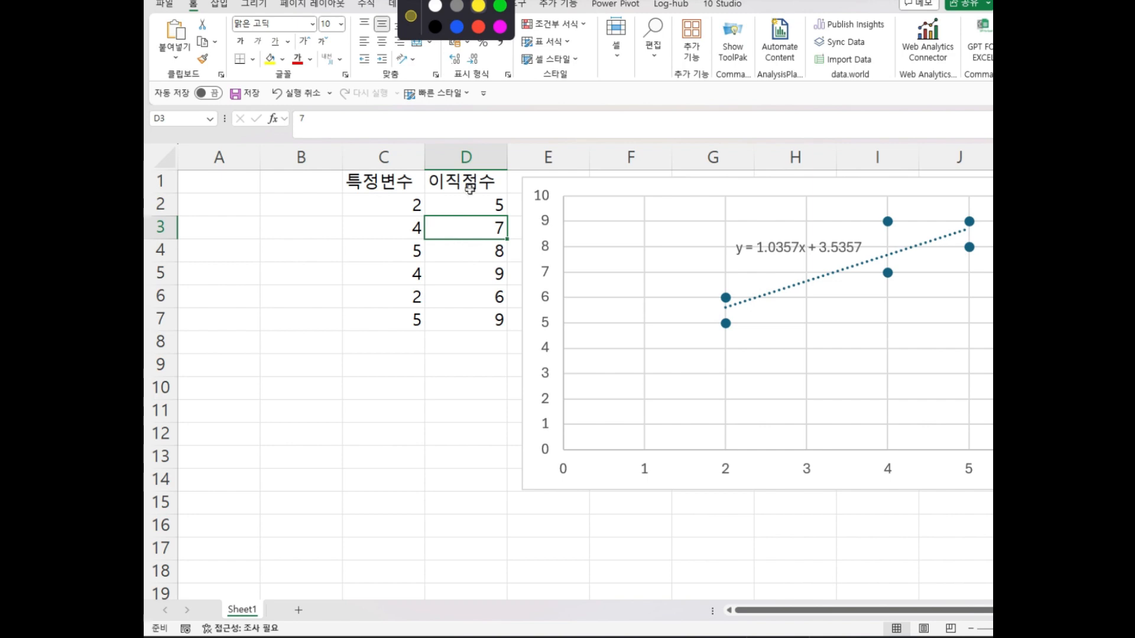
{"action": "left_click_drag", "start_coordinate": [419, 235], "coordinate": [448, 231]}
{"action": "left_click", "coordinate": [404, 278]}
{"action": "left_click", "coordinate": [391, 345]}
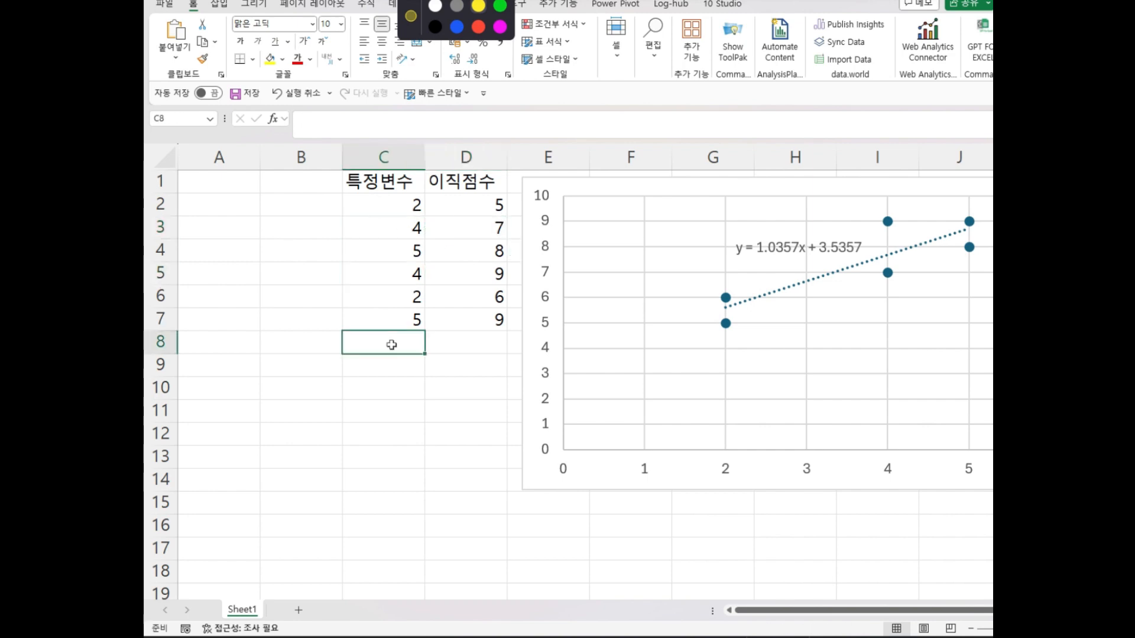
Step: Switch to Orange, open Data Table (5) to review its 이직 column, and close the table
{"action": "key", "text": "alt+Tab"}
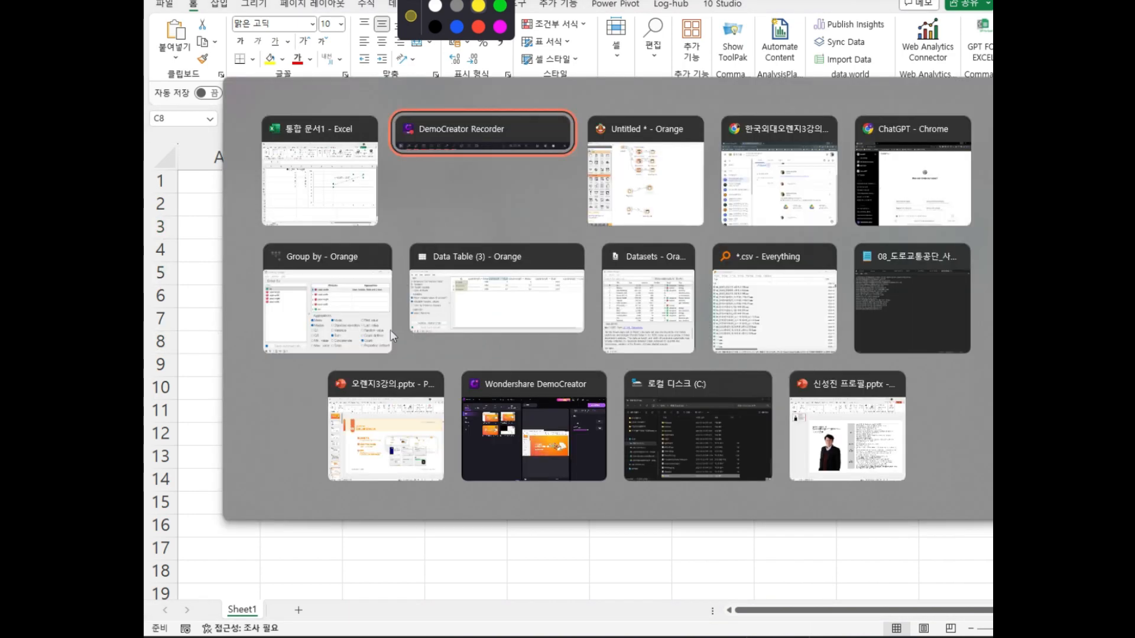
{"action": "double_click", "coordinate": [628, 522]}
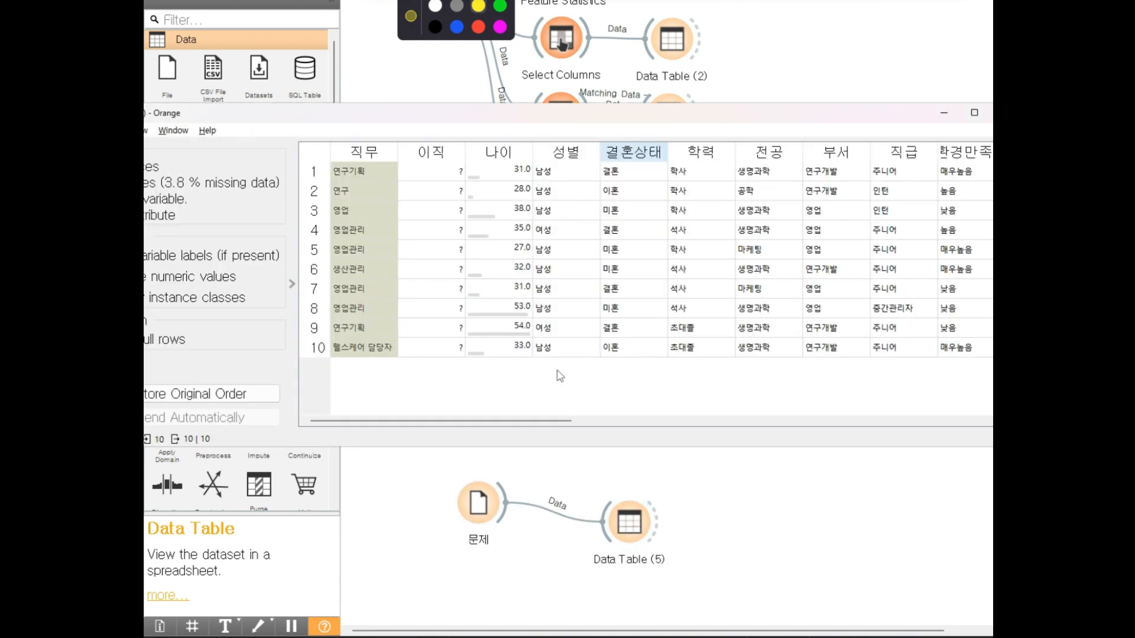
{"action": "left_click", "coordinate": [452, 155]}
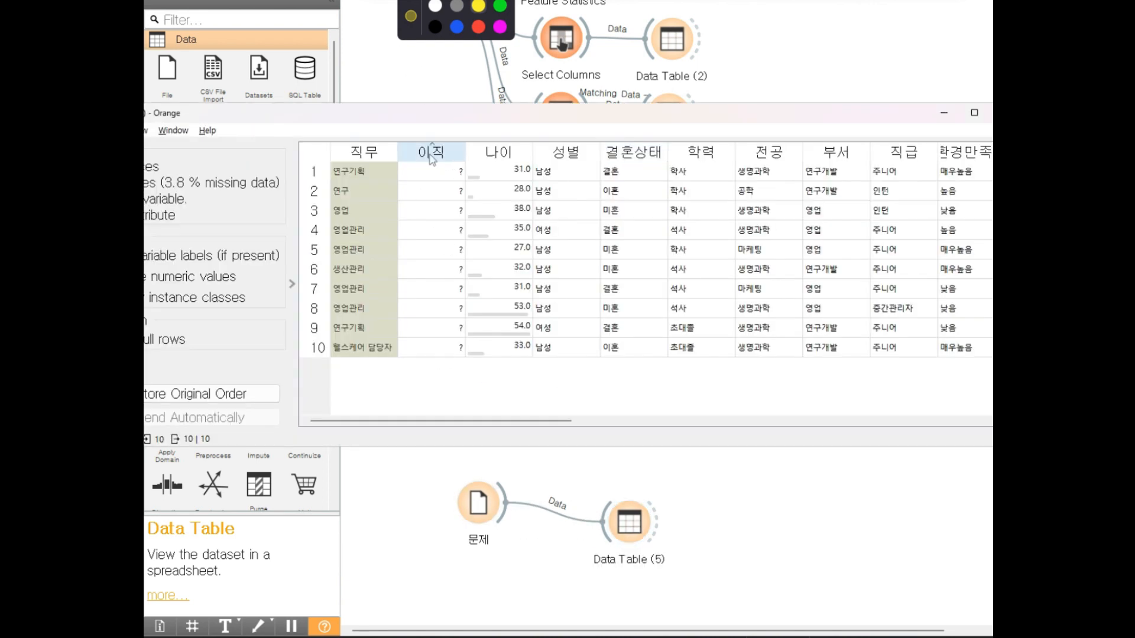
{"action": "left_click", "coordinate": [1004, 113]}
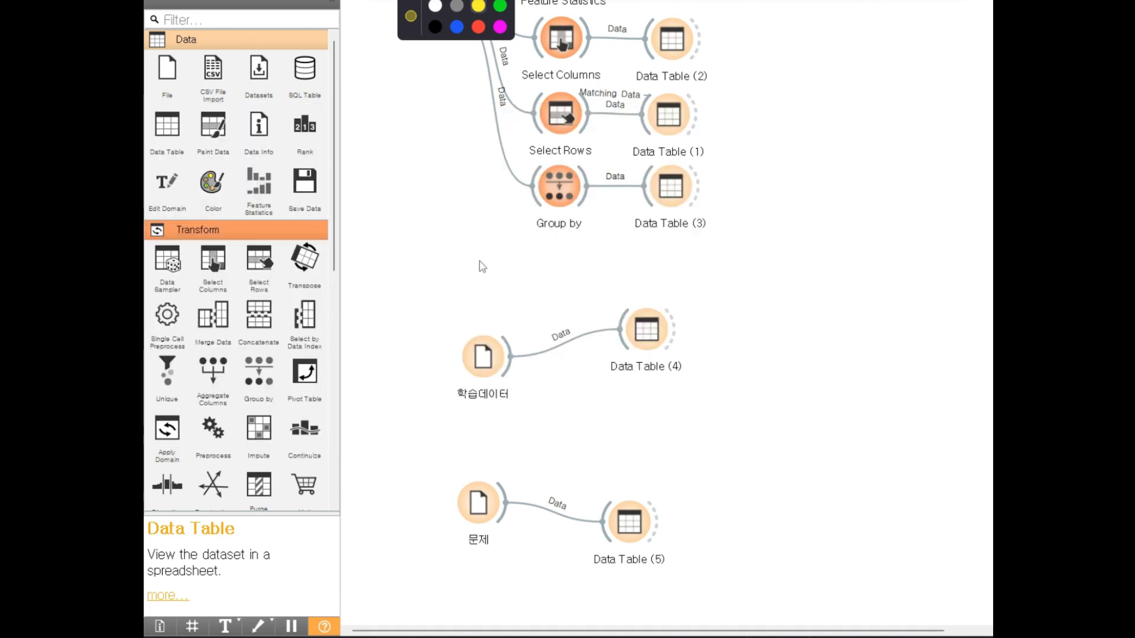
Step: Switch to the Excel sheet and enter 3, 4, 4, 5, 3 and 2 under 특정변수 in C8:C13
{"action": "key", "text": "alt+Tab"}
{"action": "type", "text": "3"}
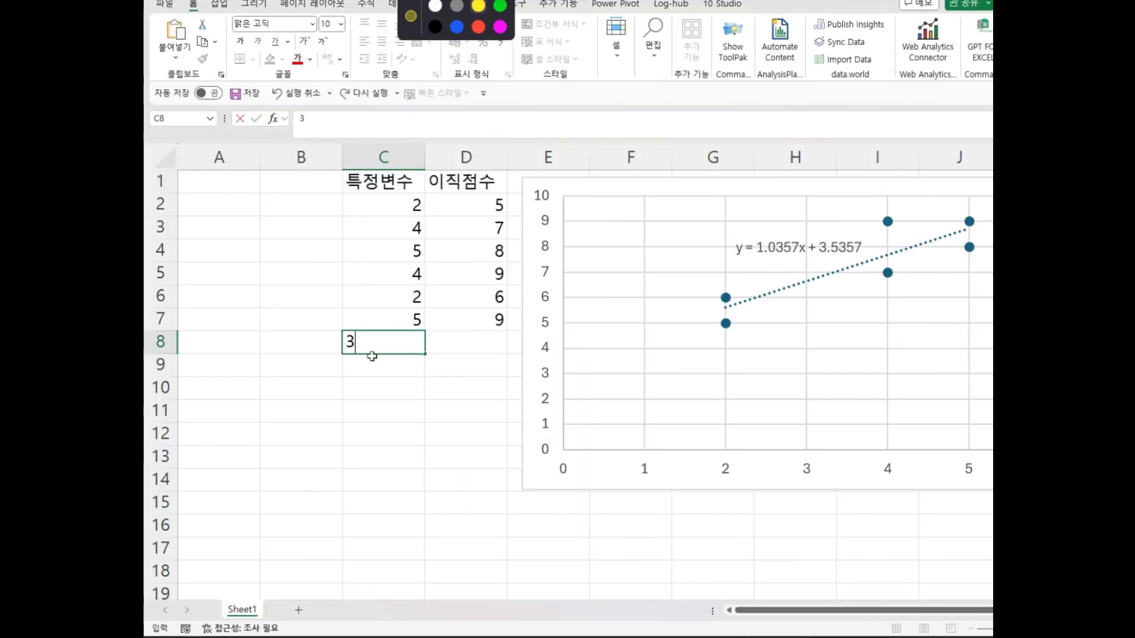
{"action": "key", "text": "Return"}
{"action": "type", "text": "4"}
{"action": "key", "text": "Return"}
{"action": "type", "text": "4"}
{"action": "key", "text": "Return"}
{"action": "type", "text": "5"}
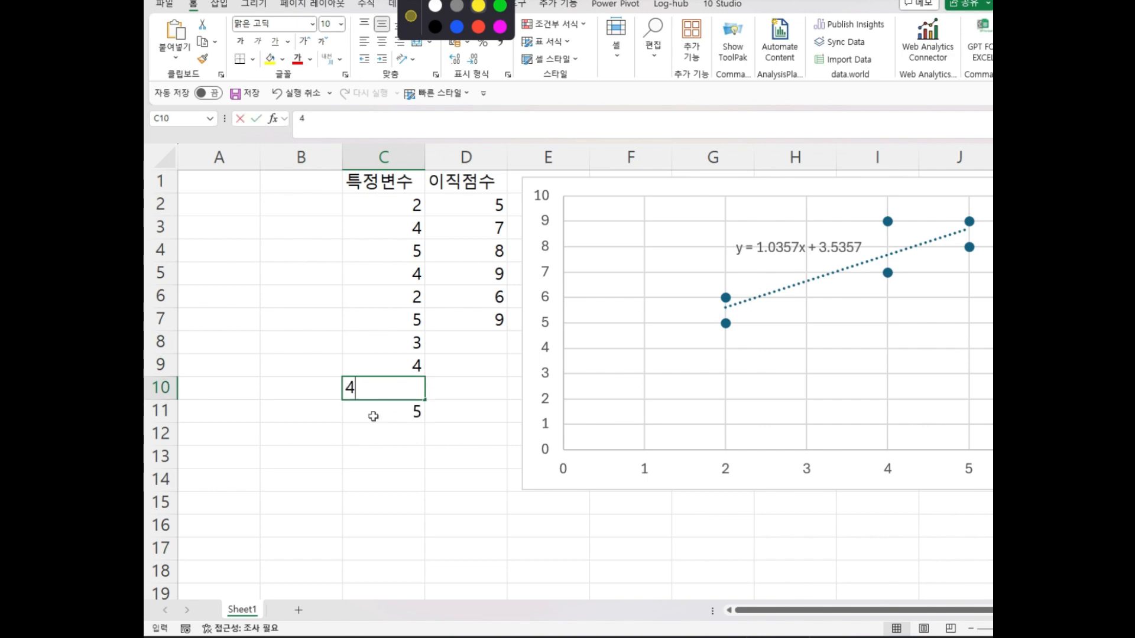
{"action": "key", "text": "Return"}
{"action": "type", "text": "3"}
{"action": "key", "text": "Return"}
{"action": "type", "text": "2"}
Step: Mark the unknown 이직점수 values in D8:D13 with question marks
{"action": "left_click", "coordinate": [463, 357]}
{"action": "left_click_drag", "start_coordinate": [463, 340], "coordinate": [460, 446]}
{"action": "left_click", "coordinate": [479, 333]}
{"action": "type", "text": "?"}
{"action": "key", "text": "Return"}
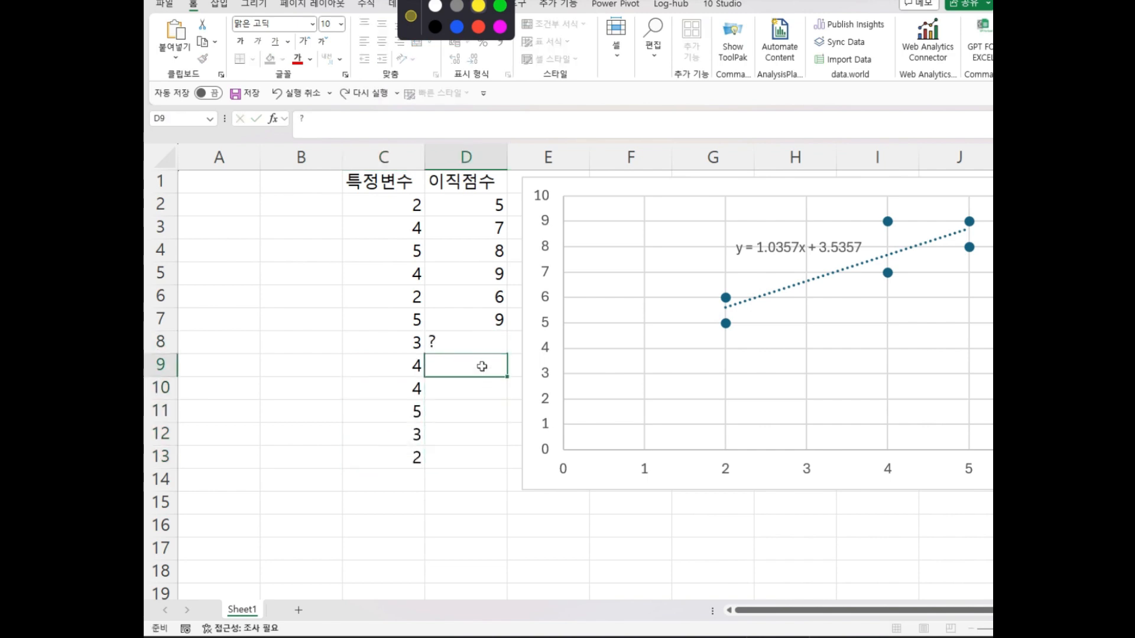
{"action": "type", "text": "?"}
{"action": "key", "text": "Return"}
{"action": "type", "text": "?"}
{"action": "key", "text": "Return"}
{"action": "type", "text": "?"}
{"action": "key", "text": "Return"}
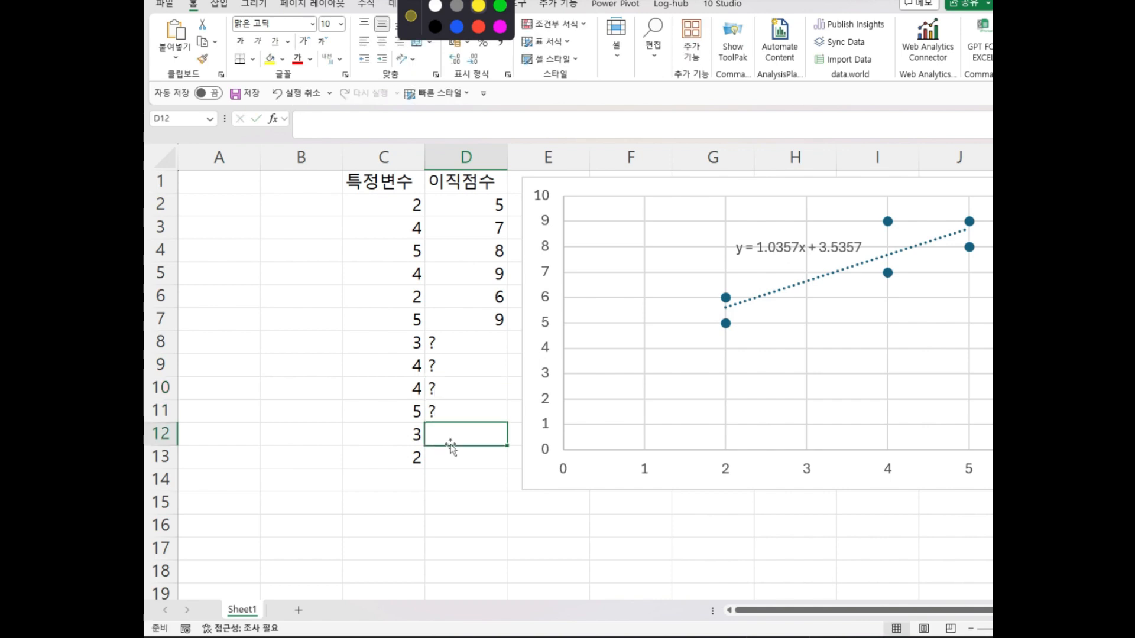
{"action": "type", "text": "?"}
{"action": "key", "text": "Return"}
{"action": "type", "text": "?"}
Step: Examine the unanswered rows C8:D13 alongside the known training rows C2:D7 and the trendline
{"action": "left_click_drag", "start_coordinate": [384, 343], "coordinate": [454, 456]}
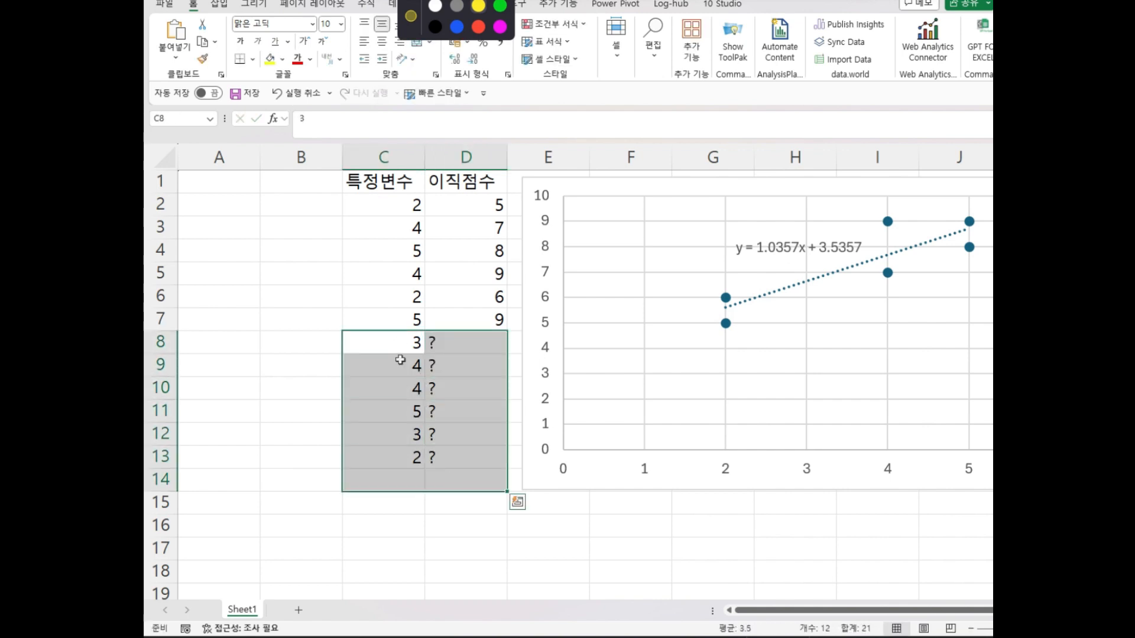
{"action": "left_click_drag", "start_coordinate": [398, 348], "coordinate": [398, 464]}
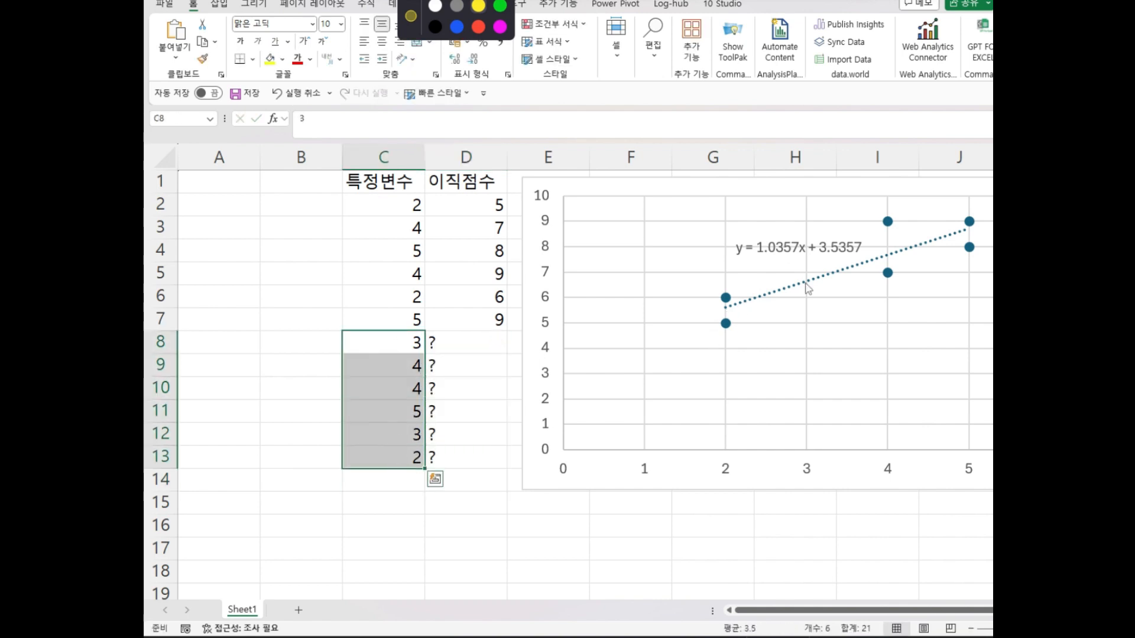
{"action": "left_click", "coordinate": [483, 328]}
{"action": "left_click_drag", "start_coordinate": [477, 336], "coordinate": [471, 454]}
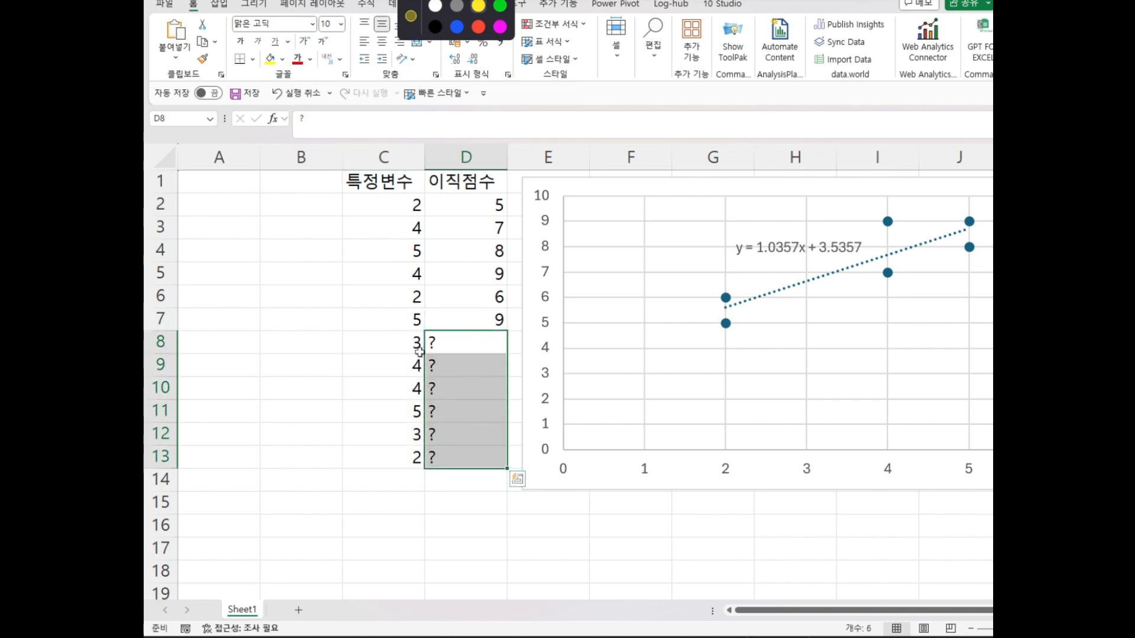
{"action": "left_click_drag", "start_coordinate": [374, 204], "coordinate": [514, 303]}
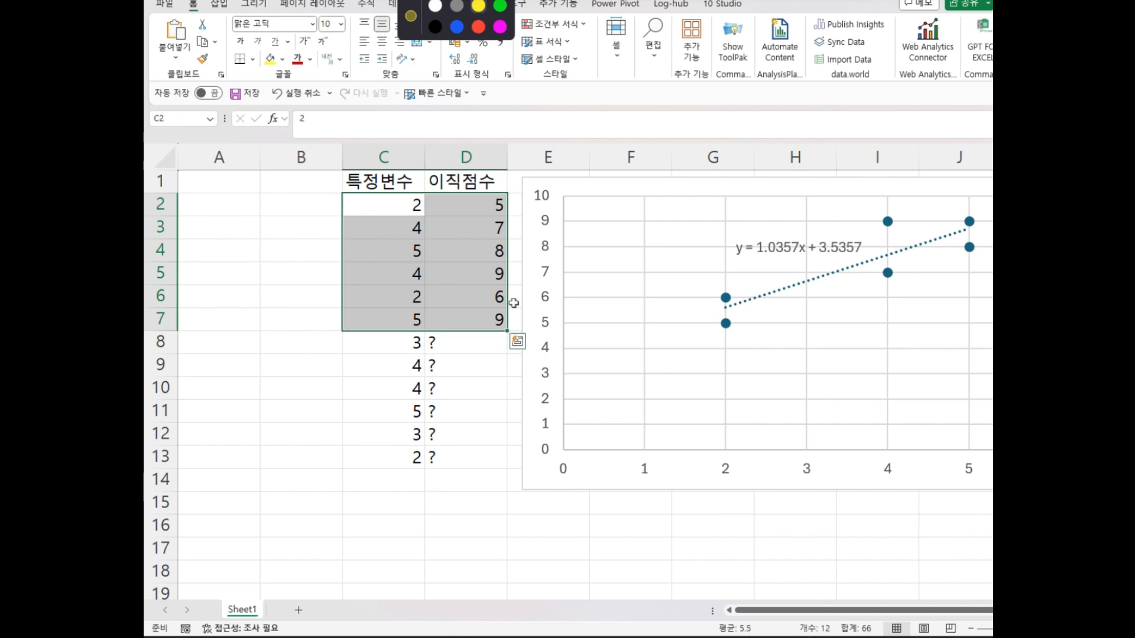
{"action": "left_click", "coordinate": [427, 232]}
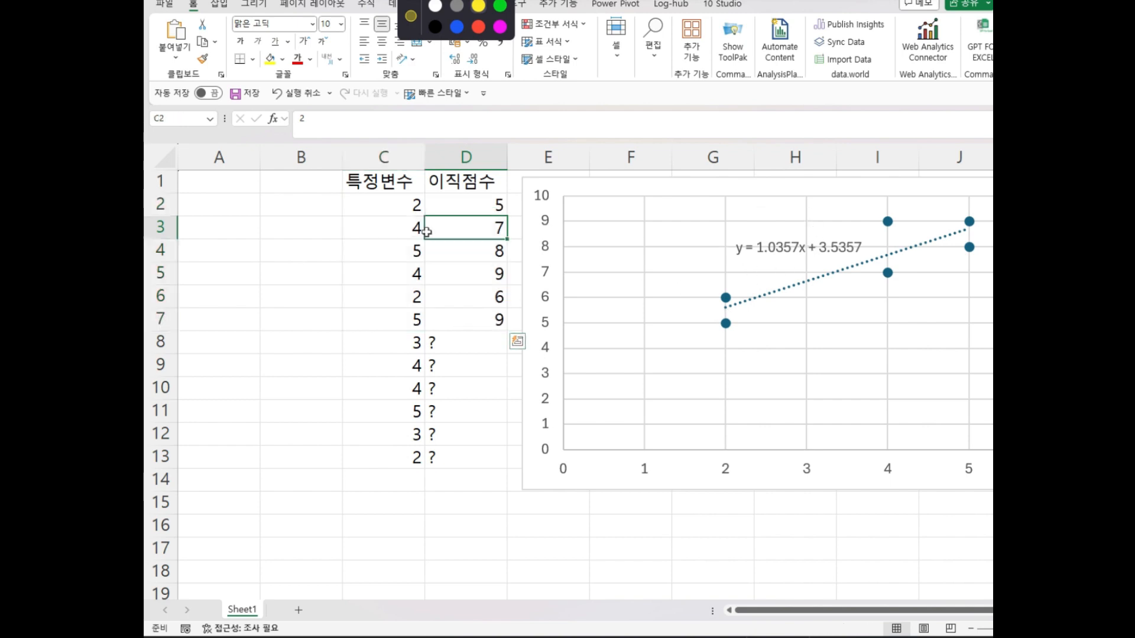
{"action": "left_click", "coordinate": [397, 207]}
Step: Add 특정변수 and 이직점수 pairs 4 and 6, 3 and 5, and 3 and 5 in rows 14 to 16
{"action": "left_click", "coordinate": [390, 485]}
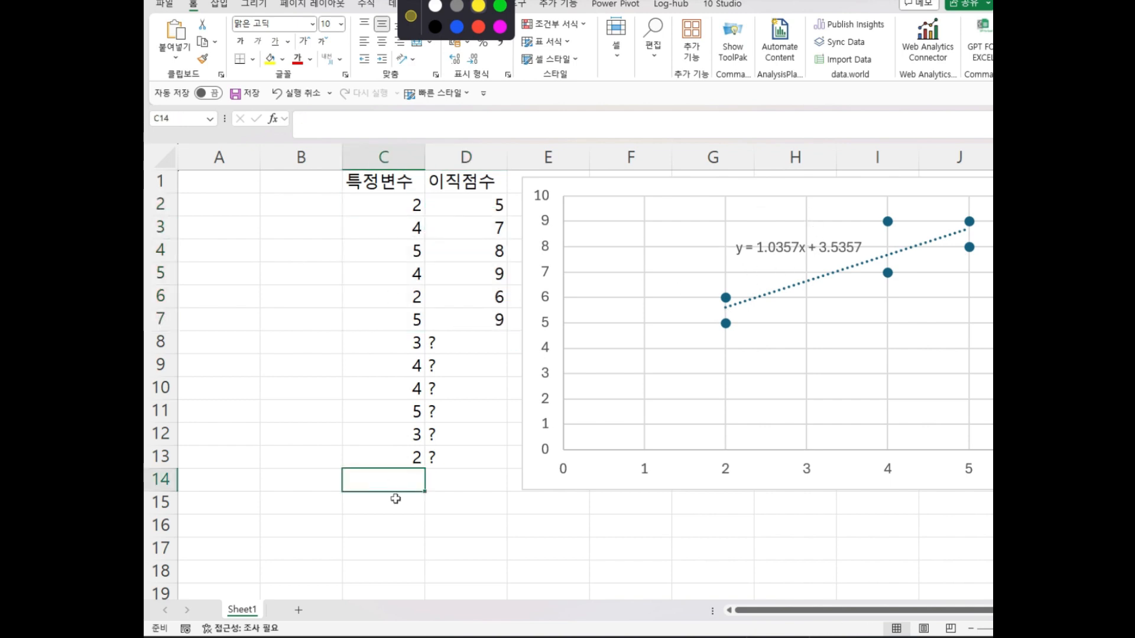
{"action": "type", "text": "4"}
{"action": "key", "text": "Tab"}
{"action": "type", "text": "6"}
{"action": "key", "text": "Return"}
{"action": "type", "text": "3"}
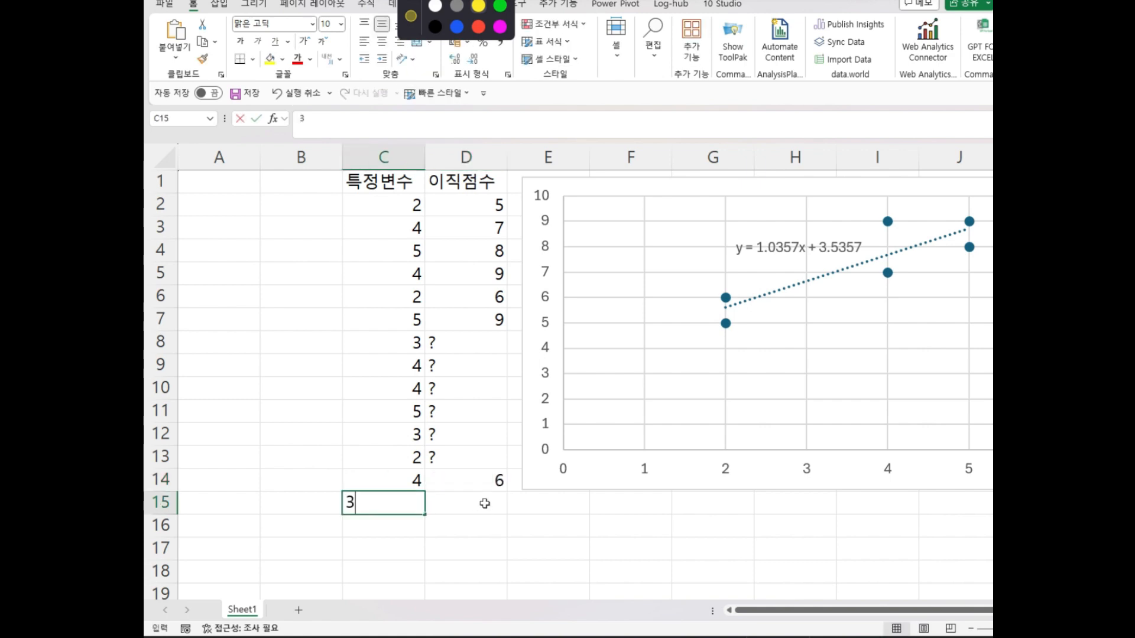
{"action": "key", "text": "Tab"}
{"action": "type", "text": "5"}
{"action": "key", "text": "Return"}
{"action": "type", "text": "3"}
{"action": "key", "text": "Tab"}
{"action": "type", "text": "5"}
{"action": "key", "text": "Return"}
Step: Enter the pairs 3 and 6 in row 17 and 3 and 5 in row 18
{"action": "type", "text": "3"}
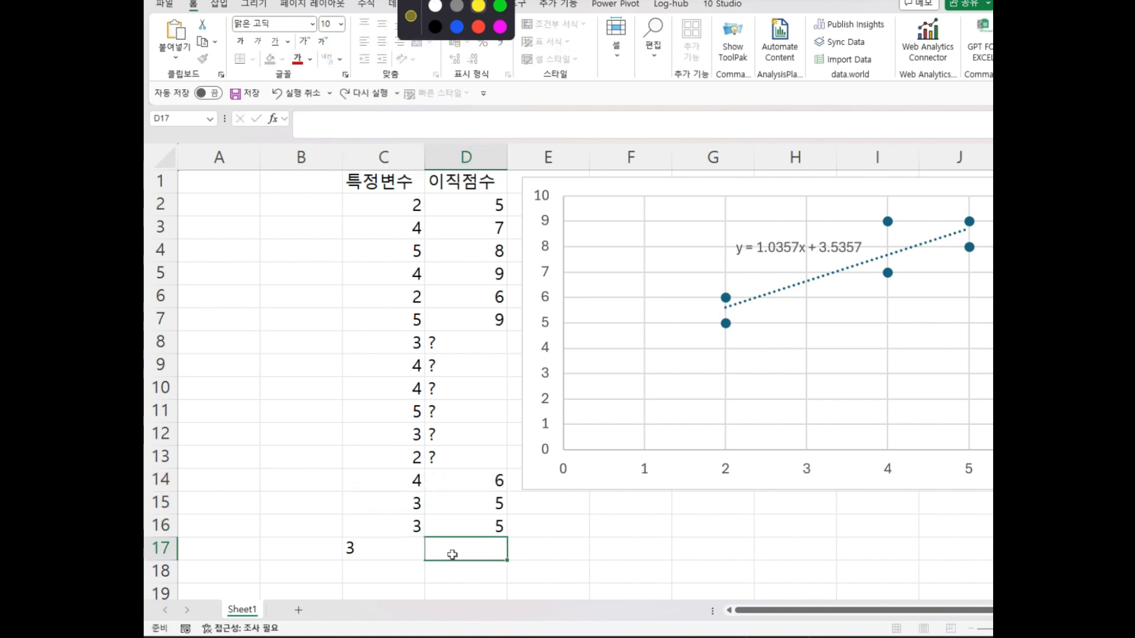
{"action": "type", "text": "6"}
{"action": "key", "text": "Return"}
{"action": "type", "text": "3"}
{"action": "key", "text": "Tab"}
{"action": "type", "text": "5"}
{"action": "left_click", "coordinate": [355, 503]}
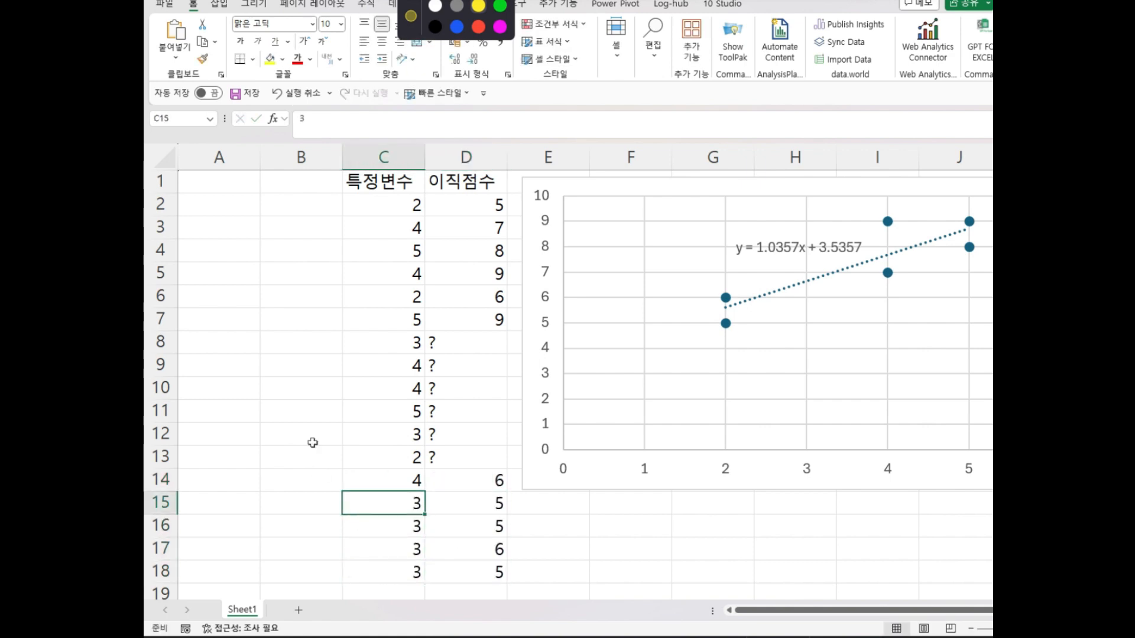
Step: Compare the row blocks C2:D7 and C14:D18, and move the trendline chart clear of column E
{"action": "left_click_drag", "start_coordinate": [408, 207], "coordinate": [460, 314]}
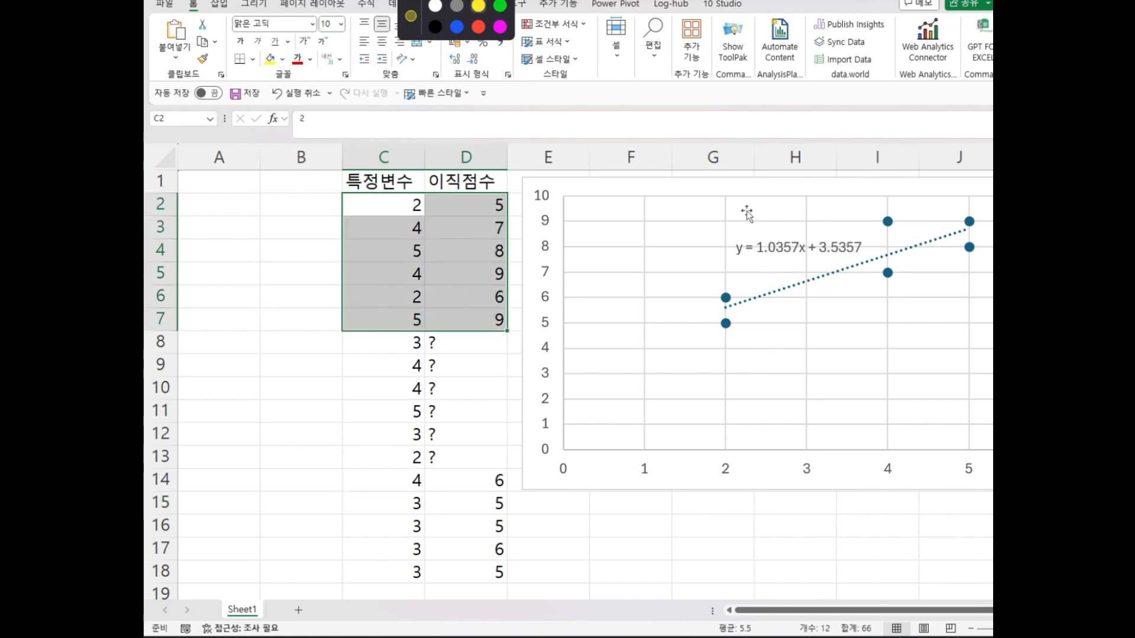
{"action": "left_click_drag", "start_coordinate": [417, 482], "coordinate": [469, 577]}
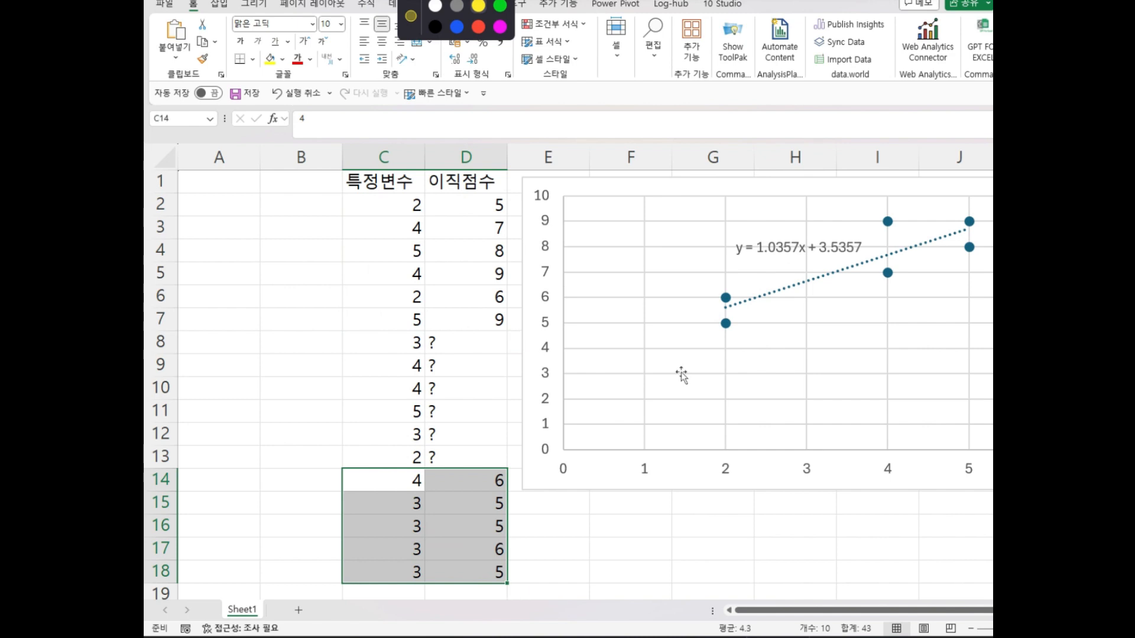
{"action": "left_click_drag", "start_coordinate": [529, 364], "coordinate": [596, 358]}
{"action": "left_click", "coordinate": [394, 486]}
{"action": "left_click_drag", "start_coordinate": [394, 486], "coordinate": [400, 575]}
Step: Calculate the trendline prediction in E14 with =C14*1.0357+3.5357 and fill the formula down to E18
{"action": "left_click", "coordinate": [536, 478]}
{"action": "type", "text": "="}
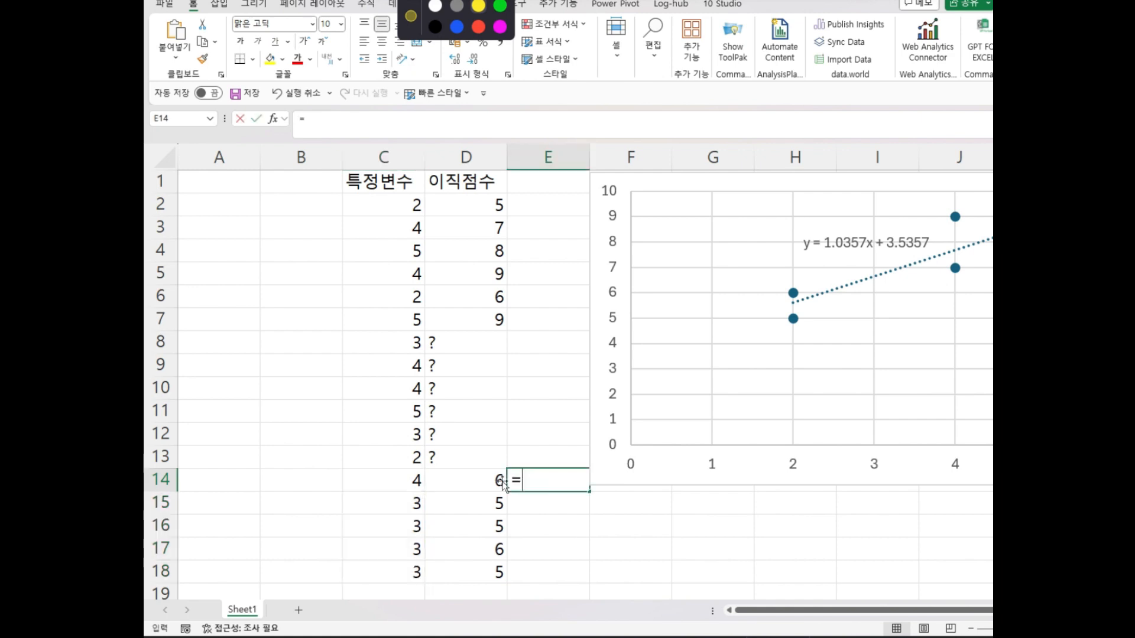
{"action": "left_click", "coordinate": [390, 480]}
{"action": "type", "text": "14*"}
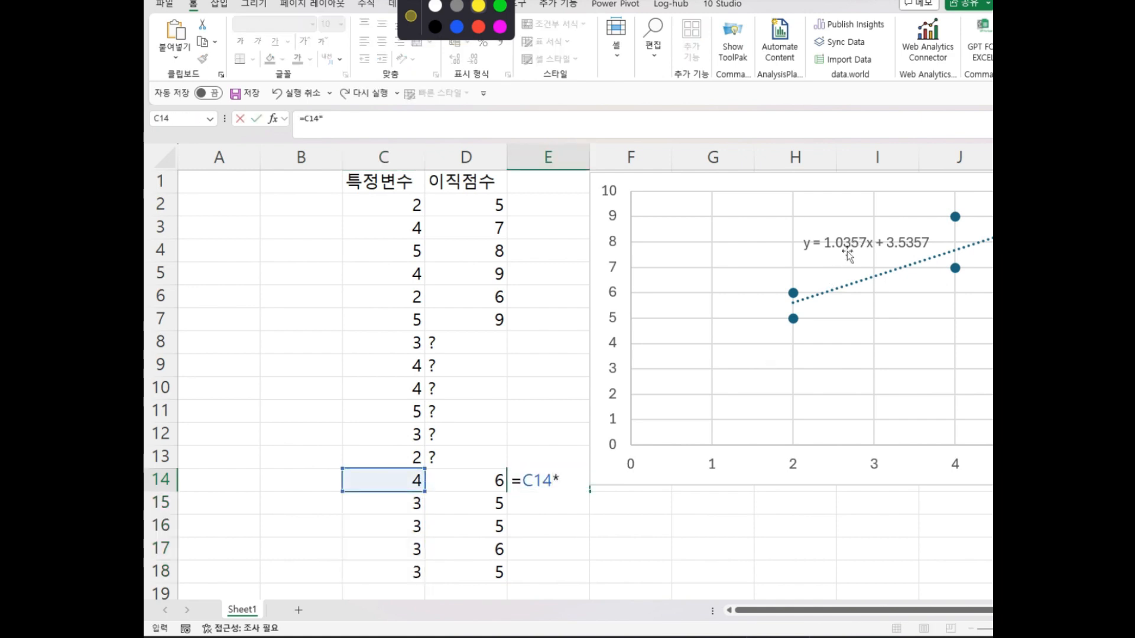
{"action": "type", "text": "1.0357"}
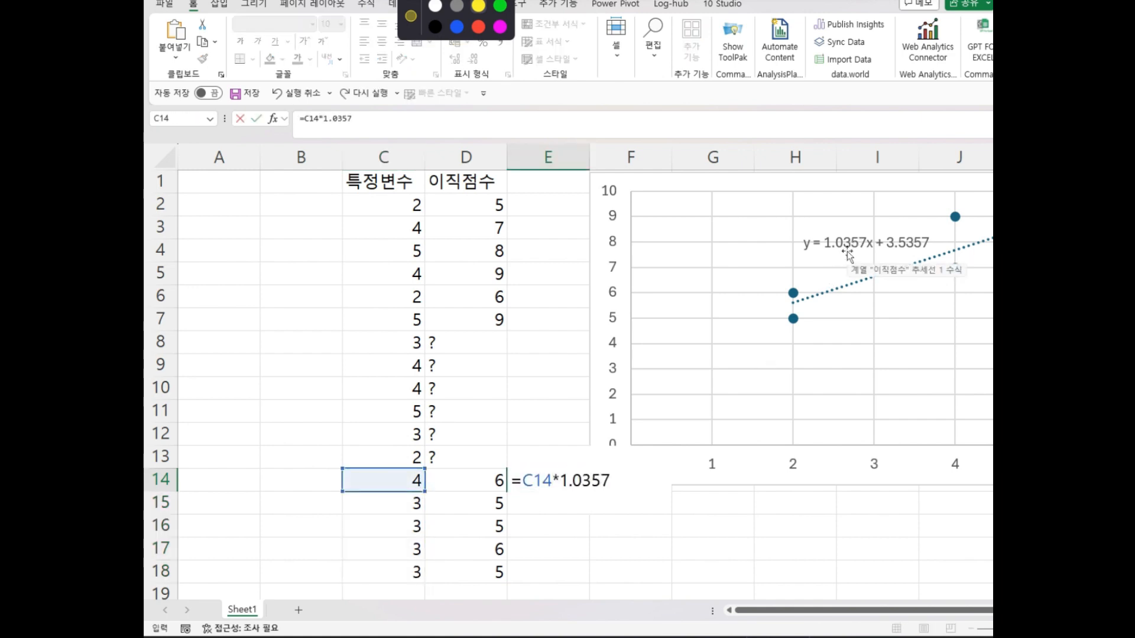
{"action": "type", "text": "+"}
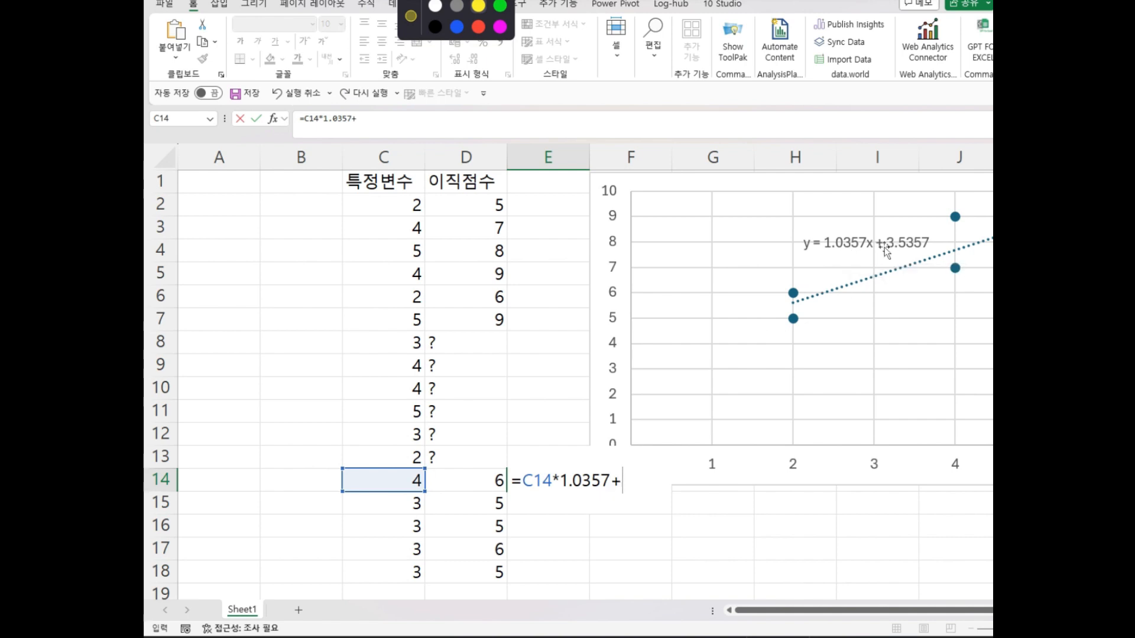
{"action": "type", "text": "3."}
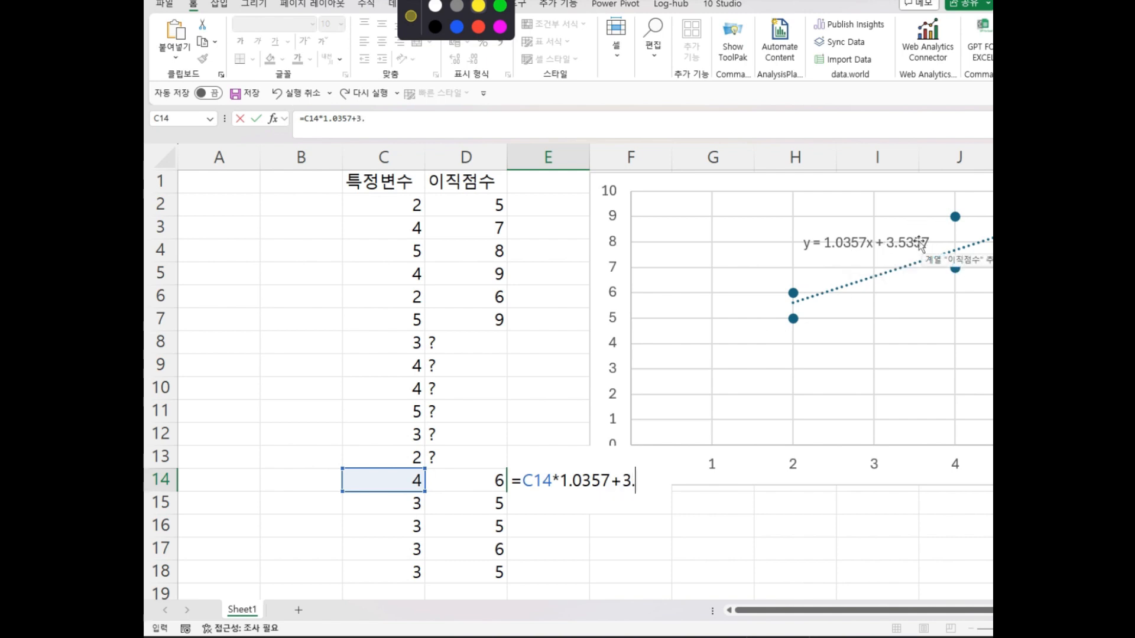
{"action": "type", "text": "53"}
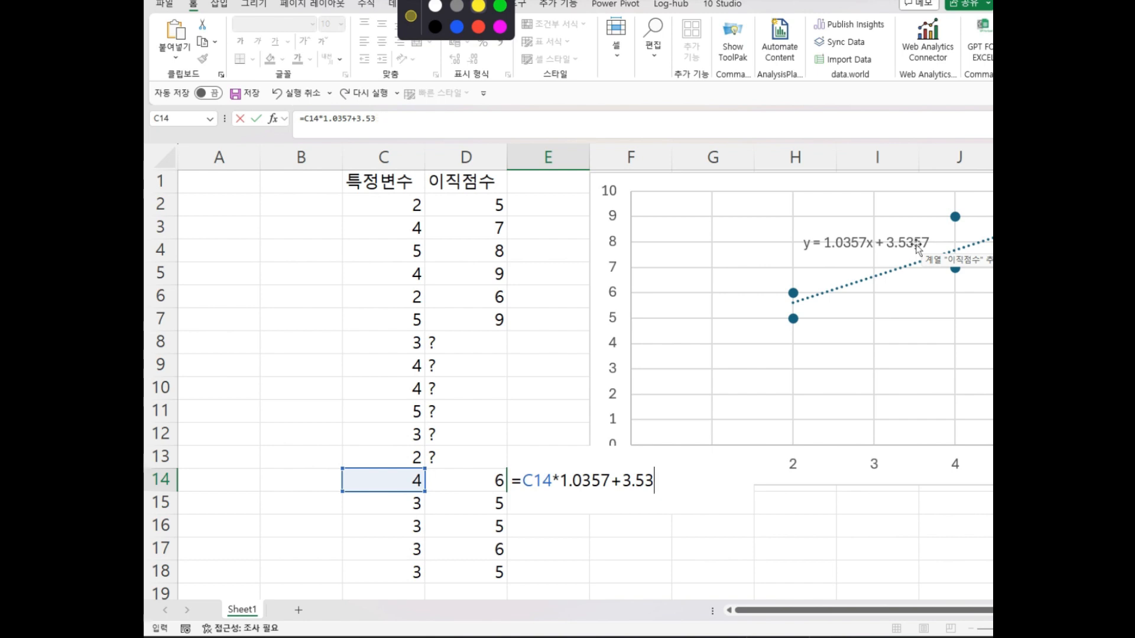
{"action": "type", "text": "6557"}
{"action": "key", "text": "Return"}
{"action": "left_click", "coordinate": [578, 483]}
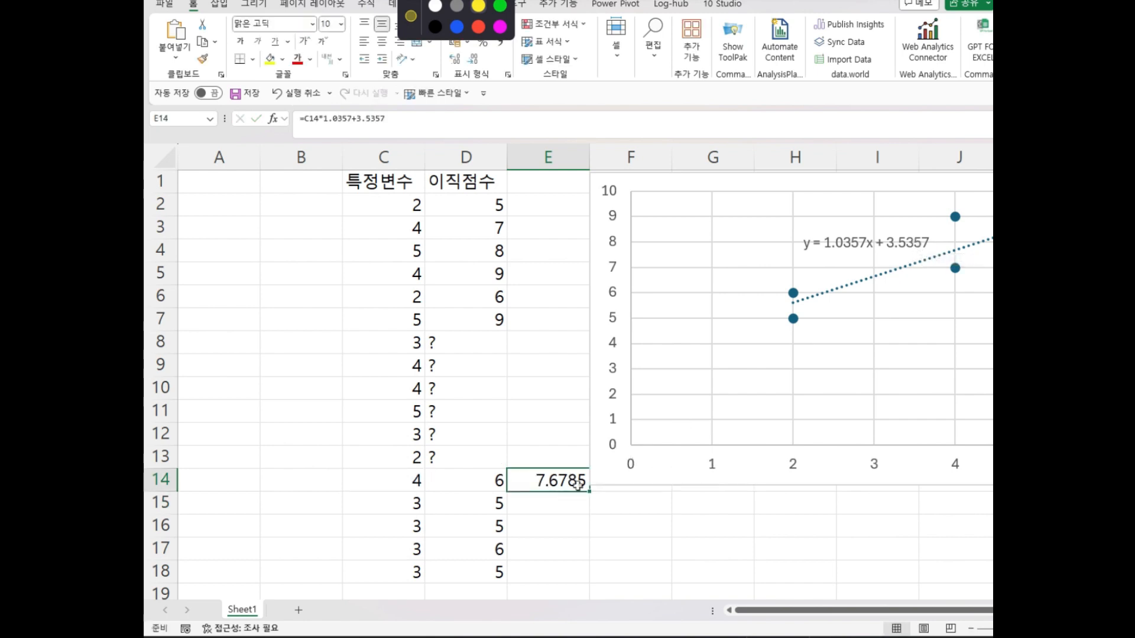
{"action": "left_click_drag", "start_coordinate": [588, 490], "coordinate": [586, 577]}
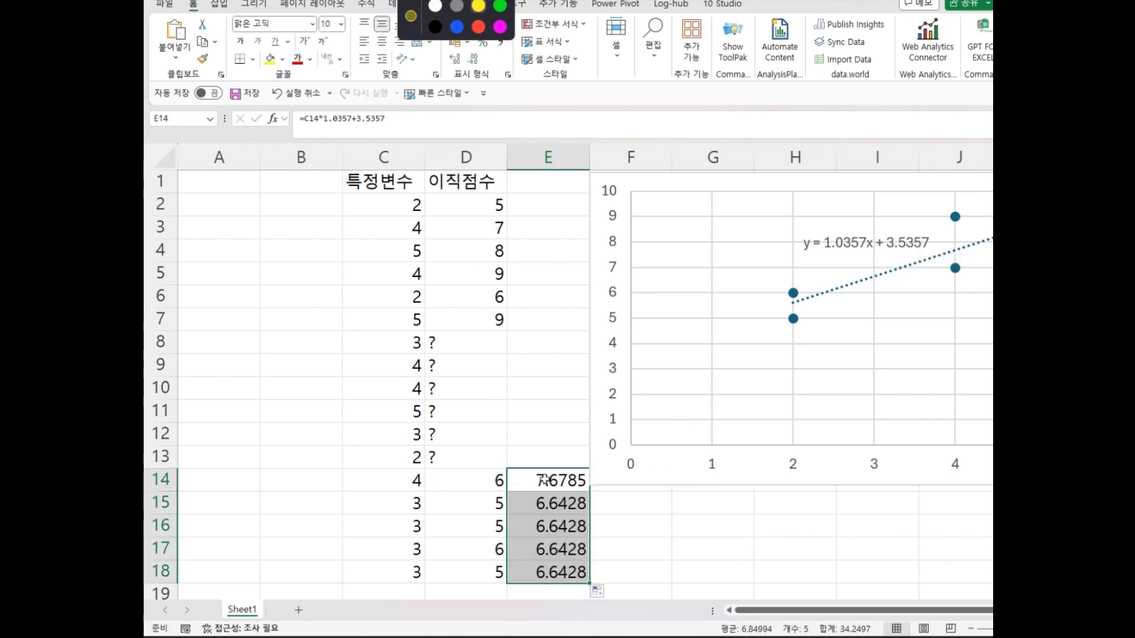
Step: Compare the predicted values in column E with the actual 이직점수 values in column D for rows 14 to 17
{"action": "left_click", "coordinate": [544, 480]}
{"action": "left_click", "coordinate": [472, 481]}
{"action": "left_click", "coordinate": [523, 498]}
{"action": "left_click", "coordinate": [485, 503]}
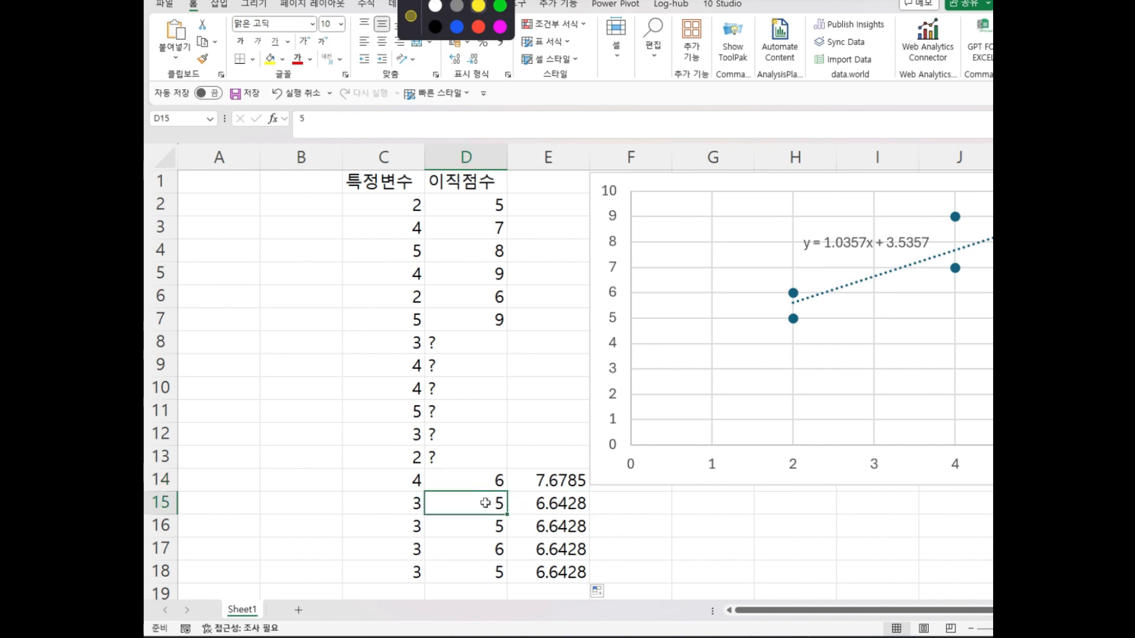
{"action": "left_click", "coordinate": [536, 520]}
{"action": "left_click", "coordinate": [503, 524]}
{"action": "left_click", "coordinate": [555, 546]}
{"action": "left_click", "coordinate": [508, 548]}
{"action": "left_click", "coordinate": [562, 550]}
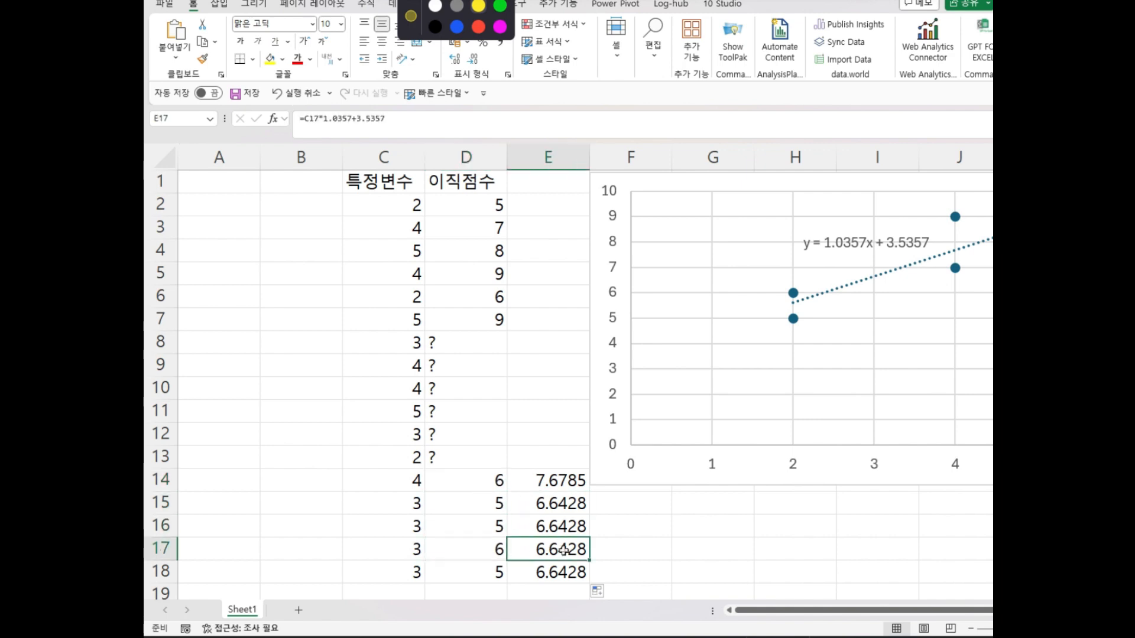
Step: Review the problem rows C8:D13, the training rows C2:D7 and the verification rows C14:D18 as separate blocks
{"action": "left_click_drag", "start_coordinate": [383, 345], "coordinate": [494, 459]}
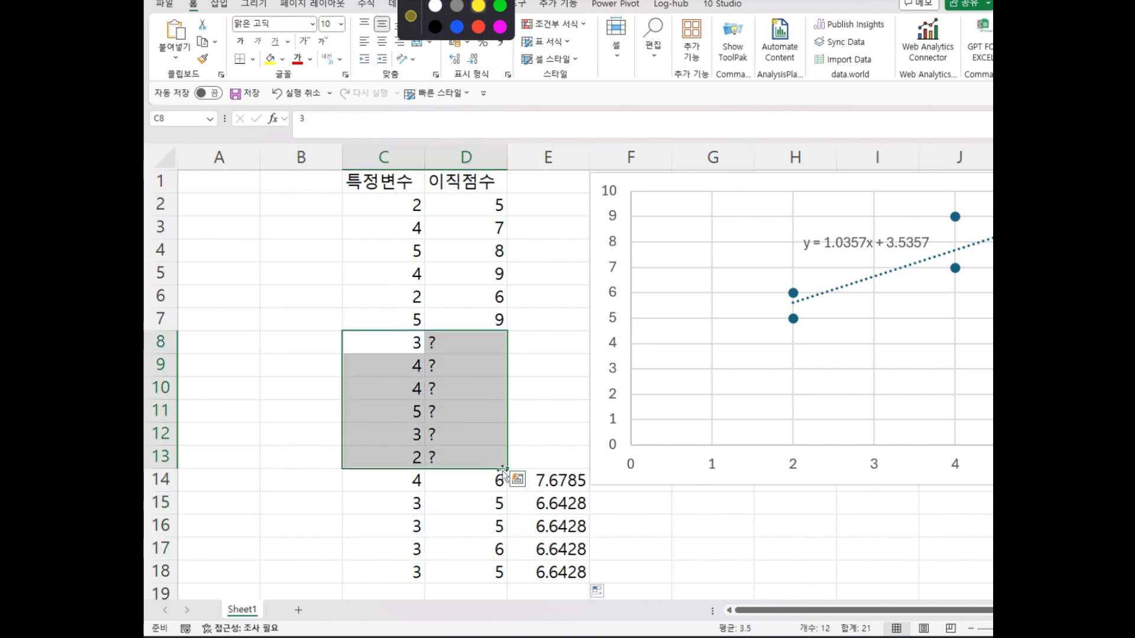
{"action": "left_click", "coordinate": [473, 501]}
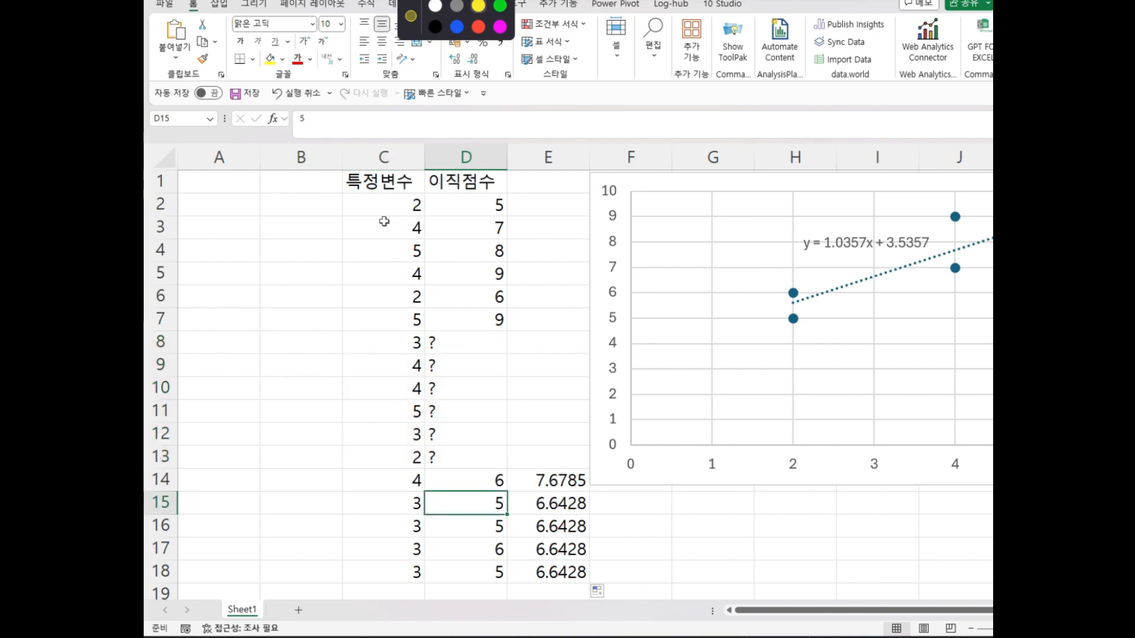
{"action": "left_click_drag", "start_coordinate": [384, 208], "coordinate": [462, 324]}
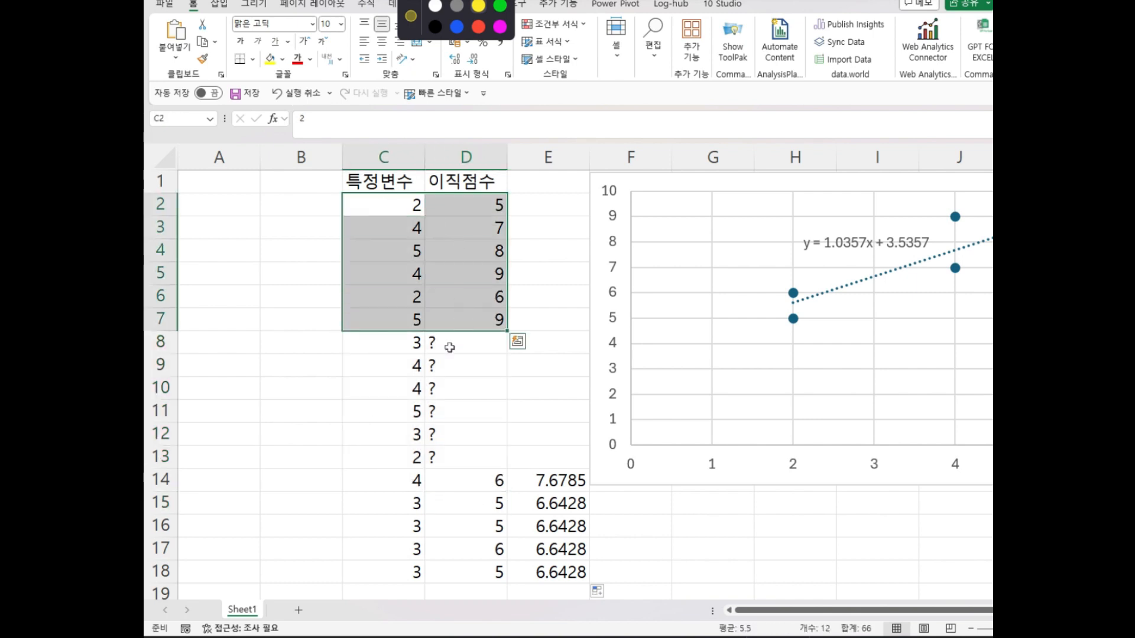
{"action": "left_click_drag", "start_coordinate": [387, 480], "coordinate": [463, 564]}
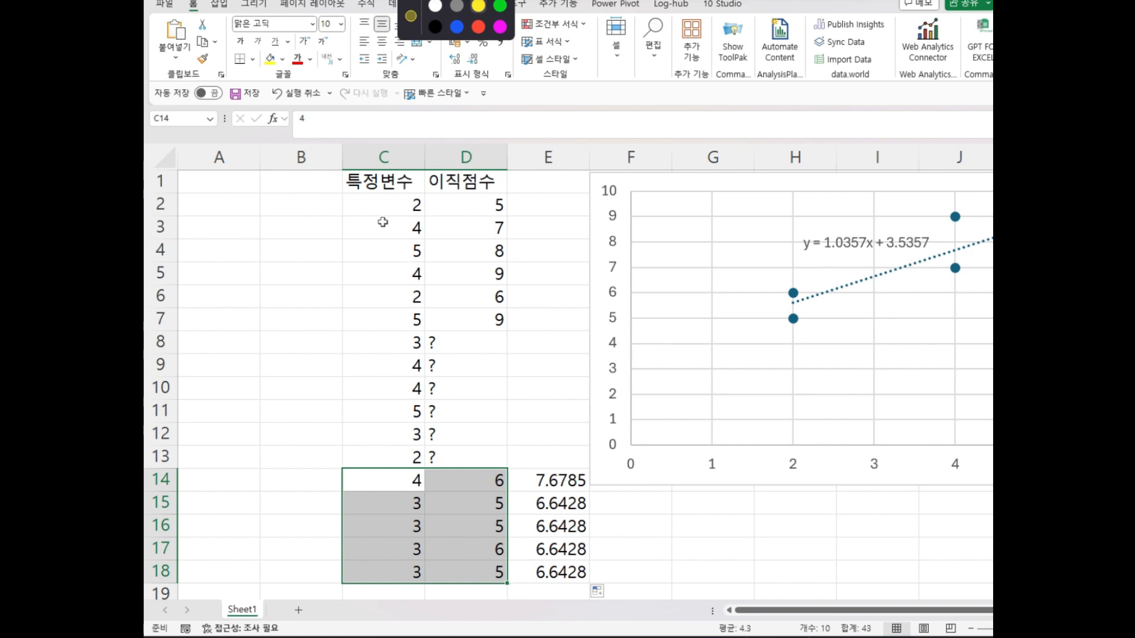
{"action": "left_click_drag", "start_coordinate": [384, 207], "coordinate": [464, 324]}
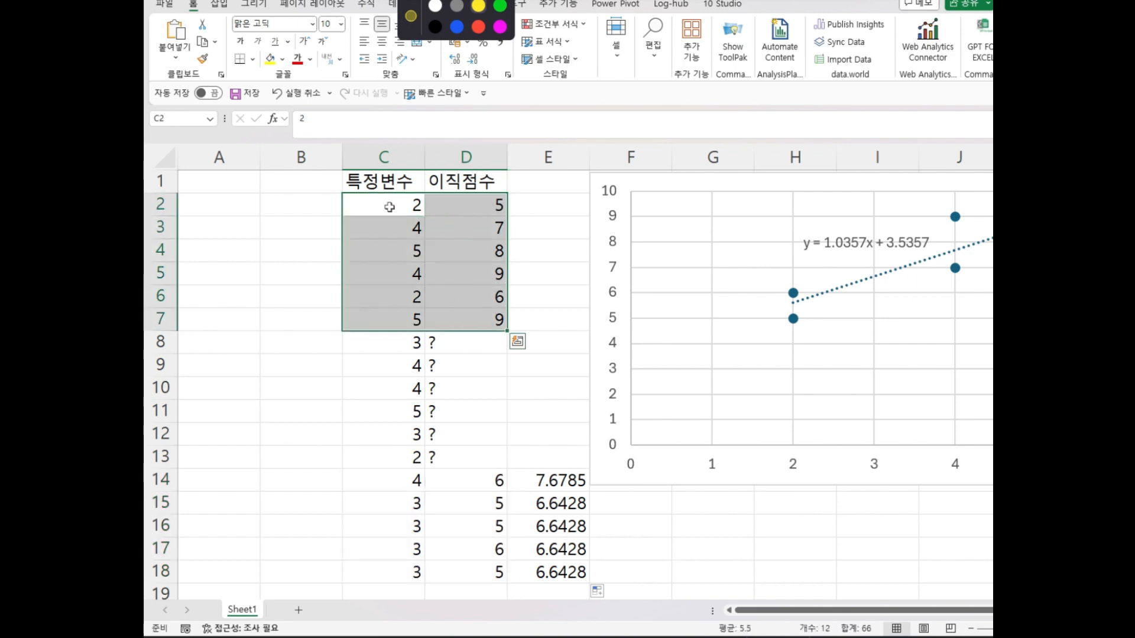
Step: Split the training rows by colour, filling C2:D4 yellow and C5:D7 light green, and reselect C2:D4
{"action": "left_click_drag", "start_coordinate": [390, 207], "coordinate": [458, 253]}
{"action": "left_click", "coordinate": [271, 59]}
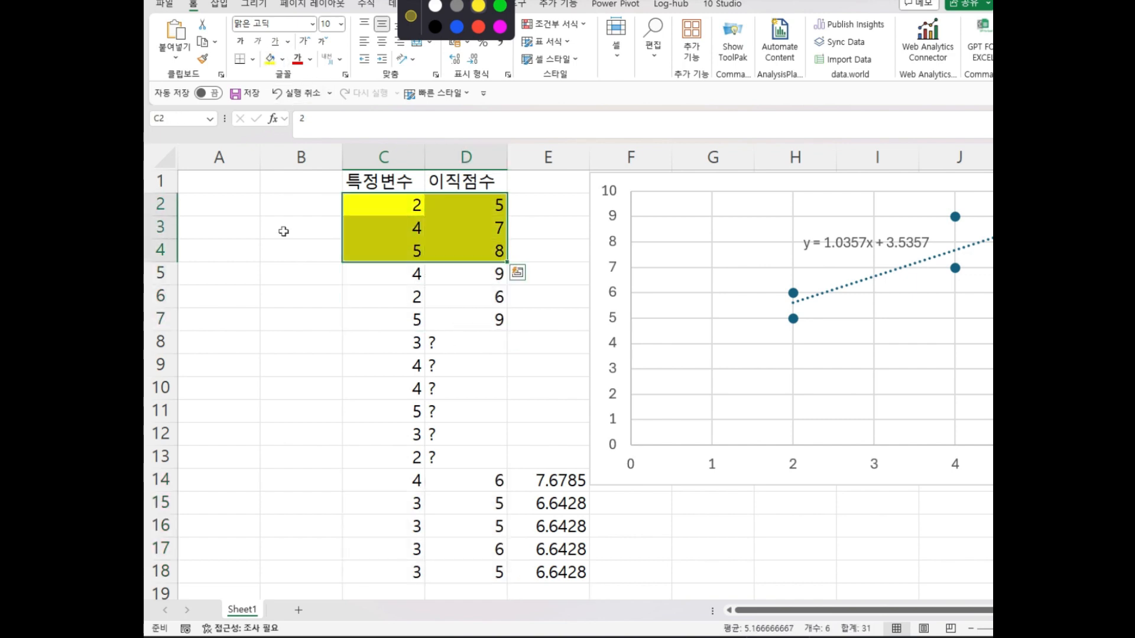
{"action": "left_click", "coordinate": [286, 265]}
{"action": "left_click_drag", "start_coordinate": [389, 279], "coordinate": [465, 322]}
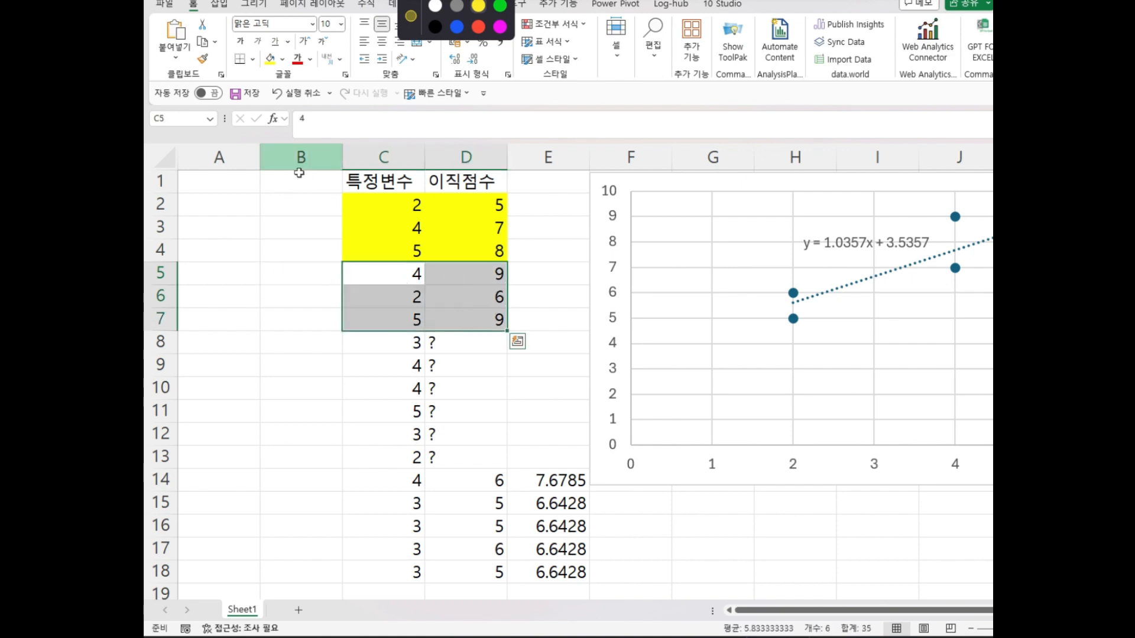
{"action": "left_click", "coordinate": [282, 59]}
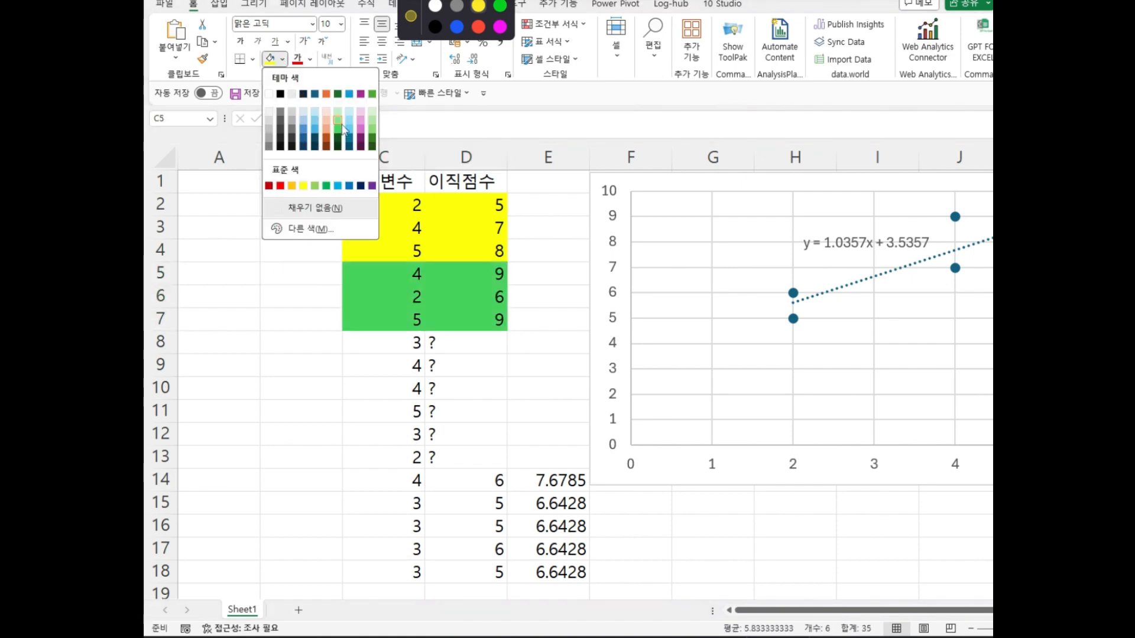
{"action": "left_click", "coordinate": [339, 123]}
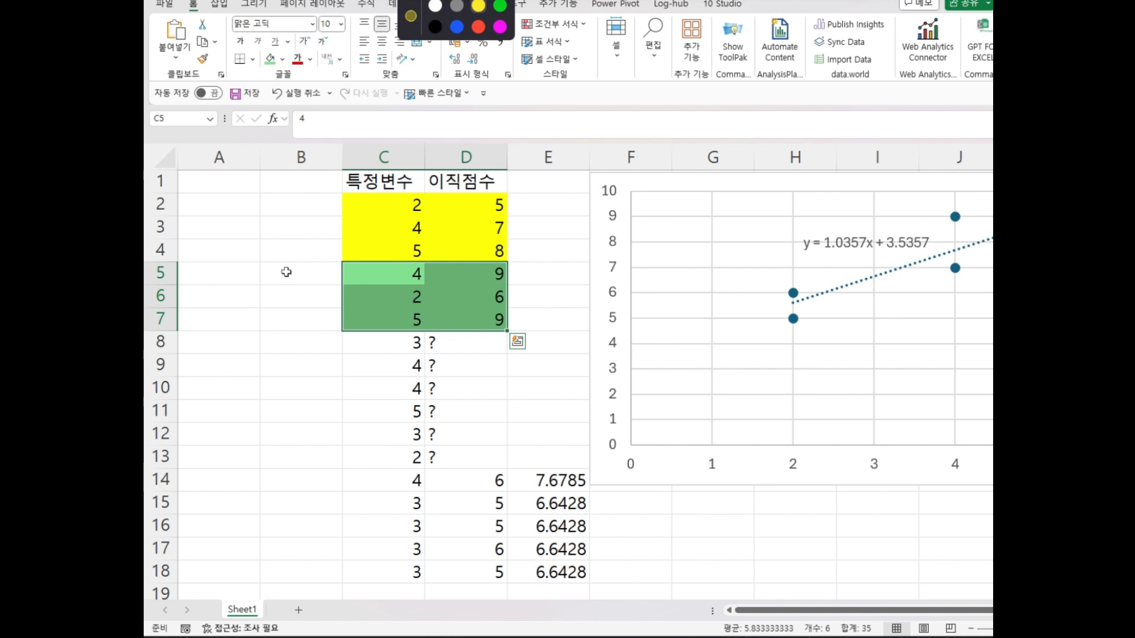
{"action": "left_click_drag", "start_coordinate": [365, 202], "coordinate": [463, 251]}
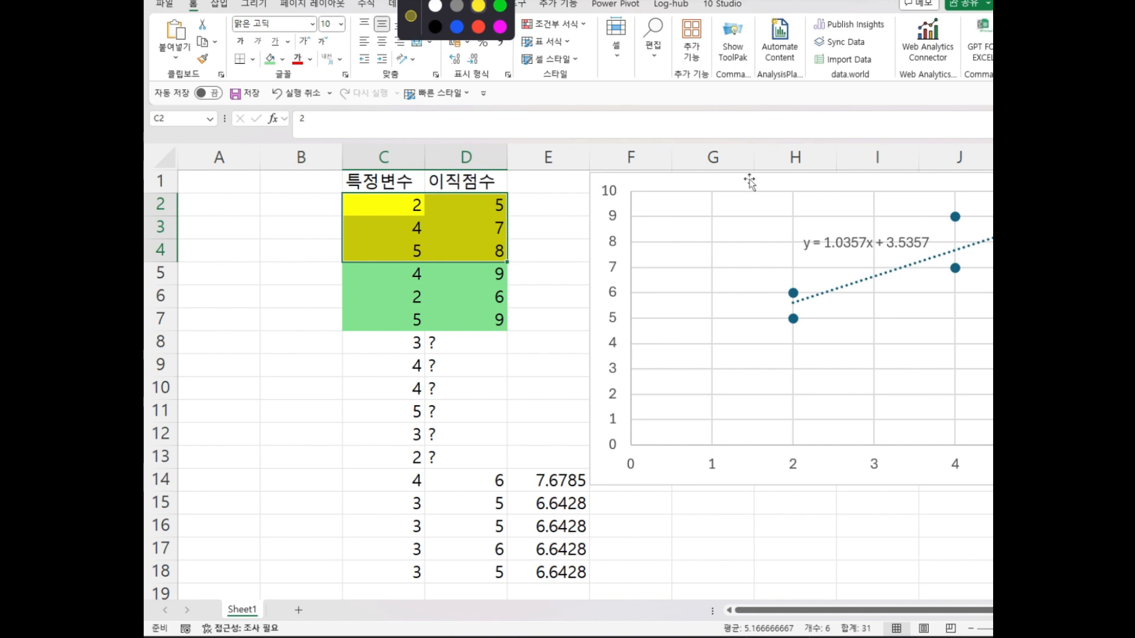
Step: Reduce the chart's source data to the yellow rows C2:D4 and select the green rows C5:D7 as the validation block
{"action": "left_click", "coordinate": [728, 273]}
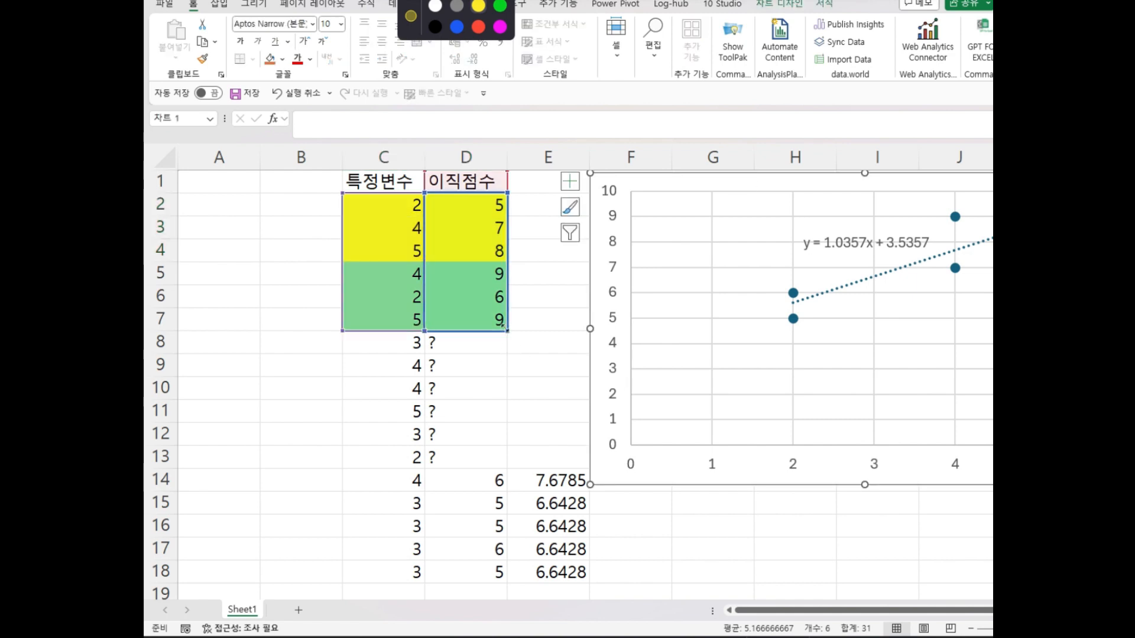
{"action": "left_click_drag", "start_coordinate": [501, 322], "coordinate": [508, 262]}
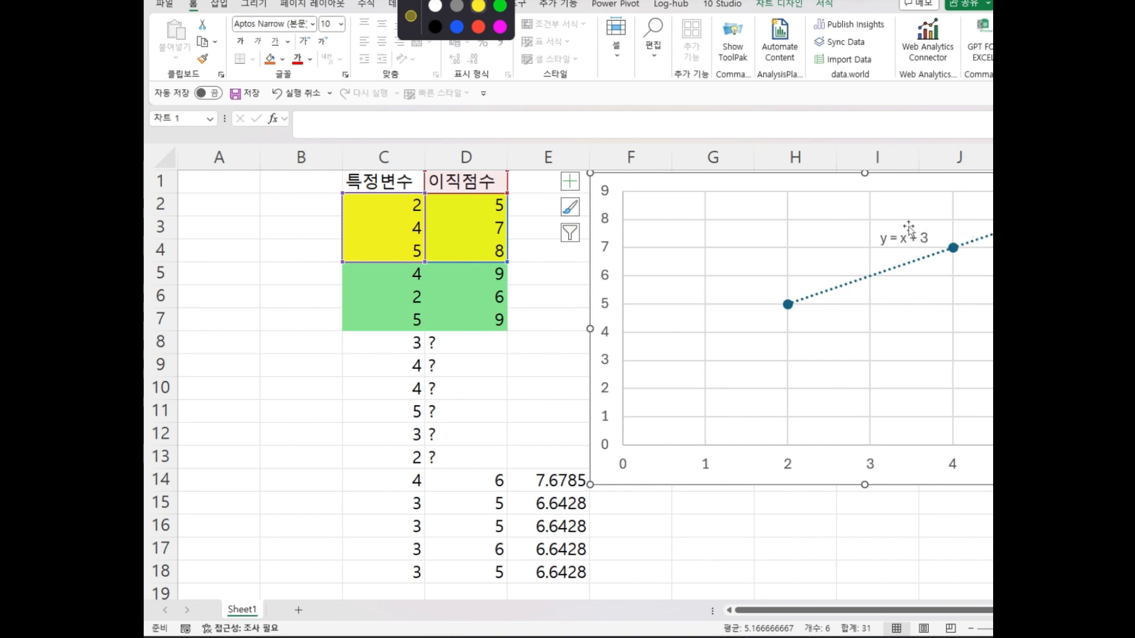
{"action": "left_click_drag", "start_coordinate": [383, 278], "coordinate": [462, 319]}
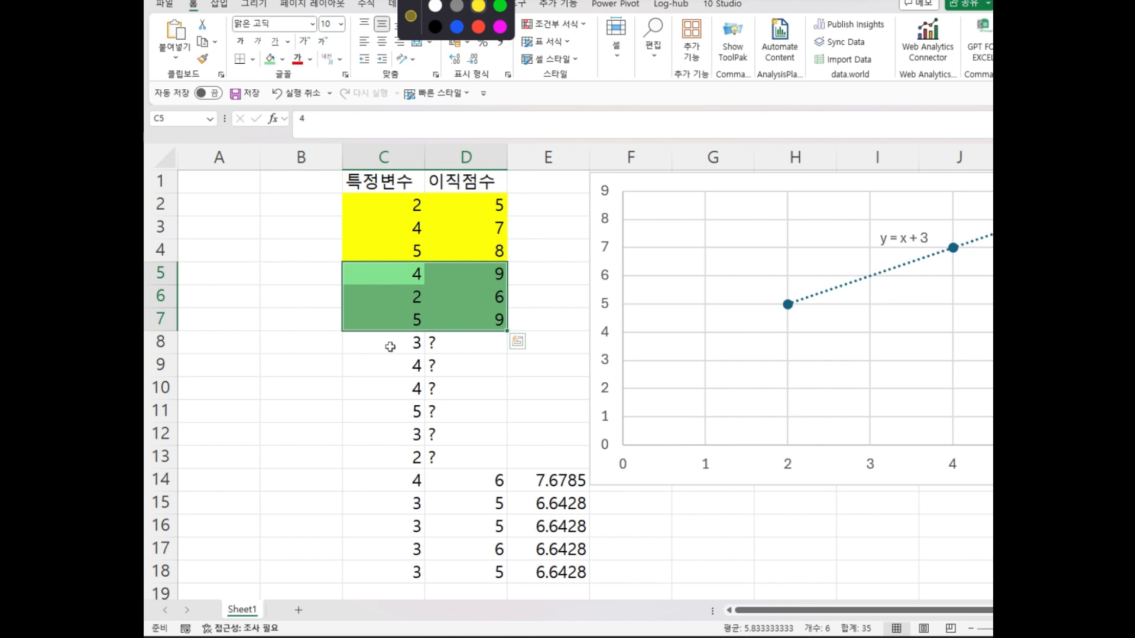
Step: Calculate the prediction in D8 with =C8+3 and fill the formula down to D13
{"action": "left_click", "coordinate": [439, 345]}
{"action": "type", "text": "="}
{"action": "left_click", "coordinate": [404, 342]}
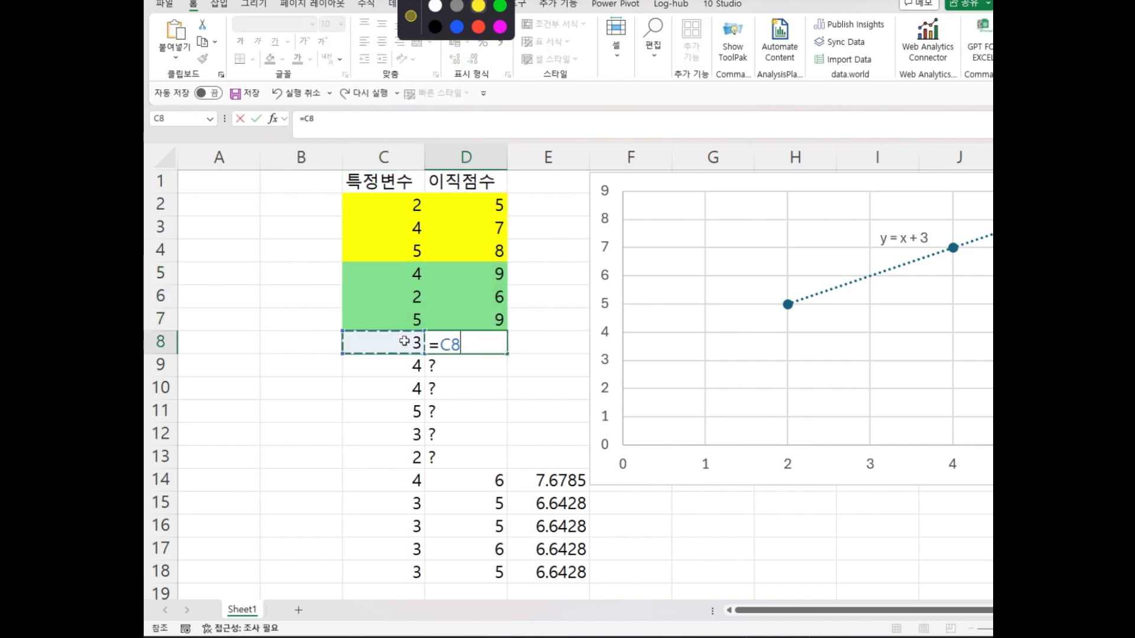
{"action": "type", "text": "*"}
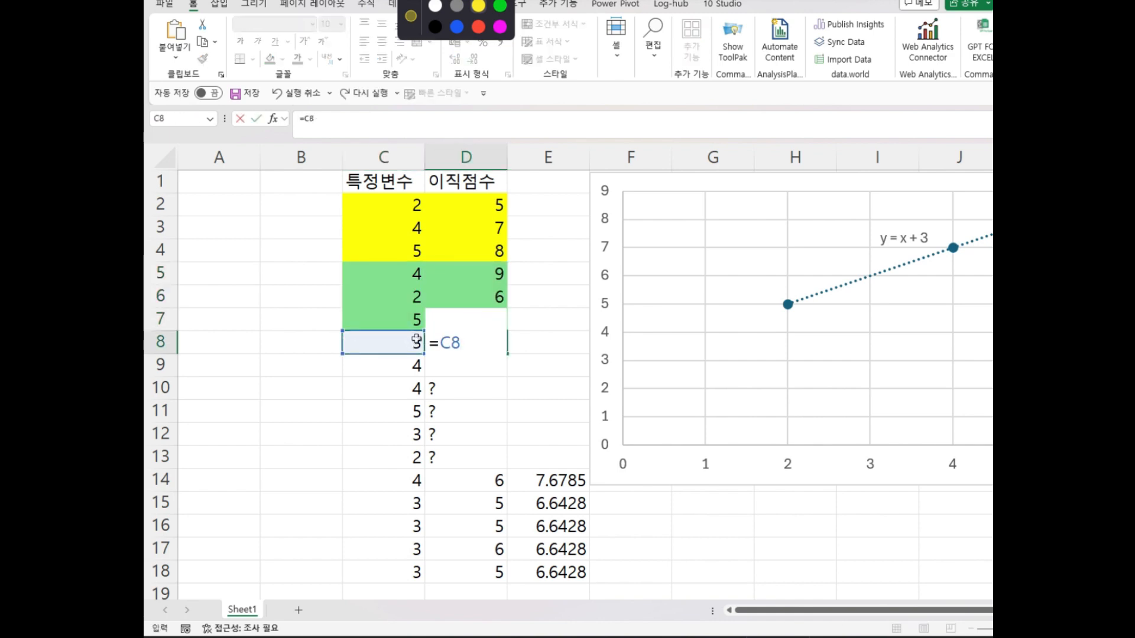
{"action": "type", "text": "+3"}
{"action": "key", "text": "Return"}
{"action": "left_click", "coordinate": [501, 346]}
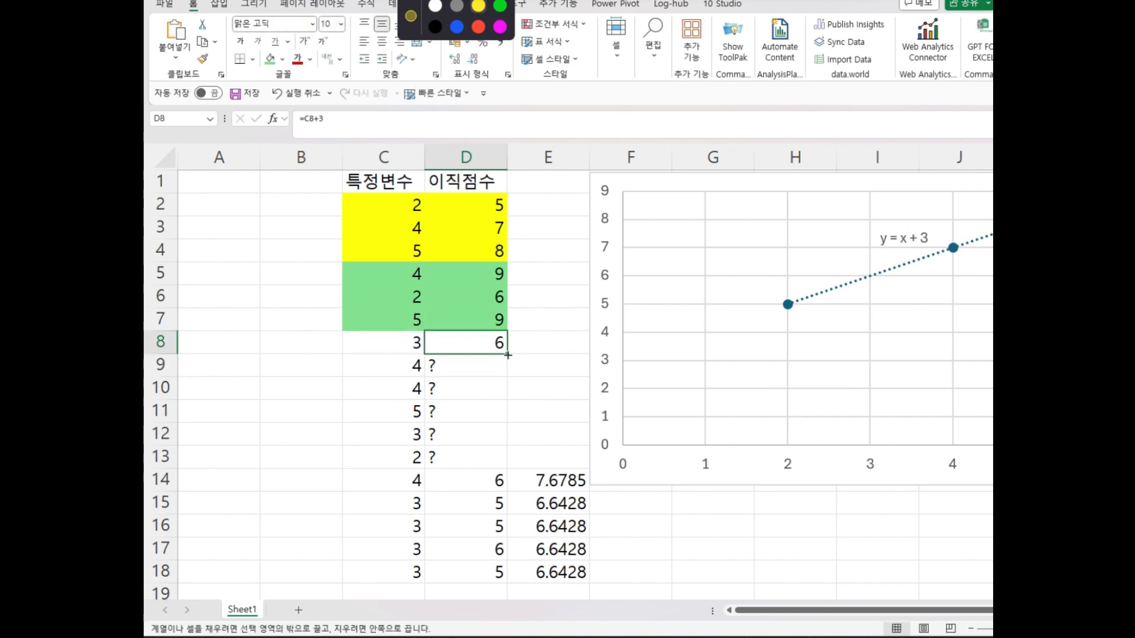
{"action": "left_click_drag", "start_coordinate": [506, 353], "coordinate": [503, 467]}
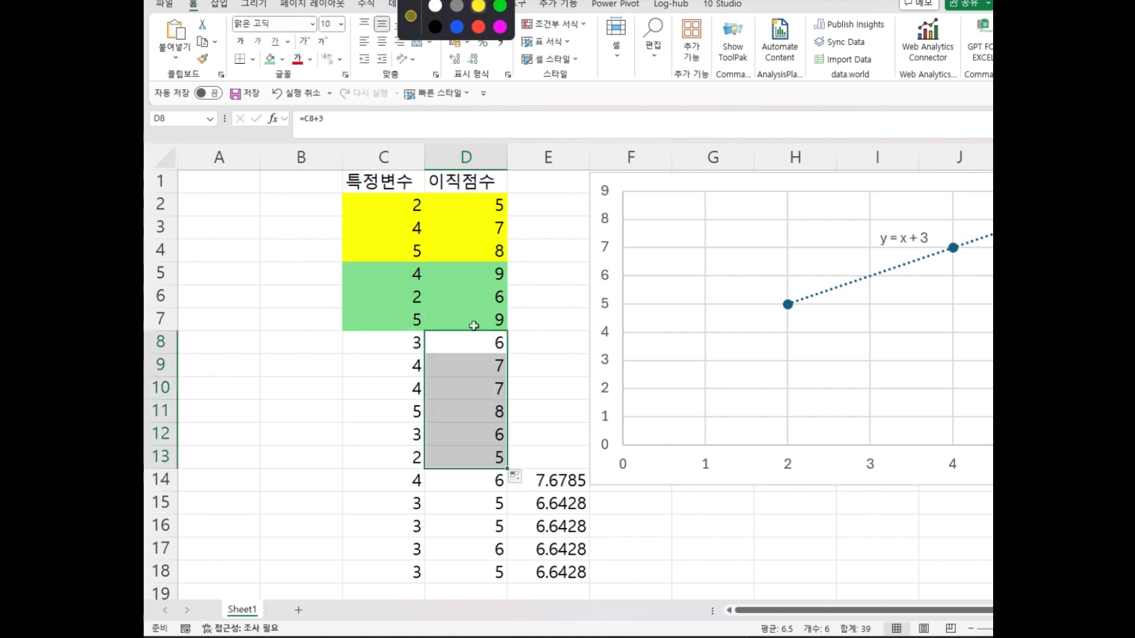
Step: Fill the predicted cells D8:D13 with dark orange
{"action": "left_click", "coordinate": [270, 59]}
{"action": "left_click", "coordinate": [282, 59]}
{"action": "left_click", "coordinate": [326, 145]}
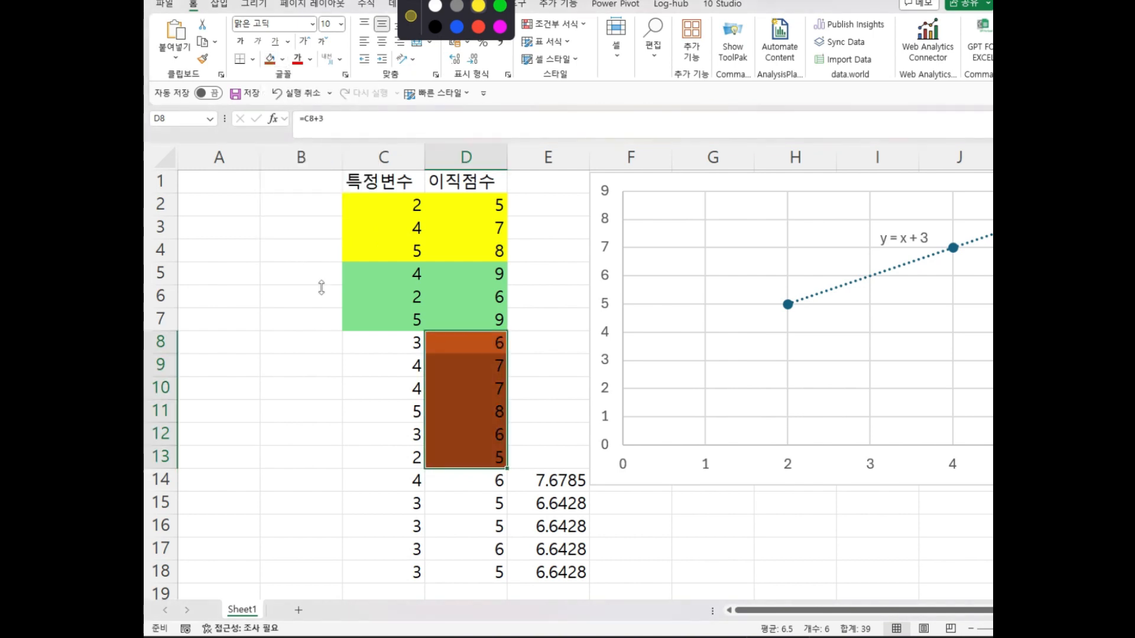
{"action": "left_click", "coordinate": [296, 357]}
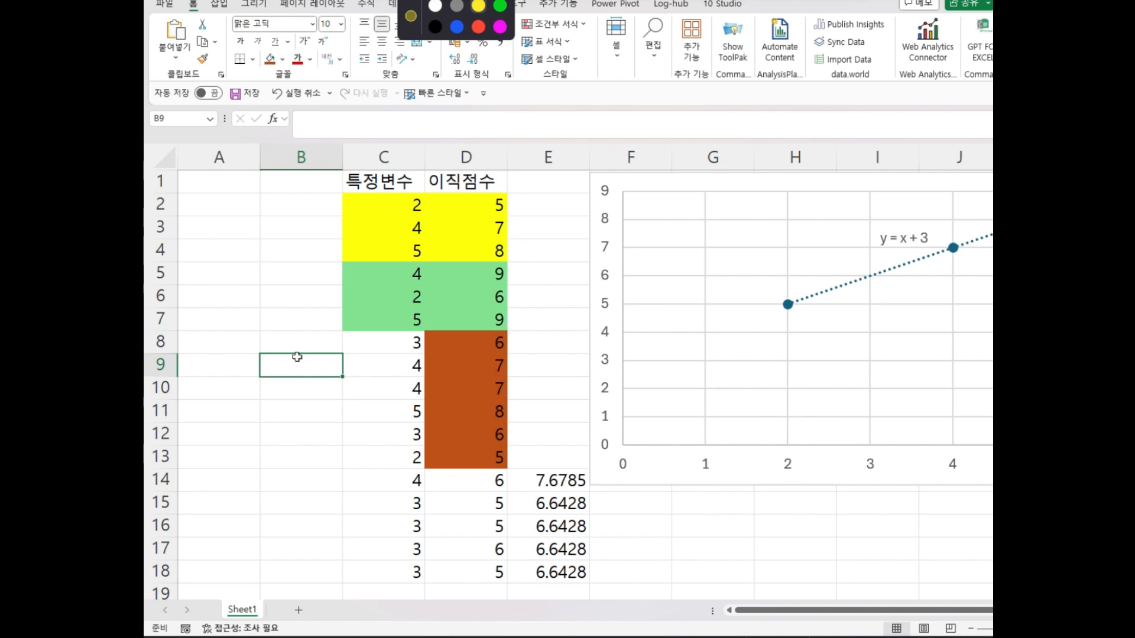
Step: Undo the orange fill and the formulas entered in D8:D13
{"action": "key", "text": "ctrl+z"}
{"action": "key", "text": "ctrl+z"}
{"action": "key", "text": "ctrl+z"}
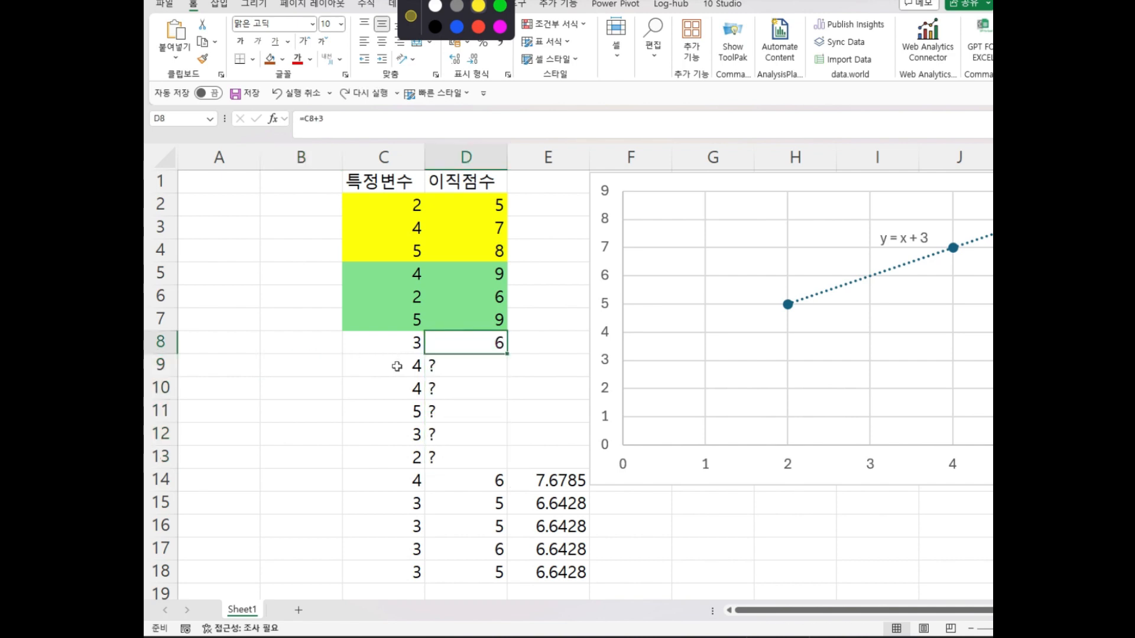
{"action": "key", "text": "ctrl+z"}
Step: Review the yellow rows C2:D4, the green rows C5:D7 and the problem rows C8:D13 as separate blocks
{"action": "left_click_drag", "start_coordinate": [357, 205], "coordinate": [459, 246]}
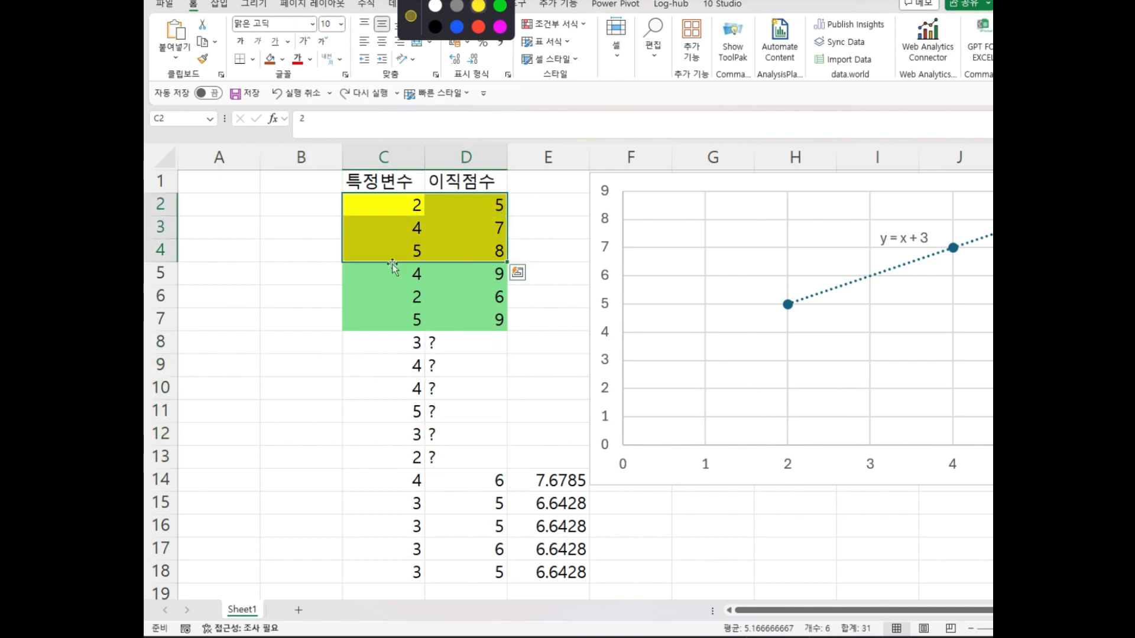
{"action": "left_click_drag", "start_coordinate": [393, 266], "coordinate": [457, 327]}
{"action": "left_click_drag", "start_coordinate": [390, 343], "coordinate": [507, 469]}
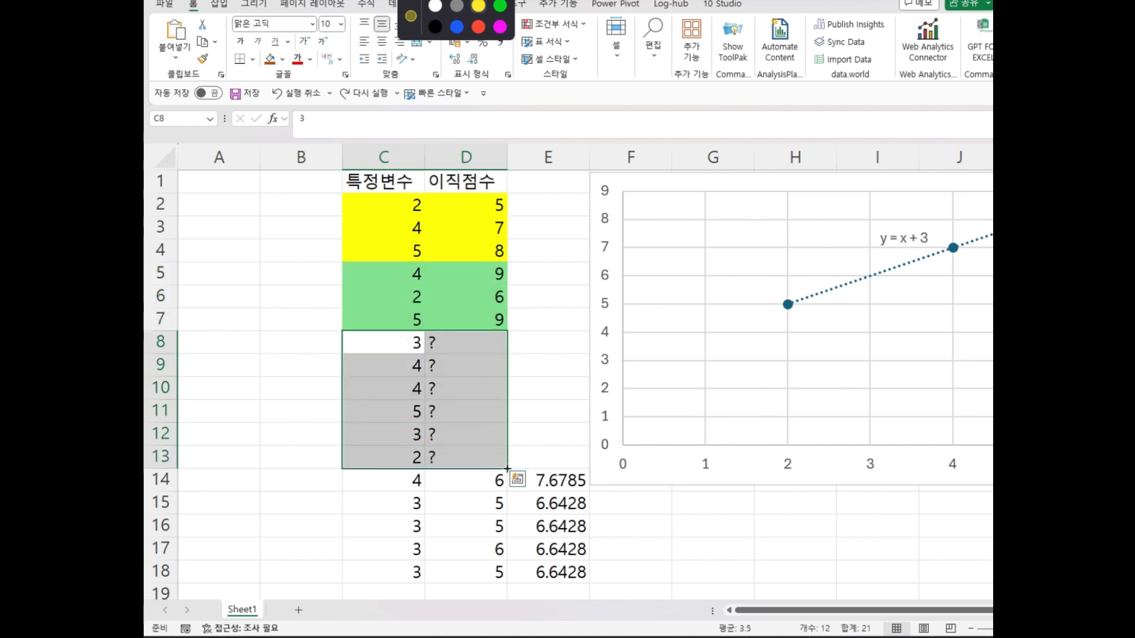
Step: Switch to Orange and review the 학습데이터 file's columns and its records in Data Table (4)
{"action": "key", "text": "alt+Tab"}
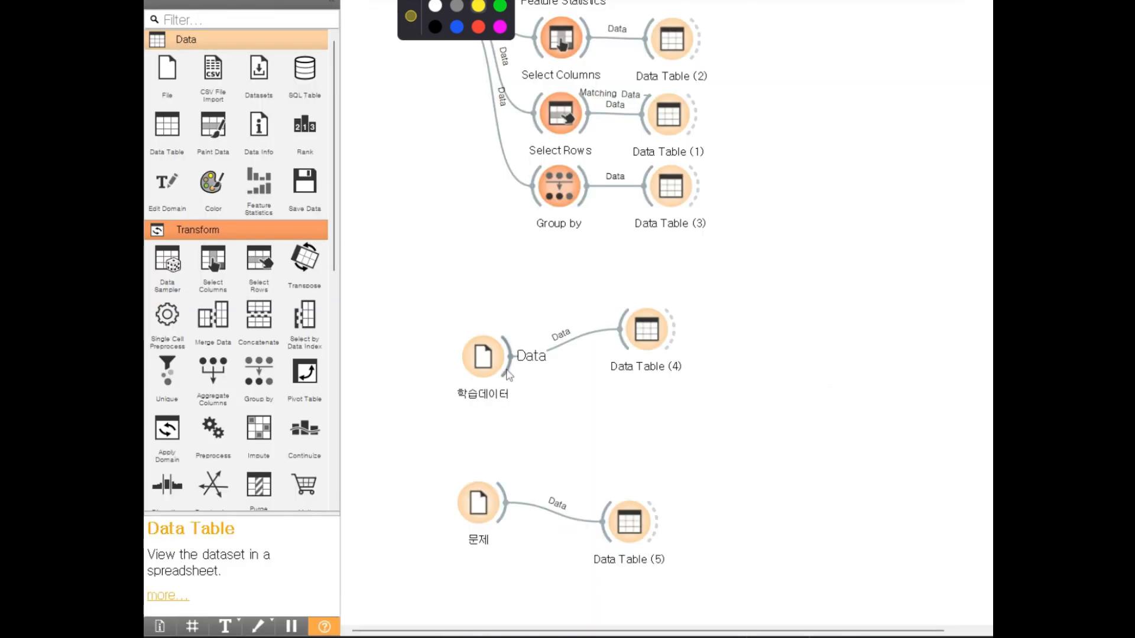
{"action": "double_click", "coordinate": [482, 353]}
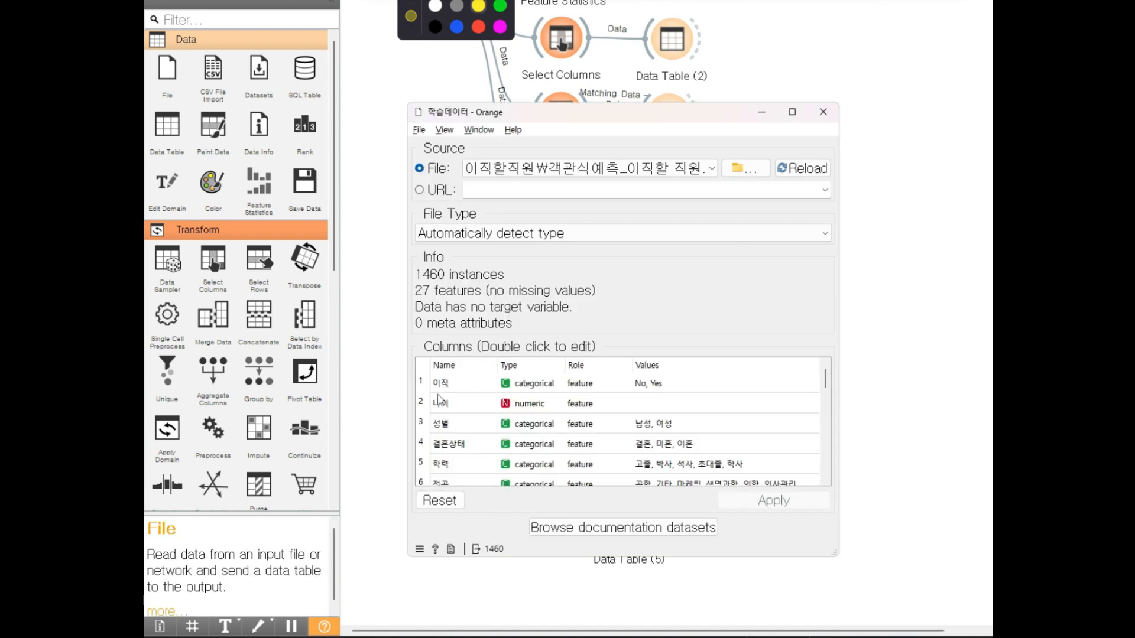
{"action": "double_click", "coordinate": [439, 390]}
{"action": "left_click", "coordinate": [823, 112]}
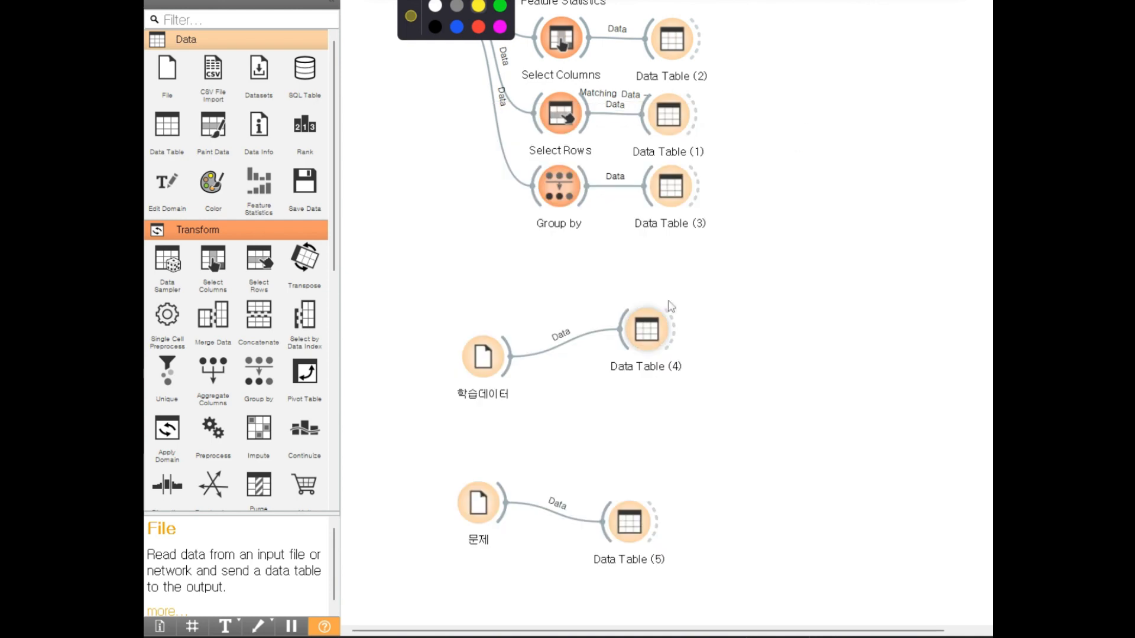
{"action": "double_click", "coordinate": [643, 330]}
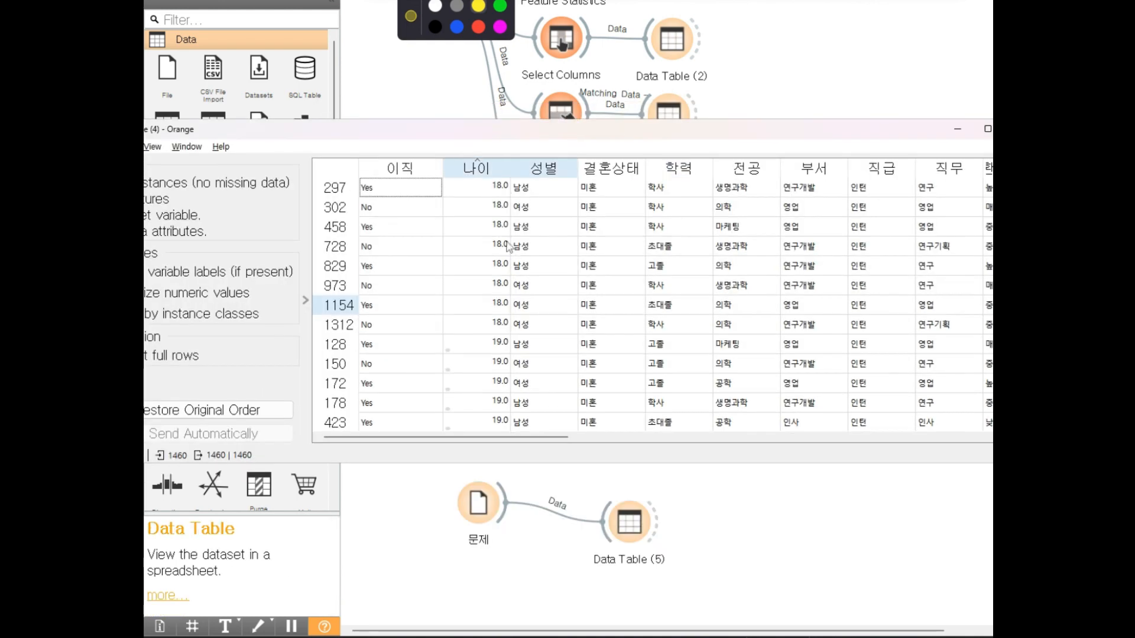
{"action": "key", "text": "ctrl+w"}
Step: Open the 문제 file and examine the missing 이직 values in Data Table (5)
{"action": "double_click", "coordinate": [478, 504]}
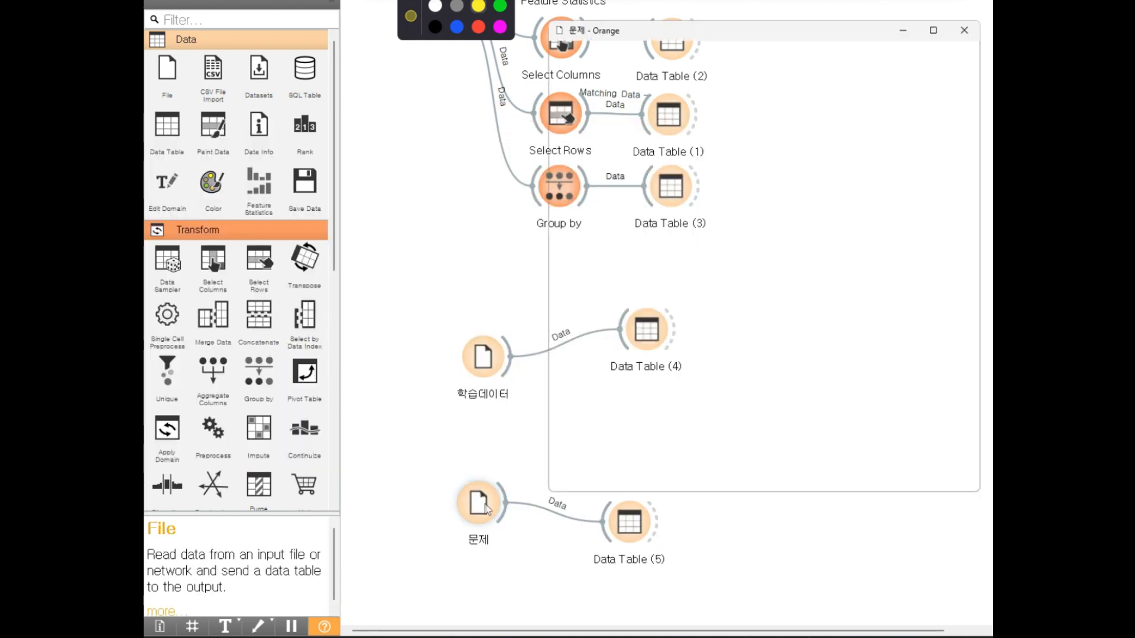
{"action": "left_click", "coordinate": [964, 30]}
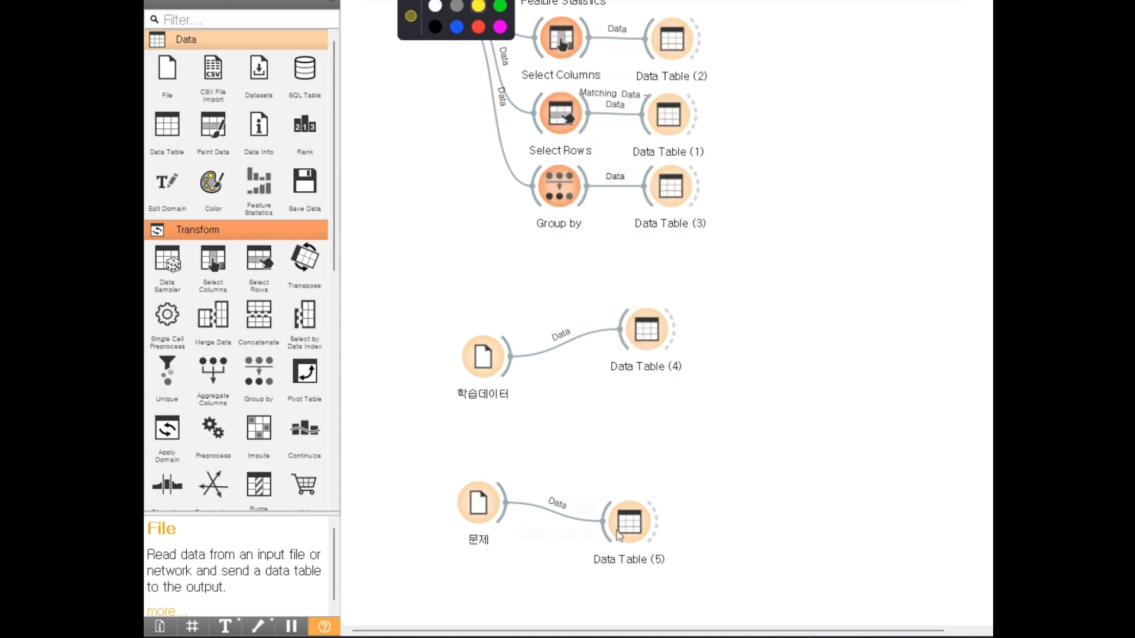
{"action": "left_click", "coordinate": [628, 529]}
{"action": "double_click", "coordinate": [627, 529]}
{"action": "left_click_drag", "start_coordinate": [438, 182], "coordinate": [441, 231]}
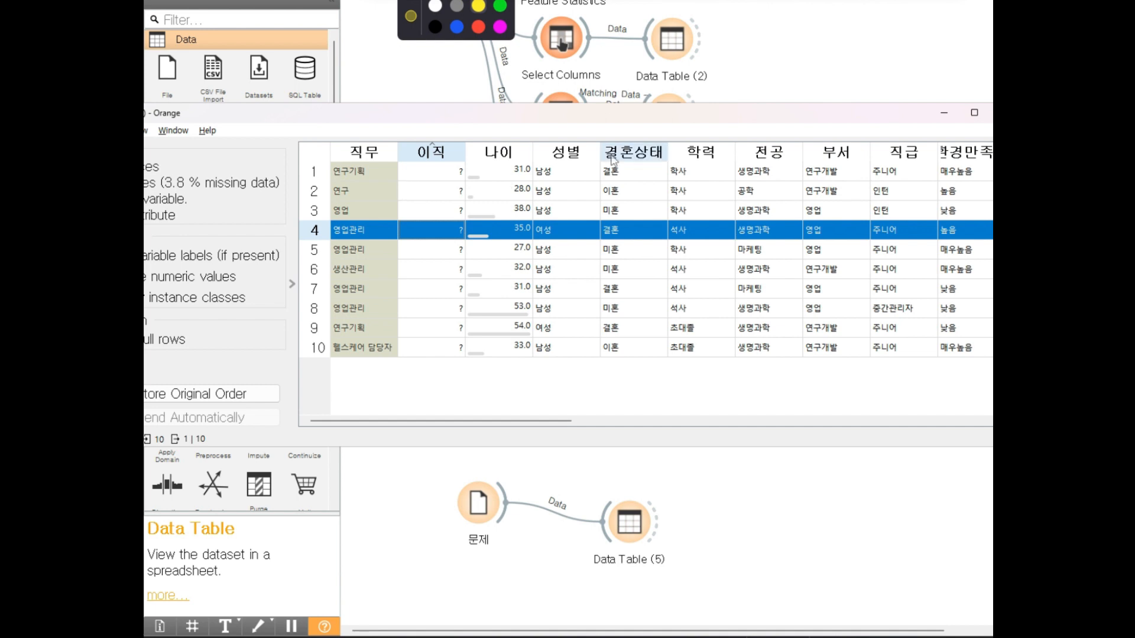
{"action": "left_click", "coordinate": [988, 112]}
Step: Move Data Table (4) higher on the canvas and select the 학습데이터 file widget
{"action": "left_click", "coordinate": [652, 331]}
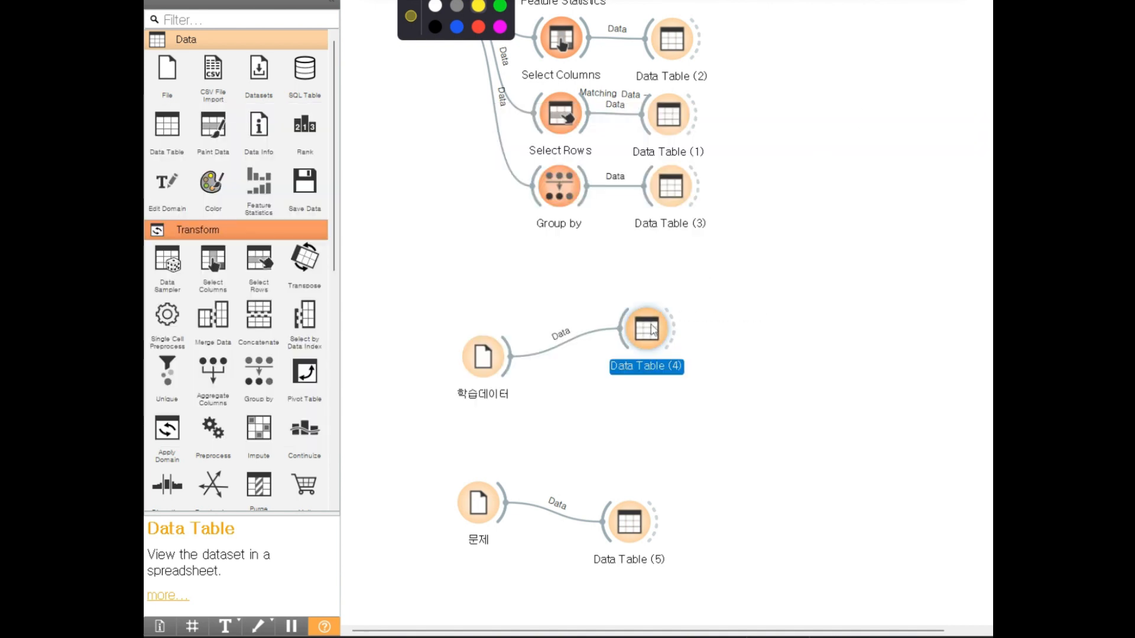
{"action": "left_click", "coordinate": [615, 299]}
{"action": "left_click_drag", "start_coordinate": [646, 331], "coordinate": [639, 286]}
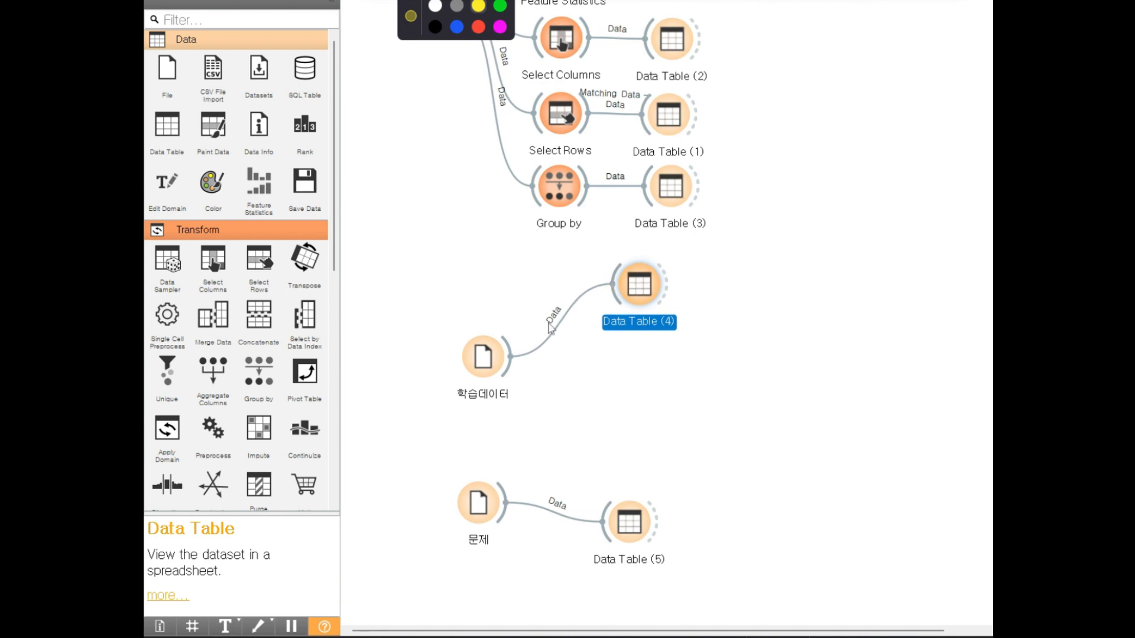
{"action": "left_click", "coordinate": [475, 396]}
{"action": "left_click", "coordinate": [480, 367]}
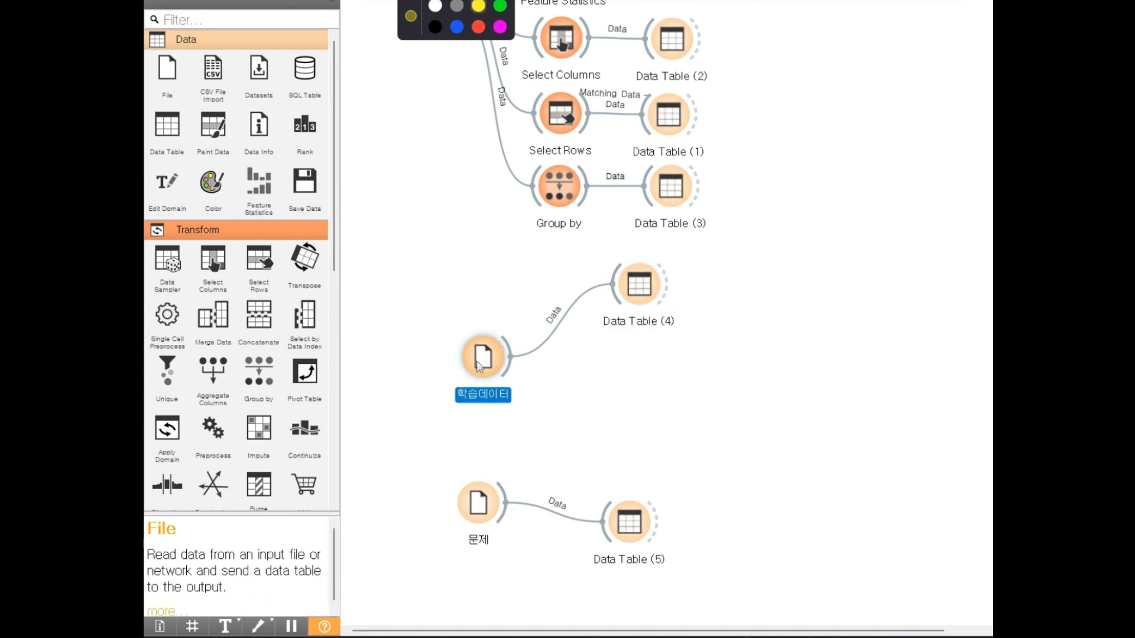
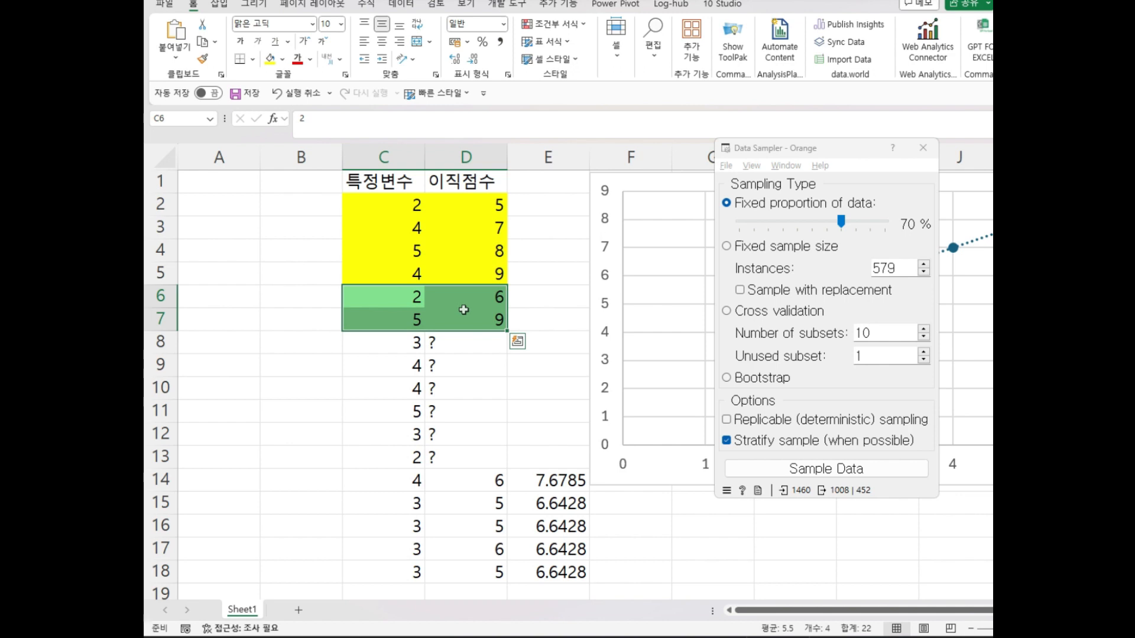
Step: Return to Orange, nudge the Data Sampler widget slightly upward and close its settings window
{"action": "key", "text": "alt+Tab"}
{"action": "left_click", "coordinate": [644, 372]}
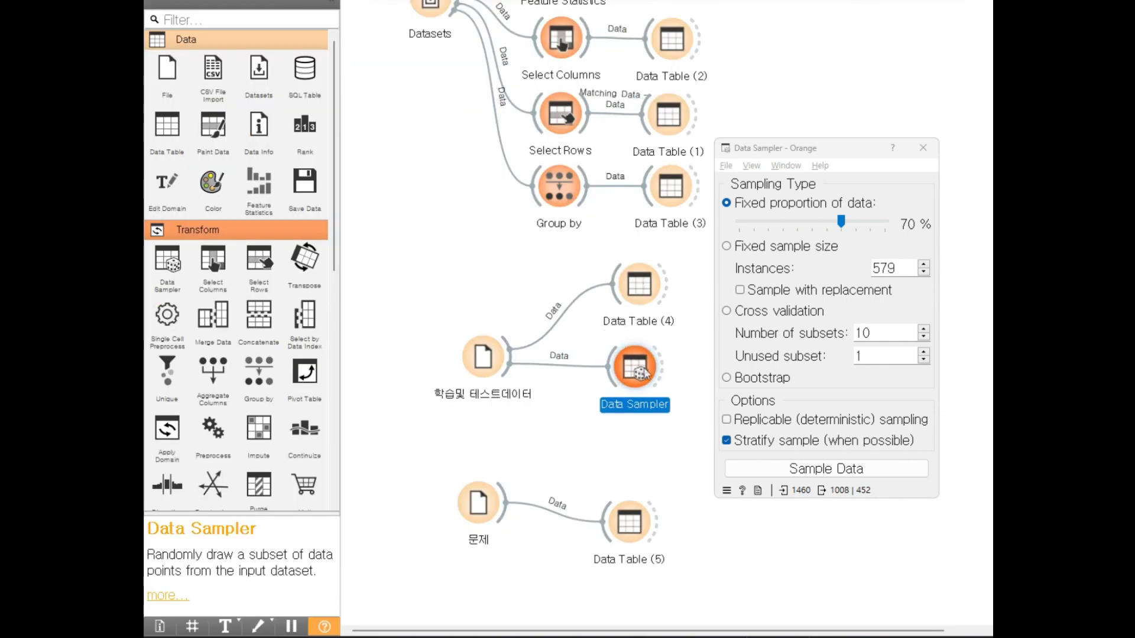
{"action": "left_click_drag", "start_coordinate": [644, 372], "coordinate": [646, 368]}
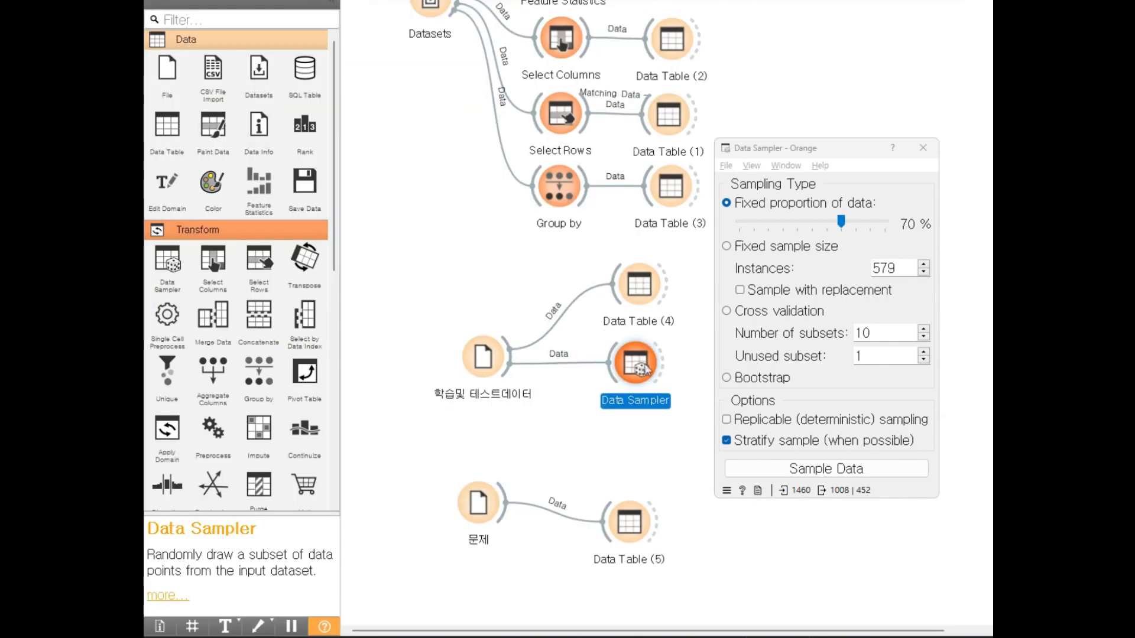
{"action": "left_click", "coordinate": [922, 156]}
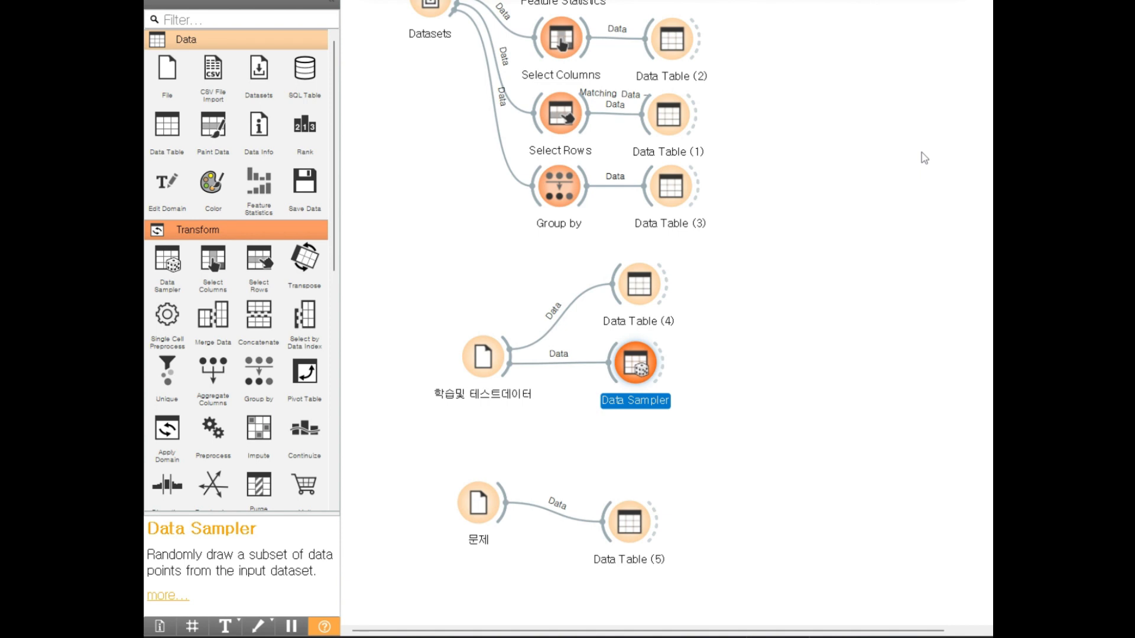
Step: Connect two new Data Table widgets to the Data Sampler, one for Data Sample and one for Remaining Data
{"action": "left_click_drag", "start_coordinate": [639, 367], "coordinate": [762, 305]}
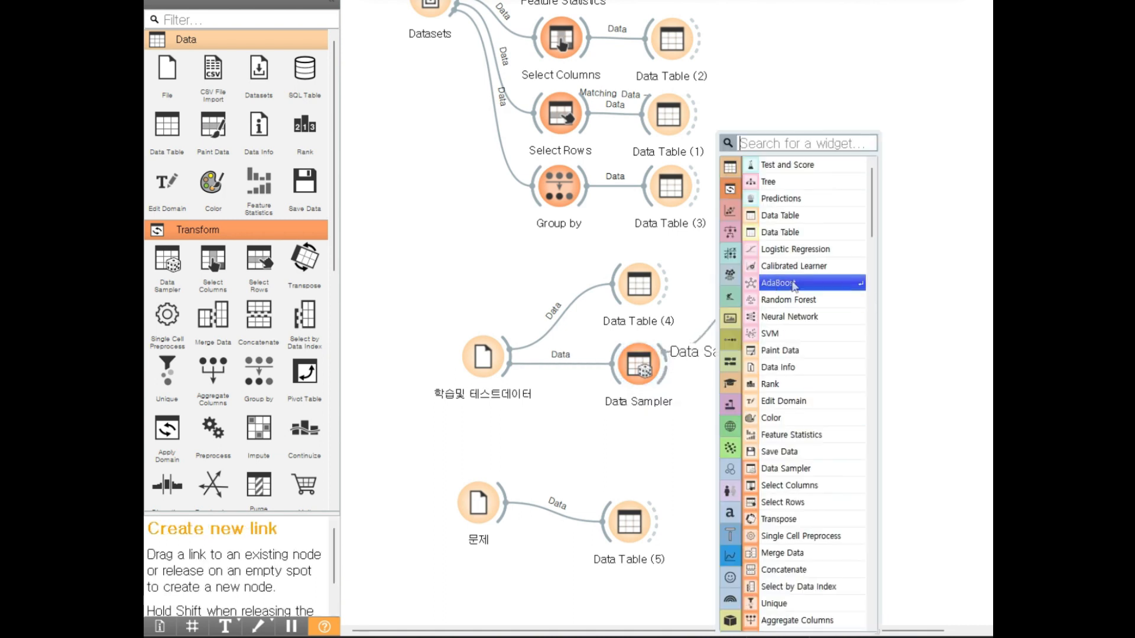
{"action": "left_click", "coordinate": [790, 227]}
{"action": "left_click_drag", "start_coordinate": [666, 363], "coordinate": [757, 424]}
{"action": "left_click", "coordinate": [795, 169]}
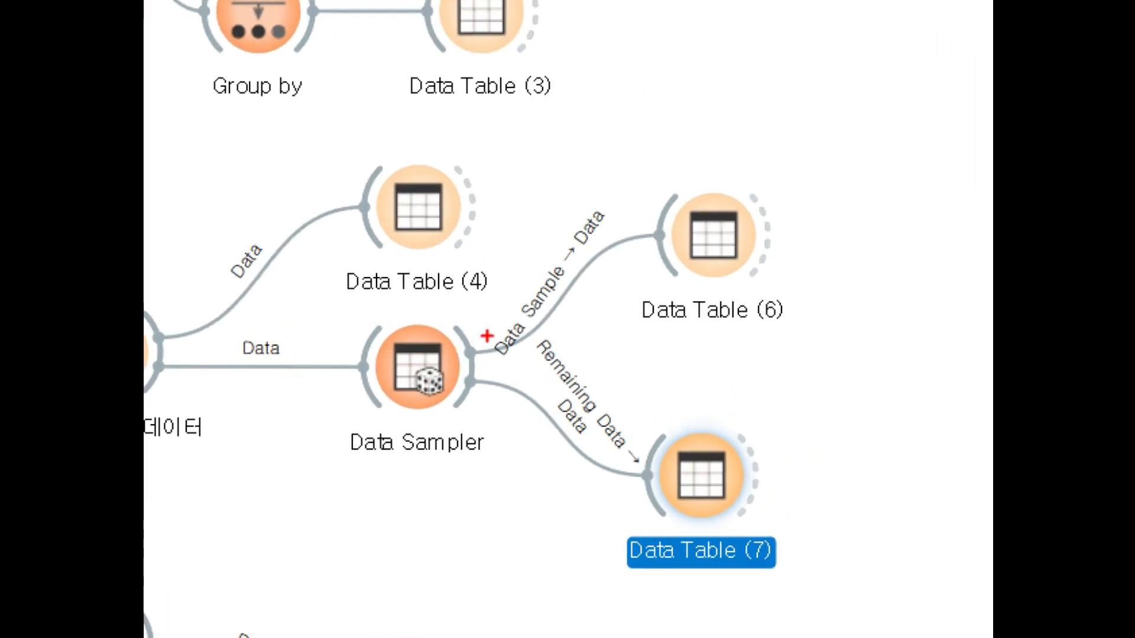
Step: Examine the Data Sampler's two output links, marking Data Sample as the 70% share and Remaining Data as the rest
{"action": "left_click_drag", "start_coordinate": [682, 366], "coordinate": [681, 326]}
{"action": "mouse_move", "coordinate": [501, 294]}
{"action": "left_mouse_down"}
{"action": "mouse_move", "coordinate": [568, 254]}
{"action": "mouse_move", "coordinate": [497, 370]}
{"action": "left_mouse_up"}
{"action": "left_click_drag", "start_coordinate": [628, 206], "coordinate": [585, 255]}
{"action": "mouse_move", "coordinate": [526, 190]}
{"action": "left_mouse_down"}
{"action": "mouse_move", "coordinate": [540, 196]}
{"action": "mouse_move", "coordinate": [527, 248]}
{"action": "left_mouse_up"}
{"action": "left_click_drag", "start_coordinate": [561, 207], "coordinate": [562, 210]}
{"action": "left_click_drag", "start_coordinate": [586, 173], "coordinate": [583, 236]}
{"action": "left_click_drag", "start_coordinate": [533, 350], "coordinate": [615, 461]}
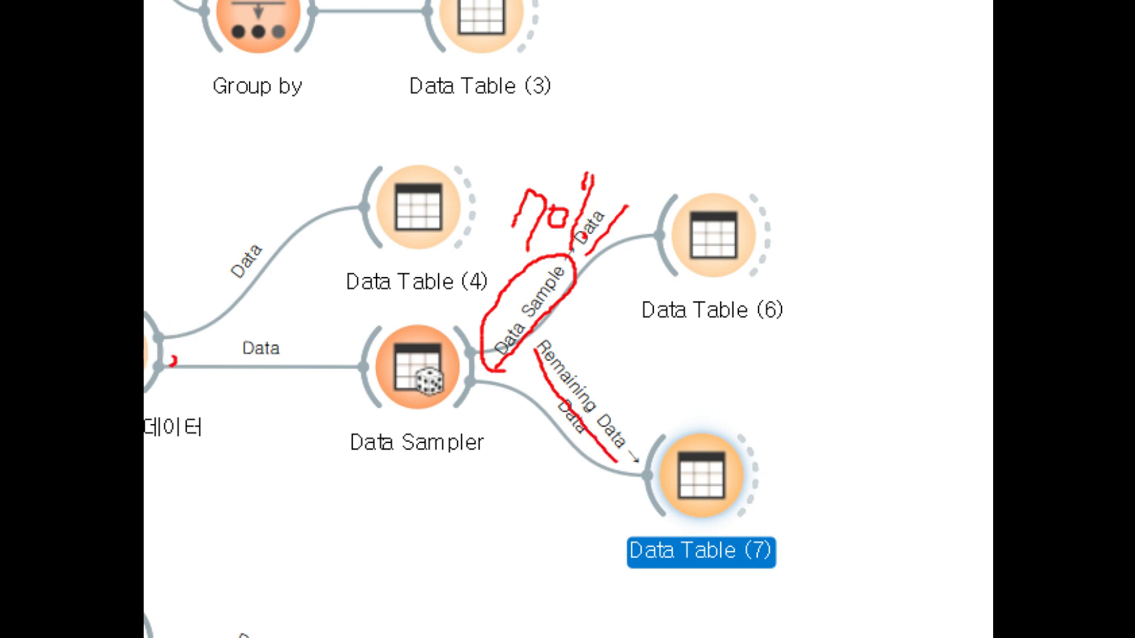
{"action": "mouse_move", "coordinate": [171, 346]}
{"action": "left_mouse_down"}
{"action": "mouse_move", "coordinate": [181, 363]}
{"action": "mouse_move", "coordinate": [168, 331]}
{"action": "left_mouse_up"}
{"action": "mouse_move", "coordinate": [528, 253]}
{"action": "left_mouse_down"}
{"action": "mouse_move", "coordinate": [600, 168]}
{"action": "mouse_move", "coordinate": [529, 259]}
{"action": "left_mouse_up"}
{"action": "mouse_move", "coordinate": [494, 450]}
{"action": "left_mouse_down"}
{"action": "mouse_move", "coordinate": [512, 463]}
{"action": "mouse_move", "coordinate": [480, 512]}
{"action": "left_mouse_up"}
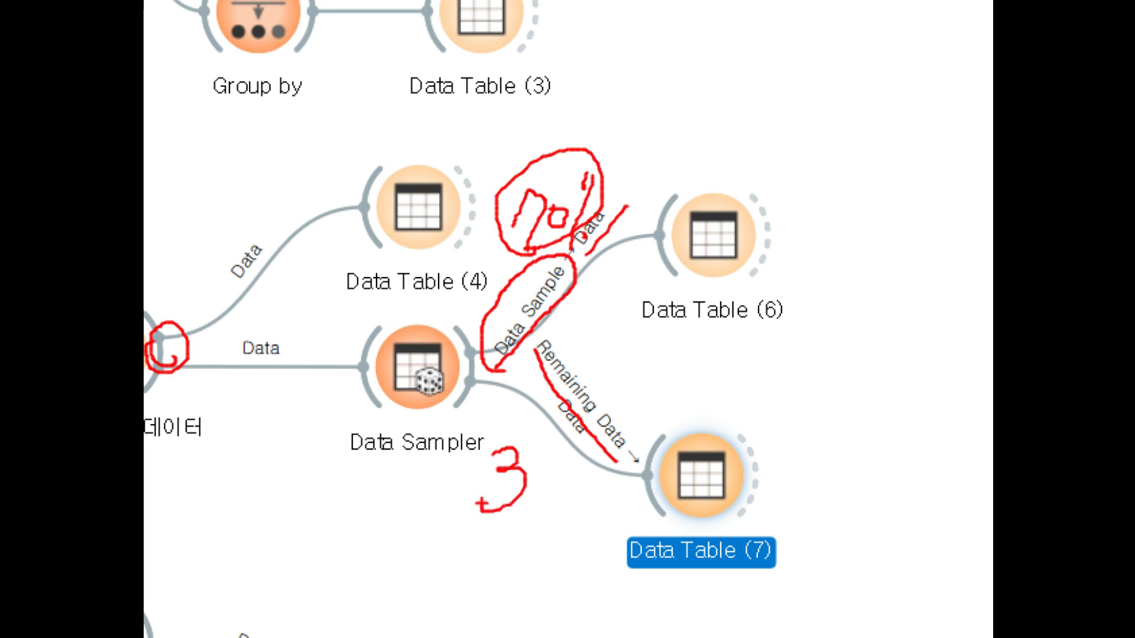
{"action": "mouse_move", "coordinate": [540, 466]}
{"action": "left_mouse_down"}
{"action": "mouse_move", "coordinate": [543, 497]}
{"action": "mouse_move", "coordinate": [566, 467]}
{"action": "mouse_move", "coordinate": [569, 520]}
{"action": "left_mouse_up"}
{"action": "left_click", "coordinate": [591, 502]}
{"action": "key", "text": "Escape"}
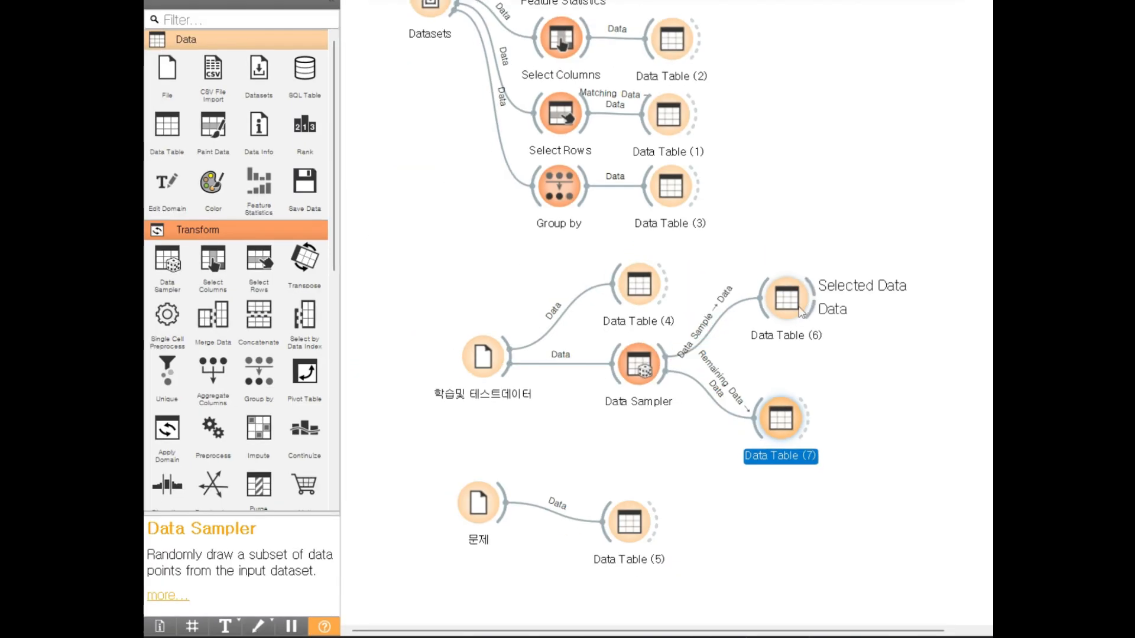
Step: Open Data Table (6) and check how many instances the sampled data contains
{"action": "double_click", "coordinate": [804, 296]}
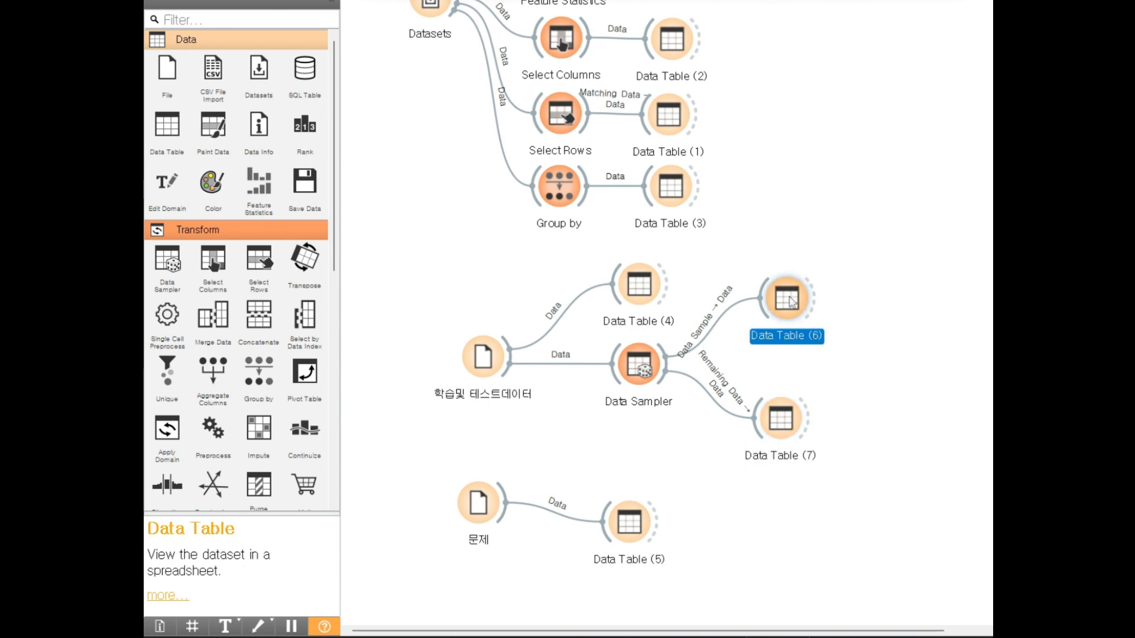
{"action": "left_click_drag", "start_coordinate": [843, 82], "coordinate": [842, 72]}
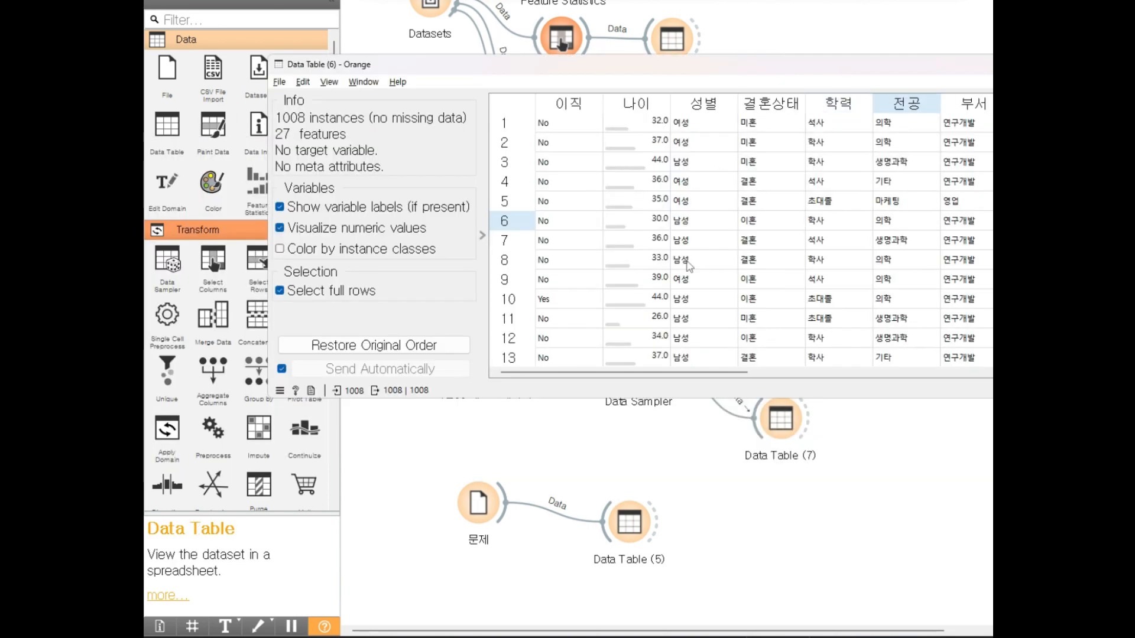
{"action": "key", "text": "ctrl+1"}
{"action": "left_click", "coordinate": [411, 409]}
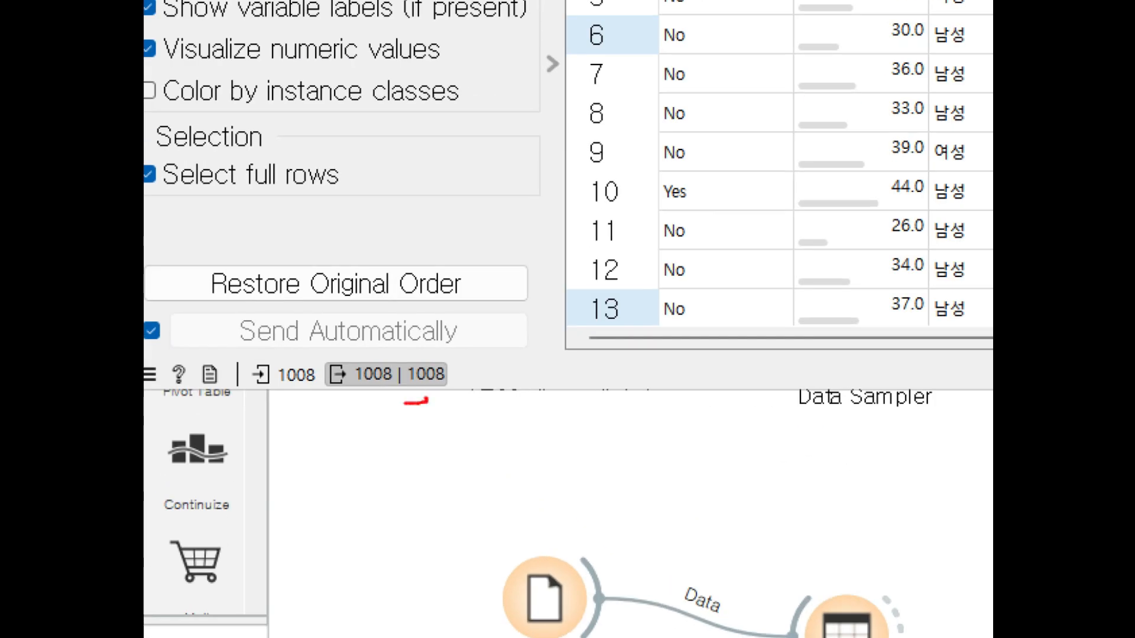
{"action": "mouse_move", "coordinate": [408, 402]}
{"action": "left_mouse_down"}
{"action": "mouse_move", "coordinate": [470, 402]}
{"action": "mouse_move", "coordinate": [426, 411]}
{"action": "left_mouse_up"}
{"action": "key", "text": "Escape"}
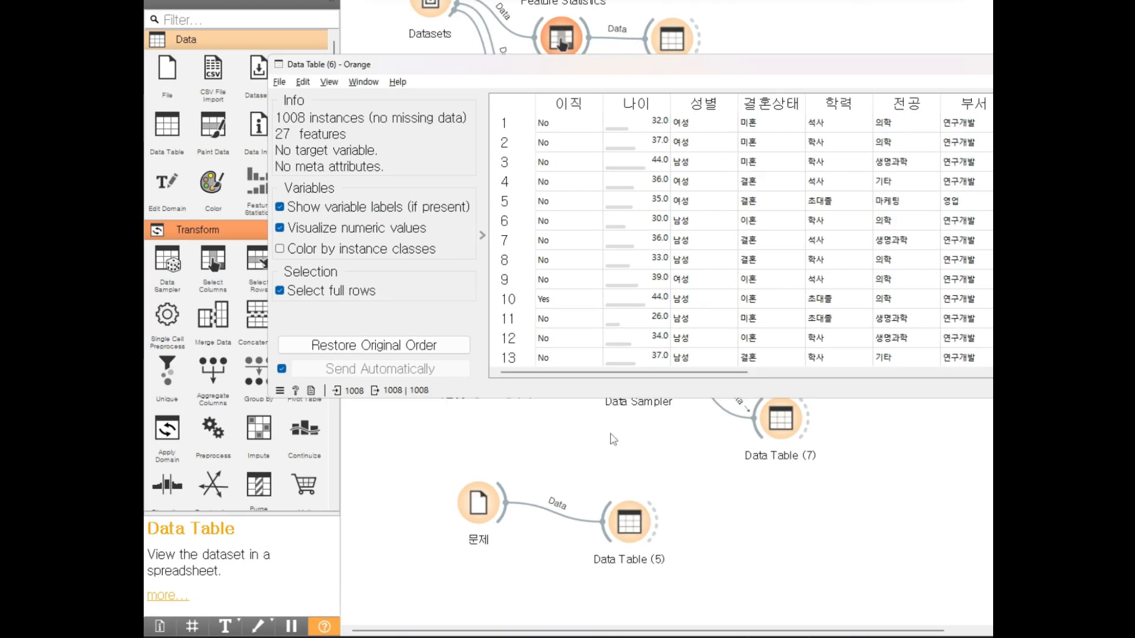
Step: Open Data Table (7) beside Data Table (6) and compare the instance counts of the remaining and sampled data
{"action": "double_click", "coordinate": [777, 425]}
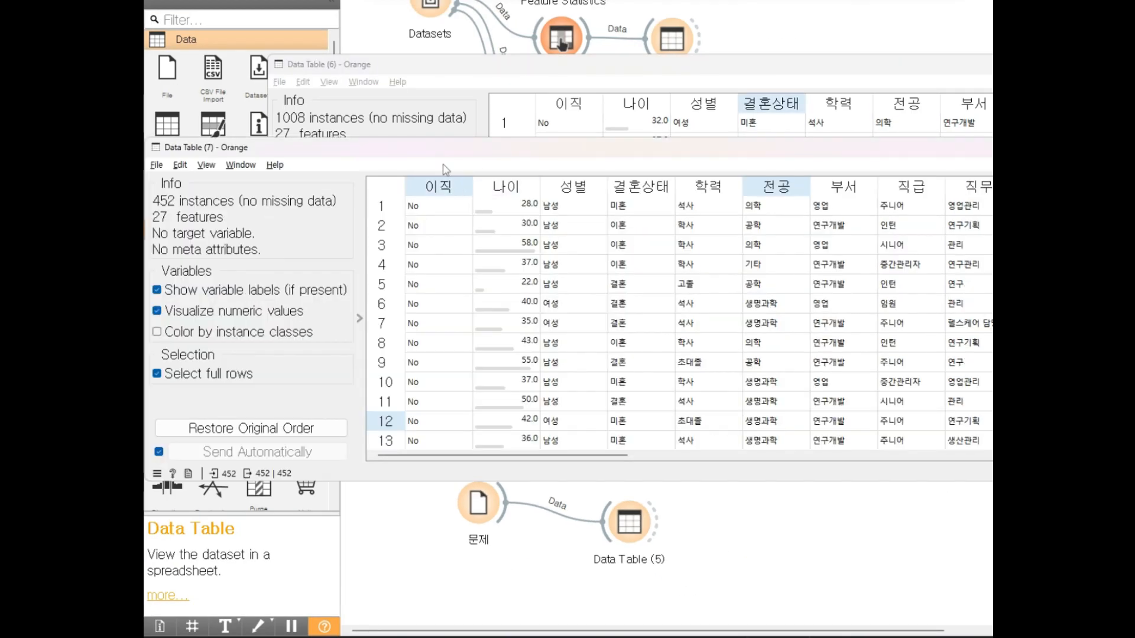
{"action": "left_click_drag", "start_coordinate": [447, 152], "coordinate": [824, 242]}
{"action": "key", "text": "ctrl+1"}
{"action": "left_click", "coordinate": [648, 566]}
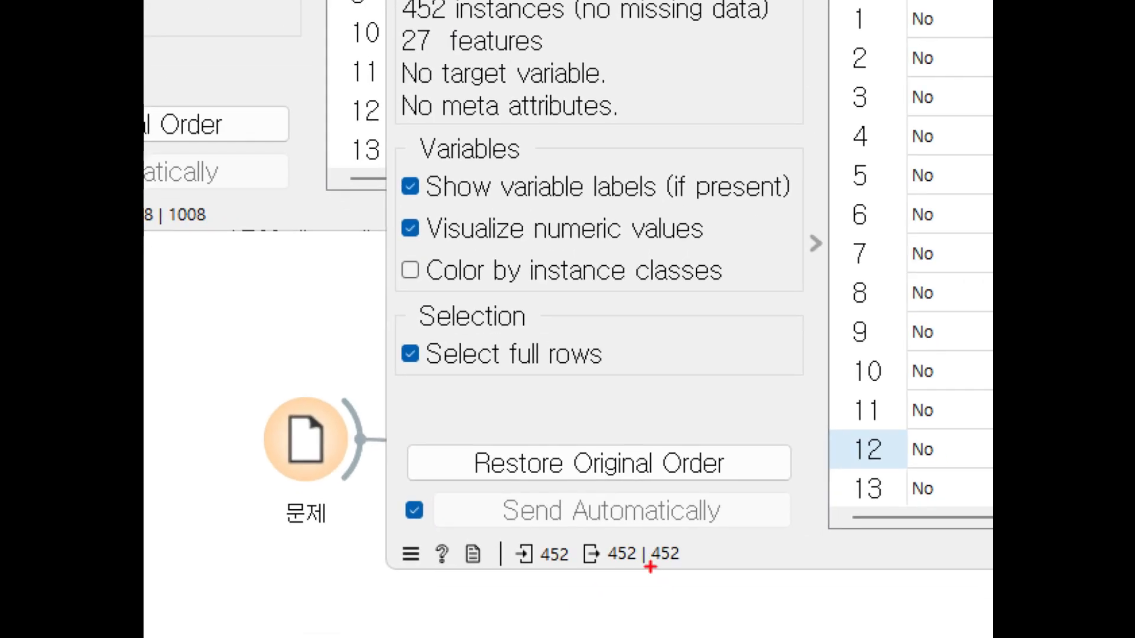
{"action": "mouse_move", "coordinate": [683, 572]}
{"action": "left_mouse_down"}
{"action": "mouse_move", "coordinate": [640, 573]}
{"action": "mouse_move", "coordinate": [672, 574]}
{"action": "left_mouse_up"}
{"action": "mouse_move", "coordinate": [237, 214]}
{"action": "left_mouse_down"}
{"action": "mouse_move", "coordinate": [149, 219]}
{"action": "mouse_move", "coordinate": [220, 237]}
{"action": "left_mouse_up"}
{"action": "key", "text": "Escape"}
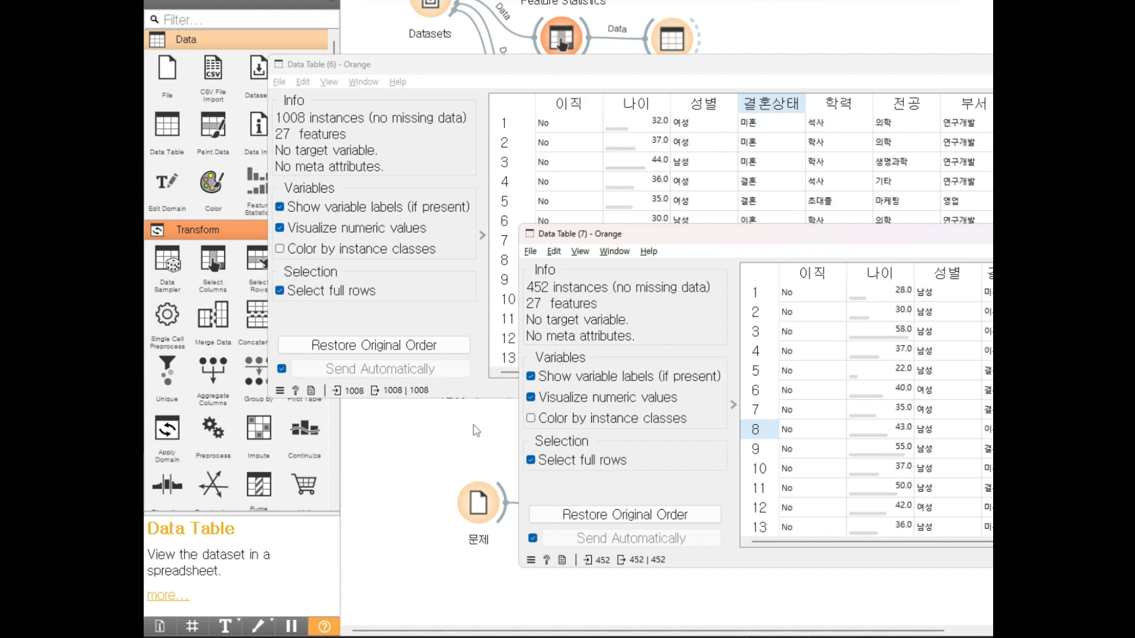
Step: Close the Data Table (7) and Data Table (6) windows
{"action": "left_click_drag", "start_coordinate": [749, 238], "coordinate": [566, 231]}
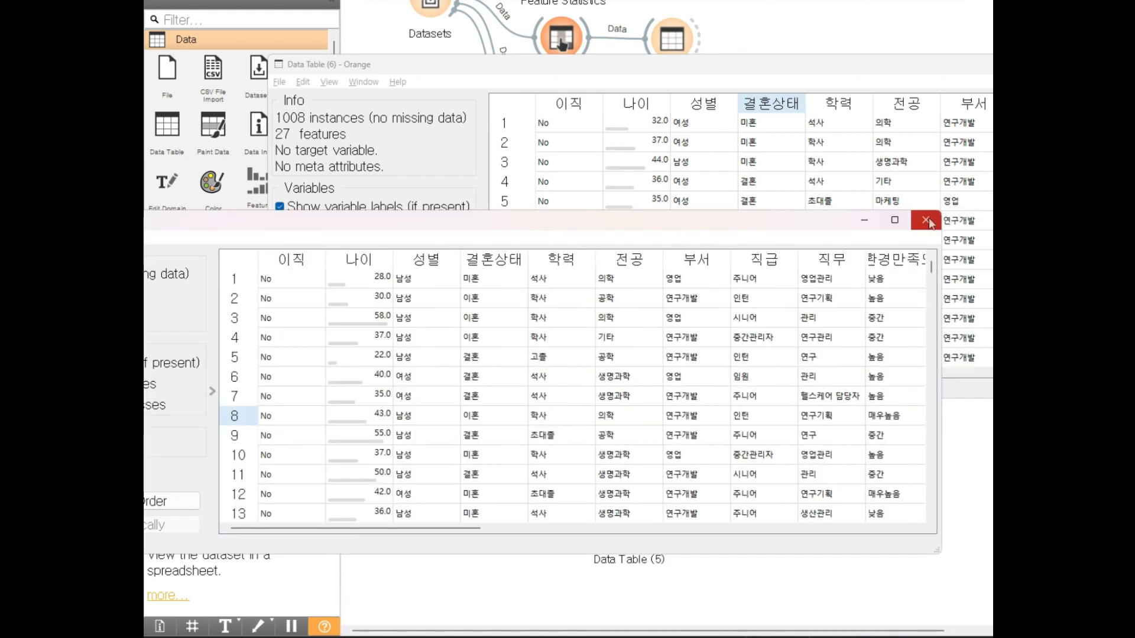
{"action": "left_click", "coordinate": [926, 221]}
{"action": "left_click_drag", "start_coordinate": [918, 66], "coordinate": [721, 86]}
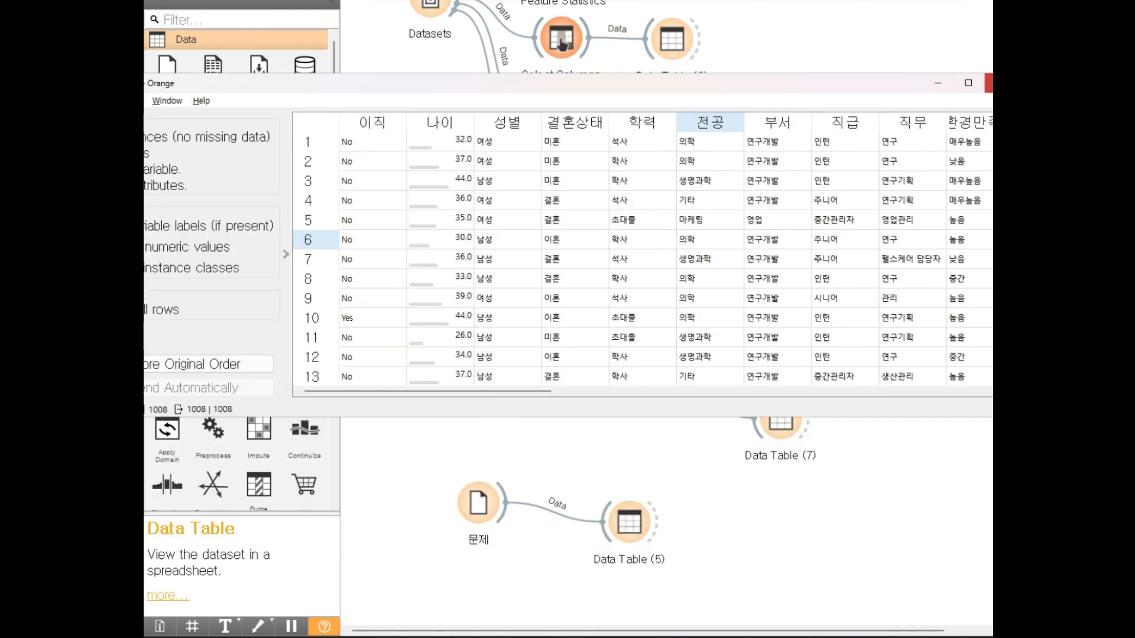
{"action": "left_click", "coordinate": [986, 87]}
Step: Move the Data Table (6) and Data Table (7) widgets slightly closer to the Data Sampler
{"action": "left_click_drag", "start_coordinate": [779, 421], "coordinate": [764, 433]}
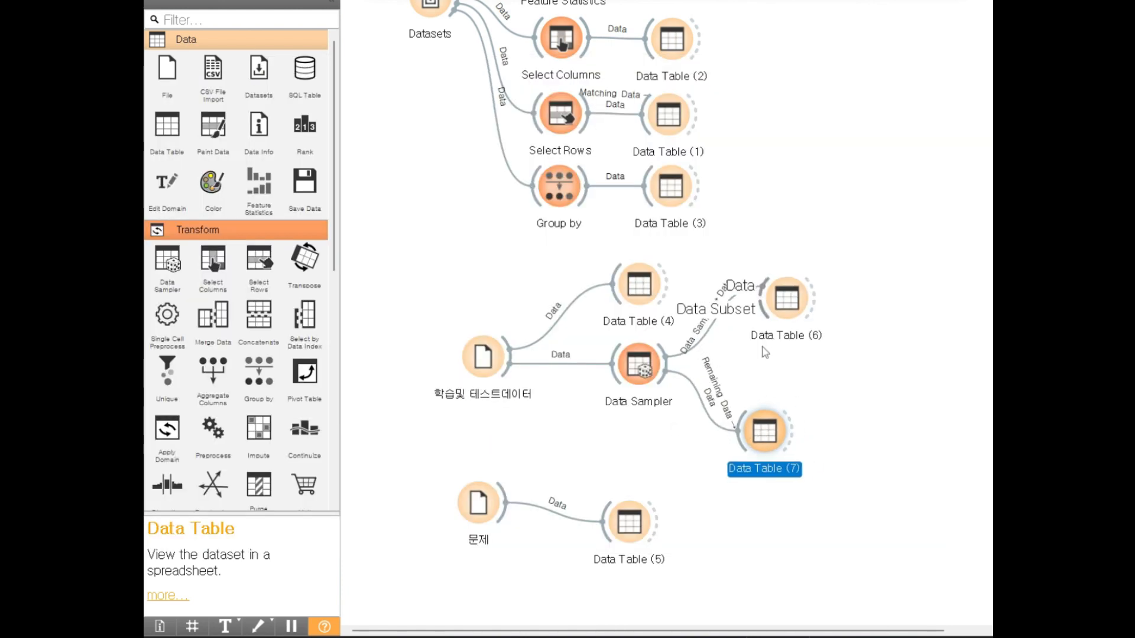
{"action": "left_click_drag", "start_coordinate": [781, 314], "coordinate": [760, 313]}
{"action": "left_click", "coordinate": [803, 396]}
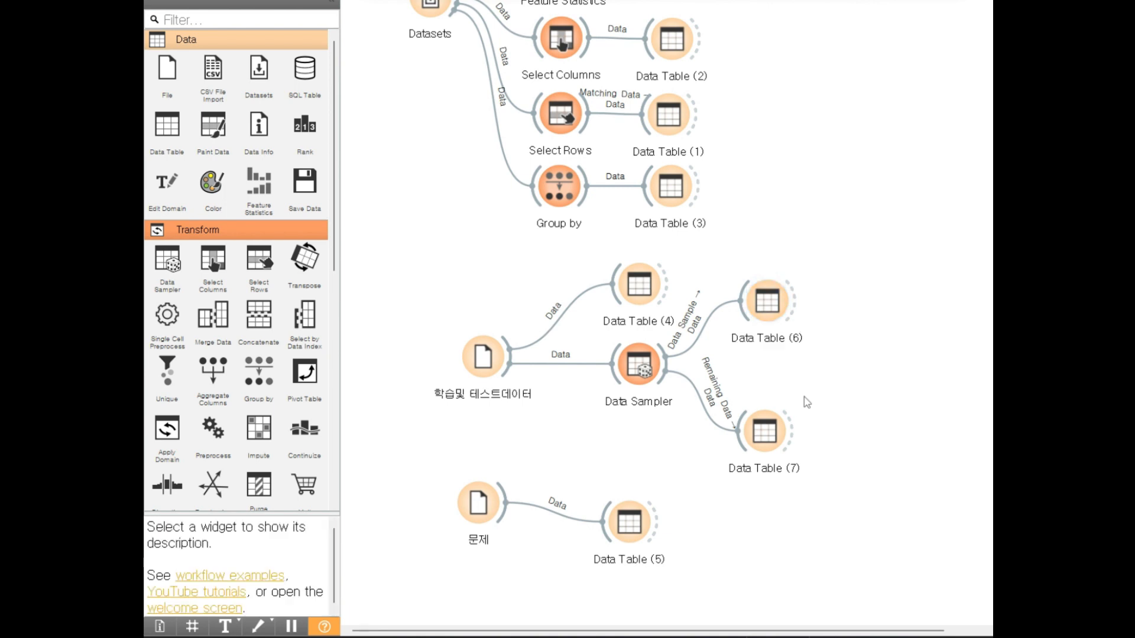
{"action": "left_click", "coordinate": [775, 304]}
{"action": "left_click", "coordinate": [775, 424]}
{"action": "left_click", "coordinate": [798, 444]}
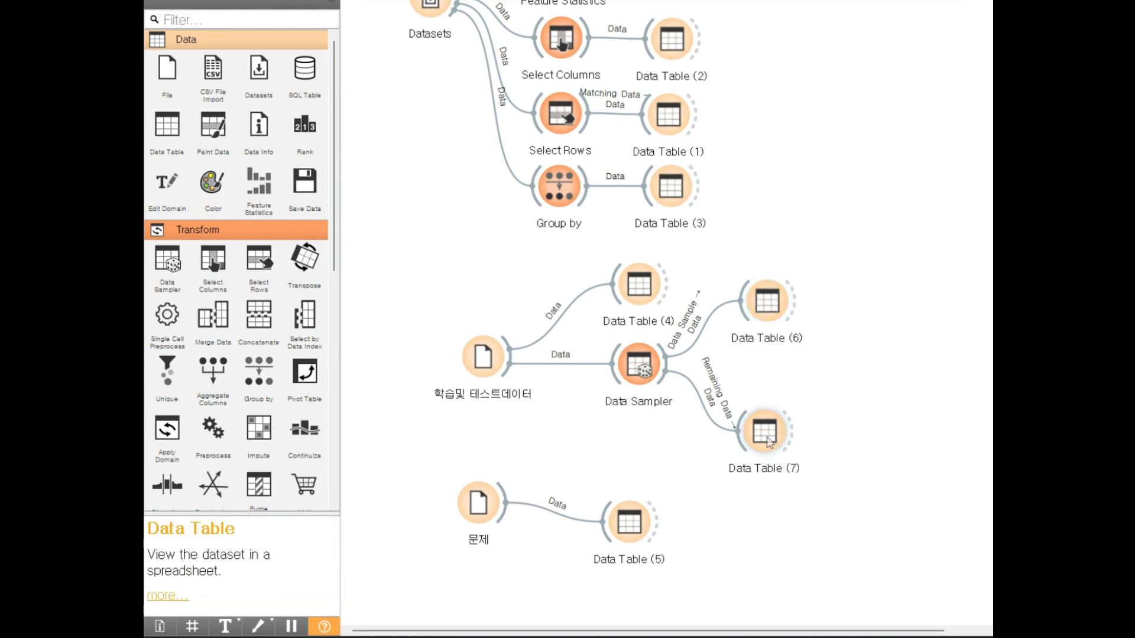
{"action": "left_click_drag", "start_coordinate": [767, 438], "coordinate": [772, 435]}
{"action": "left_click", "coordinate": [828, 291]}
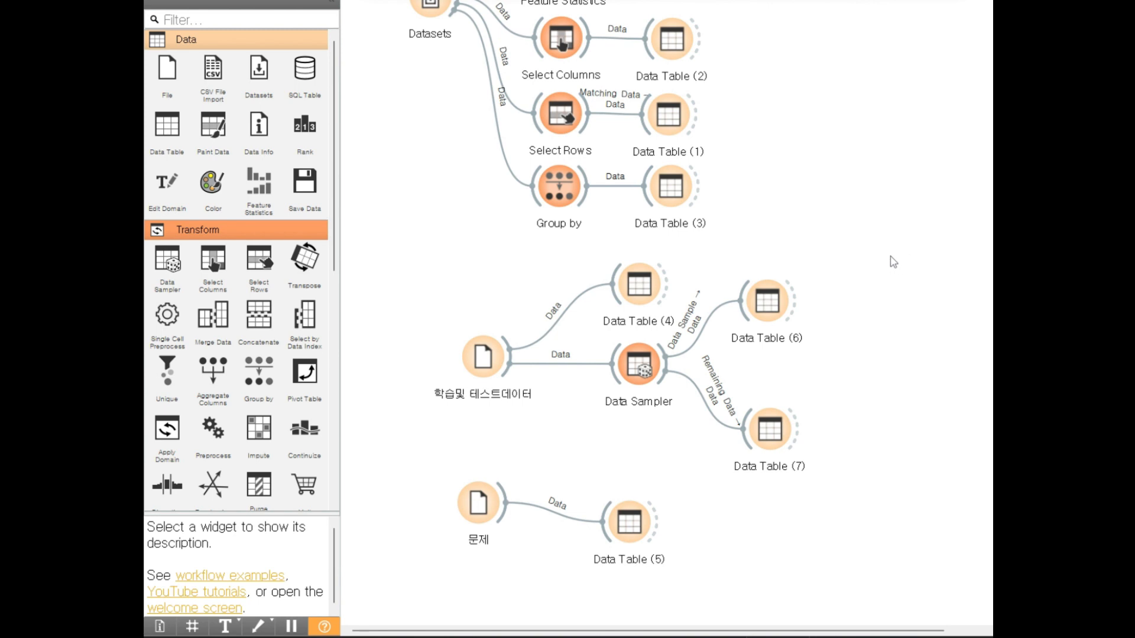
Step: Delete the Data Sampler, Data Tables (4) to (7) and the 문제 File widget, keeping the 학습및 테스트데이터 widget
{"action": "left_click_drag", "start_coordinate": [897, 241], "coordinate": [613, 535]}
{"action": "left_click", "coordinate": [661, 530]}
{"action": "left_click_drag", "start_coordinate": [871, 260], "coordinate": [532, 549]}
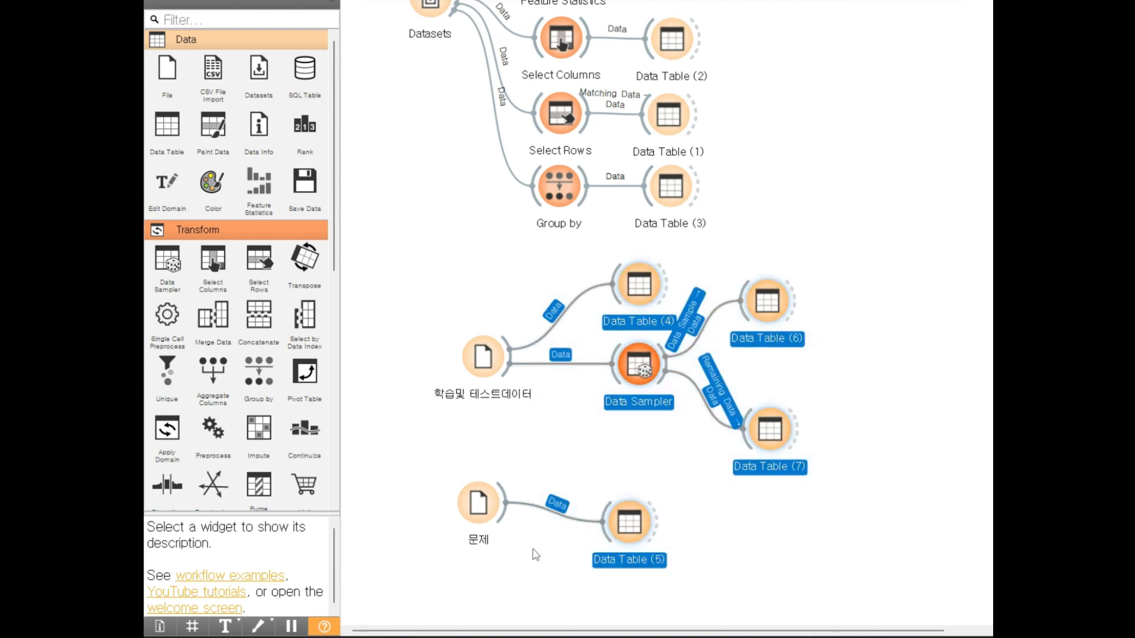
{"action": "key", "text": "Delete"}
{"action": "left_click", "coordinate": [480, 507]}
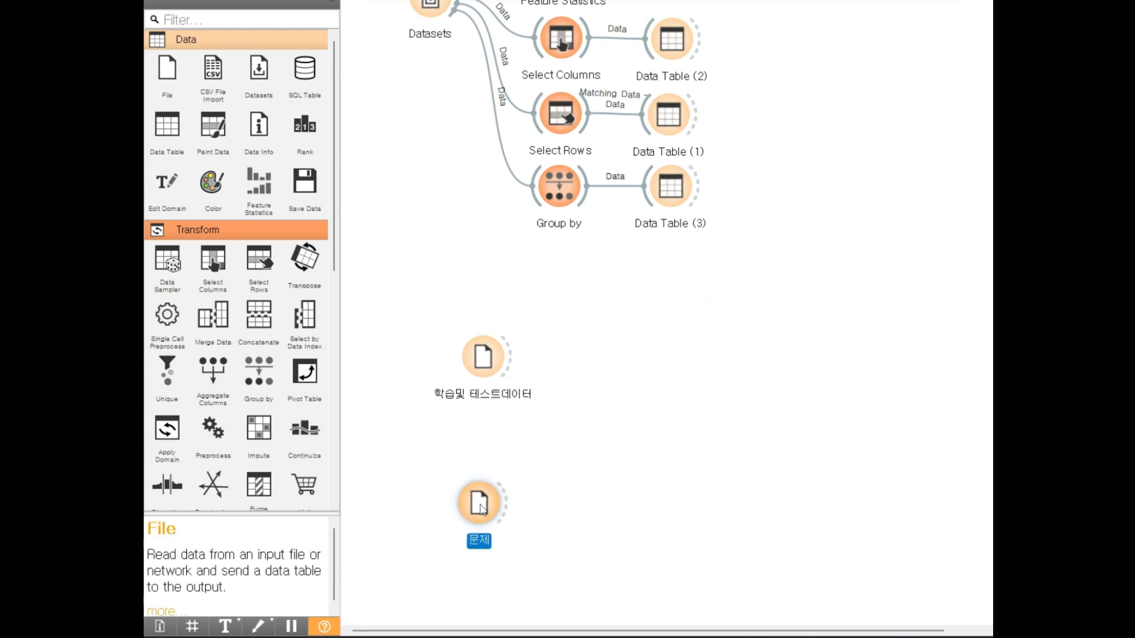
{"action": "key", "text": "Delete"}
Step: Move the 학습및 테스트데이터 widget and load 객관식예측_이직할 직원_공부.xls into it, closing its settings
{"action": "left_click_drag", "start_coordinate": [491, 360], "coordinate": [453, 380]}
{"action": "double_click", "coordinate": [449, 397]}
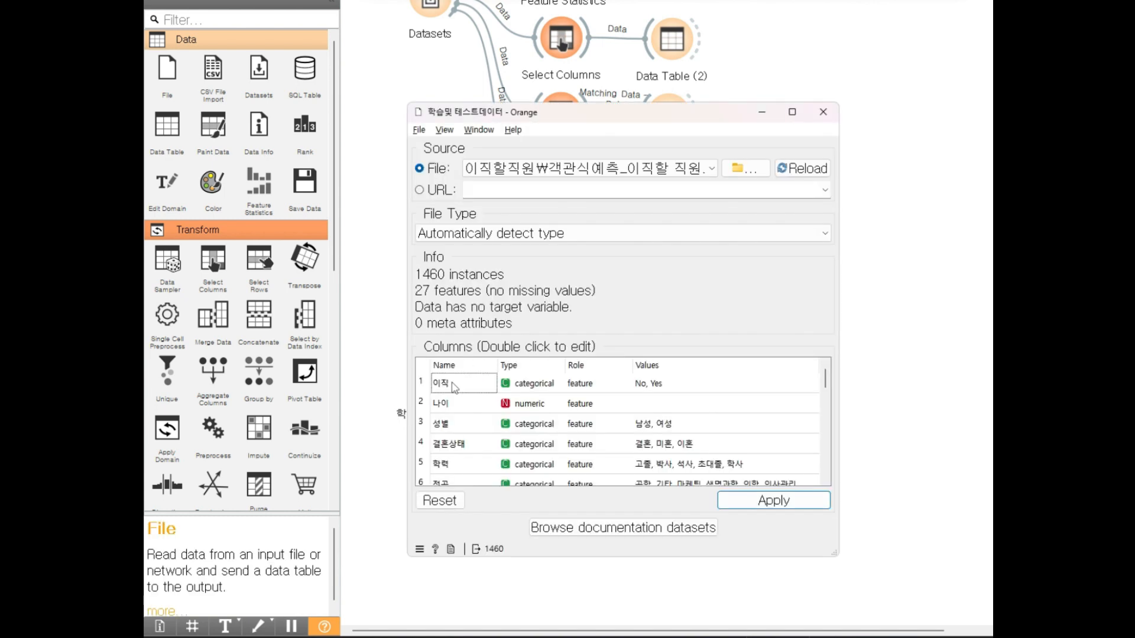
{"action": "left_click", "coordinate": [743, 169]}
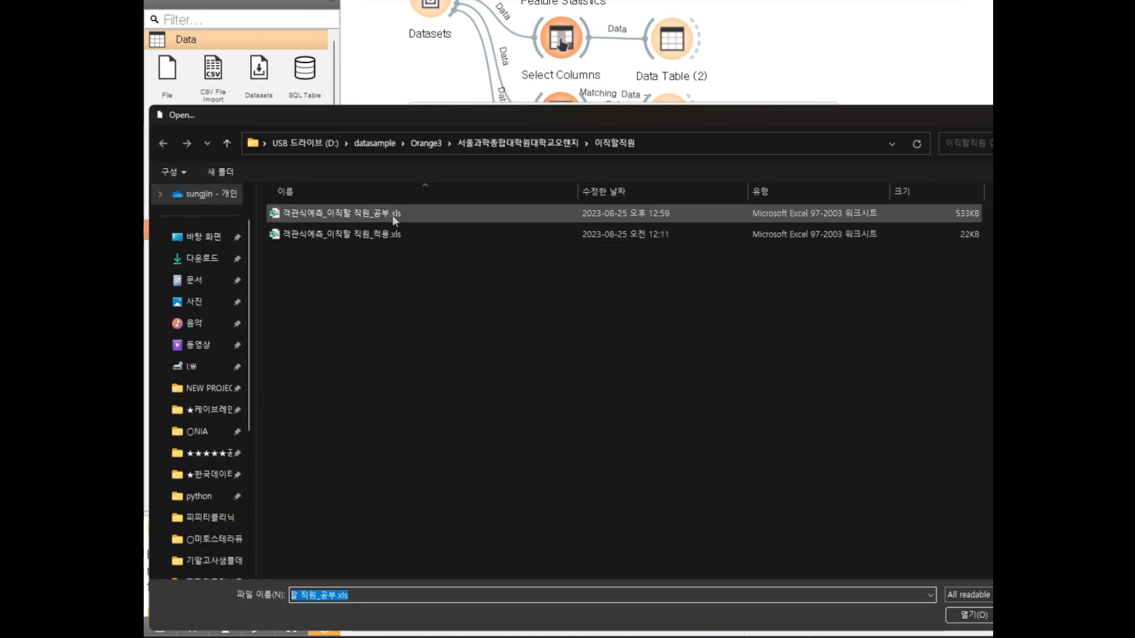
{"action": "double_click", "coordinate": [488, 213]}
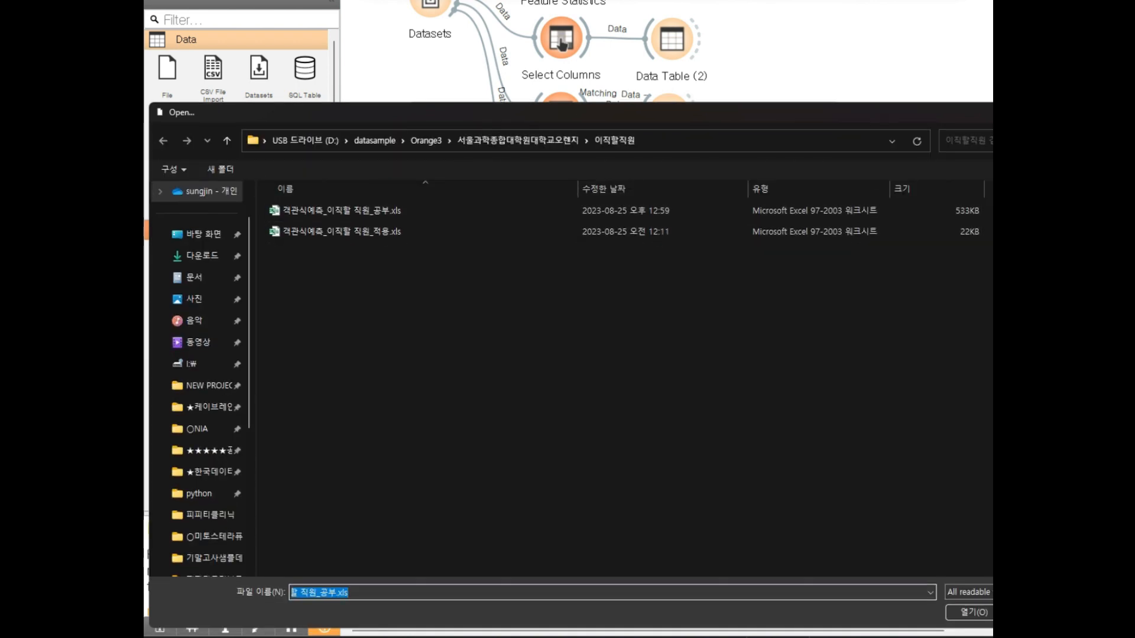
{"action": "left_click", "coordinate": [823, 113]}
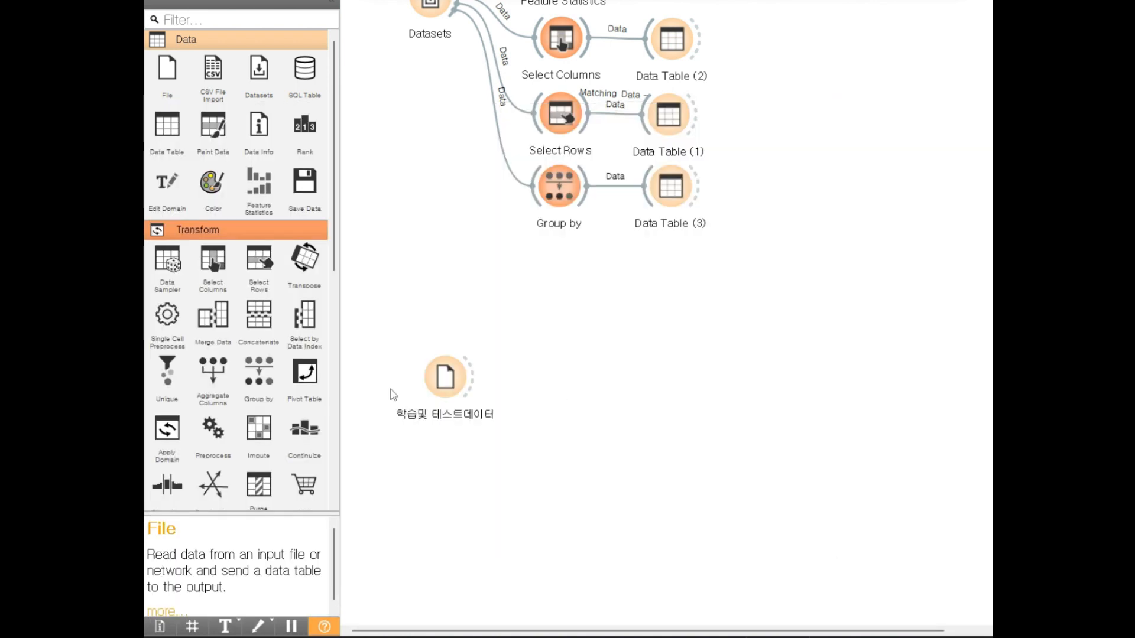
Step: Move the 학습및 테스트데이터 widget slightly downward, then open its settings and review the column list
{"action": "left_click", "coordinate": [440, 385]}
{"action": "left_click_drag", "start_coordinate": [437, 382], "coordinate": [428, 406]}
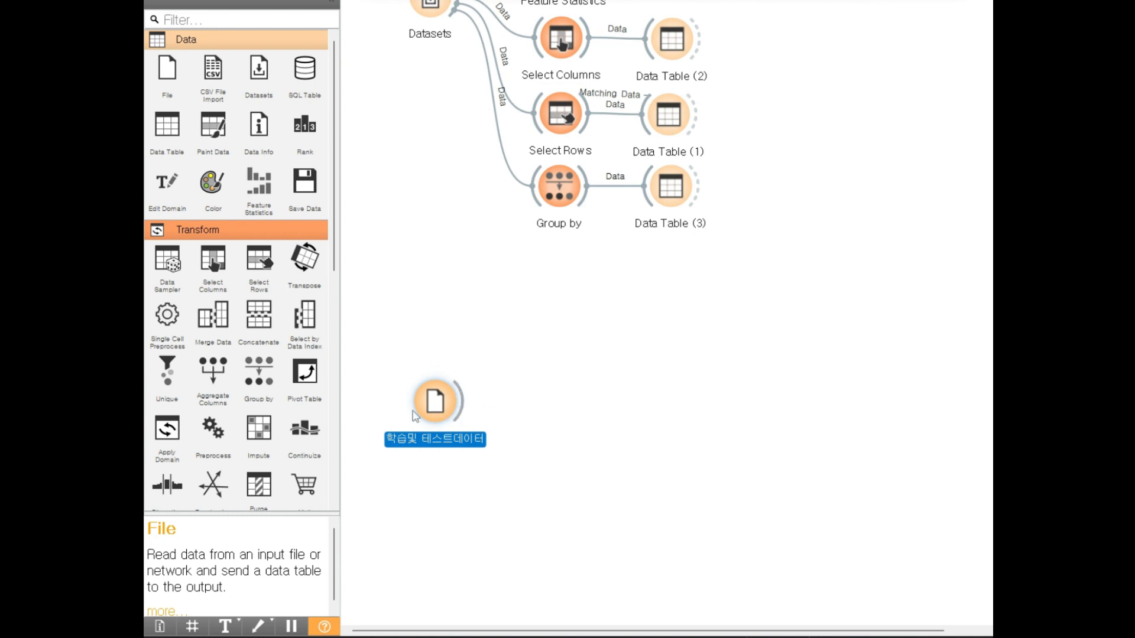
{"action": "double_click", "coordinate": [438, 412]}
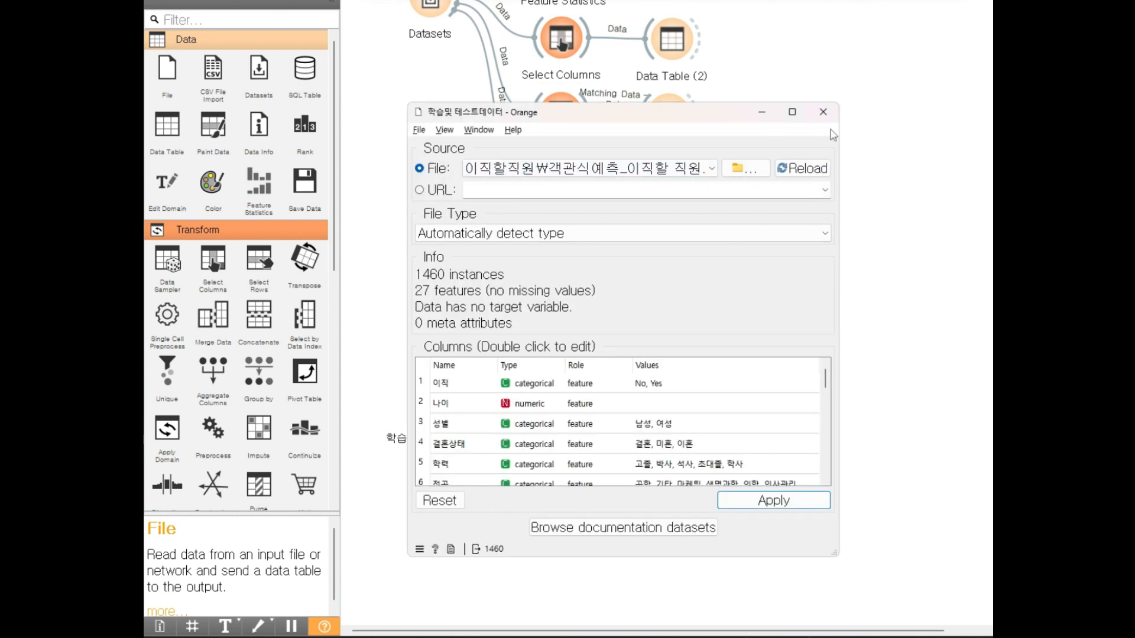
{"action": "scroll", "coordinate": [661, 426], "scroll_direction": "down", "scroll_amount": 5}
{"action": "scroll", "coordinate": [662, 427], "scroll_direction": "up", "scroll_amount": 7}
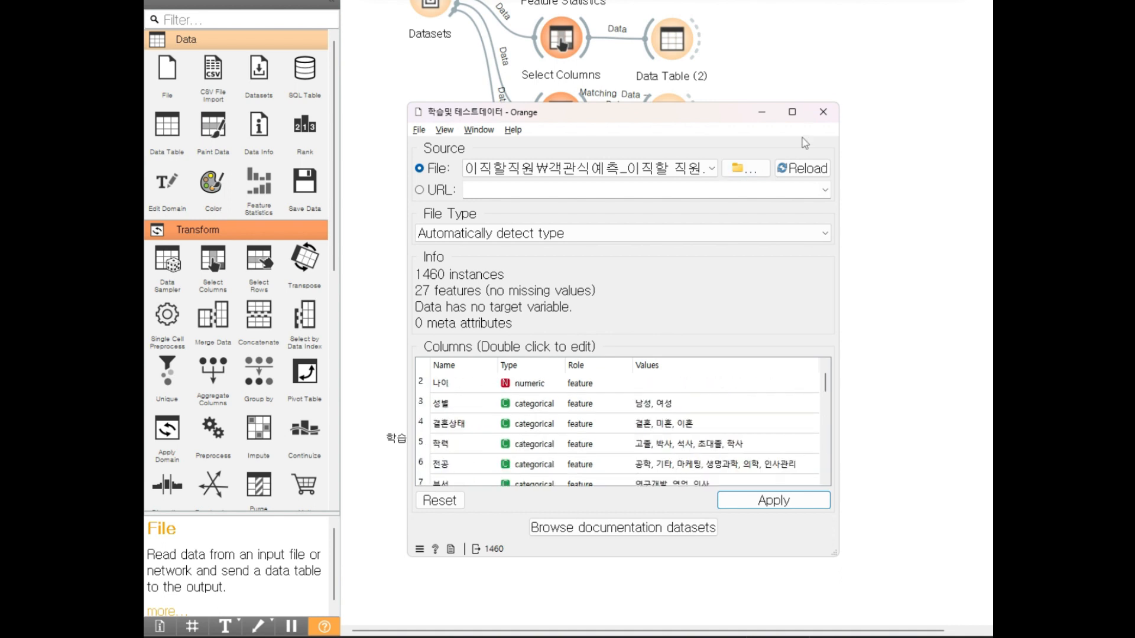
{"action": "left_click", "coordinate": [822, 112]}
Step: Connect a new Data Table to the 학습및 테스트데이터 widget and open it
{"action": "left_click_drag", "start_coordinate": [461, 402], "coordinate": [518, 319]}
{"action": "left_click", "coordinate": [535, 165]}
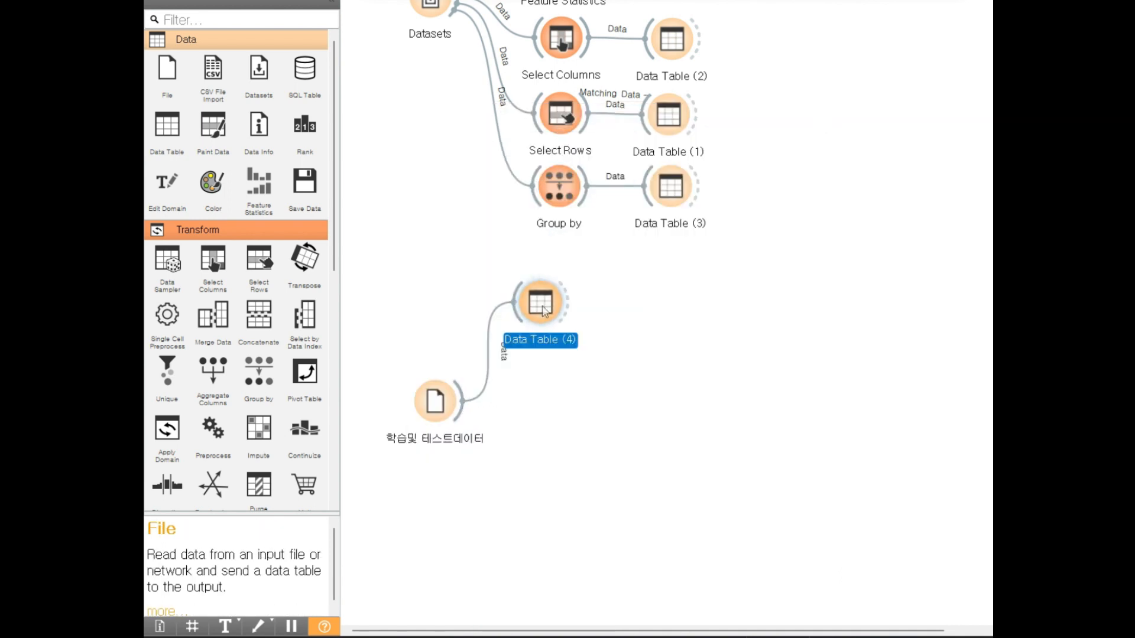
{"action": "double_click", "coordinate": [544, 312]}
{"action": "left_click_drag", "start_coordinate": [604, 152], "coordinate": [604, 39]}
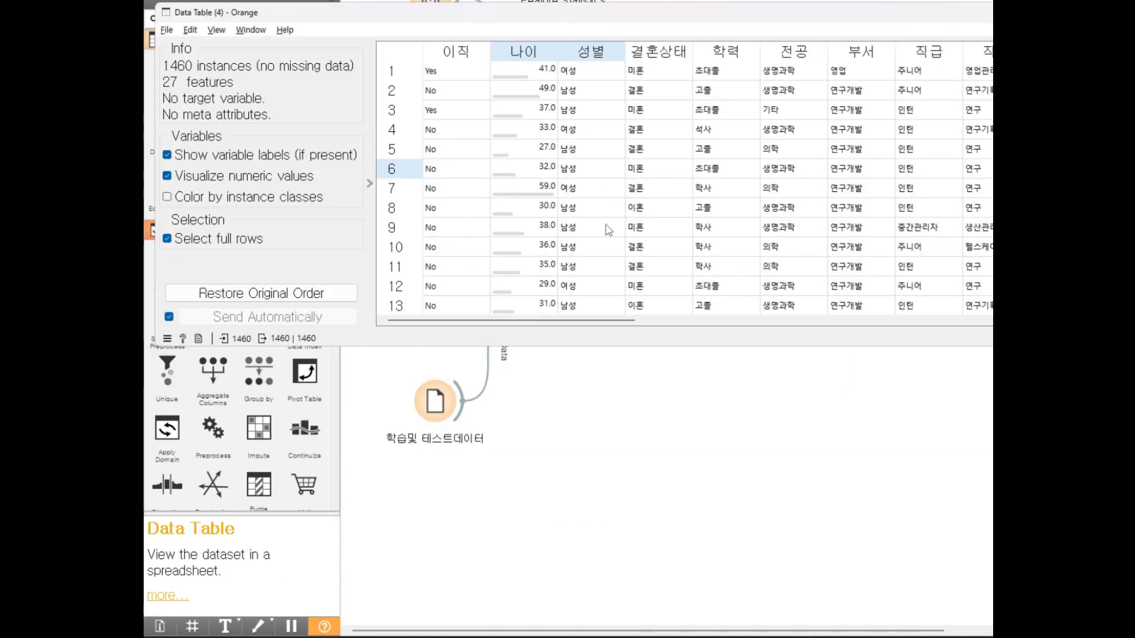
Step: Sort the table by each column in turn, from 나이 and 성별 through 직급 to 직무
{"action": "left_click", "coordinate": [537, 56]}
{"action": "left_click", "coordinate": [592, 56]}
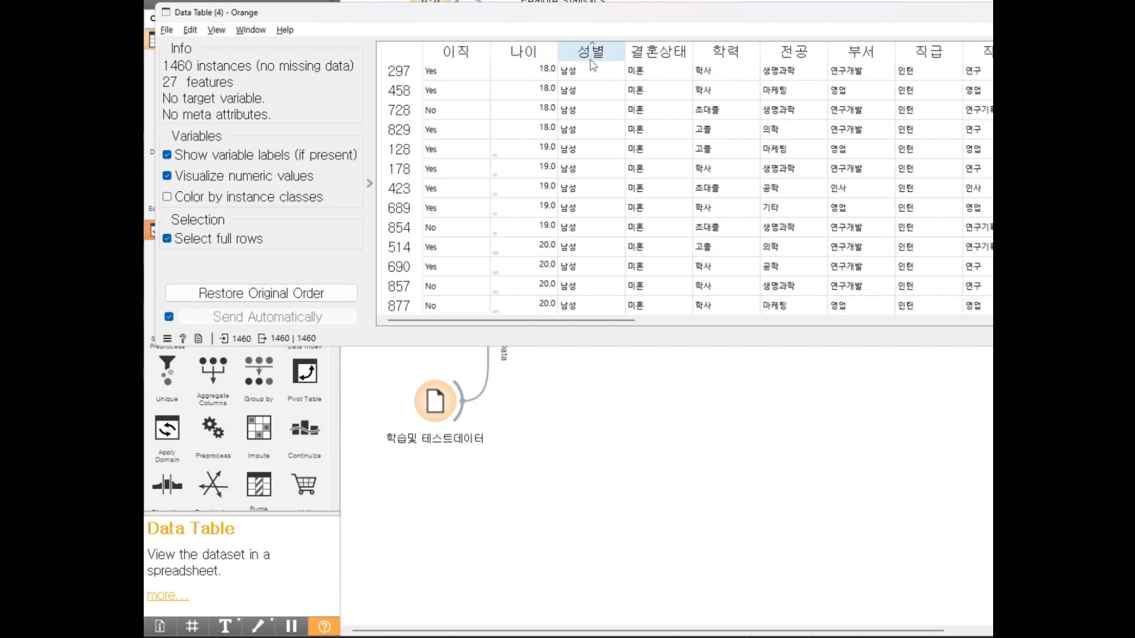
{"action": "left_click", "coordinate": [651, 56]}
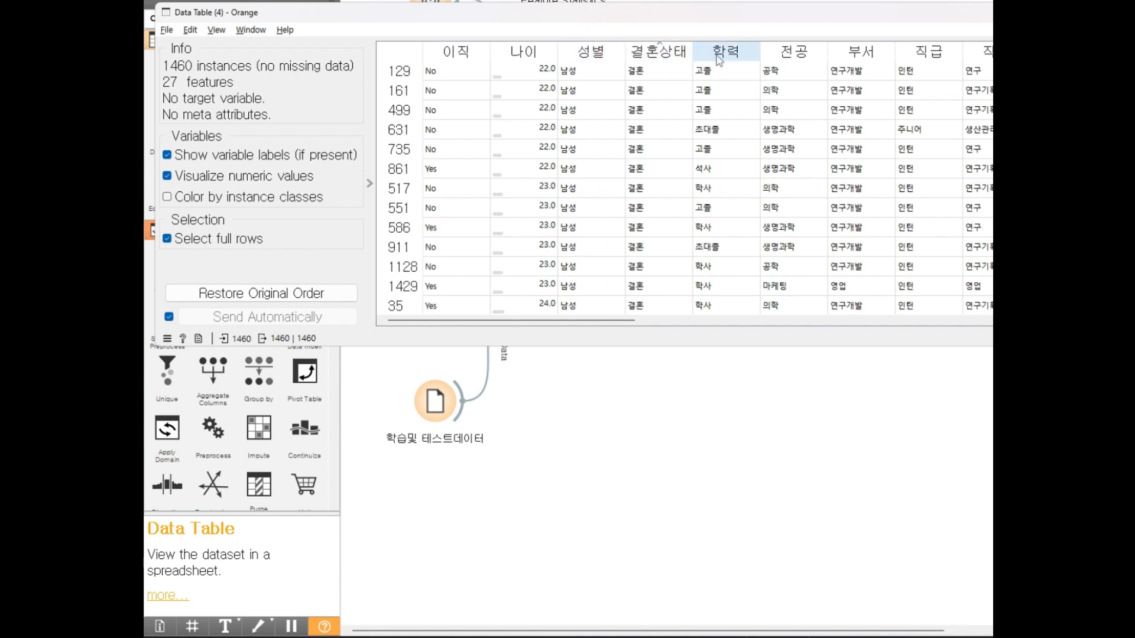
{"action": "left_click", "coordinate": [523, 52]}
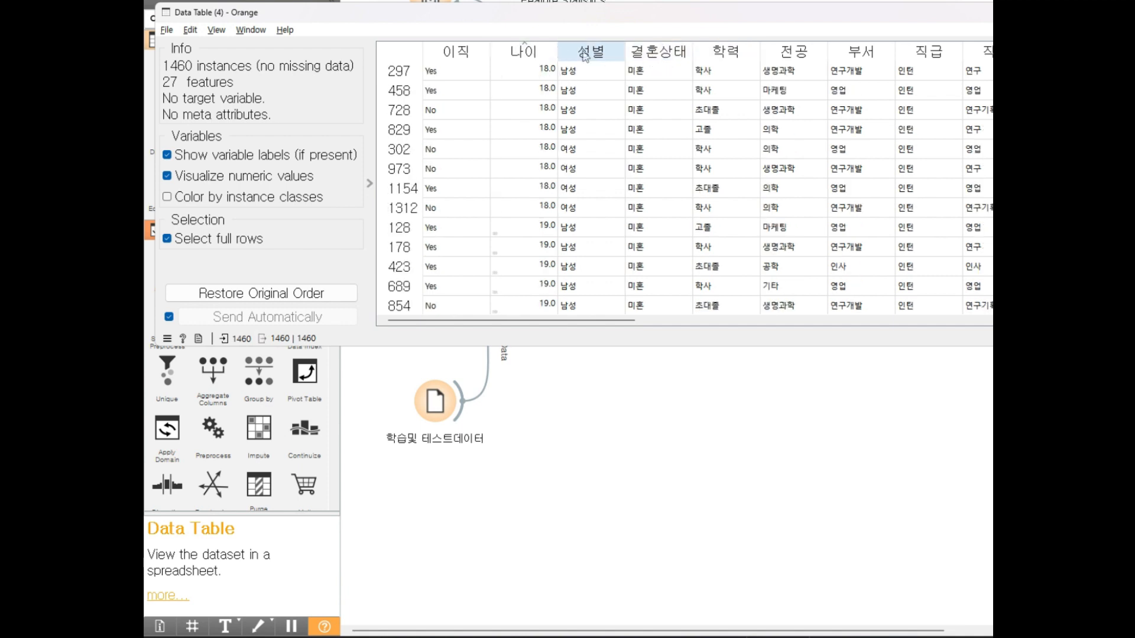
{"action": "left_click", "coordinate": [591, 52]}
{"action": "left_click", "coordinate": [658, 60]}
{"action": "left_click", "coordinate": [725, 57]}
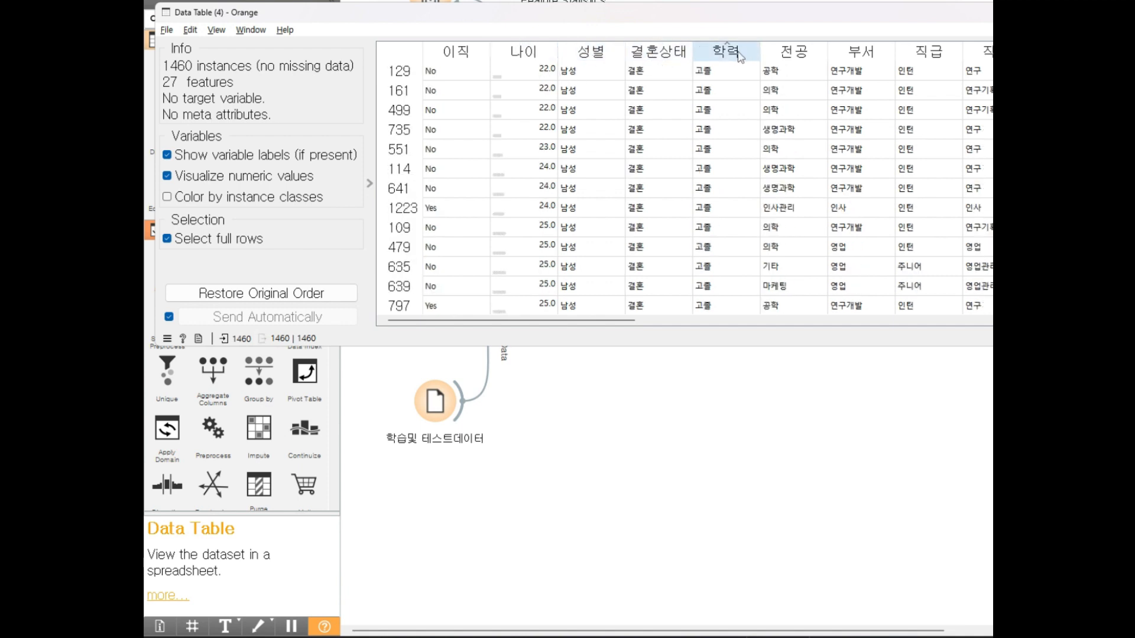
{"action": "left_click", "coordinate": [793, 57]}
{"action": "left_click", "coordinate": [859, 58]}
{"action": "left_click", "coordinate": [926, 57]}
{"action": "left_click", "coordinate": [973, 56]}
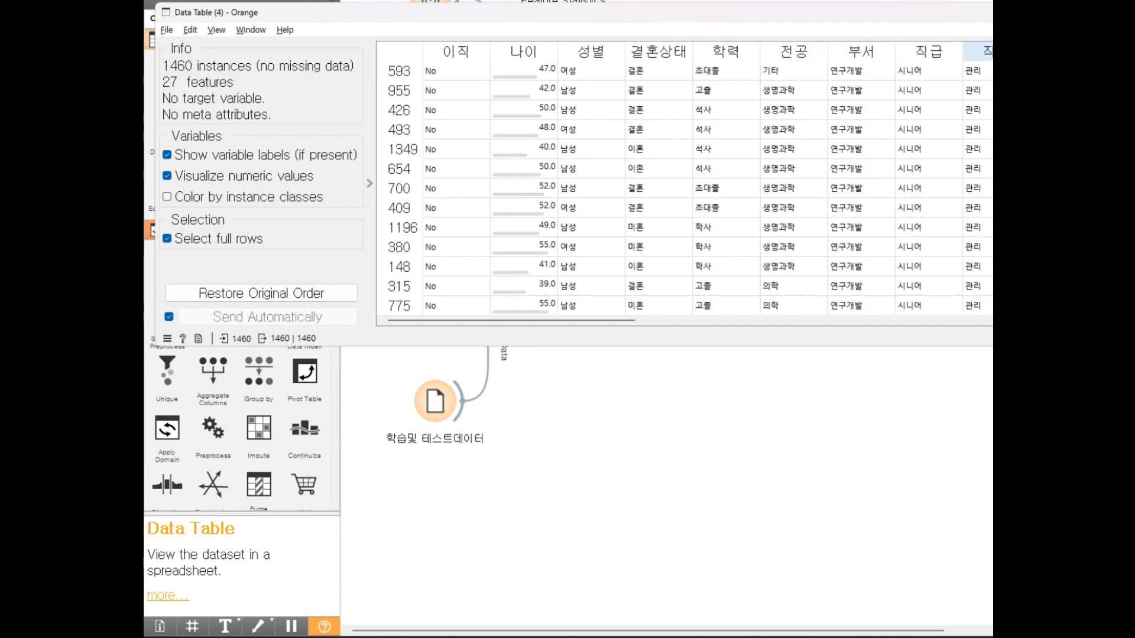
Step: Reposition the Data Table (4) window to view the 환경만족도 column and mark the table's instance counts
{"action": "left_click_drag", "start_coordinate": [993, 17], "coordinate": [835, 14]}
{"action": "left_click_drag", "start_coordinate": [942, 66], "coordinate": [944, 65]}
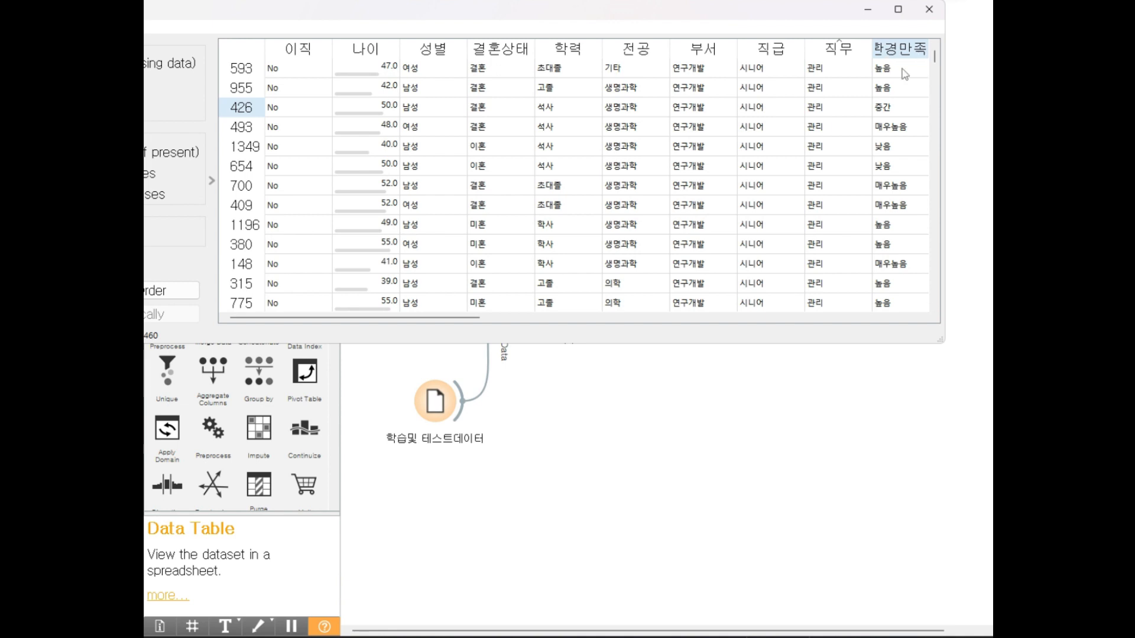
{"action": "left_click_drag", "start_coordinate": [539, 16], "coordinate": [679, 30]}
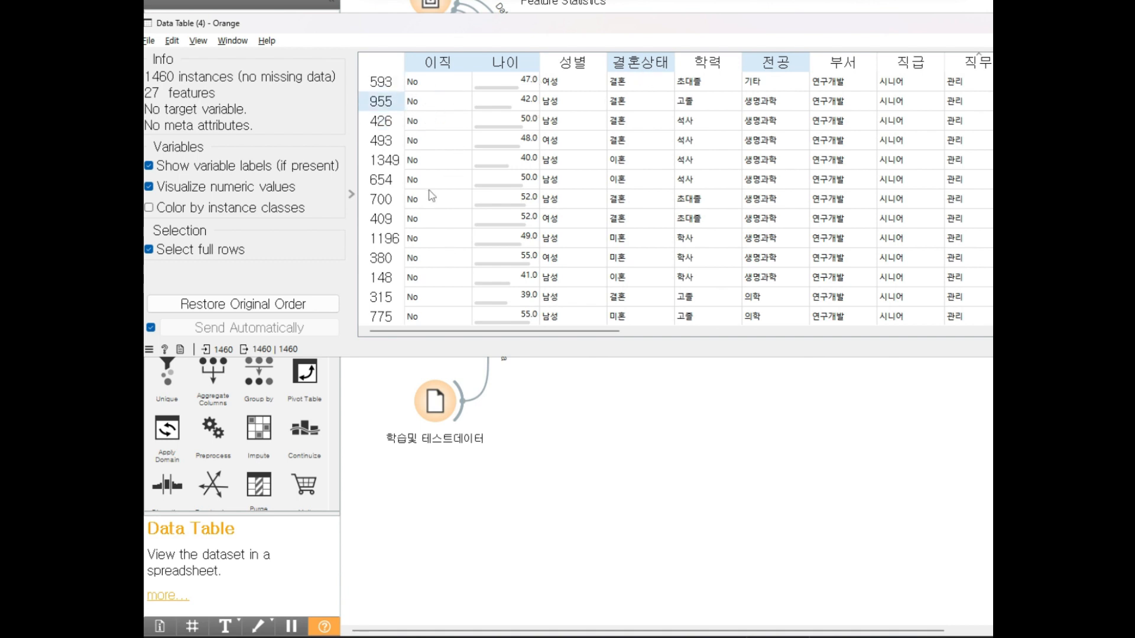
{"action": "left_click", "coordinate": [302, 367]}
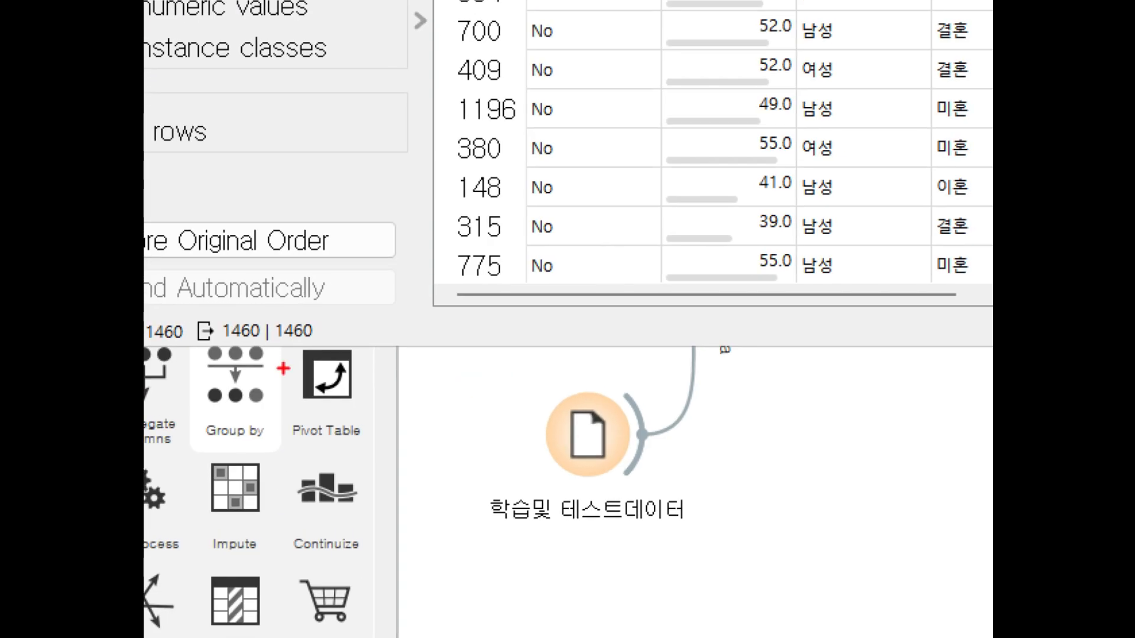
{"action": "left_click_drag", "start_coordinate": [318, 350], "coordinate": [268, 353]}
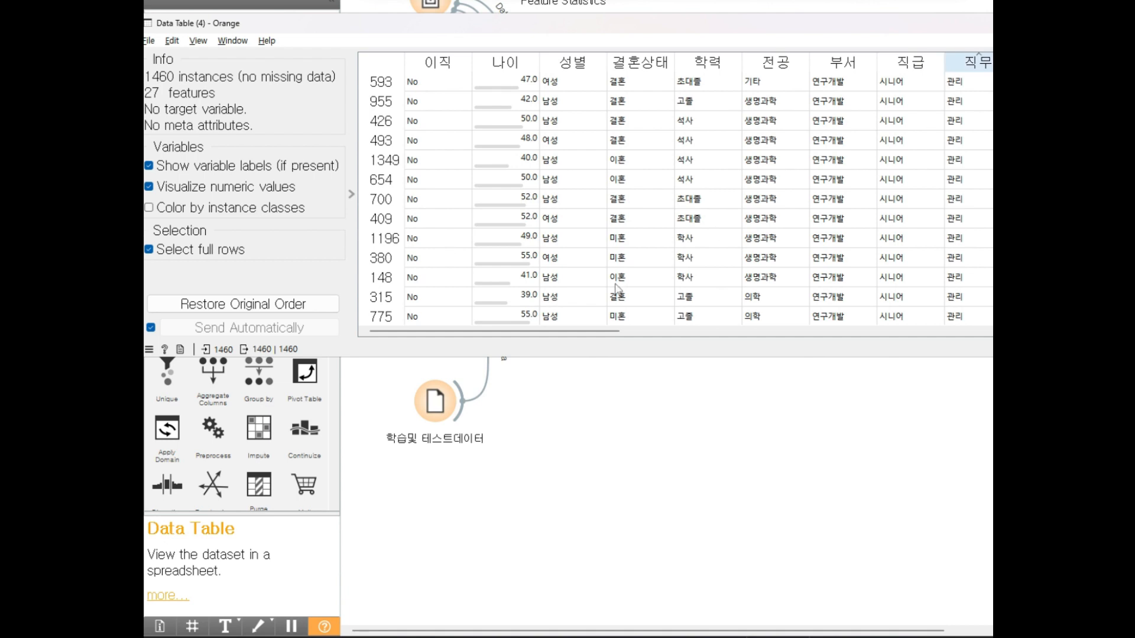
Step: Widen the 교육횟수, 승진시점, 급여상승 and 스톡옵션레벨 columns in Data Table (4) to read their headers
{"action": "left_click_drag", "start_coordinate": [595, 332], "coordinate": [794, 341]}
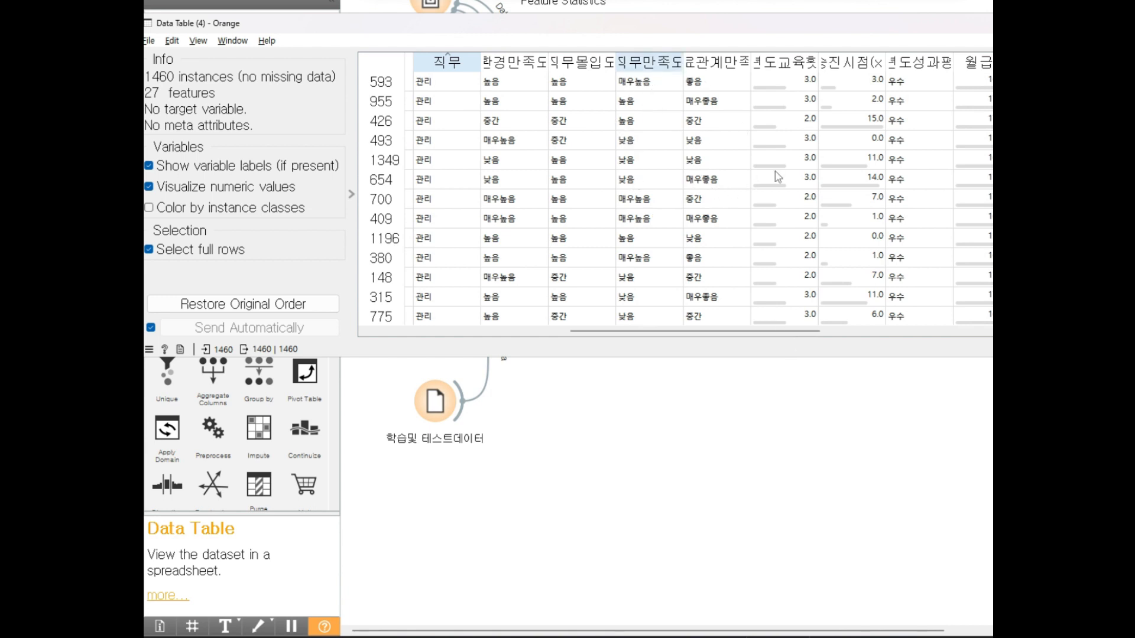
{"action": "left_click_drag", "start_coordinate": [818, 63], "coordinate": [839, 62]}
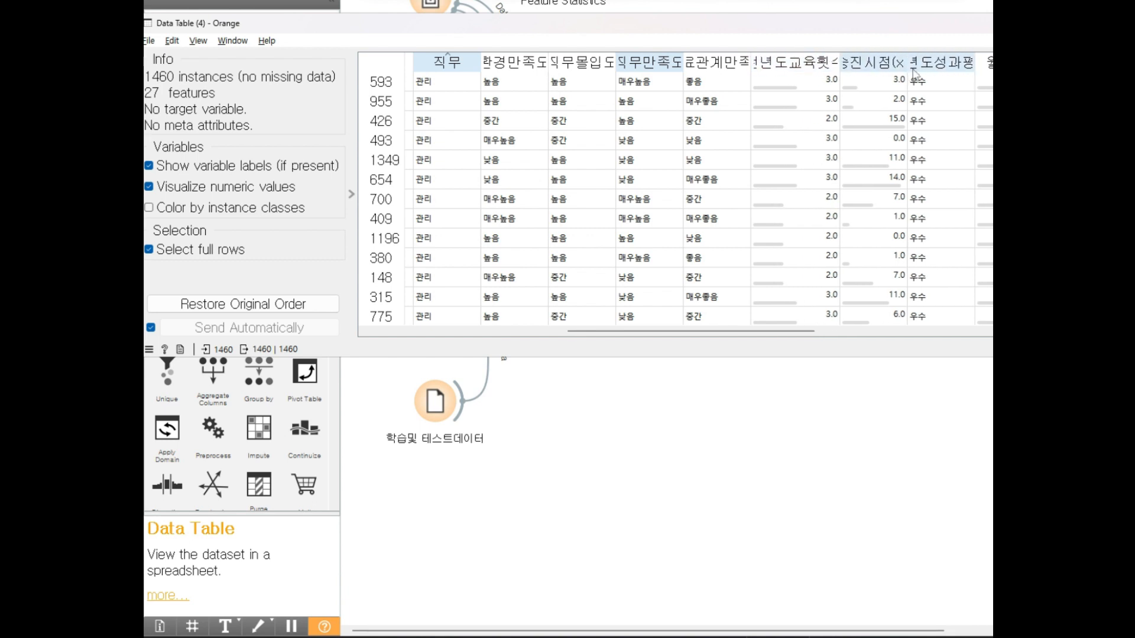
{"action": "mouse_move", "coordinate": [914, 74]}
{"action": "left_mouse_down"}
{"action": "mouse_move", "coordinate": [988, 65]}
{"action": "mouse_move", "coordinate": [917, 64]}
{"action": "left_mouse_up"}
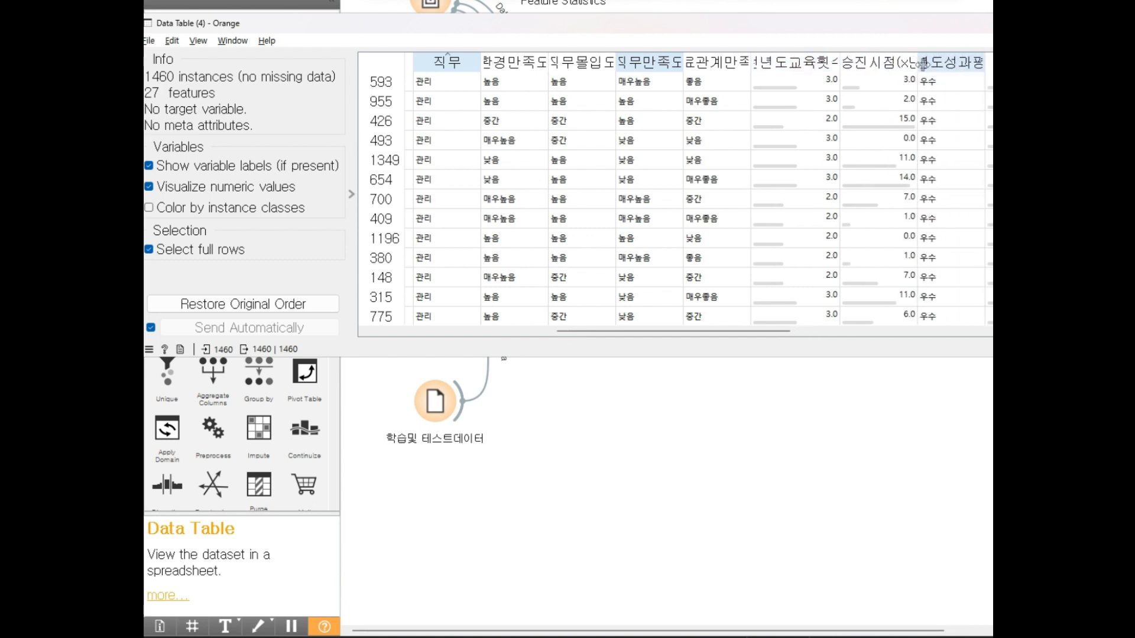
{"action": "left_click_drag", "start_coordinate": [750, 329], "coordinate": [840, 330]}
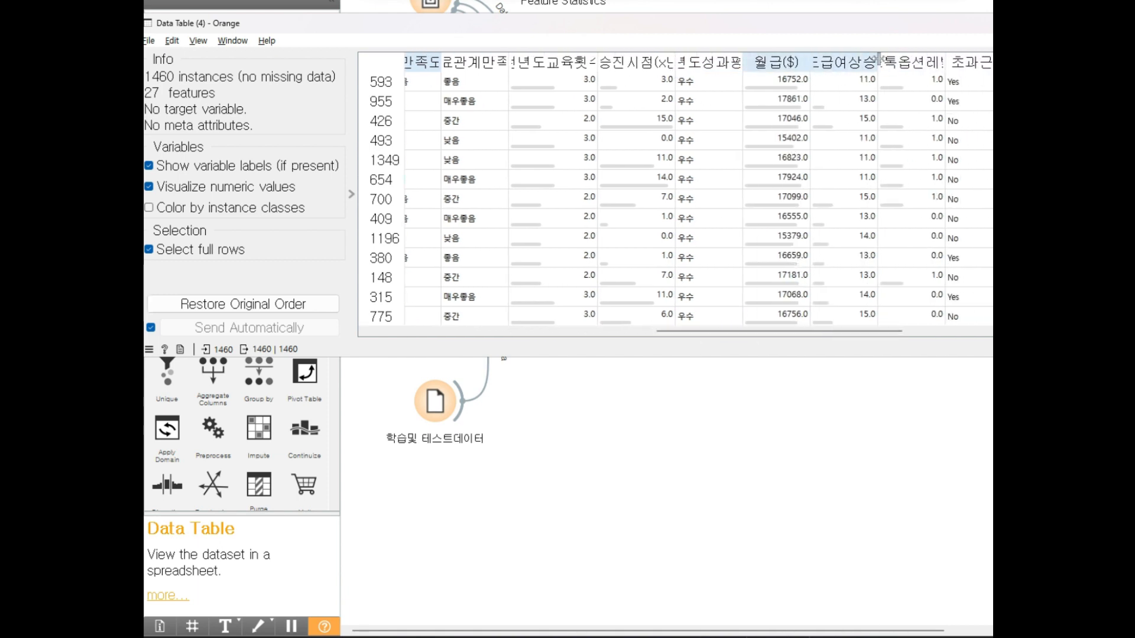
{"action": "mouse_move", "coordinate": [878, 65]}
{"action": "left_mouse_down"}
{"action": "mouse_move", "coordinate": [952, 70]}
{"action": "mouse_move", "coordinate": [890, 66]}
{"action": "left_mouse_up"}
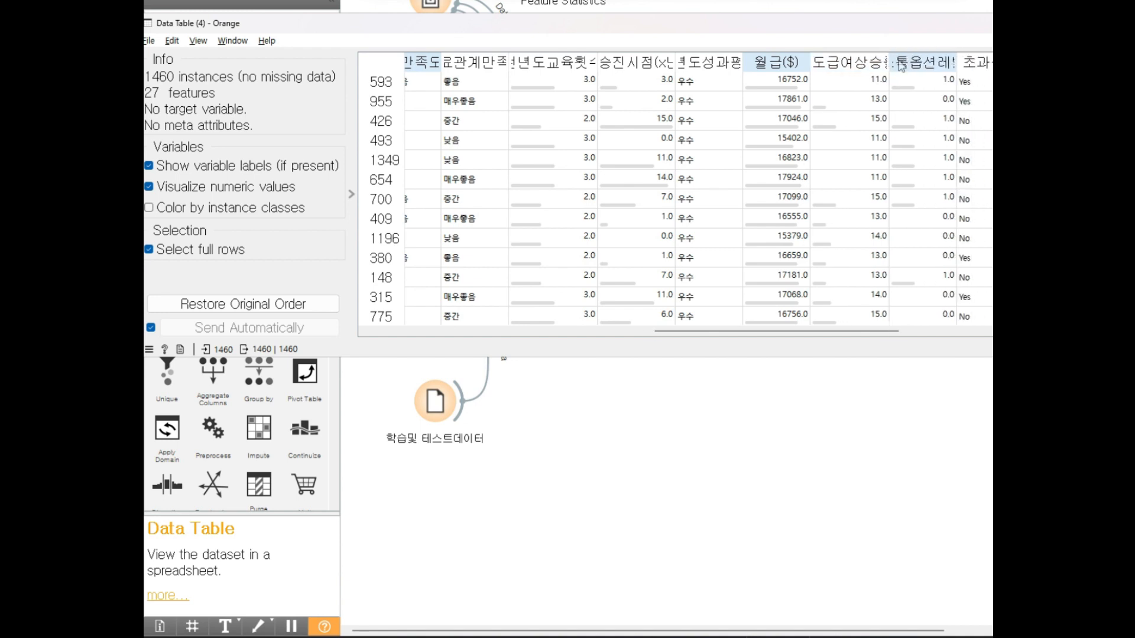
{"action": "mouse_move", "coordinate": [958, 62]}
{"action": "left_mouse_down"}
{"action": "mouse_move", "coordinate": [996, 62]}
{"action": "mouse_move", "coordinate": [946, 62]}
{"action": "mouse_move", "coordinate": [962, 62]}
{"action": "left_mouse_up"}
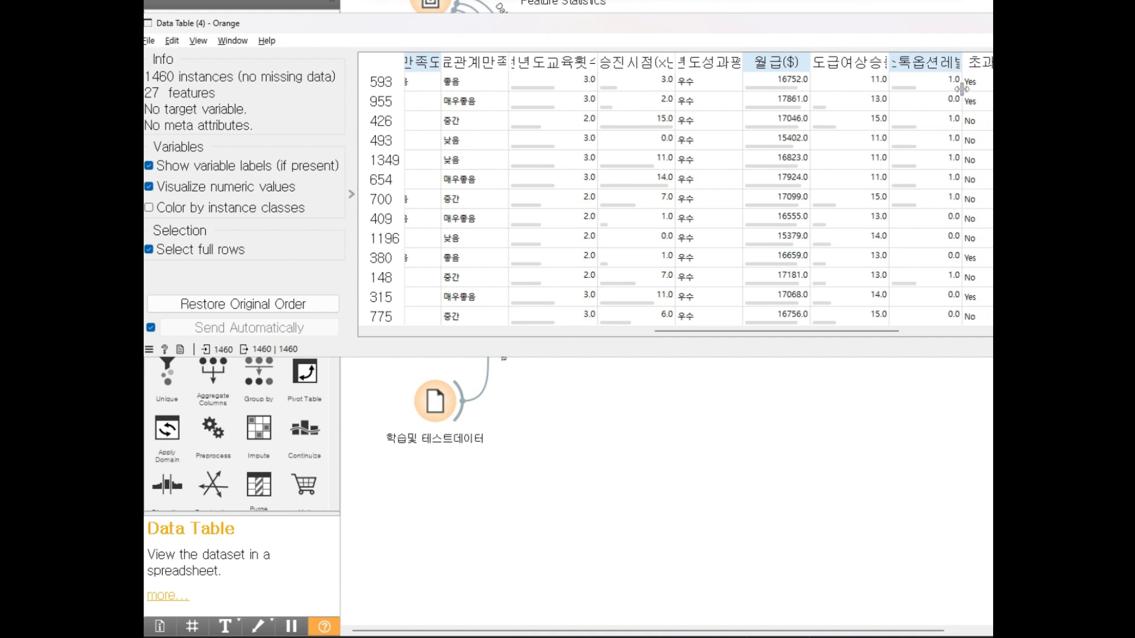
Step: Sort the table by 스톡옵션레벨 in ascending and descending order and widen that column to show its full header
{"action": "left_click", "coordinate": [932, 67]}
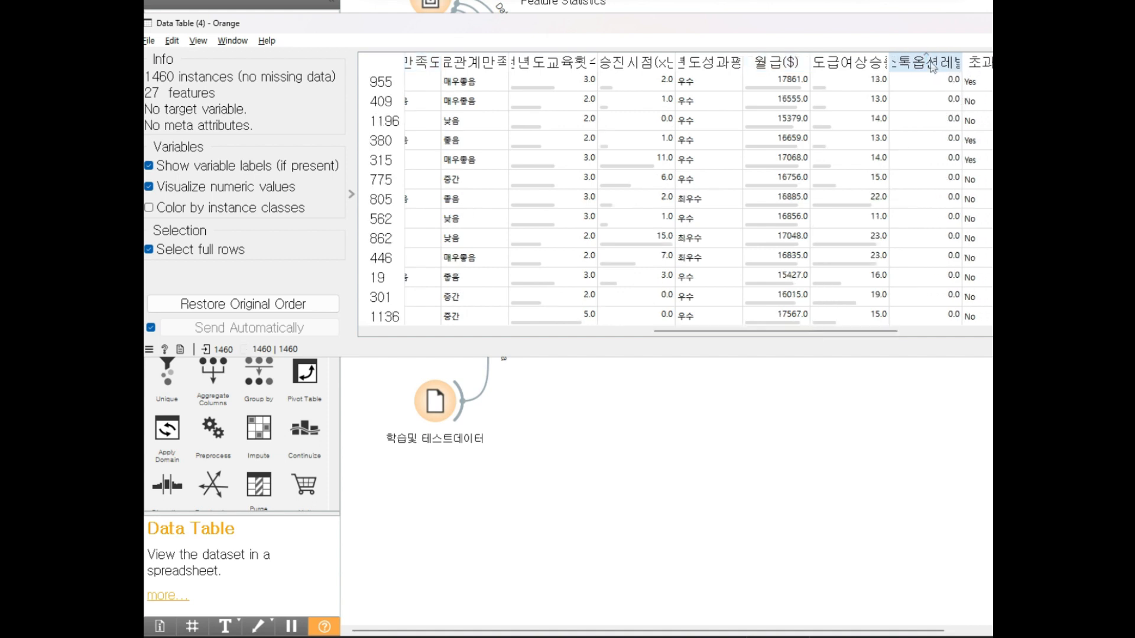
{"action": "left_click", "coordinate": [935, 67]}
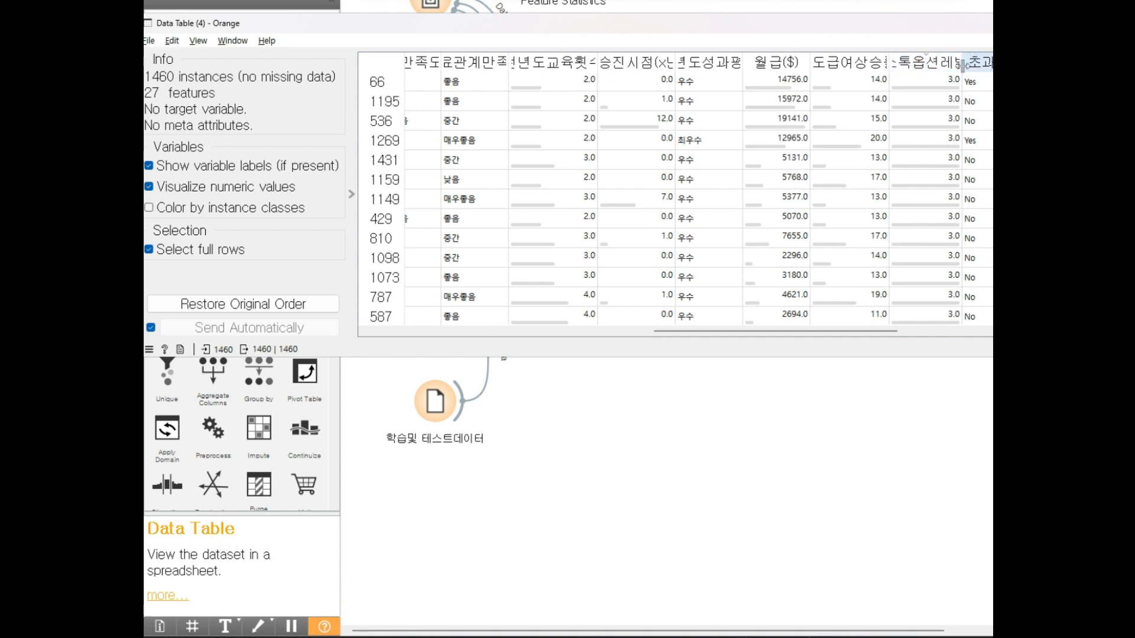
{"action": "left_click_drag", "start_coordinate": [962, 63], "coordinate": [979, 63]}
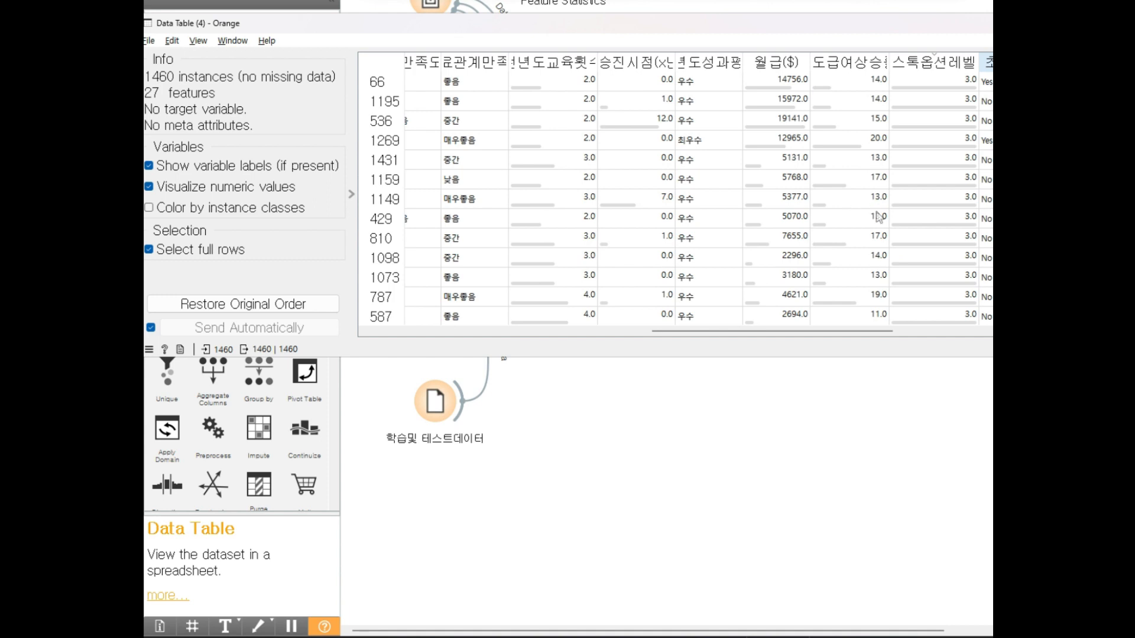
{"action": "left_click_drag", "start_coordinate": [830, 332], "coordinate": [908, 342]}
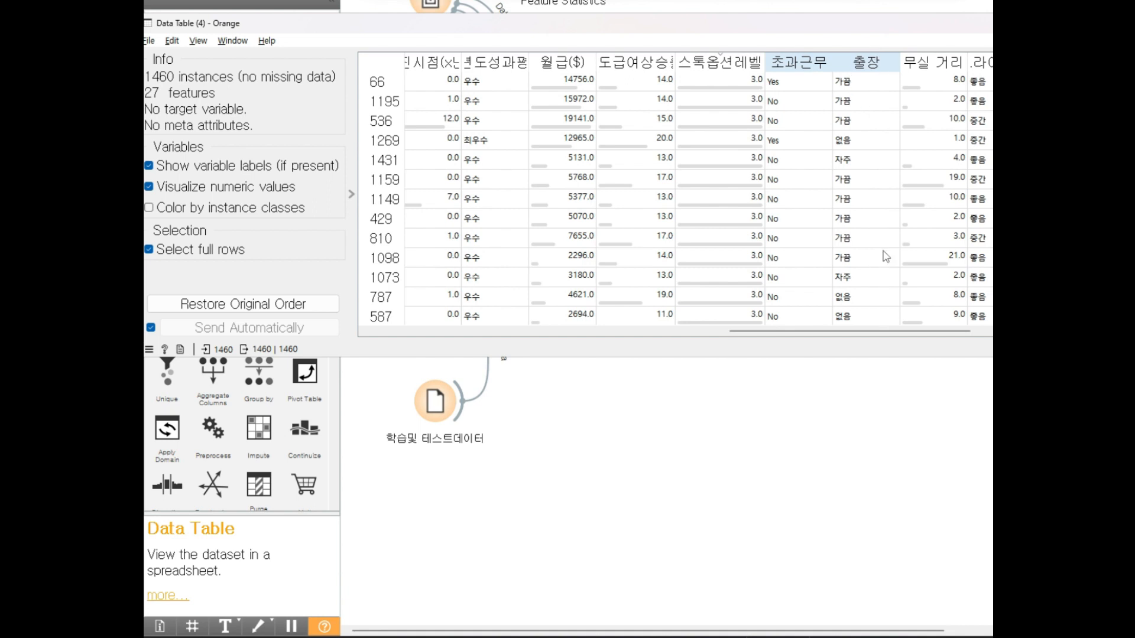
Step: Widen the office distance, work-life balance, 총경력 and 근무연수 columns to read their headers
{"action": "double_click", "coordinate": [974, 65]}
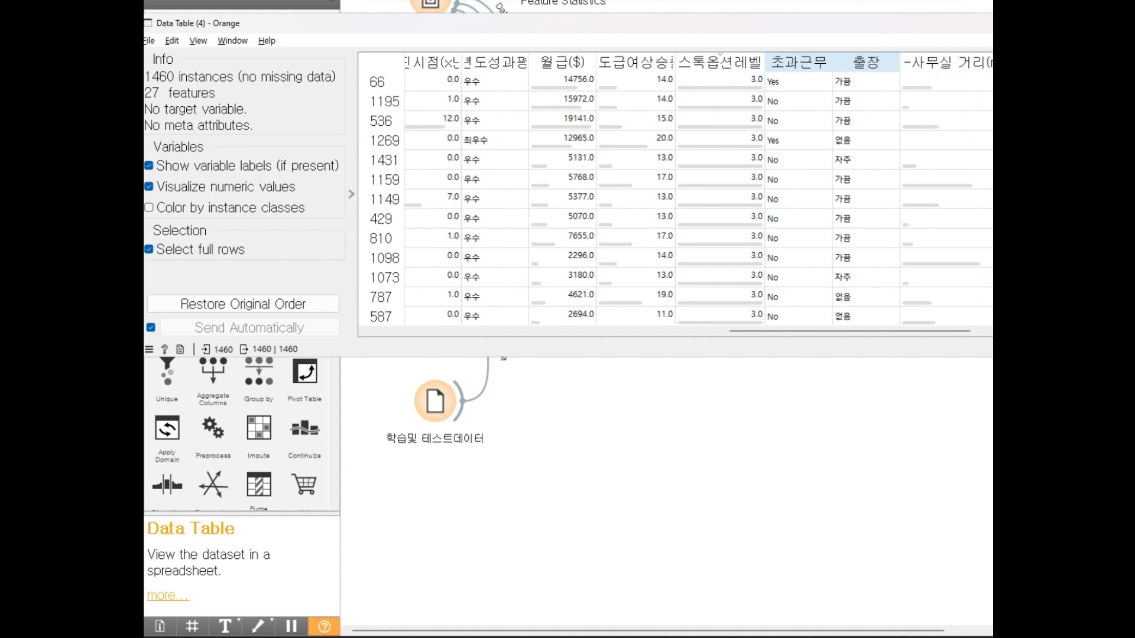
{"action": "left_click_drag", "start_coordinate": [888, 337], "coordinate": [984, 336]}
{"action": "mouse_move", "coordinate": [808, 65]}
{"action": "left_mouse_down"}
{"action": "mouse_move", "coordinate": [891, 68]}
{"action": "mouse_move", "coordinate": [815, 66]}
{"action": "left_mouse_up"}
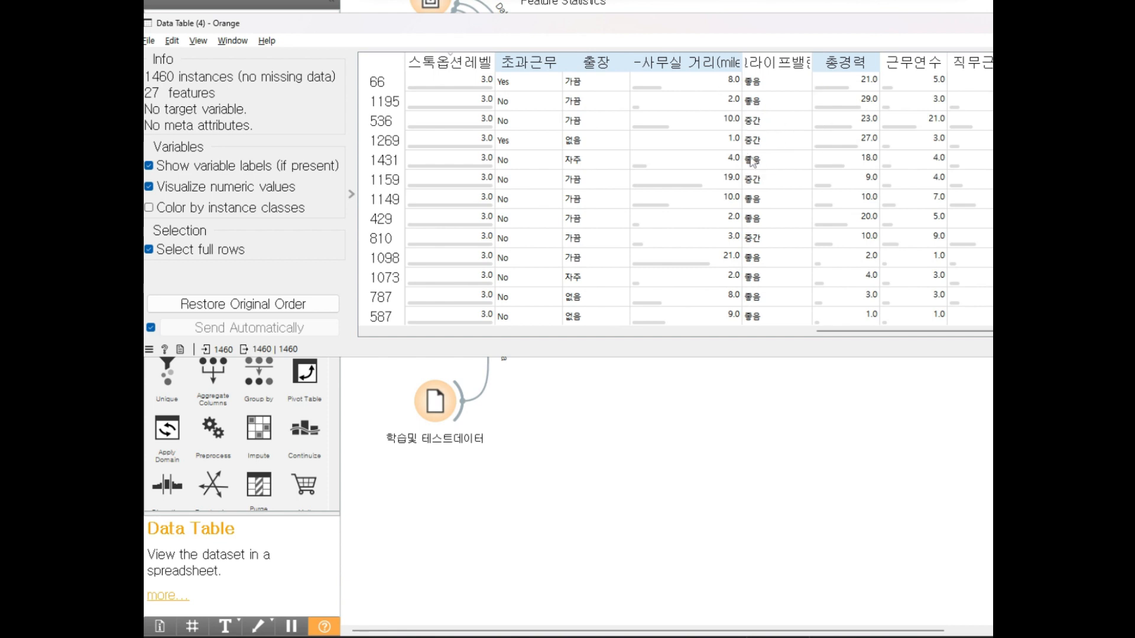
{"action": "left_click_drag", "start_coordinate": [876, 62], "coordinate": [885, 63]}
{"action": "left_click_drag", "start_coordinate": [954, 62], "coordinate": [962, 62]}
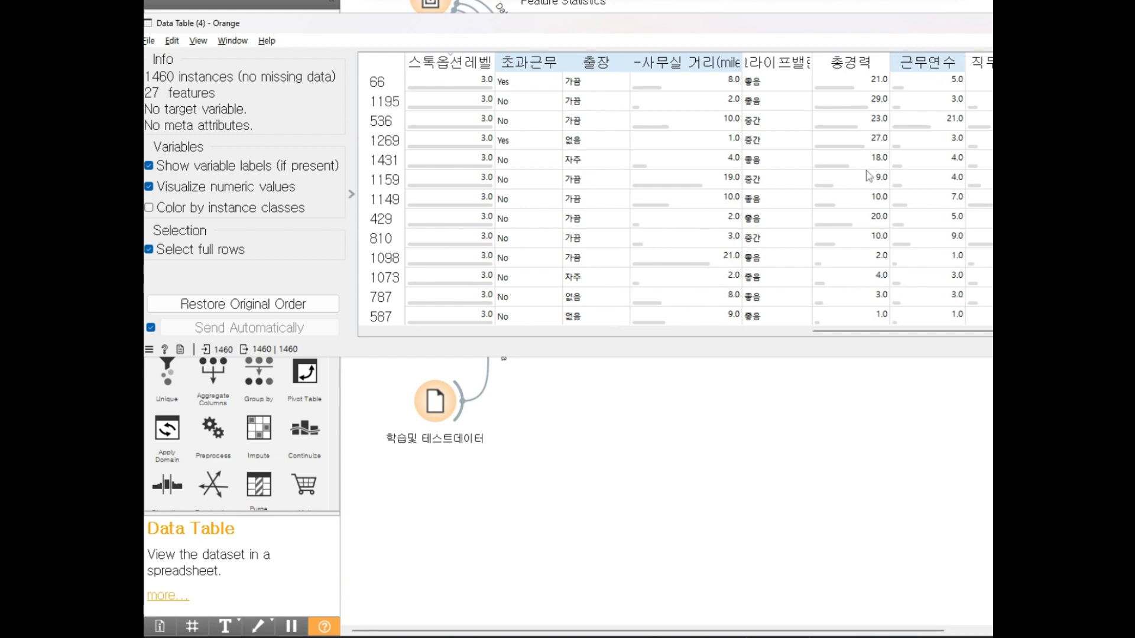
Step: Sort the table by 성별, 결혼상태, 학력 and 나이 in turn, and close the Data Table (4) window
{"action": "left_click_drag", "start_coordinate": [844, 331], "coordinate": [402, 331]}
{"action": "left_click", "coordinate": [571, 63]}
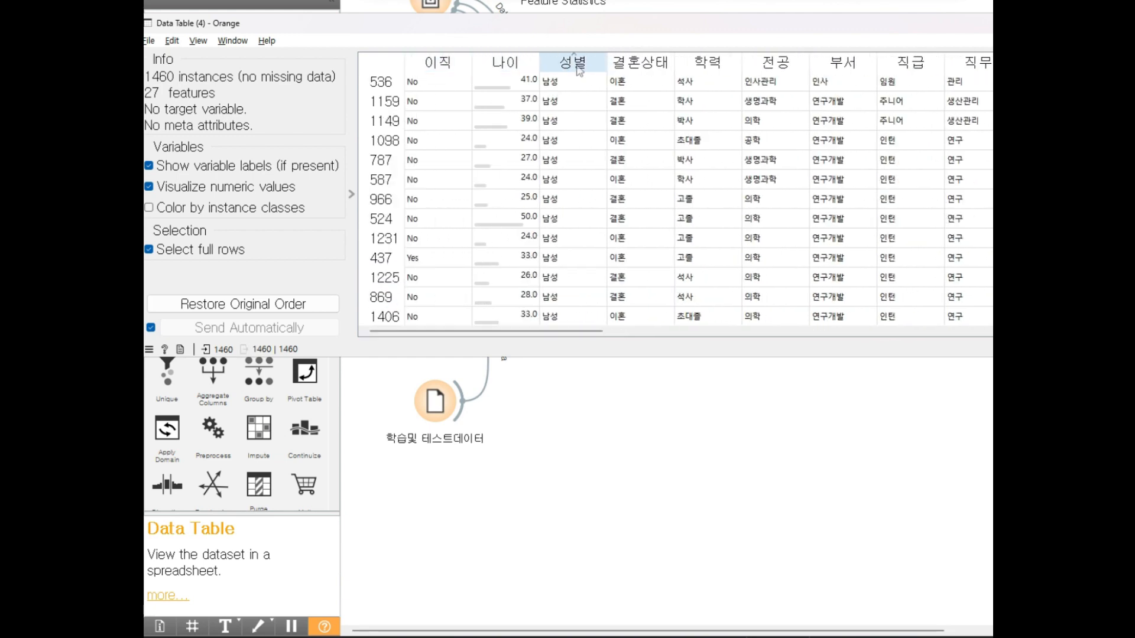
{"action": "left_click", "coordinate": [639, 62]}
{"action": "left_click", "coordinate": [715, 67]}
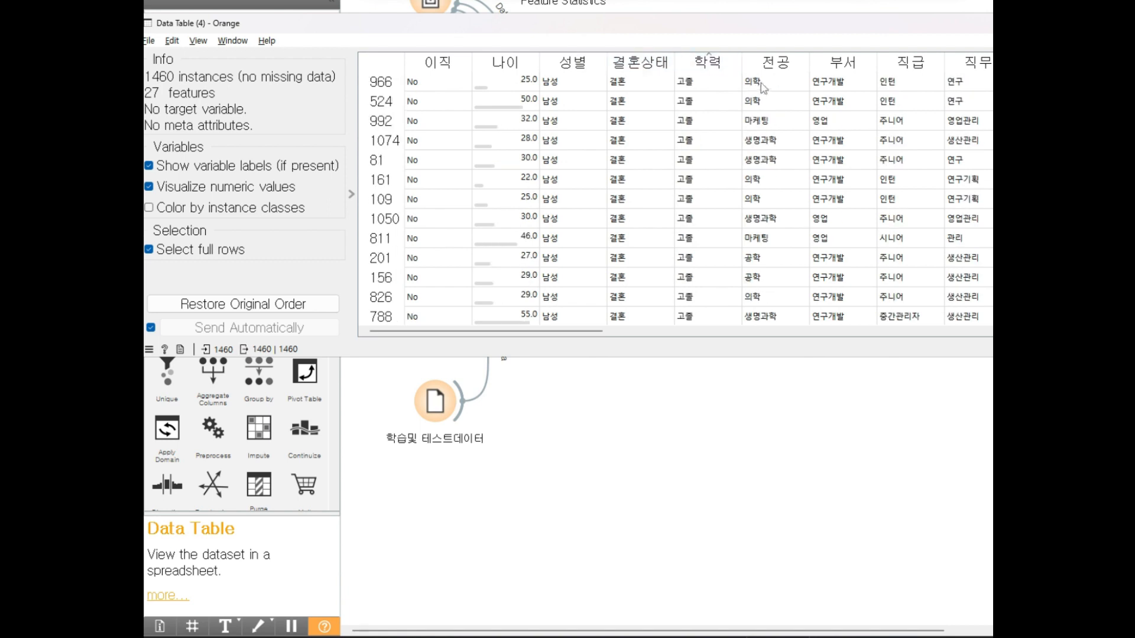
{"action": "left_click", "coordinate": [512, 70]}
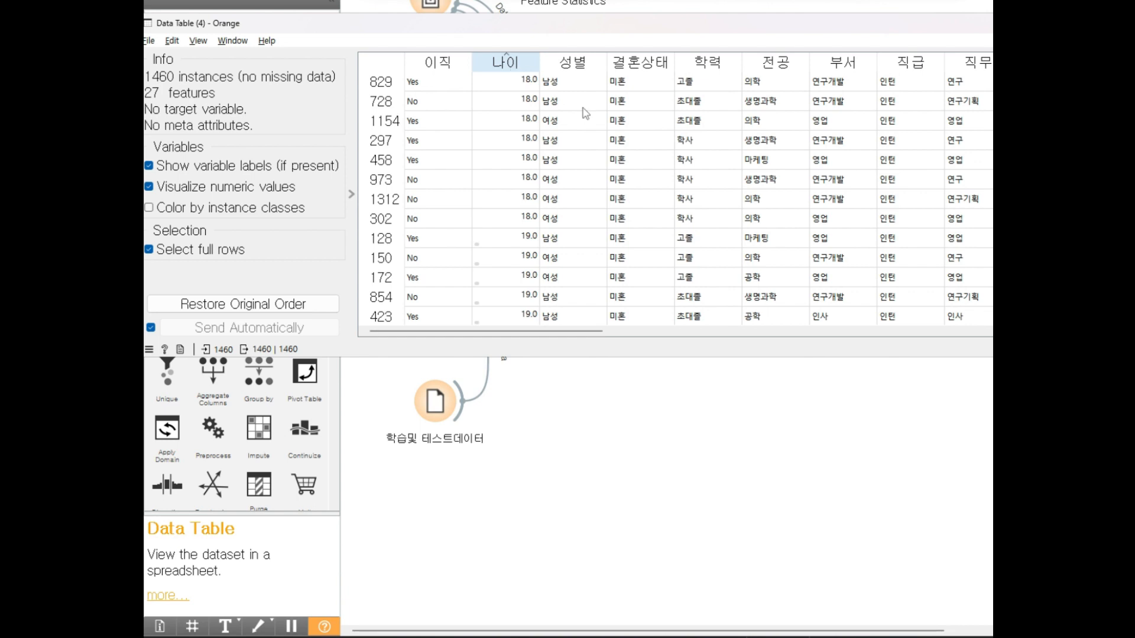
{"action": "left_click_drag", "start_coordinate": [845, 63], "coordinate": [922, 71]}
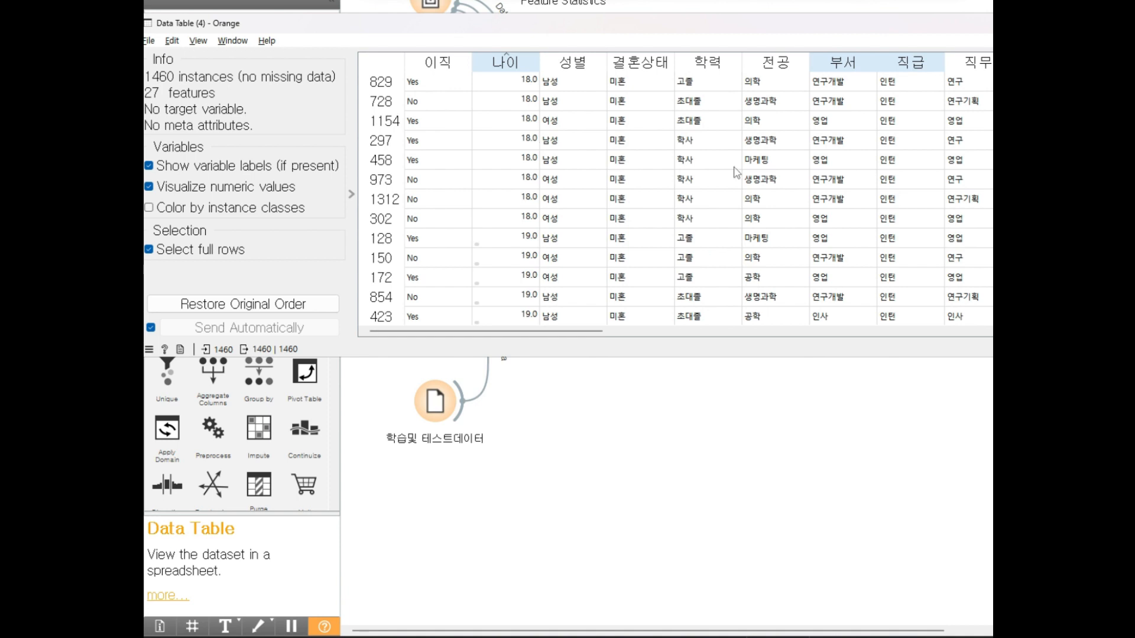
{"action": "left_click", "coordinate": [991, 23]}
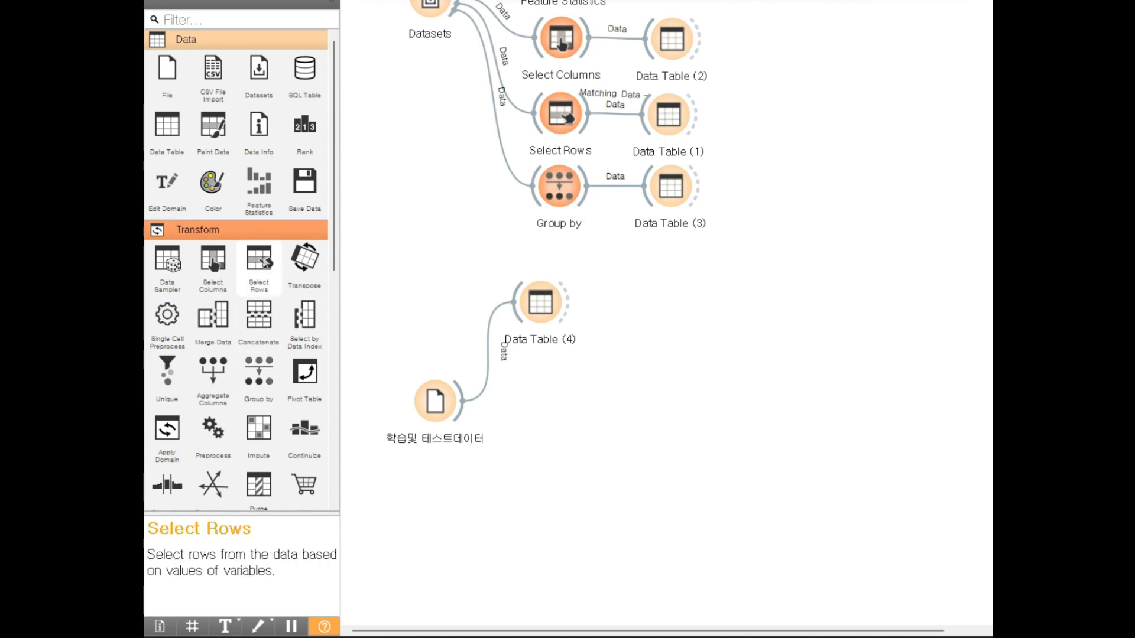
Step: Circle the Select Columns, Select Rows, Group by and Data Sampler widgets in the Transform category, and expand the Visualize category
{"action": "scroll", "coordinate": [263, 254], "scroll_direction": "down", "scroll_amount": 5}
{"action": "scroll", "coordinate": [213, 148], "scroll_direction": "up", "scroll_amount": 2}
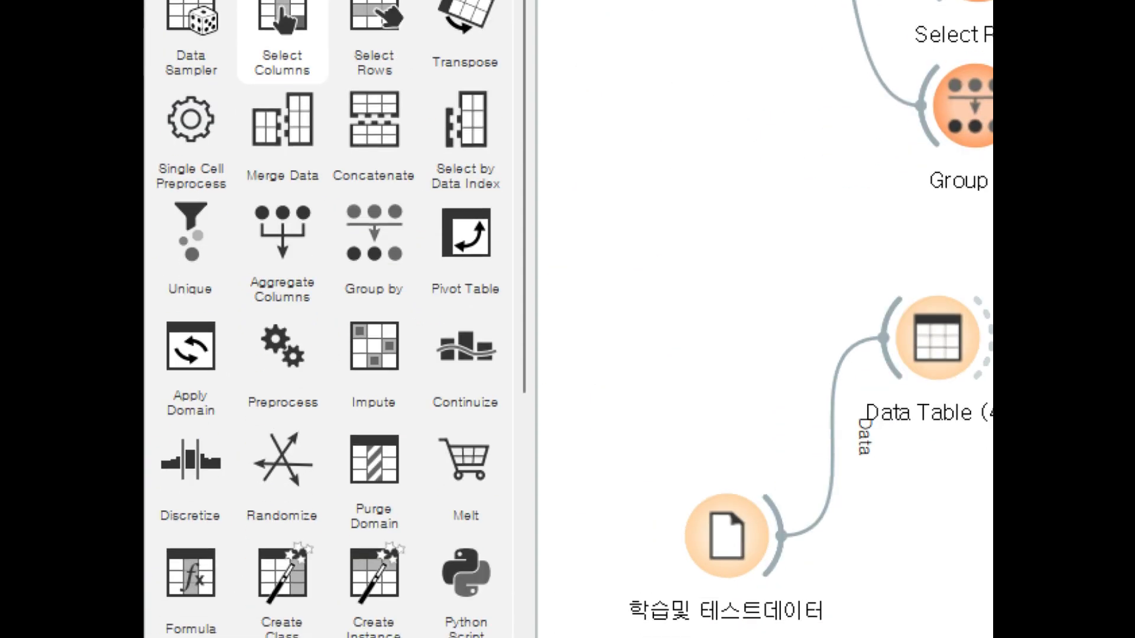
{"action": "mouse_move", "coordinate": [308, 76]}
{"action": "left_mouse_down"}
{"action": "mouse_move", "coordinate": [260, 96]}
{"action": "mouse_move", "coordinate": [304, 88]}
{"action": "left_mouse_up"}
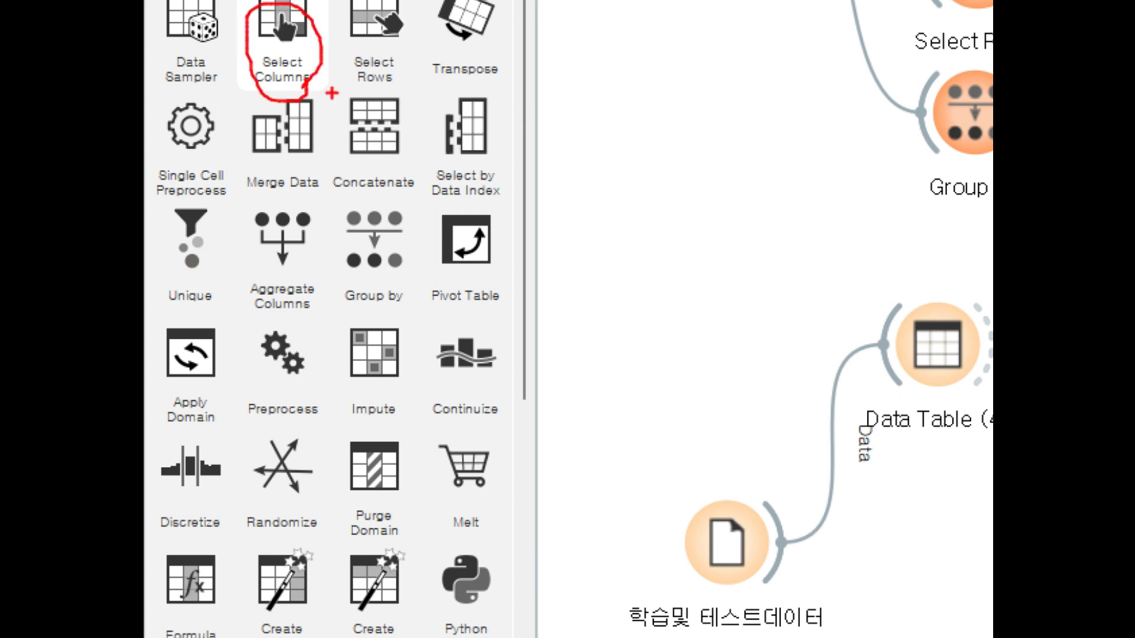
{"action": "mouse_move", "coordinate": [387, 114]}
{"action": "left_mouse_down"}
{"action": "mouse_move", "coordinate": [340, 48]}
{"action": "mouse_move", "coordinate": [384, 94]}
{"action": "left_mouse_up"}
{"action": "mouse_move", "coordinate": [387, 188]}
{"action": "left_mouse_down"}
{"action": "mouse_move", "coordinate": [378, 318]}
{"action": "mouse_move", "coordinate": [388, 188]}
{"action": "left_mouse_up"}
{"action": "mouse_move", "coordinate": [218, 86]}
{"action": "left_mouse_down"}
{"action": "mouse_move", "coordinate": [189, 13]}
{"action": "mouse_move", "coordinate": [234, 86]}
{"action": "left_mouse_up"}
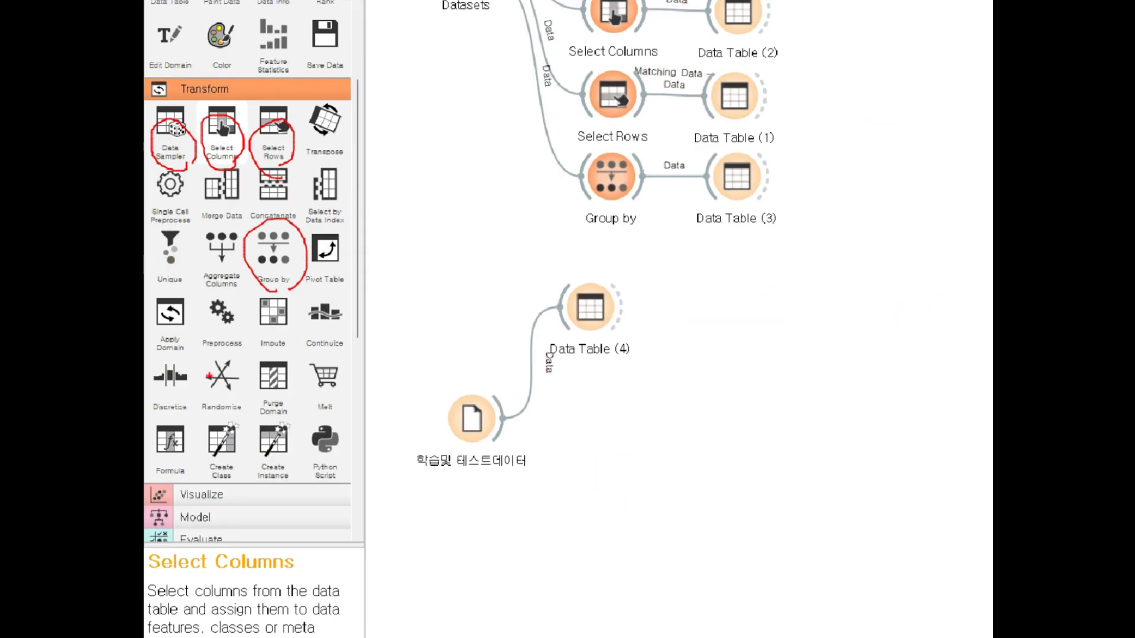
{"action": "left_click", "coordinate": [217, 495]}
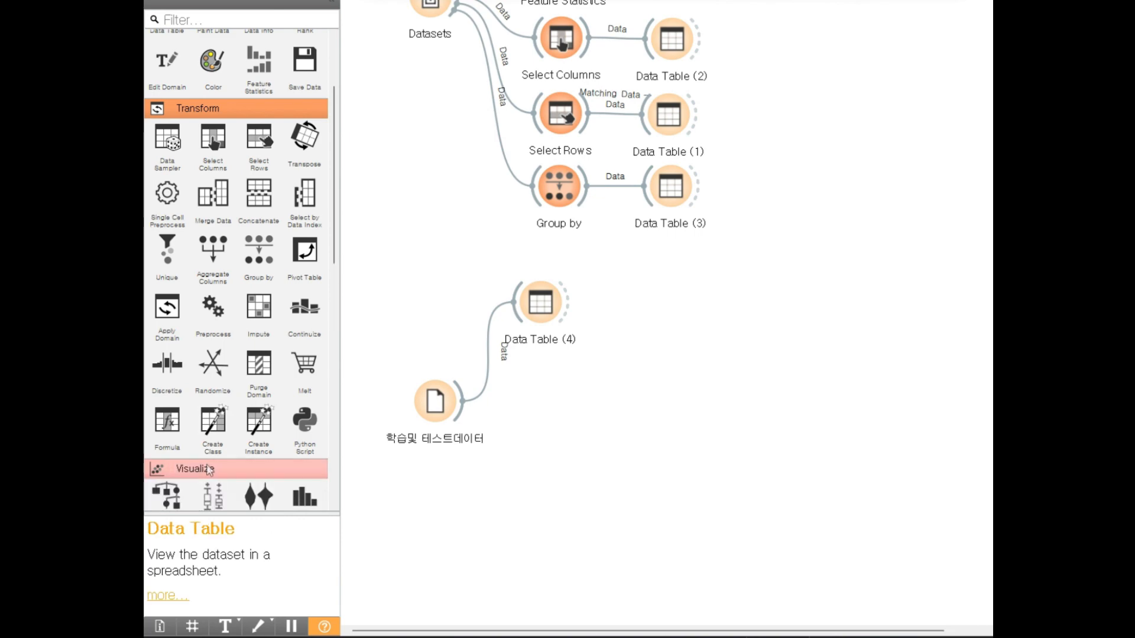
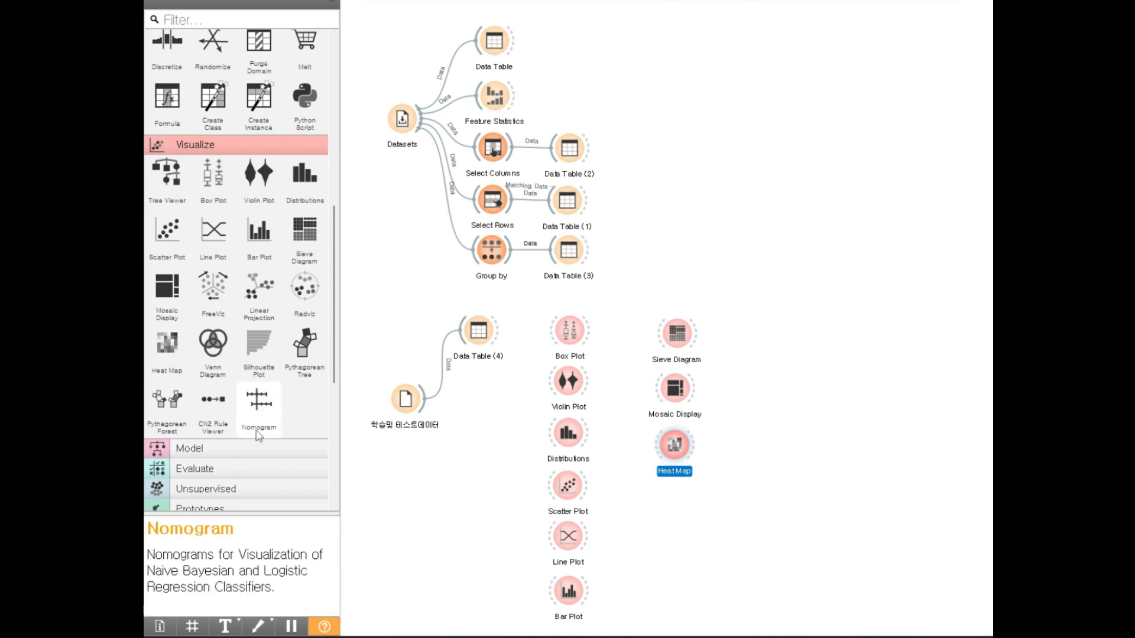
Step: Add a Nomogram widget to the canvas and place it directly below the Heat Map widget
{"action": "key", "text": "ctrl+1"}
{"action": "left_click", "coordinate": [261, 431]}
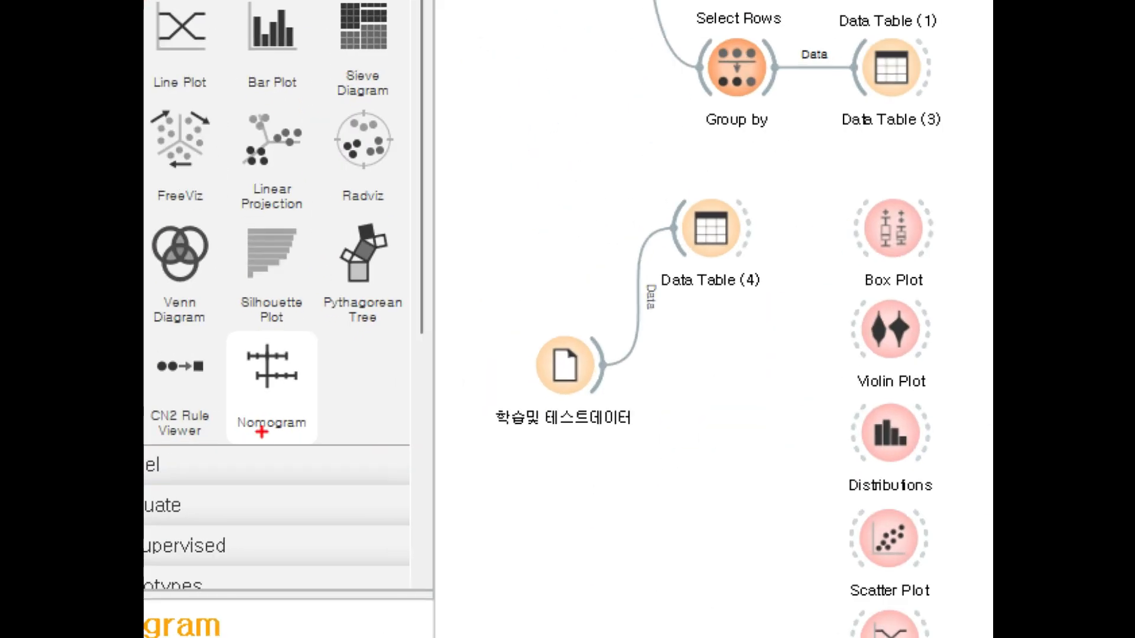
{"action": "mouse_move", "coordinate": [290, 444]}
{"action": "left_mouse_down"}
{"action": "mouse_move", "coordinate": [253, 451]}
{"action": "mouse_move", "coordinate": [314, 354]}
{"action": "mouse_move", "coordinate": [309, 458]}
{"action": "left_mouse_up"}
{"action": "key", "text": "Escape"}
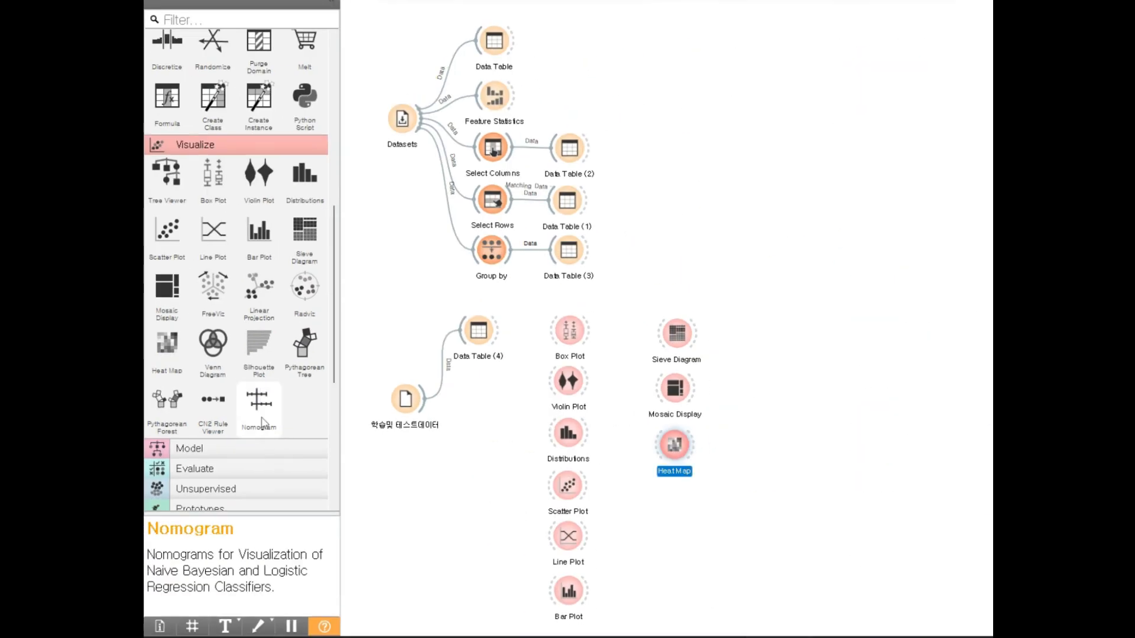
{"action": "left_click", "coordinate": [261, 421]}
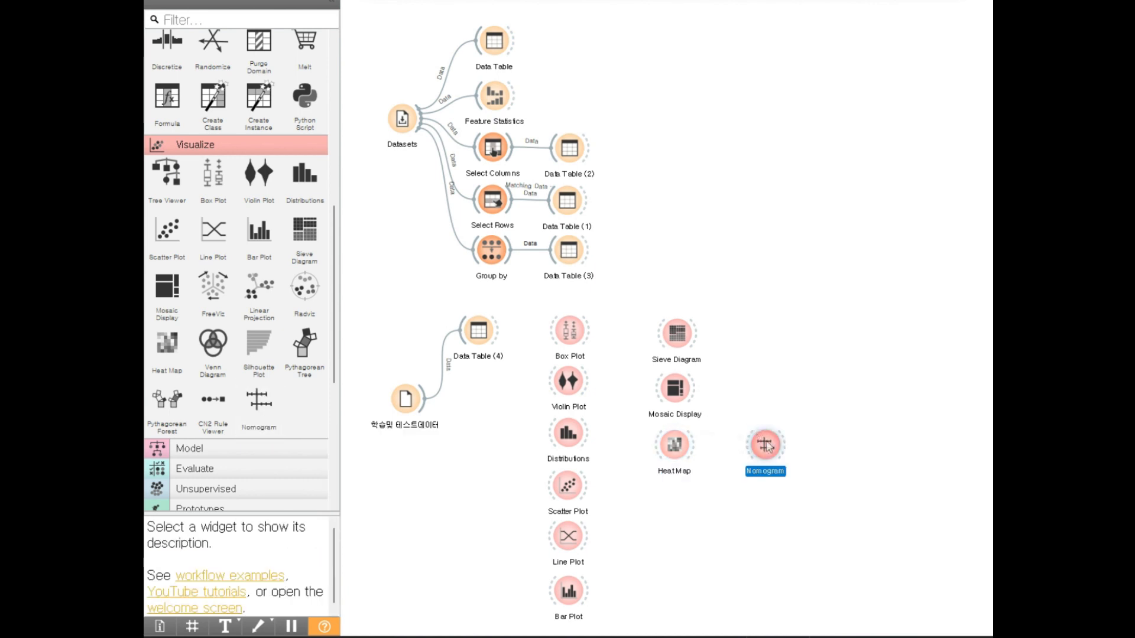
{"action": "left_click_drag", "start_coordinate": [766, 451], "coordinate": [675, 509]}
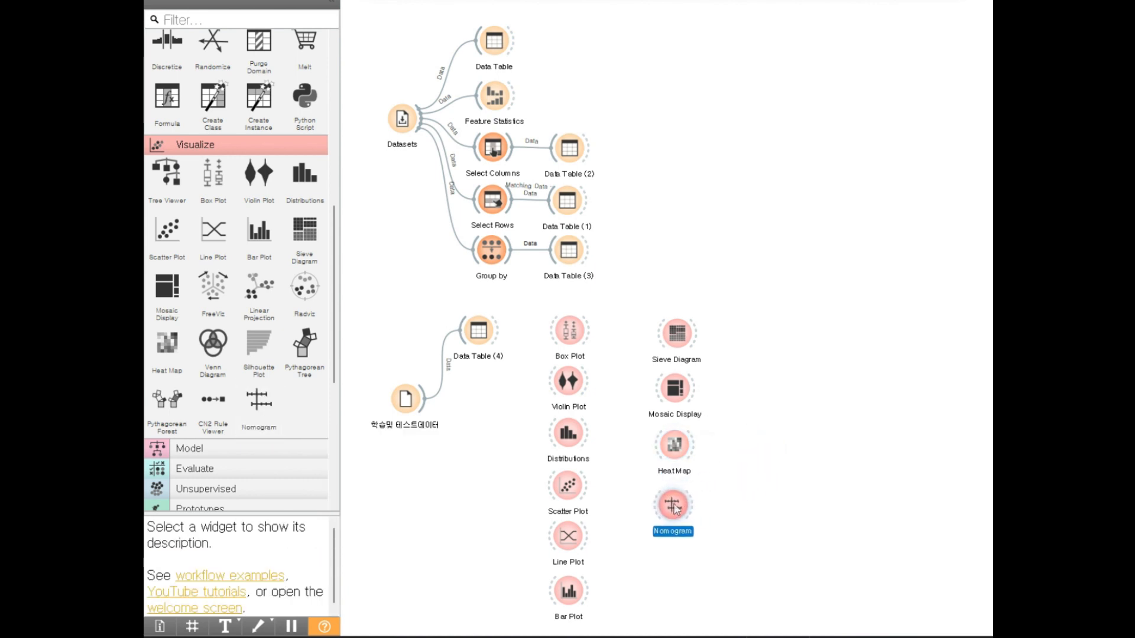
Step: Shift the Sieve Diagram, Mosaic Display, Heat Map and Nomogram widgets down together and straighten them into one column
{"action": "left_click_drag", "start_coordinate": [770, 285], "coordinate": [614, 535]}
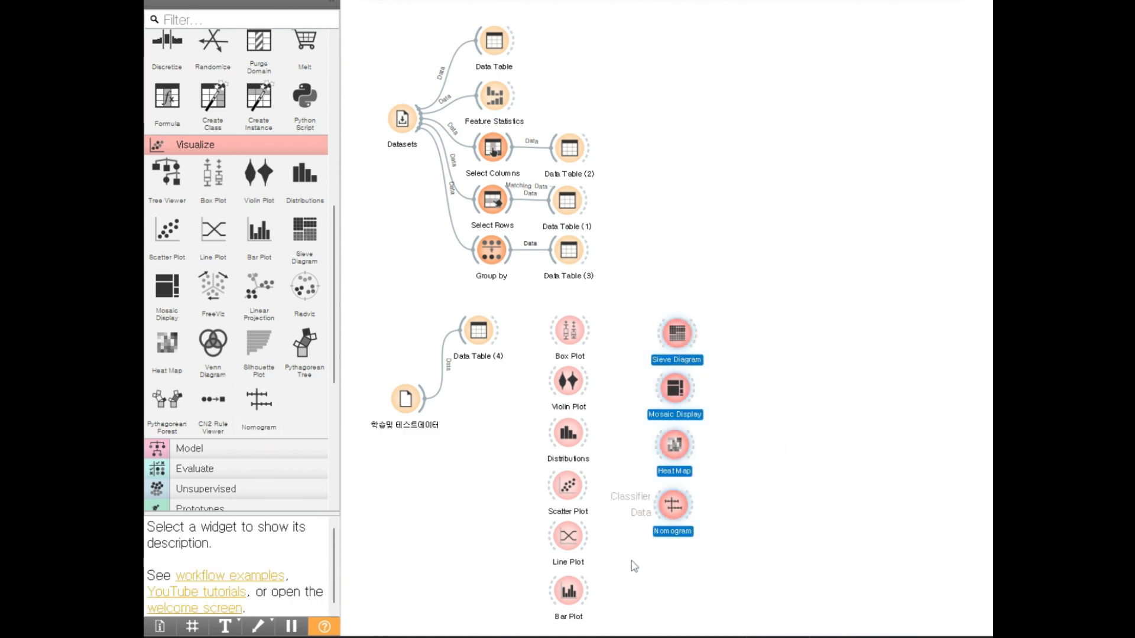
{"action": "left_click_drag", "start_coordinate": [682, 346], "coordinate": [673, 372]}
{"action": "left_click", "coordinate": [718, 345]}
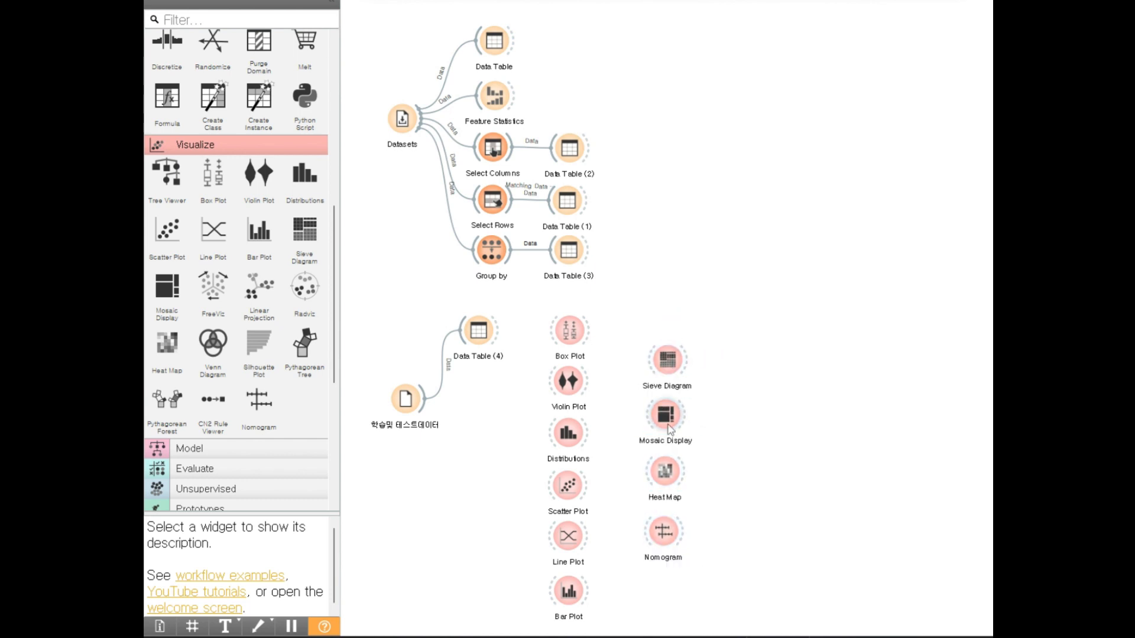
{"action": "left_click", "coordinate": [672, 425]}
{"action": "left_click", "coordinate": [668, 473]}
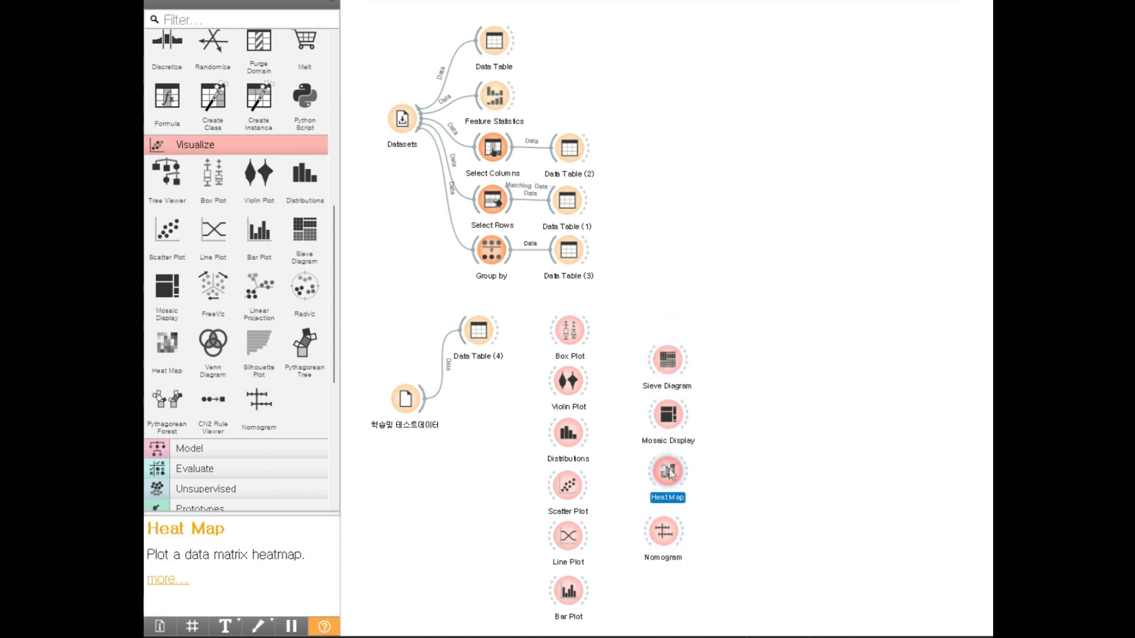
{"action": "left_click", "coordinate": [663, 535]}
{"action": "left_click", "coordinate": [725, 362]}
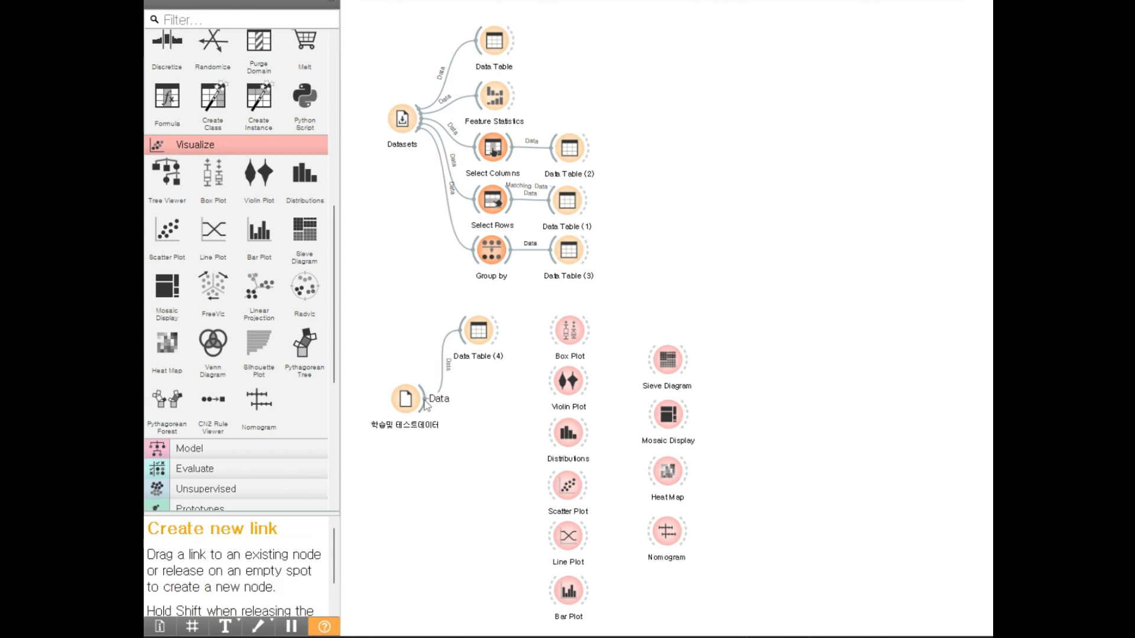
Step: Connect the 학습및 테스트데이터 widget to the Box Plot, Violin Plot and Distributions widgets
{"action": "left_click_drag", "start_coordinate": [505, 392], "coordinate": [561, 331]}
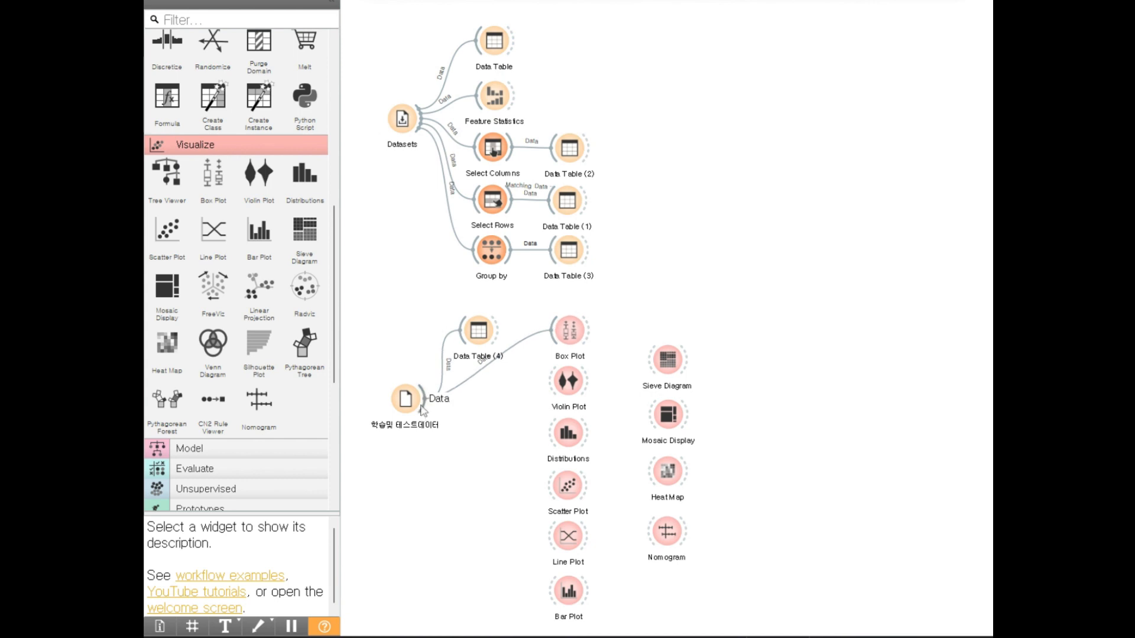
{"action": "left_click_drag", "start_coordinate": [423, 398], "coordinate": [559, 381]}
{"action": "left_click_drag", "start_coordinate": [423, 398], "coordinate": [556, 433]}
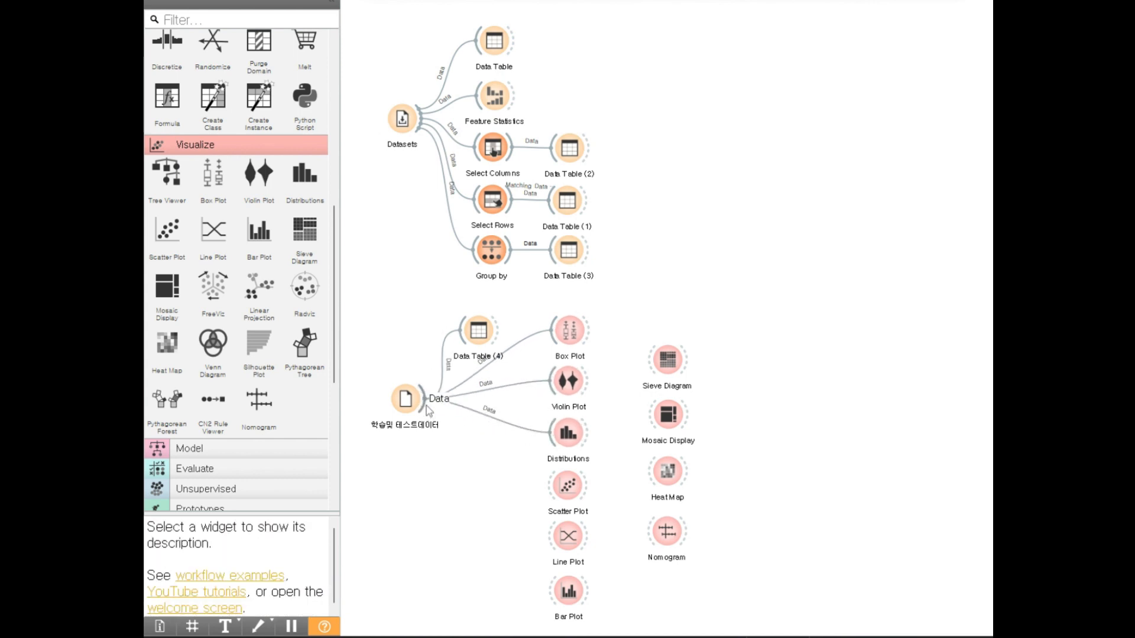
Step: Connect the 학습및 테스트데이터 file to Scatter Plot, Line Plot, Bar Plot, Sieve Diagram, Mosaic Display, Heat Map and Nomogram
{"action": "left_click_drag", "start_coordinate": [423, 399], "coordinate": [550, 483]}
{"action": "left_click_drag", "start_coordinate": [423, 398], "coordinate": [549, 536]}
{"action": "left_click_drag", "start_coordinate": [423, 398], "coordinate": [553, 591]}
{"action": "left_click_drag", "start_coordinate": [423, 398], "coordinate": [655, 413]}
{"action": "left_click_drag", "start_coordinate": [423, 408], "coordinate": [650, 471]}
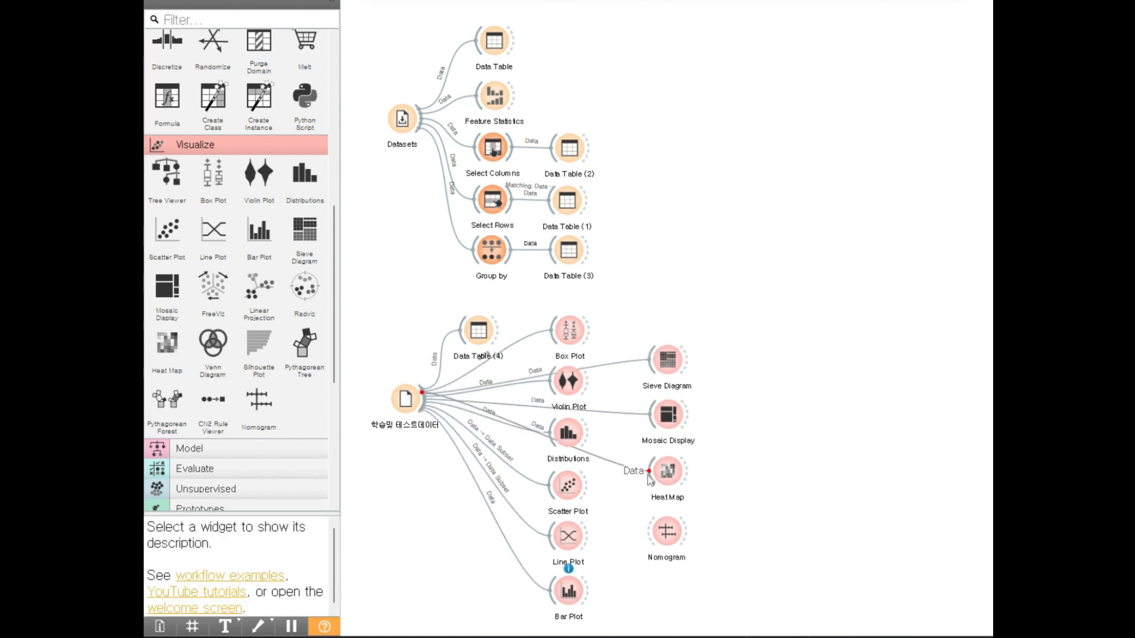
{"action": "left_click_drag", "start_coordinate": [423, 408], "coordinate": [656, 531]}
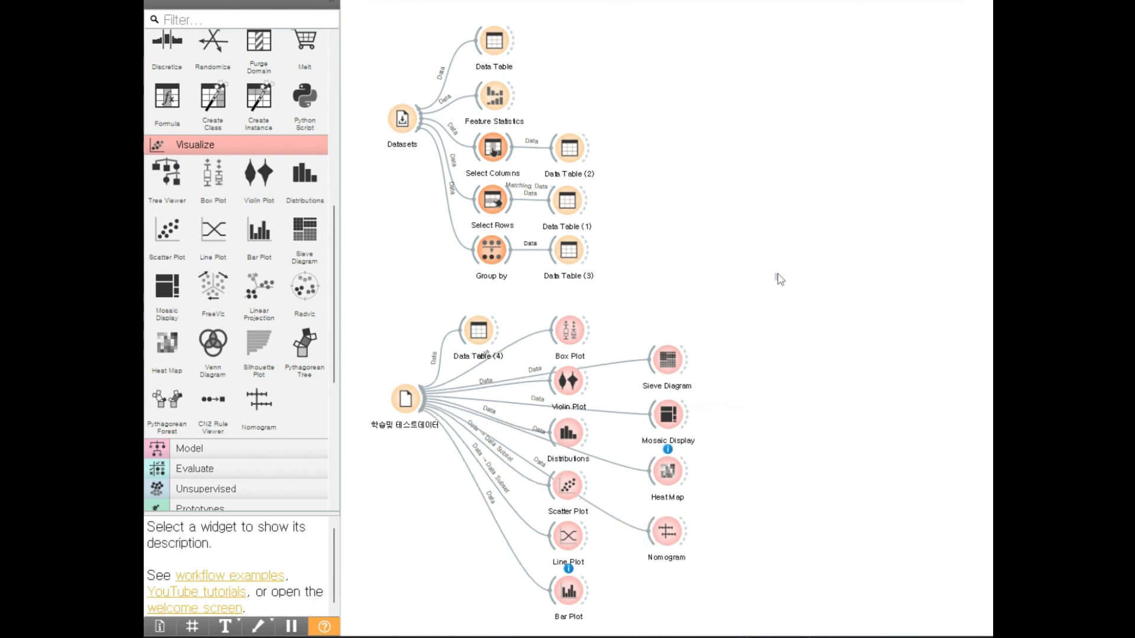
Step: Shift all the visualization widgets farther from the file widget and place Sieve Diagram above Box Plot
{"action": "left_click_drag", "start_coordinate": [778, 275], "coordinate": [516, 621]}
{"action": "left_click_drag", "start_coordinate": [577, 326], "coordinate": [695, 297]}
{"action": "left_click", "coordinate": [709, 329]}
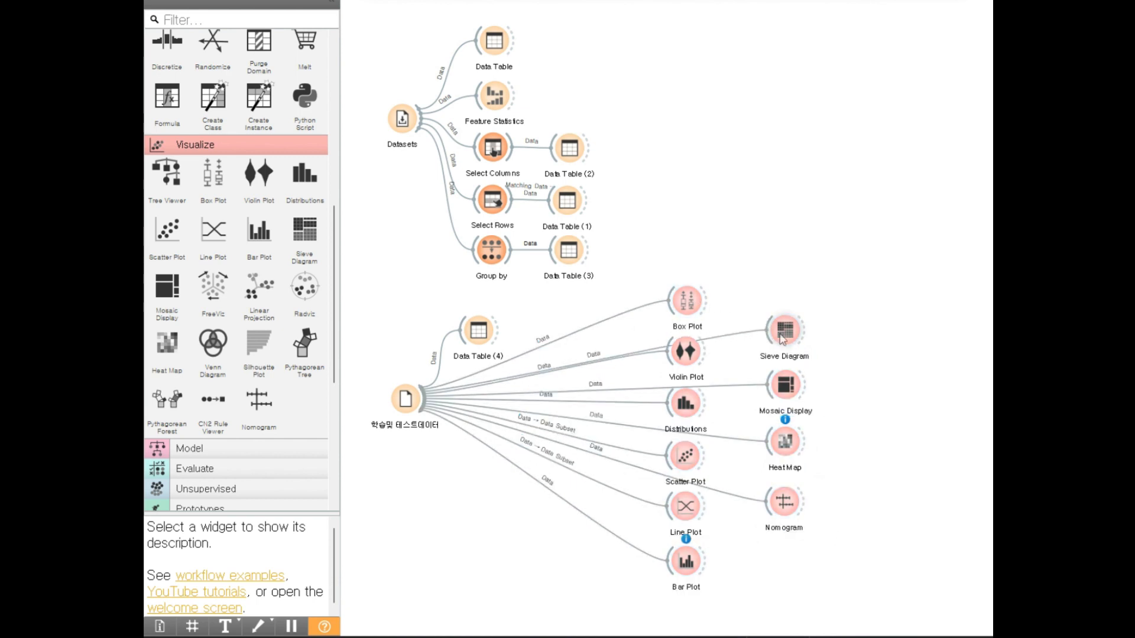
{"action": "left_click_drag", "start_coordinate": [783, 336], "coordinate": [687, 267]}
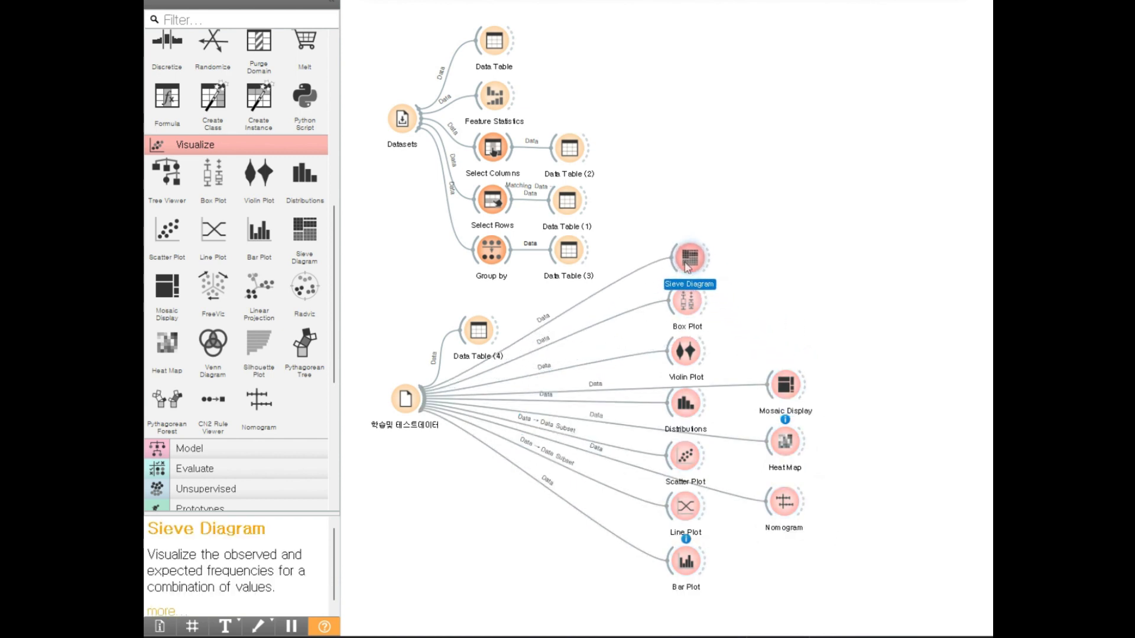
Step: Delete the whole Datasets workflow and move the remaining file workflow up into the freed canvas space
{"action": "left_click_drag", "start_coordinate": [616, 13], "coordinate": [417, 254]}
{"action": "key", "text": "Delete"}
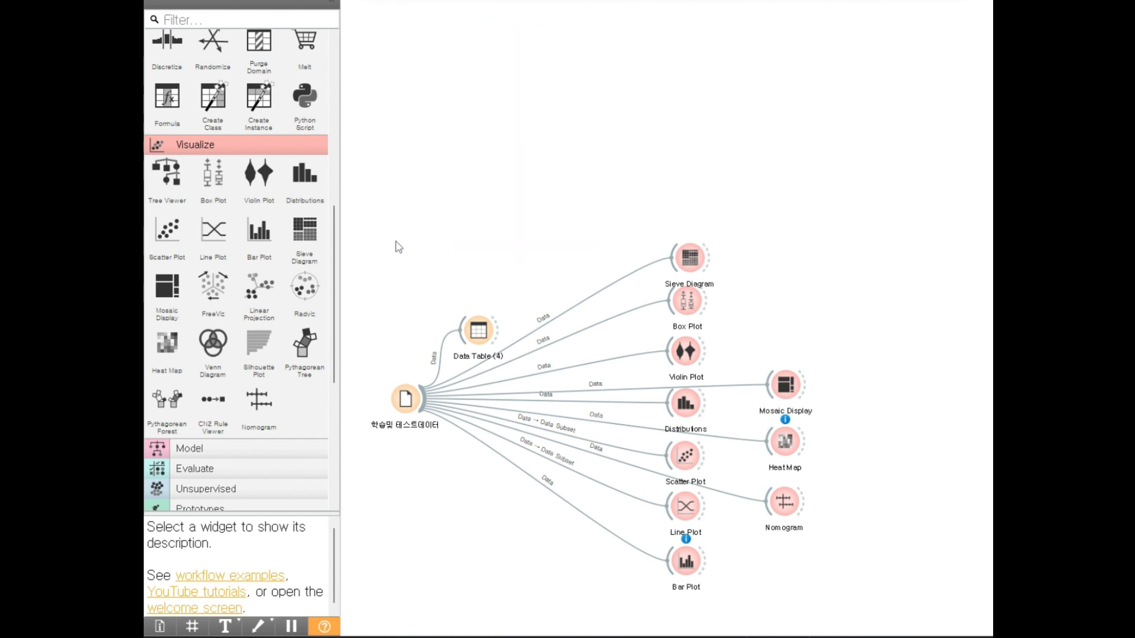
{"action": "left_click_drag", "start_coordinate": [374, 166], "coordinate": [875, 621]}
{"action": "left_click_drag", "start_coordinate": [422, 399], "coordinate": [454, 185]}
{"action": "left_click", "coordinate": [453, 184]}
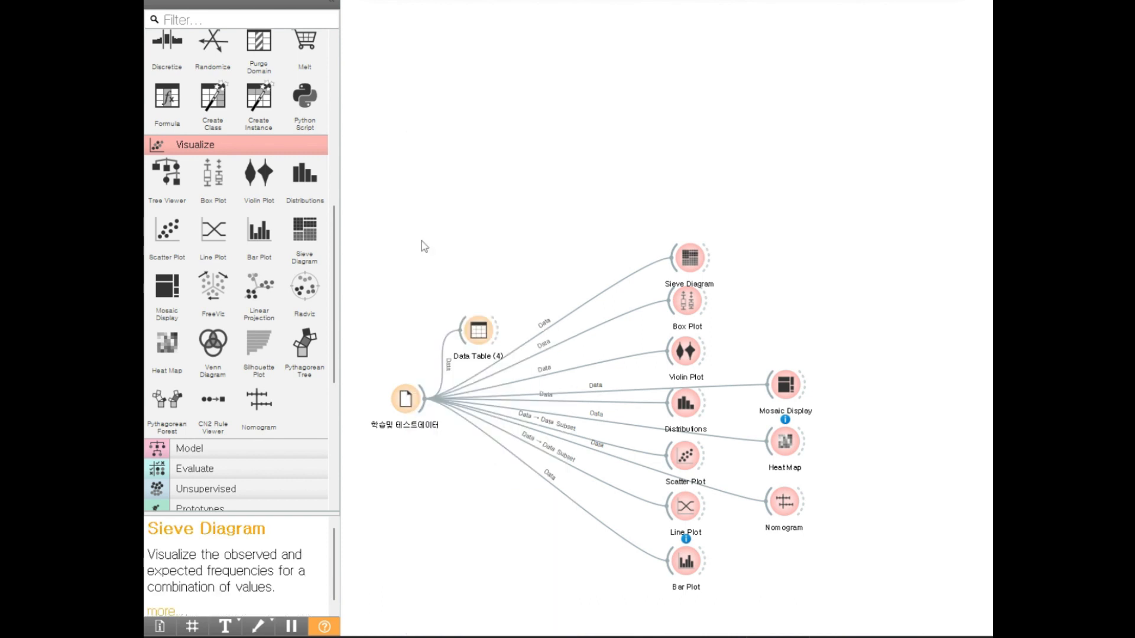
{"action": "left_click_drag", "start_coordinate": [387, 128], "coordinate": [839, 603]}
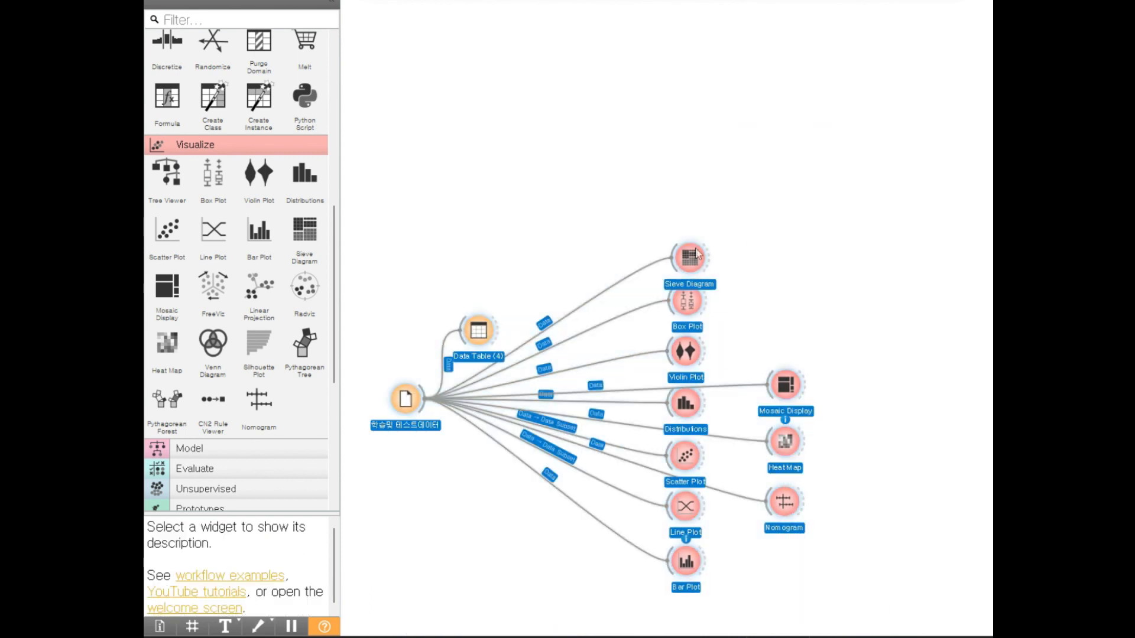
{"action": "left_click_drag", "start_coordinate": [698, 255], "coordinate": [705, 85]}
{"action": "left_click", "coordinate": [729, 137]}
Step: Line up Mosaic Display, Heat Map and Nomogram in the same column beneath Bar Plot
{"action": "left_click_drag", "start_coordinate": [768, 171], "coordinate": [848, 392]}
{"action": "left_click_drag", "start_coordinate": [798, 218], "coordinate": [700, 452]}
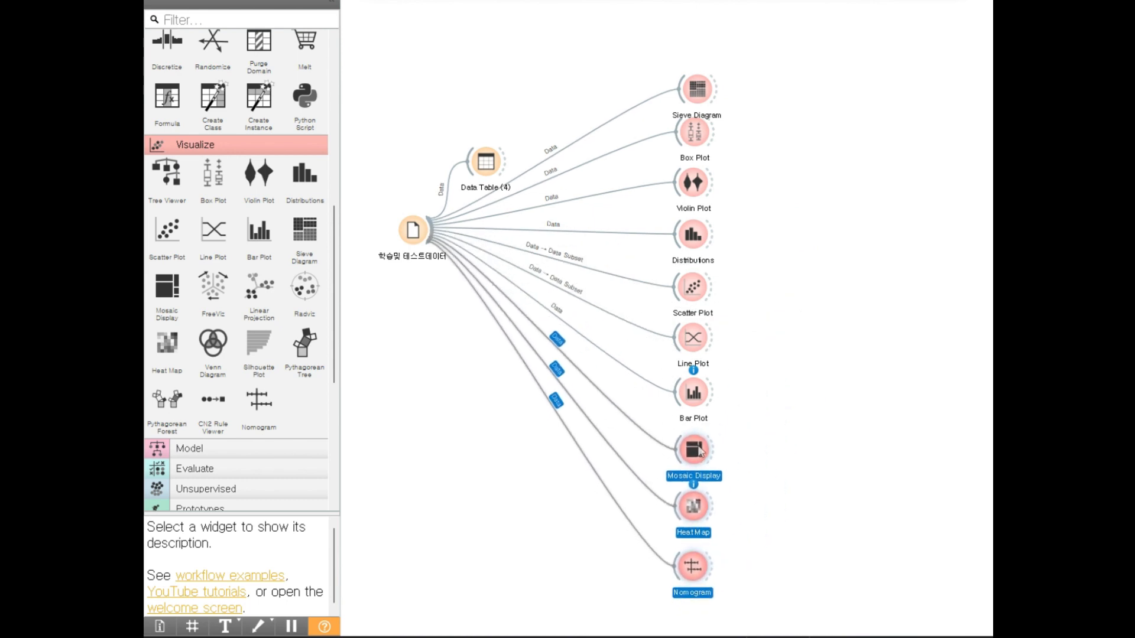
{"action": "left_click", "coordinate": [698, 507]}
{"action": "left_click_drag", "start_coordinate": [697, 567], "coordinate": [700, 561]}
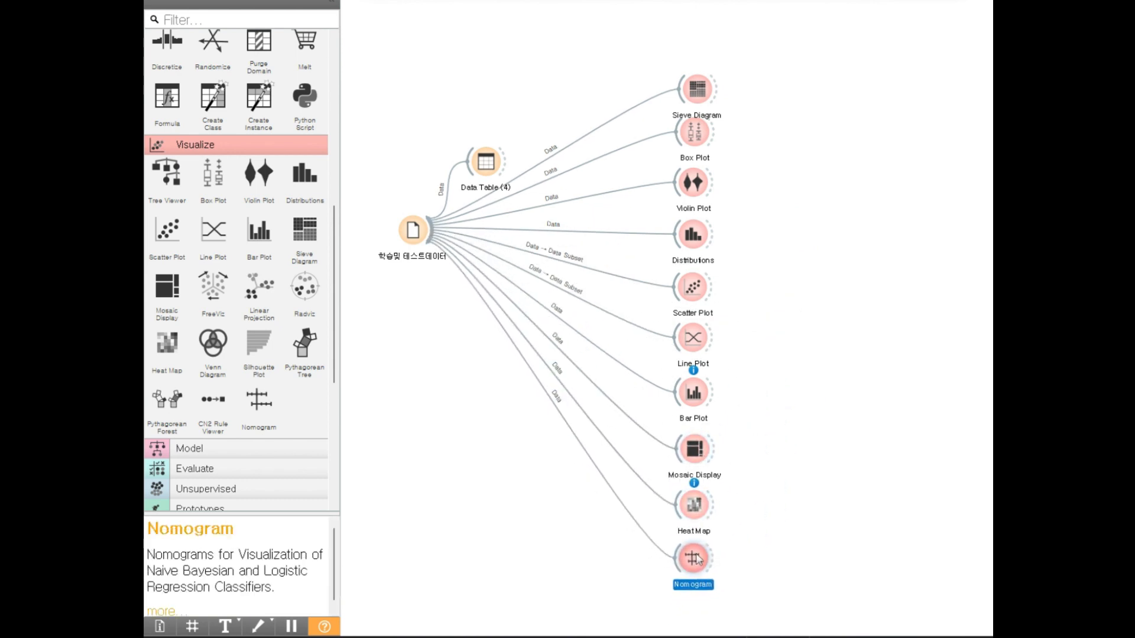
Step: Compact the workflow by moving the visualization column, the file widget and Data Table (4) closer together
{"action": "left_click_drag", "start_coordinate": [789, 39], "coordinate": [635, 620]}
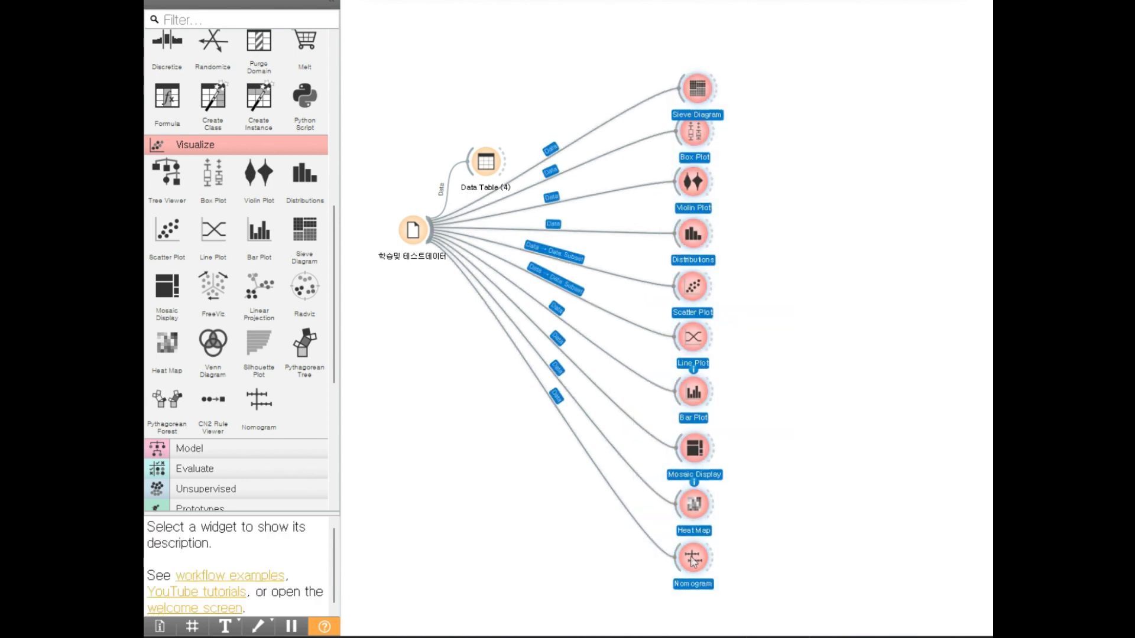
{"action": "left_click_drag", "start_coordinate": [693, 560], "coordinate": [541, 511]}
{"action": "mouse_move", "coordinate": [487, 173]}
{"action": "left_mouse_down"}
{"action": "mouse_move", "coordinate": [426, 144]}
{"action": "mouse_move", "coordinate": [420, 175]}
{"action": "mouse_move", "coordinate": [473, 183]}
{"action": "left_mouse_up"}
{"action": "left_click_drag", "start_coordinate": [417, 15], "coordinate": [638, 603]}
{"action": "left_click_drag", "start_coordinate": [468, 240], "coordinate": [398, 266]}
{"action": "left_click", "coordinate": [628, 223]}
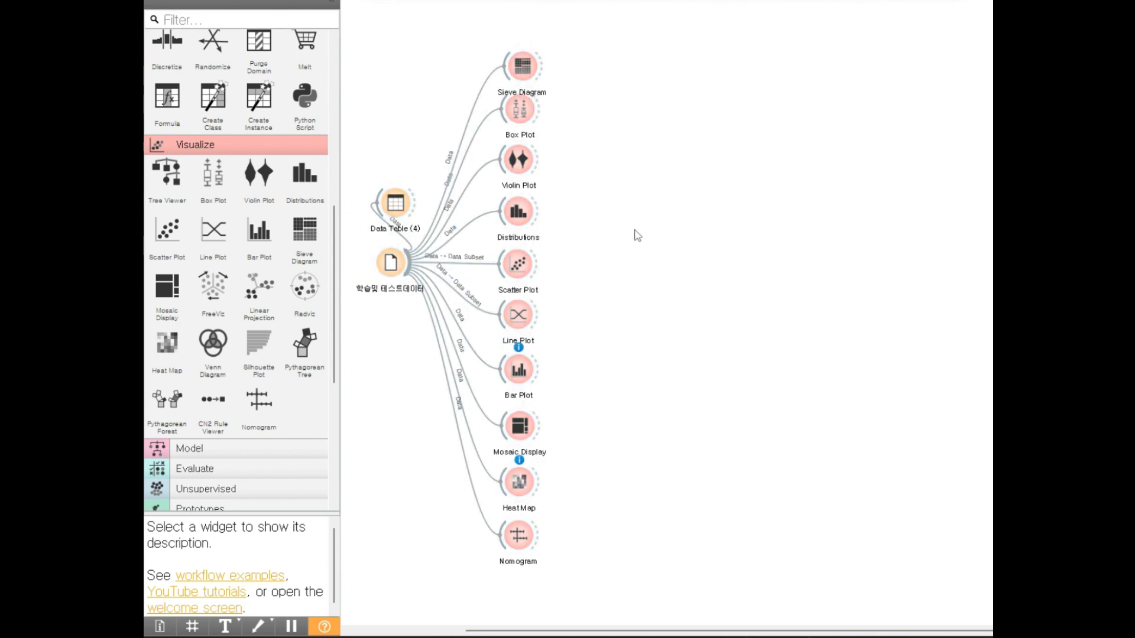
Step: Open the Sieve Diagram and reposition and resize its window so the workflow remains visible beside it
{"action": "left_click", "coordinate": [525, 65]}
{"action": "double_click", "coordinate": [524, 65]}
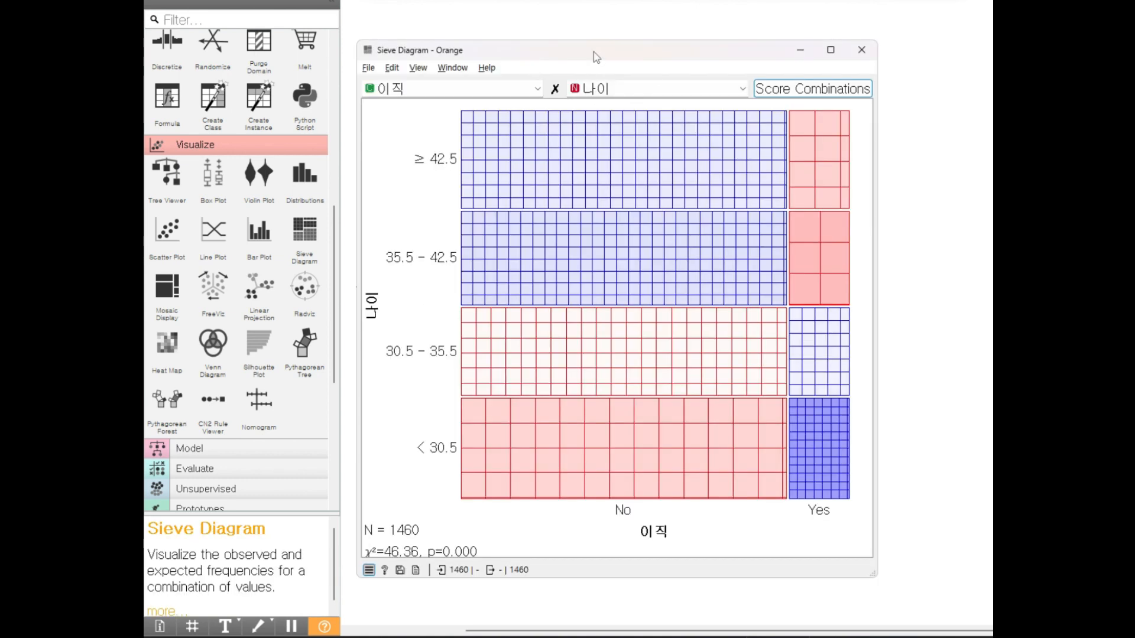
{"action": "left_click_drag", "start_coordinate": [596, 57], "coordinate": [785, 43]}
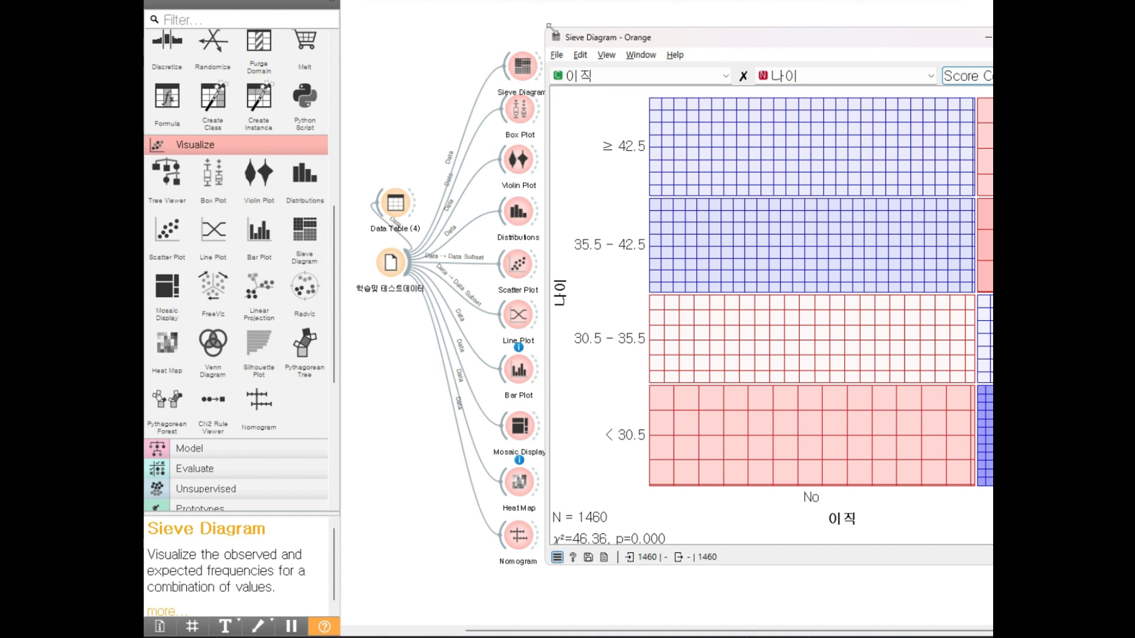
{"action": "left_click_drag", "start_coordinate": [548, 26], "coordinate": [584, 49]}
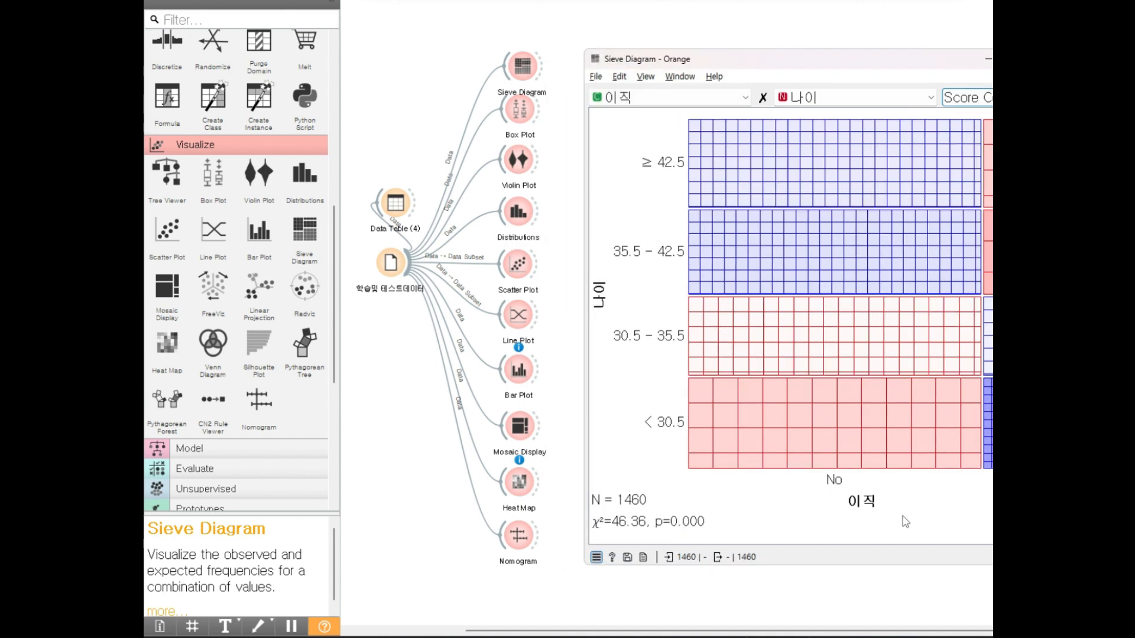
Step: Look through the available variables for the Sieve Diagram's horizontal axis and choose 이직
{"action": "left_click", "coordinate": [744, 97]}
{"action": "scroll", "coordinate": [690, 230], "scroll_direction": "down", "scroll_amount": 4}
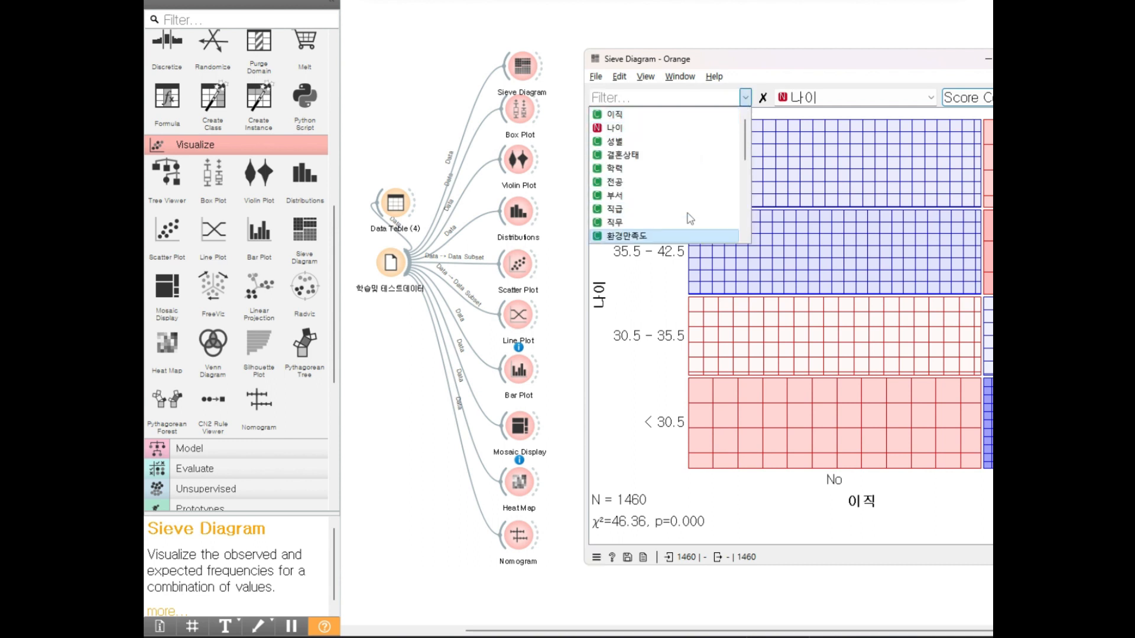
{"action": "scroll", "coordinate": [690, 229], "scroll_direction": "up", "scroll_amount": 5}
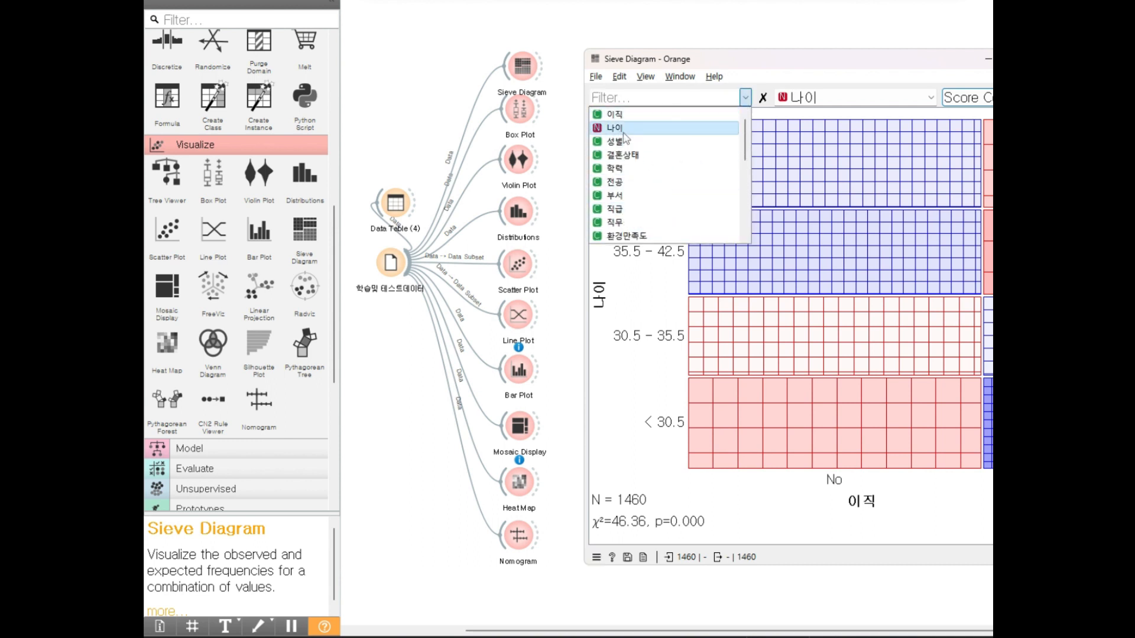
{"action": "left_click", "coordinate": [631, 115]}
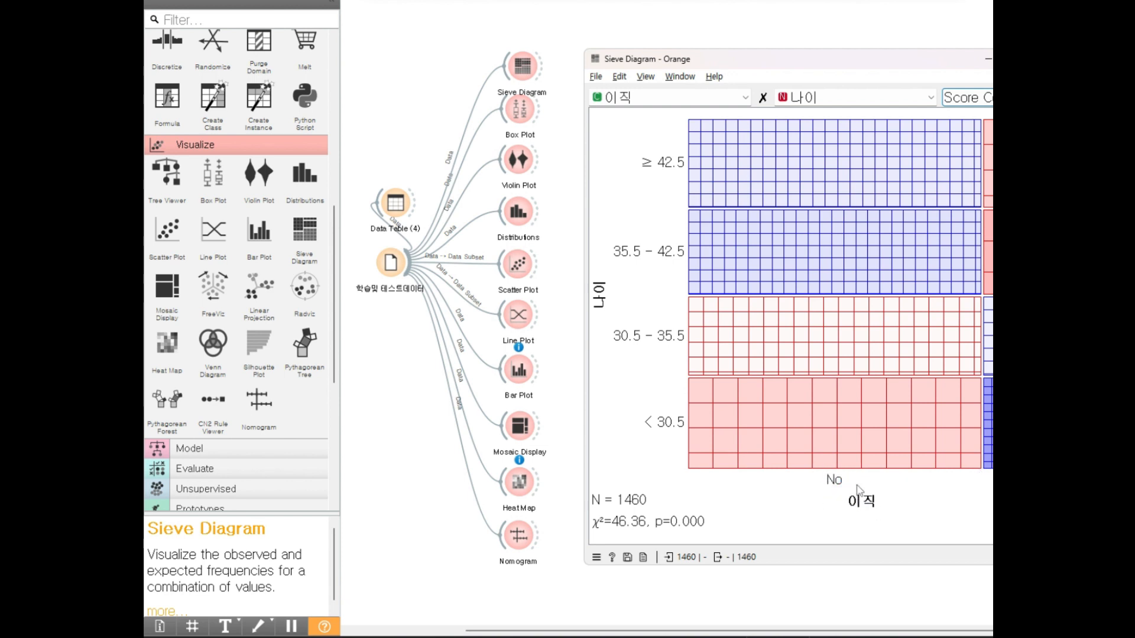
Step: Select each 이직 No cell from the youngest to the oldest age band, plus the Yes cell for ages ≥ 42.5
{"action": "left_click", "coordinate": [718, 431]}
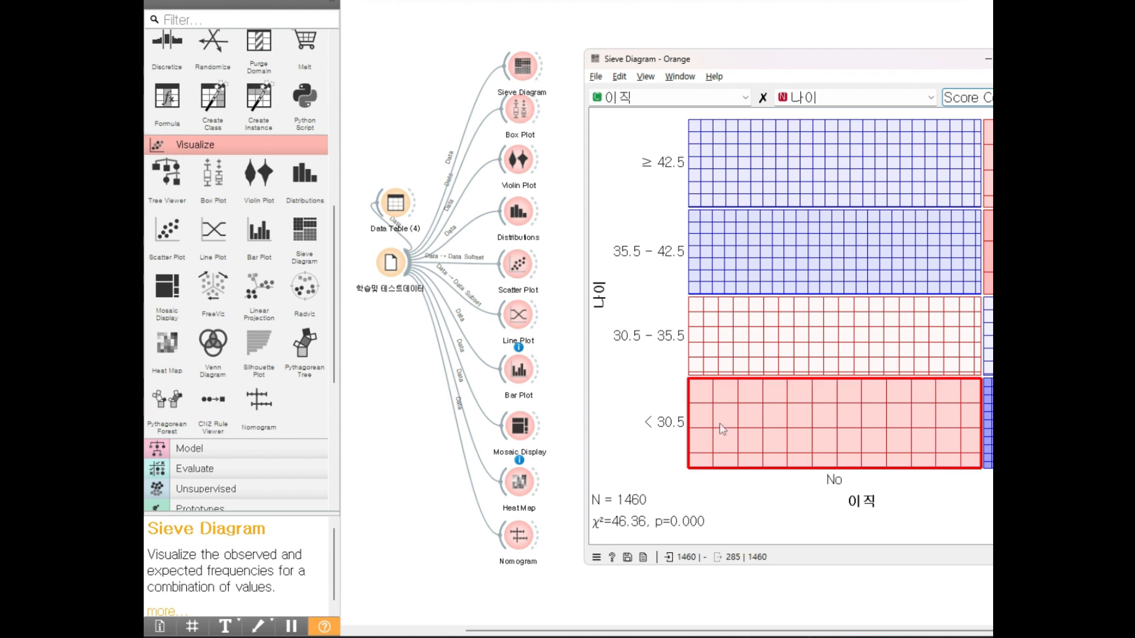
{"action": "left_click_drag", "start_coordinate": [764, 64], "coordinate": [753, 61]}
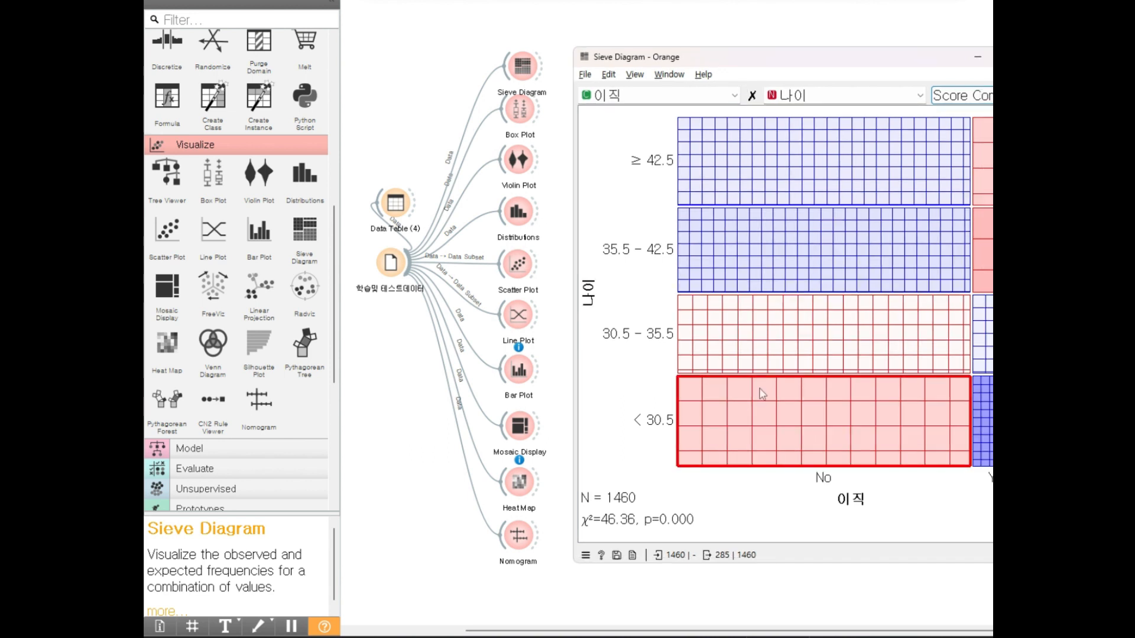
{"action": "left_click", "coordinate": [769, 342]}
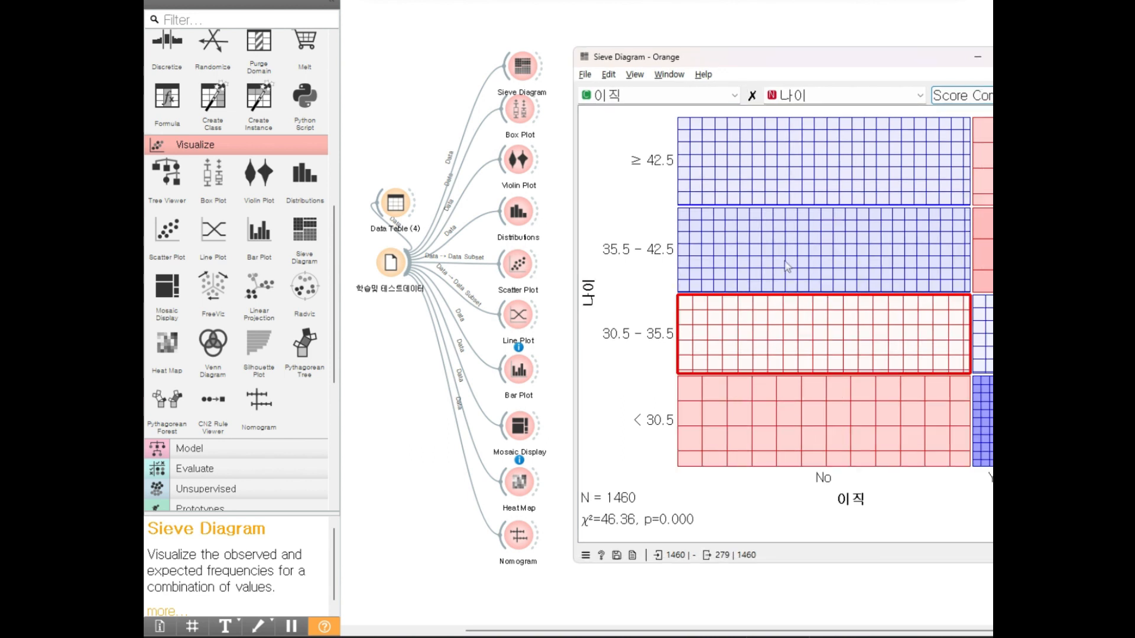
{"action": "left_click", "coordinate": [786, 266]}
{"action": "left_click", "coordinate": [796, 195]}
{"action": "left_click", "coordinate": [982, 188]}
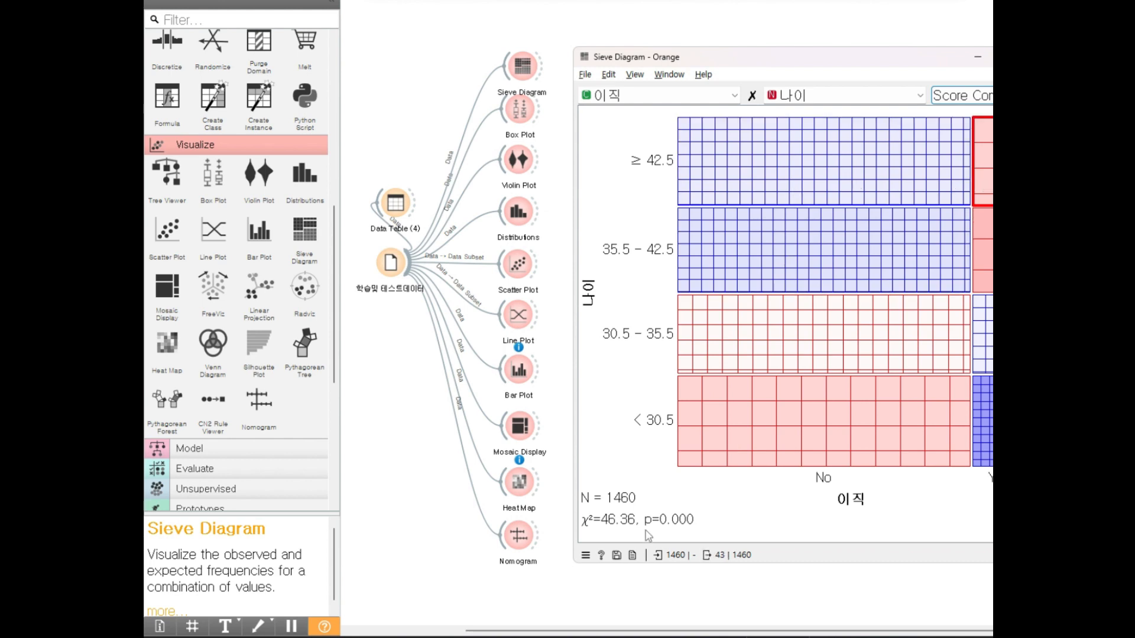
Step: Mark up the age bands, the 이직 axis, the No cells and the p-value on a magnified view of the diagram
{"action": "left_click", "coordinate": [708, 520]}
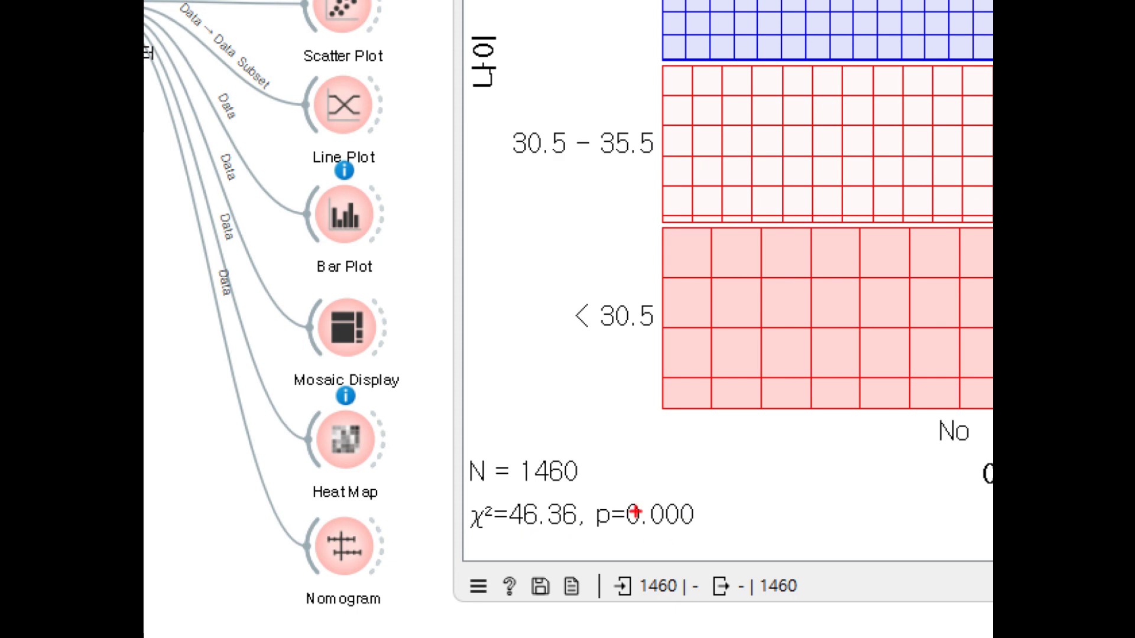
{"action": "mouse_move", "coordinate": [641, 537]}
{"action": "left_mouse_down"}
{"action": "mouse_move", "coordinate": [579, 506]}
{"action": "mouse_move", "coordinate": [685, 478]}
{"action": "mouse_move", "coordinate": [699, 532]}
{"action": "mouse_move", "coordinate": [621, 535]}
{"action": "left_mouse_up"}
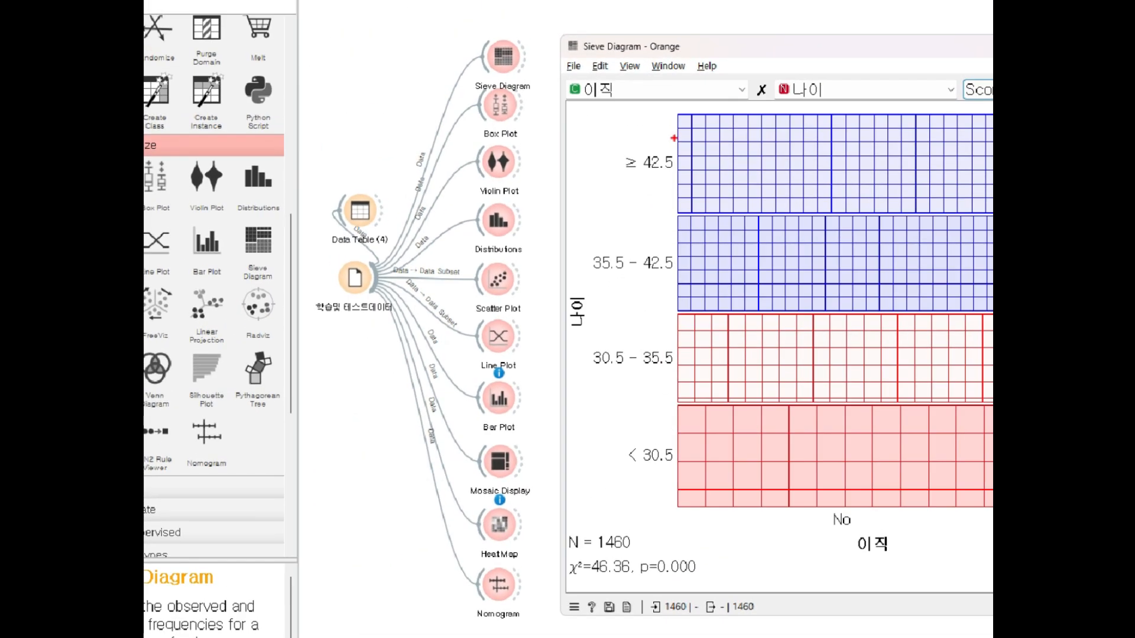
{"action": "mouse_move", "coordinate": [673, 123]}
{"action": "left_mouse_down"}
{"action": "mouse_move", "coordinate": [652, 251]}
{"action": "mouse_move", "coordinate": [654, 461]}
{"action": "mouse_move", "coordinate": [668, 444]}
{"action": "mouse_move", "coordinate": [649, 190]}
{"action": "left_mouse_up"}
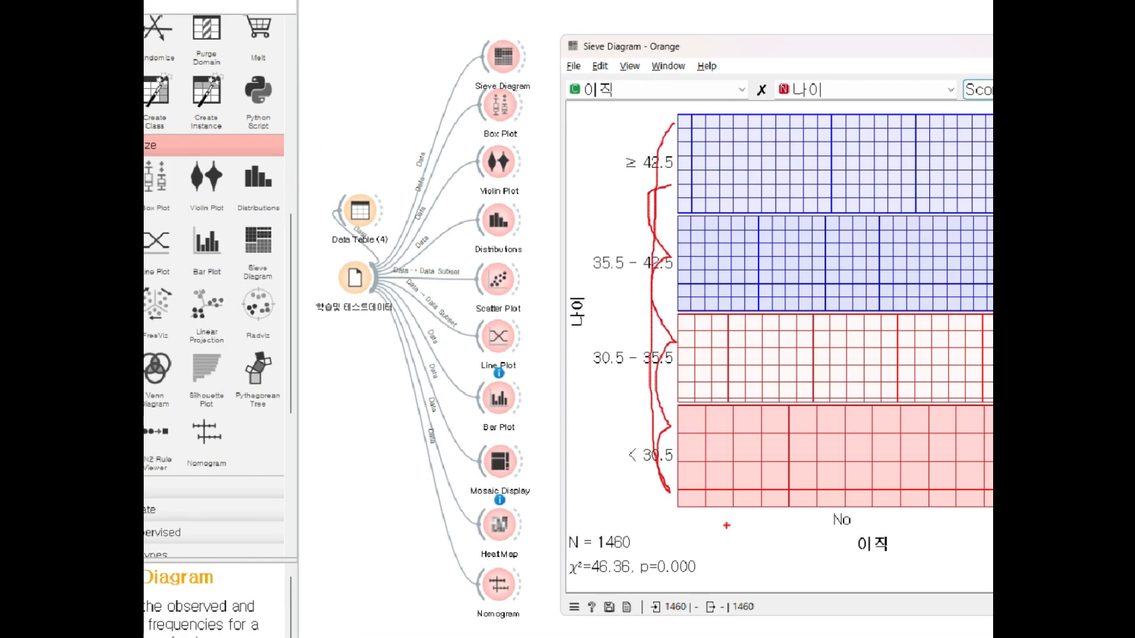
{"action": "left_click_drag", "start_coordinate": [822, 511], "coordinate": [992, 519]}
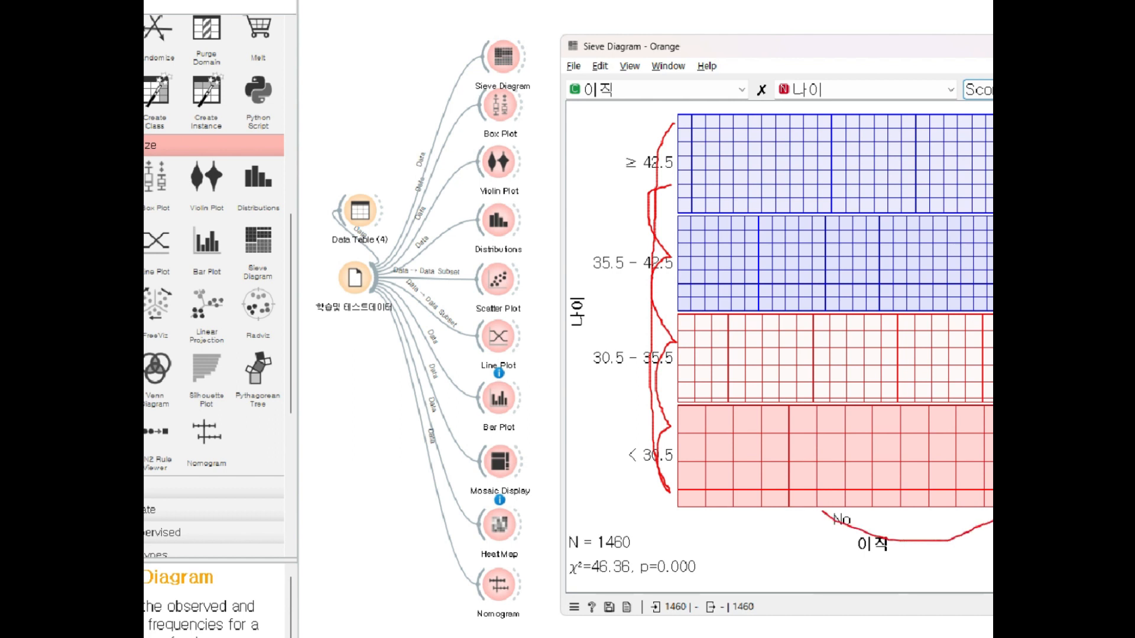
{"action": "mouse_move", "coordinate": [992, 225]}
{"action": "left_mouse_down"}
{"action": "mouse_move", "coordinate": [833, 181]}
{"action": "mouse_move", "coordinate": [922, 216]}
{"action": "mouse_move", "coordinate": [935, 287]}
{"action": "left_mouse_up"}
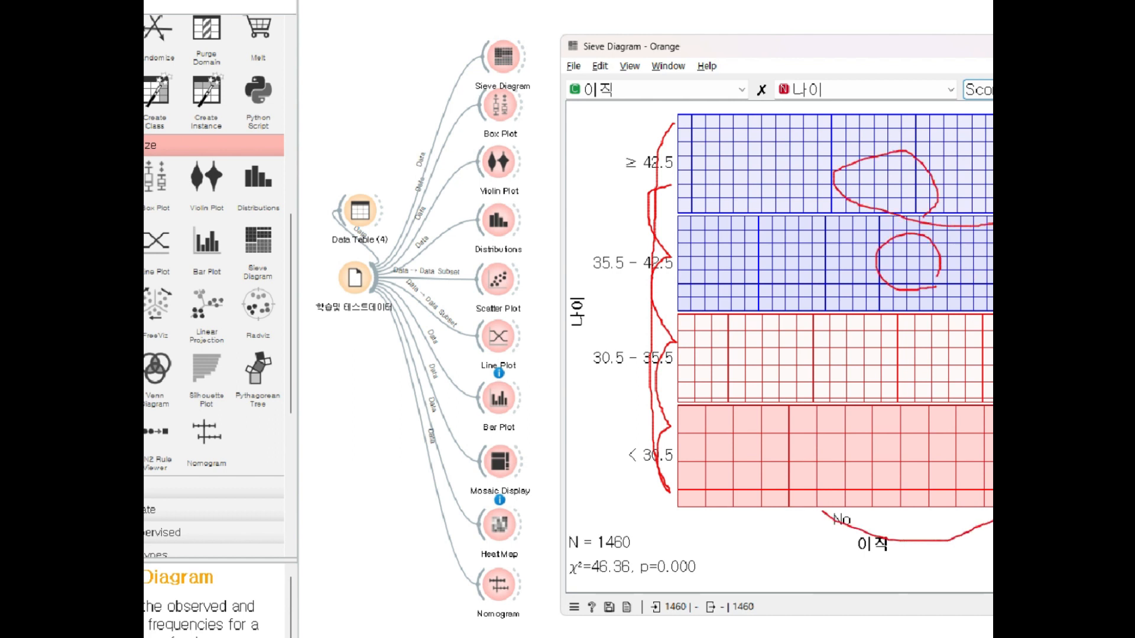
{"action": "left_click_drag", "start_coordinate": [960, 396], "coordinate": [972, 391]}
{"action": "left_click_drag", "start_coordinate": [946, 458], "coordinate": [979, 456]}
{"action": "mouse_move", "coordinate": [693, 578]}
{"action": "left_mouse_down"}
{"action": "mouse_move", "coordinate": [659, 580]}
{"action": "mouse_move", "coordinate": [713, 560]}
{"action": "mouse_move", "coordinate": [665, 528]}
{"action": "mouse_move", "coordinate": [705, 584]}
{"action": "left_mouse_up"}
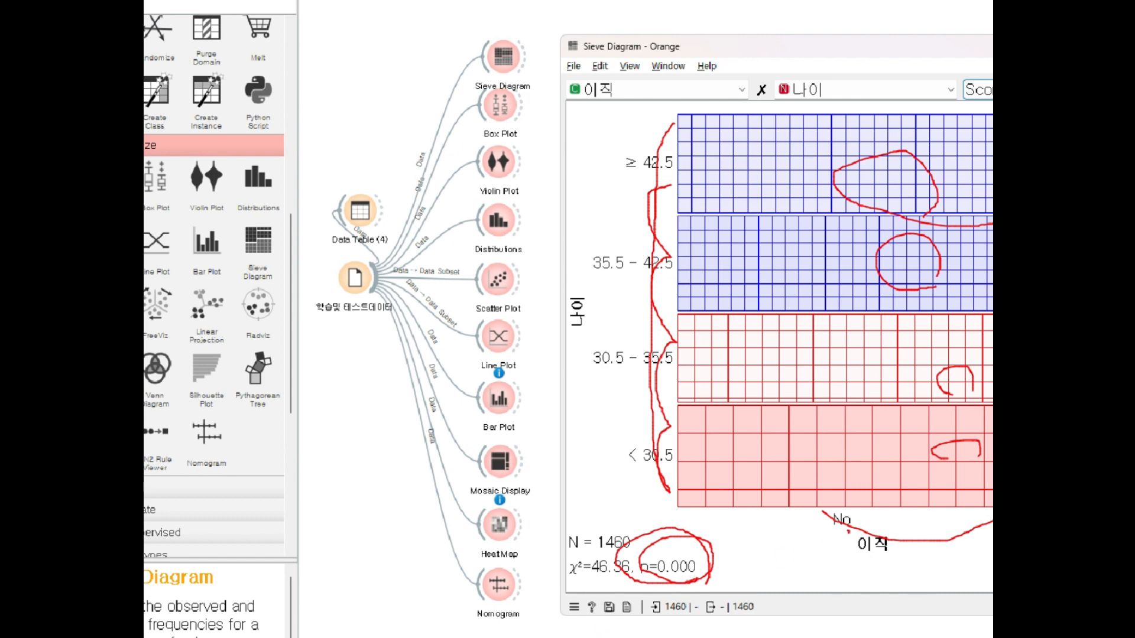
Step: Outline the No cell for ages < 30.5 and circle its two labels, then clear the annotations
{"action": "mouse_move", "coordinate": [679, 411]}
{"action": "left_mouse_down"}
{"action": "mouse_move", "coordinate": [680, 482]}
{"action": "mouse_move", "coordinate": [819, 505]}
{"action": "mouse_move", "coordinate": [992, 505]}
{"action": "left_mouse_up"}
{"action": "left_click_drag", "start_coordinate": [993, 407], "coordinate": [692, 402]}
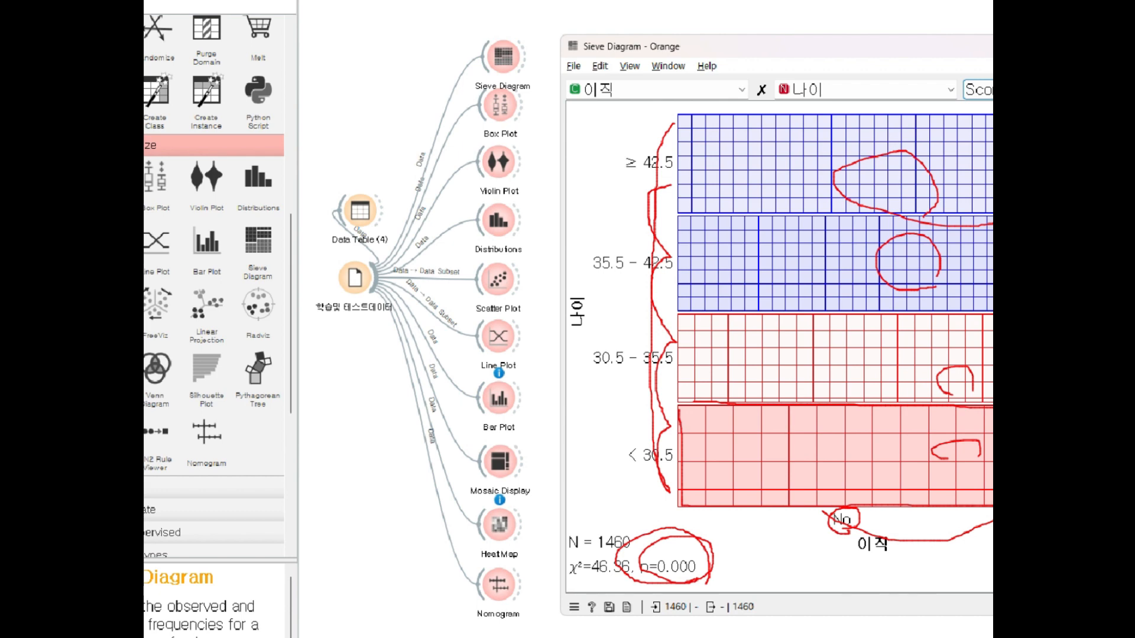
{"action": "mouse_move", "coordinate": [667, 469]}
{"action": "left_mouse_down"}
{"action": "mouse_move", "coordinate": [618, 420]}
{"action": "mouse_move", "coordinate": [672, 445]}
{"action": "left_mouse_up"}
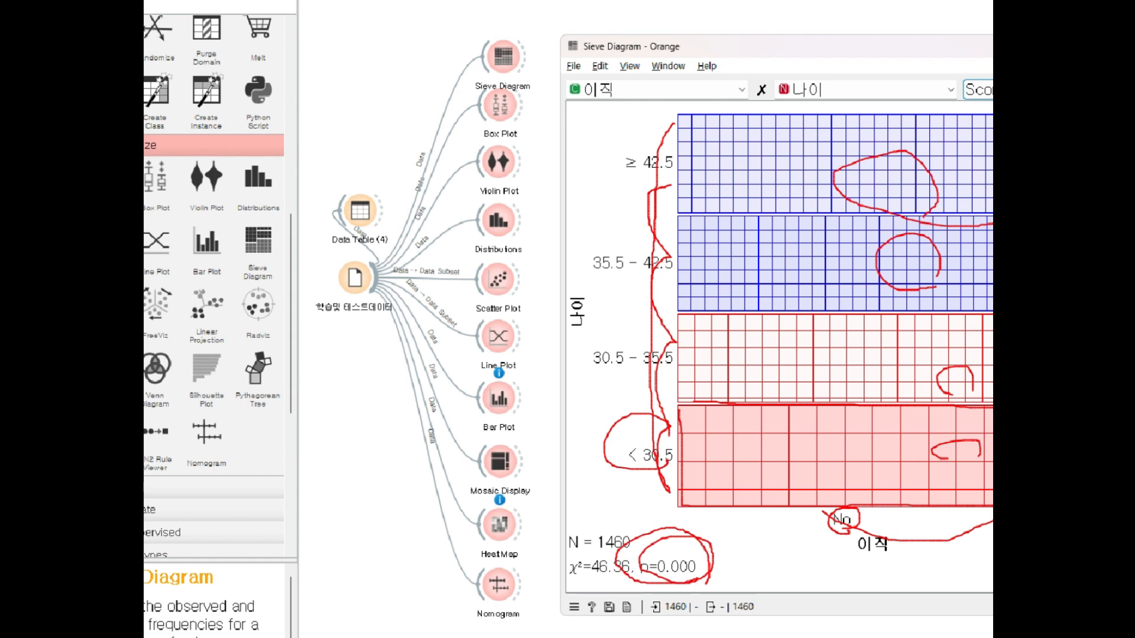
{"action": "key", "text": "Escape"}
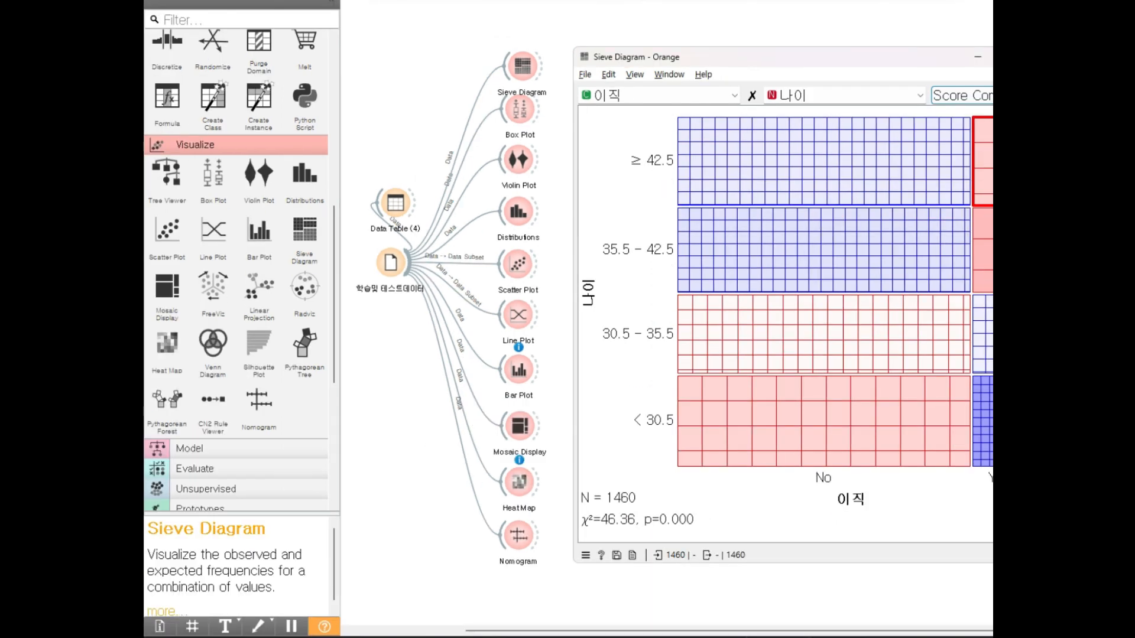
Step: Select the 이직 Yes cell for ages < 30.5 and briefly mark that age band on the magnified view
{"action": "left_click", "coordinate": [985, 421]}
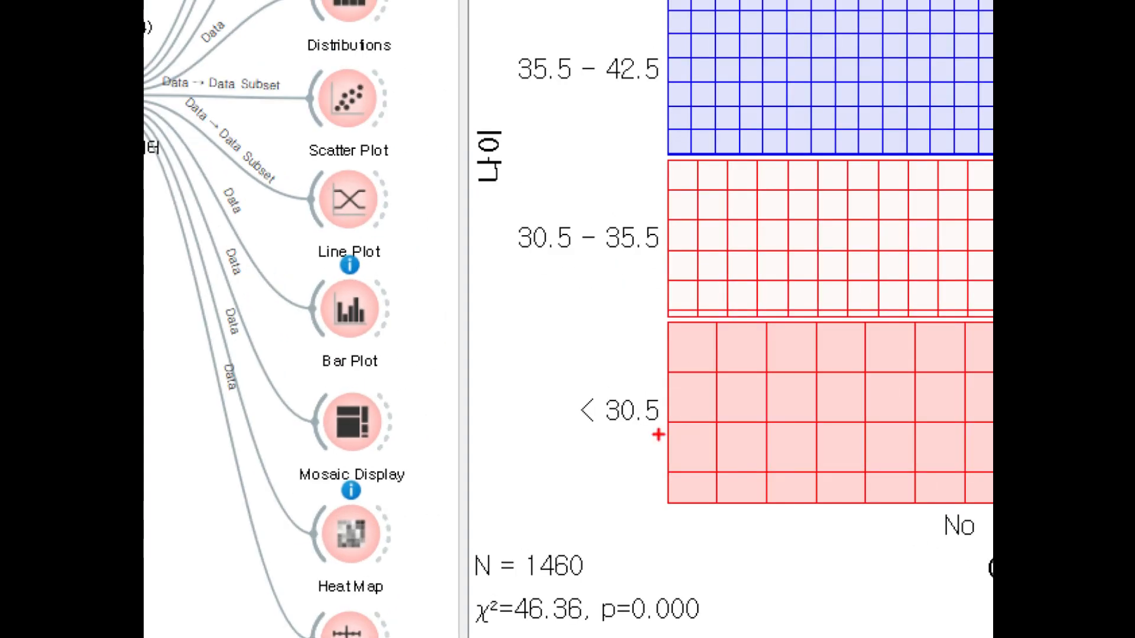
{"action": "mouse_move", "coordinate": [672, 432]}
{"action": "left_mouse_down"}
{"action": "mouse_move", "coordinate": [607, 411]}
{"action": "mouse_move", "coordinate": [661, 451]}
{"action": "left_mouse_up"}
{"action": "key", "text": "Escape"}
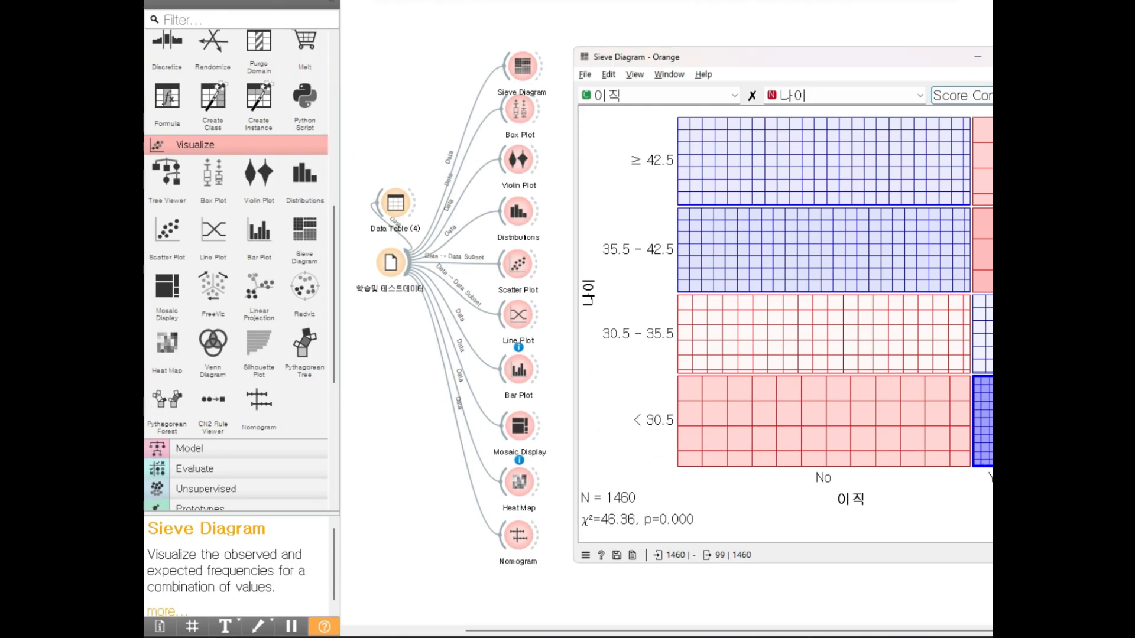
Step: Bring the whole Sieve Diagram into view and select No and Yes cells across the age bands above 30.5 to compare them
{"action": "left_click_drag", "start_coordinate": [864, 59], "coordinate": [560, 41]}
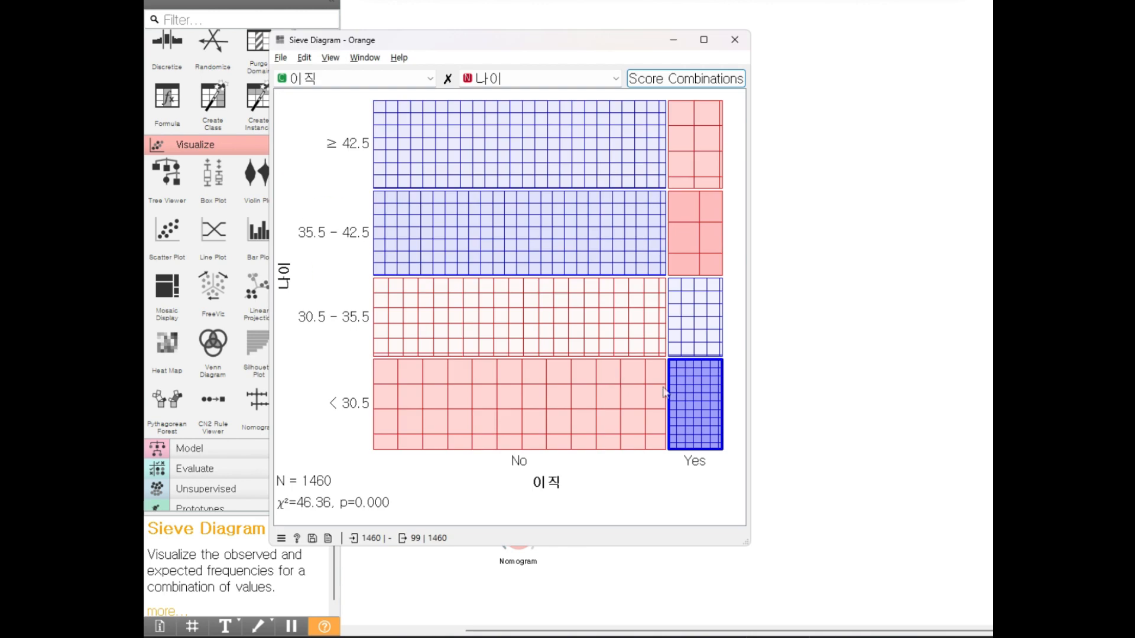
{"action": "left_click", "coordinate": [613, 341]}
{"action": "left_click", "coordinate": [593, 240]}
{"action": "left_click", "coordinate": [684, 238]}
{"action": "left_click", "coordinate": [684, 155]}
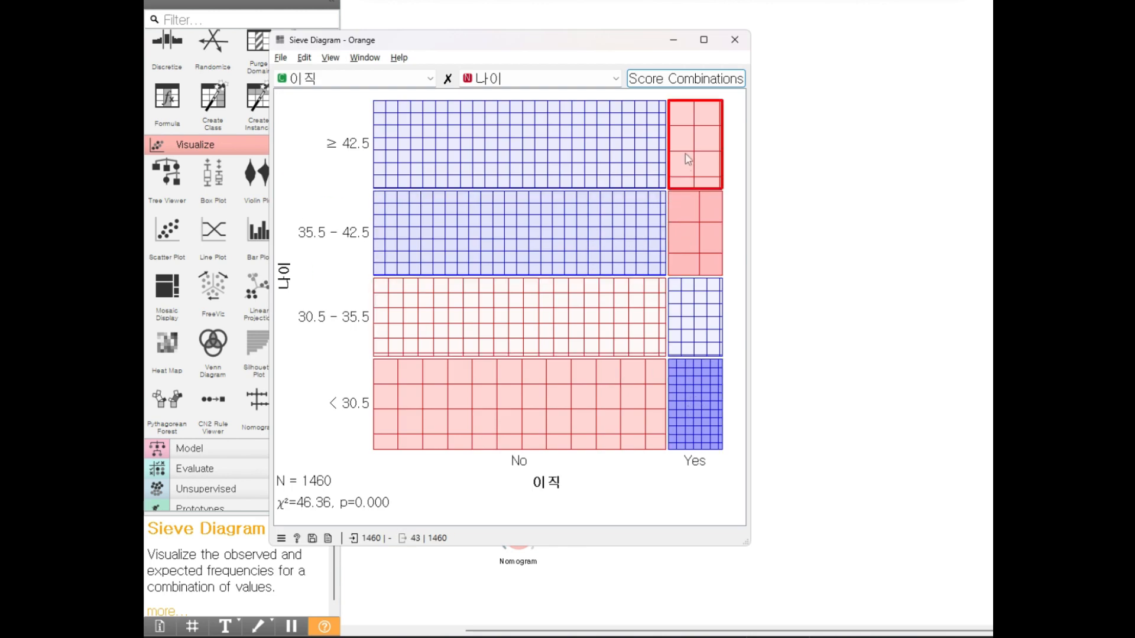
{"action": "left_click", "coordinate": [454, 150]}
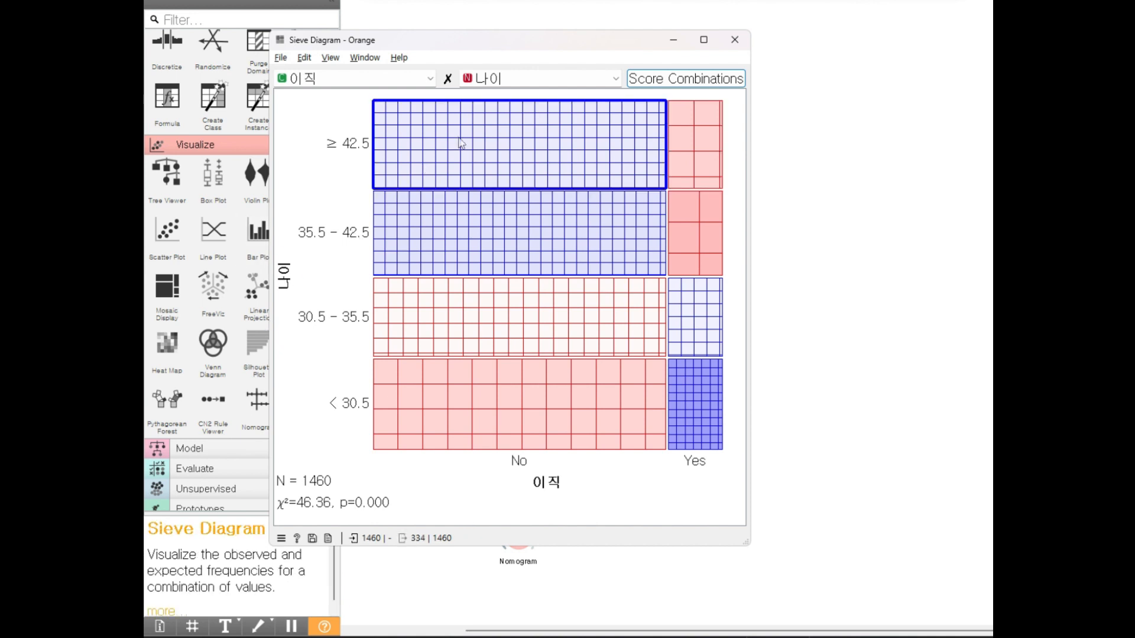
Step: Select the remaining 이직 No cells down the age bands and the Yes cells back up to compare them
{"action": "left_click", "coordinate": [462, 231]}
{"action": "left_click", "coordinate": [457, 325]}
{"action": "left_click", "coordinate": [456, 417]}
{"action": "left_click", "coordinate": [693, 406]}
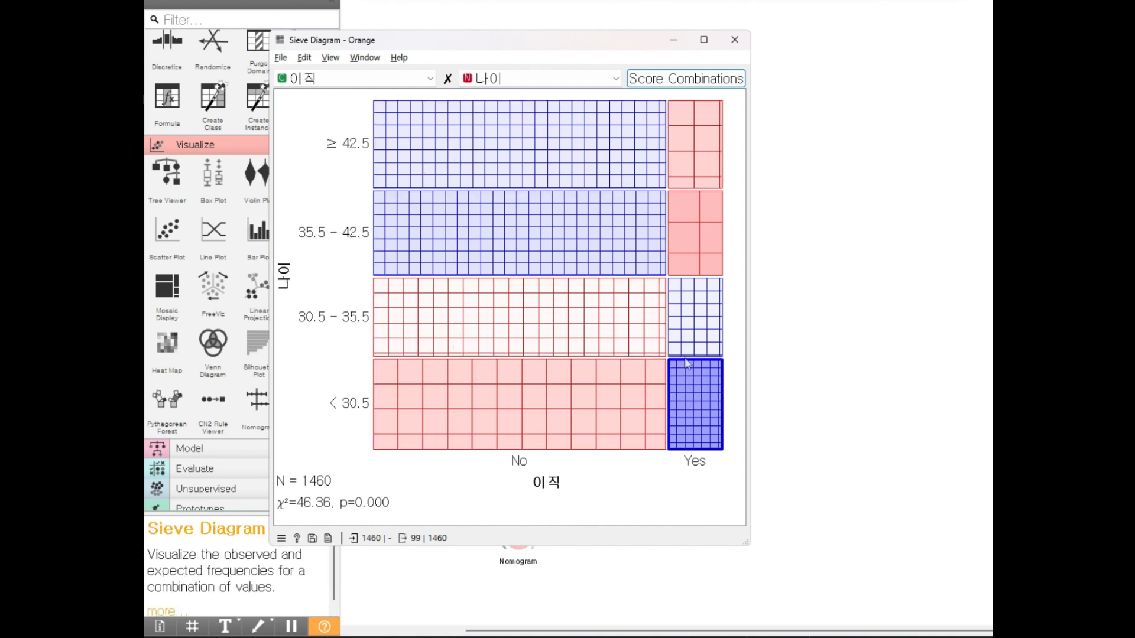
{"action": "left_click", "coordinate": [692, 319]}
{"action": "left_click", "coordinate": [693, 236]}
{"action": "left_click", "coordinate": [684, 158]}
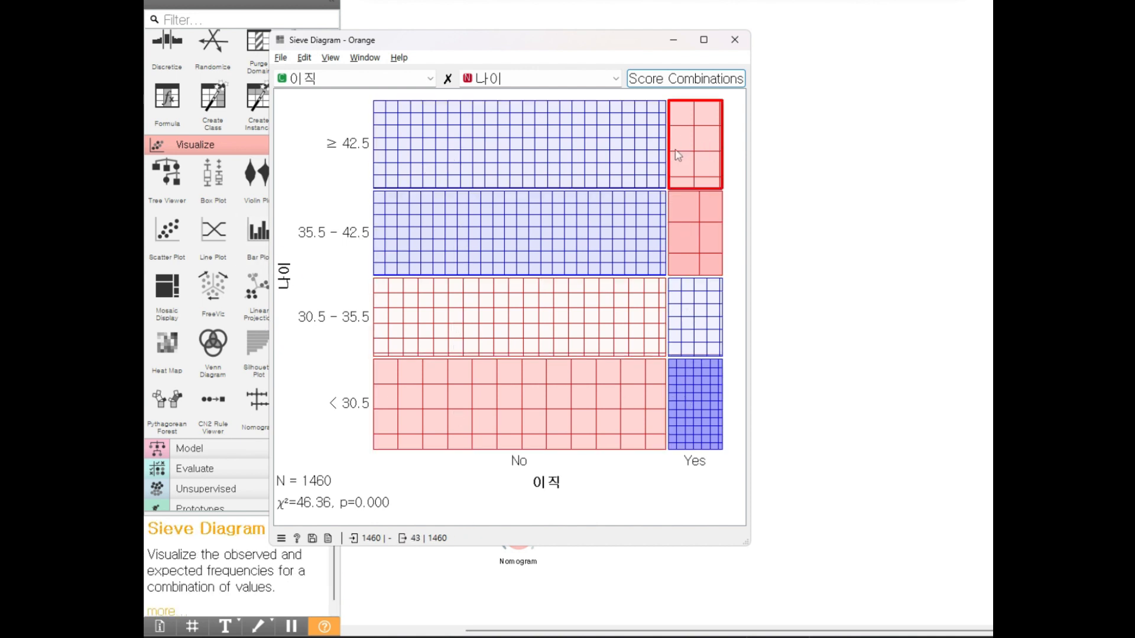
Step: Plot 성별 against 나이, outline the 남성 cells for ages < 30.5 and 30.5 – 35.5, and clear the marks
{"action": "left_click", "coordinate": [353, 79]}
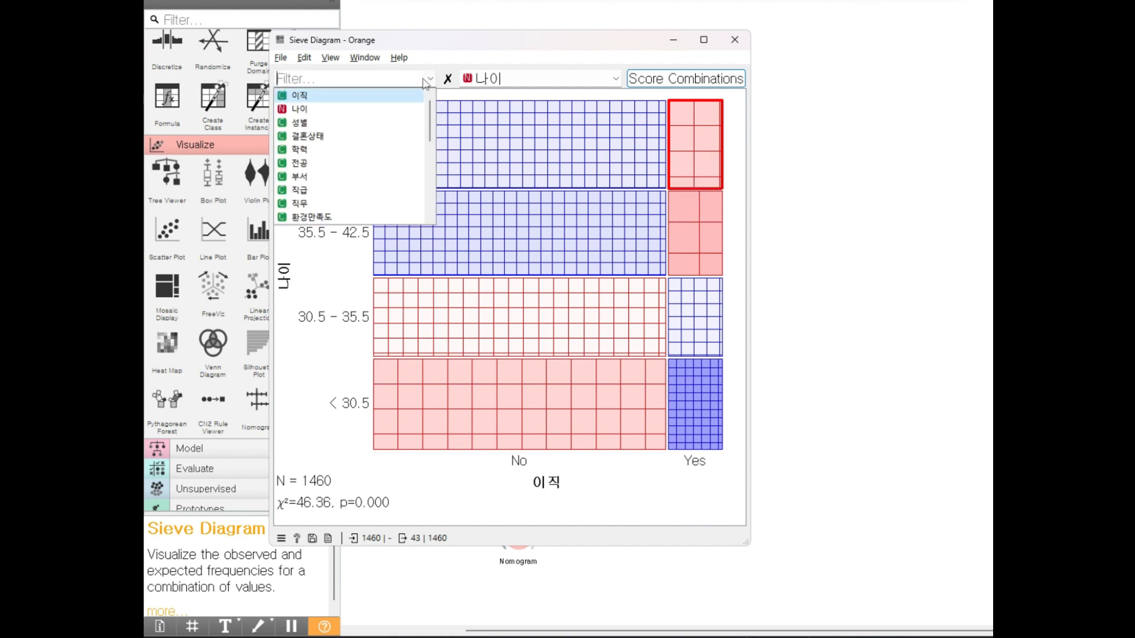
{"action": "left_click", "coordinate": [353, 121]}
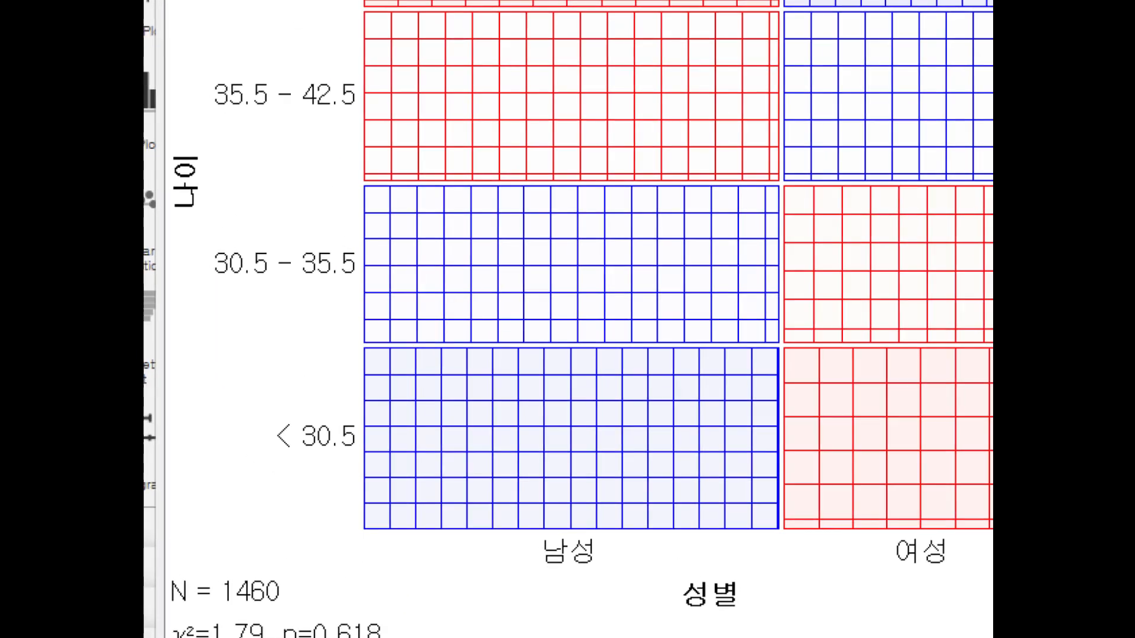
{"action": "left_click_drag", "start_coordinate": [359, 349], "coordinate": [774, 525]}
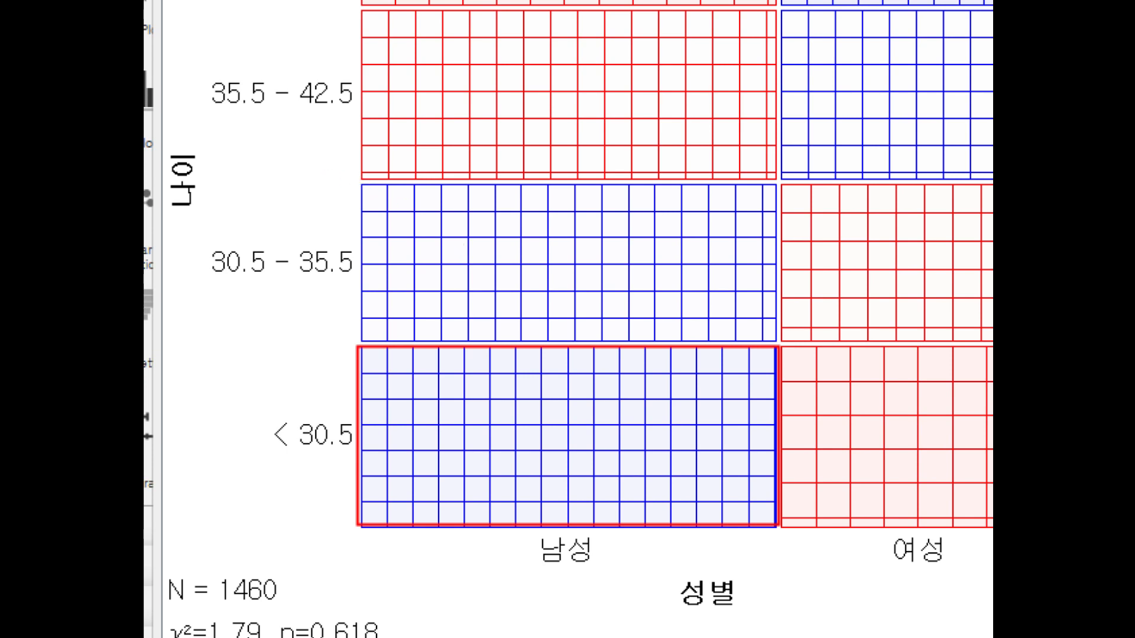
{"action": "left_click_drag", "start_coordinate": [357, 181], "coordinate": [782, 343]}
{"action": "key", "text": "Escape"}
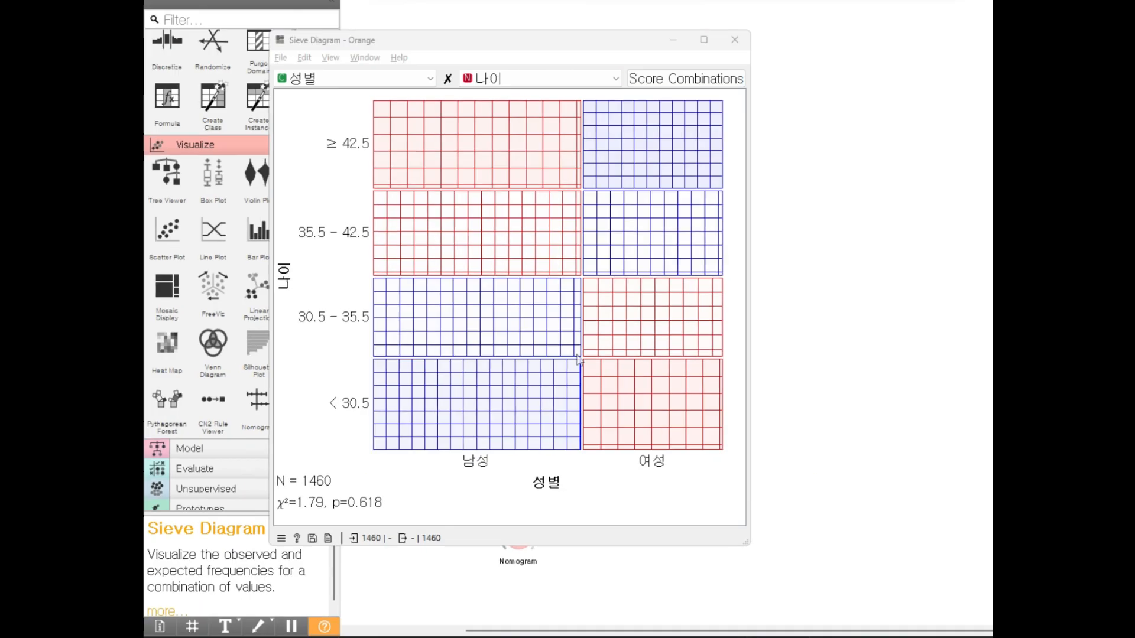
Step: Move the Sieve Diagram window off the workflow and mark the widget's Selected Data output on a magnified view
{"action": "mouse_move", "coordinate": [571, 42]}
{"action": "left_mouse_down"}
{"action": "mouse_move", "coordinate": [574, 115]}
{"action": "mouse_move", "coordinate": [514, 224]}
{"action": "mouse_move", "coordinate": [432, 311]}
{"action": "mouse_move", "coordinate": [505, 334]}
{"action": "mouse_move", "coordinate": [473, 309]}
{"action": "mouse_move", "coordinate": [468, 261]}
{"action": "left_mouse_up"}
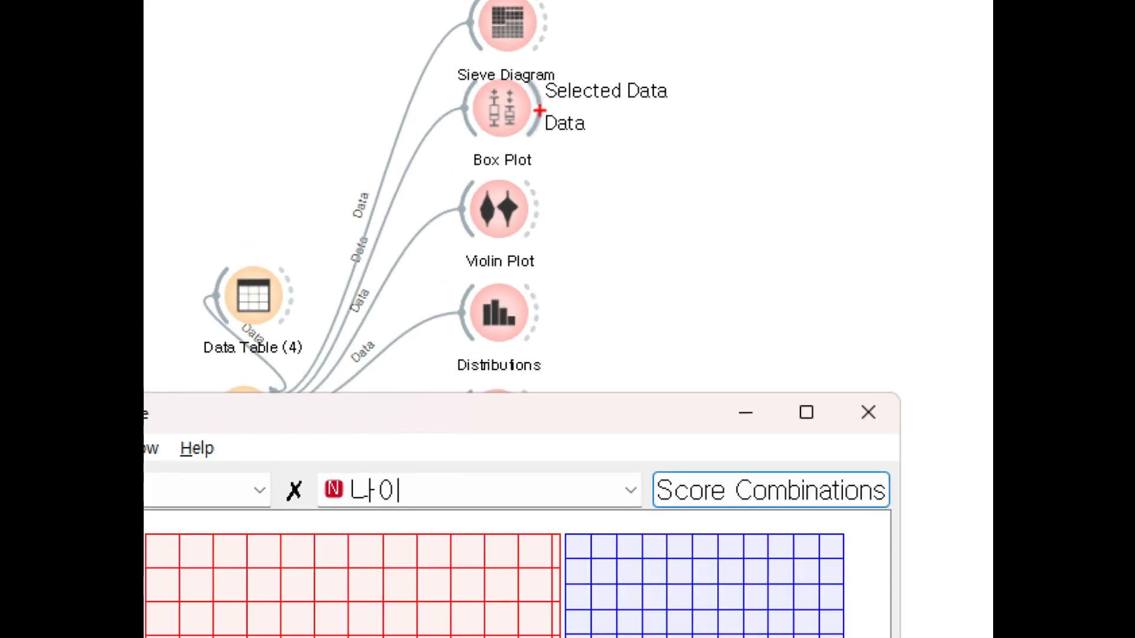
{"action": "mouse_move", "coordinate": [537, 66]}
{"action": "left_mouse_down"}
{"action": "mouse_move", "coordinate": [626, 108]}
{"action": "mouse_move", "coordinate": [684, 113]}
{"action": "left_mouse_up"}
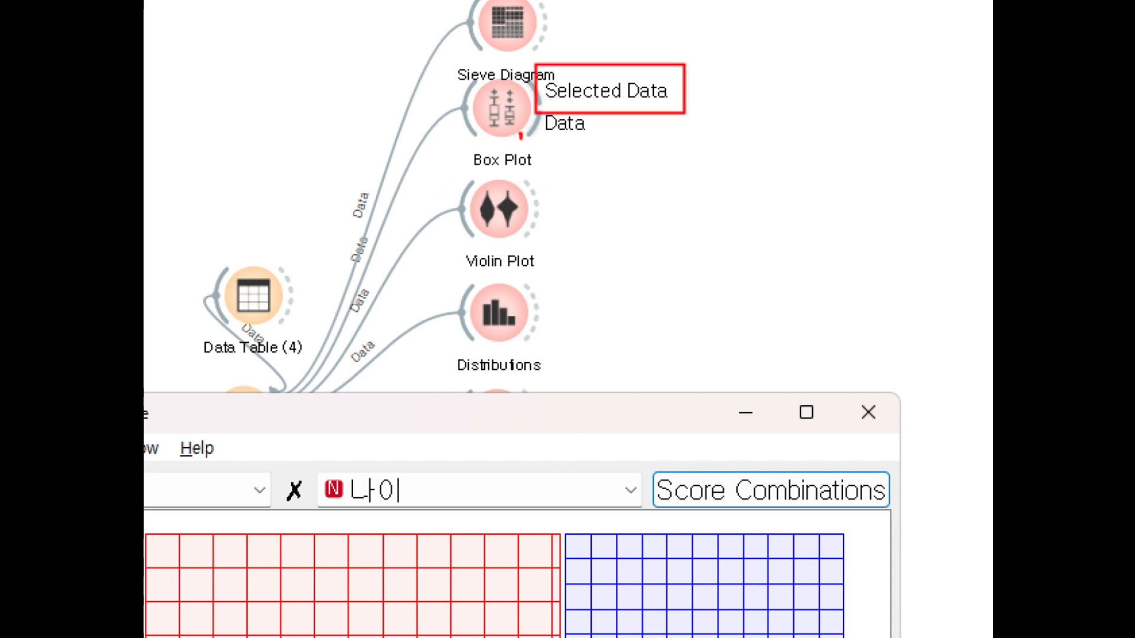
{"action": "mouse_move", "coordinate": [519, 140]}
{"action": "left_mouse_down"}
{"action": "mouse_move", "coordinate": [468, 80]}
{"action": "mouse_move", "coordinate": [530, 136]}
{"action": "left_mouse_up"}
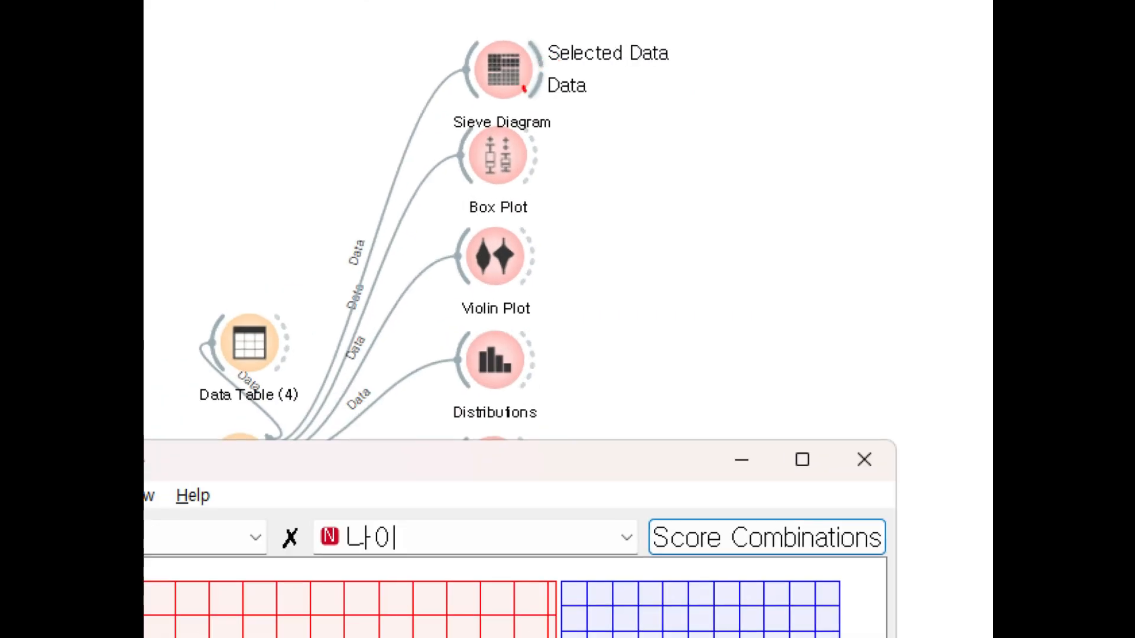
{"action": "mouse_move", "coordinate": [533, 75]}
{"action": "left_mouse_down"}
{"action": "mouse_move", "coordinate": [508, 70]}
{"action": "mouse_move", "coordinate": [673, 81]}
{"action": "mouse_move", "coordinate": [726, 16]}
{"action": "mouse_move", "coordinate": [756, 0]}
{"action": "mouse_move", "coordinate": [753, 26]}
{"action": "left_mouse_up"}
{"action": "key", "text": "Escape"}
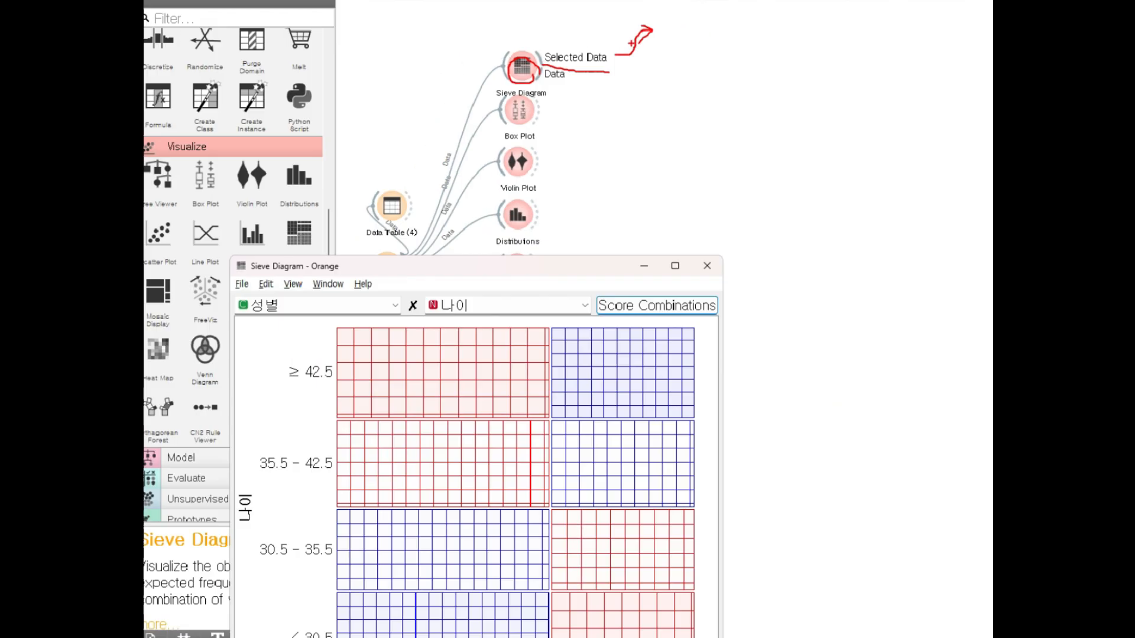
Step: Link the Sieve Diagram widget's output to a new Data Table widget and open that table
{"action": "mouse_move", "coordinate": [542, 59]}
{"action": "left_mouse_down"}
{"action": "mouse_move", "coordinate": [591, 68]}
{"action": "mouse_move", "coordinate": [608, 36]}
{"action": "mouse_move", "coordinate": [629, 45]}
{"action": "mouse_move", "coordinate": [616, 42]}
{"action": "left_mouse_up"}
{"action": "left_click", "coordinate": [625, 67]}
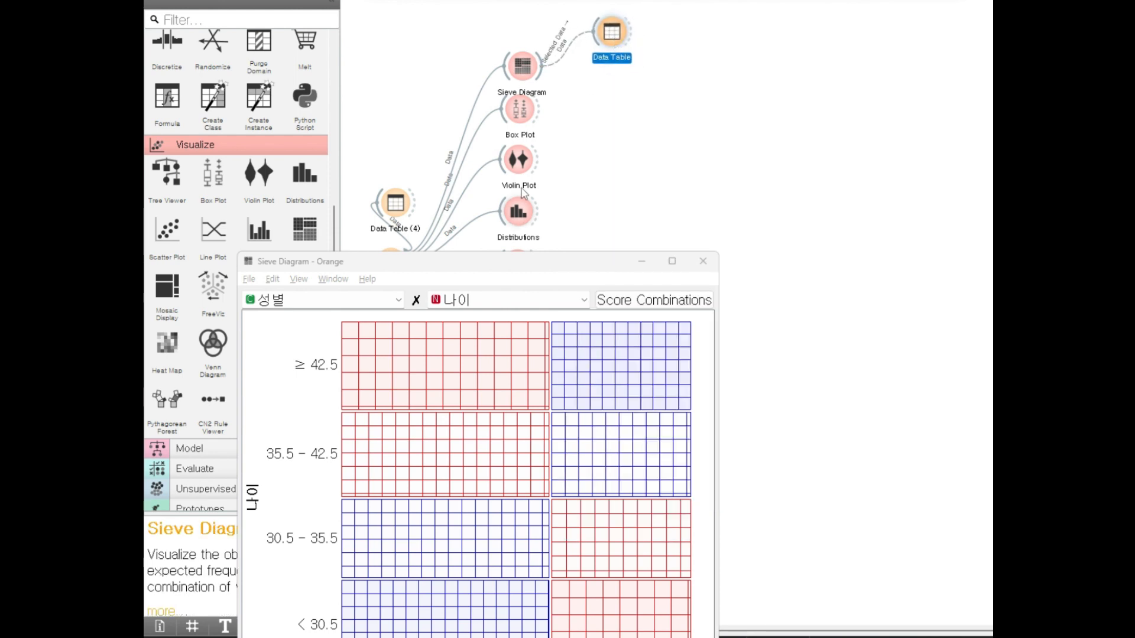
{"action": "left_click_drag", "start_coordinate": [523, 264], "coordinate": [517, 152]}
{"action": "double_click", "coordinate": [613, 34]}
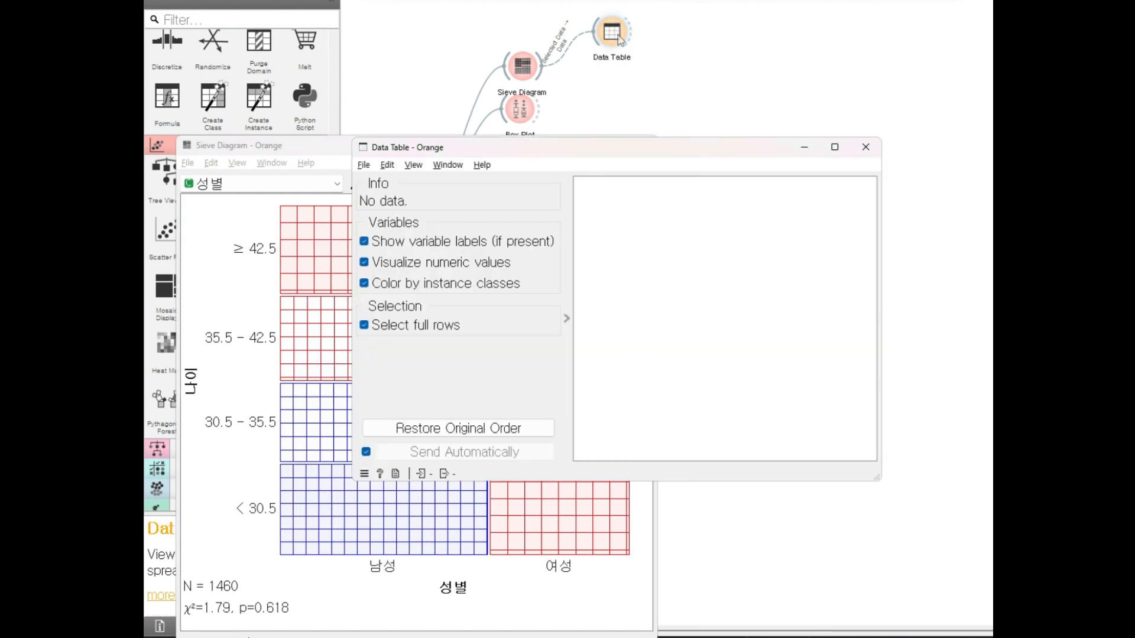
Step: Place the Data Table window beside the Sieve Diagram and lower the diagram window to uncover the workflow
{"action": "left_click_drag", "start_coordinate": [584, 146], "coordinate": [769, 152]}
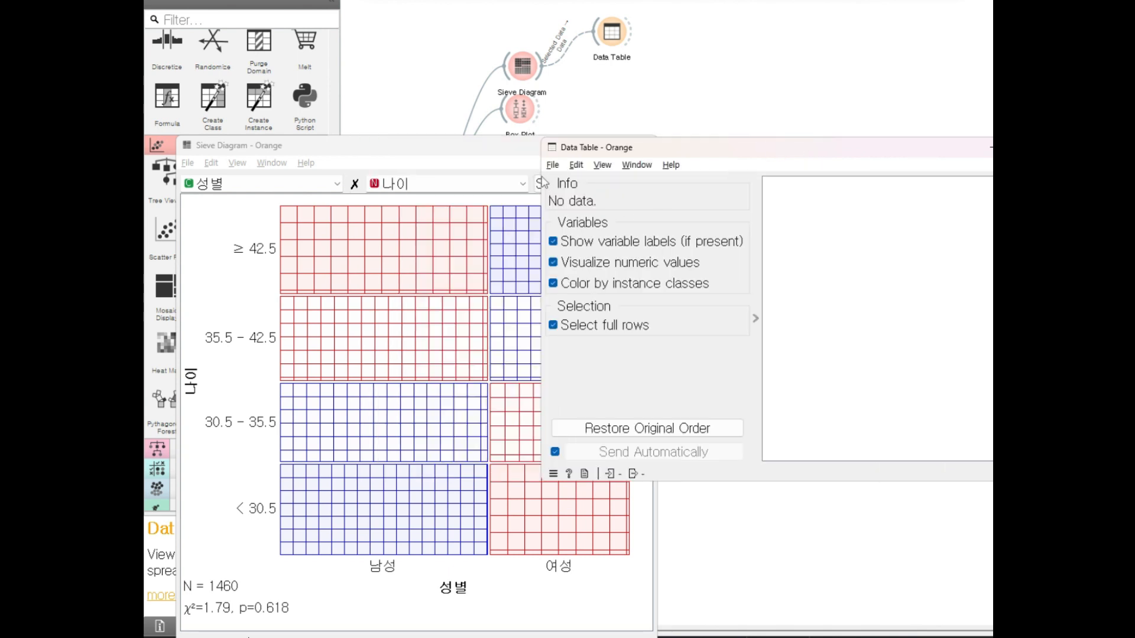
{"action": "left_click_drag", "start_coordinate": [537, 172], "coordinate": [651, 182]}
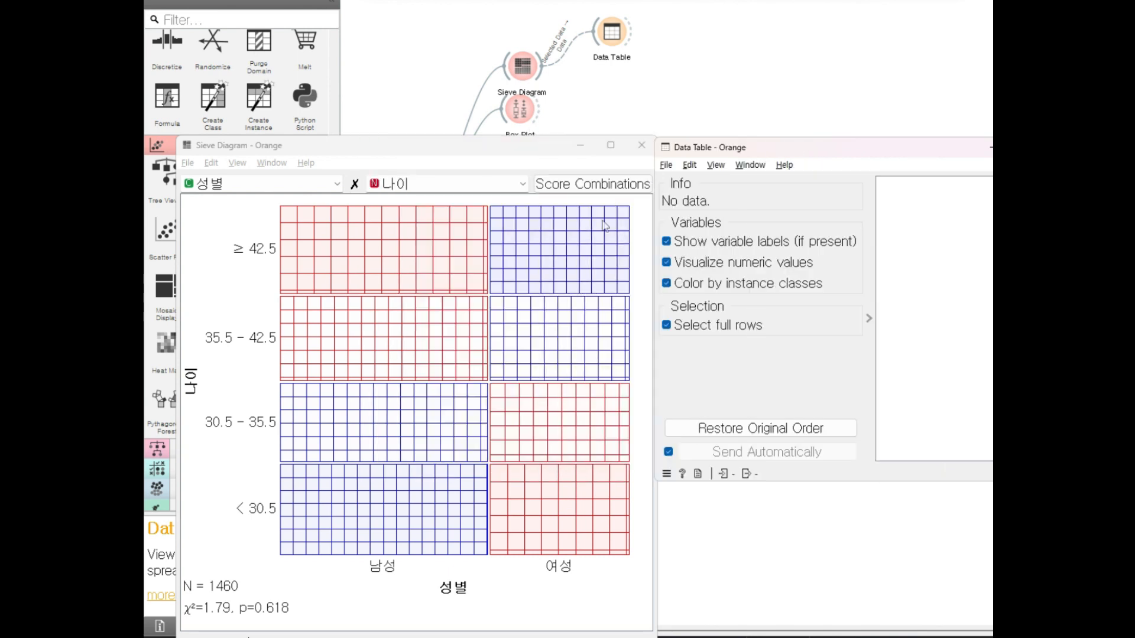
{"action": "left_click_drag", "start_coordinate": [653, 226], "coordinate": [585, 226]}
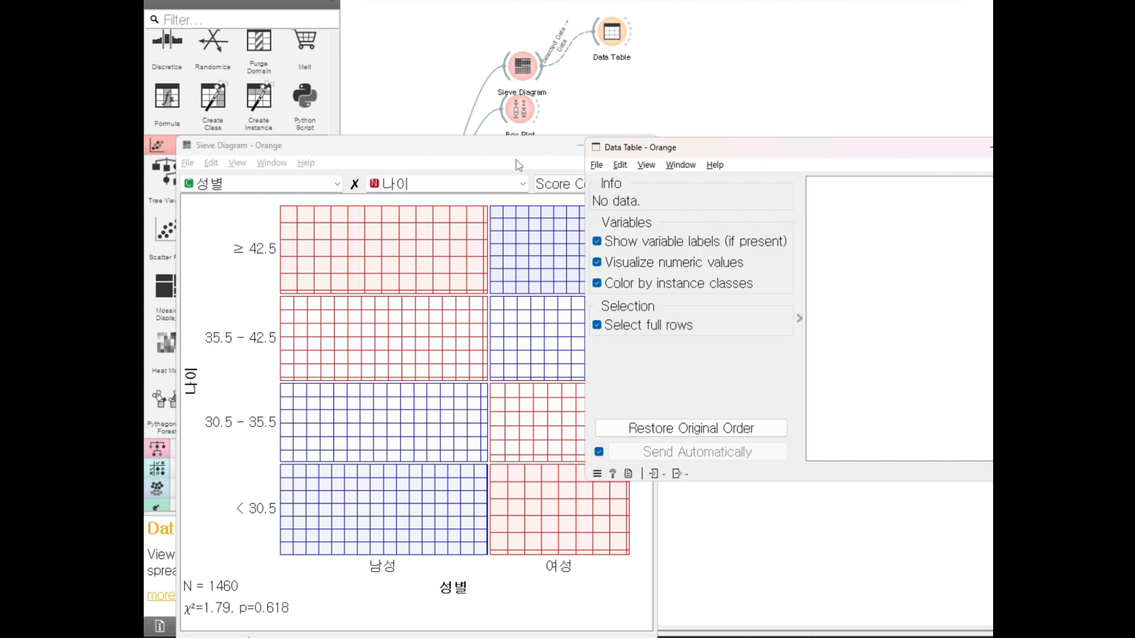
{"action": "left_click_drag", "start_coordinate": [440, 144], "coordinate": [439, 330]}
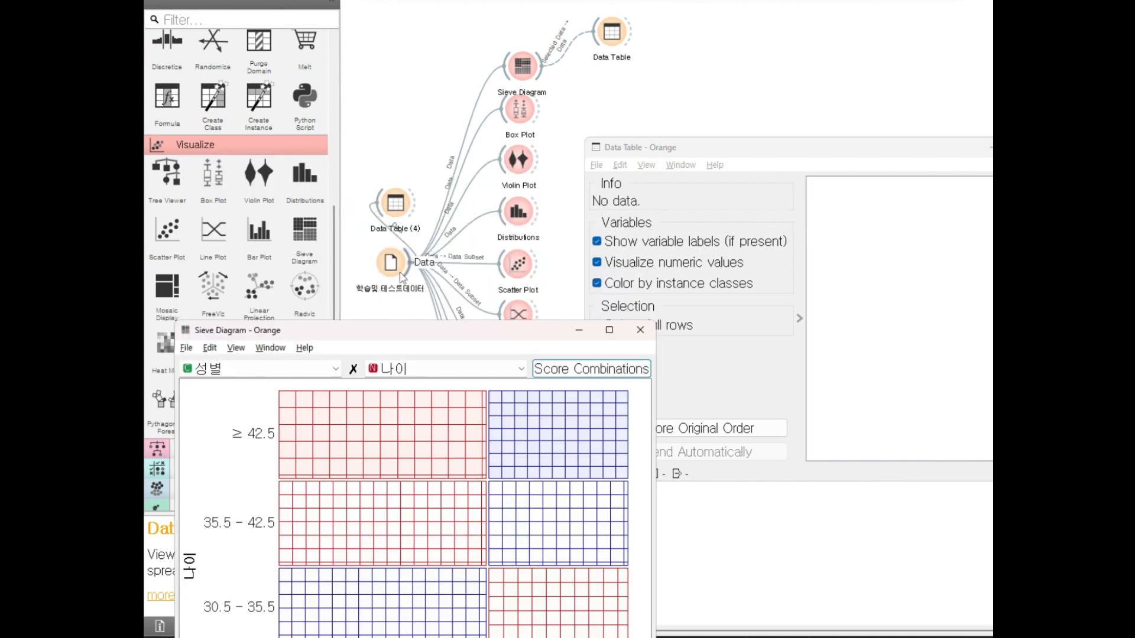
Step: Trace the data flow into the Sieve Diagram, circle its Selected Data link and underline the Data Table widget on a magnified view
{"action": "left_click_drag", "start_coordinate": [407, 261], "coordinate": [519, 72]}
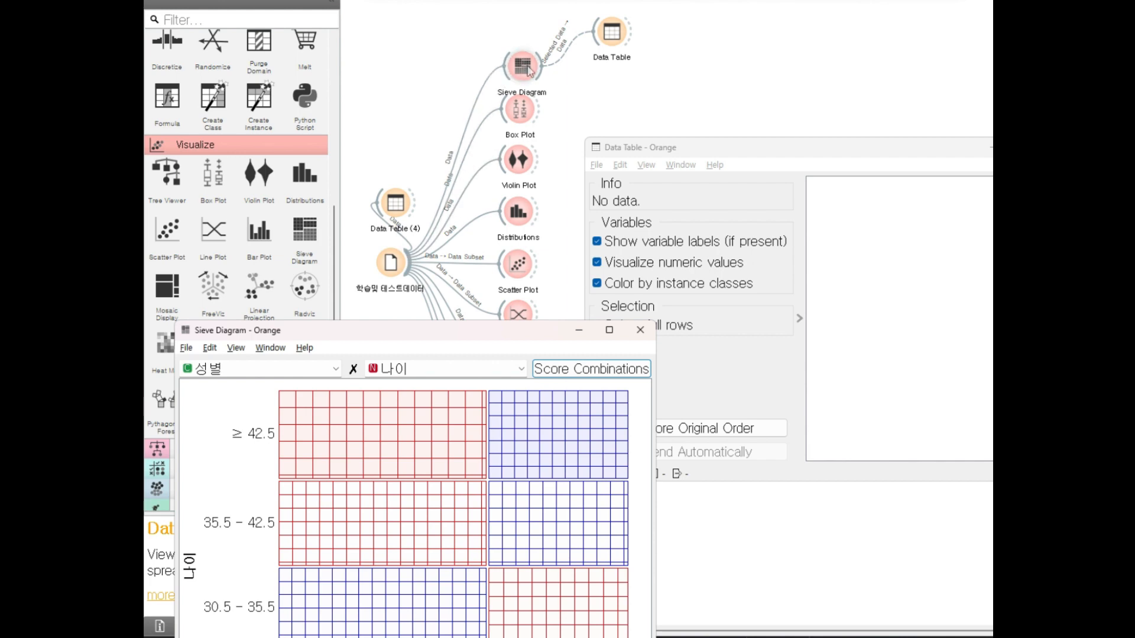
{"action": "key", "text": "ctrl+1"}
{"action": "left_click", "coordinate": [561, 59]}
{"action": "mouse_move", "coordinate": [534, 0]}
{"action": "left_mouse_down"}
{"action": "mouse_move", "coordinate": [516, 34]}
{"action": "mouse_move", "coordinate": [567, 42]}
{"action": "mouse_move", "coordinate": [582, 1]}
{"action": "left_mouse_up"}
{"action": "left_click_drag", "start_coordinate": [598, 76], "coordinate": [724, 93]}
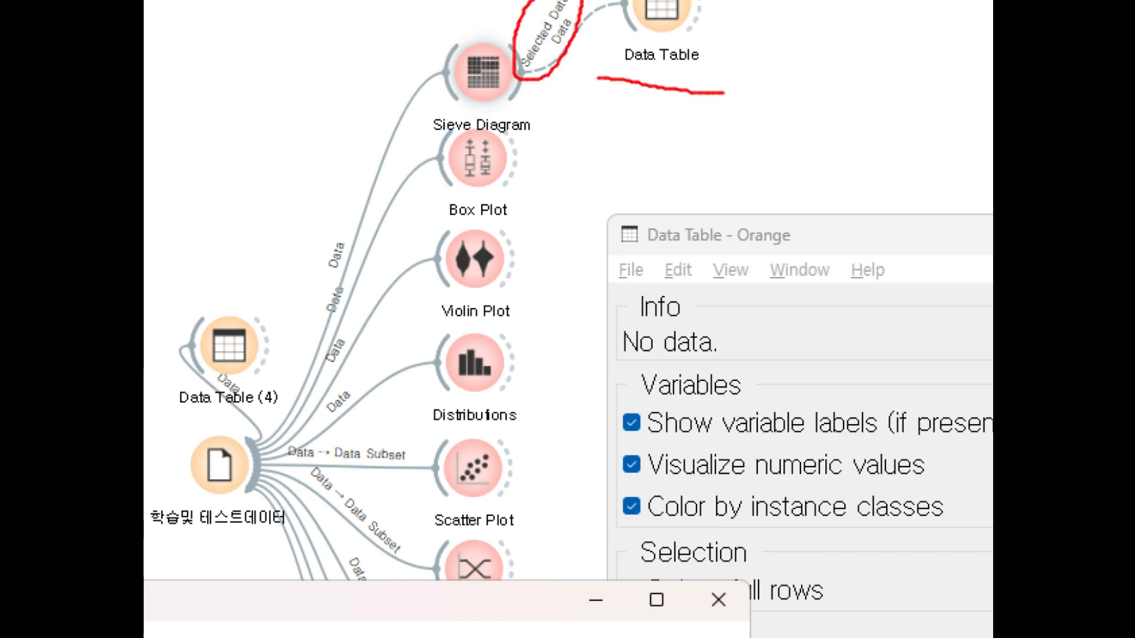
{"action": "key", "text": "Escape"}
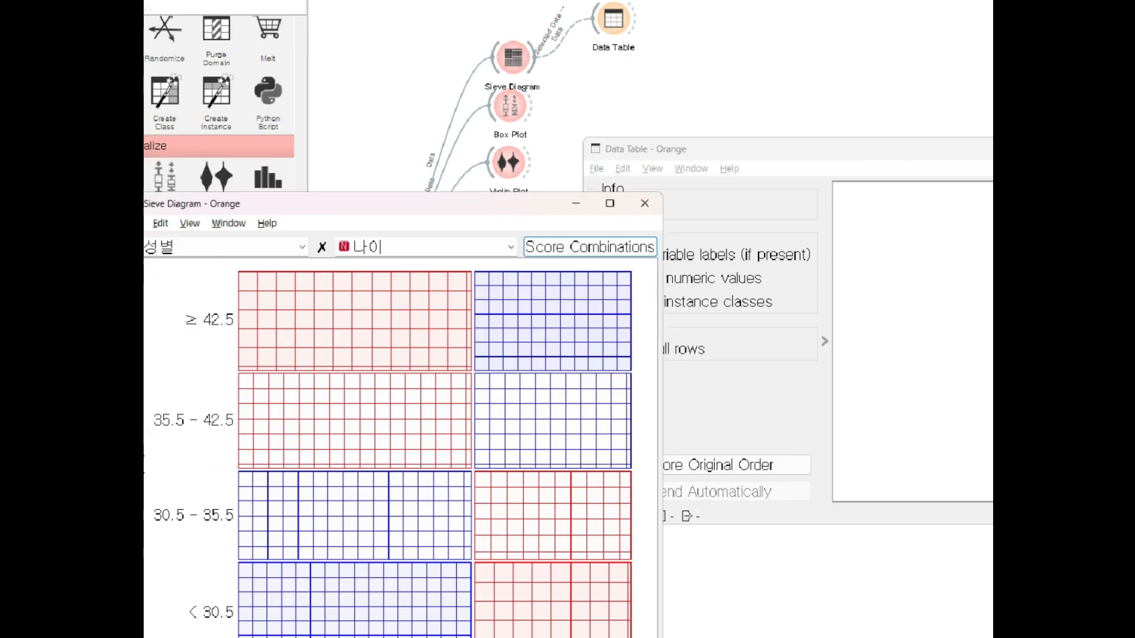
Step: Draw arrows from the Data Table and Sieve Diagram widgets to their open windows, then clear them
{"action": "mouse_move", "coordinate": [626, 37]}
{"action": "left_mouse_down"}
{"action": "mouse_move", "coordinate": [661, 57]}
{"action": "mouse_move", "coordinate": [739, 175]}
{"action": "left_mouse_up"}
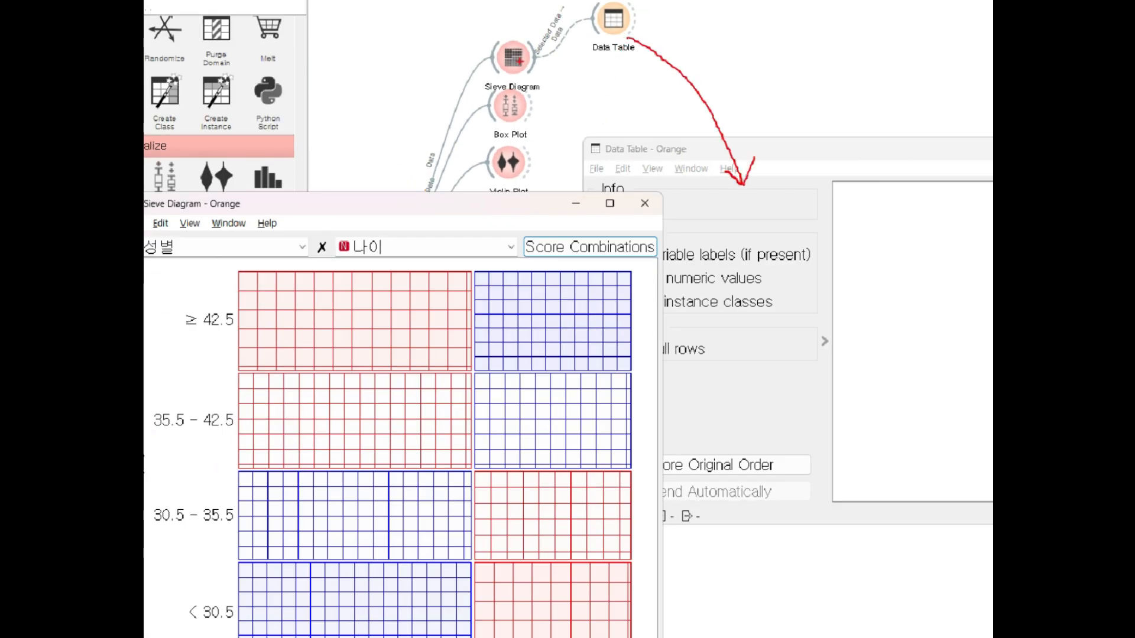
{"action": "mouse_move", "coordinate": [520, 61]}
{"action": "left_mouse_down"}
{"action": "mouse_move", "coordinate": [455, 223]}
{"action": "mouse_move", "coordinate": [451, 268]}
{"action": "left_mouse_up"}
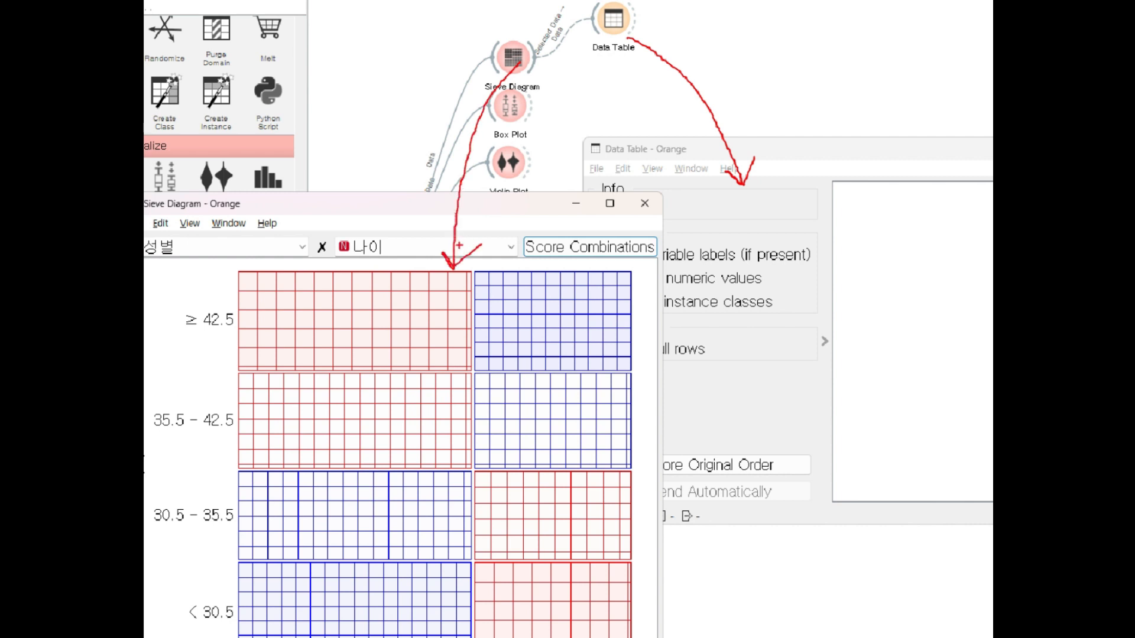
{"action": "key", "text": "Escape"}
Step: Find the Display Widgets on Top option, mark it on a magnified view, and clear the annotations
{"action": "left_click", "coordinate": [310, 0]}
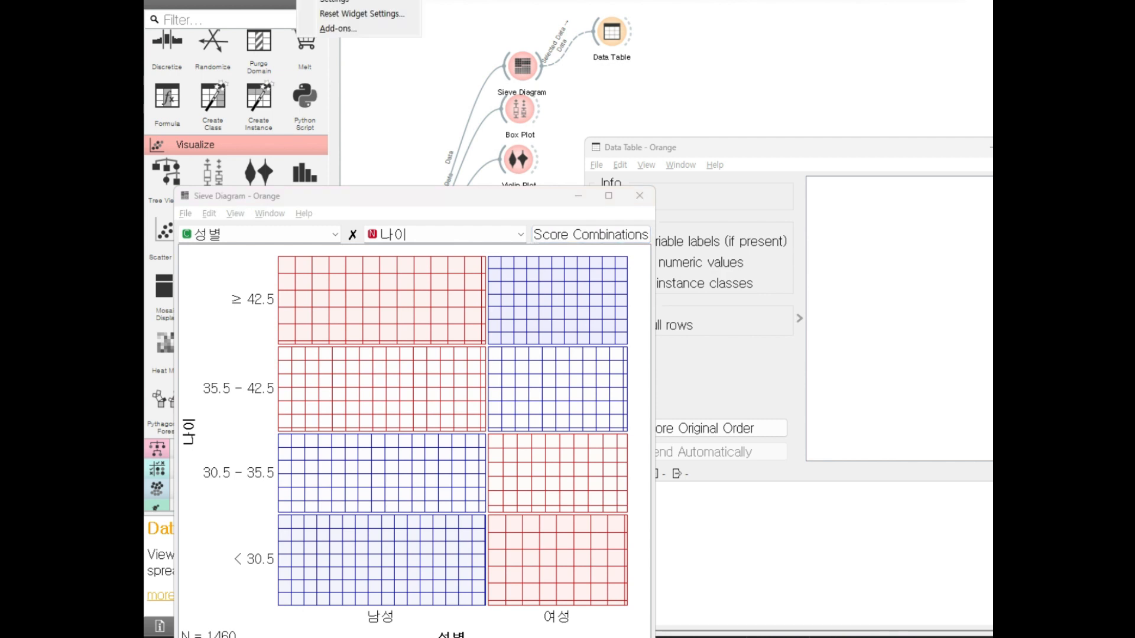
{"action": "left_click", "coordinate": [270, 0]}
{"action": "left_click", "coordinate": [270, 0]}
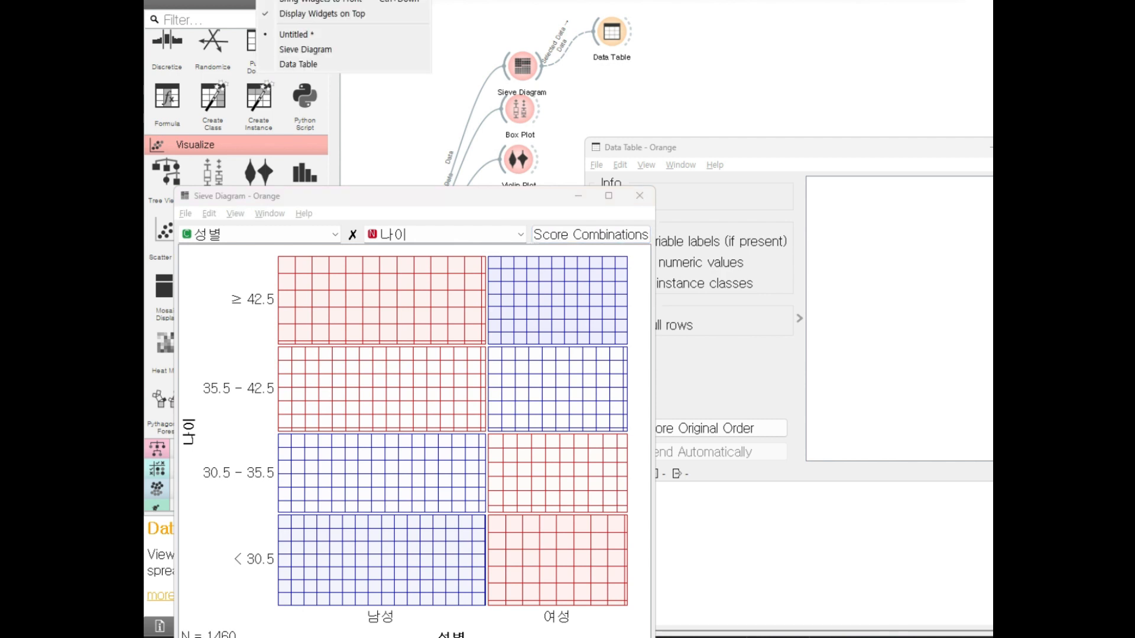
{"action": "key", "text": "ctrl+1"}
{"action": "left_click", "coordinate": [327, 30]}
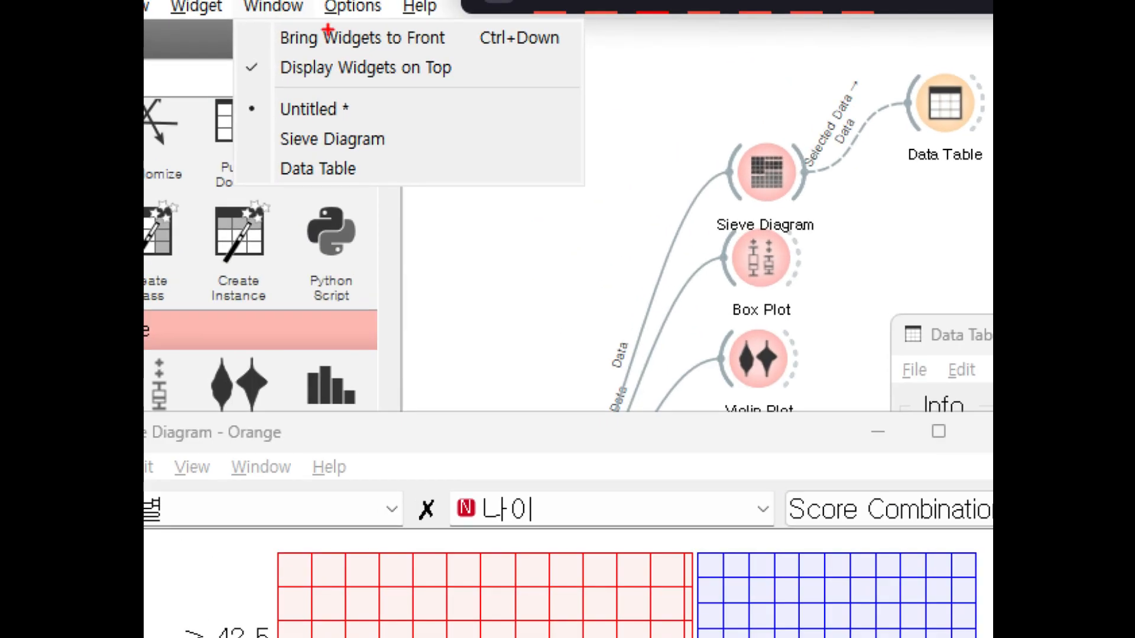
{"action": "left_click_drag", "start_coordinate": [309, 18], "coordinate": [232, 10]}
{"action": "left_click_drag", "start_coordinate": [309, 19], "coordinate": [322, 2]}
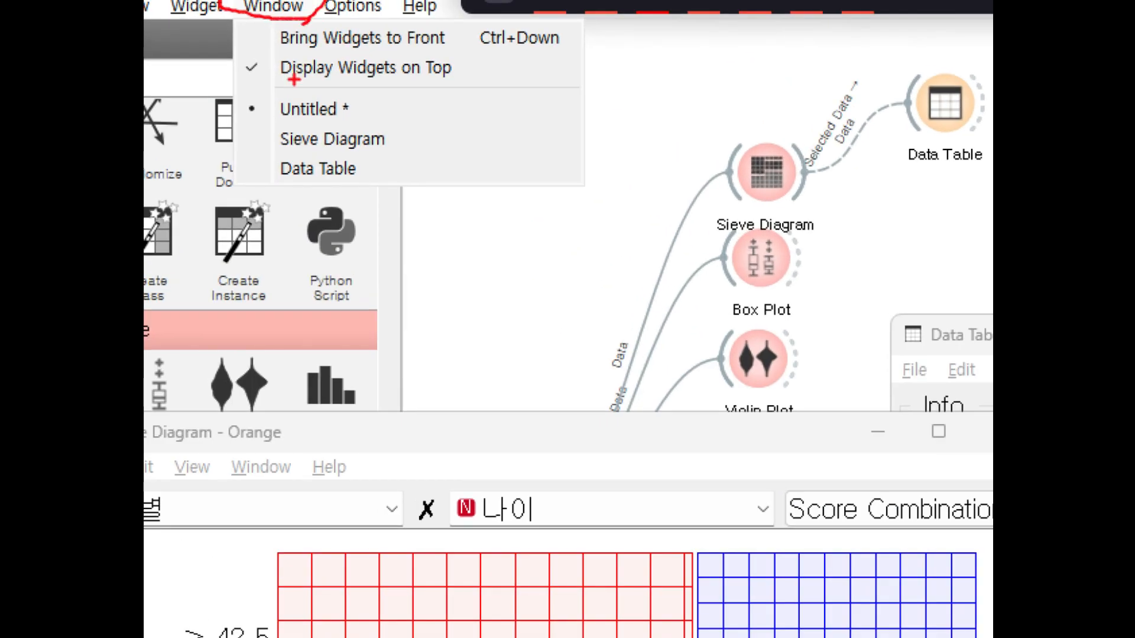
{"action": "mouse_move", "coordinate": [269, 81]}
{"action": "left_mouse_down"}
{"action": "mouse_move", "coordinate": [374, 91]}
{"action": "mouse_move", "coordinate": [471, 80]}
{"action": "left_mouse_up"}
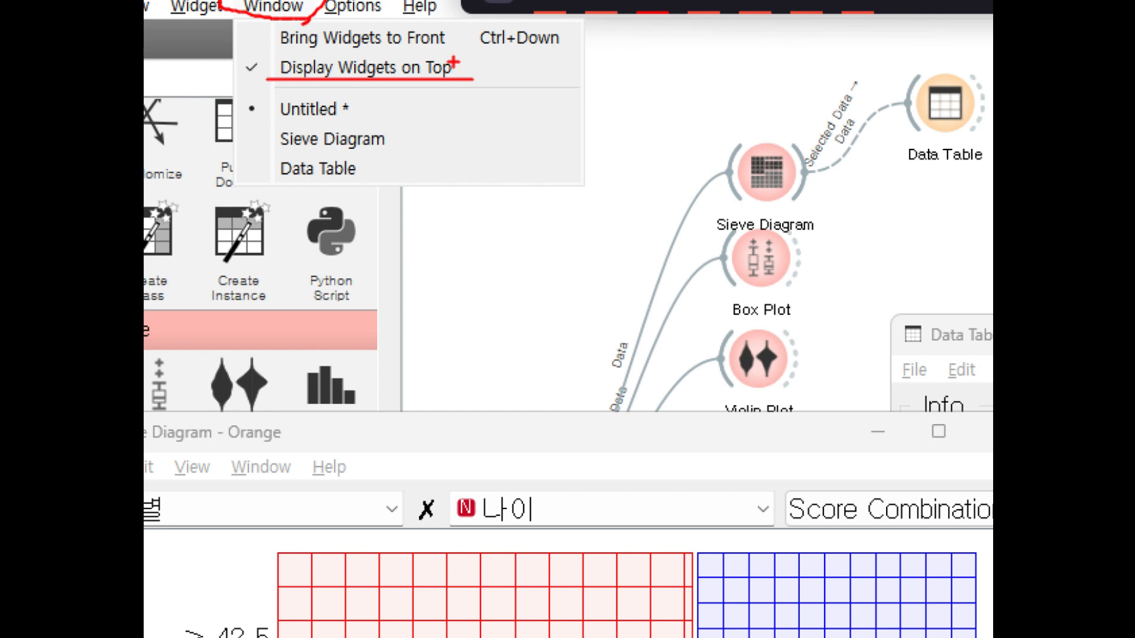
{"action": "key", "text": "Escape"}
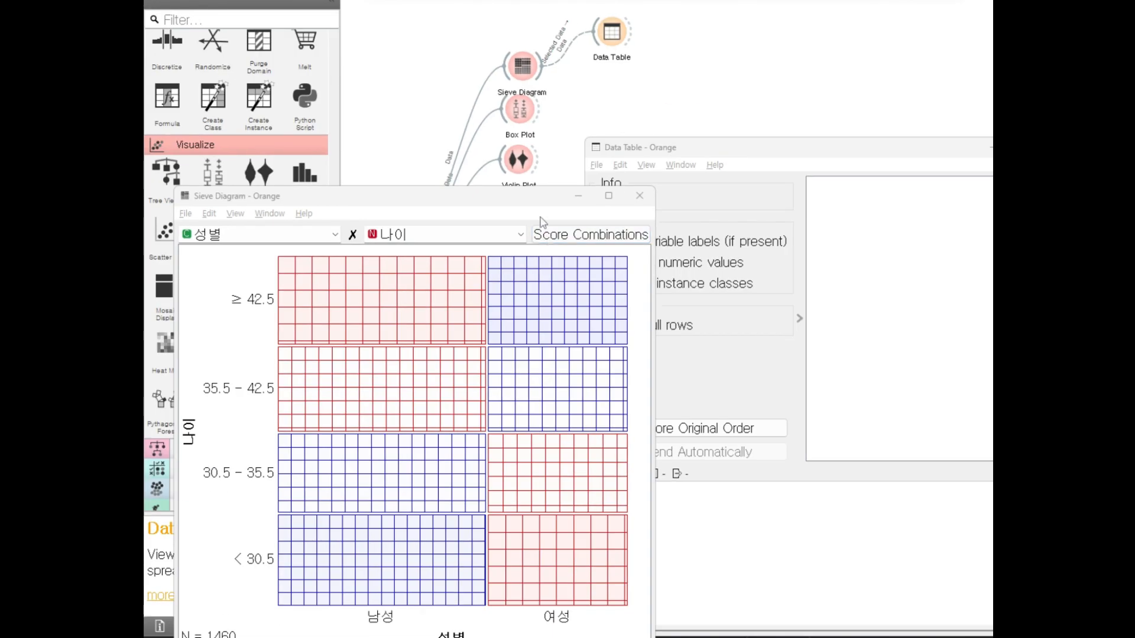
Step: Fit the Sieve Diagram window beside the Data Table, select the 남성 cell for ages 35.5 – 42.5 and browse its rows
{"action": "left_click_drag", "start_coordinate": [542, 196], "coordinate": [515, 150]}
{"action": "left_click_drag", "start_coordinate": [634, 192], "coordinate": [584, 171]}
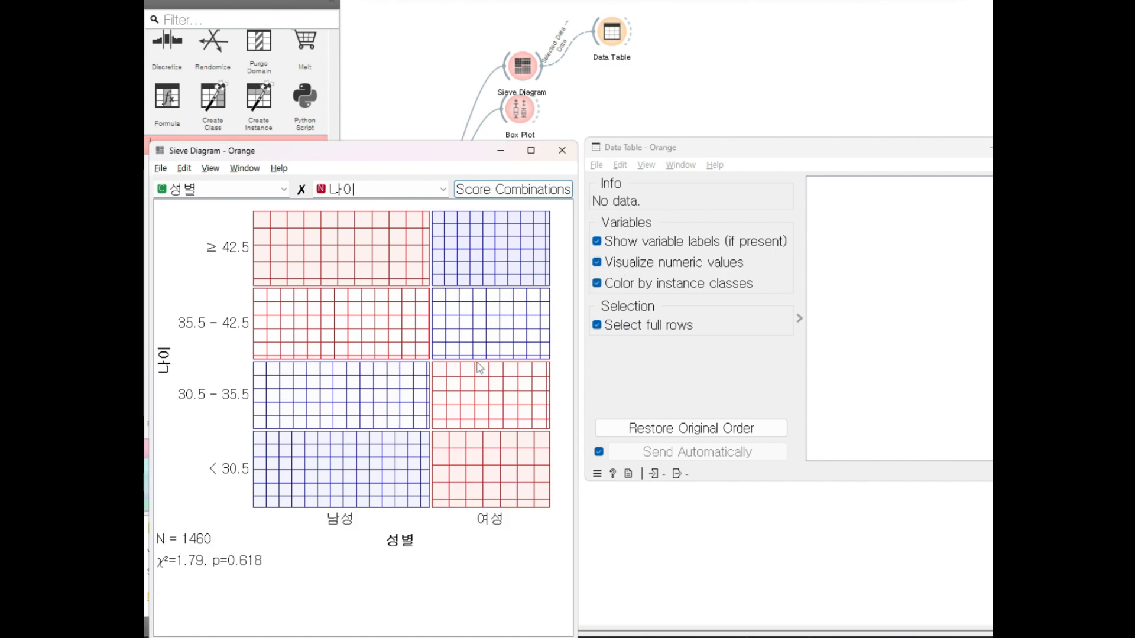
{"action": "left_click", "coordinate": [379, 320]}
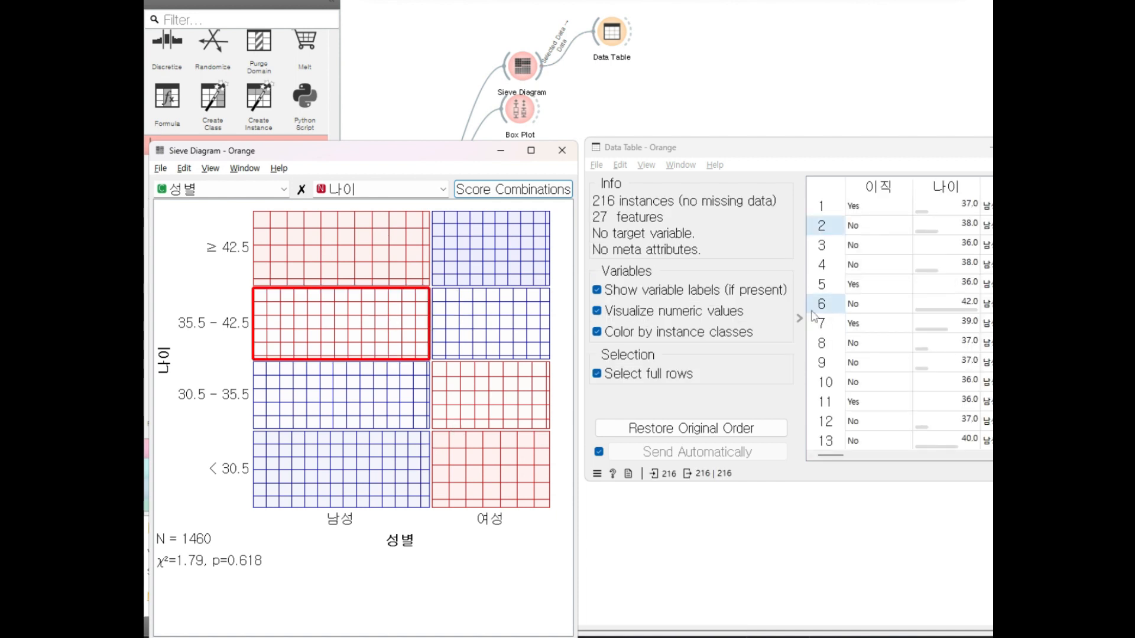
{"action": "scroll", "coordinate": [939, 369], "scroll_direction": "down", "scroll_amount": 20}
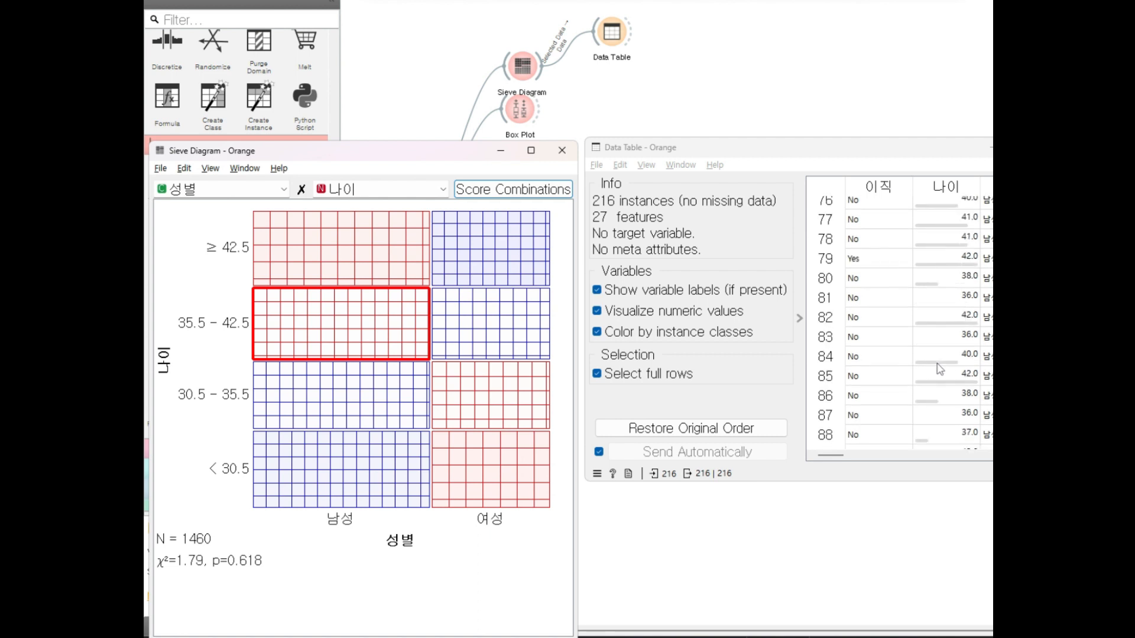
{"action": "scroll", "coordinate": [939, 370], "scroll_direction": "down", "scroll_amount": 20}
Step: Select 남성 and 여성 cells in the two age bands below 35.5 to compare their rows, ending on 남성 30.5 – 35.5
{"action": "left_click", "coordinate": [471, 397]}
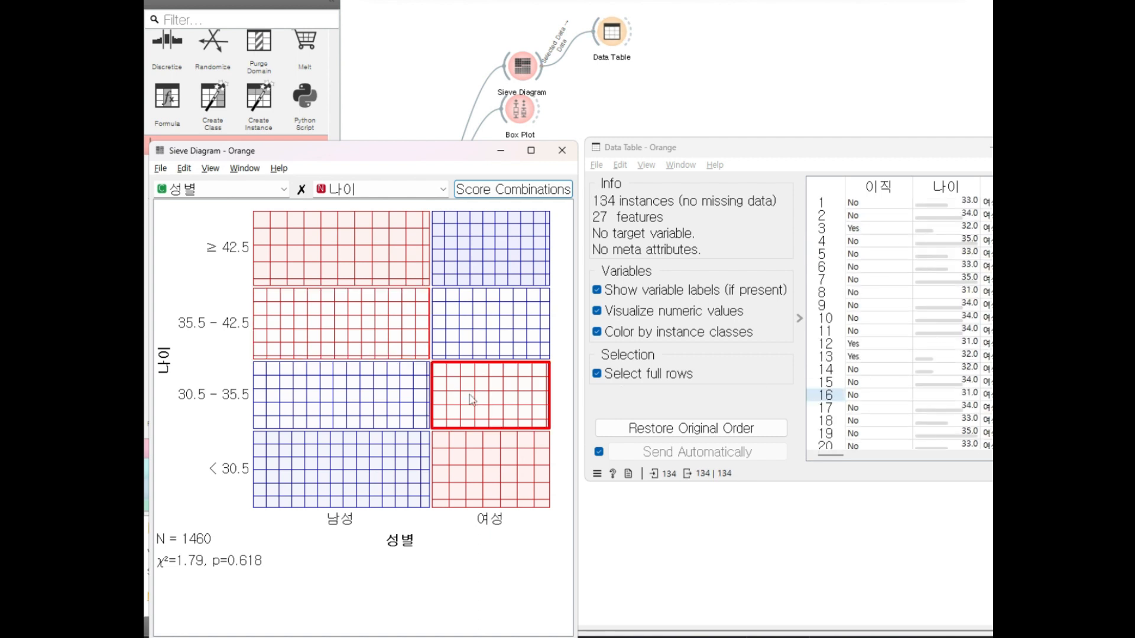
{"action": "left_click", "coordinate": [351, 461]}
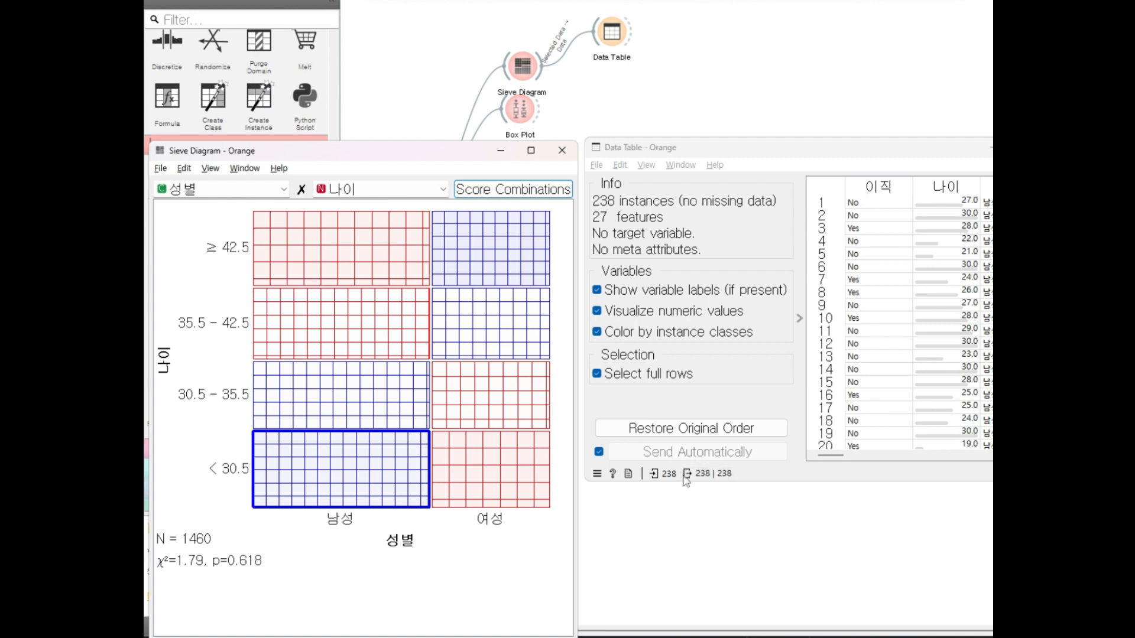
{"action": "left_click", "coordinate": [490, 408]}
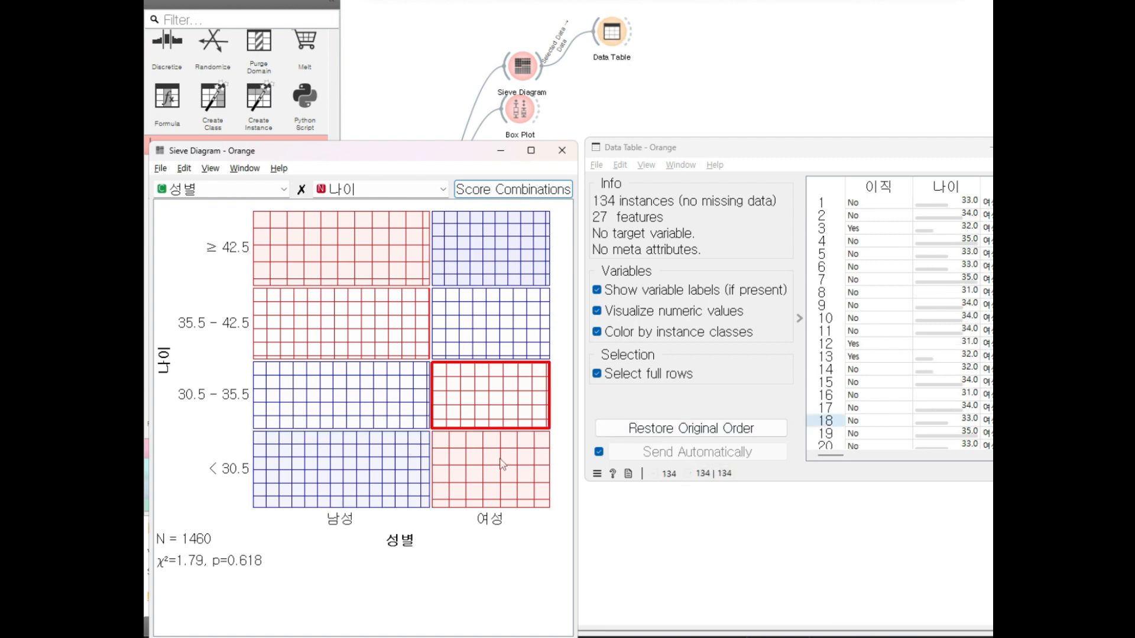
{"action": "left_click", "coordinate": [492, 468]}
{"action": "left_click", "coordinate": [393, 385]}
{"action": "left_click", "coordinate": [390, 441]}
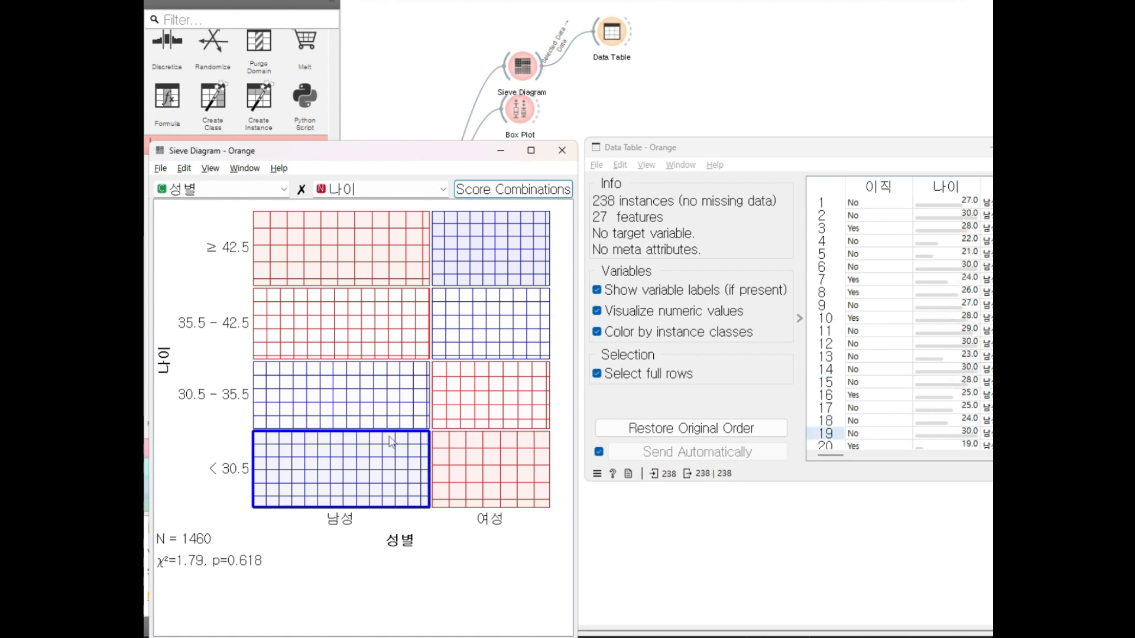
{"action": "mouse_move", "coordinate": [391, 440]}
{"action": "left_click", "coordinate": [255, 385]}
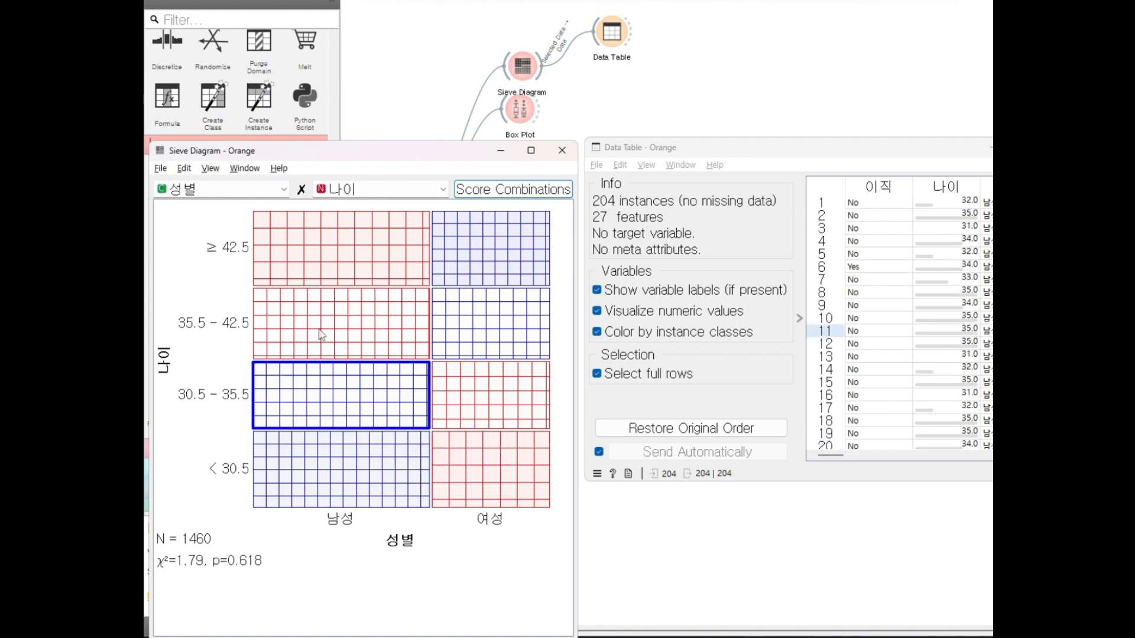
Step: Select further 남성 and 여성 cells across the four age bands to compare their rows, ending on 여성 35.5 – 42.5
{"action": "left_click", "coordinate": [337, 247]}
{"action": "left_click", "coordinate": [475, 234]}
{"action": "left_click", "coordinate": [468, 380]}
{"action": "left_click", "coordinate": [459, 458]}
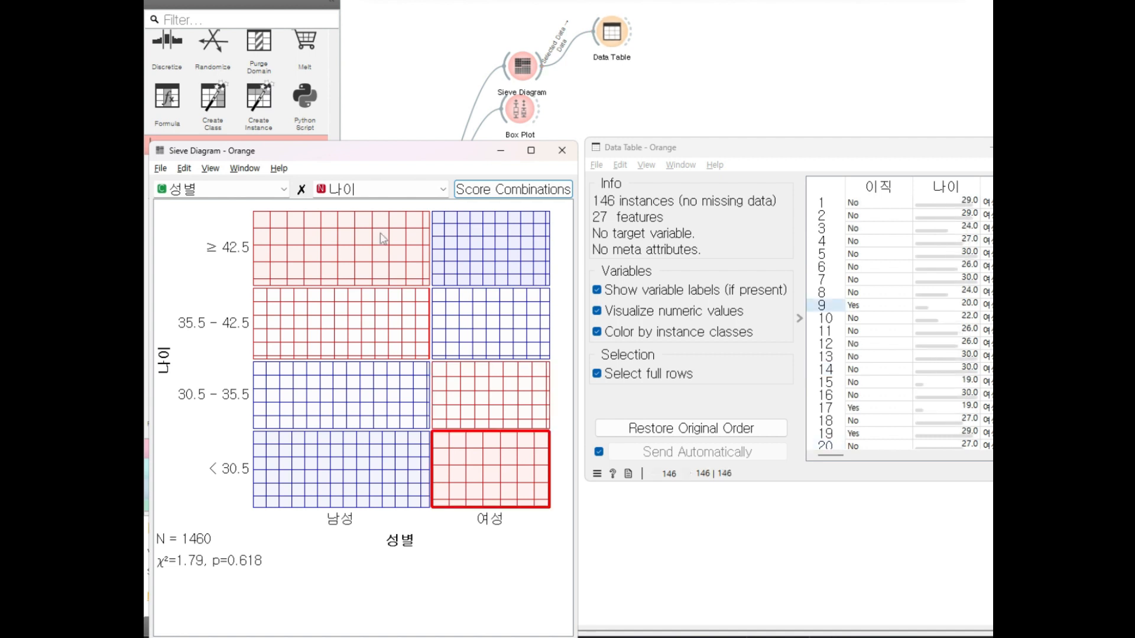
{"action": "left_click", "coordinate": [384, 237]}
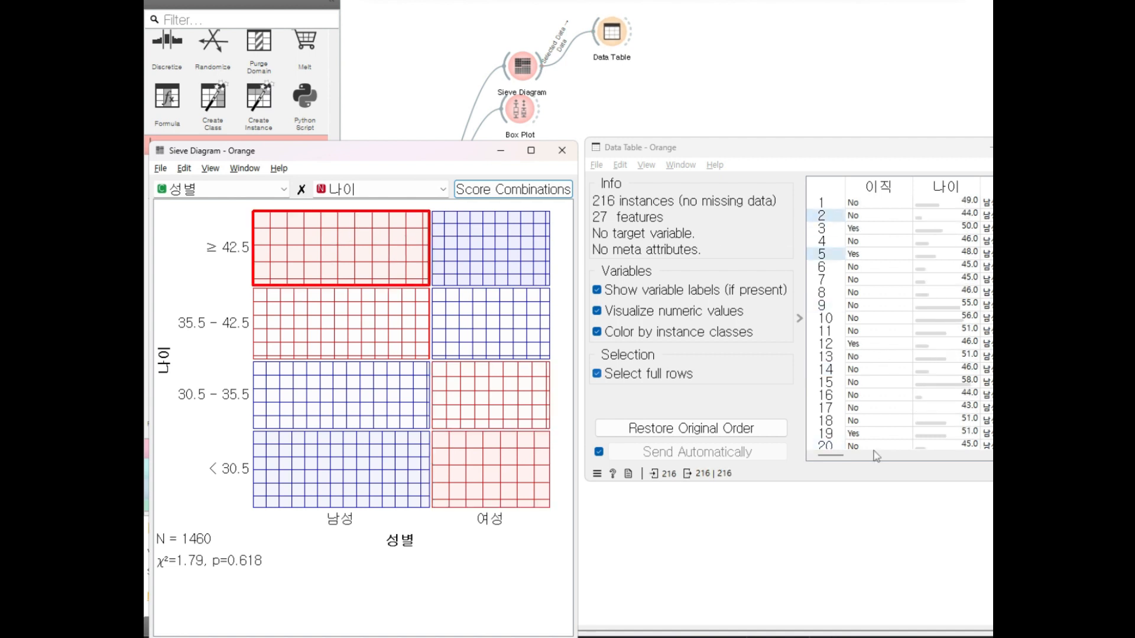
{"action": "left_click", "coordinate": [452, 297]}
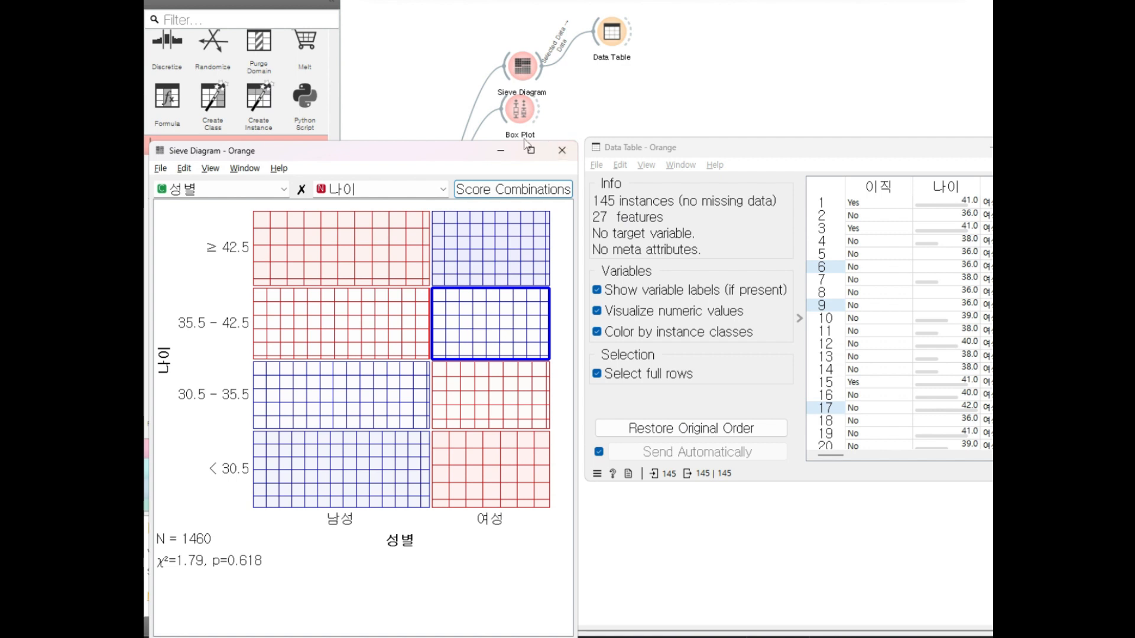
Step: Set the Sieve Diagram to compare 전공 with 부서
{"action": "left_click_drag", "start_coordinate": [461, 144], "coordinate": [463, 135]}
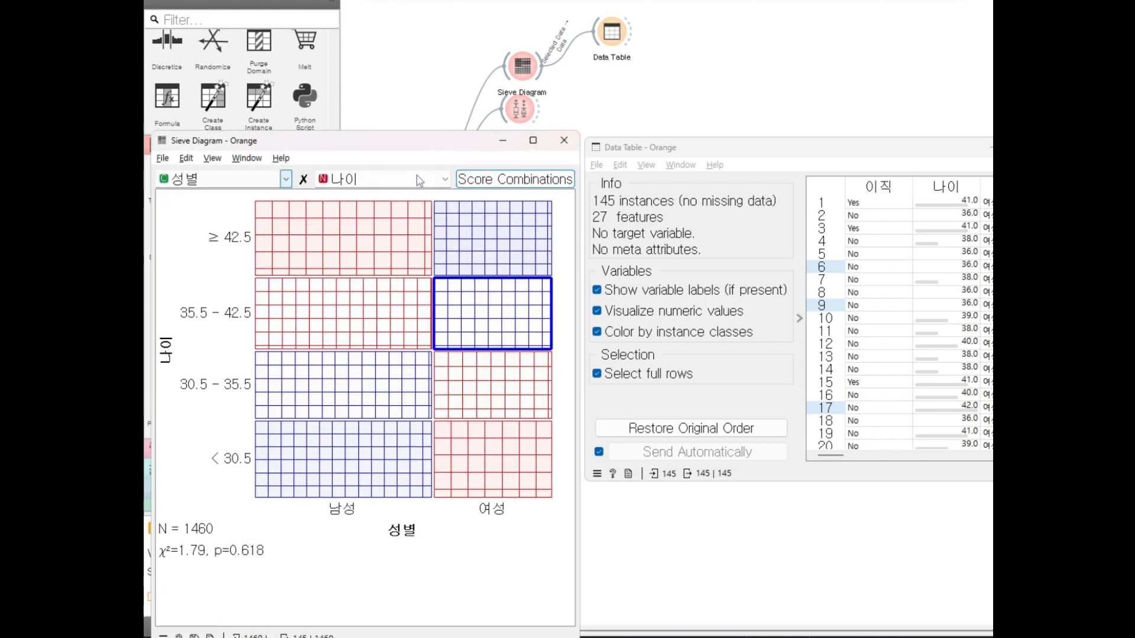
{"action": "left_click", "coordinate": [249, 183]}
{"action": "left_click", "coordinate": [211, 264]}
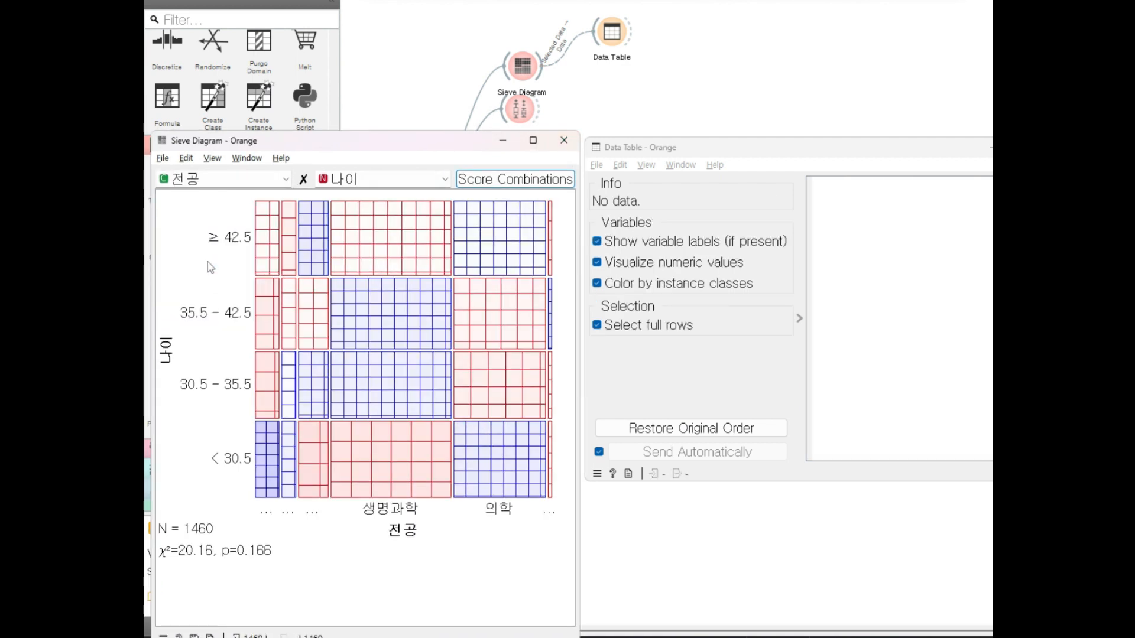
{"action": "left_click", "coordinate": [385, 179]}
{"action": "left_click", "coordinate": [362, 261]}
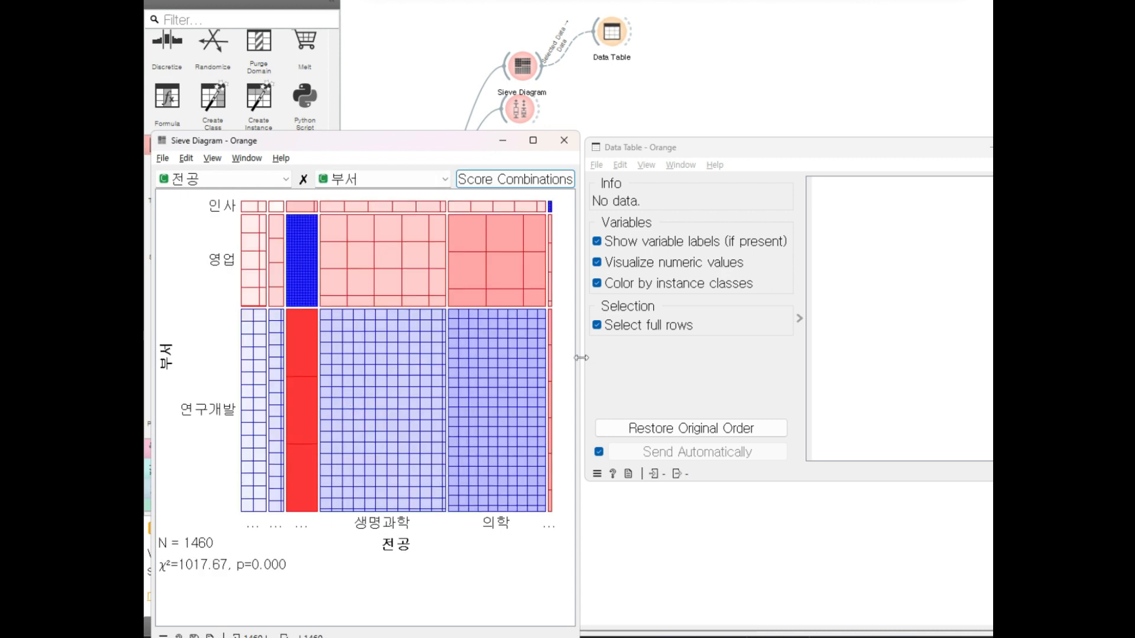
Step: Widen the Sieve Diagram, select the 연구개발 and 영업 cells in the third 전공 column, and uncover the Data Table
{"action": "left_click_drag", "start_coordinate": [582, 358], "coordinate": [964, 376]}
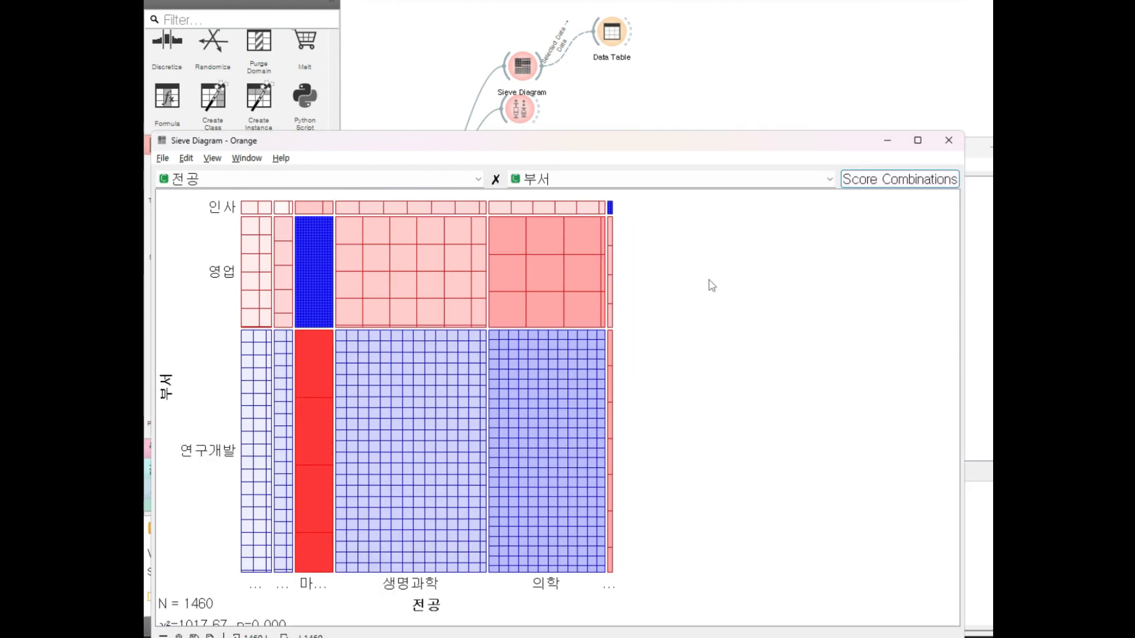
{"action": "left_click_drag", "start_coordinate": [965, 266], "coordinate": [992, 266]}
{"action": "left_click", "coordinate": [329, 464]}
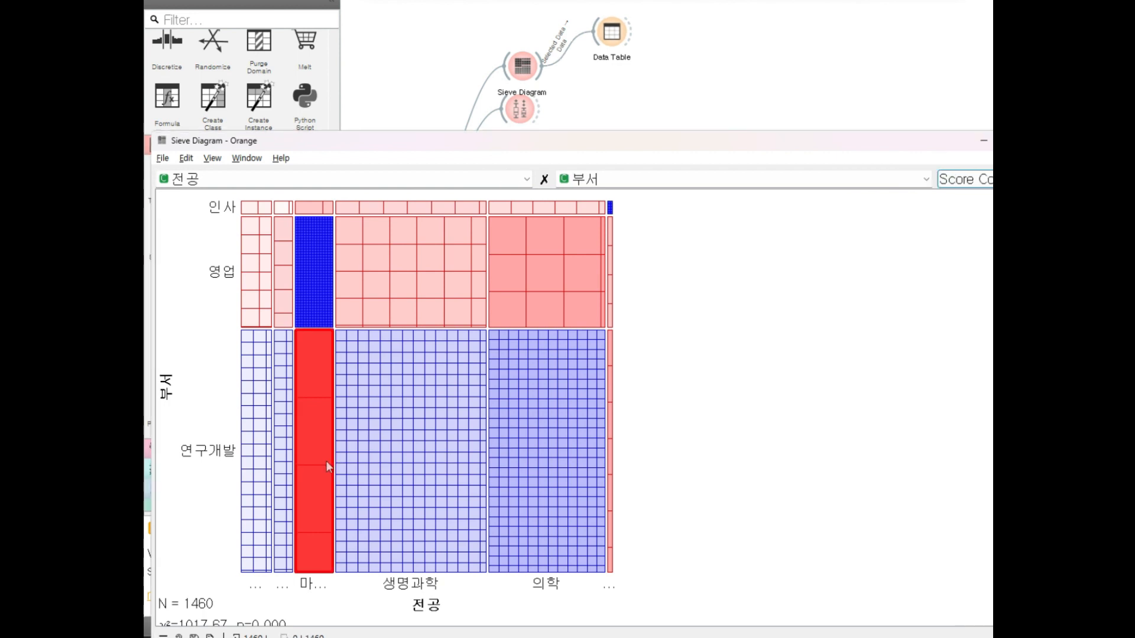
{"action": "left_click_drag", "start_coordinate": [751, 142], "coordinate": [786, 70]}
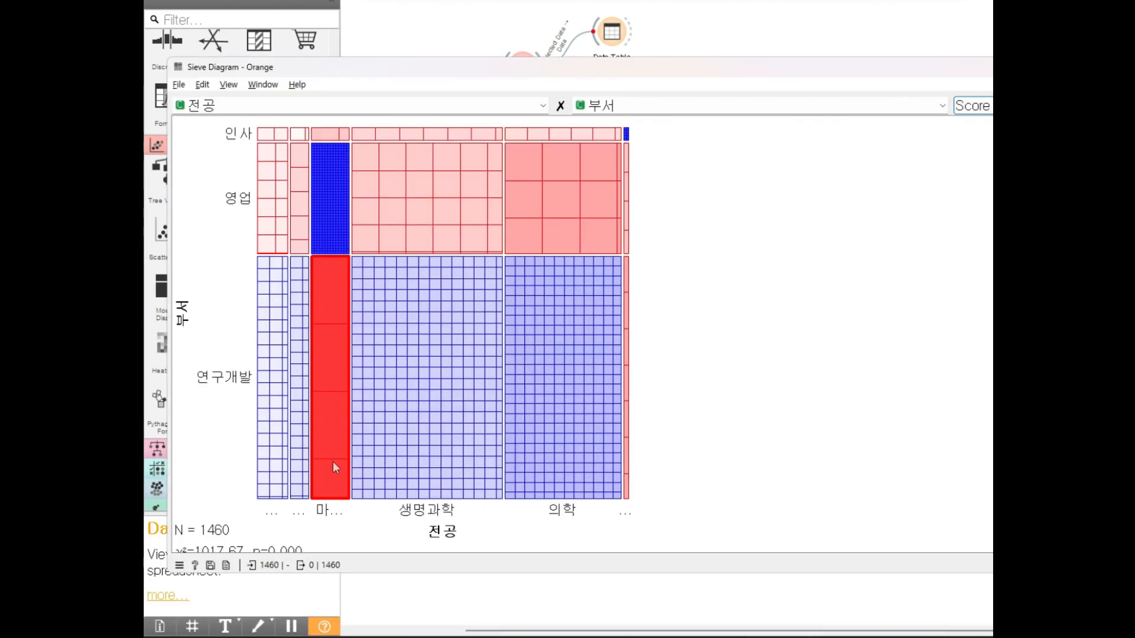
{"action": "left_click", "coordinate": [339, 215]}
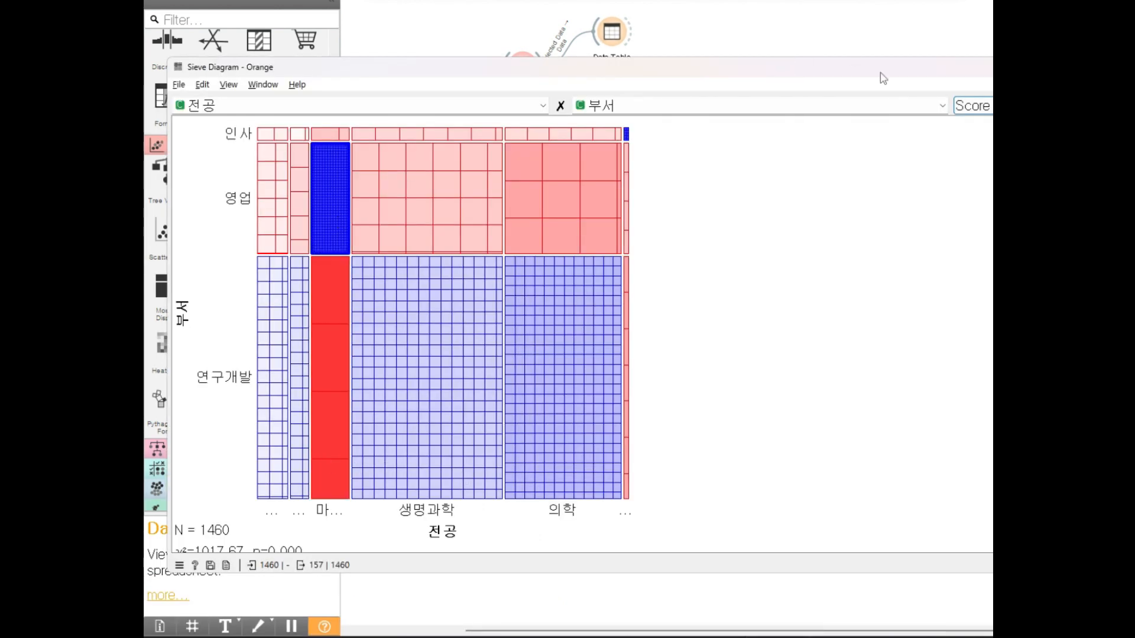
{"action": "left_click_drag", "start_coordinate": [883, 78], "coordinate": [566, 77]}
{"action": "left_click", "coordinate": [853, 151]}
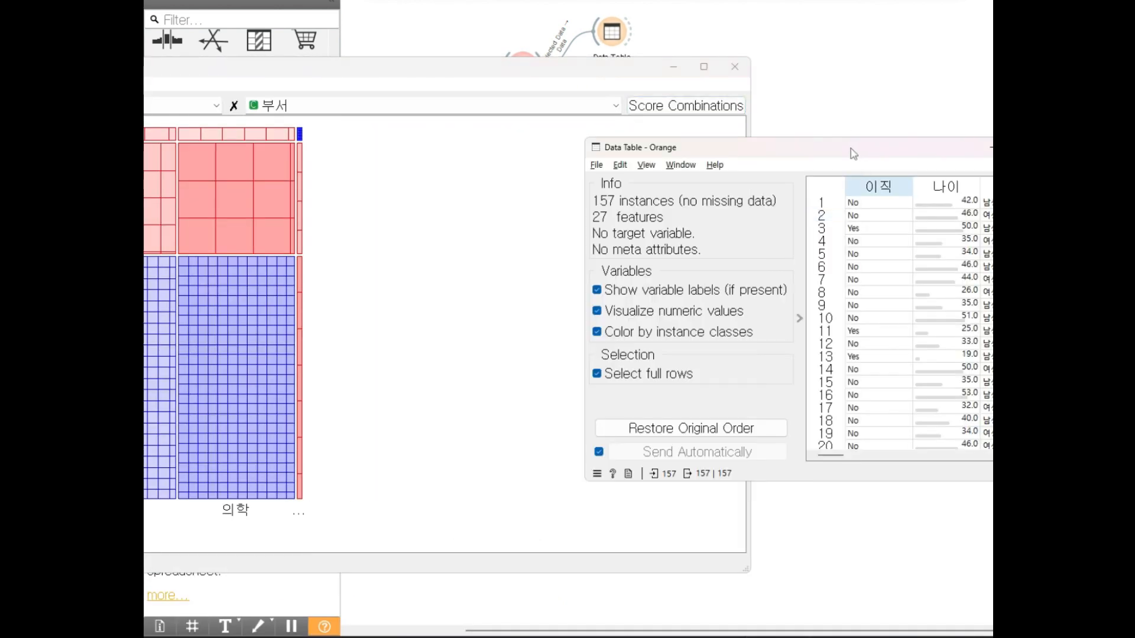
Step: Inspect the rows of the 의학 cells for 영업 and 연구개발, then the 생명과학 cell for 연구개발
{"action": "left_click", "coordinate": [260, 203]}
{"action": "left_click", "coordinate": [861, 158]}
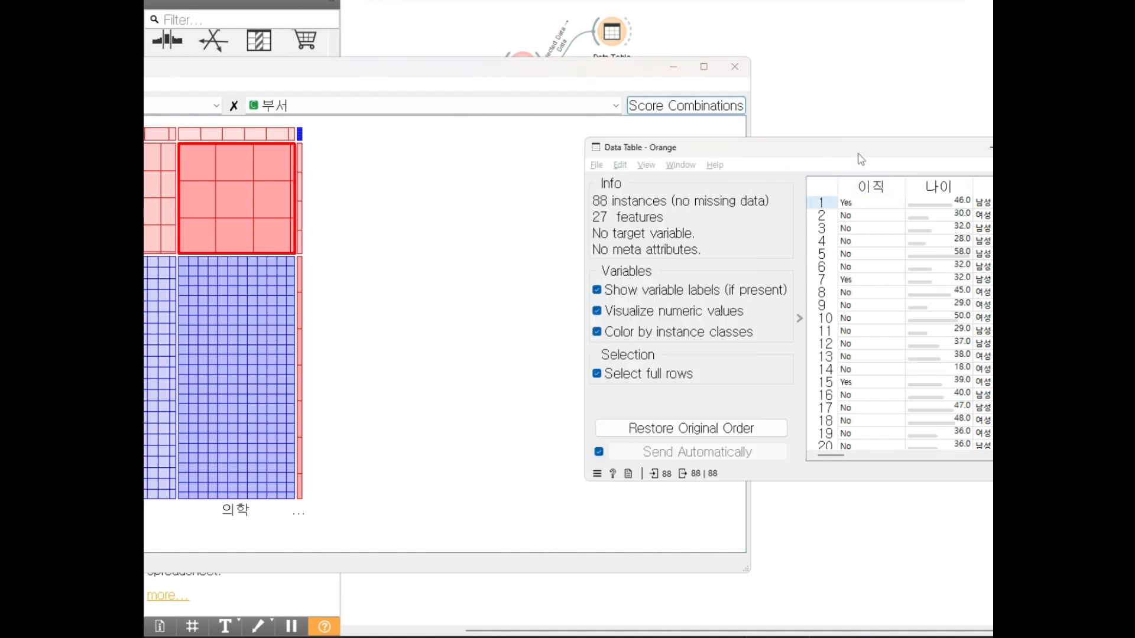
{"action": "left_click", "coordinate": [275, 381]}
{"action": "left_click", "coordinate": [879, 151]}
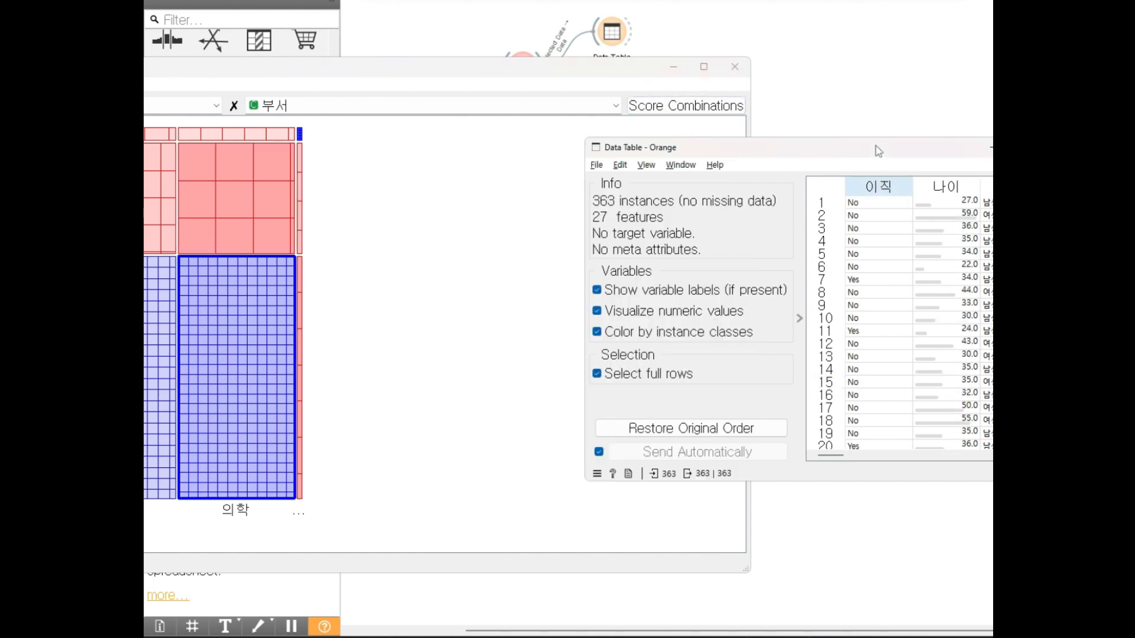
{"action": "left_click", "coordinate": [161, 349]}
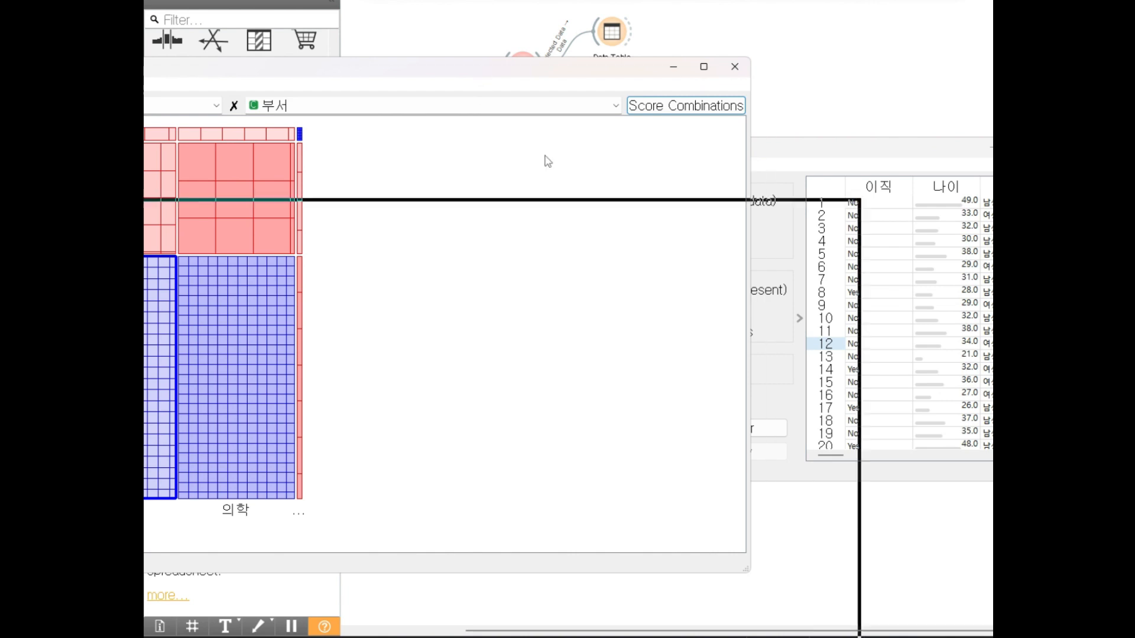
Step: Arrange the Sieve Diagram below the Data Table and inspect several 연구개발 cells, ending on the 생명과학 cell for 영업
{"action": "left_click_drag", "start_coordinate": [548, 161], "coordinate": [646, 428]}
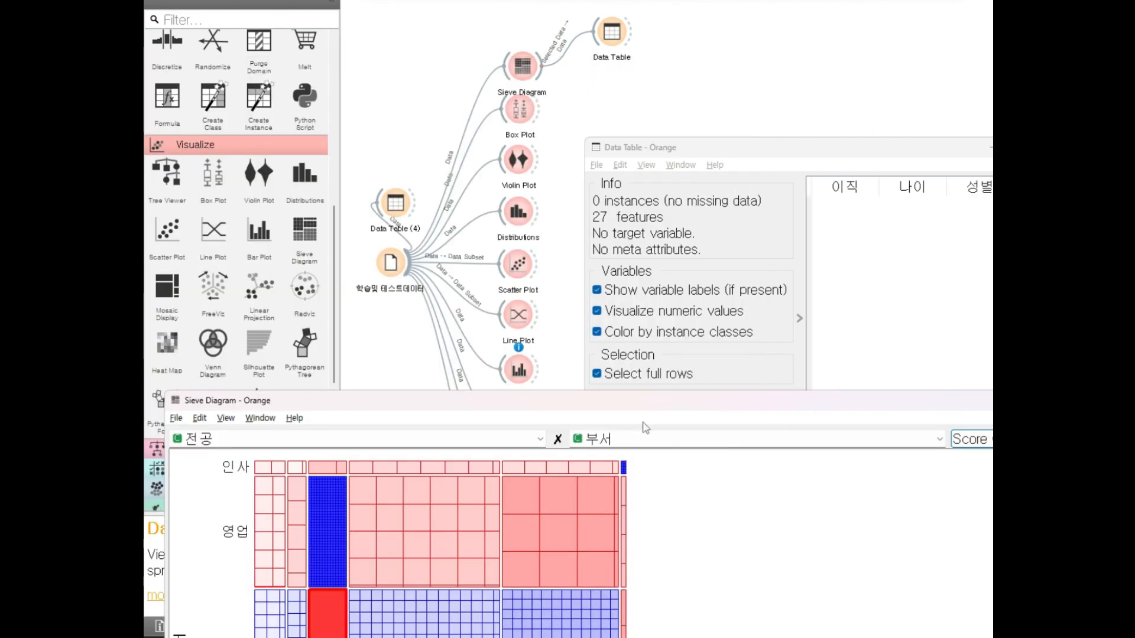
{"action": "left_click_drag", "start_coordinate": [717, 151], "coordinate": [732, 55]}
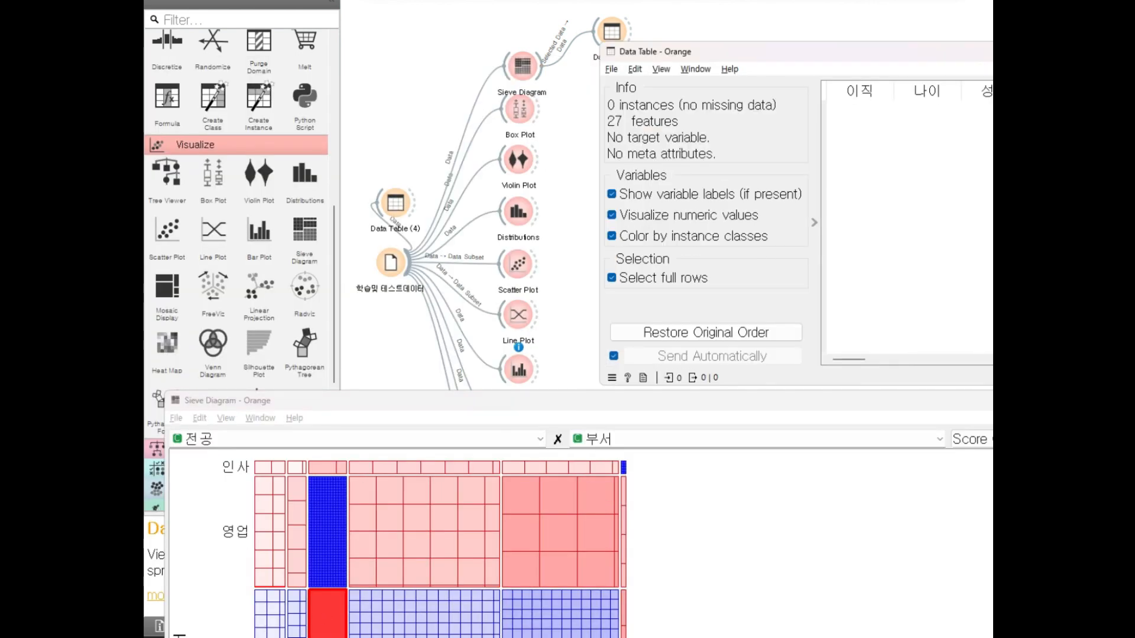
{"action": "left_click", "coordinate": [302, 630]}
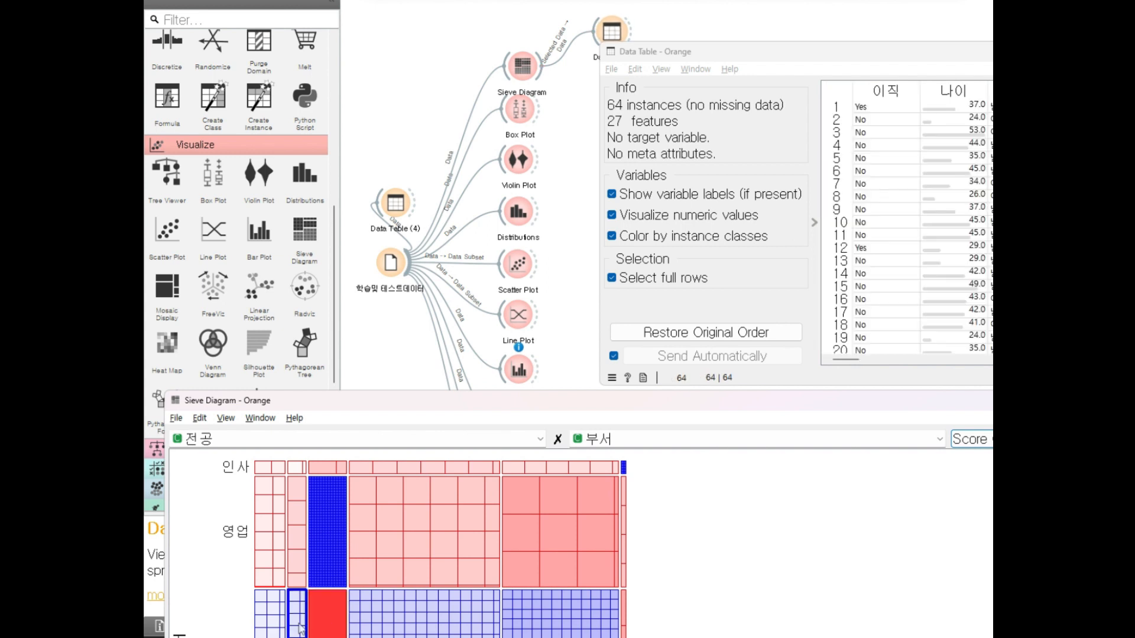
{"action": "left_click", "coordinate": [273, 625]}
{"action": "left_click", "coordinate": [331, 618]}
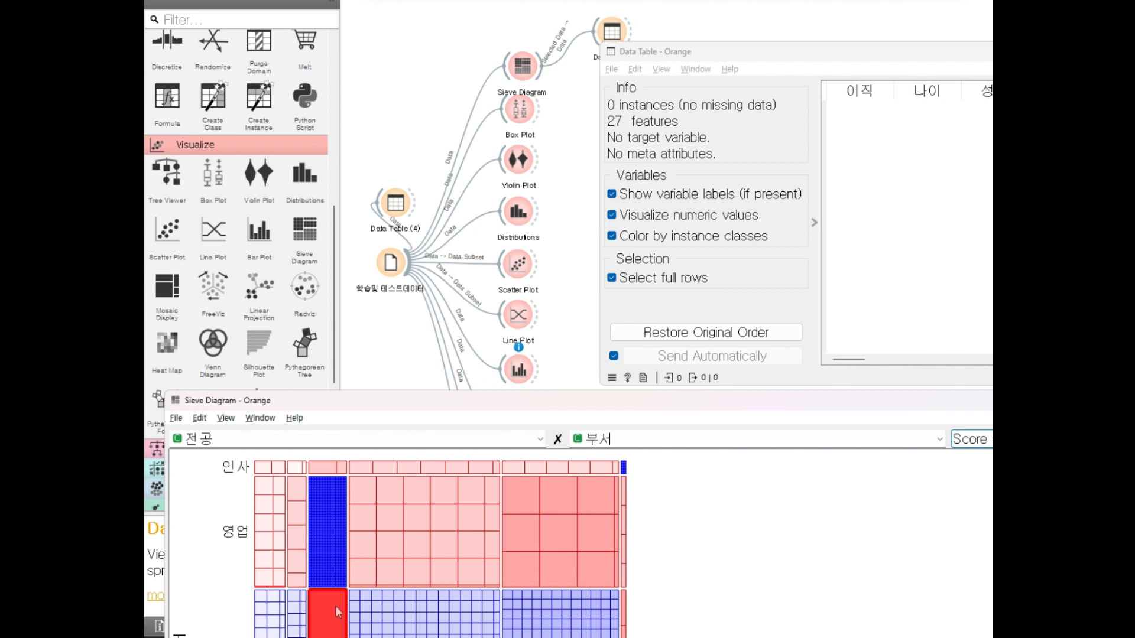
{"action": "left_click", "coordinate": [419, 536]}
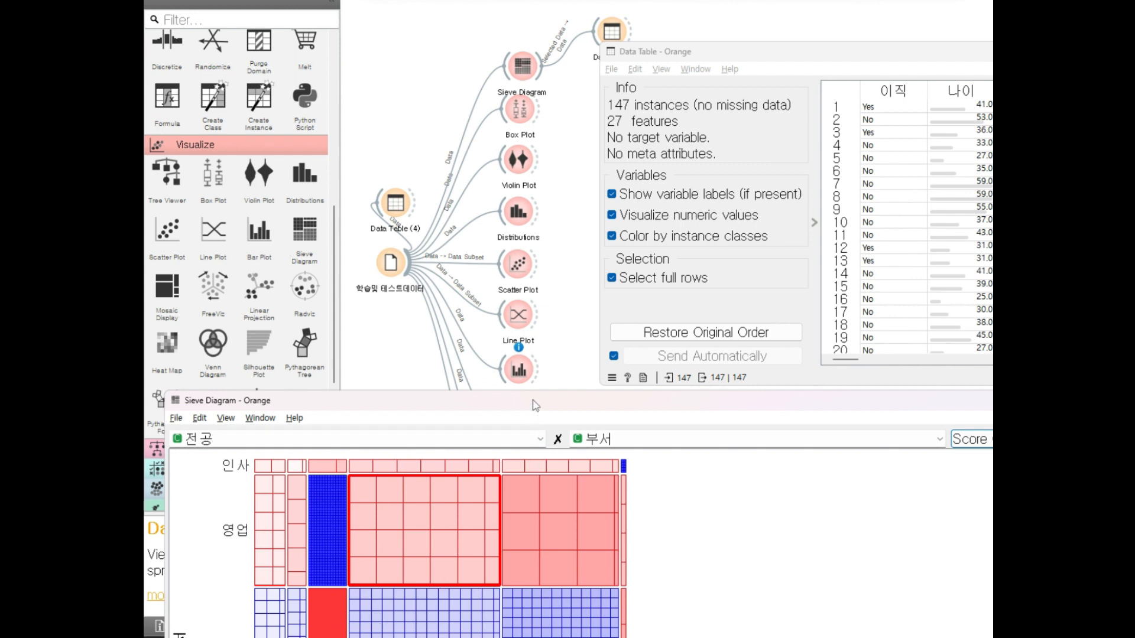
Step: Bring the Sieve Diagram and Data Table windows back into view and close them both
{"action": "left_click_drag", "start_coordinate": [535, 402], "coordinate": [541, 252]}
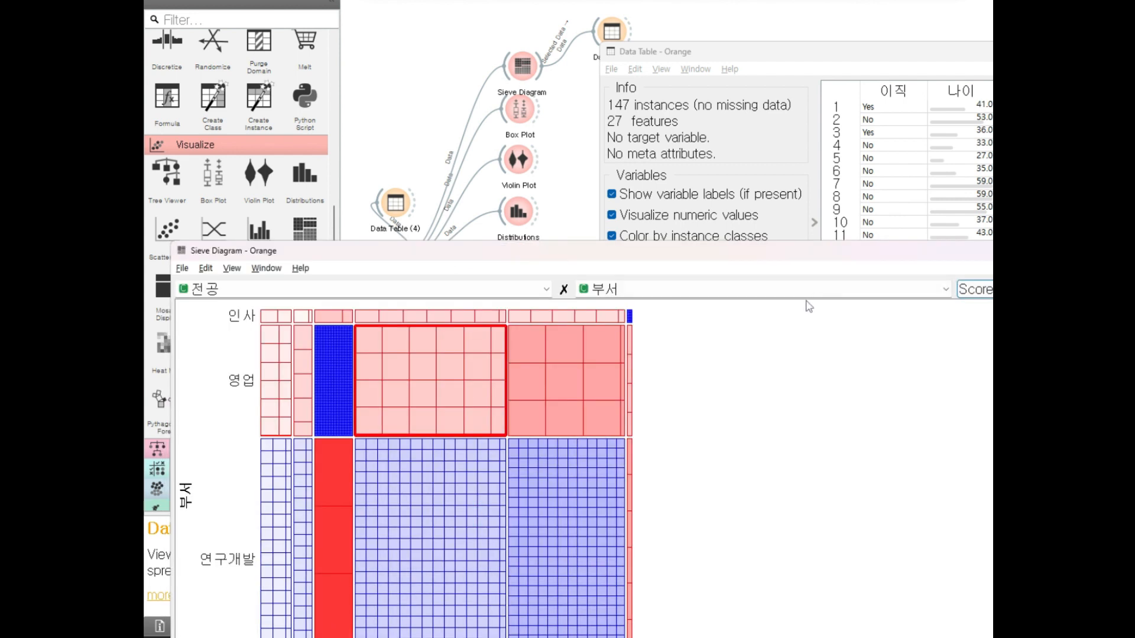
{"action": "left_click_drag", "start_coordinate": [467, 254], "coordinate": [522, 77]}
{"action": "left_click_drag", "start_coordinate": [953, 73], "coordinate": [776, 138]}
{"action": "left_click", "coordinate": [933, 141]}
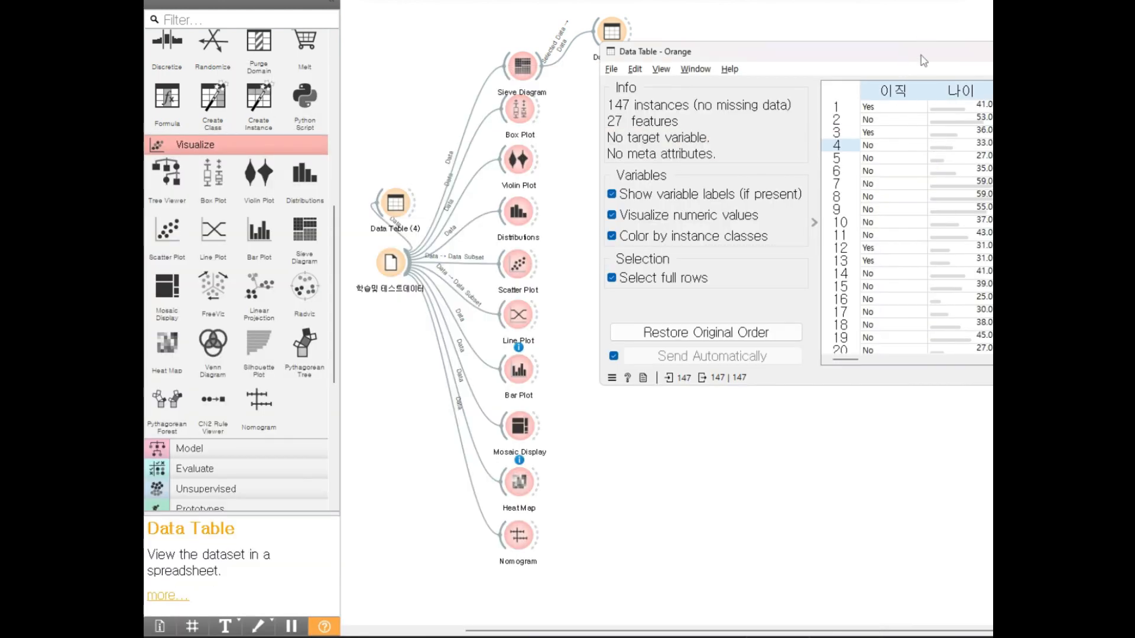
{"action": "left_click_drag", "start_coordinate": [923, 58], "coordinate": [669, 122]}
{"action": "left_click", "coordinate": [825, 120]}
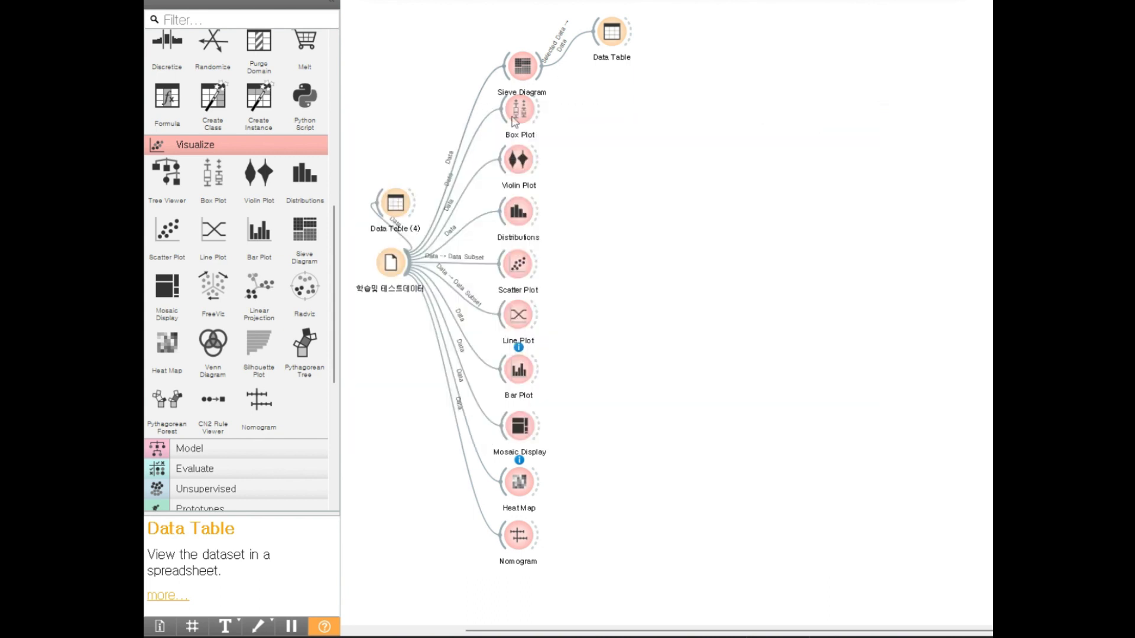
Step: Open the Box Plot widget connected to the training and test data
{"action": "left_click", "coordinate": [522, 66]}
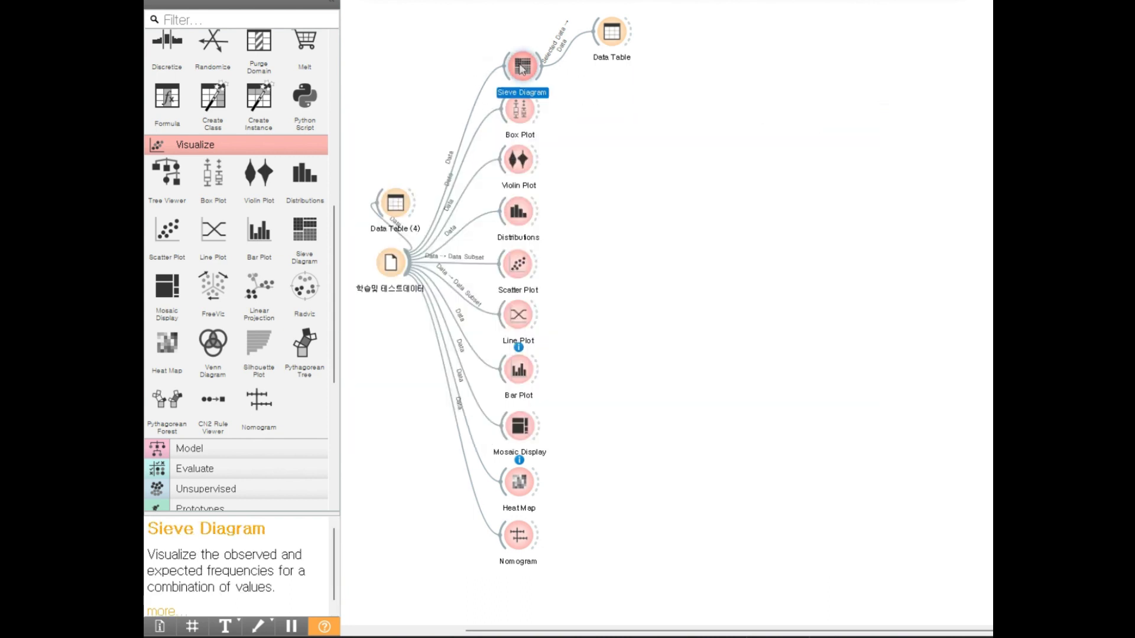
{"action": "left_click", "coordinate": [523, 117]}
{"action": "double_click", "coordinate": [523, 117]}
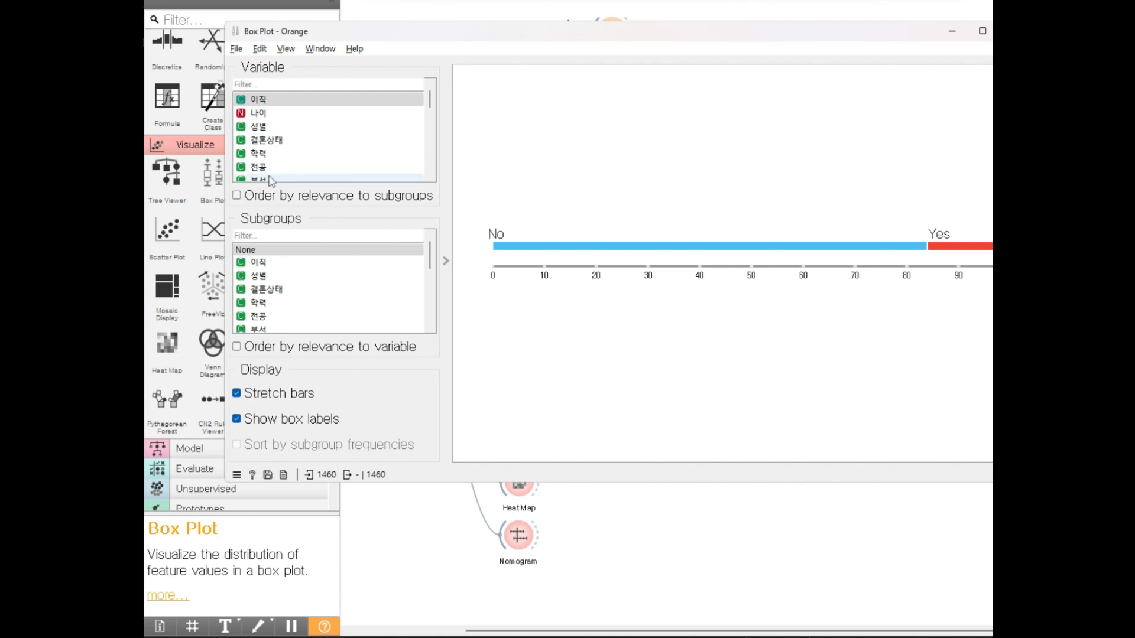
Step: Circle the 이직 variable on a magnified view of the Box Plot settings, mark the Subgroups area, and clear the annotations
{"action": "key", "text": "ctrl+1"}
{"action": "left_click", "coordinate": [277, 109]}
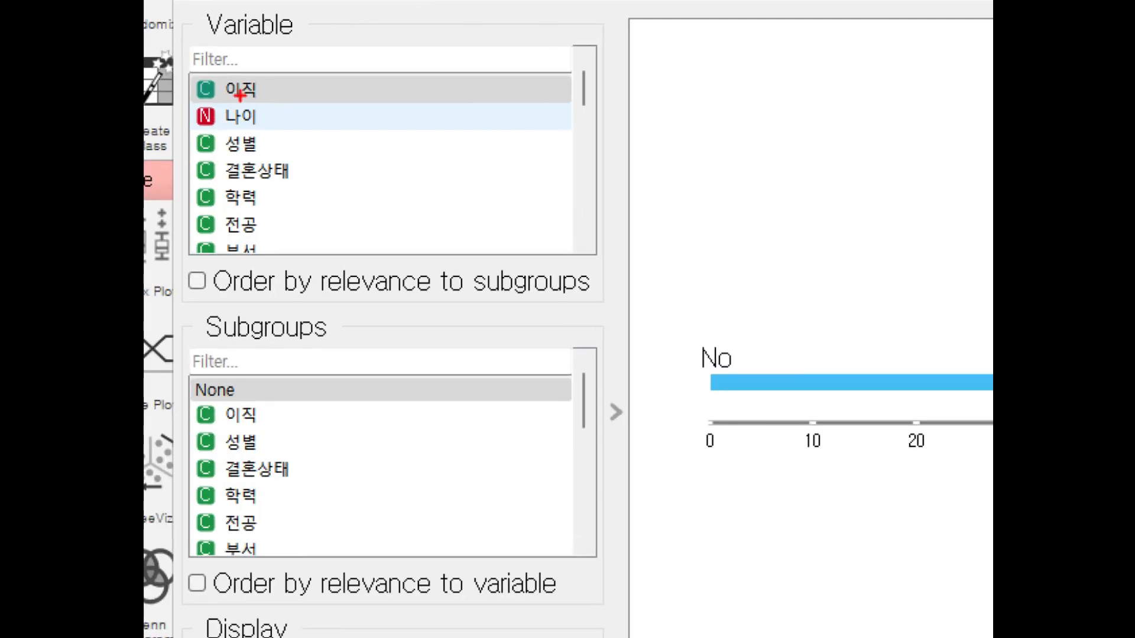
{"action": "mouse_move", "coordinate": [254, 97]}
{"action": "left_mouse_down"}
{"action": "mouse_move", "coordinate": [211, 102]}
{"action": "mouse_move", "coordinate": [260, 69]}
{"action": "mouse_move", "coordinate": [264, 93]}
{"action": "left_mouse_up"}
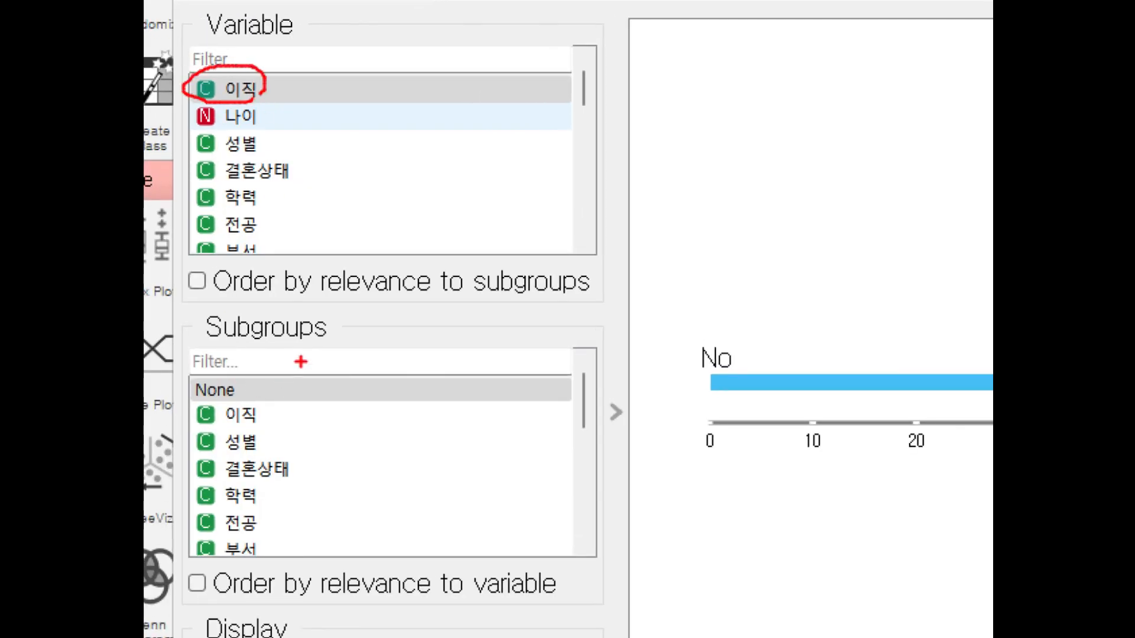
{"action": "left_click_drag", "start_coordinate": [300, 360], "coordinate": [317, 309]}
{"action": "key", "text": "Escape"}
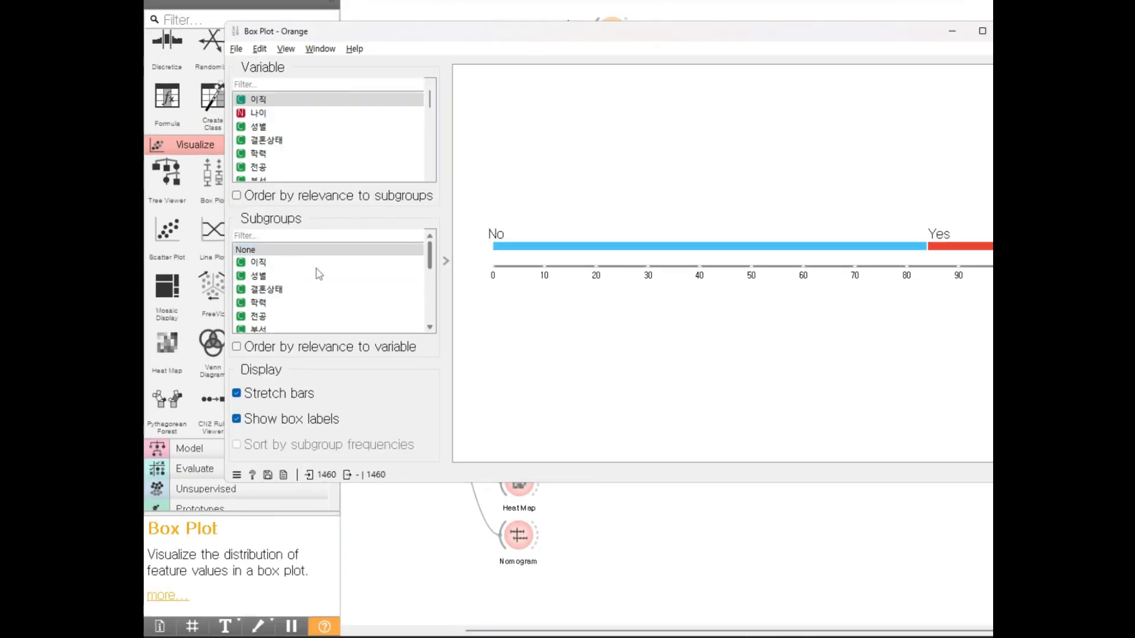
Step: Circle 이직 under Variable and cross out None under Subgroups on a magnified view, then clear the annotations
{"action": "key", "text": "ctrl+1"}
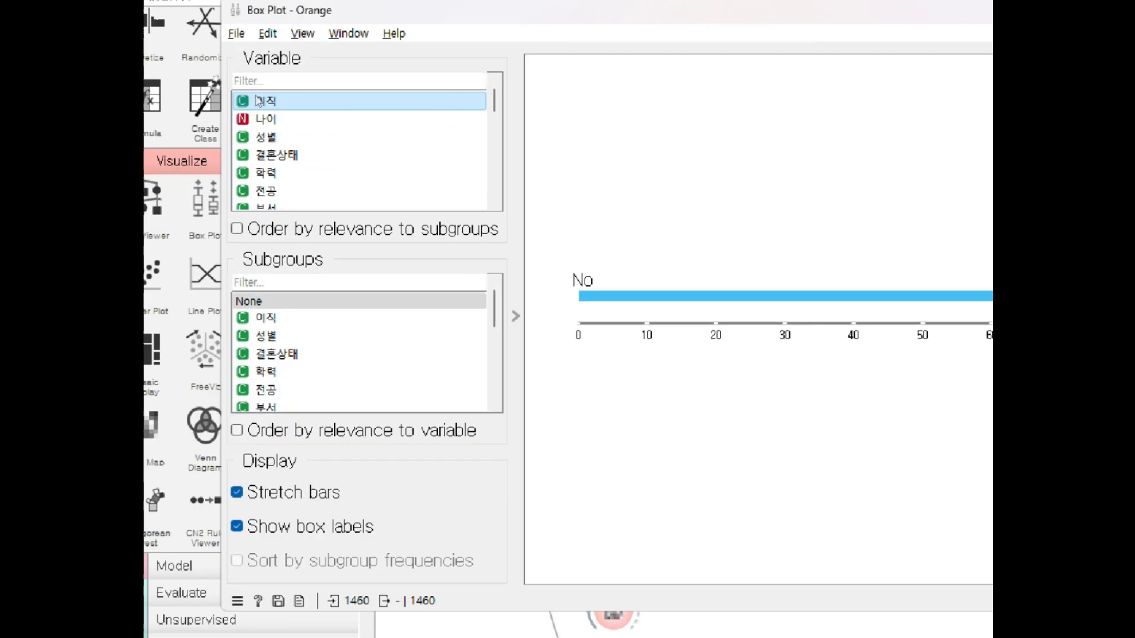
{"action": "left_click", "coordinate": [288, 101]}
{"action": "mouse_move", "coordinate": [288, 101]}
{"action": "left_mouse_down"}
{"action": "mouse_move", "coordinate": [243, 125]}
{"action": "mouse_move", "coordinate": [281, 71]}
{"action": "mouse_move", "coordinate": [285, 117]}
{"action": "left_mouse_up"}
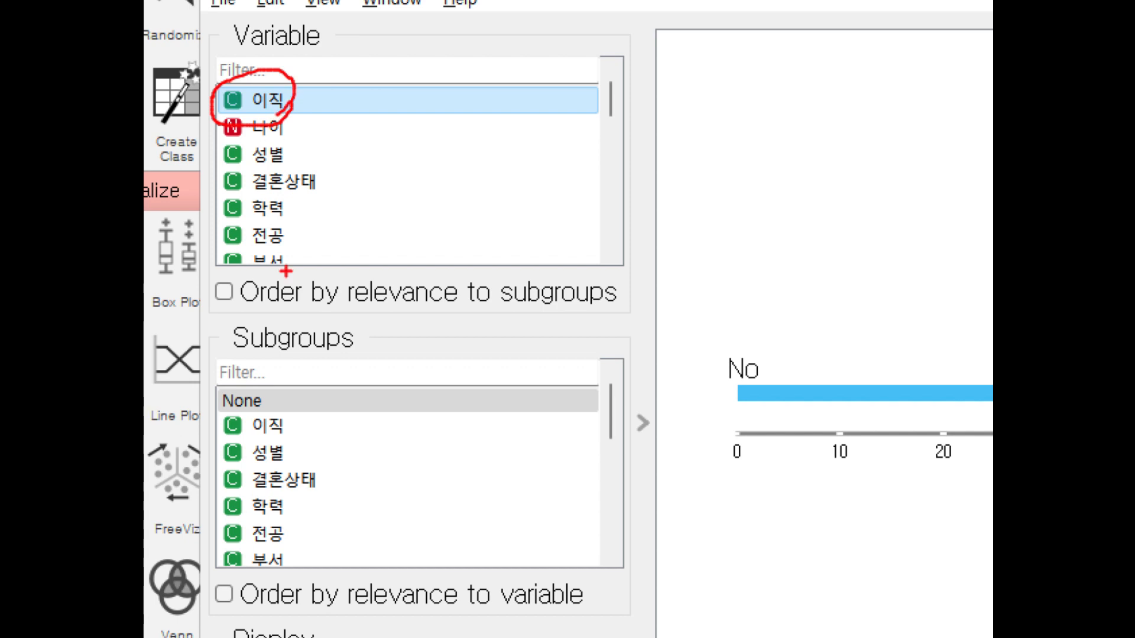
{"action": "left_click_drag", "start_coordinate": [246, 377], "coordinate": [286, 440]}
{"action": "left_click_drag", "start_coordinate": [281, 387], "coordinate": [228, 430]}
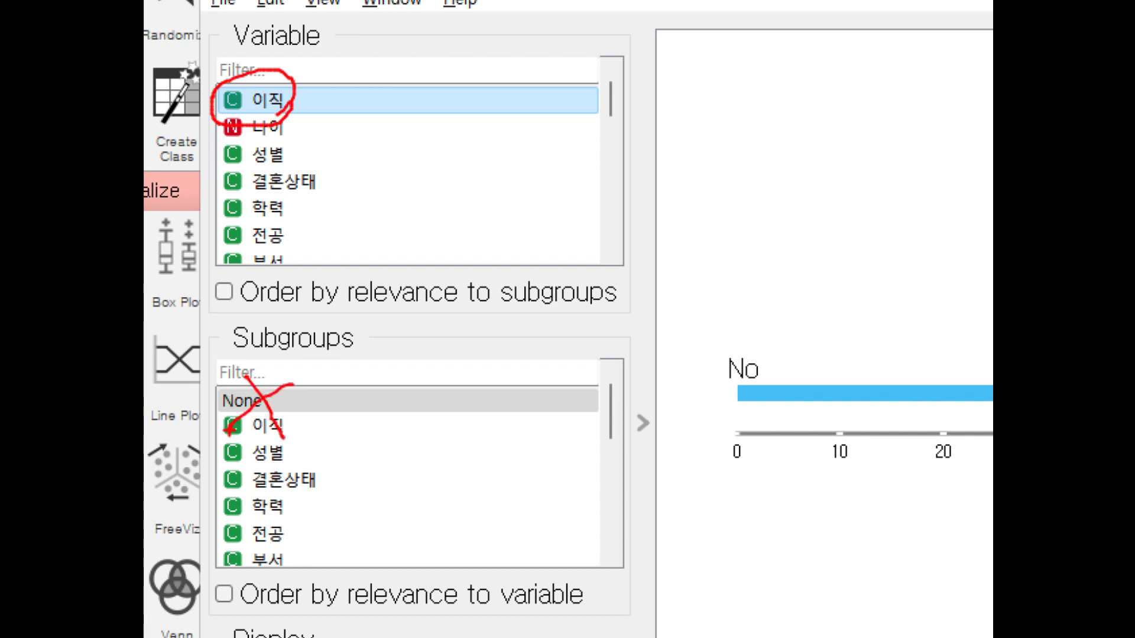
{"action": "key", "text": "Escape"}
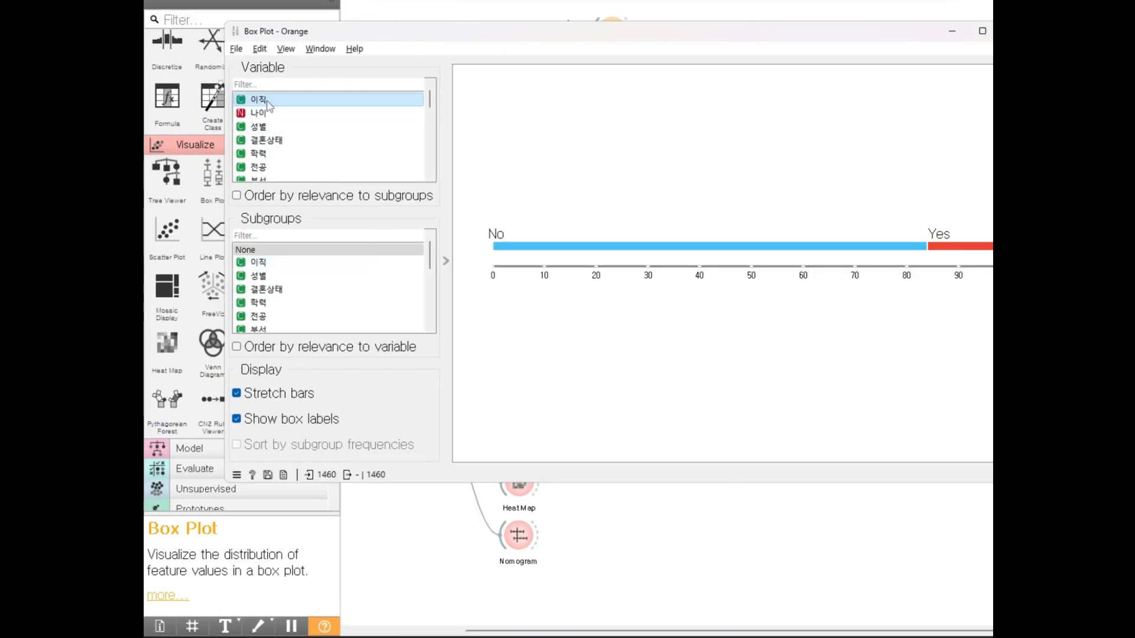
Step: Select the No bar, circle its percentage on a magnified view and clear the mark, then select the Yes bar
{"action": "left_click", "coordinate": [532, 247]}
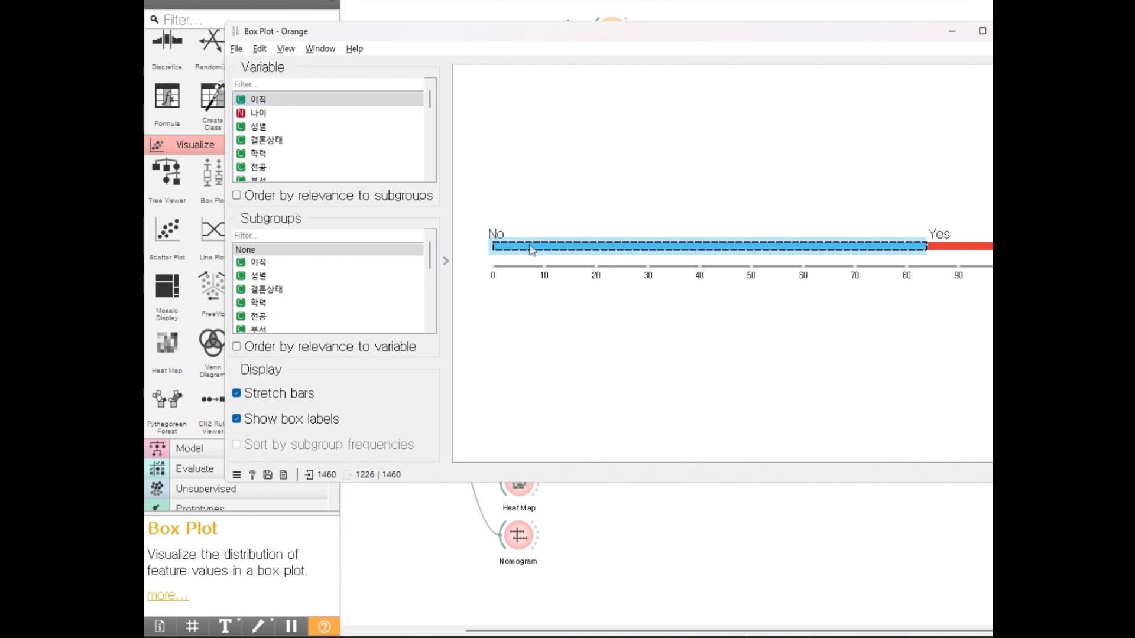
{"action": "mouse_move", "coordinate": [531, 249]}
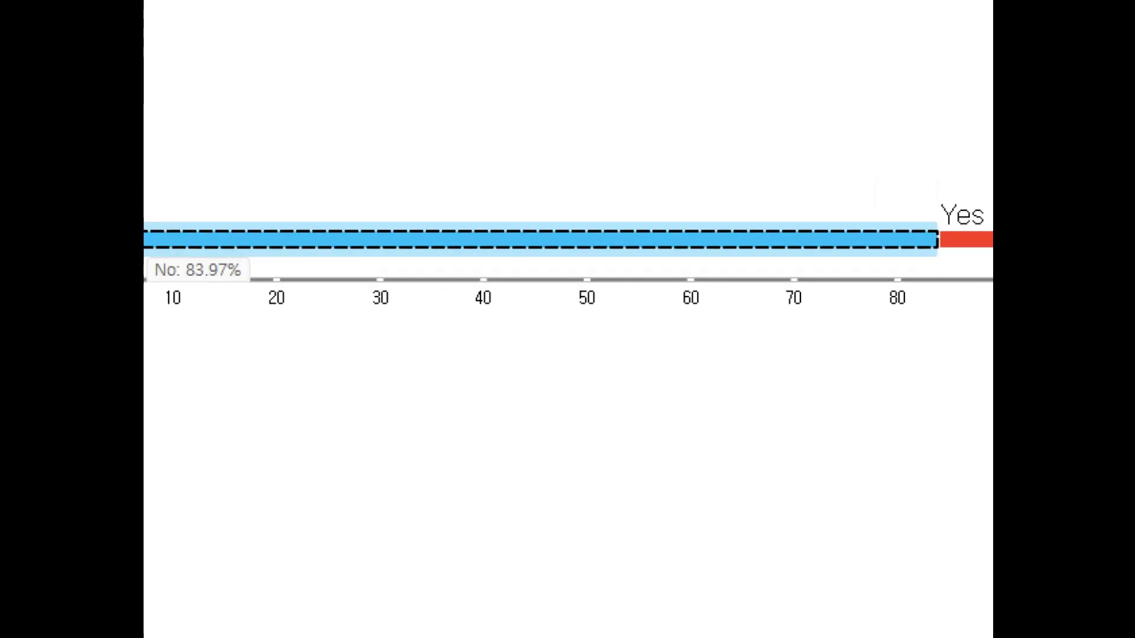
{"action": "mouse_move", "coordinate": [242, 279]}
{"action": "left_mouse_down"}
{"action": "mouse_move", "coordinate": [203, 235]}
{"action": "mouse_move", "coordinate": [218, 307]}
{"action": "left_mouse_up"}
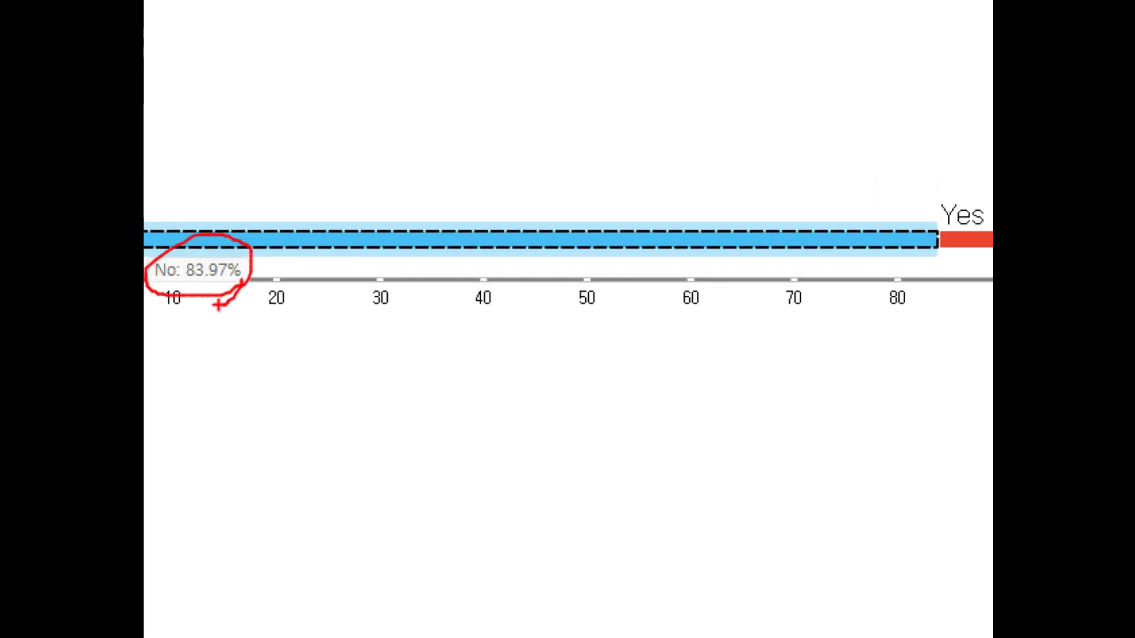
{"action": "key", "text": "Escape"}
{"action": "left_click", "coordinate": [977, 251]}
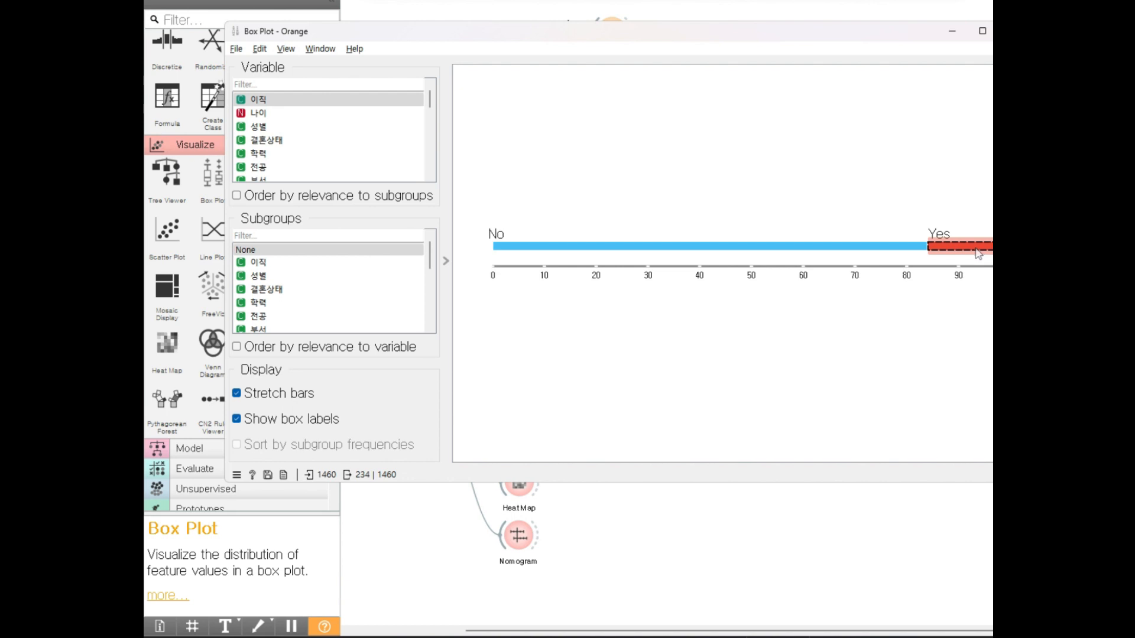
Step: Select the No bar and the Yes bar in turn to compare the two 이직 groups
{"action": "left_click", "coordinate": [792, 254]}
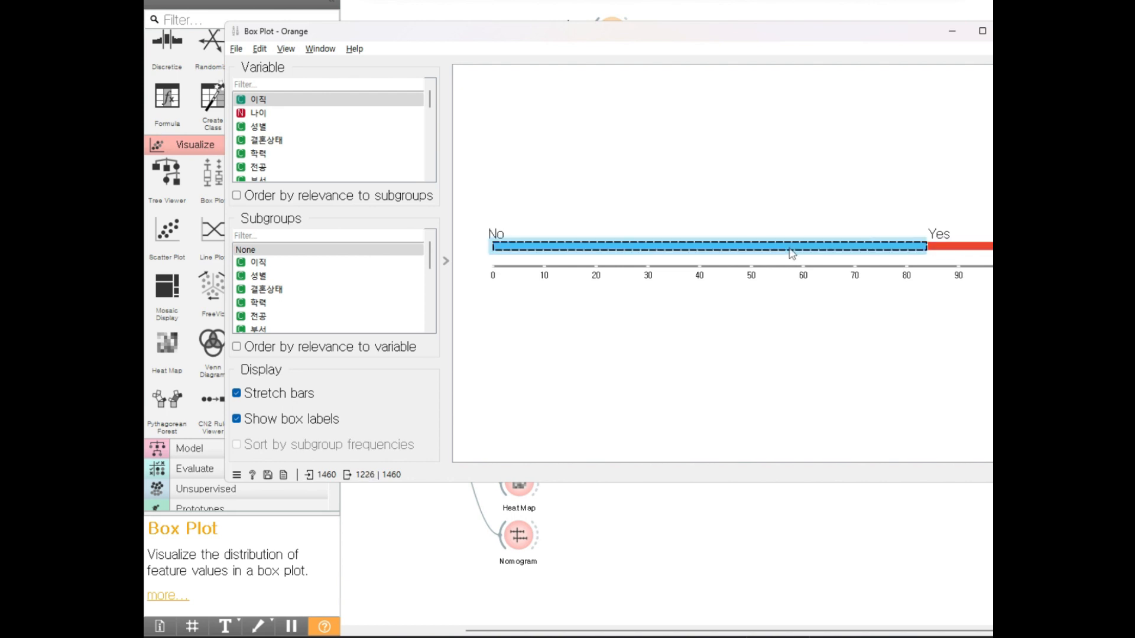
{"action": "left_click", "coordinate": [790, 247]}
{"action": "left_click", "coordinate": [980, 246]}
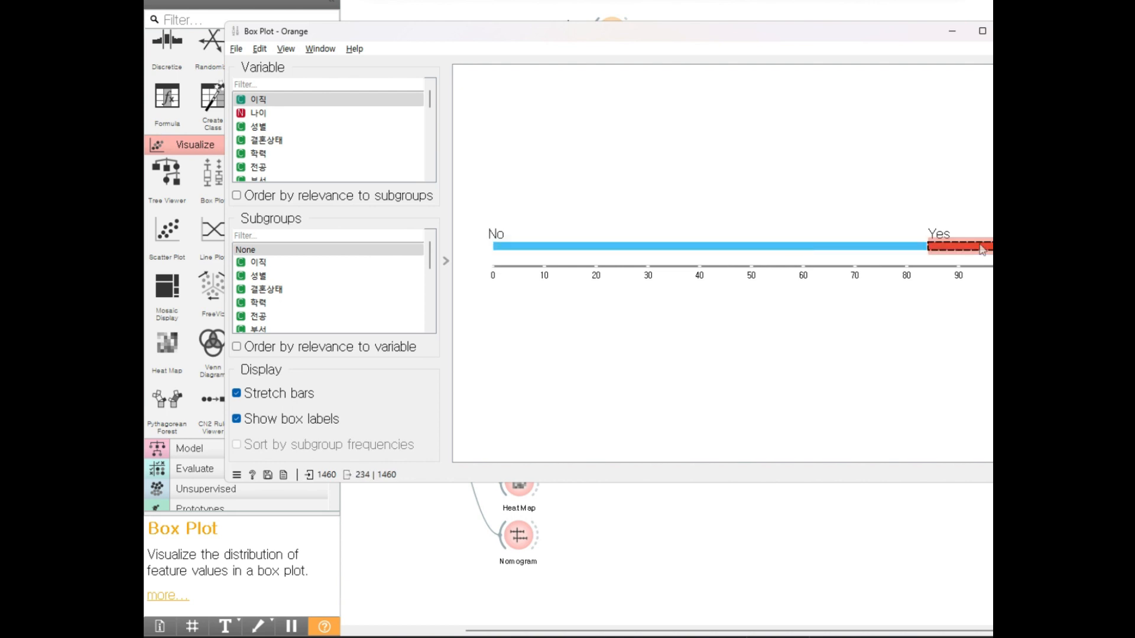
Step: Split the 이직 bars by 성별 and circle 남성 and its Yes portion on a magnified view
{"action": "mouse_move", "coordinate": [943, 252]}
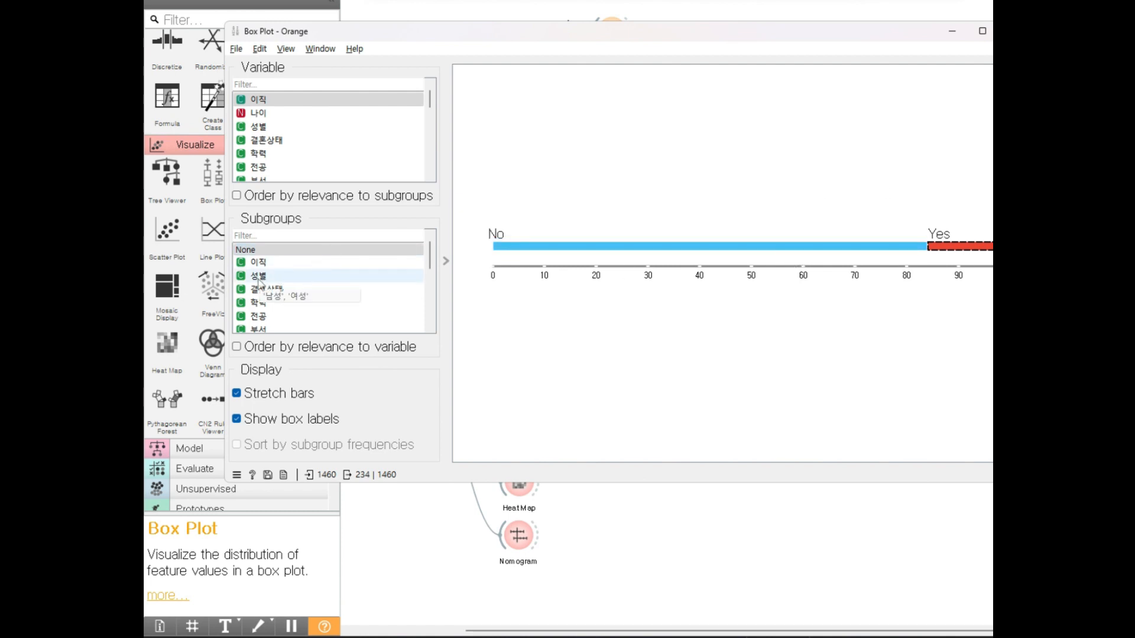
{"action": "left_click", "coordinate": [259, 277]}
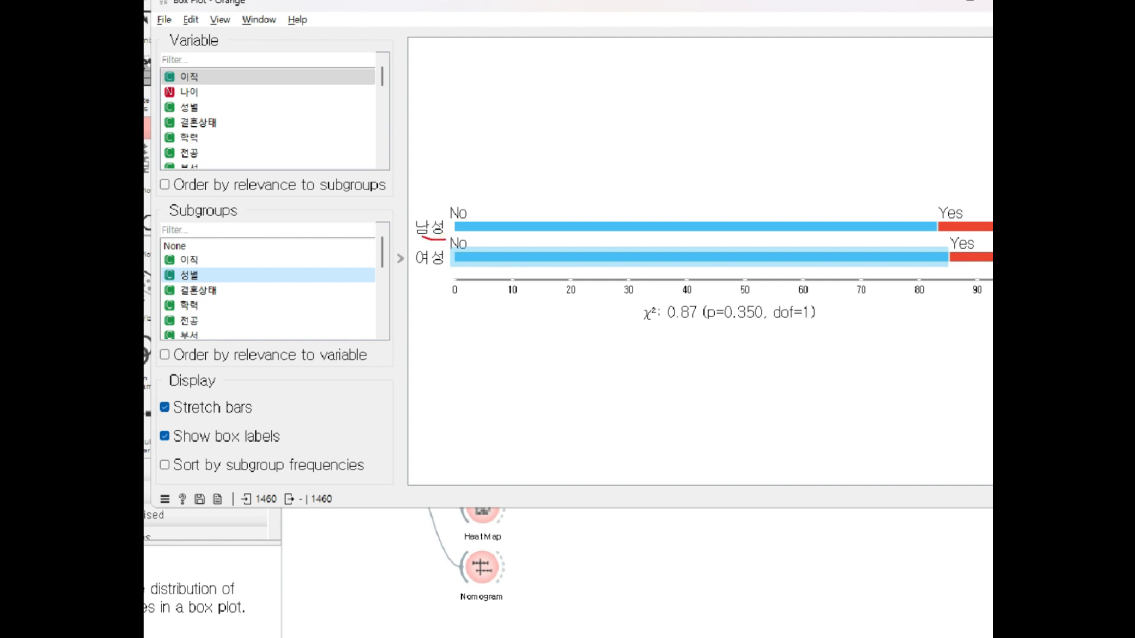
{"action": "mouse_move", "coordinate": [445, 239]}
{"action": "left_mouse_down"}
{"action": "mouse_move", "coordinate": [444, 202]}
{"action": "mouse_move", "coordinate": [453, 230]}
{"action": "left_mouse_up"}
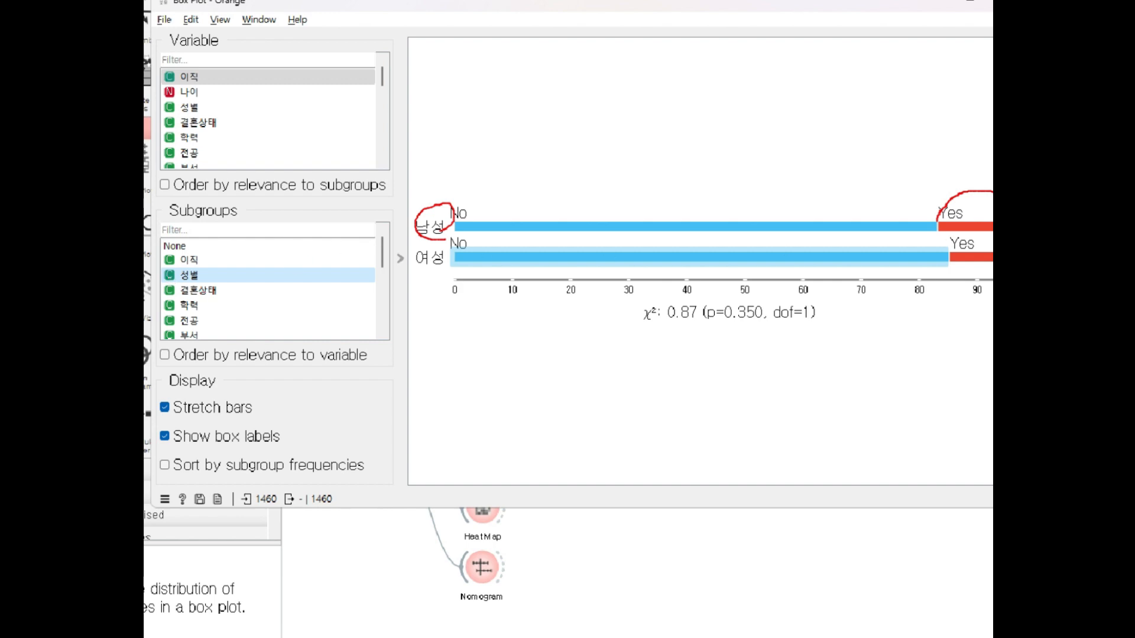
Step: Split the 이직 bars by 결혼상태 and circle 미혼 and its Yes portion on a magnified view
{"action": "left_click", "coordinate": [221, 290]}
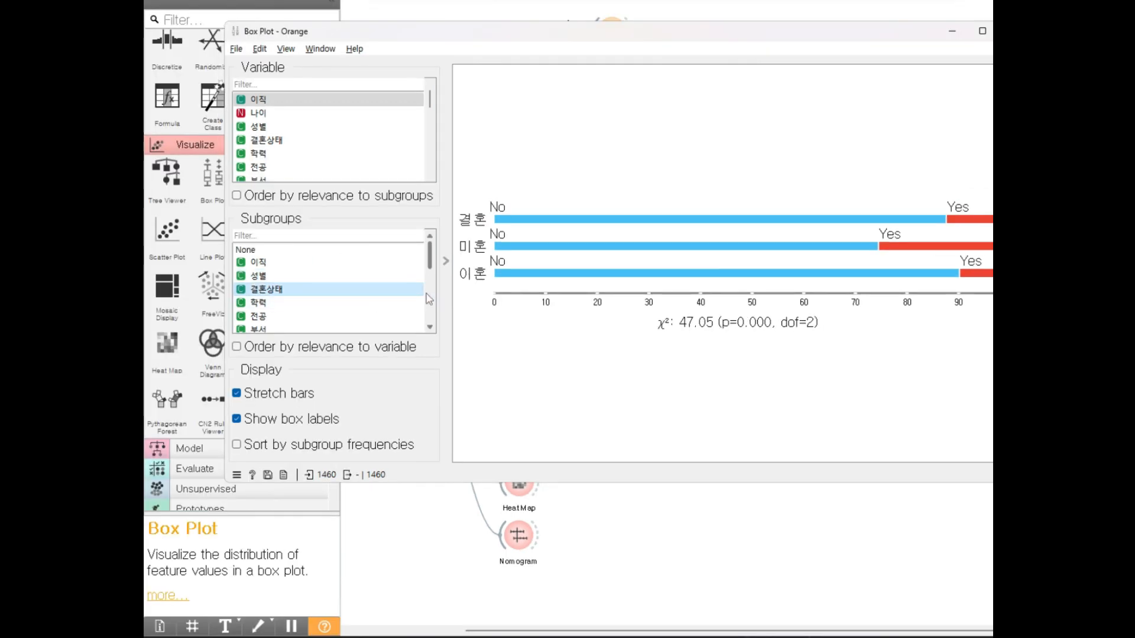
{"action": "key", "text": "ctrl+1"}
{"action": "left_click", "coordinate": [517, 263]}
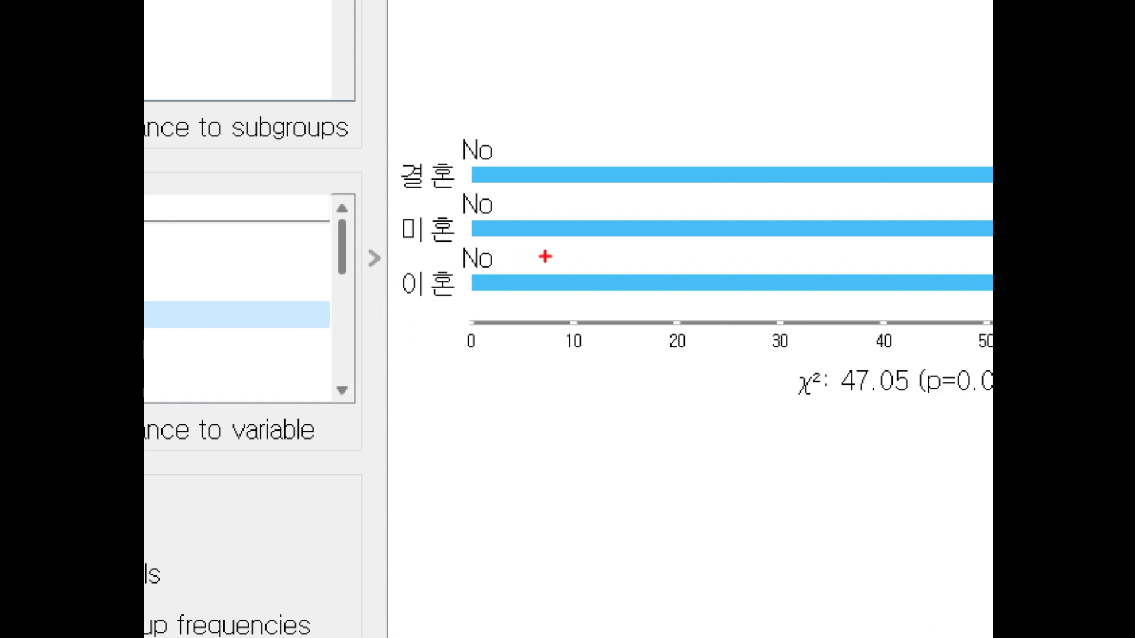
{"action": "key", "text": "Escape"}
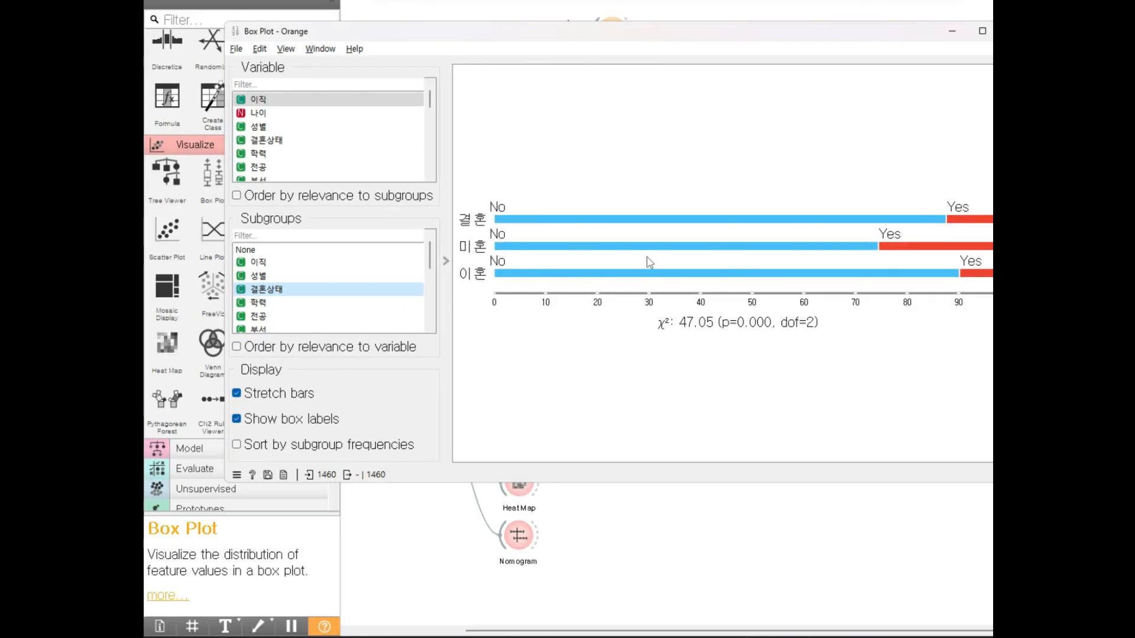
{"action": "key", "text": "ctrl+1"}
{"action": "scroll", "coordinate": [602, 276], "scroll_direction": "down", "scroll_amount": 2}
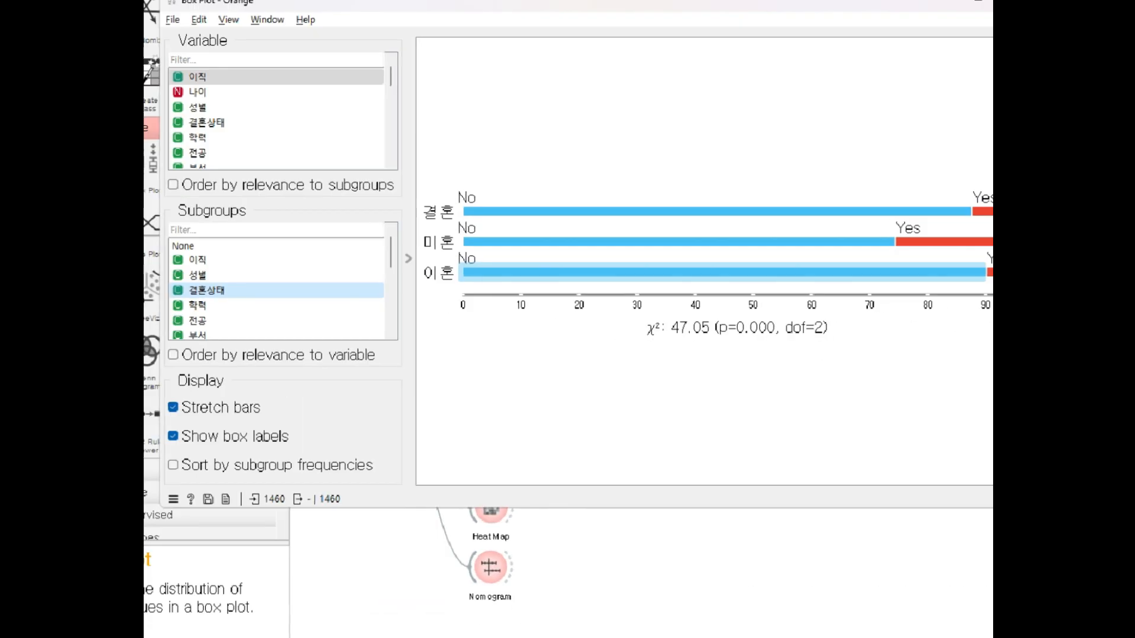
{"action": "mouse_move", "coordinate": [465, 259]}
{"action": "left_mouse_down"}
{"action": "mouse_move", "coordinate": [409, 247]}
{"action": "mouse_move", "coordinate": [467, 248]}
{"action": "left_mouse_up"}
{"action": "left_click_drag", "start_coordinate": [898, 244], "coordinate": [973, 219]}
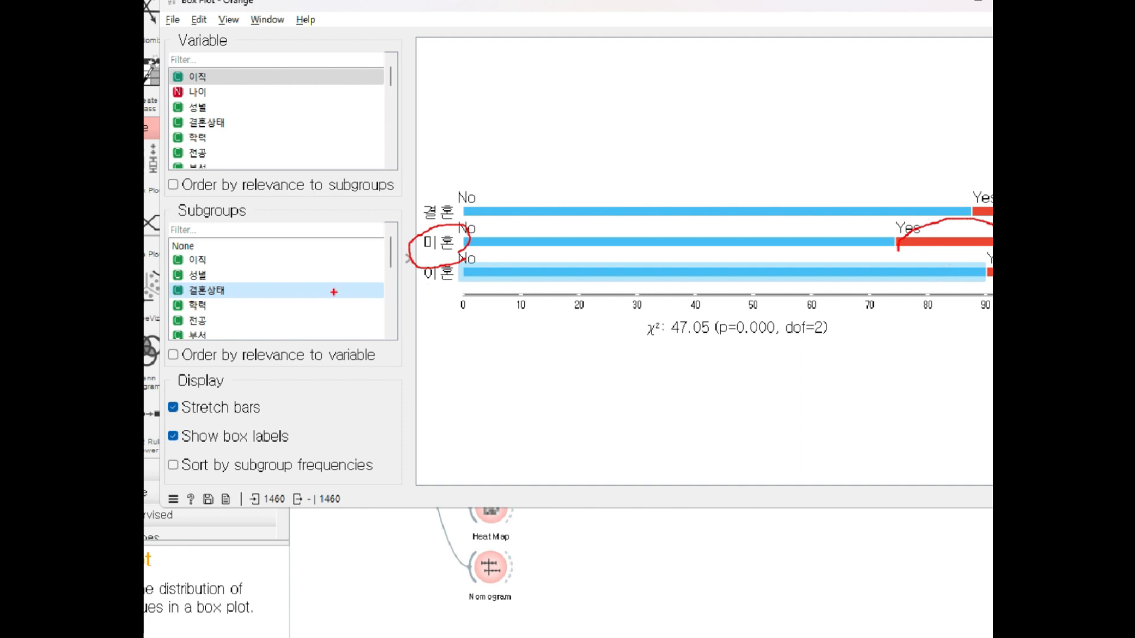
Step: Split the 이직 bars by 전공, mark the Variable list on a magnified view, and clear the mark
{"action": "left_click", "coordinate": [319, 320]}
{"action": "scroll", "coordinate": [331, 314], "scroll_direction": "down", "scroll_amount": 2}
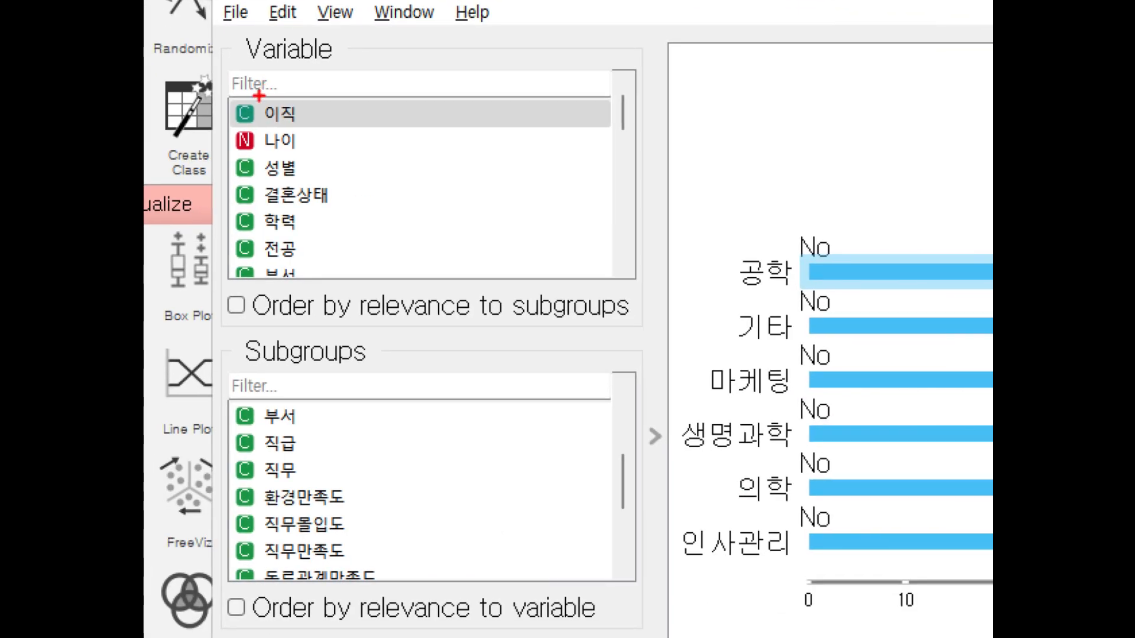
{"action": "mouse_move", "coordinate": [286, 155]}
{"action": "left_mouse_down"}
{"action": "mouse_move", "coordinate": [277, 127]}
{"action": "mouse_move", "coordinate": [274, 176]}
{"action": "left_mouse_up"}
{"action": "key", "text": "Escape"}
Step: Mark 월급($) in the Variable list on a magnified view, clear the mark, and set 월급($) as the plotted variable
{"action": "scroll", "coordinate": [275, 133], "scroll_direction": "down", "scroll_amount": 4}
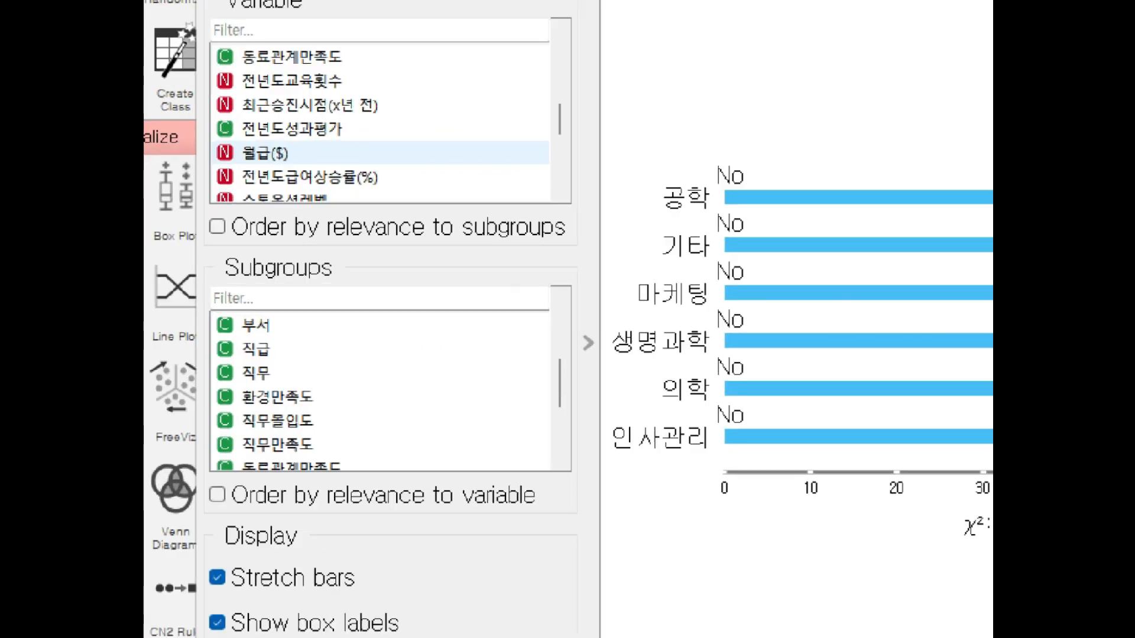
{"action": "mouse_move", "coordinate": [266, 161]}
{"action": "left_mouse_down"}
{"action": "mouse_move", "coordinate": [245, 155]}
{"action": "mouse_move", "coordinate": [261, 163]}
{"action": "left_mouse_up"}
{"action": "key", "text": "Escape"}
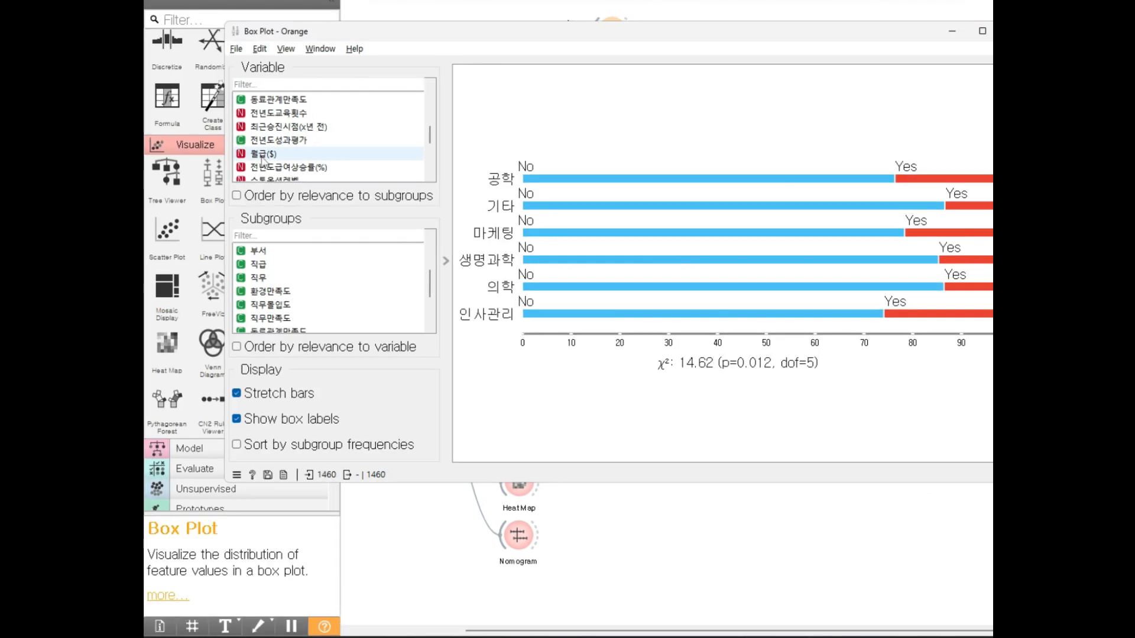
{"action": "left_click", "coordinate": [266, 154]}
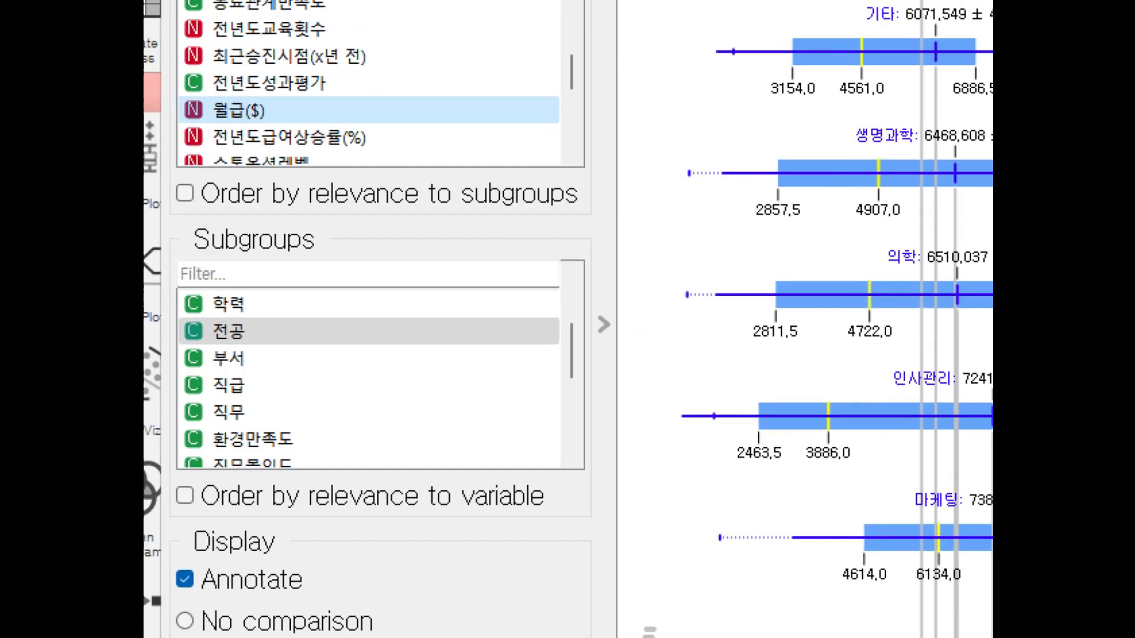
Step: Mark the Subgroups heading on a magnified view, clear the mark, and group the 월급($) box plots by 직급
{"action": "mouse_move", "coordinate": [295, 241]}
{"action": "left_mouse_down"}
{"action": "mouse_move", "coordinate": [304, 255]}
{"action": "mouse_move", "coordinate": [299, 246]}
{"action": "left_mouse_up"}
{"action": "key", "text": "Escape"}
{"action": "left_click", "coordinate": [268, 295]}
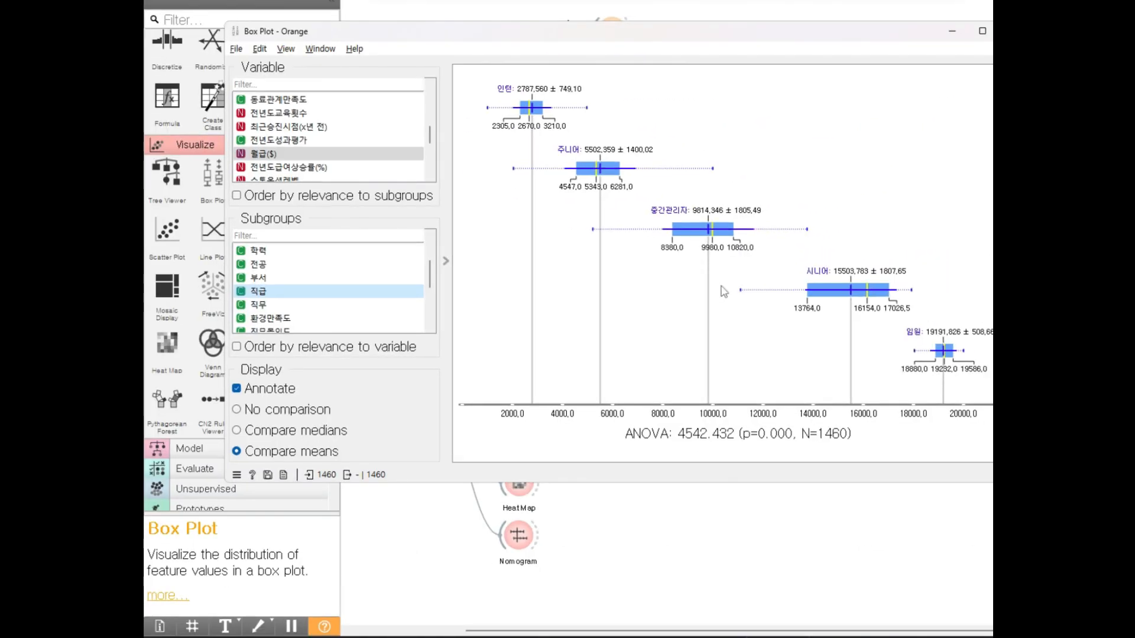
{"action": "left_click", "coordinate": [260, 156]}
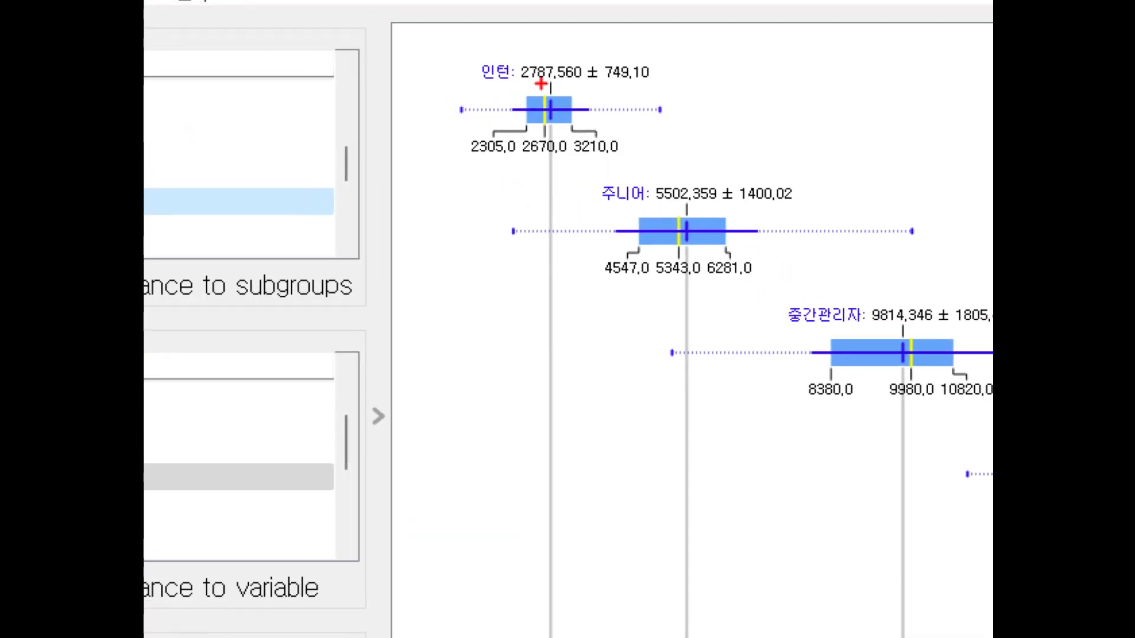
Step: Circle the mean, both whisker ends and the box of the 인턴 plot on a magnified view, then clear the marks
{"action": "mouse_move", "coordinate": [546, 86]}
{"action": "left_mouse_down"}
{"action": "mouse_move", "coordinate": [505, 74]}
{"action": "mouse_move", "coordinate": [562, 48]}
{"action": "mouse_move", "coordinate": [540, 85]}
{"action": "left_mouse_up"}
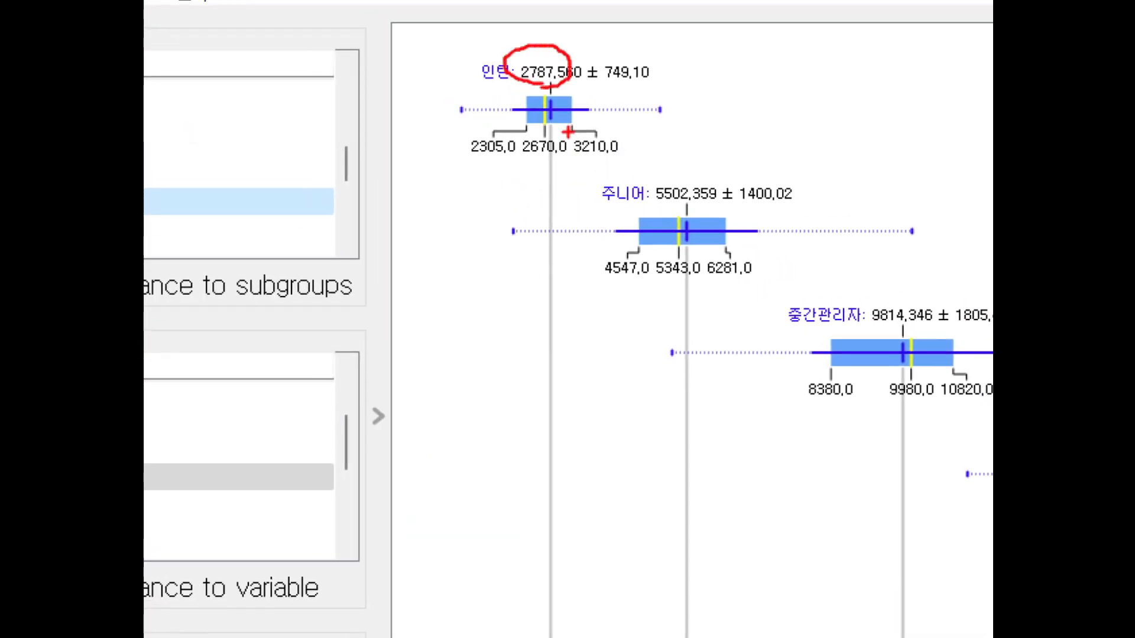
{"action": "mouse_move", "coordinate": [640, 109]}
{"action": "left_mouse_down"}
{"action": "mouse_move", "coordinate": [672, 114]}
{"action": "mouse_move", "coordinate": [640, 102]}
{"action": "left_mouse_up"}
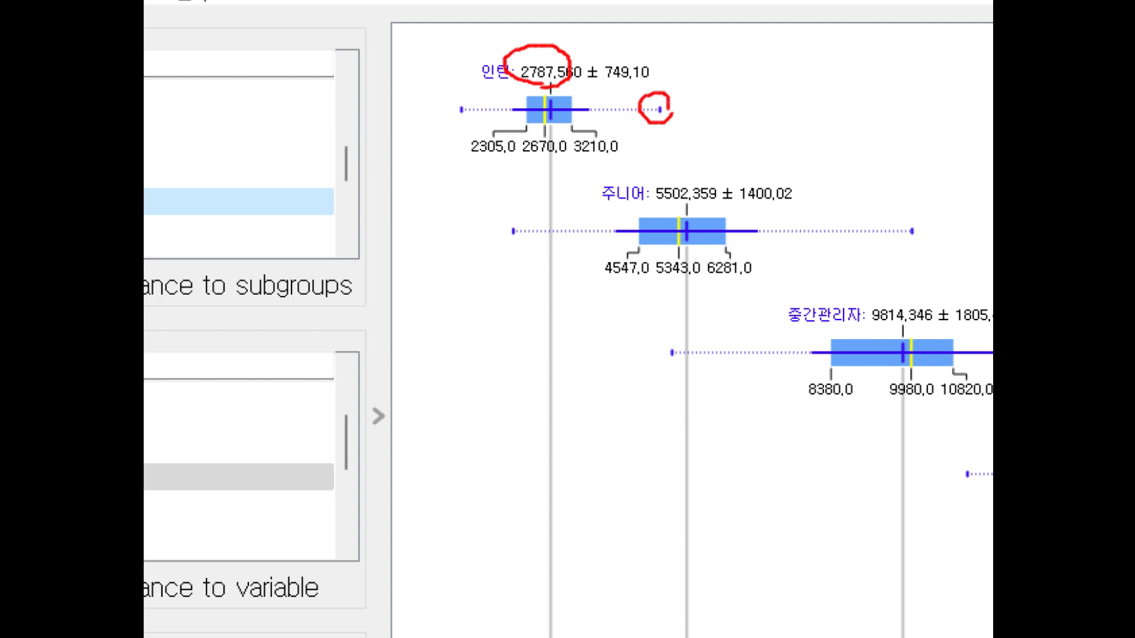
{"action": "mouse_move", "coordinate": [466, 113]}
{"action": "left_mouse_down"}
{"action": "mouse_move", "coordinate": [444, 94]}
{"action": "mouse_move", "coordinate": [481, 107]}
{"action": "mouse_move", "coordinate": [476, 116]}
{"action": "mouse_move", "coordinate": [570, 136]}
{"action": "mouse_move", "coordinate": [574, 92]}
{"action": "mouse_move", "coordinate": [507, 118]}
{"action": "left_mouse_up"}
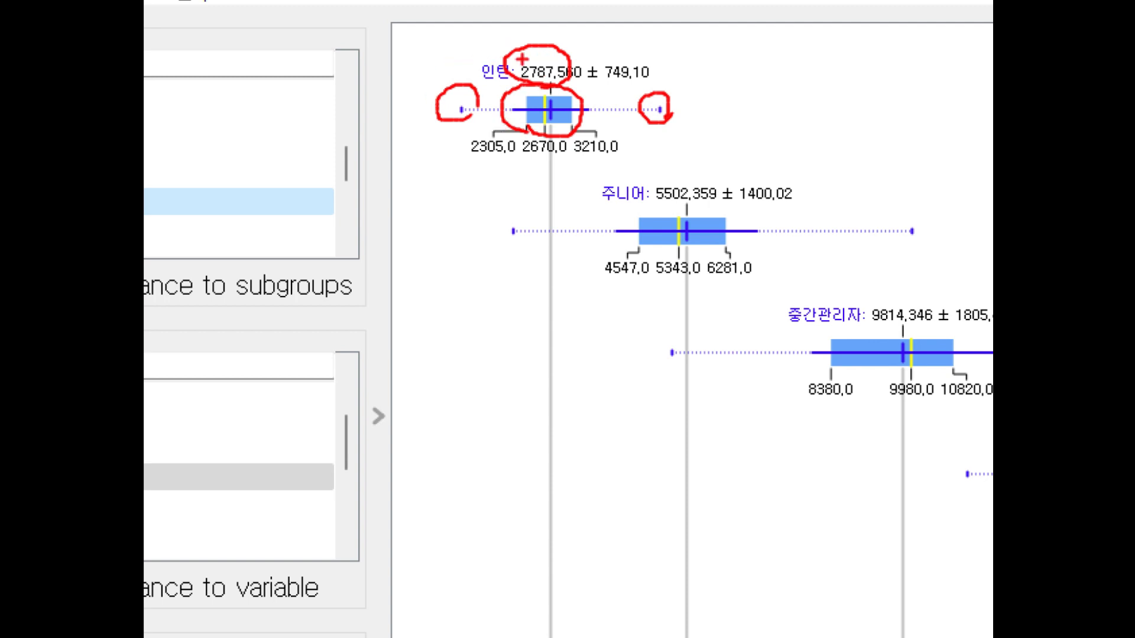
{"action": "key", "text": "Escape"}
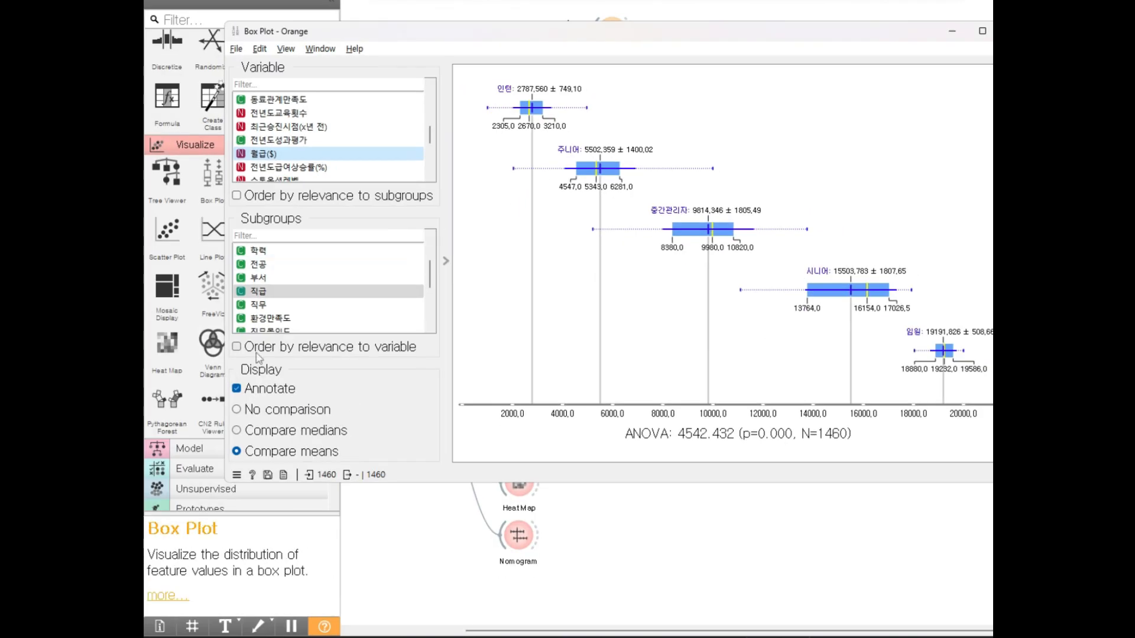
Step: Circle the 인턴 box plot on a magnified view, highlight its box, and underline its lower and upper quartile values
{"action": "key", "text": "ctrl+1"}
{"action": "left_click", "coordinate": [520, 243]}
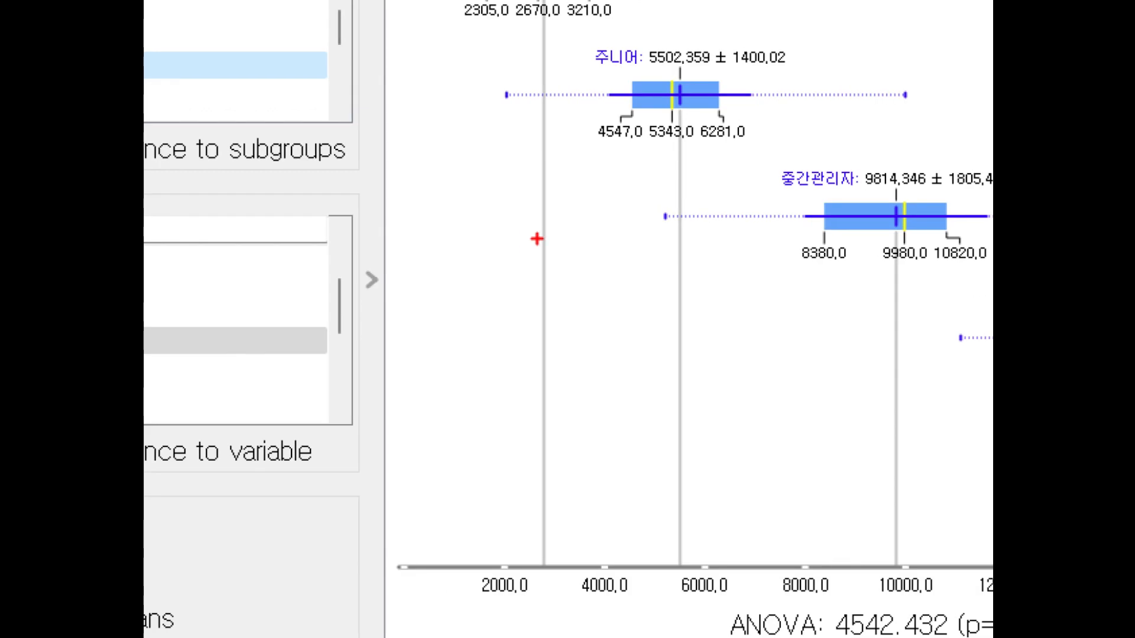
{"action": "scroll", "coordinate": [529, 240], "scroll_direction": "down", "scroll_amount": 1}
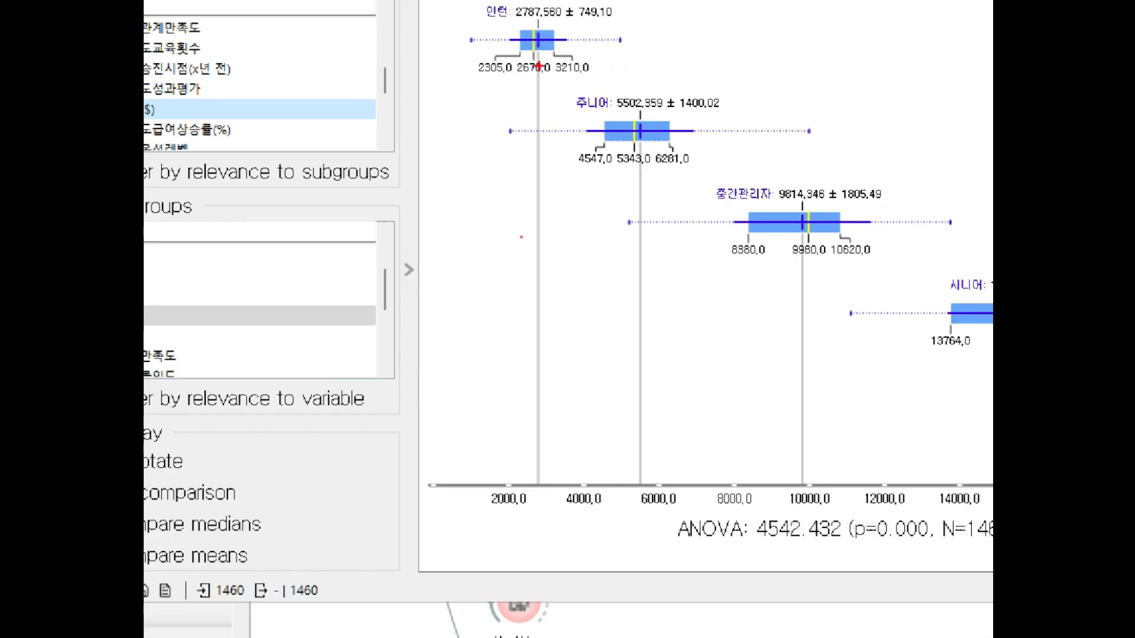
{"action": "mouse_move", "coordinate": [560, 77]}
{"action": "left_mouse_down"}
{"action": "mouse_move", "coordinate": [477, 89]}
{"action": "mouse_move", "coordinate": [475, 9]}
{"action": "mouse_move", "coordinate": [614, 20]}
{"action": "mouse_move", "coordinate": [568, 73]}
{"action": "left_mouse_up"}
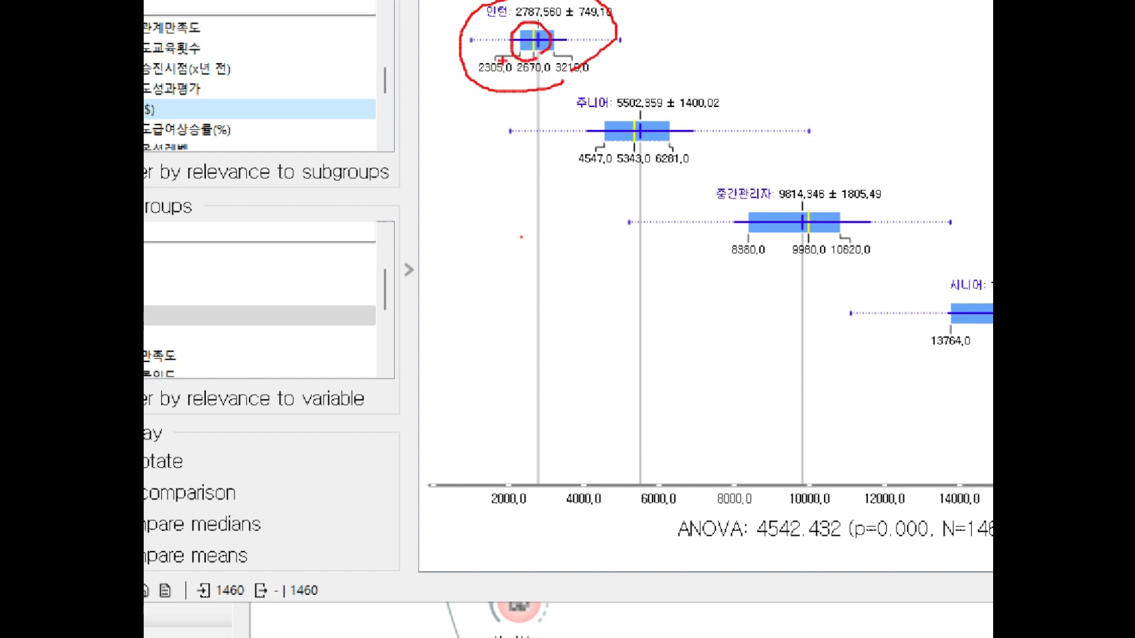
{"action": "mouse_move", "coordinate": [520, 35]}
{"action": "left_mouse_down"}
{"action": "mouse_move", "coordinate": [520, 57]}
{"action": "mouse_move", "coordinate": [545, 57]}
{"action": "left_mouse_up"}
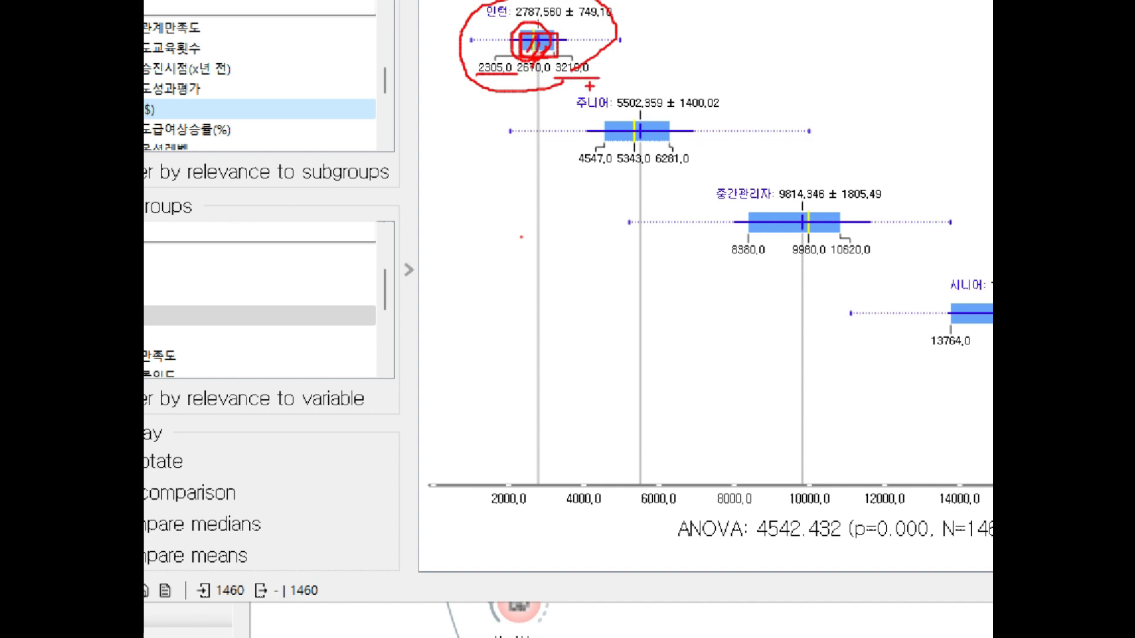
Step: Handwrite "Box Plot" in the empty area beside the 인턴 plot
{"action": "mouse_move", "coordinate": [793, 25]}
{"action": "left_mouse_down"}
{"action": "mouse_move", "coordinate": [797, 91]}
{"action": "mouse_move", "coordinate": [827, 97]}
{"action": "mouse_move", "coordinate": [816, 105]}
{"action": "left_mouse_up"}
{"action": "mouse_move", "coordinate": [873, 76]}
{"action": "left_mouse_down"}
{"action": "mouse_move", "coordinate": [862, 93]}
{"action": "mouse_move", "coordinate": [892, 110]}
{"action": "left_mouse_up"}
{"action": "left_click_drag", "start_coordinate": [893, 95], "coordinate": [919, 117]}
{"action": "left_click_drag", "start_coordinate": [951, 79], "coordinate": [956, 144]}
{"action": "mouse_move", "coordinate": [952, 83]}
{"action": "left_mouse_down"}
{"action": "mouse_move", "coordinate": [974, 74]}
{"action": "mouse_move", "coordinate": [946, 99]}
{"action": "left_mouse_up"}
{"action": "left_click_drag", "start_coordinate": [988, 35], "coordinate": [991, 47]}
Step: Circle the 주니어 plot and its mean, underline its label and quartile values, and clear all annotations
{"action": "mouse_move", "coordinate": [664, 182]}
{"action": "left_mouse_down"}
{"action": "mouse_move", "coordinate": [551, 147]}
{"action": "mouse_move", "coordinate": [718, 70]}
{"action": "mouse_move", "coordinate": [670, 169]}
{"action": "left_mouse_up"}
{"action": "left_click_drag", "start_coordinate": [566, 114], "coordinate": [612, 111]}
{"action": "left_click_drag", "start_coordinate": [571, 171], "coordinate": [594, 169]}
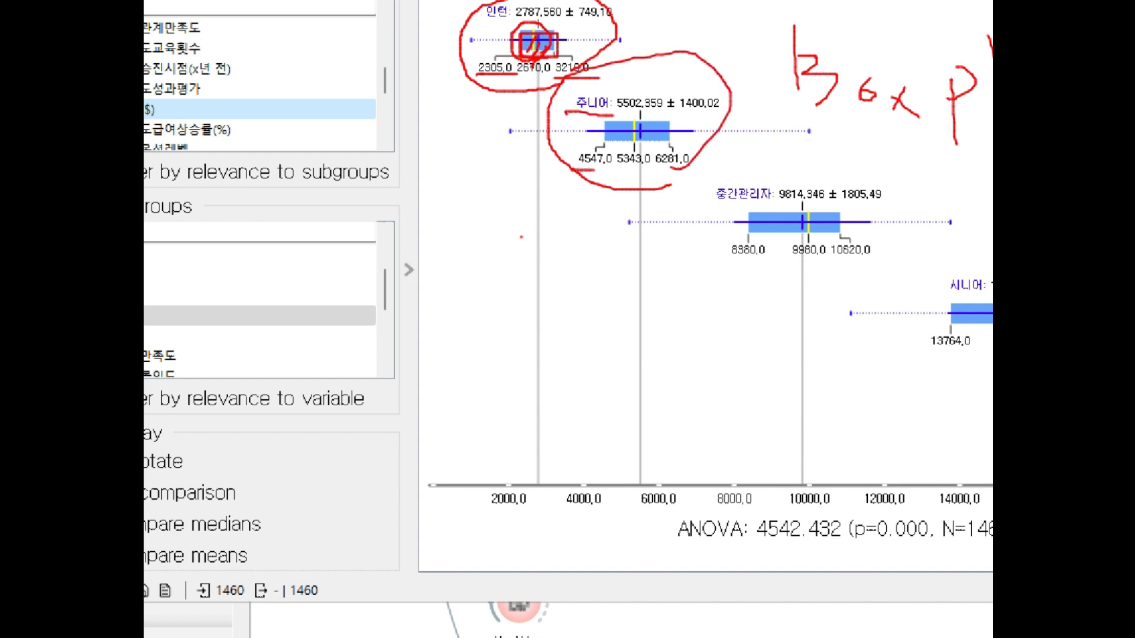
{"action": "mouse_move", "coordinate": [665, 168]}
{"action": "left_mouse_down"}
{"action": "mouse_move", "coordinate": [650, 170]}
{"action": "mouse_move", "coordinate": [694, 171]}
{"action": "left_mouse_up"}
{"action": "mouse_move", "coordinate": [644, 115]}
{"action": "left_mouse_down"}
{"action": "mouse_move", "coordinate": [594, 83]}
{"action": "mouse_move", "coordinate": [674, 108]}
{"action": "left_mouse_up"}
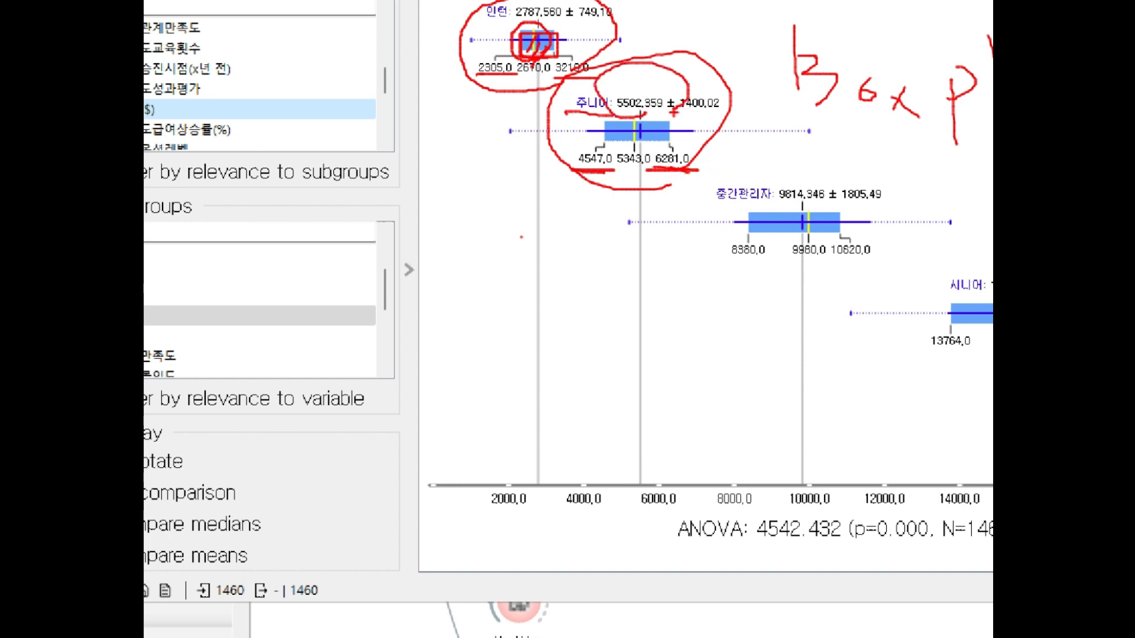
{"action": "key", "text": "Escape"}
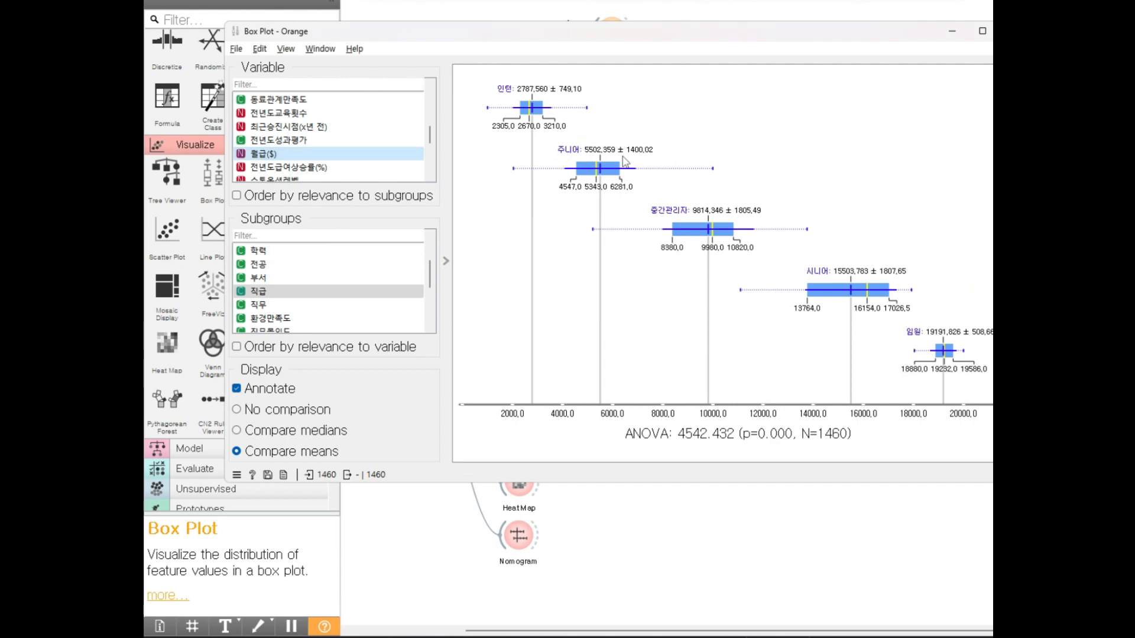
Step: Draw vertical lines at both ends of the 인턴 range and the upper end of the 주니어 range, then clear them
{"action": "key", "text": "ctrl+1"}
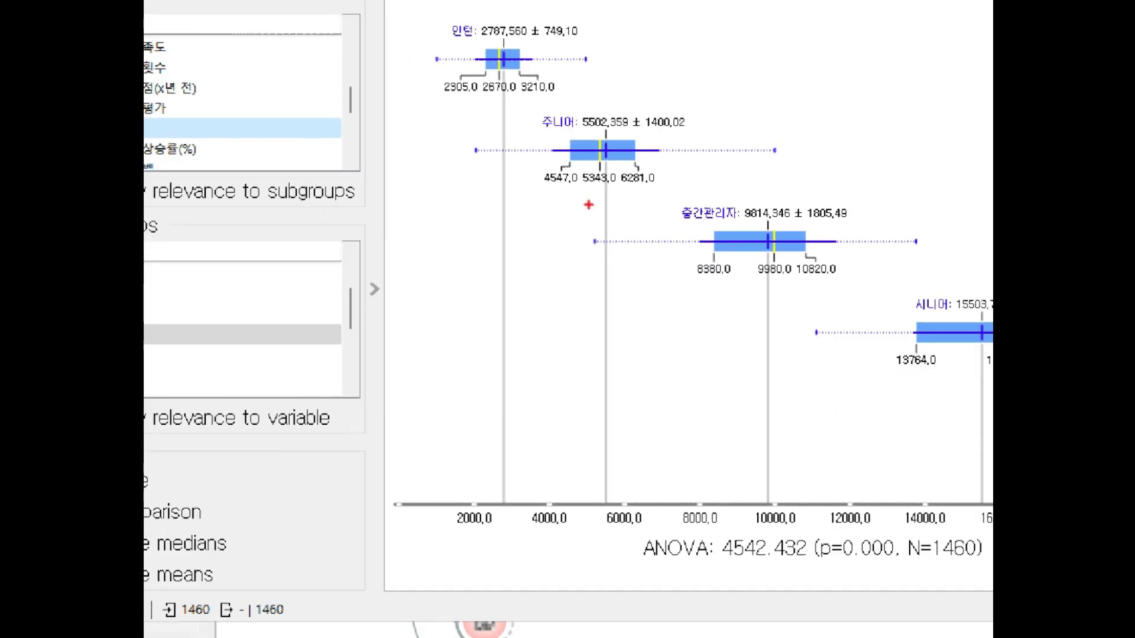
{"action": "left_click_drag", "start_coordinate": [587, 44], "coordinate": [580, 135]}
{"action": "left_click_drag", "start_coordinate": [426, 42], "coordinate": [430, 141]}
{"action": "left_click_drag", "start_coordinate": [775, 99], "coordinate": [768, 230]}
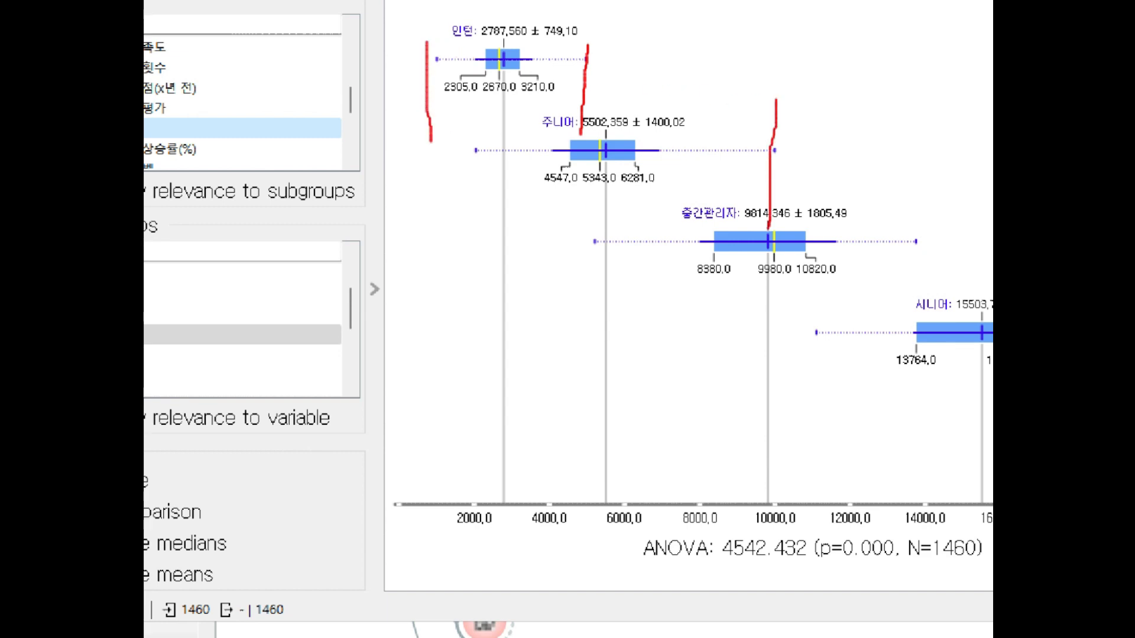
{"action": "key", "text": "Escape"}
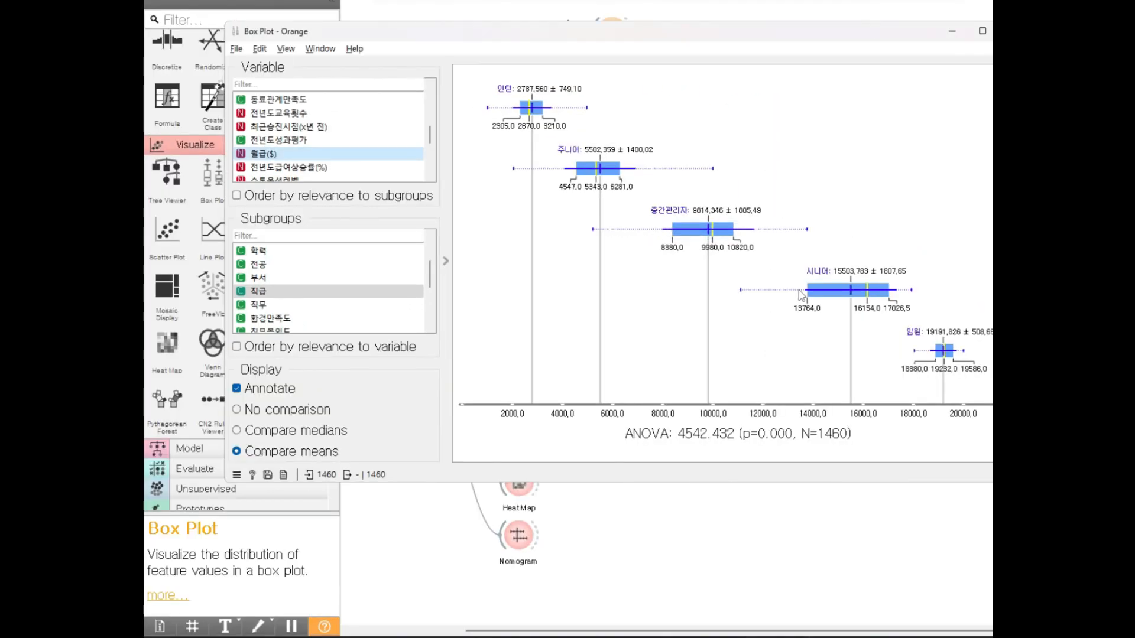
Step: Frame the overlap between the 중간관리자 and 시니어 salary ranges with a rectangle on a magnified view
{"action": "key", "text": "ctrl+1"}
{"action": "scroll", "coordinate": [826, 318], "scroll_direction": "down", "scroll_amount": 2}
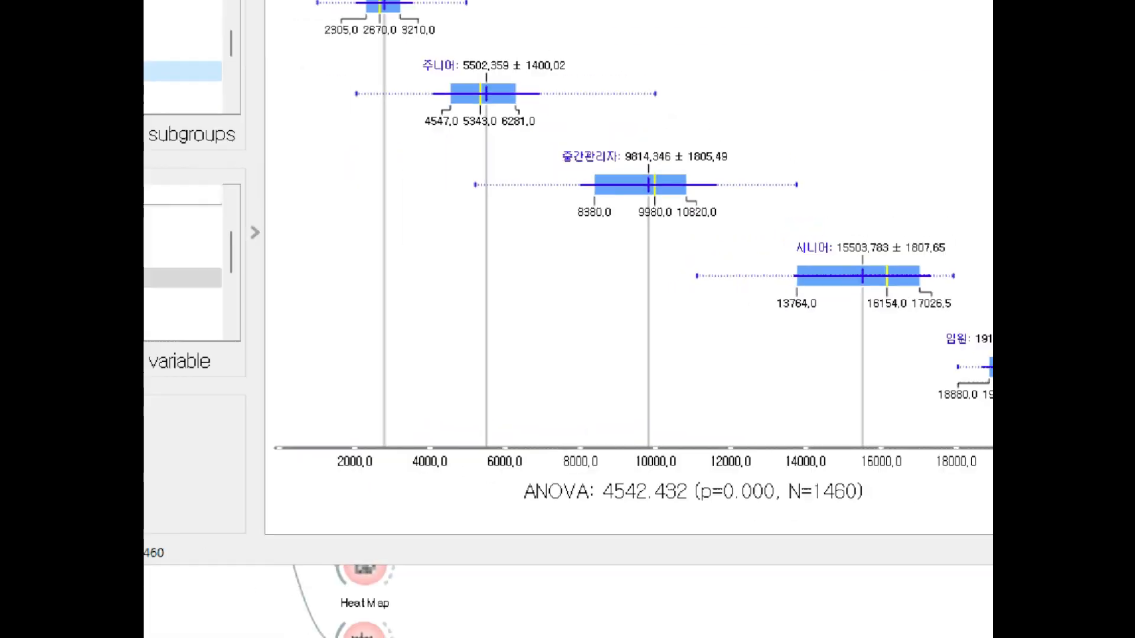
{"action": "left_click_drag", "start_coordinate": [696, 178], "coordinate": [841, 337]}
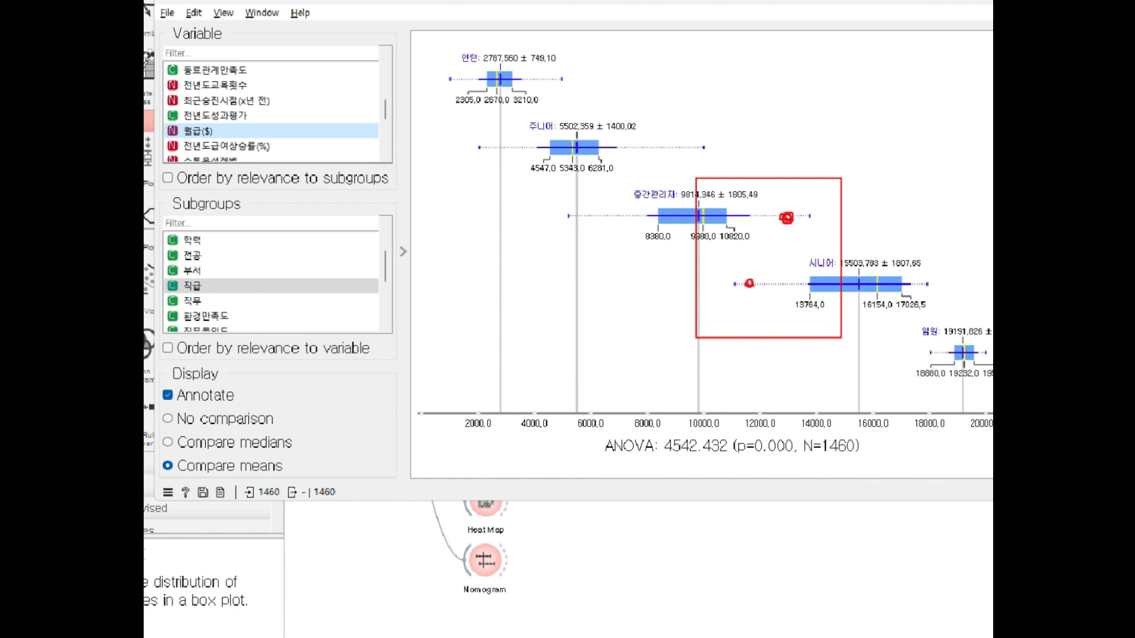
Step: Mark the overlap and gap around the 중간관리자 range with vertical lines and double arrows, and circle the 인턴 box plot
{"action": "left_click_drag", "start_coordinate": [568, 143], "coordinate": [572, 223]}
{"action": "left_click_drag", "start_coordinate": [698, 129], "coordinate": [698, 222]}
{"action": "left_click_drag", "start_coordinate": [706, 169], "coordinate": [703, 306]}
{"action": "left_click_drag", "start_coordinate": [798, 164], "coordinate": [811, 333]}
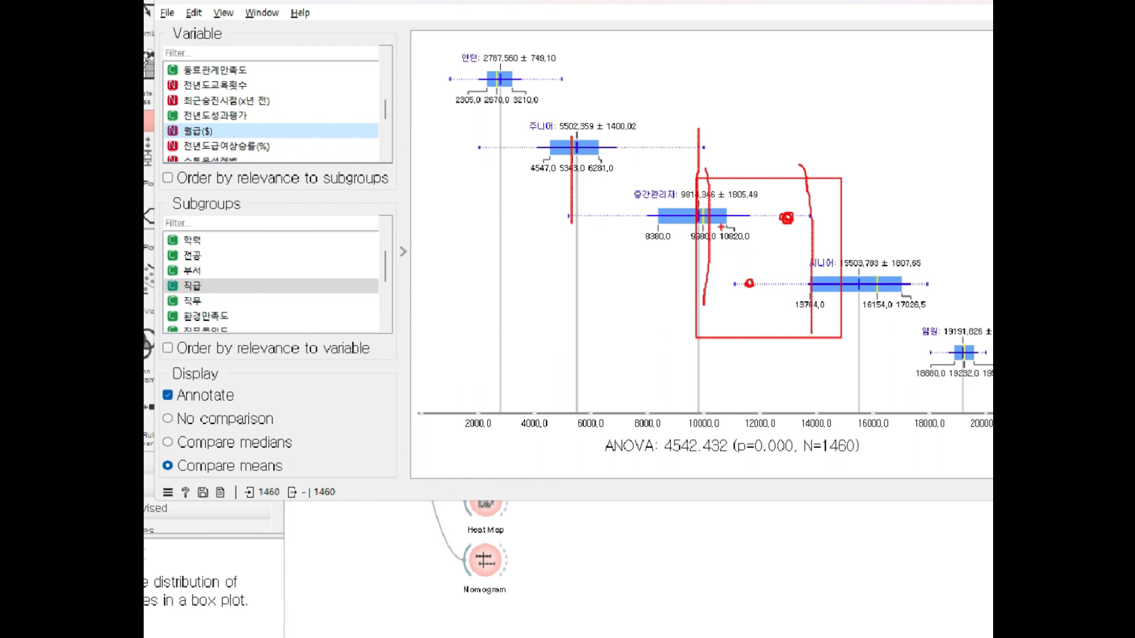
{"action": "mouse_move", "coordinate": [724, 203]}
{"action": "left_mouse_down"}
{"action": "mouse_move", "coordinate": [707, 250]}
{"action": "mouse_move", "coordinate": [780, 237]}
{"action": "mouse_move", "coordinate": [768, 256]}
{"action": "left_mouse_up"}
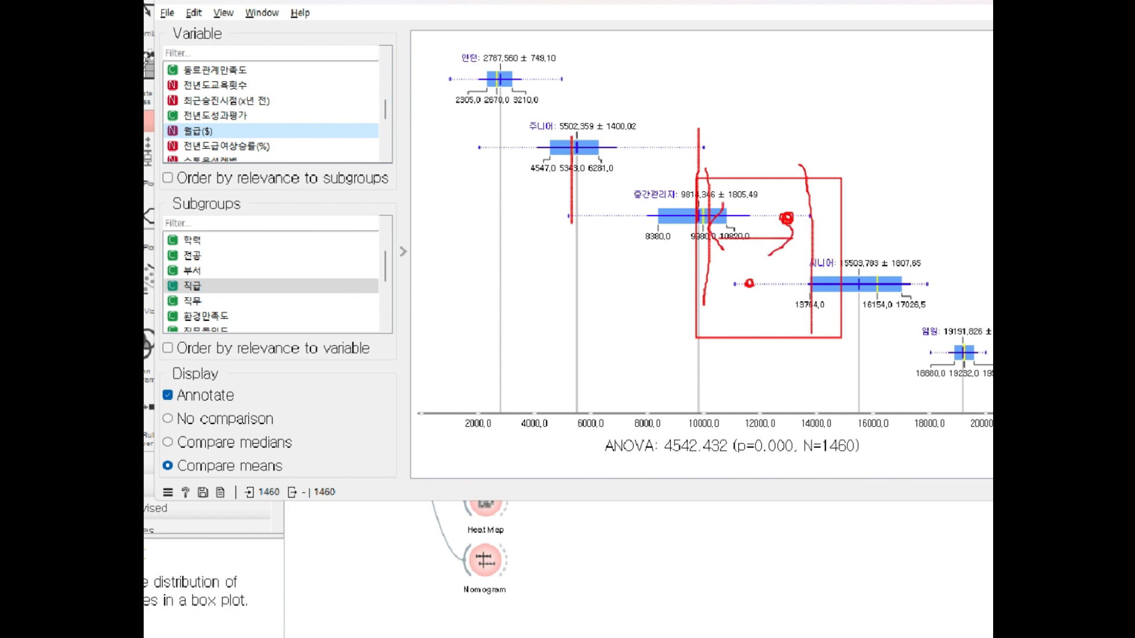
{"action": "mouse_move", "coordinate": [584, 173]}
{"action": "left_mouse_down"}
{"action": "mouse_move", "coordinate": [591, 188]}
{"action": "mouse_move", "coordinate": [662, 175]}
{"action": "mouse_move", "coordinate": [675, 199]}
{"action": "left_mouse_up"}
{"action": "mouse_move", "coordinate": [487, 87]}
{"action": "left_mouse_down"}
{"action": "mouse_move", "coordinate": [512, 90]}
{"action": "mouse_move", "coordinate": [552, 52]}
{"action": "mouse_move", "coordinate": [520, 93]}
{"action": "left_mouse_up"}
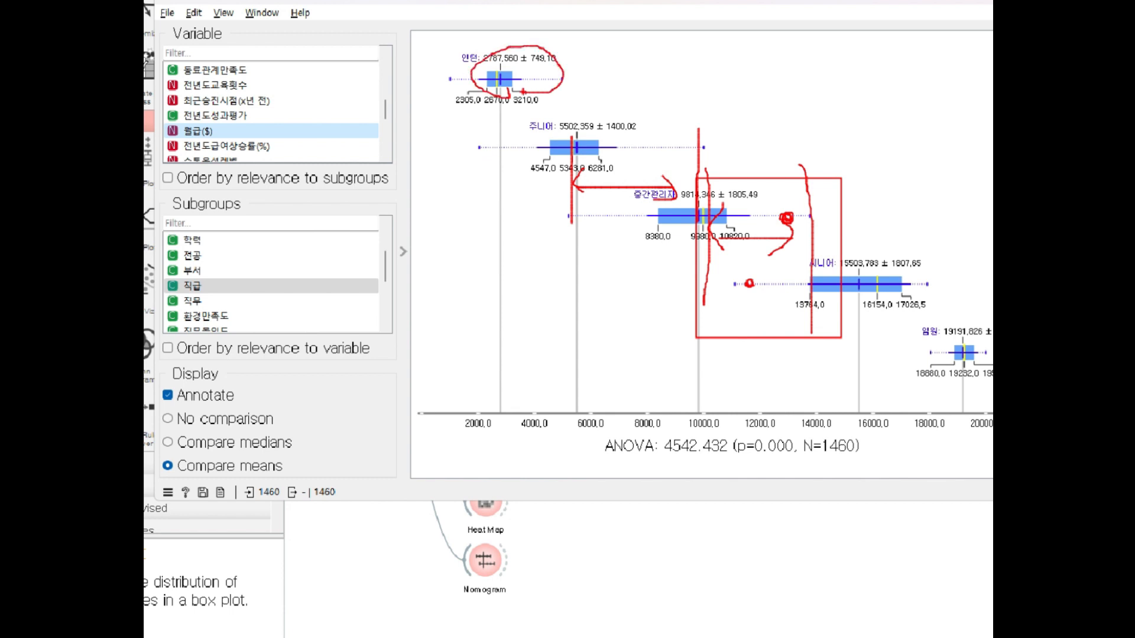
Step: Circle the 주니어 label and the lower end of its range, mark the 인턴 box, and clear all annotations
{"action": "mouse_move", "coordinate": [550, 141]}
{"action": "left_mouse_down"}
{"action": "mouse_move", "coordinate": [547, 115]}
{"action": "mouse_move", "coordinate": [545, 137]}
{"action": "mouse_move", "coordinate": [488, 144]}
{"action": "left_mouse_up"}
{"action": "left_click_drag", "start_coordinate": [515, 87], "coordinate": [525, 70]}
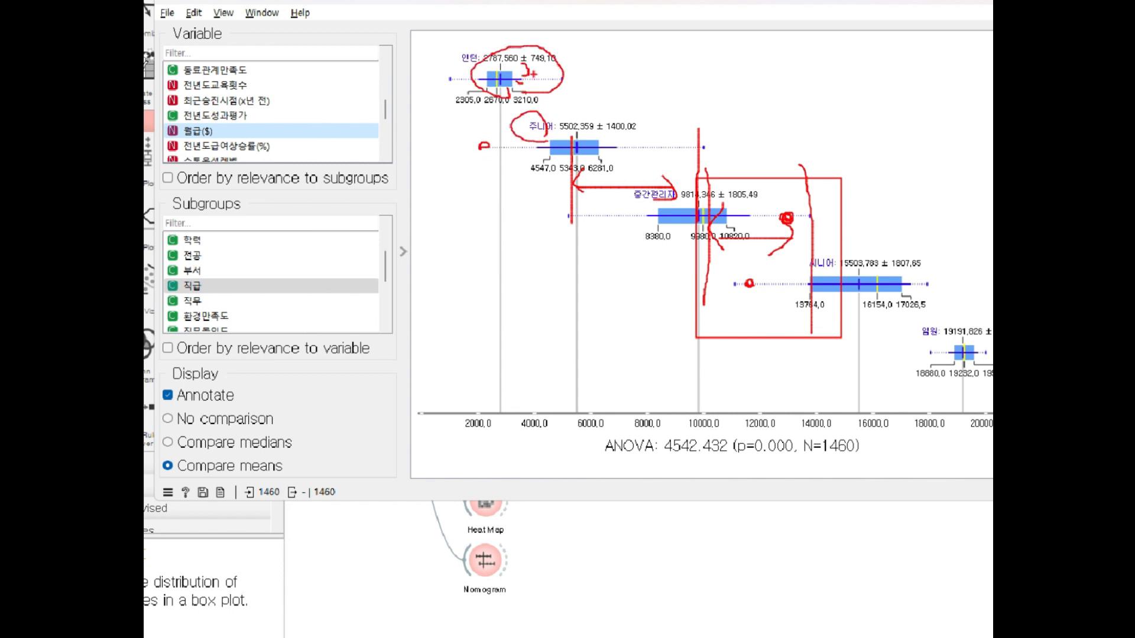
{"action": "key", "text": "Escape"}
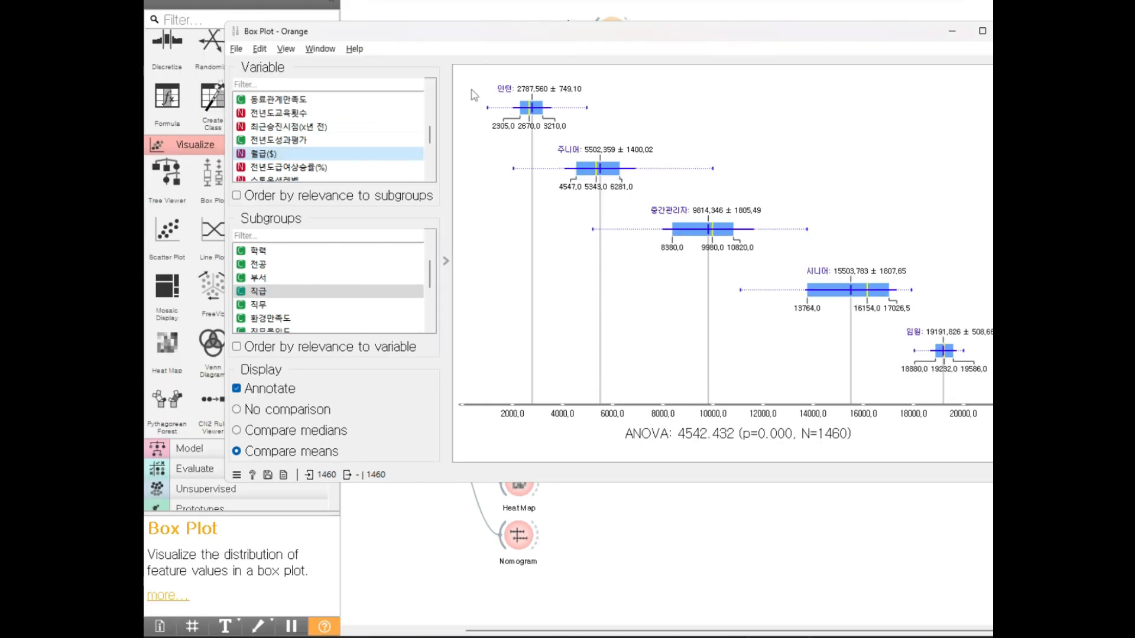
Step: Draw vertical lines marking the salary overlaps of 중간관리자 with 시니어 and with 주니어 on a magnified view
{"action": "key", "text": "ctrl+1"}
{"action": "scroll", "coordinate": [741, 225], "scroll_direction": "down", "scroll_amount": 2}
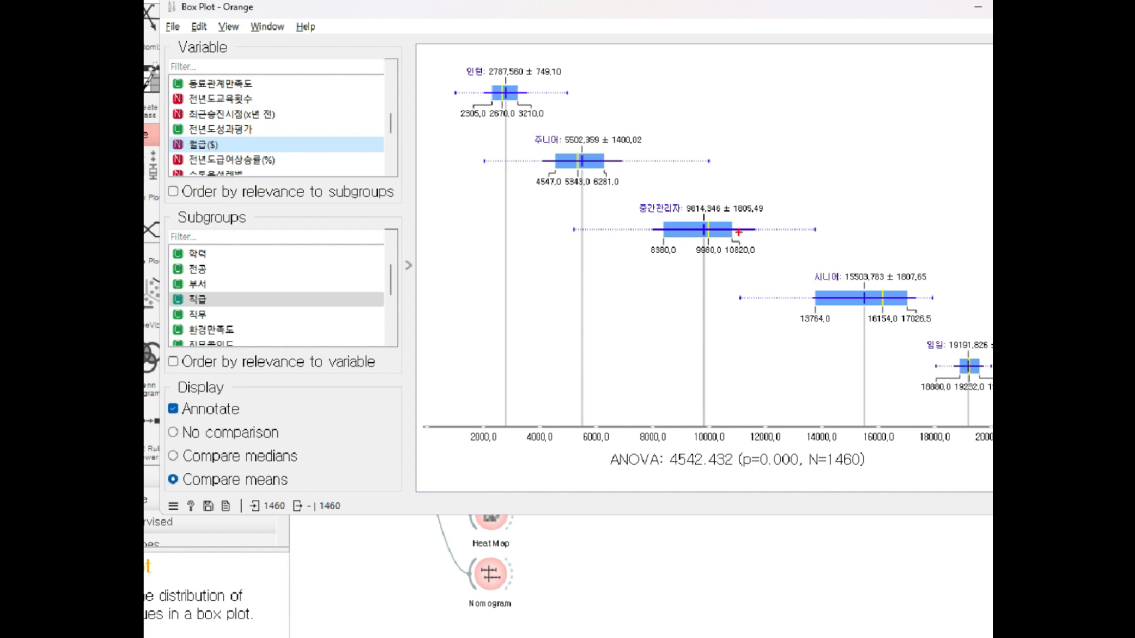
{"action": "left_click_drag", "start_coordinate": [739, 235], "coordinate": [727, 308]}
{"action": "left_click_drag", "start_coordinate": [803, 235], "coordinate": [800, 310]}
{"action": "left_click_drag", "start_coordinate": [571, 159], "coordinate": [573, 230]}
{"action": "left_click_drag", "start_coordinate": [706, 163], "coordinate": [705, 241]}
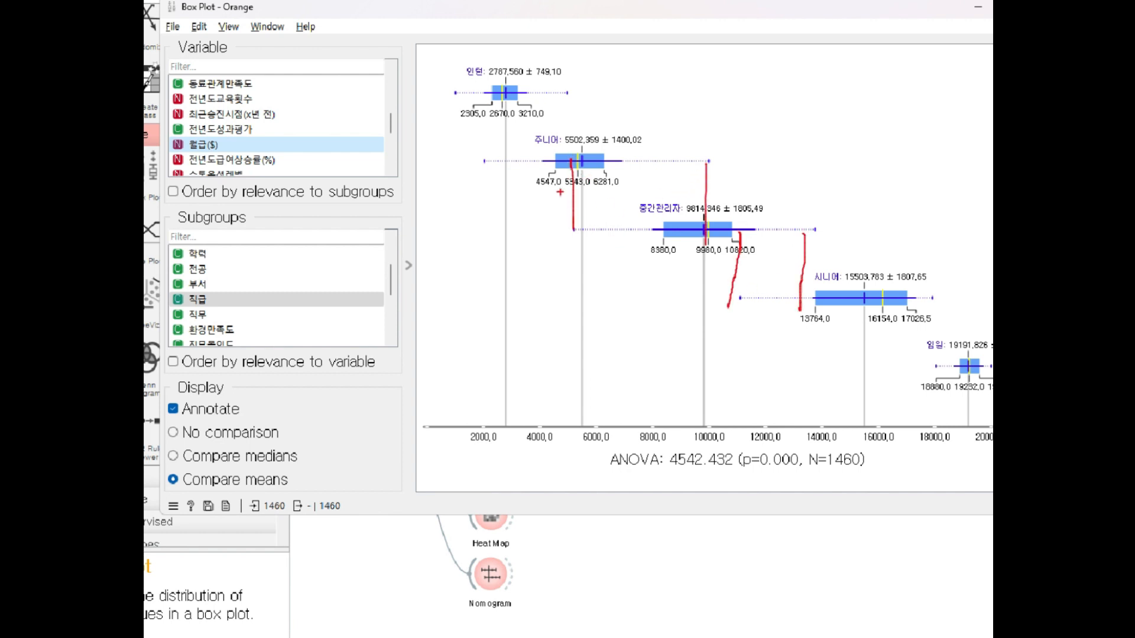
Step: Draw vertical lines marking the 인턴–주니어 overlap and the upper end of the 시니어 range, and circle the 임원 plot
{"action": "left_click_drag", "start_coordinate": [490, 89], "coordinate": [485, 164]}
{"action": "left_click_drag", "start_coordinate": [567, 93], "coordinate": [565, 163]}
{"action": "left_click_drag", "start_coordinate": [991, 377], "coordinate": [992, 334]}
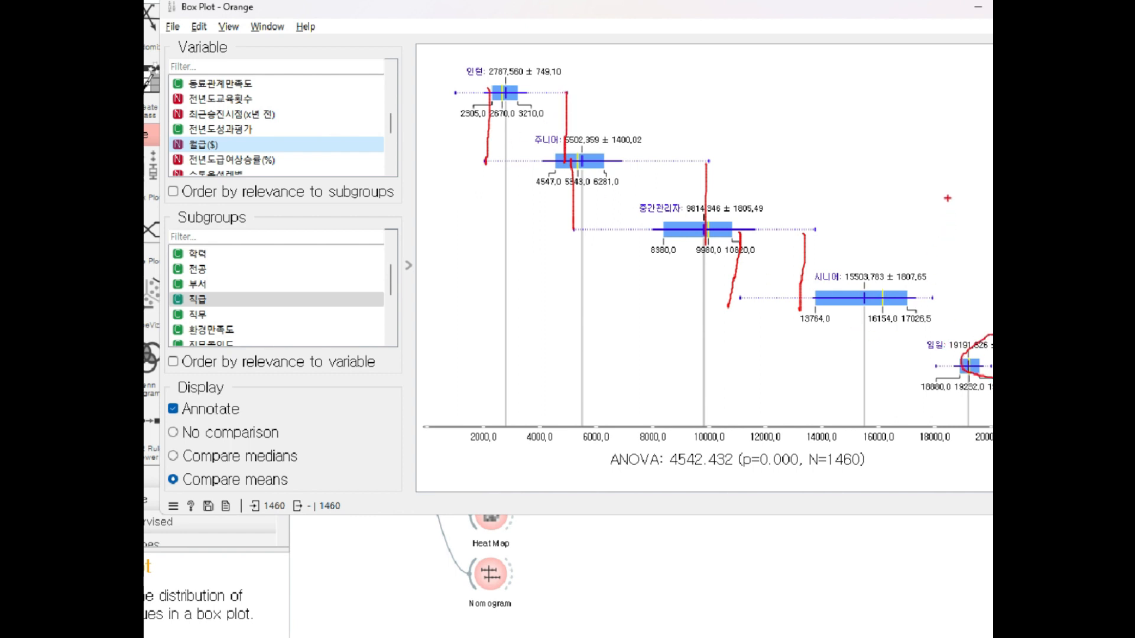
{"action": "left_click_drag", "start_coordinate": [938, 179], "coordinate": [932, 434]}
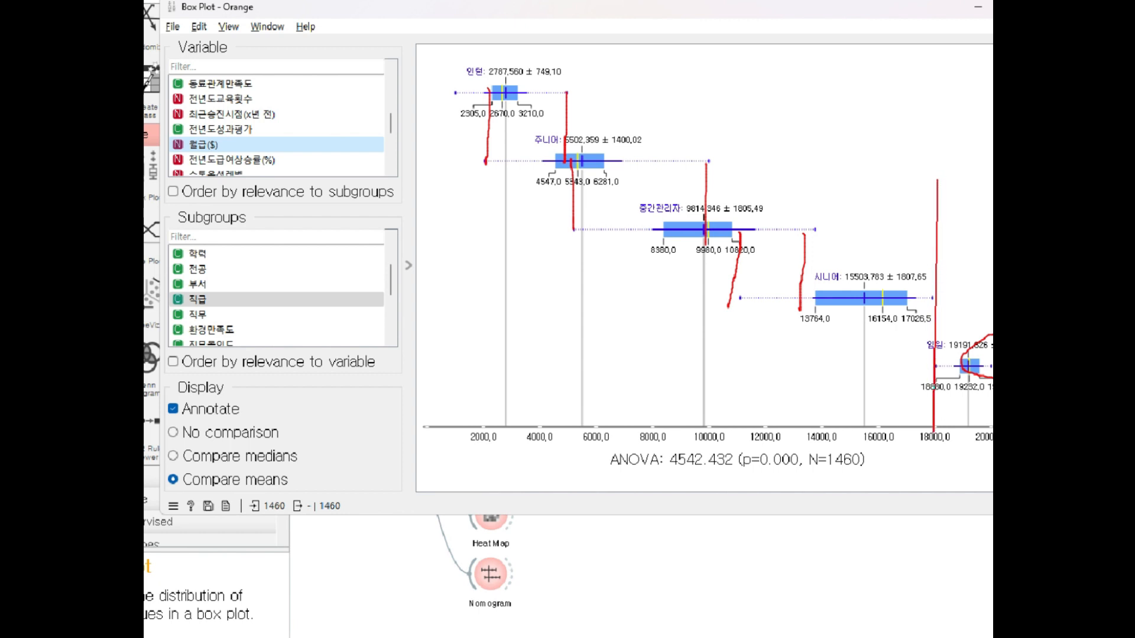
Step: Check-mark the upper ends of the 중간관리자 and 주니어 ranges, circle the window title, clear the annotations, and close the Box Plot
{"action": "left_click_drag", "start_coordinate": [821, 224], "coordinate": [834, 208]}
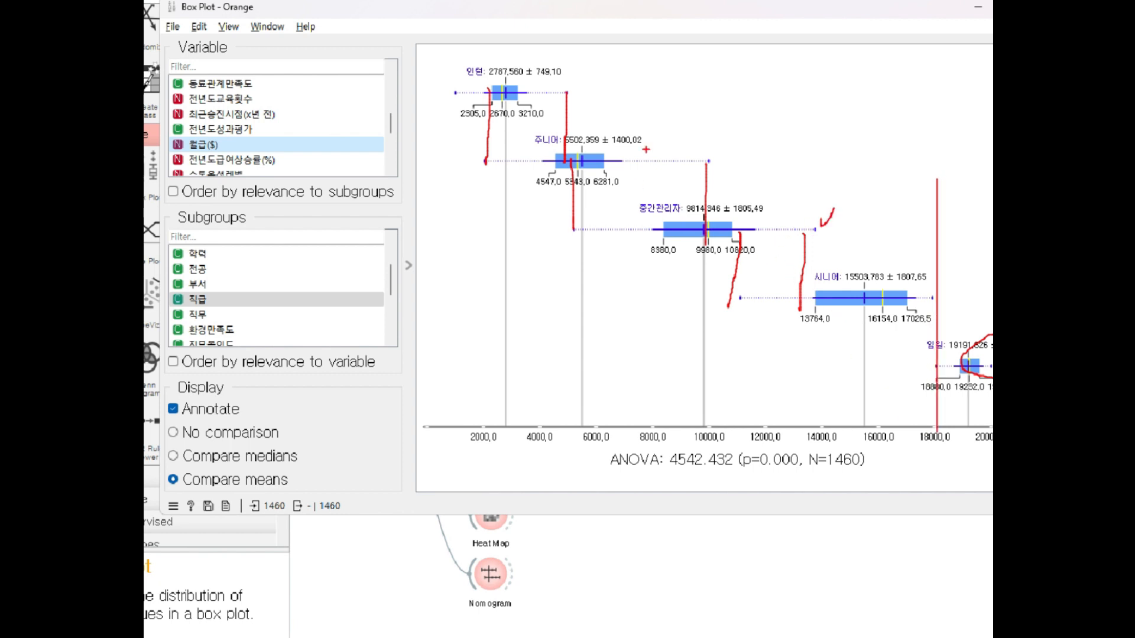
{"action": "mouse_move", "coordinate": [706, 145]}
{"action": "left_mouse_down"}
{"action": "mouse_move", "coordinate": [709, 162]}
{"action": "mouse_move", "coordinate": [721, 153]}
{"action": "left_mouse_up"}
{"action": "mouse_move", "coordinate": [233, 38]}
{"action": "left_mouse_down"}
{"action": "mouse_move", "coordinate": [195, 13]}
{"action": "mouse_move", "coordinate": [224, 46]}
{"action": "left_mouse_up"}
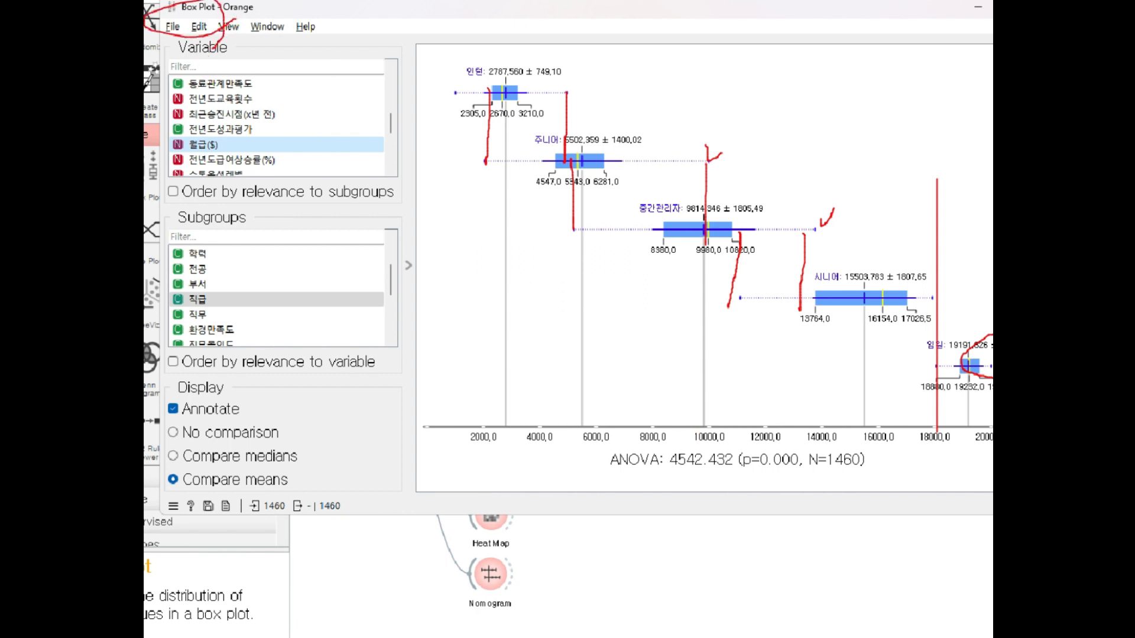
{"action": "key", "text": "Escape"}
{"action": "key", "text": "Escape"}
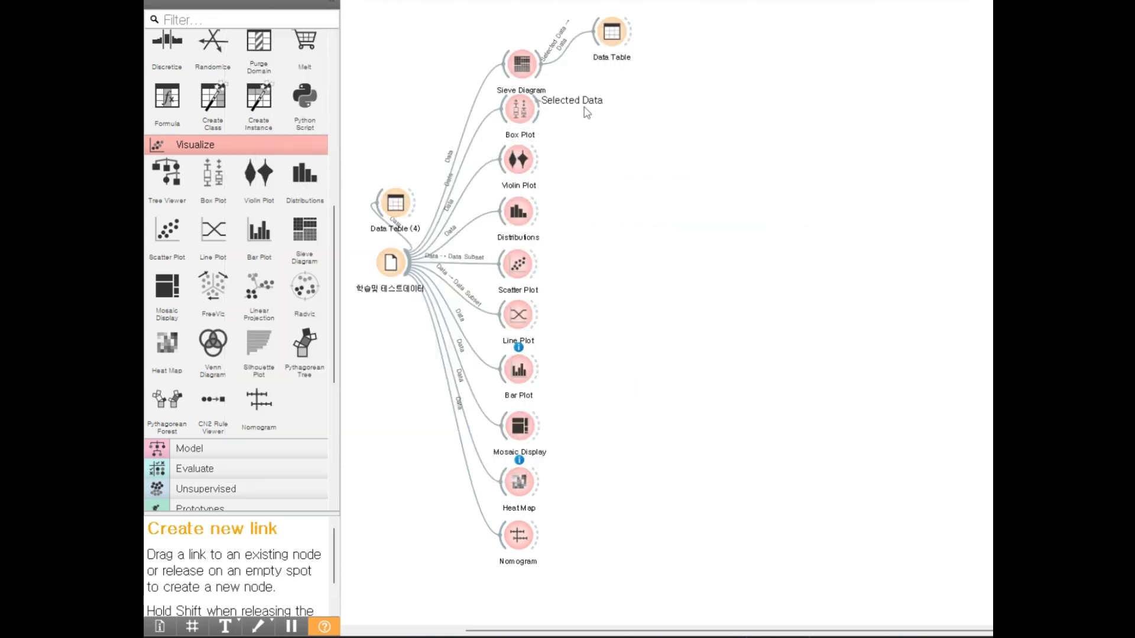
{"action": "left_click_drag", "start_coordinate": [587, 113], "coordinate": [598, 112]}
{"action": "left_click", "coordinate": [618, 141]}
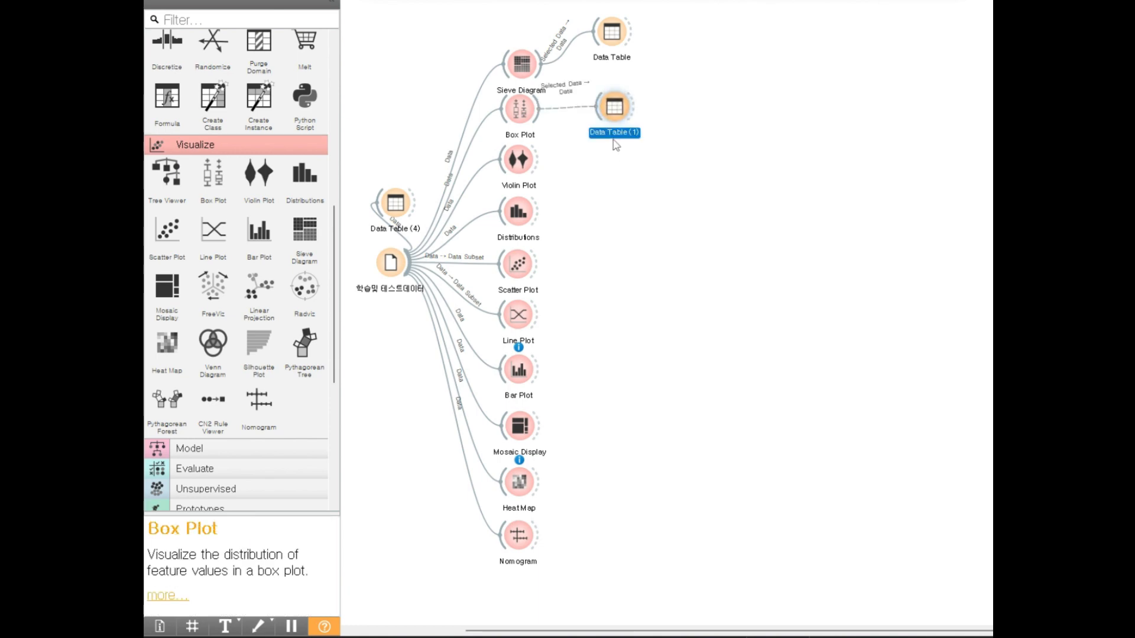
{"action": "left_click", "coordinate": [612, 102]}
{"action": "key", "text": "Delete"}
Step: Reopen the Box Plot, move its window lower, and frame the 인턴 box on a magnified view
{"action": "double_click", "coordinate": [521, 110]}
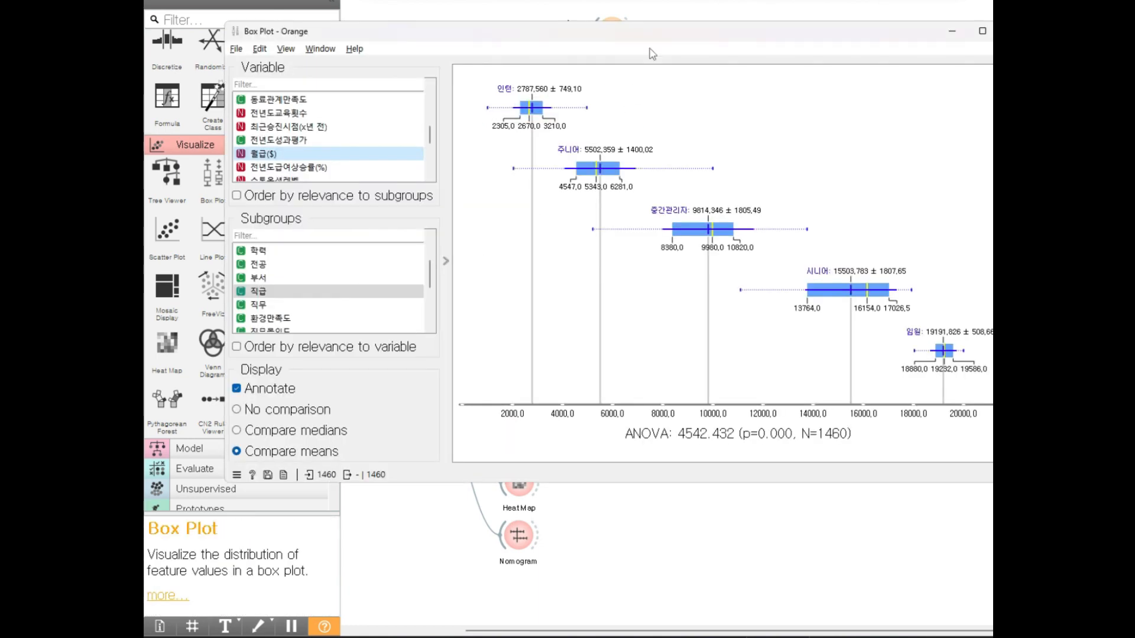
{"action": "left_click_drag", "start_coordinate": [641, 30], "coordinate": [660, 125]}
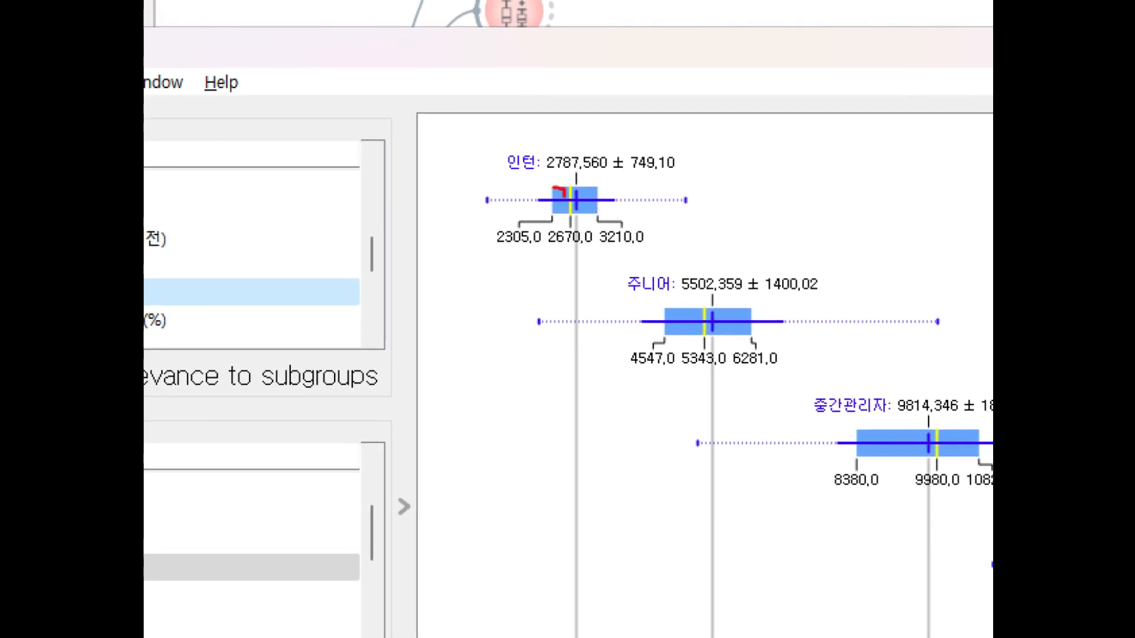
{"action": "mouse_move", "coordinate": [560, 190]}
{"action": "left_mouse_down"}
{"action": "mouse_move", "coordinate": [562, 223]}
{"action": "mouse_move", "coordinate": [550, 195]}
{"action": "mouse_move", "coordinate": [612, 225]}
{"action": "mouse_move", "coordinate": [555, 183]}
{"action": "left_mouse_up"}
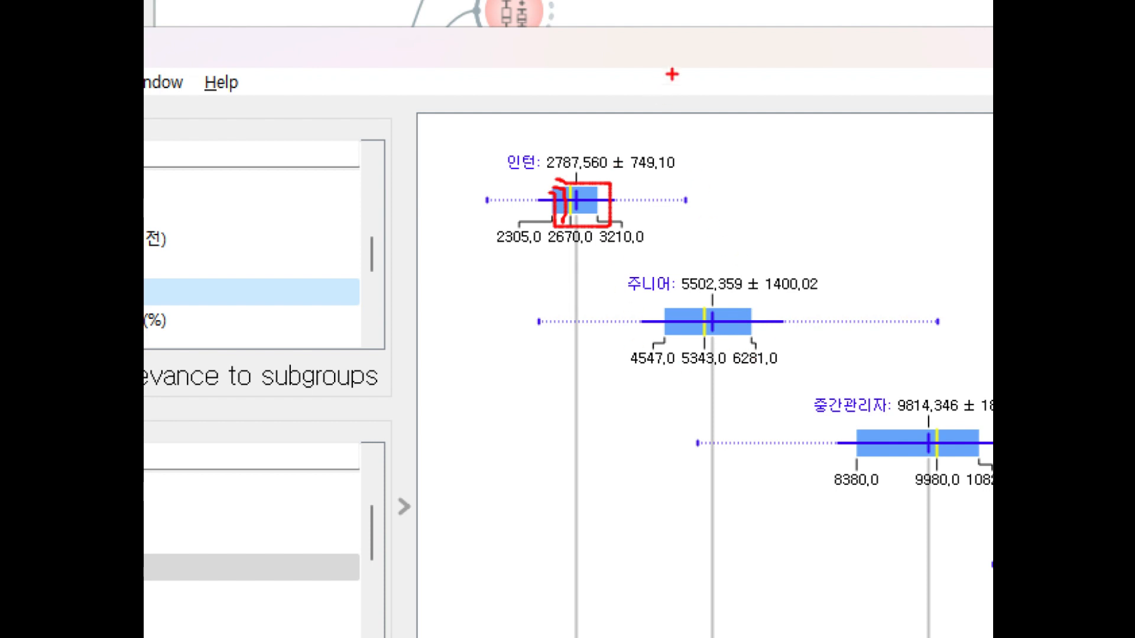
Step: Handwrite the sample values 1, 2, 2, 2, 2, 2, 100 and 150 above the magnified 인턴 box plot
{"action": "left_click_drag", "start_coordinate": [331, 48], "coordinate": [325, 92]}
{"action": "mouse_move", "coordinate": [396, 51]}
{"action": "left_mouse_down"}
{"action": "mouse_move", "coordinate": [440, 81]}
{"action": "mouse_move", "coordinate": [519, 72]}
{"action": "left_mouse_up"}
{"action": "mouse_move", "coordinate": [523, 53]}
{"action": "left_mouse_down"}
{"action": "mouse_move", "coordinate": [567, 76]}
{"action": "mouse_move", "coordinate": [686, 64]}
{"action": "left_mouse_up"}
{"action": "left_click_drag", "start_coordinate": [753, 21], "coordinate": [751, 96]}
{"action": "mouse_move", "coordinate": [777, 36]}
{"action": "left_mouse_down"}
{"action": "mouse_move", "coordinate": [777, 68]}
{"action": "mouse_move", "coordinate": [779, 38]}
{"action": "left_mouse_up"}
{"action": "mouse_move", "coordinate": [825, 39]}
{"action": "left_mouse_down"}
{"action": "mouse_move", "coordinate": [814, 54]}
{"action": "mouse_move", "coordinate": [824, 41]}
{"action": "left_mouse_up"}
{"action": "left_click_drag", "start_coordinate": [890, 26], "coordinate": [888, 65]}
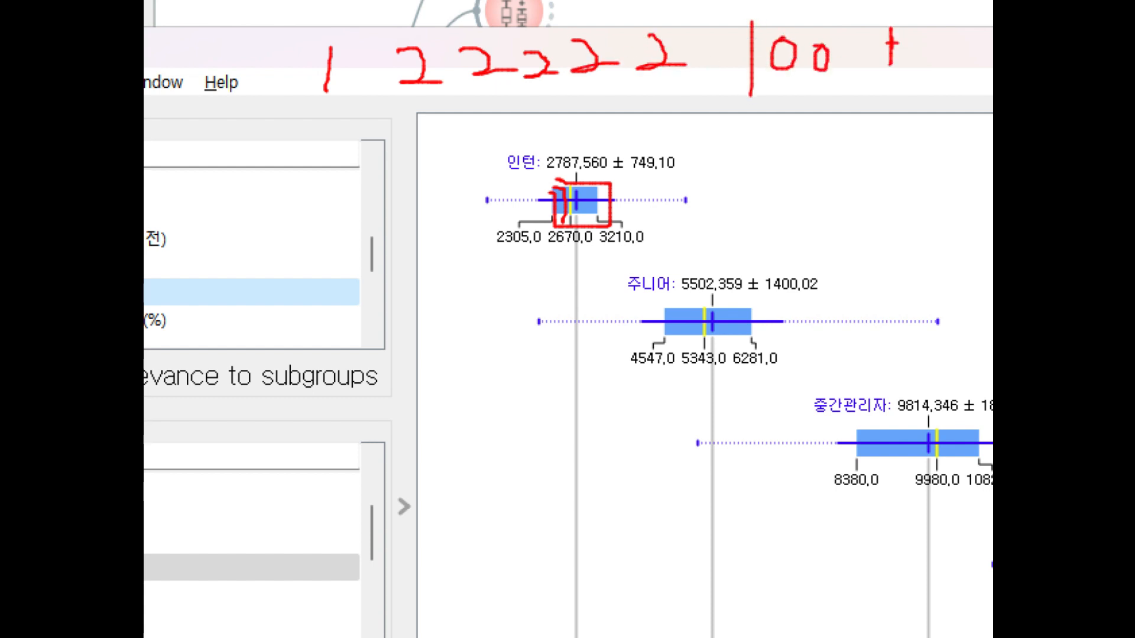
{"action": "mouse_move", "coordinate": [919, 1]}
{"action": "left_mouse_down"}
{"action": "mouse_move", "coordinate": [938, 72]}
{"action": "mouse_move", "coordinate": [905, 85]}
{"action": "left_mouse_up"}
{"action": "mouse_move", "coordinate": [919, 27]}
{"action": "left_mouse_down"}
{"action": "mouse_move", "coordinate": [953, 27]}
{"action": "mouse_move", "coordinate": [951, 52]}
{"action": "mouse_move", "coordinate": [959, 29]}
{"action": "left_mouse_up"}
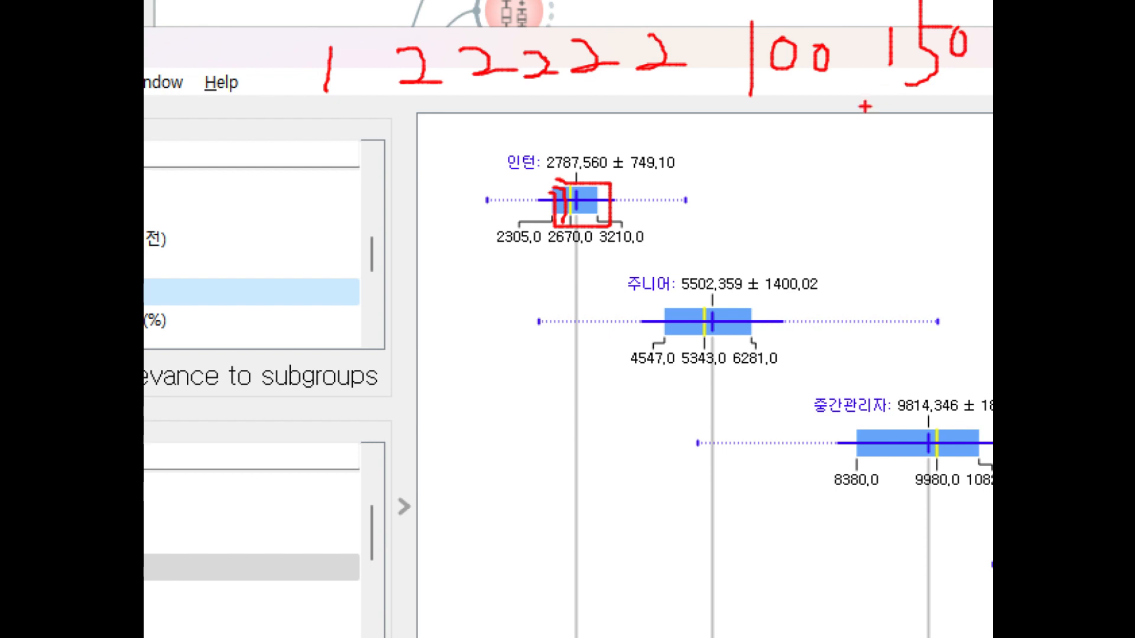
Step: Frame the handwritten values from the first 2 through 100, hatch the frame, and circle the 2s and 100 separately
{"action": "mouse_move", "coordinate": [831, 12]}
{"action": "left_mouse_down"}
{"action": "mouse_move", "coordinate": [384, 1]}
{"action": "mouse_move", "coordinate": [371, 127]}
{"action": "mouse_move", "coordinate": [689, 125]}
{"action": "mouse_move", "coordinate": [855, 106]}
{"action": "mouse_move", "coordinate": [854, 1]}
{"action": "mouse_move", "coordinate": [309, 7]}
{"action": "mouse_move", "coordinate": [334, 1]}
{"action": "left_mouse_up"}
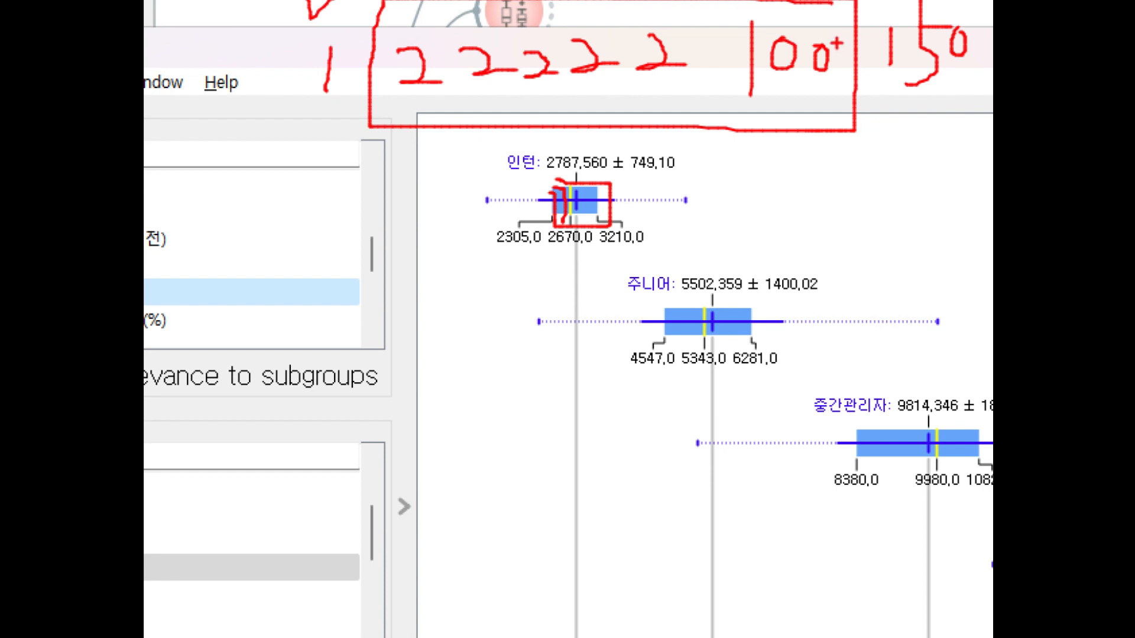
{"action": "mouse_move", "coordinate": [855, 96]}
{"action": "left_mouse_down"}
{"action": "mouse_move", "coordinate": [810, 137]}
{"action": "mouse_move", "coordinate": [722, 121]}
{"action": "left_mouse_up"}
{"action": "left_click_drag", "start_coordinate": [746, 63], "coordinate": [701, 100]}
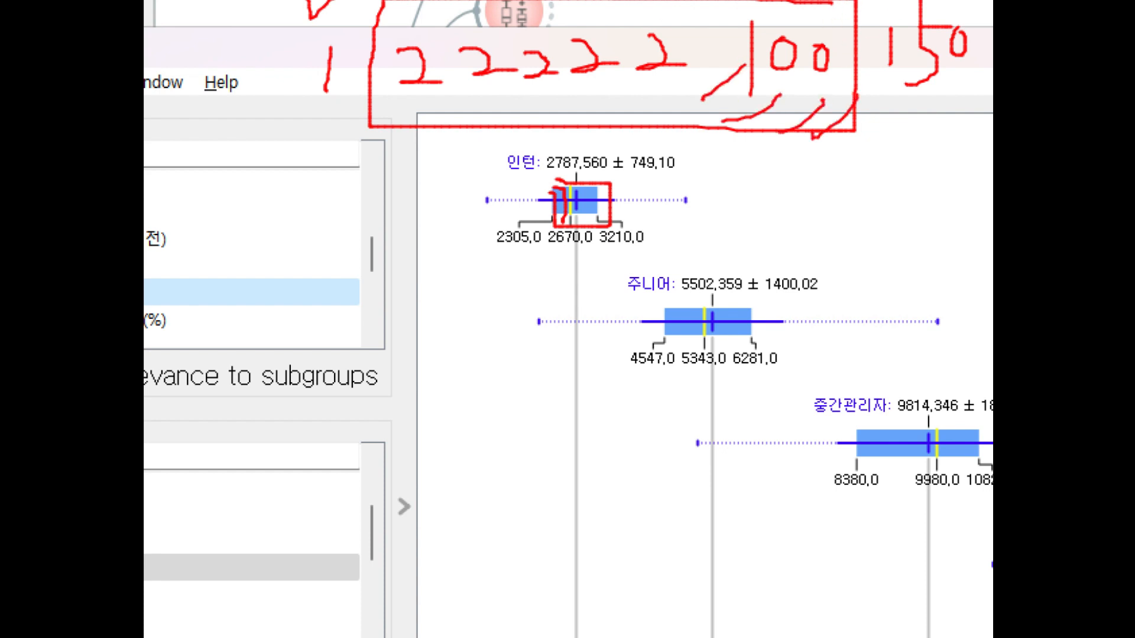
{"action": "left_click_drag", "start_coordinate": [742, 1], "coordinate": [706, 37]}
{"action": "left_click_drag", "start_coordinate": [668, 1], "coordinate": [622, 21]}
{"action": "left_click_drag", "start_coordinate": [622, 1], "coordinate": [574, 20]}
{"action": "mouse_move", "coordinate": [663, 104]}
{"action": "left_mouse_down"}
{"action": "mouse_move", "coordinate": [351, 36]}
{"action": "mouse_move", "coordinate": [700, 88]}
{"action": "mouse_move", "coordinate": [836, 88]}
{"action": "left_mouse_up"}
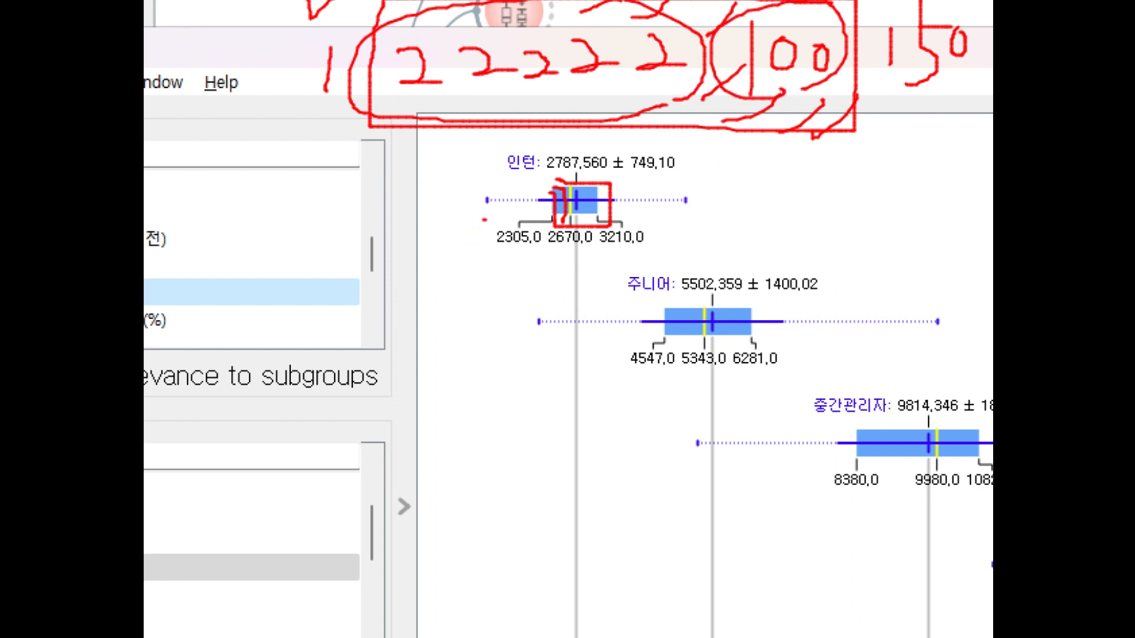
Step: Frame the whole 인턴 range, circle its box and quartile ends, sketch a distribution curve over it, and clear all annotations
{"action": "mouse_move", "coordinate": [485, 219]}
{"action": "left_mouse_down"}
{"action": "mouse_move", "coordinate": [697, 146]}
{"action": "mouse_move", "coordinate": [448, 232]}
{"action": "left_mouse_up"}
{"action": "mouse_move", "coordinate": [615, 197]}
{"action": "left_mouse_down"}
{"action": "mouse_move", "coordinate": [567, 174]}
{"action": "mouse_move", "coordinate": [608, 195]}
{"action": "left_mouse_up"}
{"action": "mouse_move", "coordinate": [546, 223]}
{"action": "left_mouse_down"}
{"action": "mouse_move", "coordinate": [598, 232]}
{"action": "mouse_move", "coordinate": [588, 225]}
{"action": "left_mouse_up"}
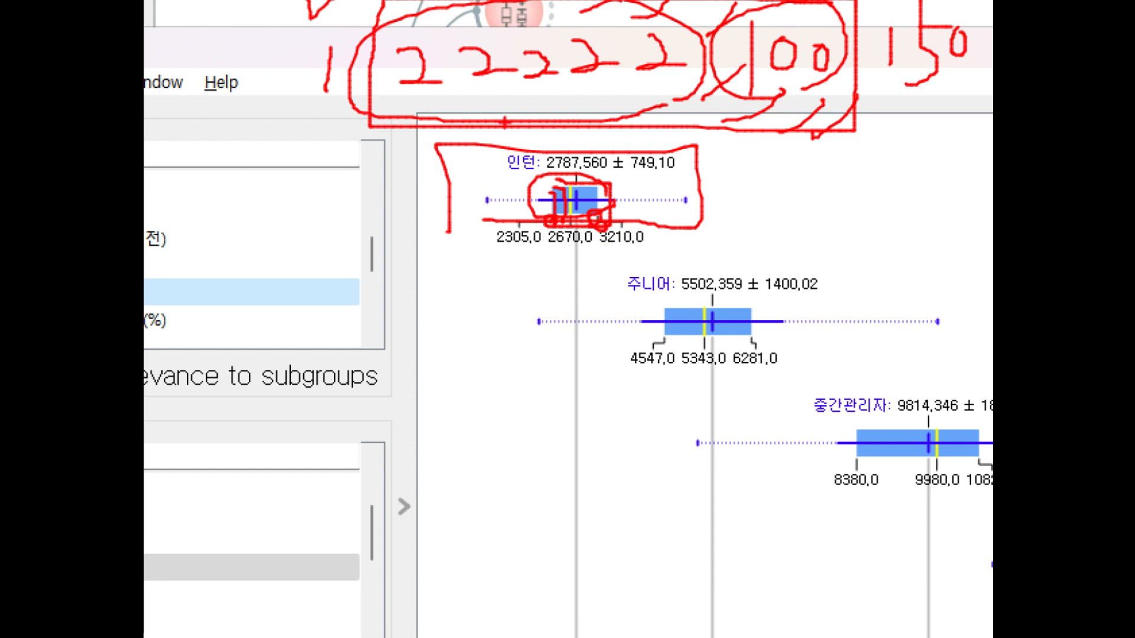
{"action": "mouse_move", "coordinate": [614, 97]}
{"action": "left_mouse_down"}
{"action": "mouse_move", "coordinate": [437, 6]}
{"action": "mouse_move", "coordinate": [694, 35]}
{"action": "left_mouse_up"}
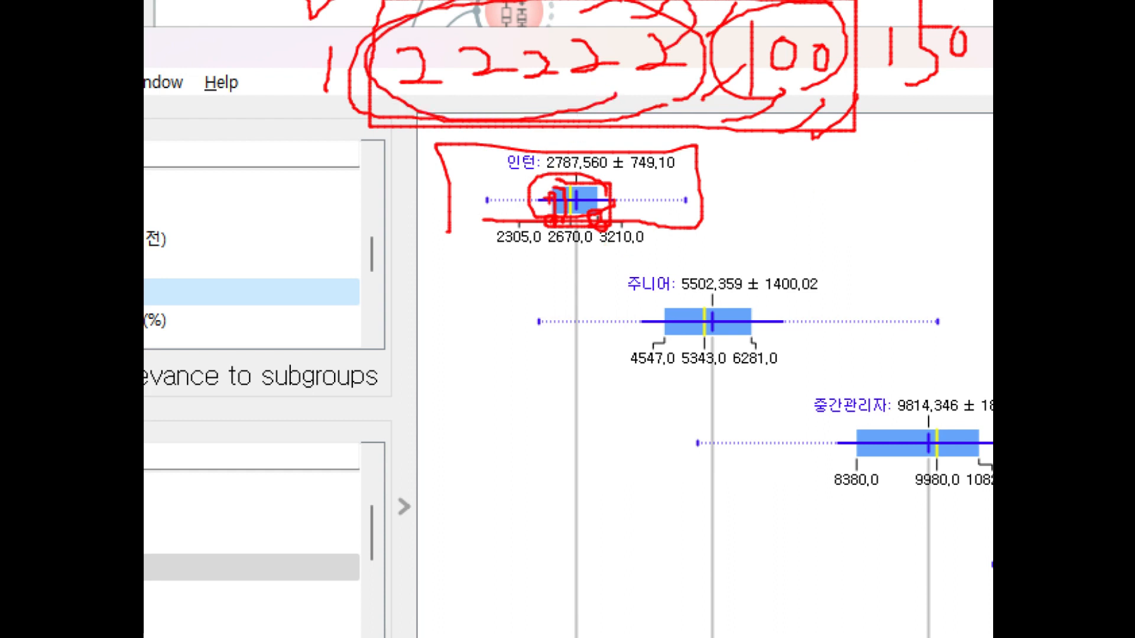
{"action": "mouse_move", "coordinate": [558, 192]}
{"action": "left_mouse_down"}
{"action": "mouse_move", "coordinate": [572, 127]}
{"action": "mouse_move", "coordinate": [612, 290]}
{"action": "mouse_move", "coordinate": [606, 319]}
{"action": "left_mouse_up"}
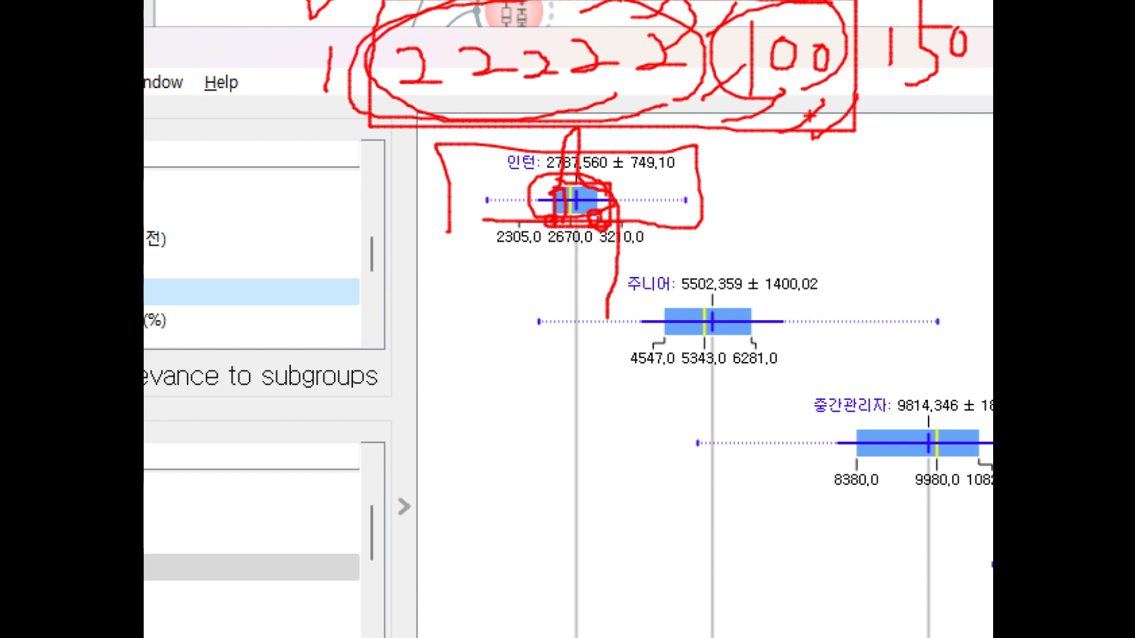
{"action": "key", "text": "Escape"}
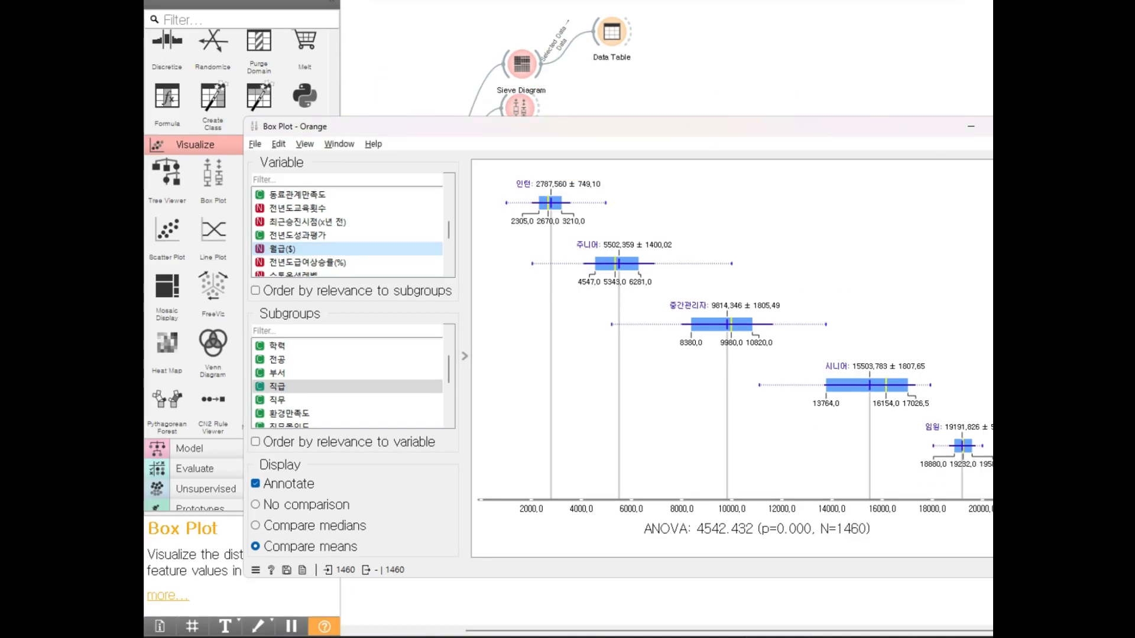
Step: Narrow the Box Plot window and move it aside to uncover the Violin Plot widget
{"action": "left_click_drag", "start_coordinate": [1048, 177], "coordinate": [833, 174]}
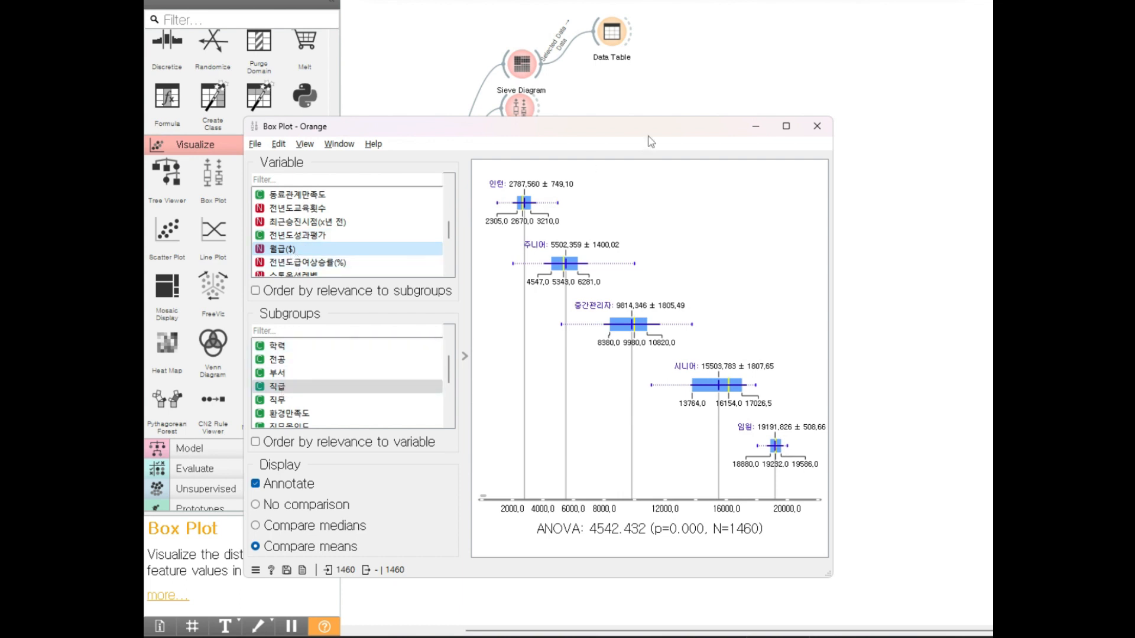
{"action": "left_click_drag", "start_coordinate": [648, 136], "coordinate": [440, 121]}
{"action": "left_click_drag", "start_coordinate": [520, 128], "coordinate": [519, 176]}
Step: Open the Violin Plot beside the Box Plot and display 월급($) with 직급 as the subgroups
{"action": "double_click", "coordinate": [520, 158]}
{"action": "left_click_drag", "start_coordinate": [496, 69], "coordinate": [682, 68]}
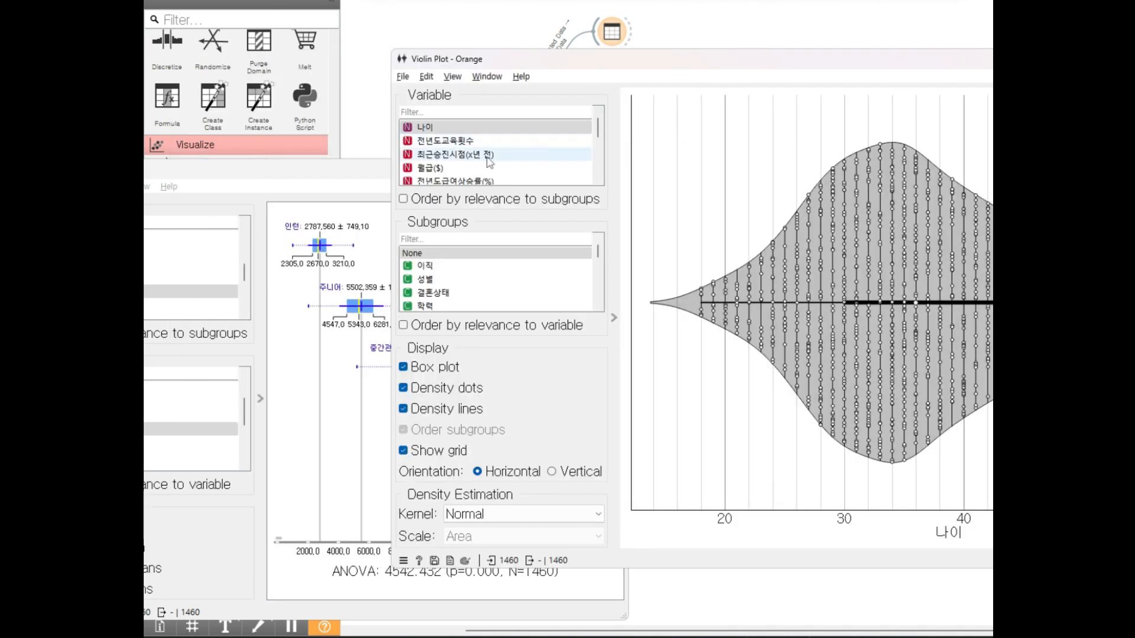
{"action": "left_click", "coordinate": [441, 168]}
{"action": "scroll", "coordinate": [442, 289], "scroll_direction": "down", "scroll_amount": 1}
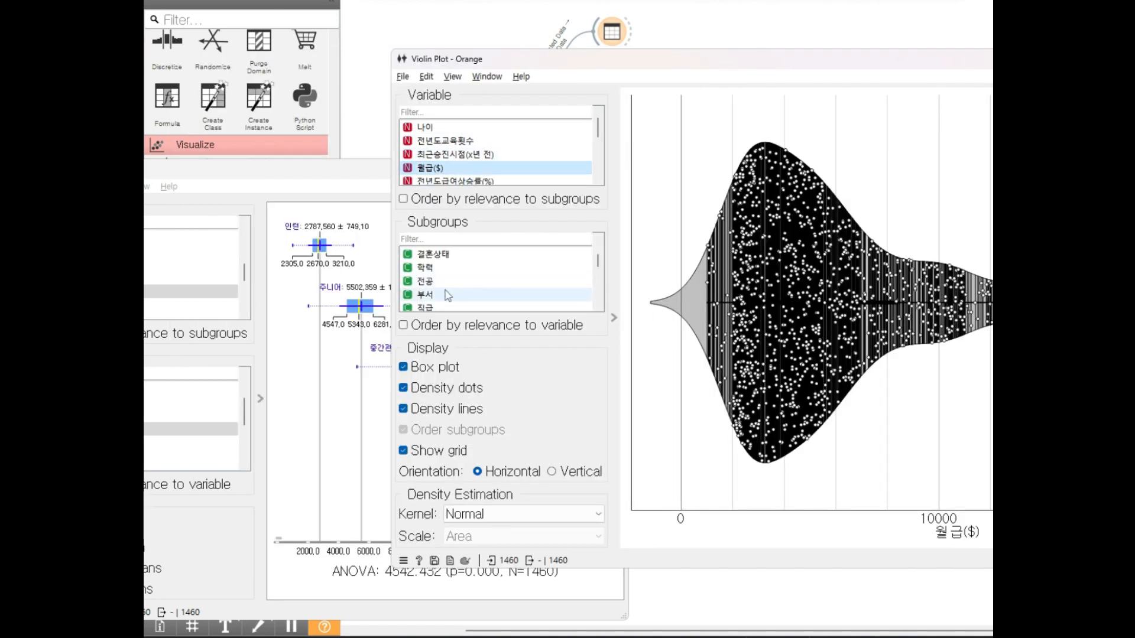
{"action": "left_click", "coordinate": [426, 307]}
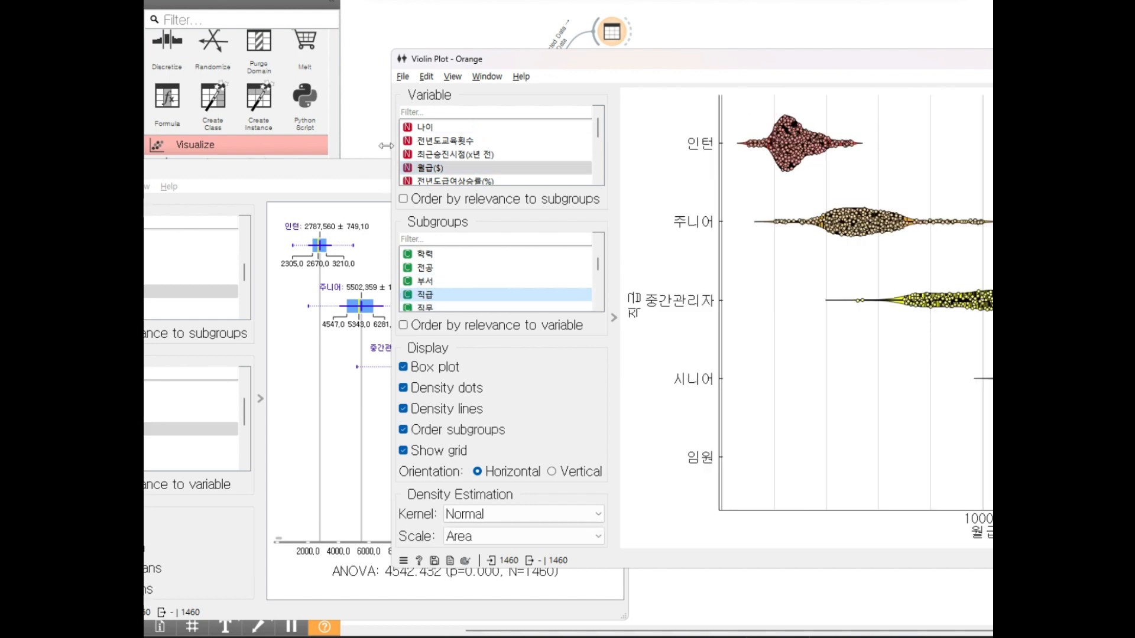
Step: Reposition and narrow the Violin Plot window so all five 직급 distributions are in view over the Box Plot
{"action": "left_click_drag", "start_coordinate": [391, 145], "coordinate": [686, 157]}
{"action": "left_click_drag", "start_coordinate": [1001, 57], "coordinate": [889, 144]}
{"action": "left_click_drag", "start_coordinate": [578, 138], "coordinate": [625, 223]}
{"action": "left_click_drag", "start_coordinate": [762, 239], "coordinate": [687, 182]}
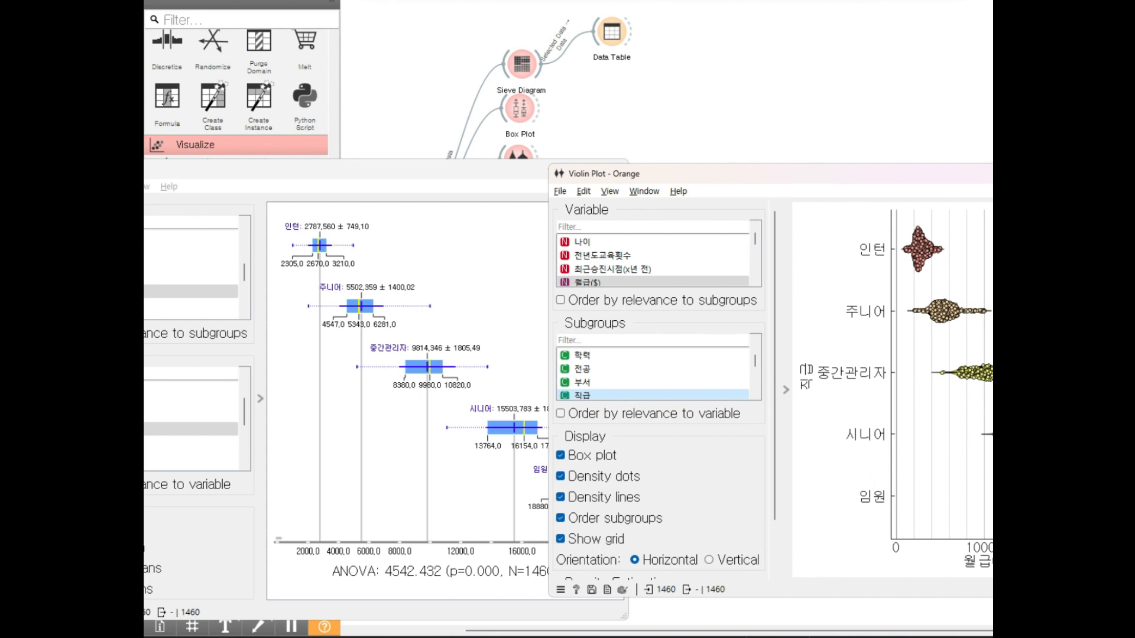
{"action": "left_click_drag", "start_coordinate": [544, 233], "coordinate": [259, 232]}
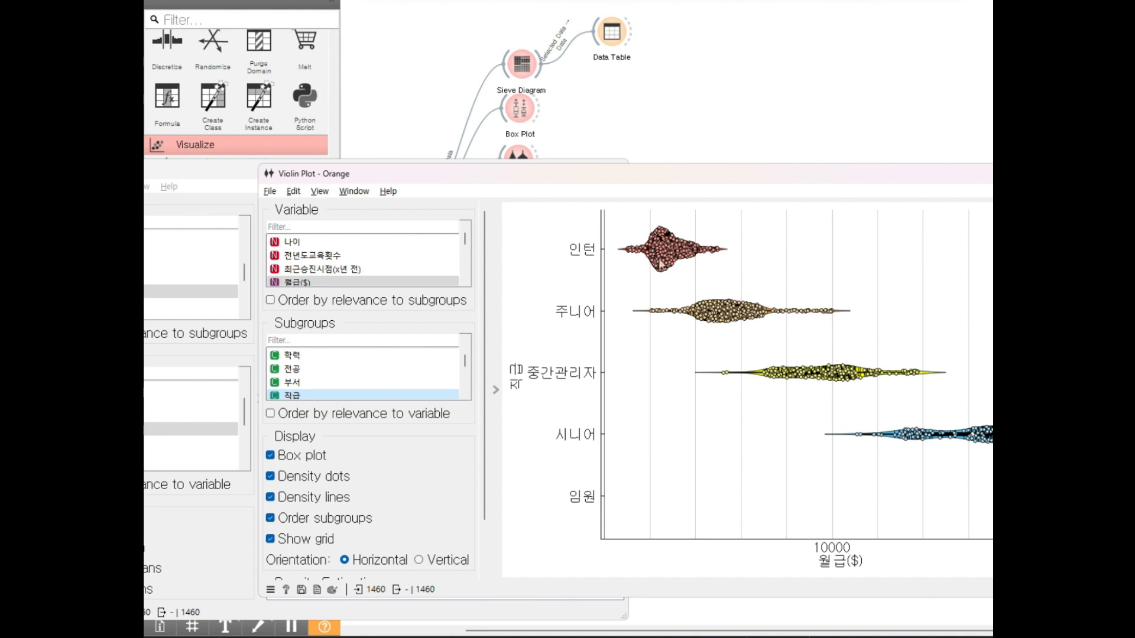
{"action": "left_click", "coordinate": [717, 330]}
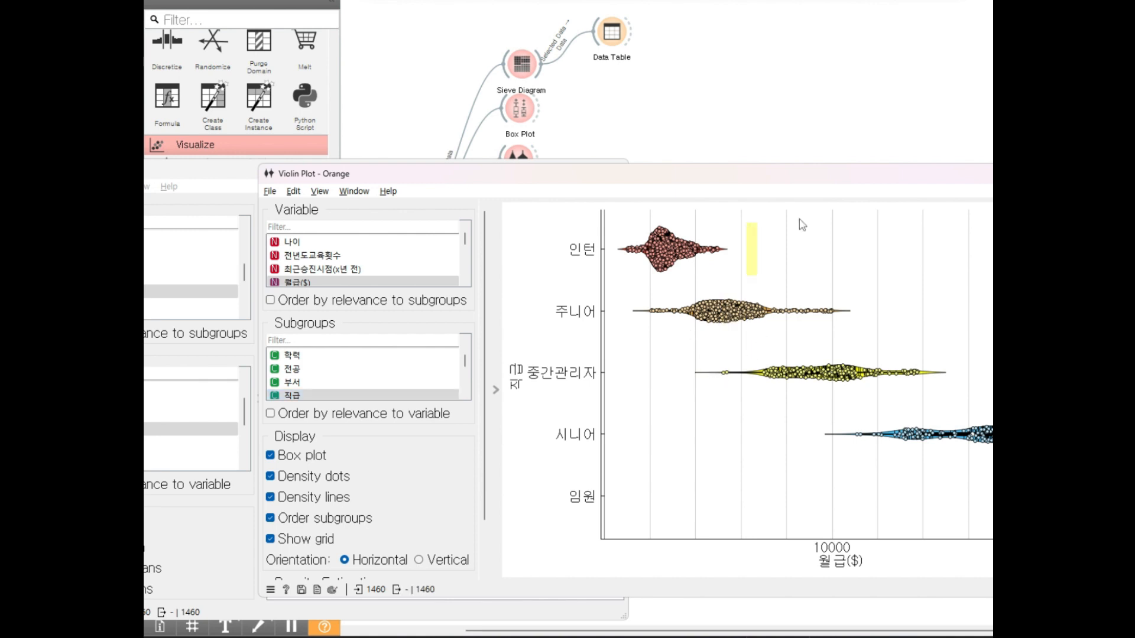
{"action": "left_click_drag", "start_coordinate": [846, 170], "coordinate": [651, 119]}
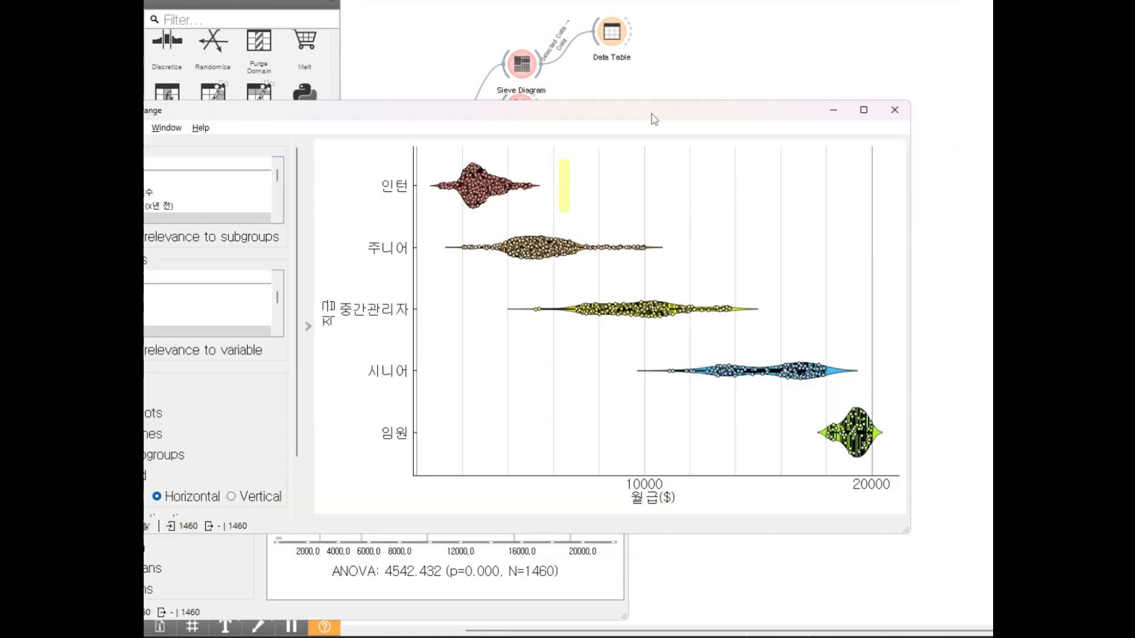
{"action": "left_click_drag", "start_coordinate": [913, 204], "coordinate": [580, 201]}
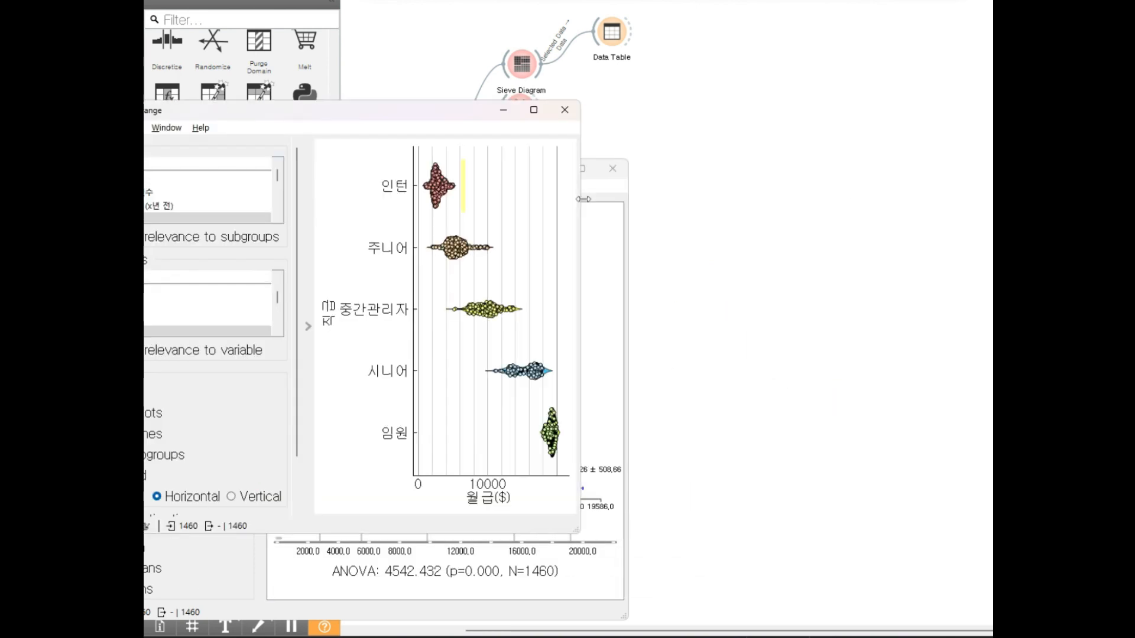
Step: Rearrange the Violin Plot and Box Plot windows lower on the screen to uncover the workflow's upper widgets
{"action": "left_click", "coordinate": [605, 204]}
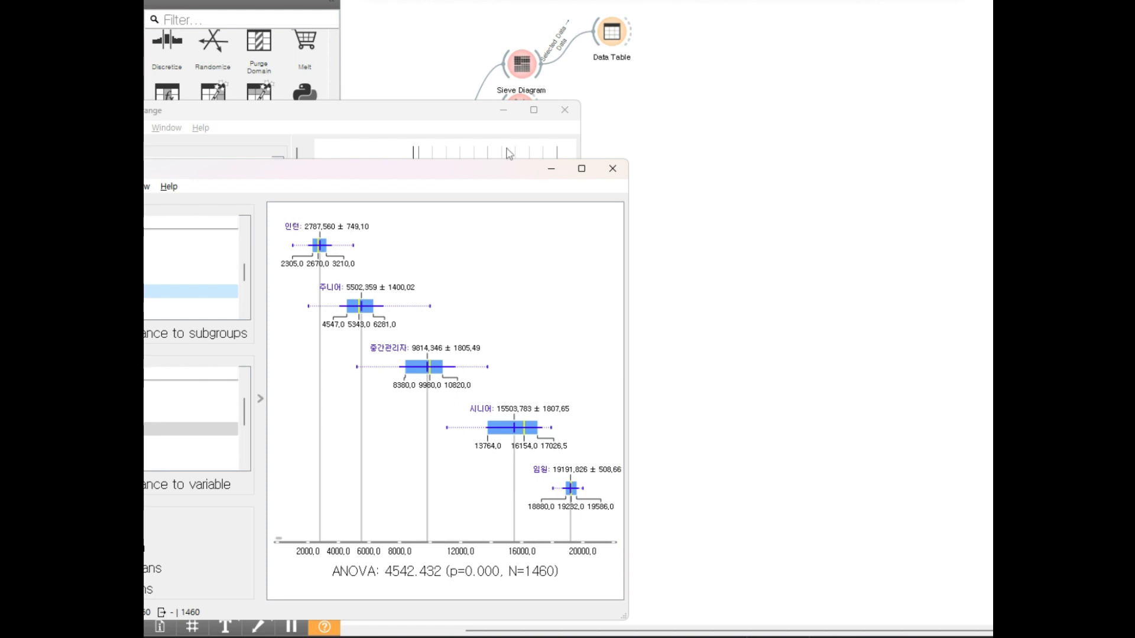
{"action": "left_click", "coordinate": [494, 113]}
{"action": "left_click_drag", "start_coordinate": [450, 115], "coordinate": [371, 244]}
{"action": "left_click_drag", "start_coordinate": [507, 168], "coordinate": [705, 396]}
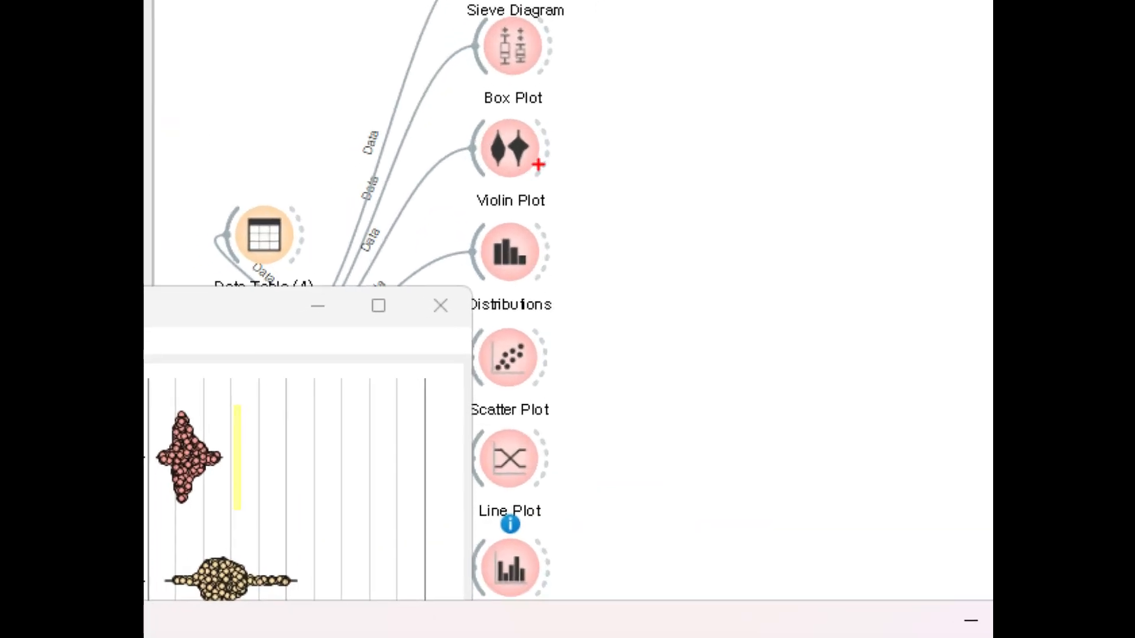
Step: Attach one Data Table to the Box Plot output and another to the Violin Plot output to receive their selected data
{"action": "mouse_move", "coordinate": [543, 167]}
{"action": "left_mouse_down"}
{"action": "mouse_move", "coordinate": [507, 108]}
{"action": "mouse_move", "coordinate": [560, 165]}
{"action": "left_mouse_up"}
{"action": "left_click_drag", "start_coordinate": [564, 88], "coordinate": [495, 2]}
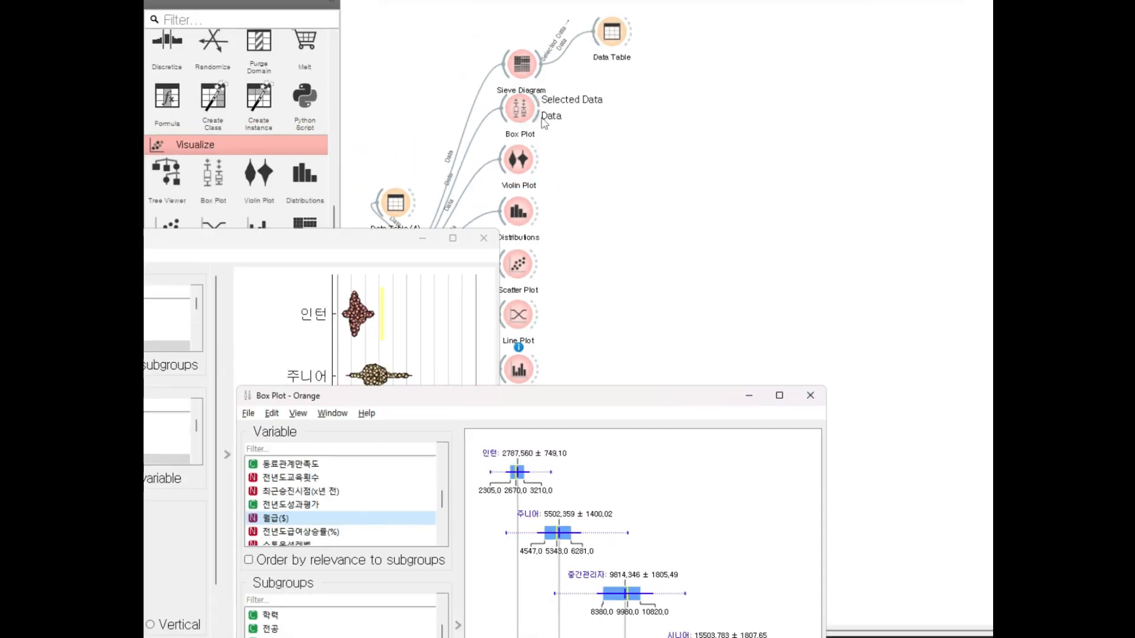
{"action": "left_click_drag", "start_coordinate": [537, 112], "coordinate": [591, 121]}
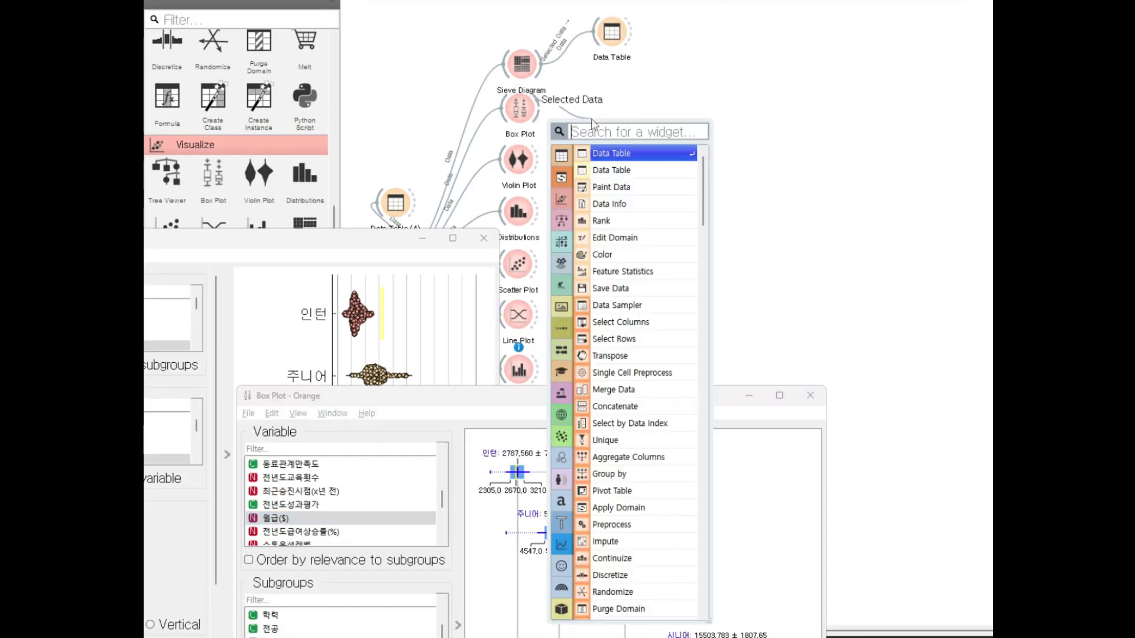
{"action": "left_click", "coordinate": [581, 150]}
{"action": "left_click_drag", "start_coordinate": [536, 160], "coordinate": [593, 172]}
{"action": "left_click", "coordinate": [606, 171]}
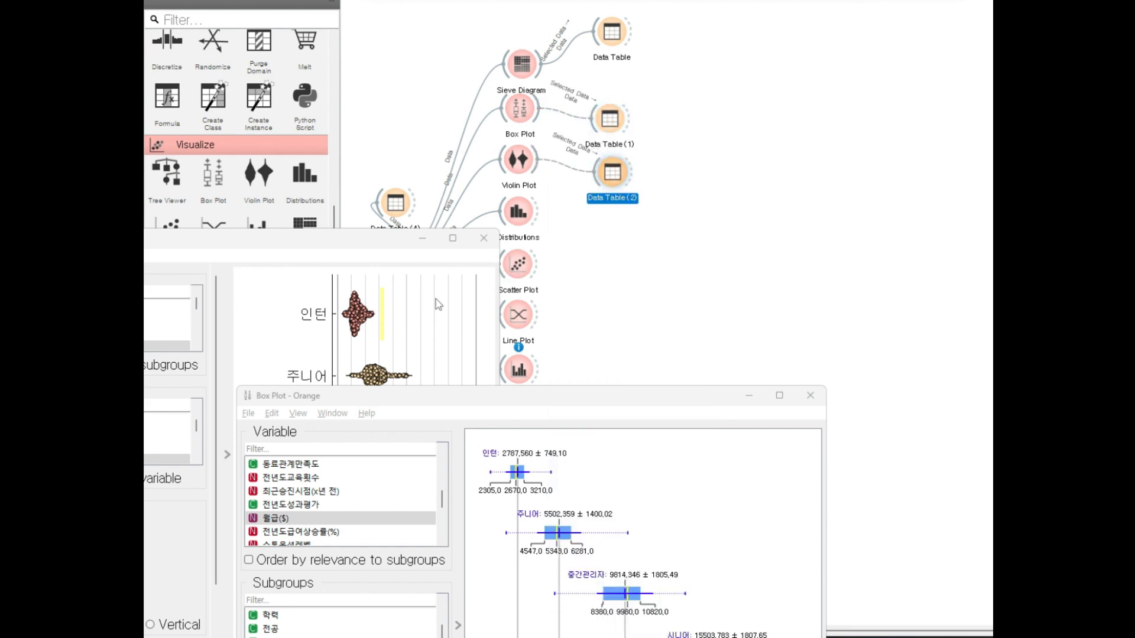
Step: Select a 월급($) range across the 인턴 group in the Violin Plot and open Data Table (2) beside the plot
{"action": "left_click_drag", "start_coordinate": [428, 303], "coordinate": [341, 335]}
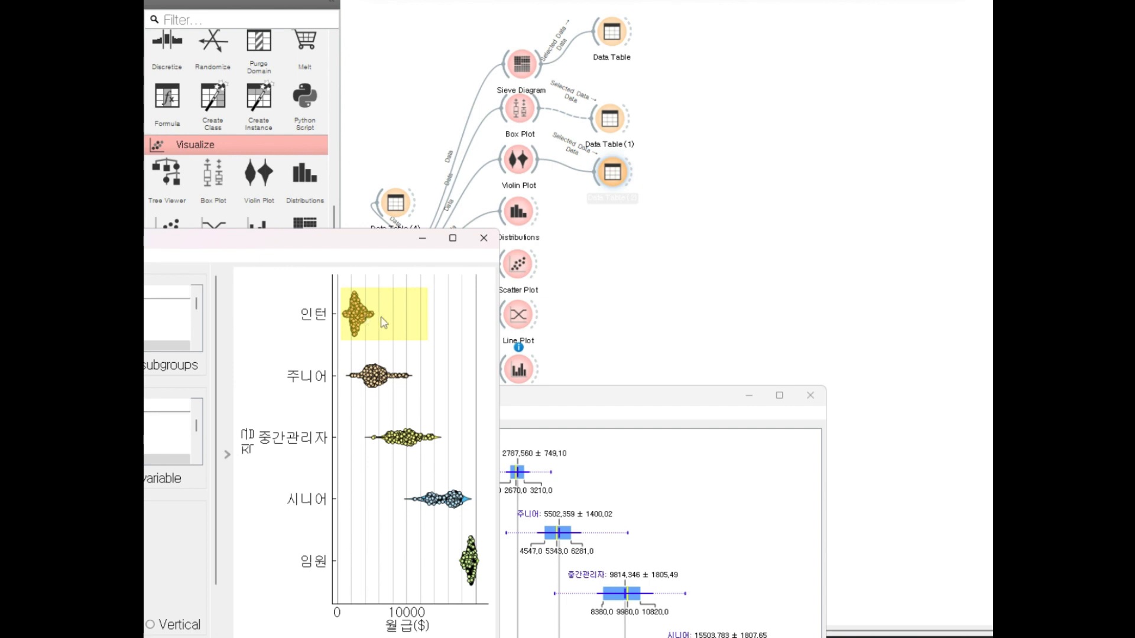
{"action": "double_click", "coordinate": [619, 175]}
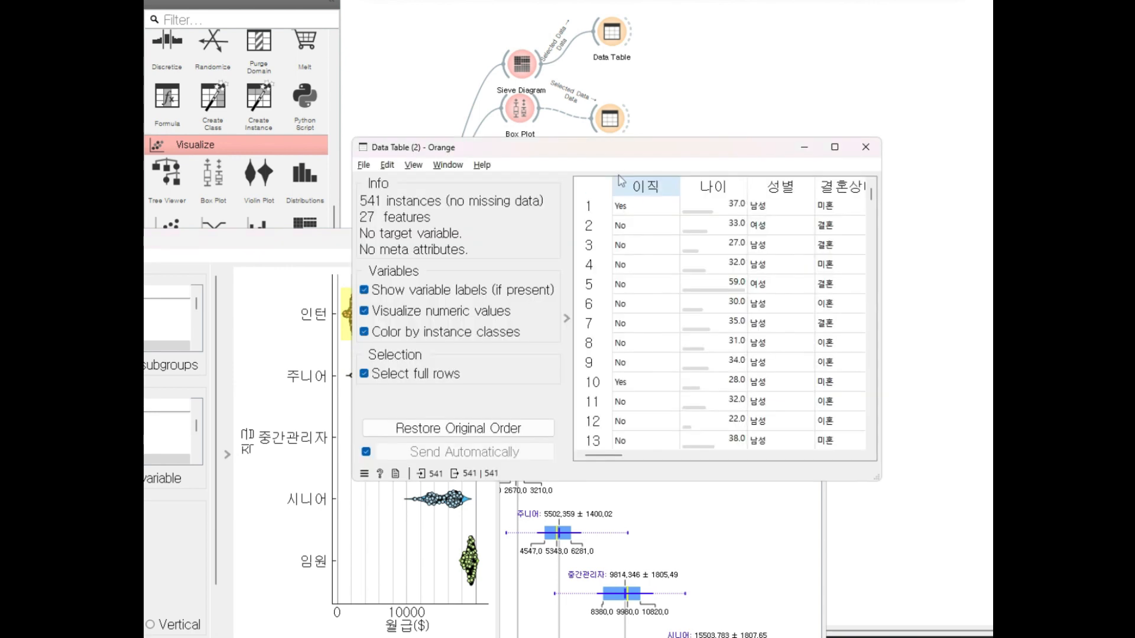
{"action": "left_click_drag", "start_coordinate": [589, 151], "coordinate": [725, 93]}
Step: Try other Violin Plot selections in 인턴 and 중간관리자, finishing with a range at the high-salary end of 중간관리자
{"action": "left_click_drag", "start_coordinate": [442, 313], "coordinate": [375, 396]}
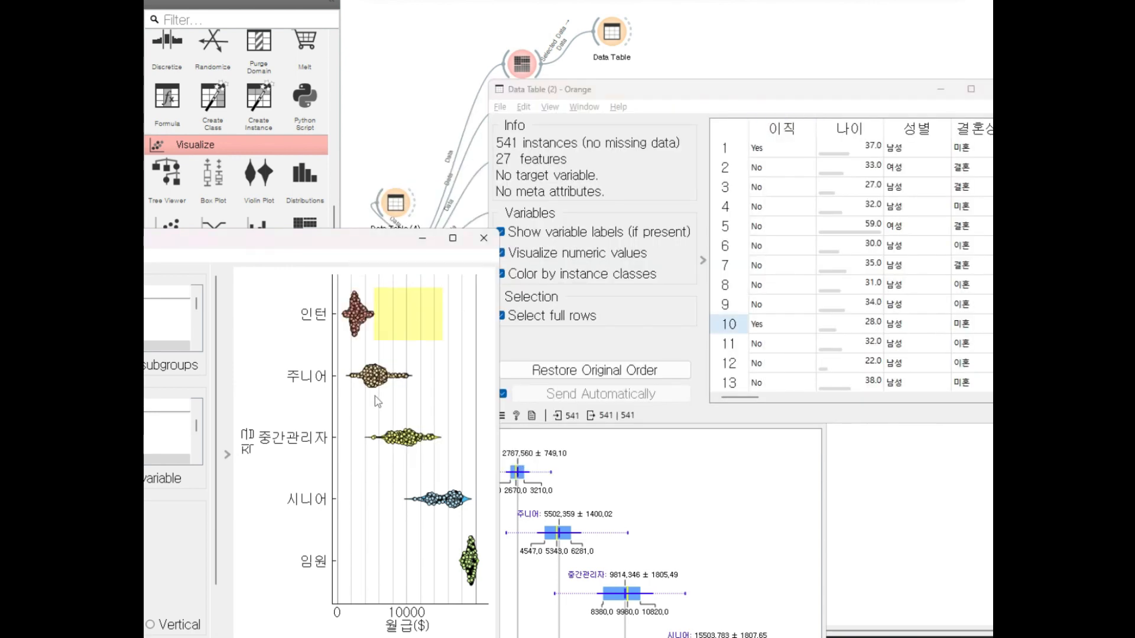
{"action": "left_click_drag", "start_coordinate": [376, 356], "coordinate": [405, 455]}
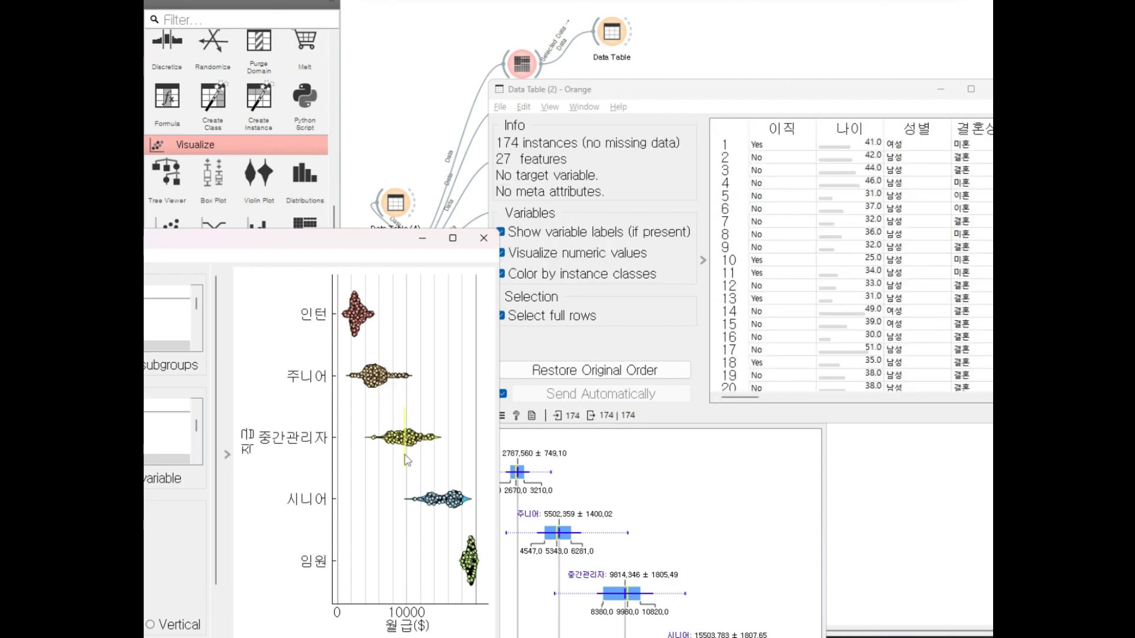
{"action": "left_click_drag", "start_coordinate": [422, 407], "coordinate": [434, 466]}
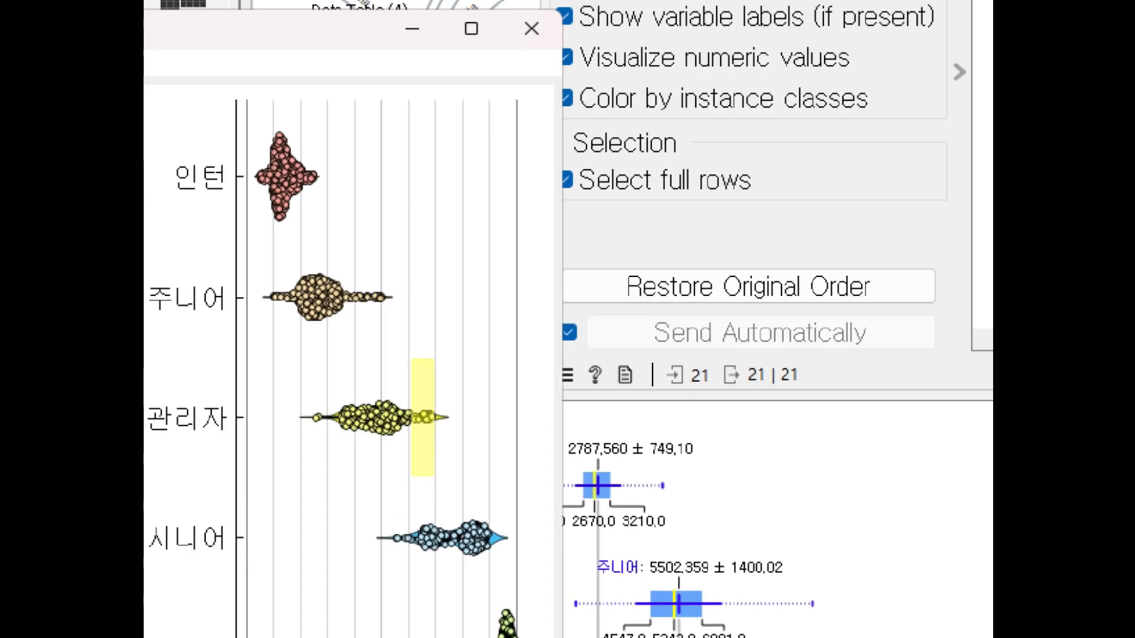
{"action": "left_click_drag", "start_coordinate": [356, 484], "coordinate": [452, 471]}
{"action": "mouse_move", "coordinate": [472, 339]}
{"action": "left_mouse_down"}
{"action": "mouse_move", "coordinate": [790, 167]}
{"action": "mouse_move", "coordinate": [775, 164]}
{"action": "mouse_move", "coordinate": [757, 238]}
{"action": "left_mouse_up"}
Step: Lower the Data Table (2) window and mark in red the Violin Plot, its Selected Data link and the Data Table (2) widget
{"action": "left_click_drag", "start_coordinate": [613, 89], "coordinate": [637, 254]}
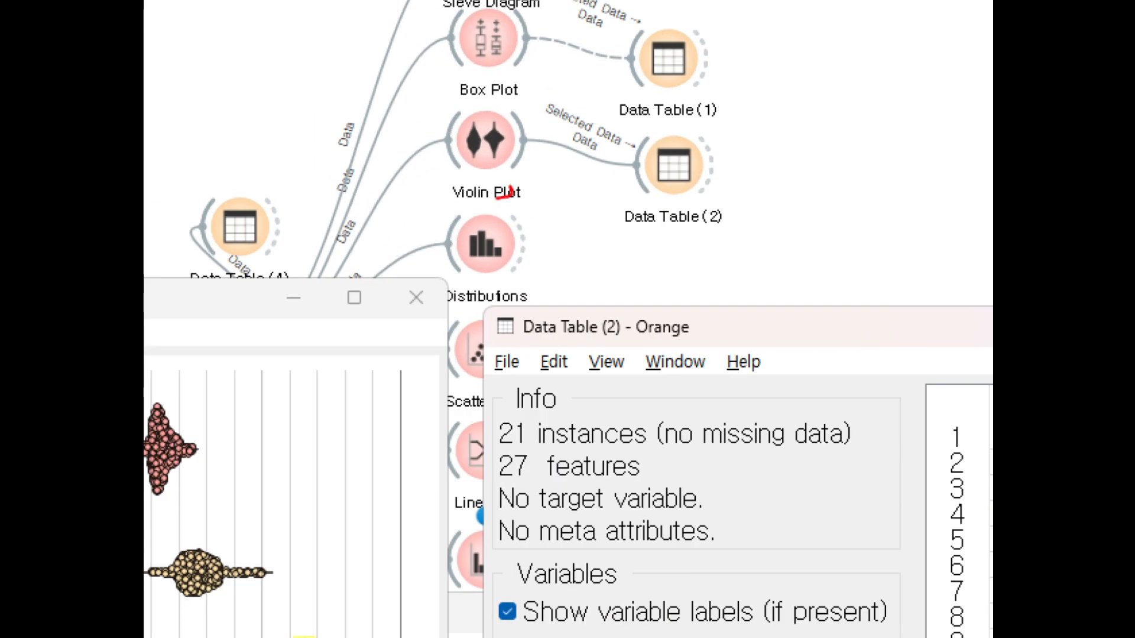
{"action": "mouse_move", "coordinate": [528, 185]}
{"action": "left_mouse_down"}
{"action": "mouse_move", "coordinate": [537, 137]}
{"action": "mouse_move", "coordinate": [533, 193]}
{"action": "left_mouse_up"}
{"action": "mouse_move", "coordinate": [527, 141]}
{"action": "left_mouse_down"}
{"action": "mouse_move", "coordinate": [648, 184]}
{"action": "mouse_move", "coordinate": [631, 203]}
{"action": "left_mouse_up"}
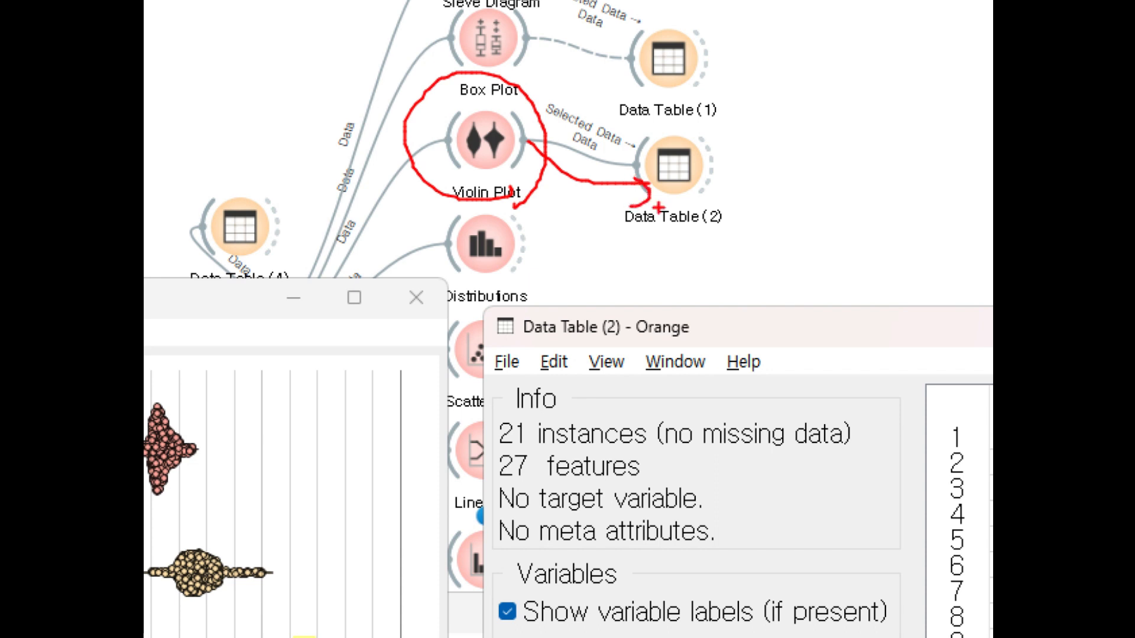
{"action": "mouse_move", "coordinate": [714, 233]}
{"action": "left_mouse_down"}
{"action": "mouse_move", "coordinate": [674, 125]}
{"action": "mouse_move", "coordinate": [668, 231]}
{"action": "left_mouse_up"}
{"action": "mouse_move", "coordinate": [476, 108]}
{"action": "left_mouse_down"}
{"action": "mouse_move", "coordinate": [496, 141]}
{"action": "mouse_move", "coordinate": [539, 93]}
{"action": "mouse_move", "coordinate": [565, 125]}
{"action": "mouse_move", "coordinate": [614, 154]}
{"action": "mouse_move", "coordinate": [609, 143]}
{"action": "mouse_move", "coordinate": [648, 144]}
{"action": "mouse_move", "coordinate": [666, 130]}
{"action": "left_mouse_up"}
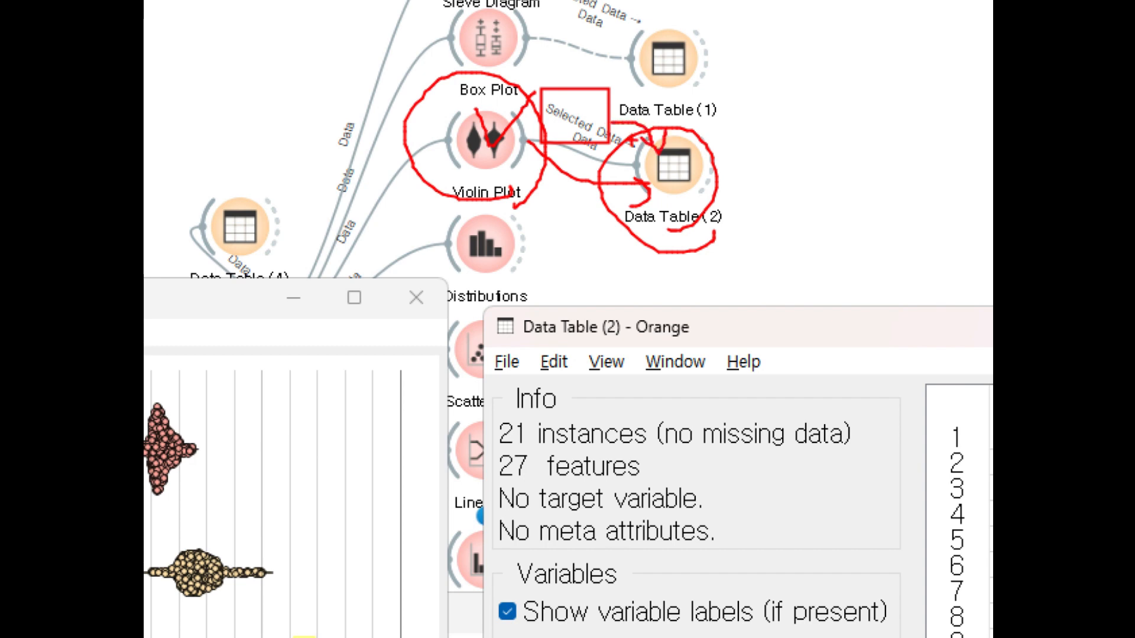
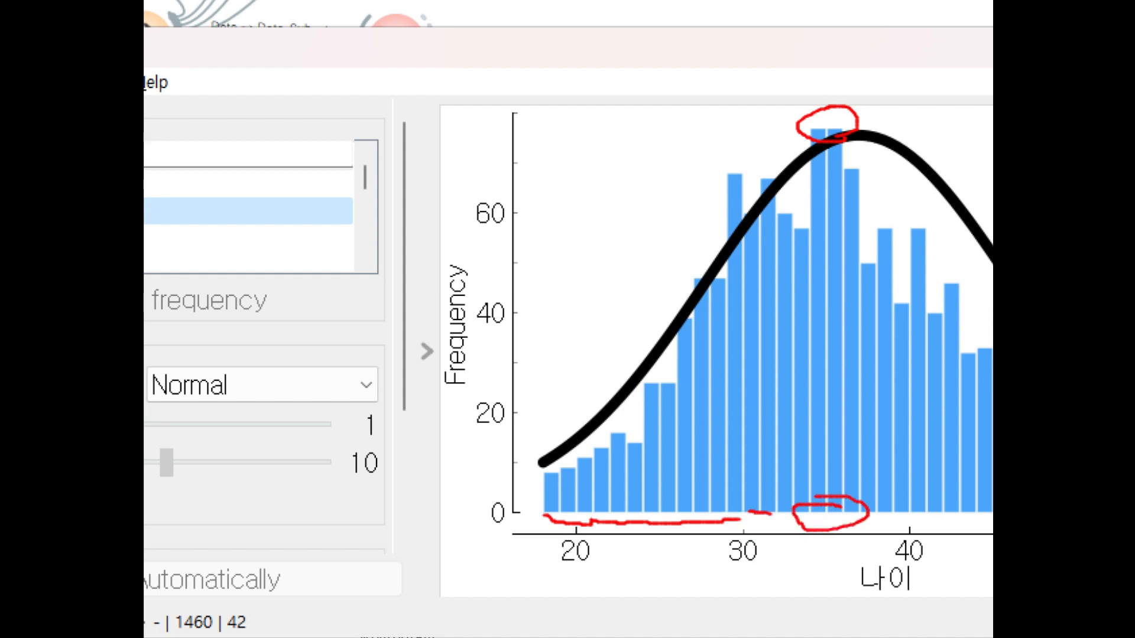
Step: Write 35~36 in red below the tallest bars of the 나이 histogram and outline those bars
{"action": "left_click_drag", "start_coordinate": [816, 514], "coordinate": [821, 514]}
{"action": "mouse_move", "coordinate": [791, 545]}
{"action": "left_mouse_down"}
{"action": "mouse_move", "coordinate": [796, 563]}
{"action": "mouse_move", "coordinate": [817, 566]}
{"action": "mouse_move", "coordinate": [806, 571]}
{"action": "left_mouse_up"}
{"action": "mouse_move", "coordinate": [811, 545]}
{"action": "left_mouse_down"}
{"action": "mouse_move", "coordinate": [825, 545]}
{"action": "mouse_move", "coordinate": [845, 576]}
{"action": "left_mouse_up"}
{"action": "left_click_drag", "start_coordinate": [863, 537], "coordinate": [864, 554]}
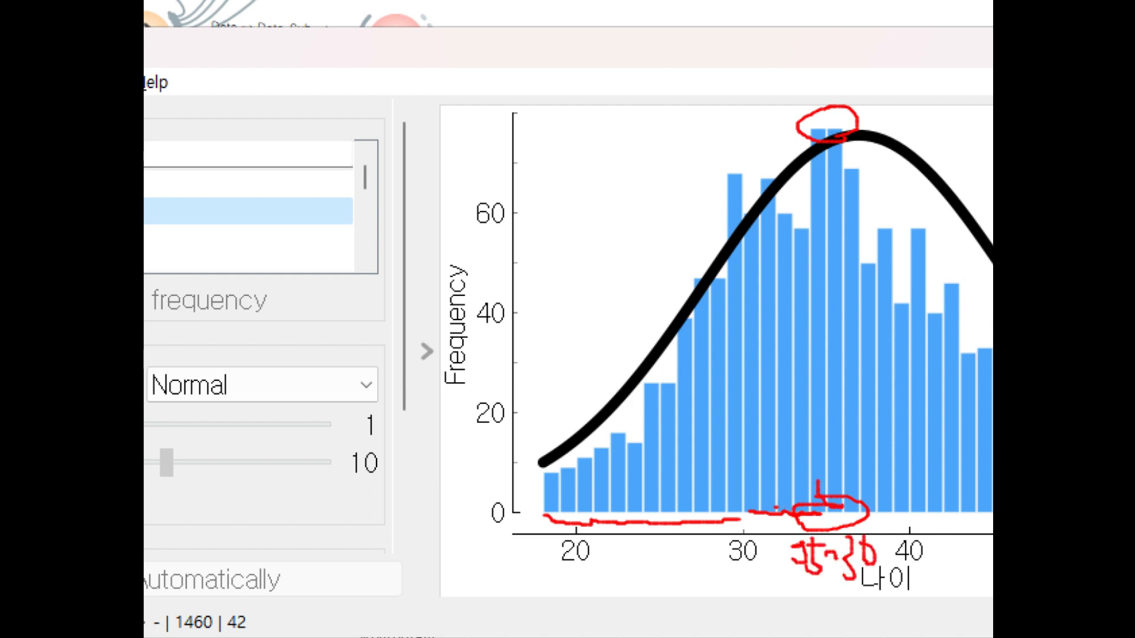
{"action": "mouse_move", "coordinate": [819, 500]}
{"action": "left_mouse_down"}
{"action": "mouse_move", "coordinate": [805, 255]}
{"action": "mouse_move", "coordinate": [828, 120]}
{"action": "mouse_move", "coordinate": [859, 255]}
{"action": "mouse_move", "coordinate": [857, 508]}
{"action": "left_mouse_up"}
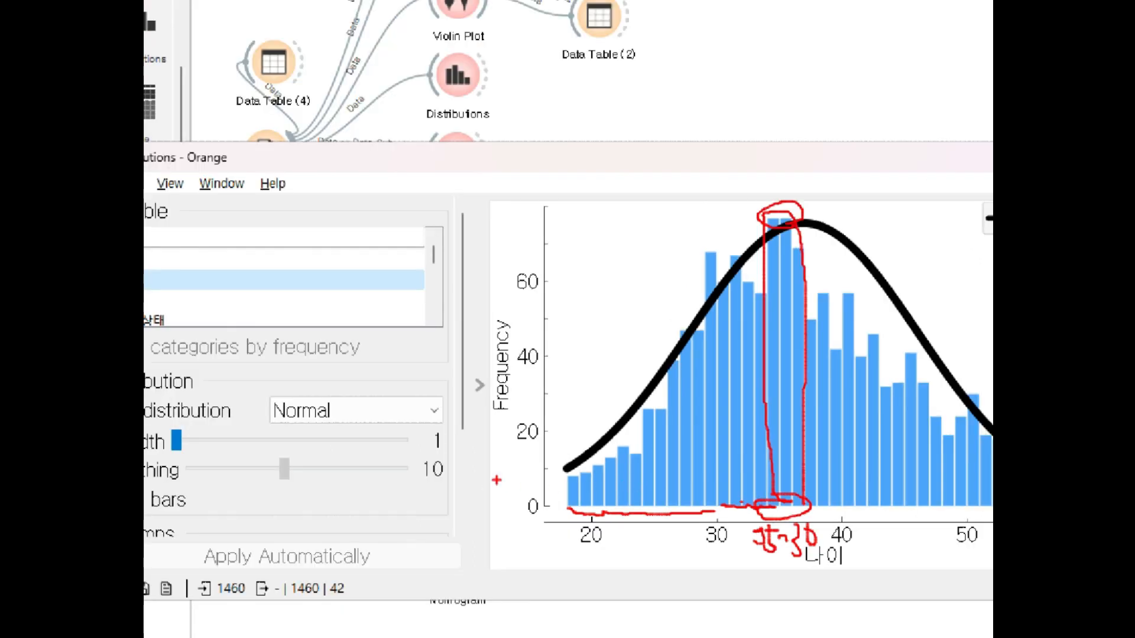
Step: Frame the histogram from about 25 to 50 in red, trace its bar tops and circle both ends on the 나이 axis
{"action": "mouse_move", "coordinate": [644, 513]}
{"action": "left_mouse_down"}
{"action": "mouse_move", "coordinate": [642, 280]}
{"action": "mouse_move", "coordinate": [661, 248]}
{"action": "mouse_move", "coordinate": [950, 249]}
{"action": "mouse_move", "coordinate": [990, 499]}
{"action": "mouse_move", "coordinate": [762, 515]}
{"action": "mouse_move", "coordinate": [626, 508]}
{"action": "mouse_move", "coordinate": [666, 546]}
{"action": "mouse_move", "coordinate": [655, 504]}
{"action": "left_mouse_up"}
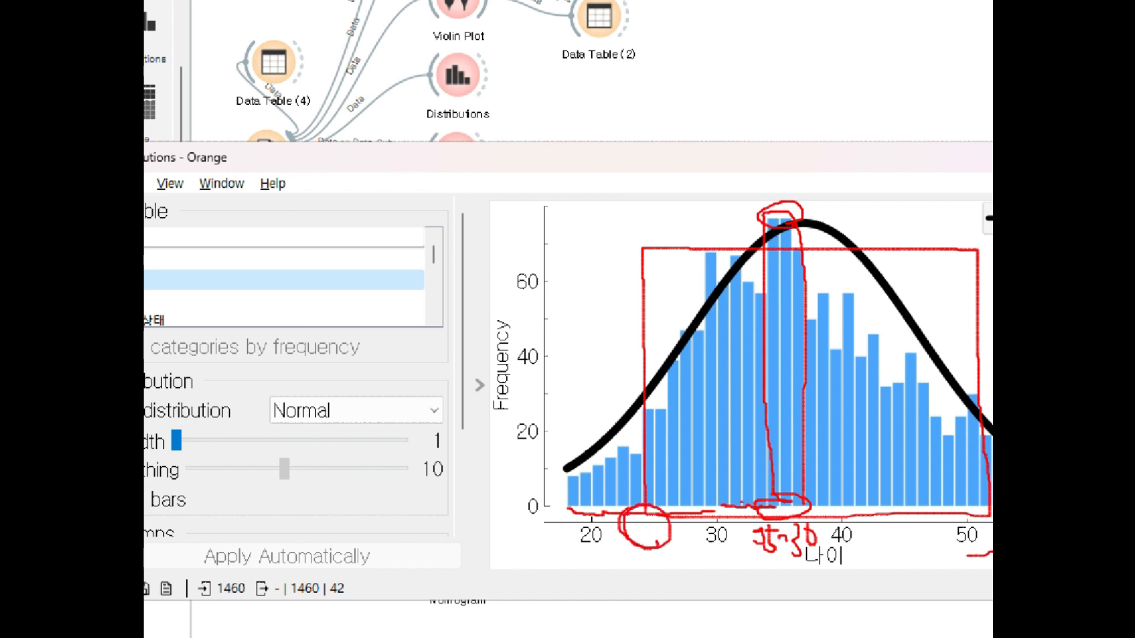
{"action": "mouse_move", "coordinate": [969, 556]}
{"action": "left_mouse_down"}
{"action": "mouse_move", "coordinate": [989, 510]}
{"action": "mouse_move", "coordinate": [949, 517]}
{"action": "mouse_move", "coordinate": [972, 539]}
{"action": "left_mouse_up"}
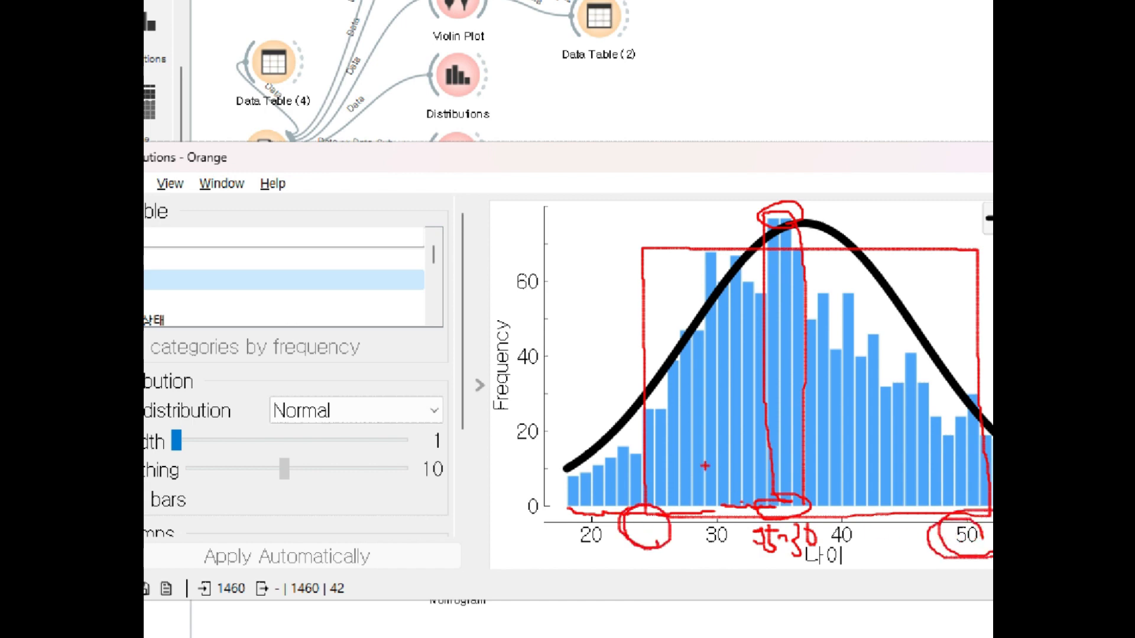
{"action": "mouse_move", "coordinate": [661, 410]}
{"action": "left_mouse_down"}
{"action": "mouse_move", "coordinate": [706, 265]}
{"action": "mouse_move", "coordinate": [739, 255]}
{"action": "mouse_move", "coordinate": [755, 297]}
{"action": "mouse_move", "coordinate": [782, 247]}
{"action": "mouse_move", "coordinate": [807, 324]}
{"action": "left_mouse_up"}
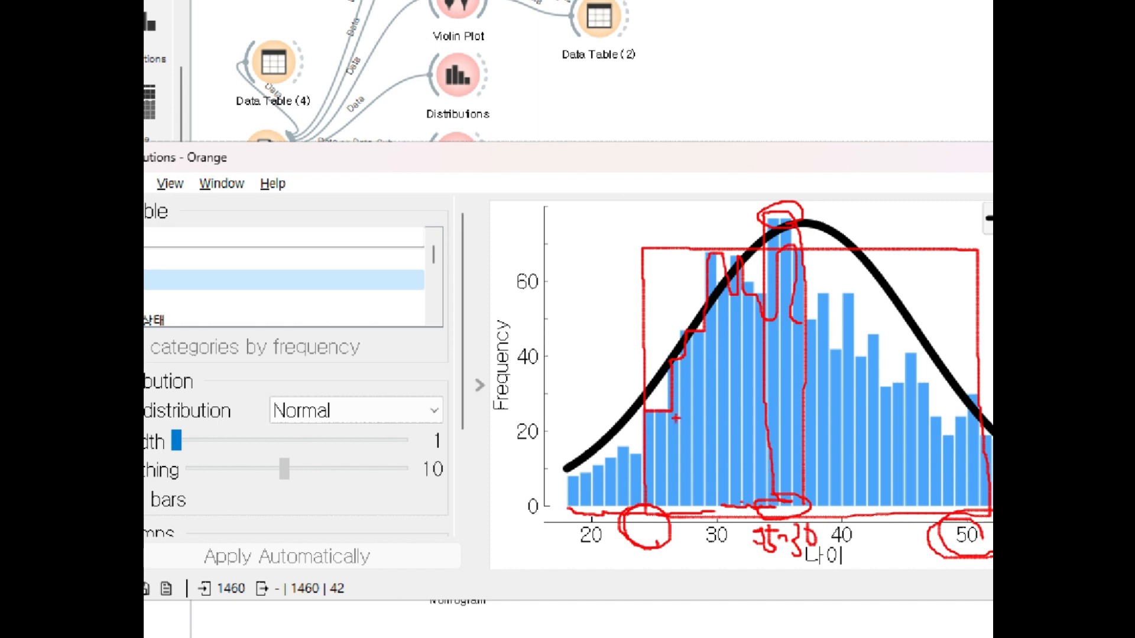
{"action": "mouse_move", "coordinate": [620, 544]}
{"action": "left_mouse_down"}
{"action": "mouse_move", "coordinate": [678, 516]}
{"action": "mouse_move", "coordinate": [609, 523]}
{"action": "left_mouse_up"}
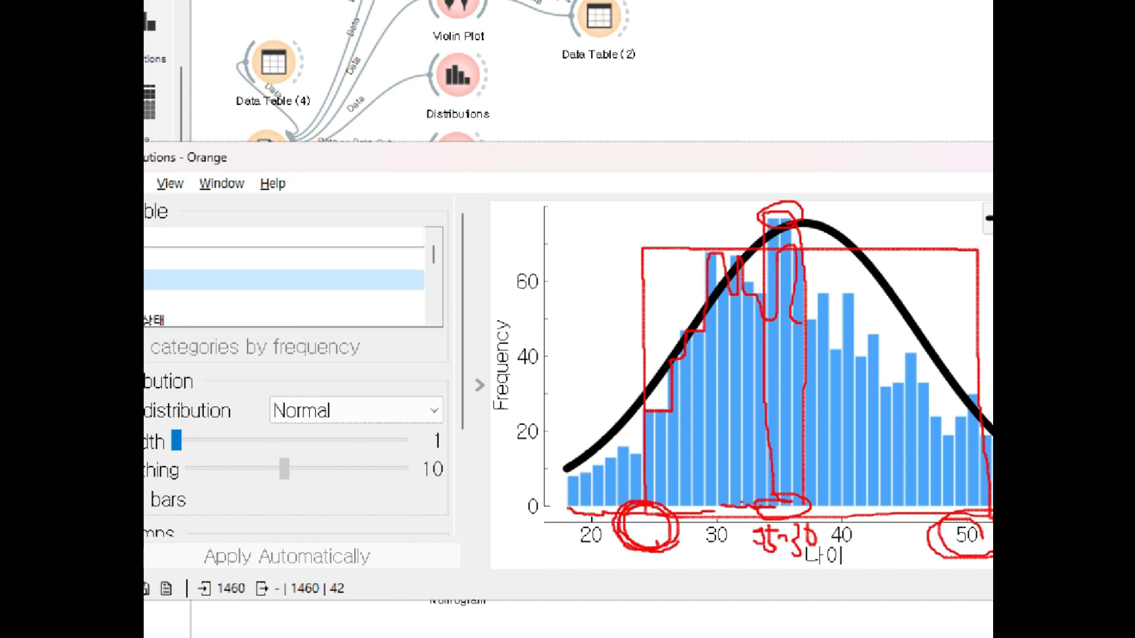
{"action": "left_click_drag", "start_coordinate": [992, 514], "coordinate": [934, 522]}
{"action": "left_click_drag", "start_coordinate": [985, 553], "coordinate": [945, 512]}
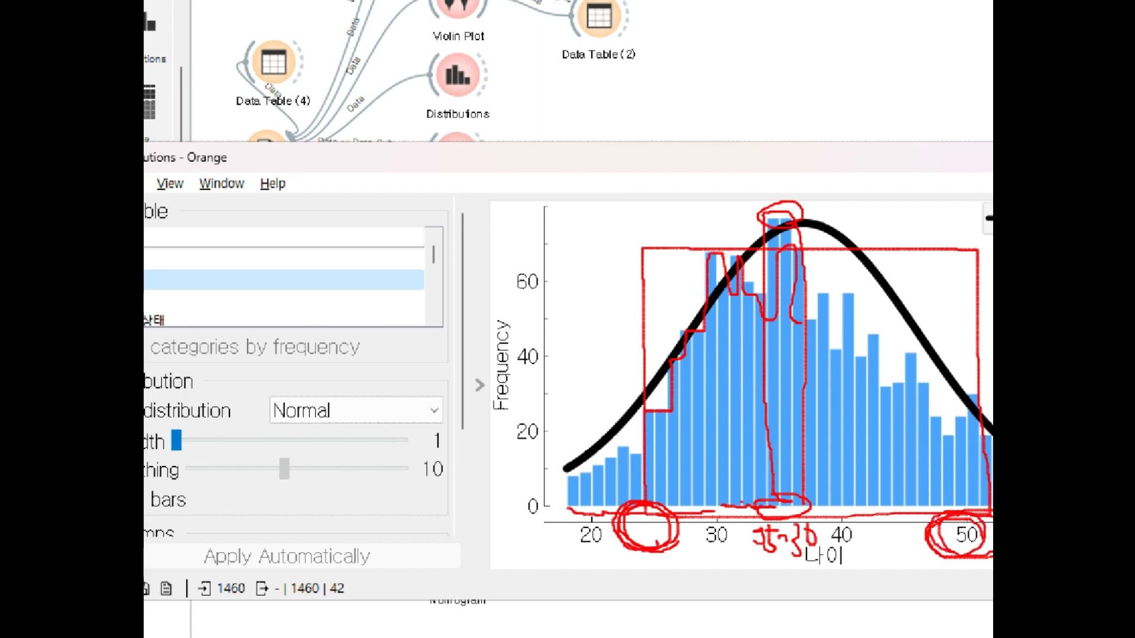
Step: Write 50% inside the framed age range, hatch the area with diagonal strokes, and leave the annotation view
{"action": "mouse_move", "coordinate": [846, 373]}
{"action": "left_mouse_down"}
{"action": "mouse_move", "coordinate": [853, 418]}
{"action": "mouse_move", "coordinate": [886, 414]}
{"action": "left_mouse_up"}
{"action": "mouse_move", "coordinate": [922, 365]}
{"action": "left_mouse_down"}
{"action": "mouse_move", "coordinate": [894, 438]}
{"action": "mouse_move", "coordinate": [916, 431]}
{"action": "left_mouse_up"}
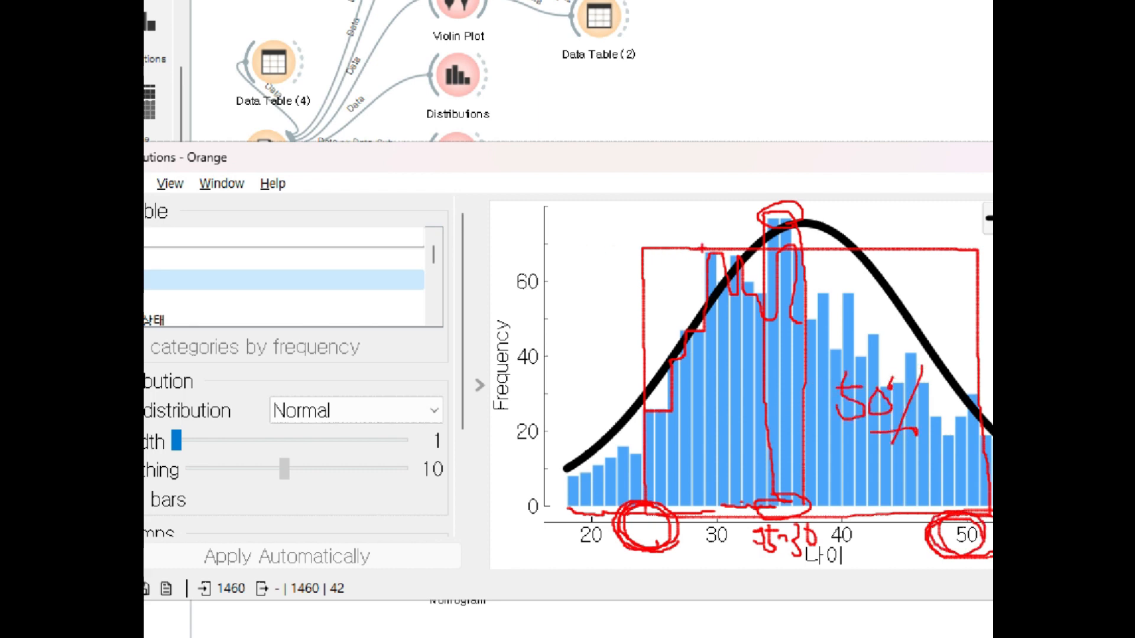
{"action": "left_click_drag", "start_coordinate": [701, 249], "coordinate": [650, 313]}
{"action": "left_click_drag", "start_coordinate": [745, 267], "coordinate": [653, 385]}
{"action": "left_click_drag", "start_coordinate": [820, 244], "coordinate": [700, 400]}
{"action": "left_click_drag", "start_coordinate": [896, 276], "coordinate": [742, 462]}
{"action": "left_click_drag", "start_coordinate": [937, 281], "coordinate": [846, 406]}
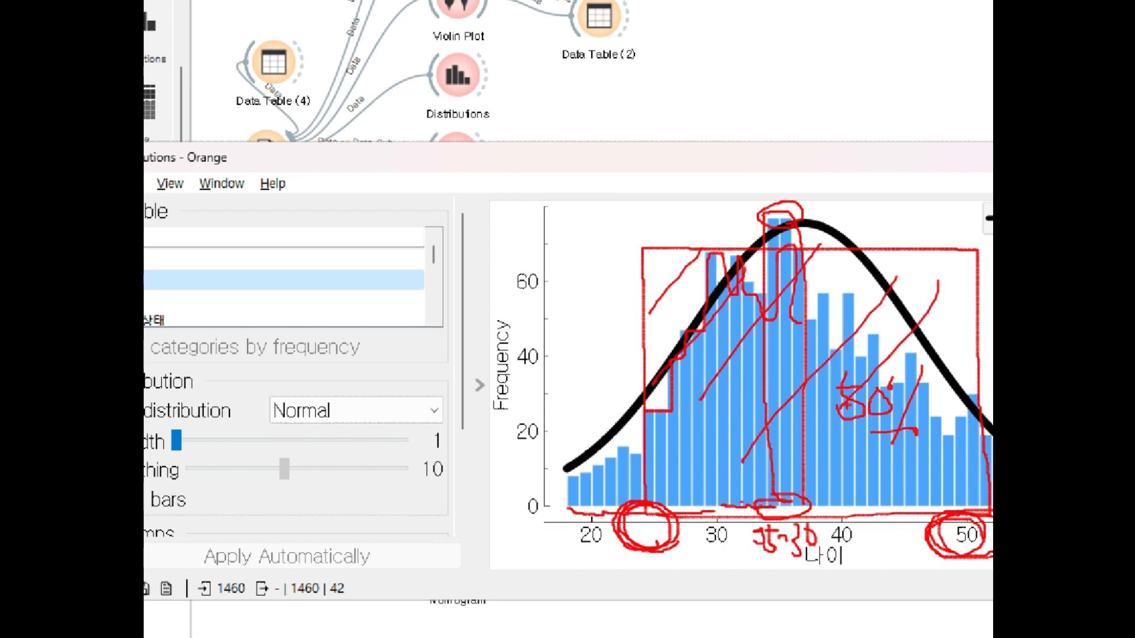
{"action": "left_click_drag", "start_coordinate": [957, 346], "coordinate": [881, 438]}
{"action": "key", "text": "Escape"}
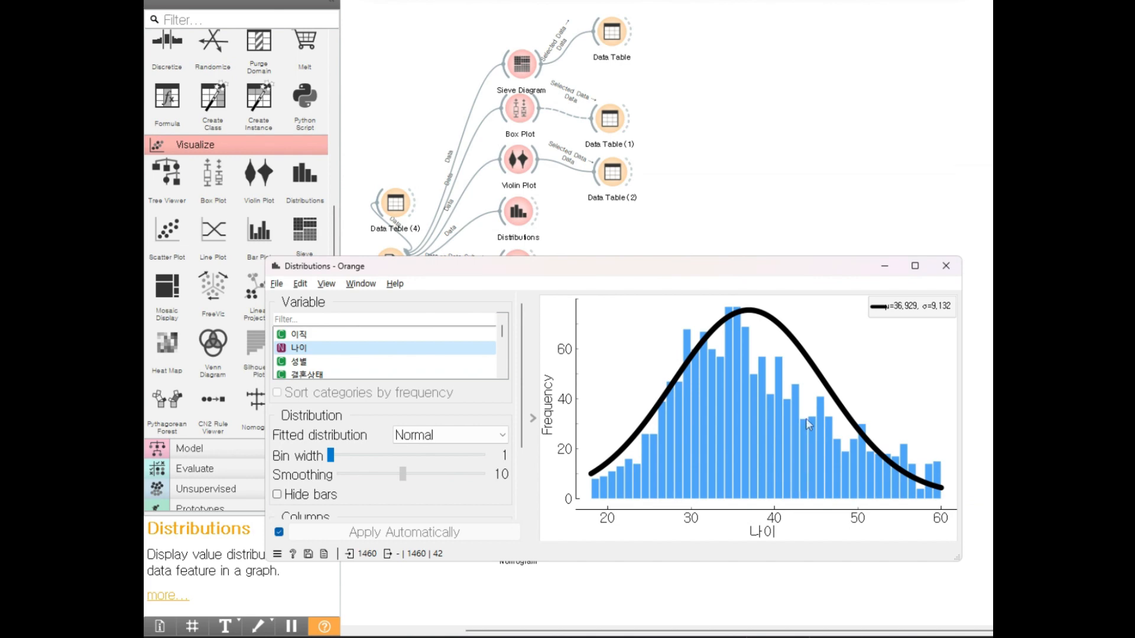
{"action": "key", "text": "ctrl+1"}
{"action": "left_click", "coordinate": [813, 415]}
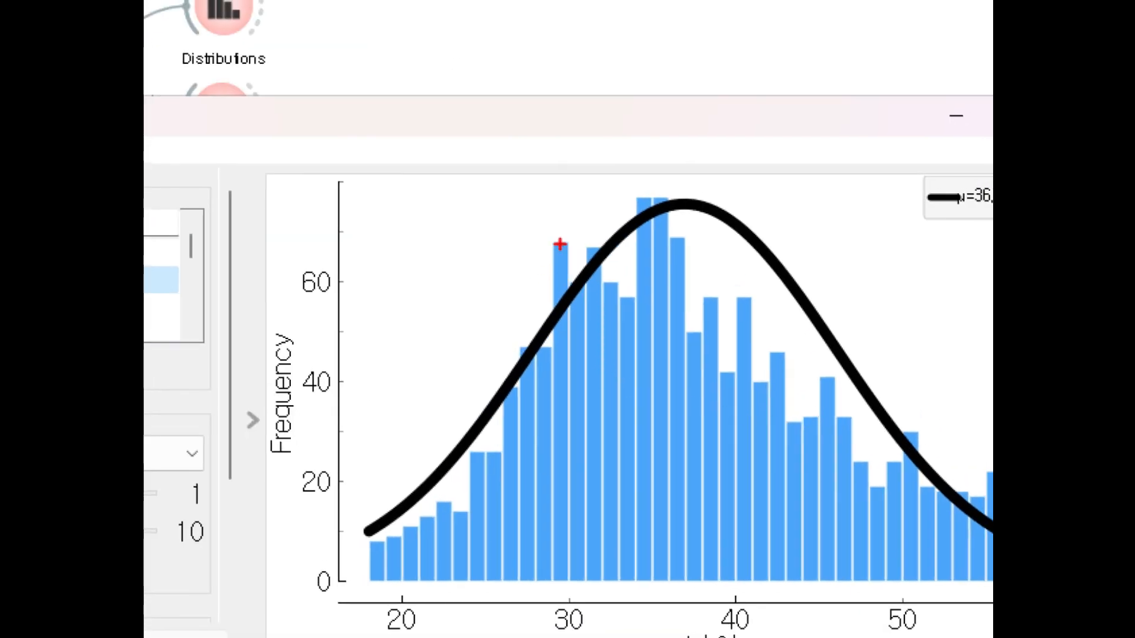
{"action": "key", "text": "Escape"}
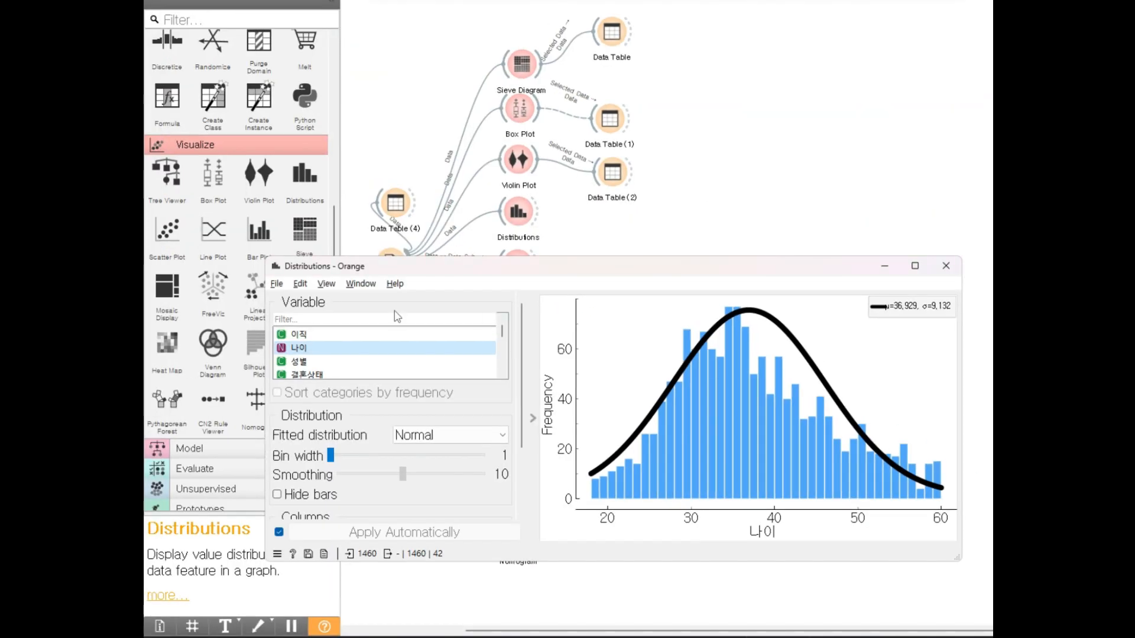
{"action": "key", "text": "ctrl+1"}
{"action": "left_click", "coordinate": [327, 296]}
{"action": "mouse_move", "coordinate": [338, 258]}
{"action": "left_mouse_down"}
{"action": "mouse_move", "coordinate": [287, 271]}
{"action": "mouse_move", "coordinate": [353, 282]}
{"action": "left_mouse_up"}
{"action": "key", "text": "Escape"}
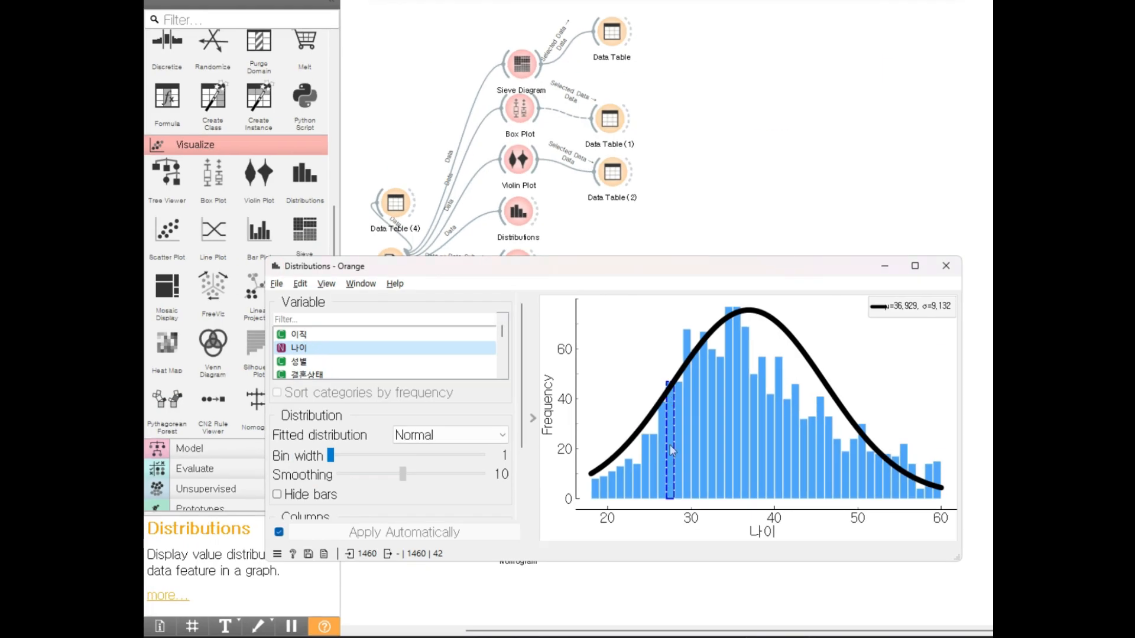
Step: Select individual bars in the 나이 histogram, finishing with the bar at about age 35
{"action": "left_click", "coordinate": [693, 461]}
{"action": "left_click", "coordinate": [723, 483]}
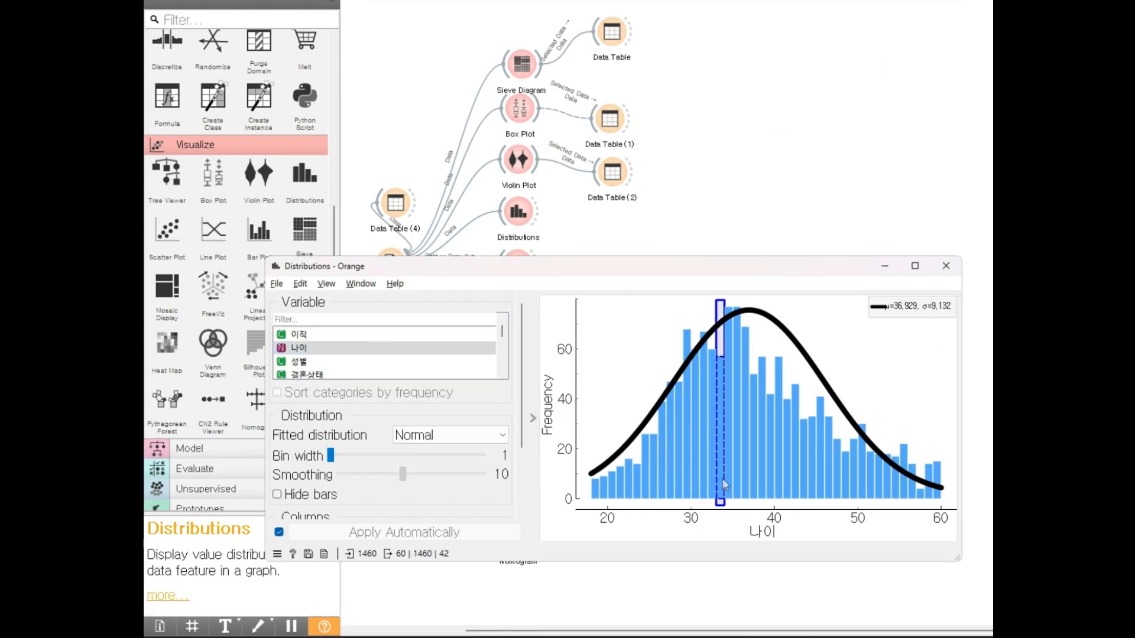
{"action": "left_click", "coordinate": [745, 482]}
{"action": "left_click", "coordinate": [737, 478]}
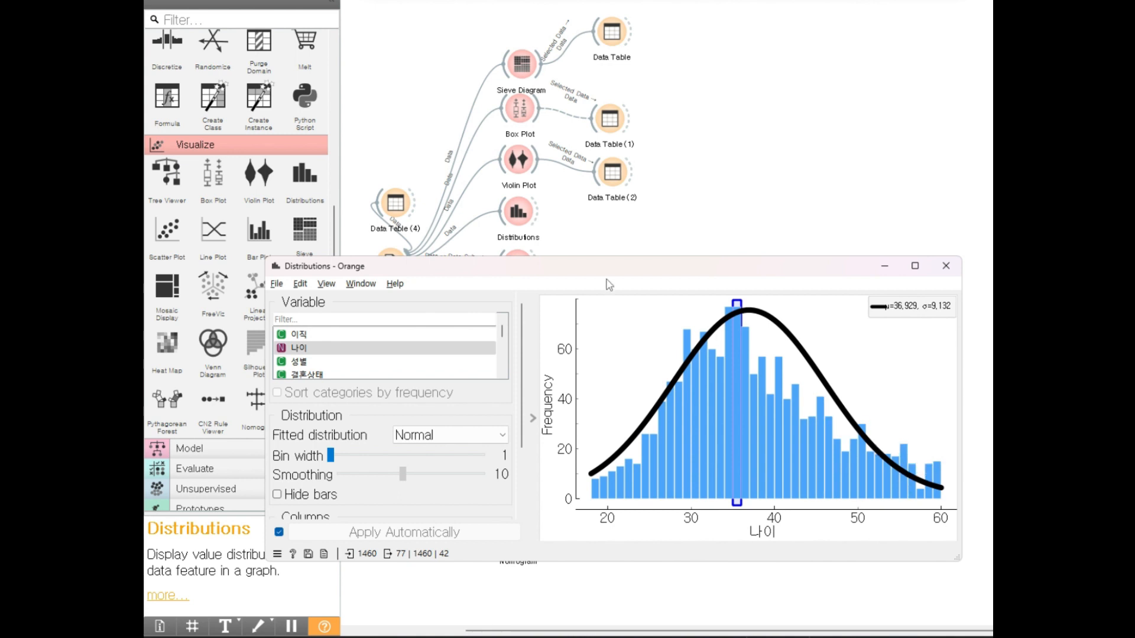
Step: Move the Distributions window up and split the 나이 distribution by 이직
{"action": "left_click_drag", "start_coordinate": [609, 266], "coordinate": [663, 129]}
{"action": "scroll", "coordinate": [451, 343], "scroll_direction": "down", "scroll_amount": 3}
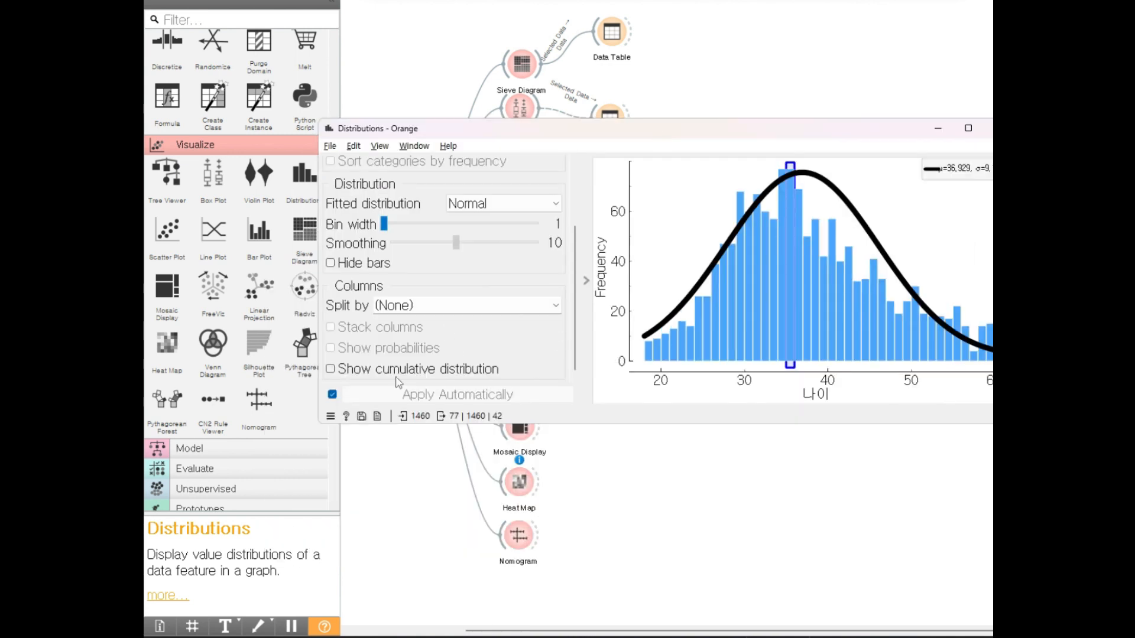
{"action": "left_click", "coordinate": [404, 306]}
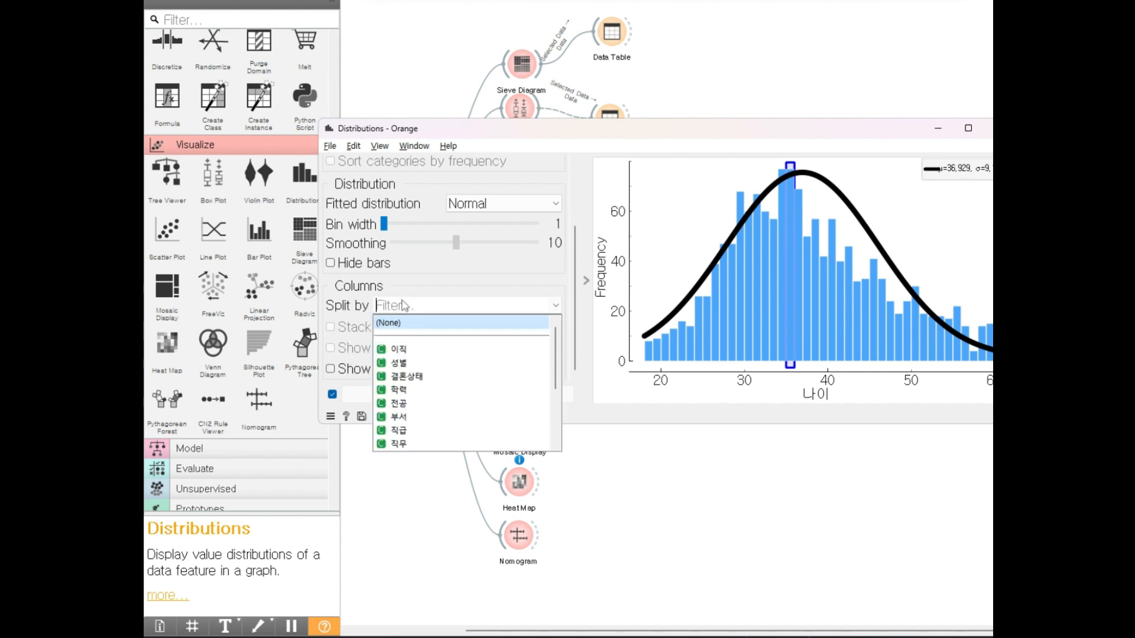
{"action": "left_click", "coordinate": [398, 348]}
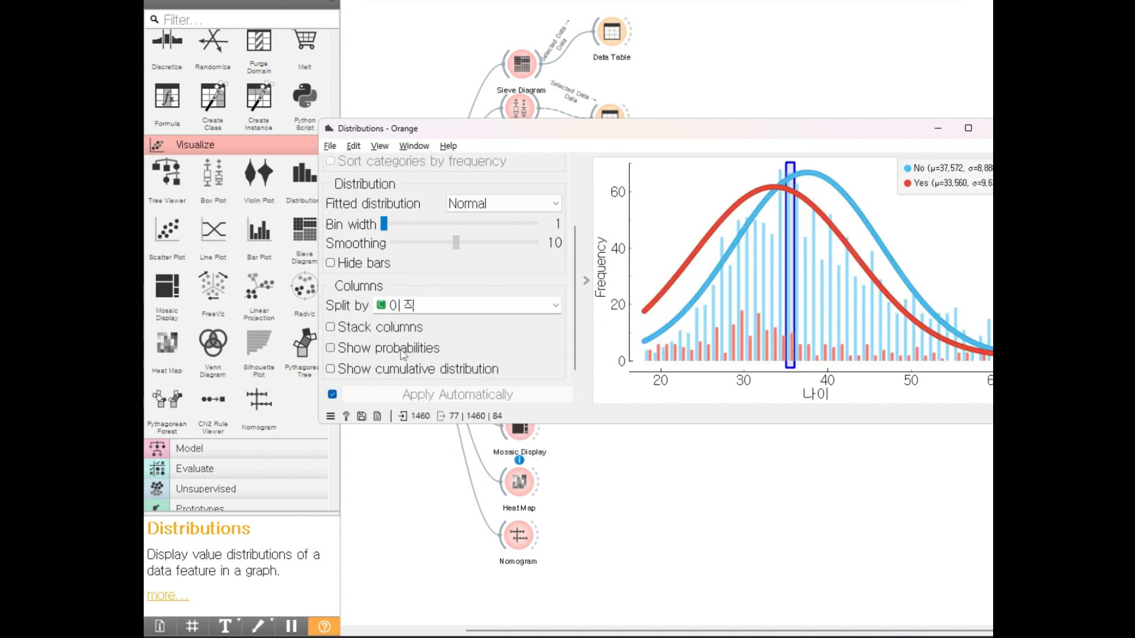
Step: Split the 나이 distribution by 결혼상태, and finally by 학력
{"action": "left_click", "coordinate": [418, 307]}
{"action": "left_click", "coordinate": [406, 376]}
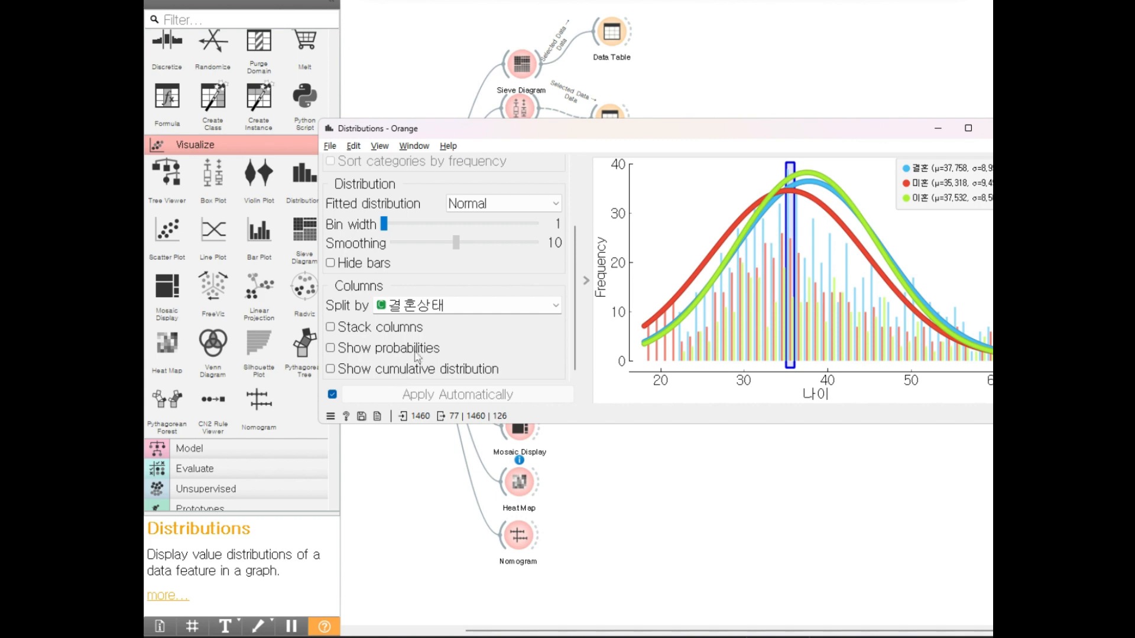
{"action": "left_click", "coordinate": [423, 314]}
{"action": "left_click", "coordinate": [416, 392]}
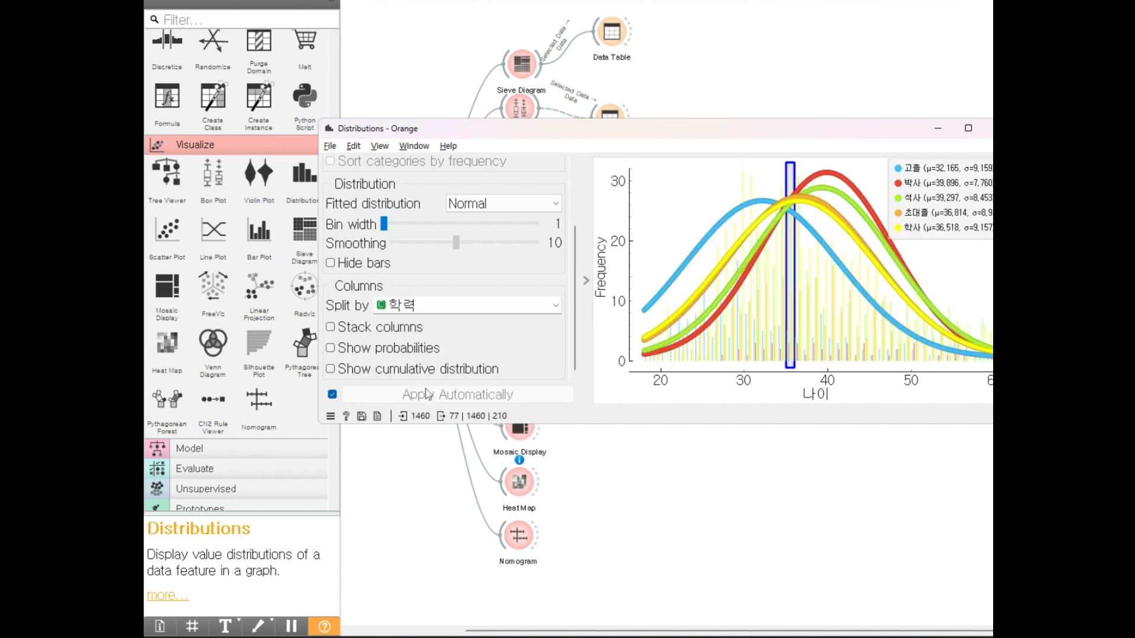
Step: Circle 고졸, 학사 and 박사 in the legend in red and trace their fitted 나이 curves for comparison
{"action": "key", "text": "ctrl+1"}
{"action": "left_click", "coordinate": [886, 244]}
{"action": "mouse_move", "coordinate": [944, 79]}
{"action": "left_mouse_down"}
{"action": "mouse_move", "coordinate": [920, 90]}
{"action": "mouse_move", "coordinate": [944, 83]}
{"action": "left_mouse_up"}
{"action": "mouse_move", "coordinate": [359, 377]}
{"action": "left_mouse_down"}
{"action": "mouse_move", "coordinate": [561, 147]}
{"action": "mouse_move", "coordinate": [646, 137]}
{"action": "mouse_move", "coordinate": [787, 309]}
{"action": "mouse_move", "coordinate": [951, 445]}
{"action": "left_mouse_up"}
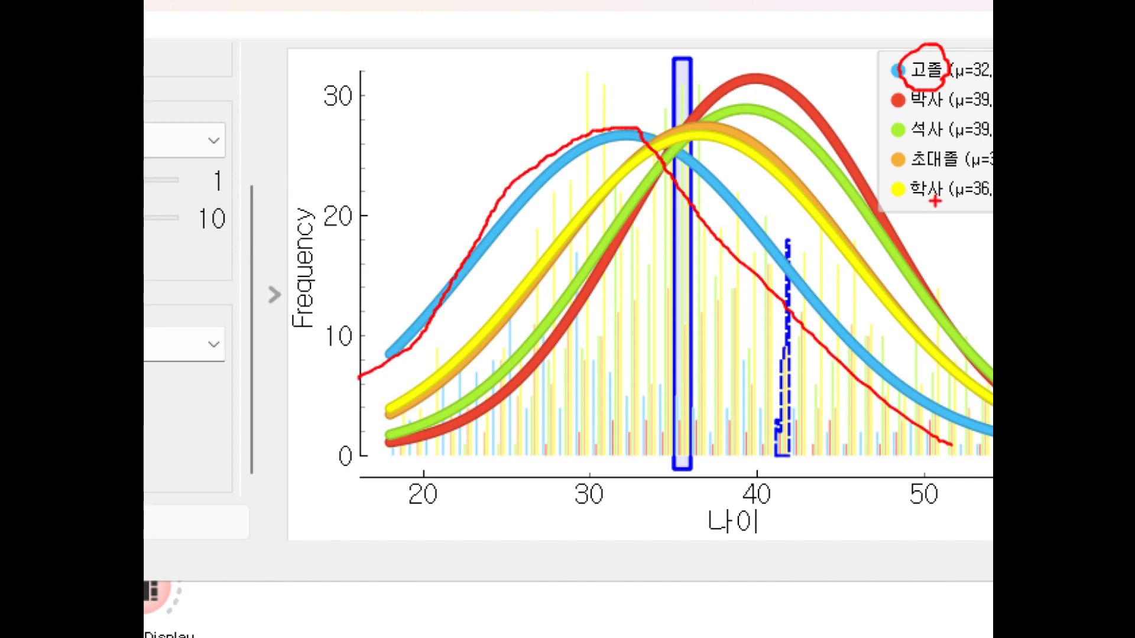
{"action": "mouse_move", "coordinate": [934, 201]}
{"action": "left_mouse_down"}
{"action": "mouse_move", "coordinate": [948, 173]}
{"action": "mouse_move", "coordinate": [944, 201]}
{"action": "left_mouse_up"}
{"action": "mouse_move", "coordinate": [411, 393]}
{"action": "left_mouse_down"}
{"action": "mouse_move", "coordinate": [566, 242]}
{"action": "mouse_move", "coordinate": [718, 134]}
{"action": "mouse_move", "coordinate": [906, 345]}
{"action": "left_mouse_up"}
{"action": "mouse_move", "coordinate": [925, 121]}
{"action": "left_mouse_down"}
{"action": "mouse_move", "coordinate": [922, 62]}
{"action": "mouse_move", "coordinate": [966, 107]}
{"action": "left_mouse_up"}
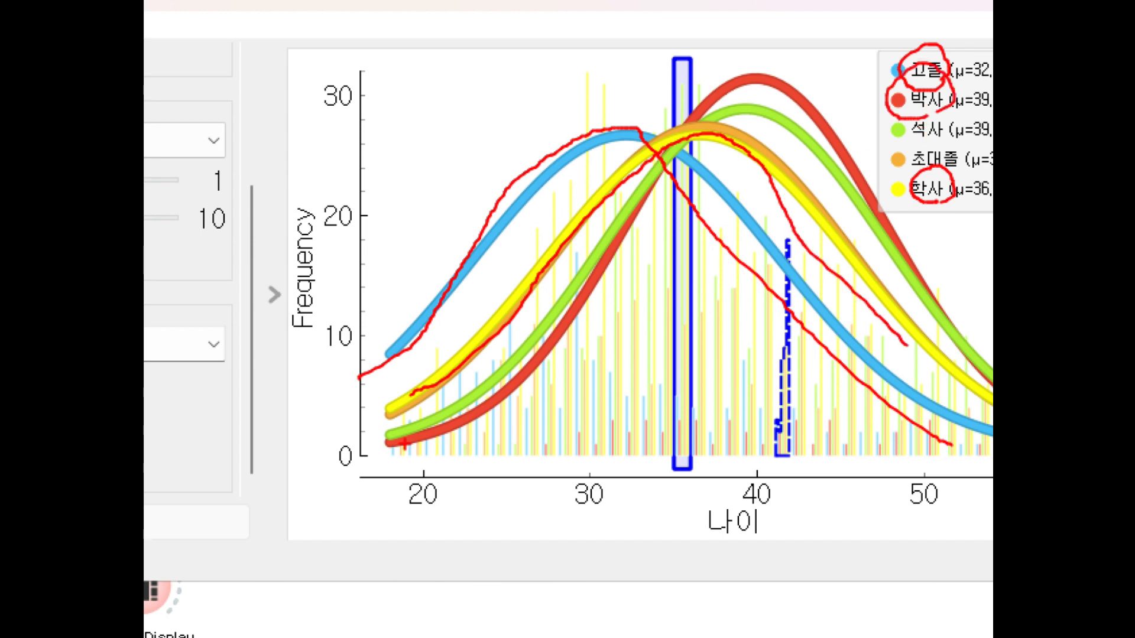
{"action": "mouse_move", "coordinate": [376, 441]}
{"action": "left_mouse_down"}
{"action": "mouse_move", "coordinate": [539, 359]}
{"action": "mouse_move", "coordinate": [702, 112]}
{"action": "mouse_move", "coordinate": [783, 91]}
{"action": "mouse_move", "coordinate": [992, 327]}
{"action": "left_mouse_up"}
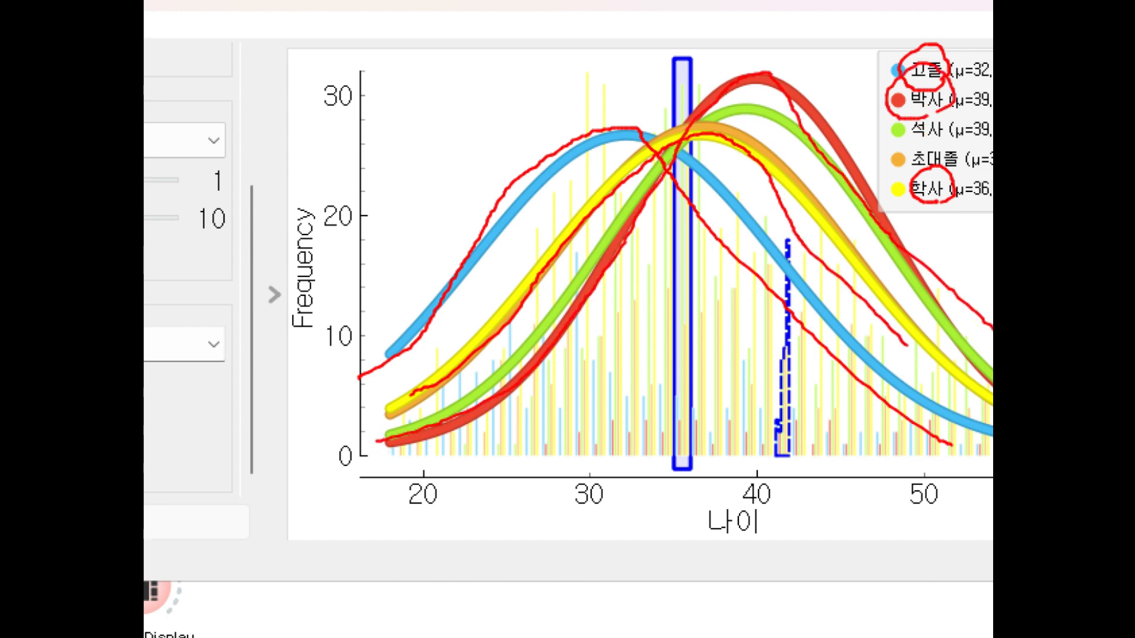
Step: Circle the 나이 axis label and mark the 박사 curve's peak in red, clear the marks and close the Distributions window
{"action": "left_click_drag", "start_coordinate": [774, 522], "coordinate": [779, 523]}
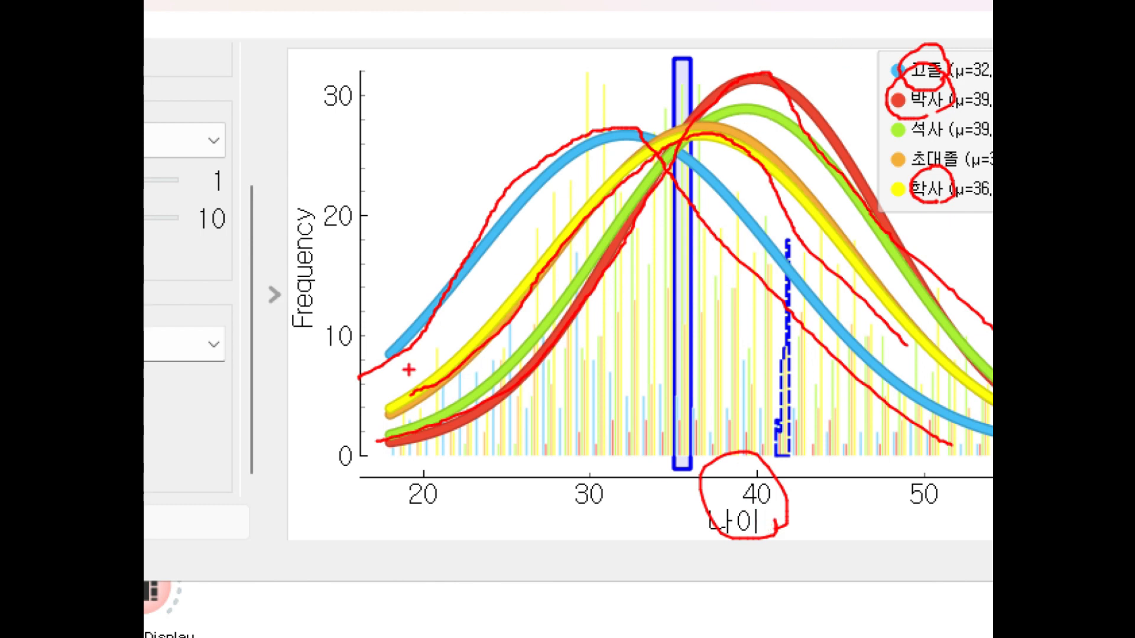
{"action": "mouse_move", "coordinate": [762, 552]}
{"action": "left_mouse_down"}
{"action": "mouse_move", "coordinate": [804, 449]}
{"action": "mouse_move", "coordinate": [738, 546]}
{"action": "mouse_move", "coordinate": [640, 441]}
{"action": "mouse_move", "coordinate": [803, 429]}
{"action": "left_mouse_up"}
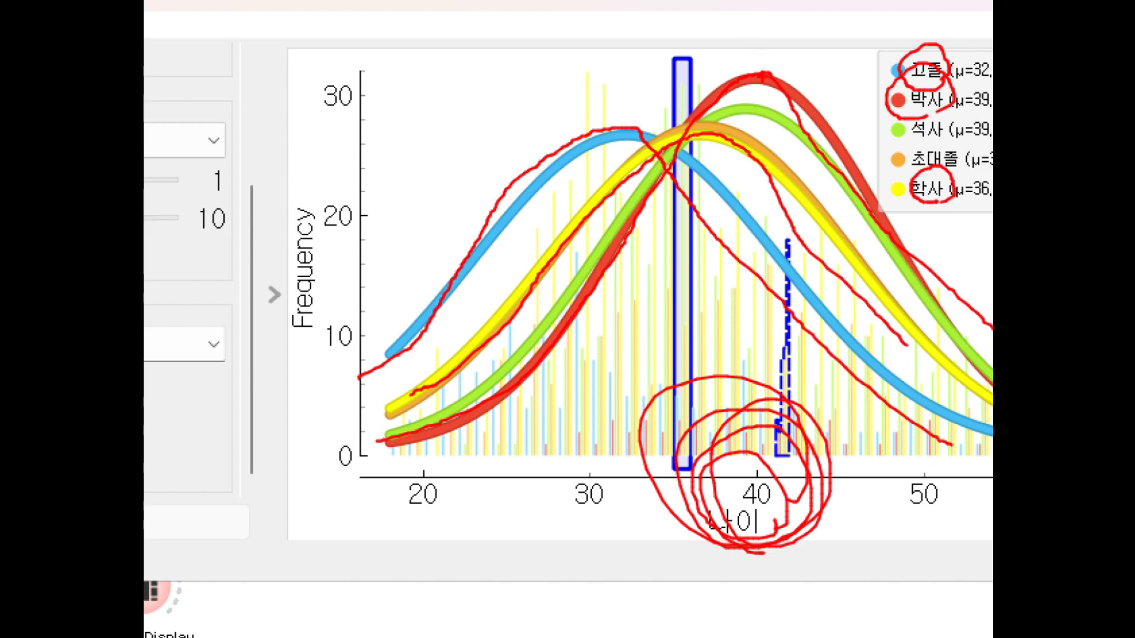
{"action": "mouse_move", "coordinate": [760, 83]}
{"action": "left_mouse_down"}
{"action": "mouse_move", "coordinate": [749, 64]}
{"action": "mouse_move", "coordinate": [763, 79]}
{"action": "mouse_move", "coordinate": [754, 89]}
{"action": "left_mouse_up"}
{"action": "mouse_move", "coordinate": [756, 445]}
{"action": "left_mouse_down"}
{"action": "mouse_move", "coordinate": [758, 476]}
{"action": "mouse_move", "coordinate": [752, 84]}
{"action": "mouse_move", "coordinate": [381, 71]}
{"action": "left_mouse_up"}
{"action": "key", "text": "Escape"}
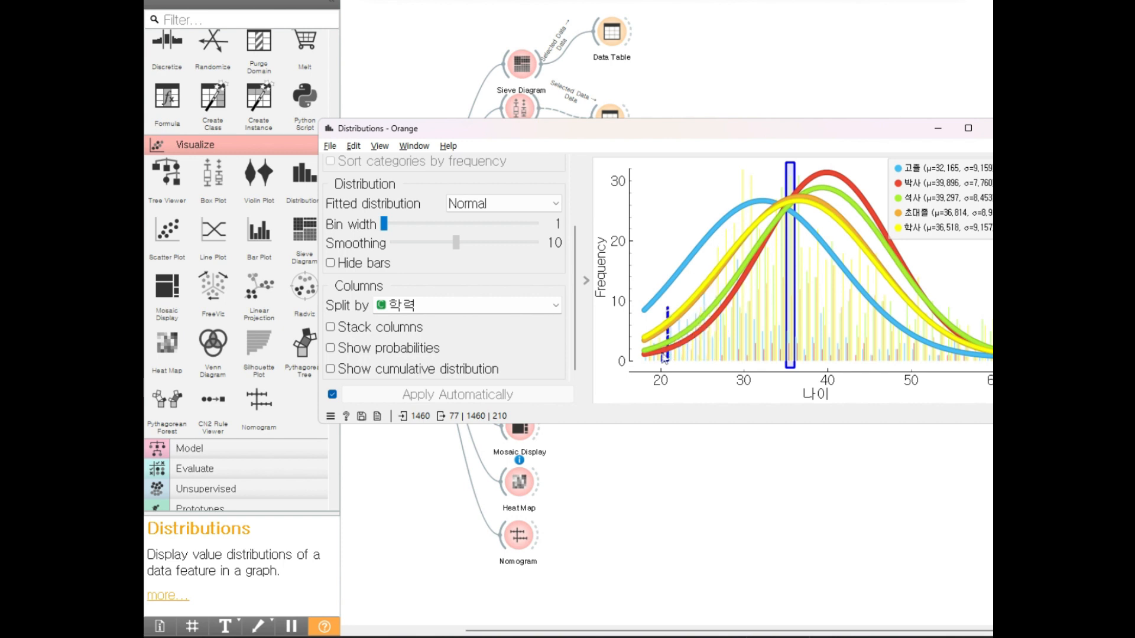
{"action": "mouse_move", "coordinate": [664, 357]}
{"action": "left_click", "coordinate": [988, 128]}
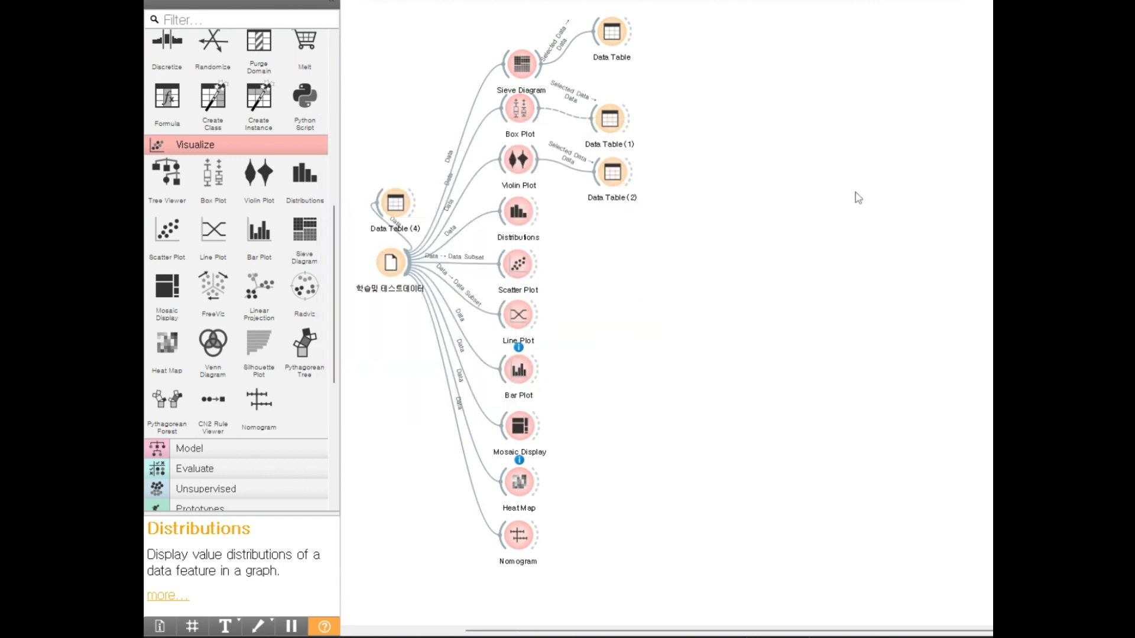
Step: Circle the Scatter Plot widget in red, clear the mark, and open the widget, moving its window aside
{"action": "key", "text": "ctrl+1"}
{"action": "left_click", "coordinate": [532, 281]}
{"action": "left_click_drag", "start_coordinate": [533, 282], "coordinate": [540, 188]}
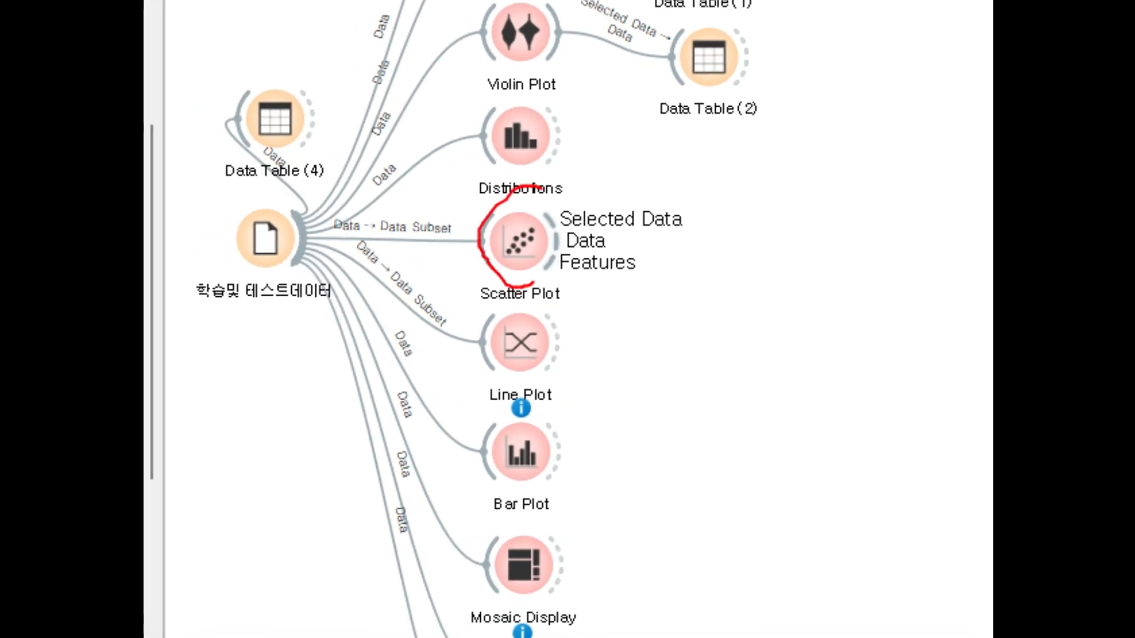
{"action": "key", "text": "Escape"}
{"action": "left_click_drag", "start_coordinate": [536, 264], "coordinate": [601, 268]}
{"action": "double_click", "coordinate": [526, 258]}
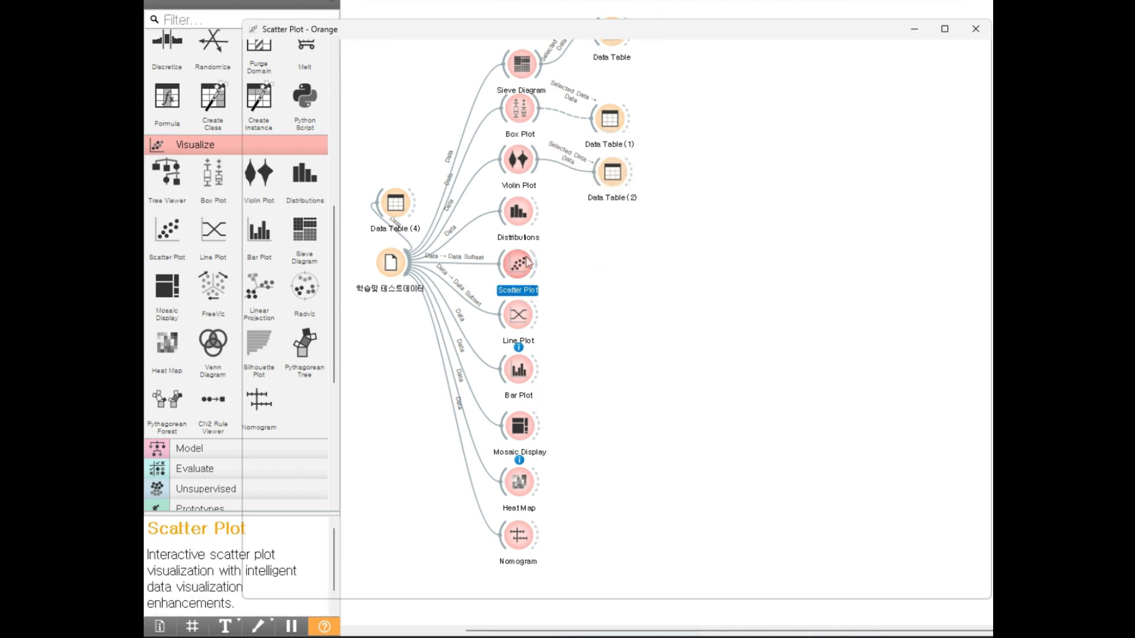
{"action": "left_click_drag", "start_coordinate": [597, 31], "coordinate": [674, 47]}
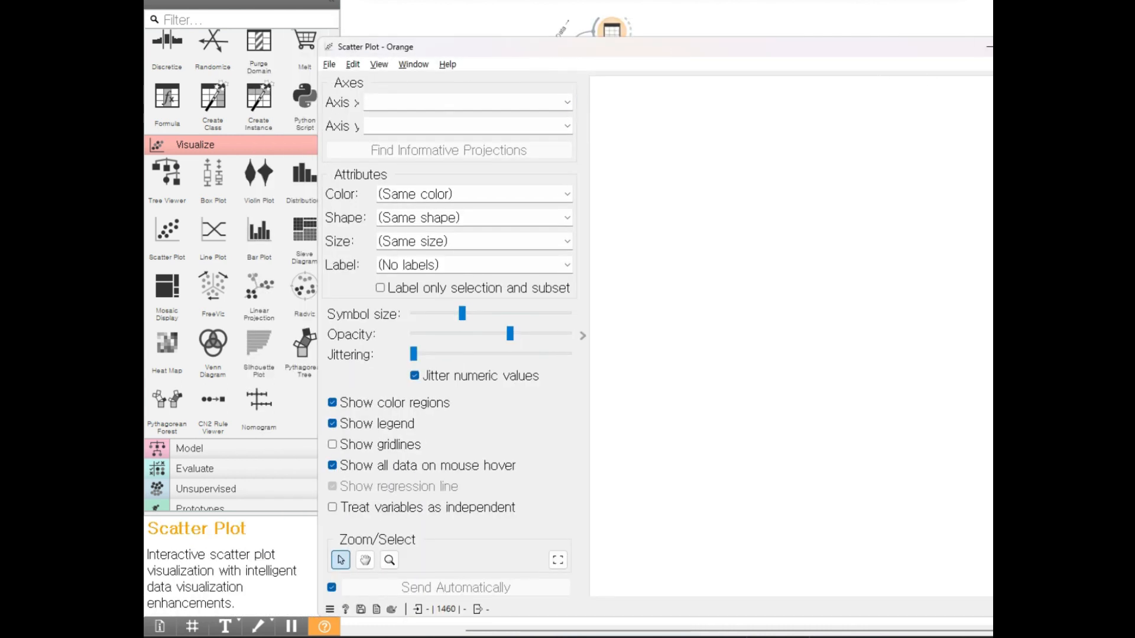
Step: Check the Scatter Plot window again and the column list of the 학습및 테스트데이터 file widget, closing both
{"action": "left_click", "coordinate": [1049, 47]}
{"action": "left_click", "coordinate": [607, 303]}
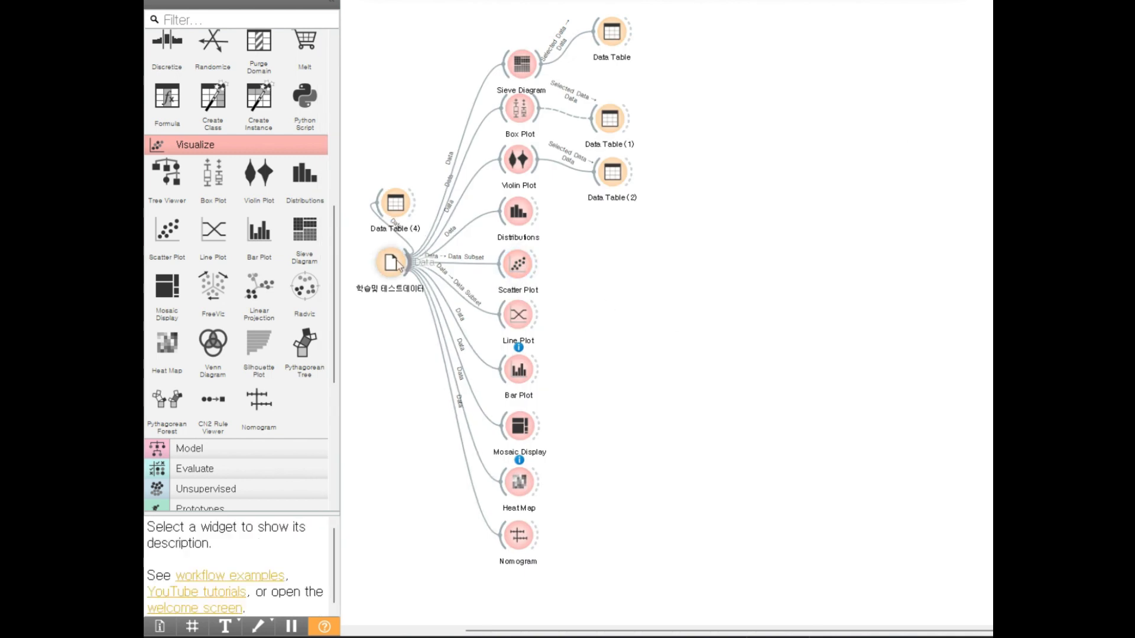
{"action": "double_click", "coordinate": [528, 266]}
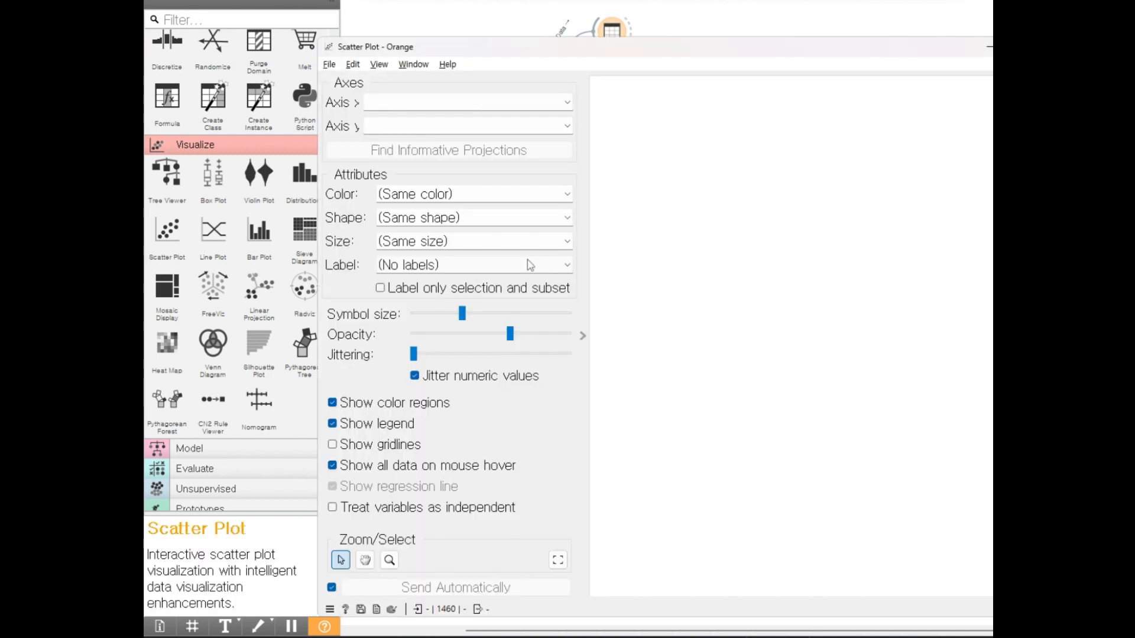
{"action": "left_click", "coordinate": [1049, 47]}
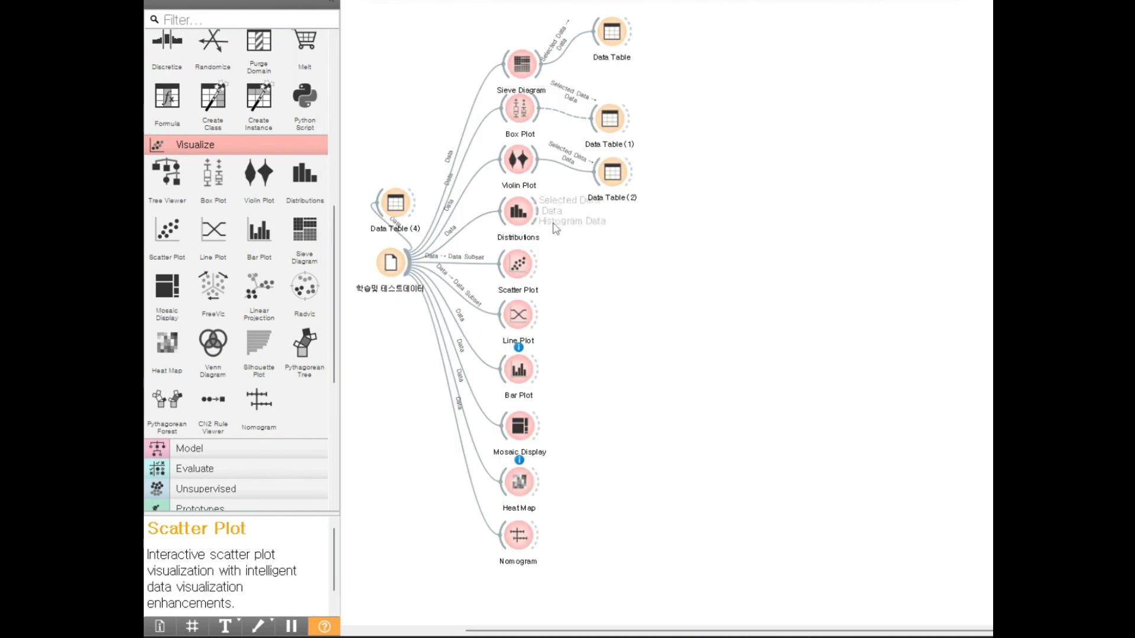
{"action": "double_click", "coordinate": [397, 262]}
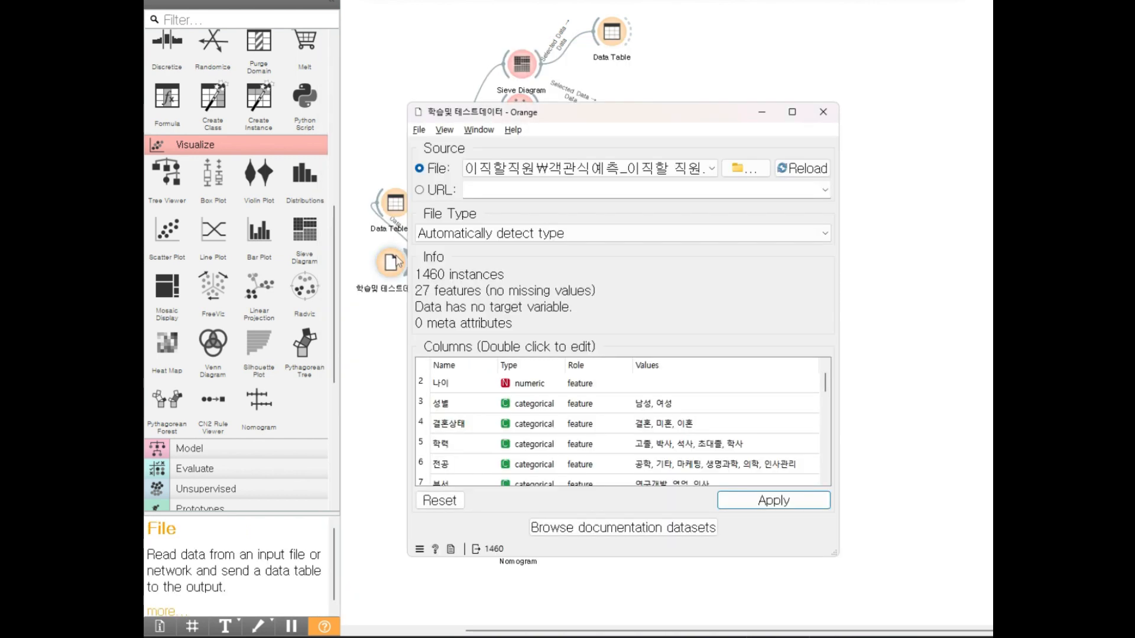
{"action": "left_click", "coordinate": [826, 111]}
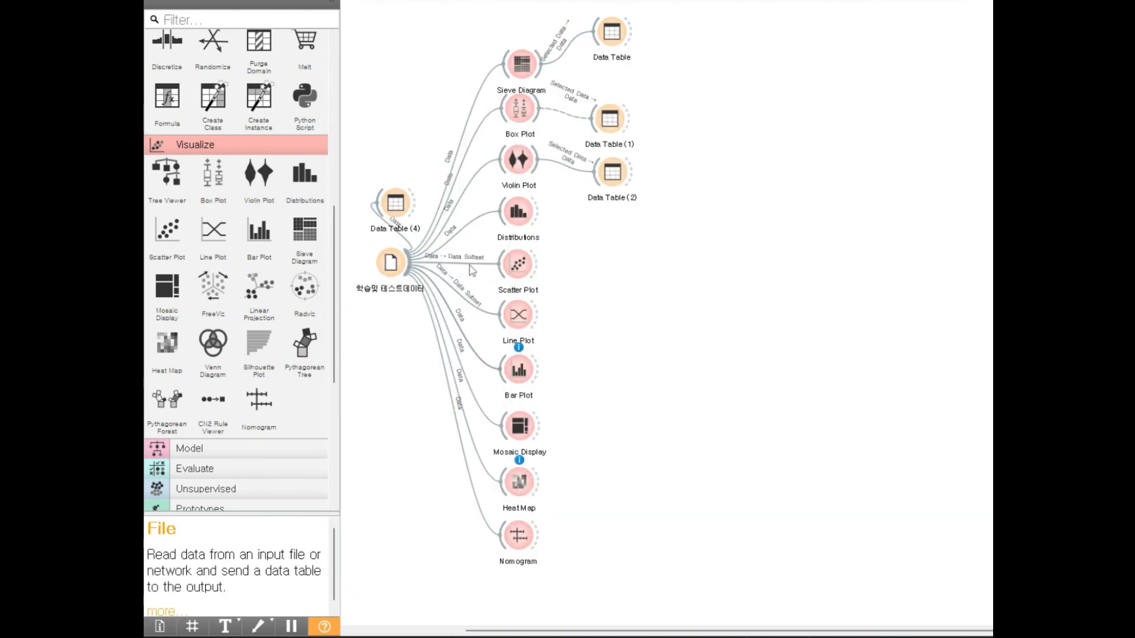
Step: Relink the 학습및 테스트데이터 file to the Scatter Plot's Data input, trace the link in red, and open the Scatter Plot
{"action": "left_click_drag", "start_coordinate": [414, 267], "coordinate": [507, 260]}
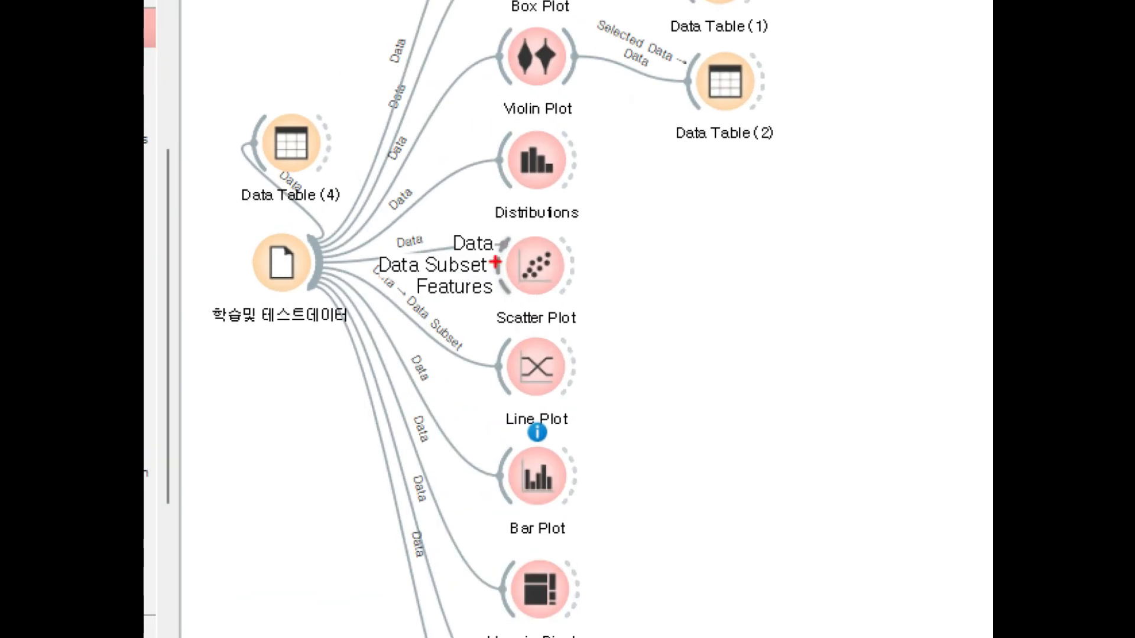
{"action": "left_click_drag", "start_coordinate": [325, 259], "coordinate": [473, 242]}
{"action": "mouse_move", "coordinate": [555, 294]}
{"action": "left_mouse_down"}
{"action": "mouse_move", "coordinate": [494, 266]}
{"action": "mouse_move", "coordinate": [561, 286]}
{"action": "left_mouse_up"}
{"action": "key", "text": "Escape"}
{"action": "double_click", "coordinate": [512, 280]}
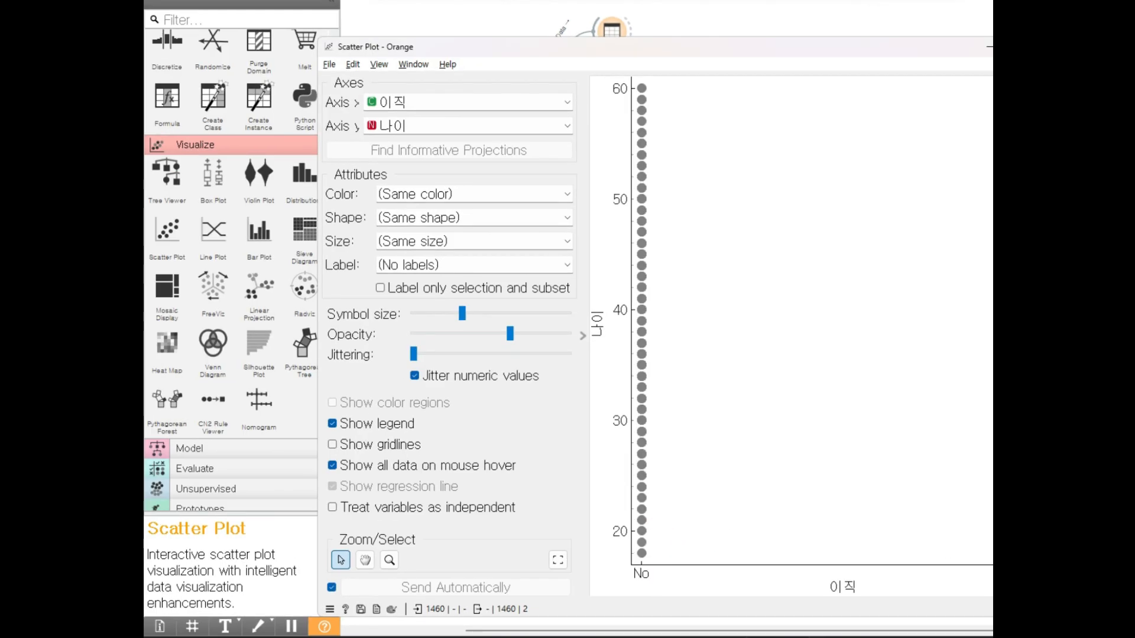
Step: Plot 나이 on the scatter plot's x axis against 월급($) on the y axis
{"action": "left_click", "coordinate": [504, 104]}
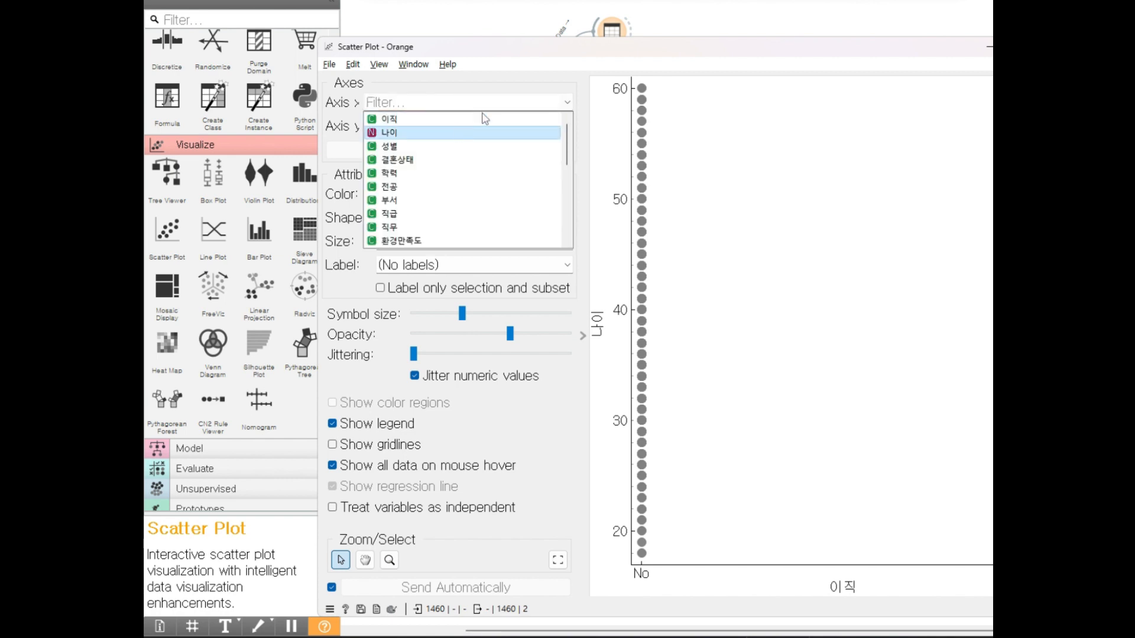
{"action": "left_click", "coordinate": [456, 130]}
{"action": "left_click", "coordinate": [456, 130]}
{"action": "scroll", "coordinate": [442, 200], "scroll_direction": "down", "scroll_amount": 5}
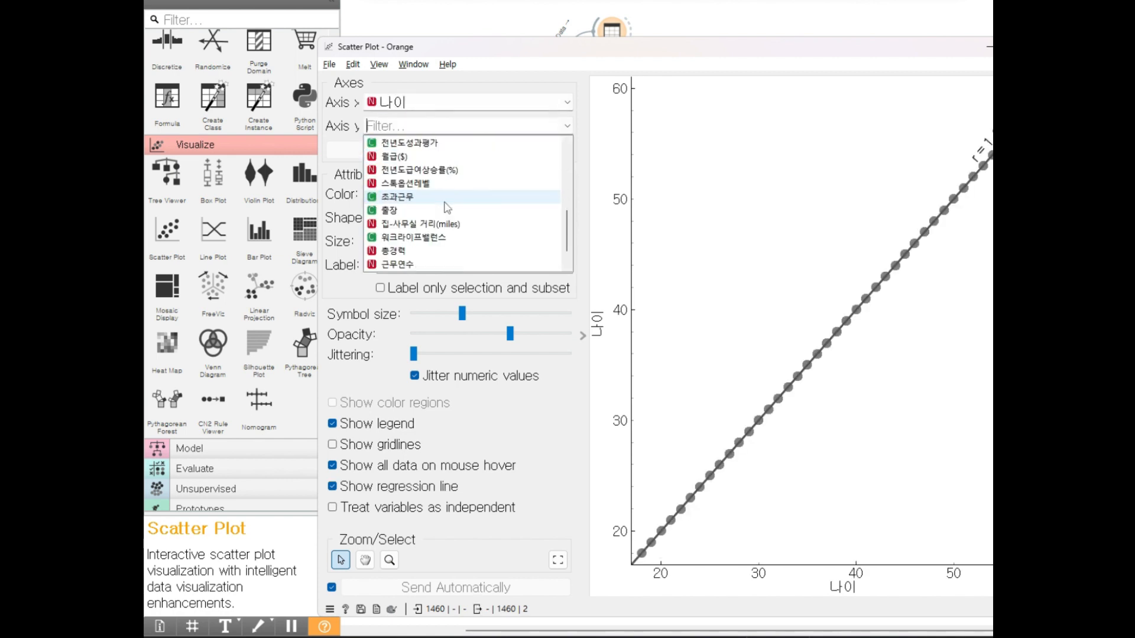
{"action": "left_click", "coordinate": [413, 157]}
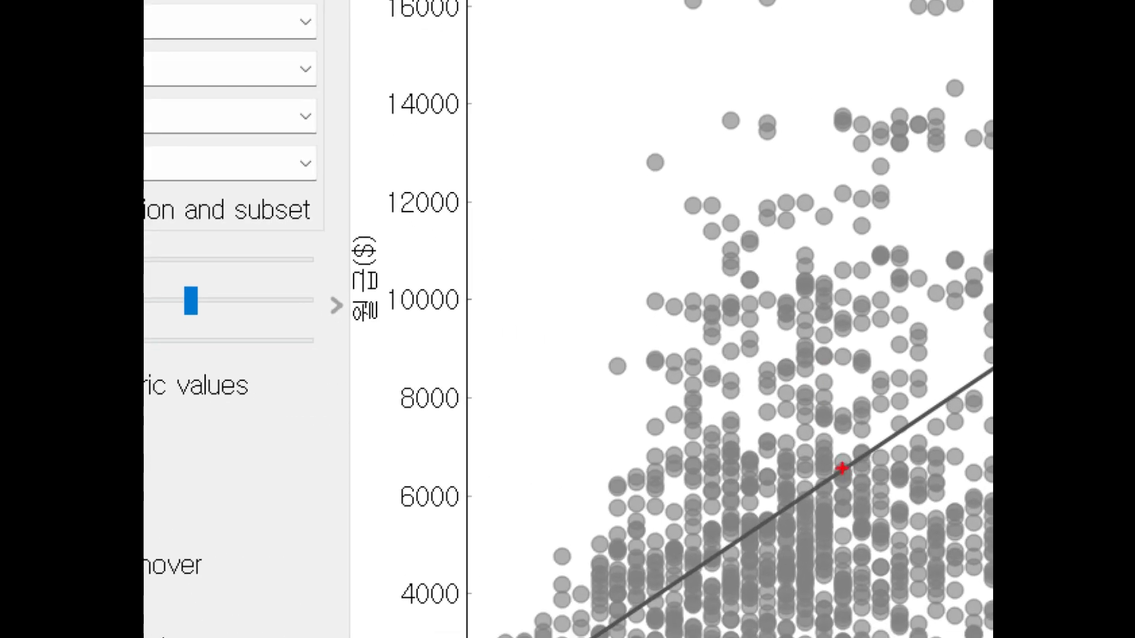
{"action": "scroll", "coordinate": [832, 408], "scroll_direction": "down", "scroll_amount": 1}
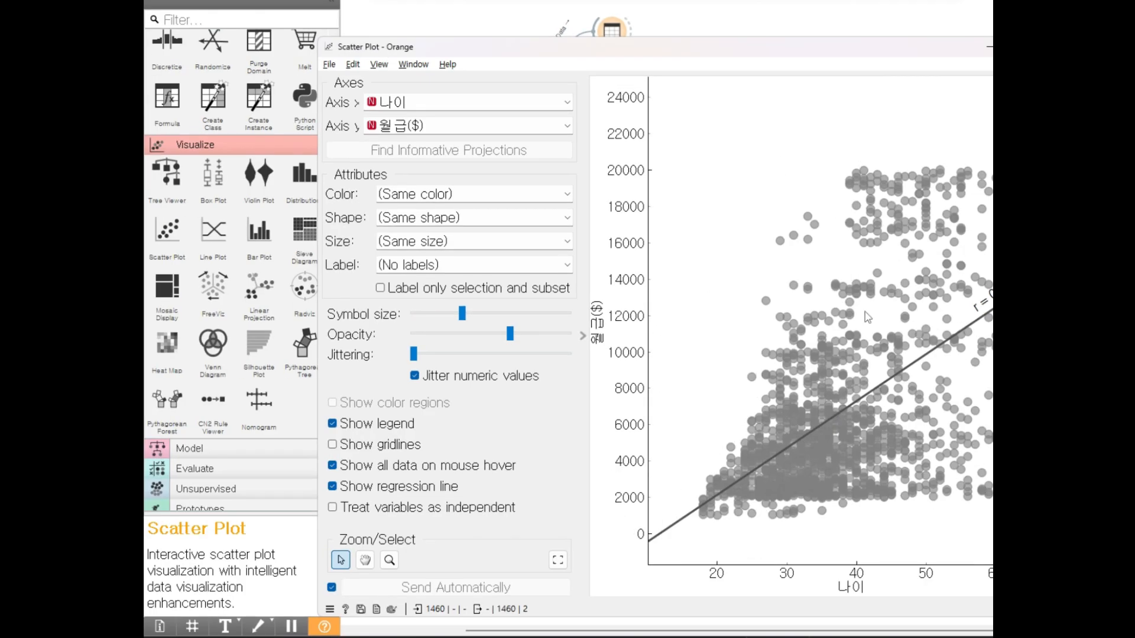
Step: Move the Scatter Plot window up and maximize it
{"action": "double_click", "coordinate": [822, 47]}
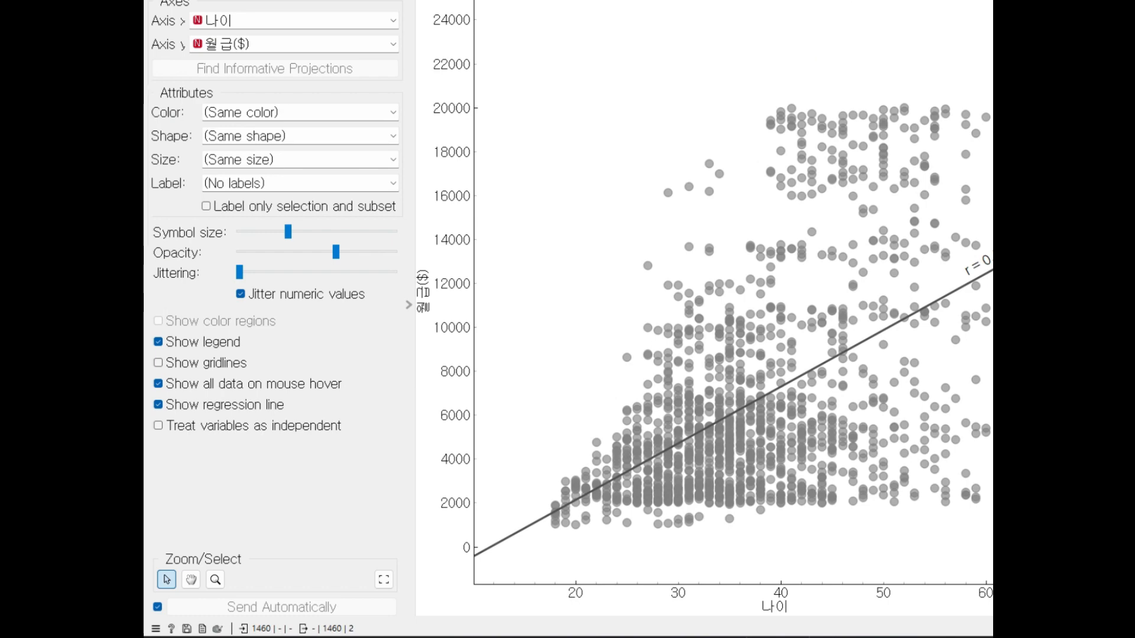
{"action": "double_click", "coordinate": [851, 1]}
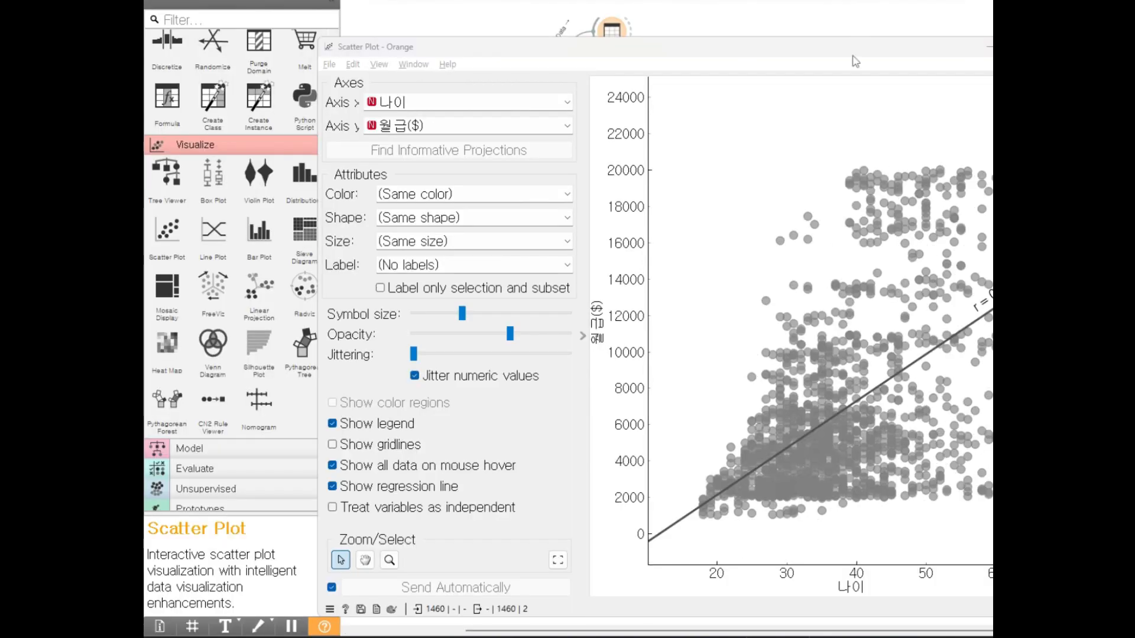
{"action": "left_click_drag", "start_coordinate": [850, 54], "coordinate": [800, 24]}
{"action": "double_click", "coordinate": [800, 28]}
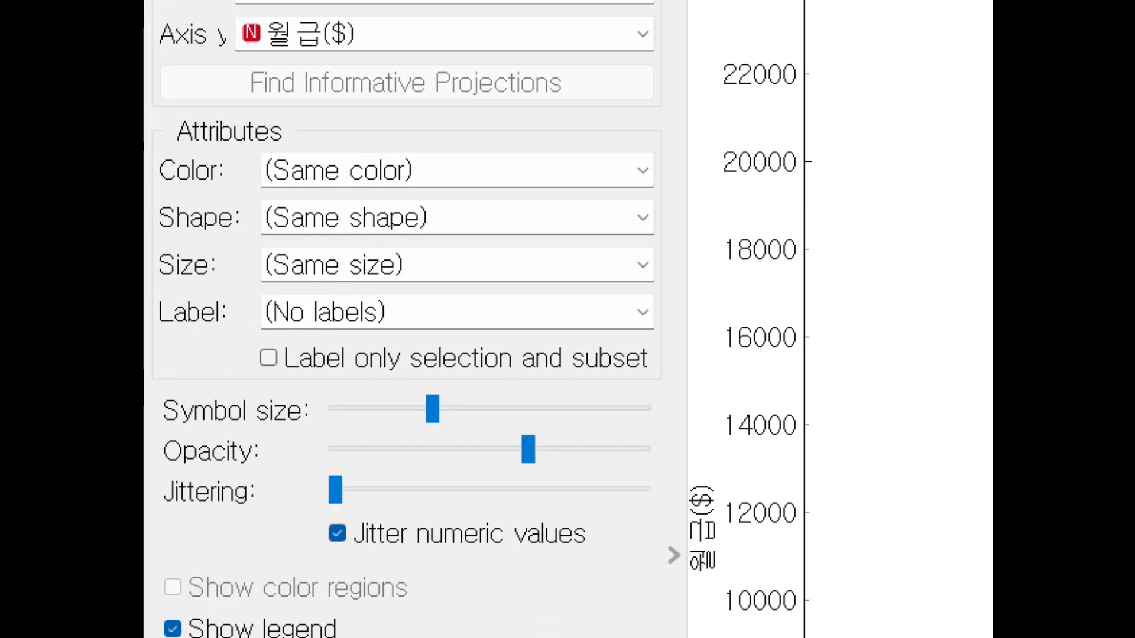
Step: Circle the numeric type markers and variable names of the 나이 and 월급($) axes in red
{"action": "mouse_move", "coordinate": [267, 45]}
{"action": "left_mouse_down"}
{"action": "mouse_move", "coordinate": [232, 23]}
{"action": "mouse_move", "coordinate": [303, 11]}
{"action": "left_mouse_up"}
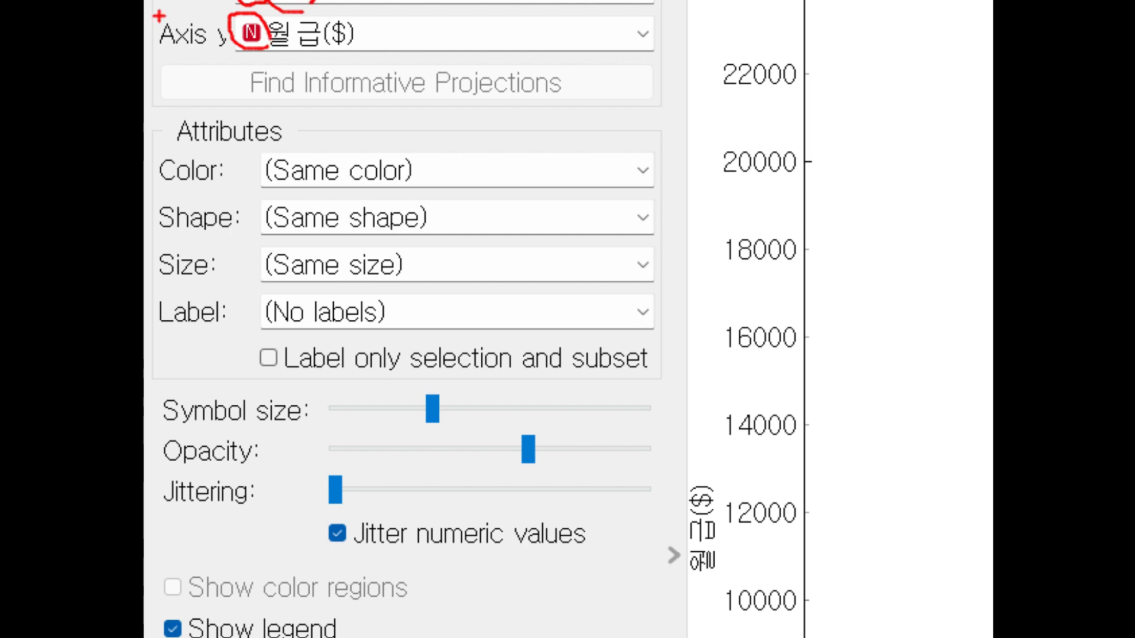
{"action": "left_click_drag", "start_coordinate": [149, 9], "coordinate": [232, 19]}
{"action": "mouse_move", "coordinate": [349, 68]}
{"action": "left_mouse_down"}
{"action": "mouse_move", "coordinate": [247, 30]}
{"action": "mouse_move", "coordinate": [311, 62]}
{"action": "left_mouse_up"}
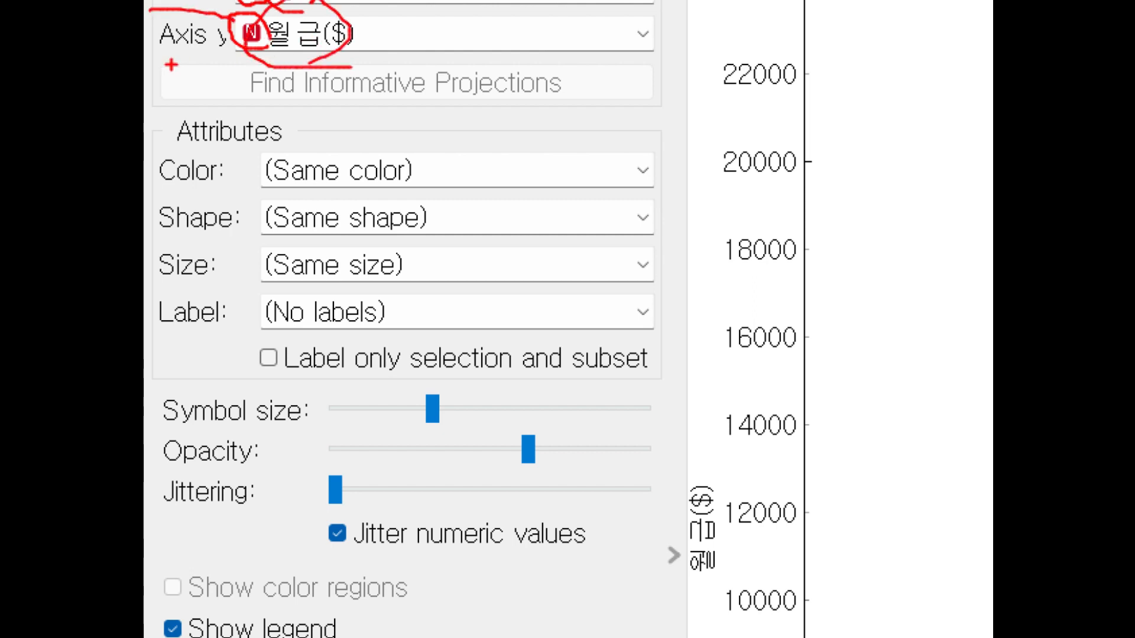
{"action": "left_click_drag", "start_coordinate": [160, 60], "coordinate": [249, 65]}
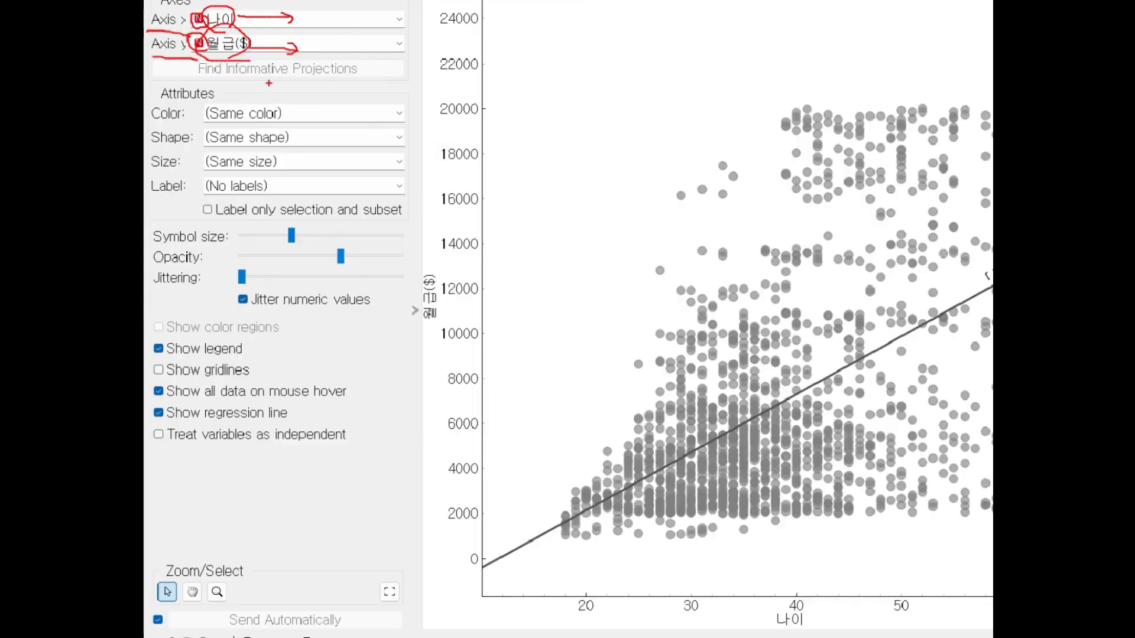
Step: Select the points near age 25 and 월급 4000, and toggle the regression line off and on
{"action": "left_click", "coordinate": [626, 458]}
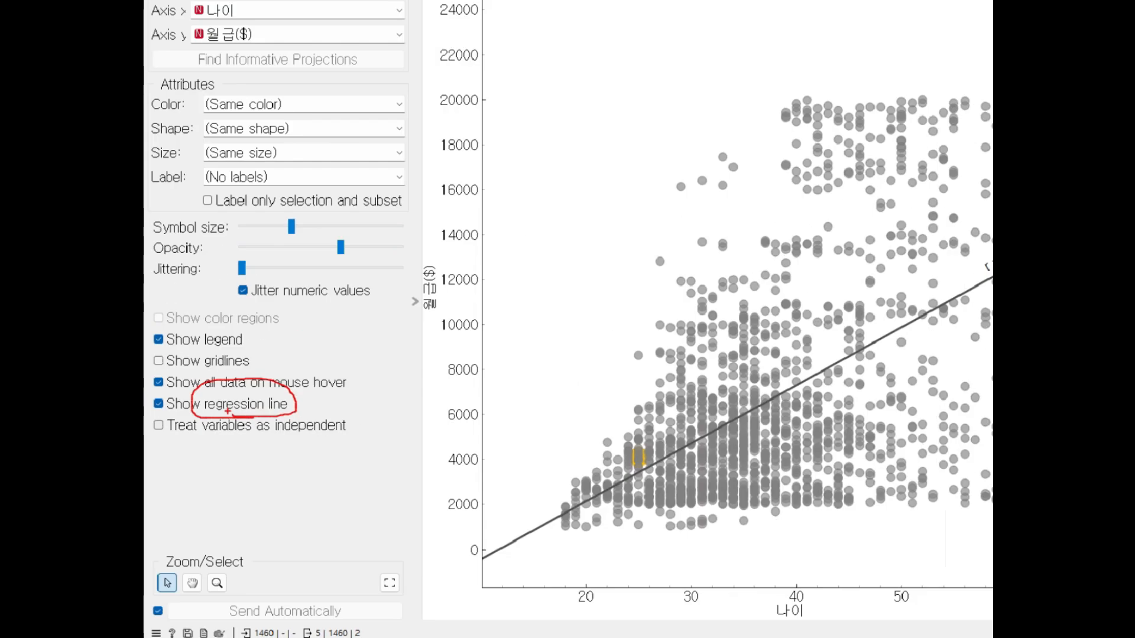
{"action": "left_click", "coordinate": [161, 406]}
{"action": "left_click", "coordinate": [161, 406]}
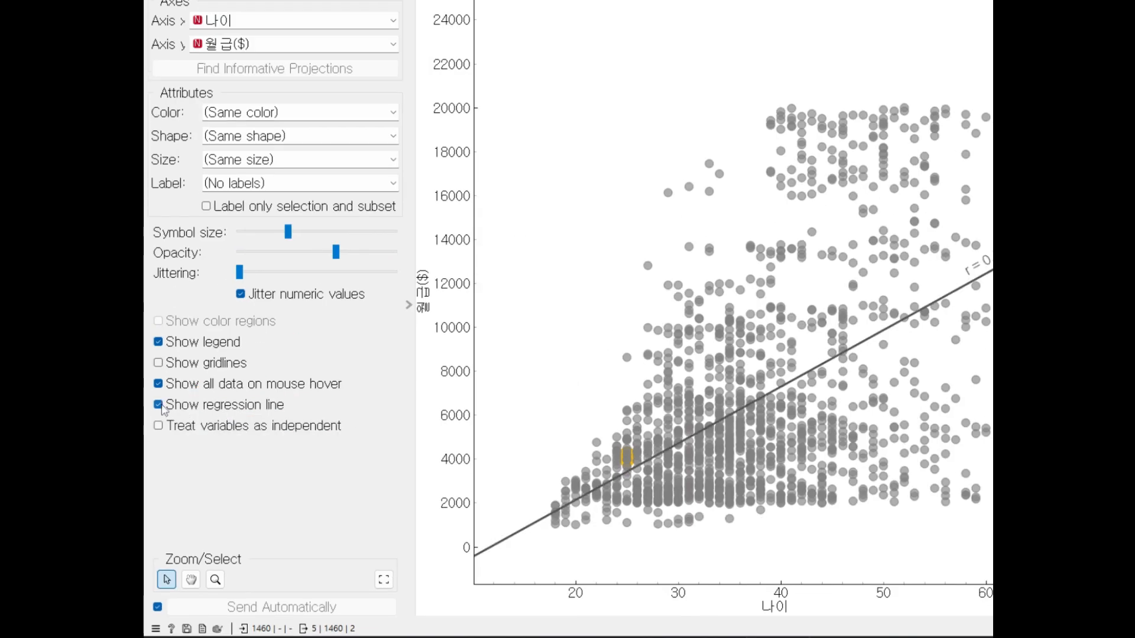
{"action": "left_click", "coordinate": [159, 405]}
{"action": "left_click", "coordinate": [158, 405]}
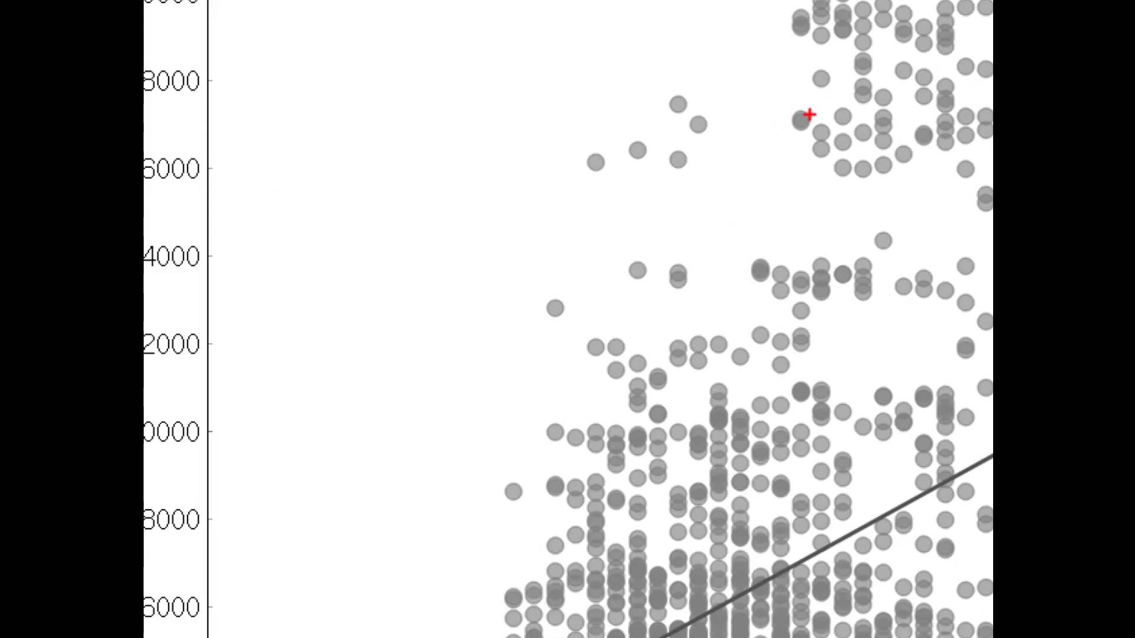
Step: Sketch in red the vertical distance from a point near age 39 to the regression line, then clear the sketch
{"action": "left_click_drag", "start_coordinate": [803, 114], "coordinate": [799, 116]}
{"action": "mouse_move", "coordinate": [823, 555]}
{"action": "left_mouse_down"}
{"action": "mouse_move", "coordinate": [817, 117]}
{"action": "mouse_move", "coordinate": [885, 188]}
{"action": "mouse_move", "coordinate": [885, 263]}
{"action": "mouse_move", "coordinate": [833, 504]}
{"action": "mouse_move", "coordinate": [915, 491]}
{"action": "left_mouse_up"}
{"action": "mouse_move", "coordinate": [938, 216]}
{"action": "left_mouse_down"}
{"action": "mouse_move", "coordinate": [950, 254]}
{"action": "mouse_move", "coordinate": [973, 251]}
{"action": "left_mouse_up"}
{"action": "left_click_drag", "start_coordinate": [918, 100], "coordinate": [919, 116]}
{"action": "left_click_drag", "start_coordinate": [923, 41], "coordinate": [933, 86]}
{"action": "left_click_drag", "start_coordinate": [964, 1], "coordinate": [988, 44]}
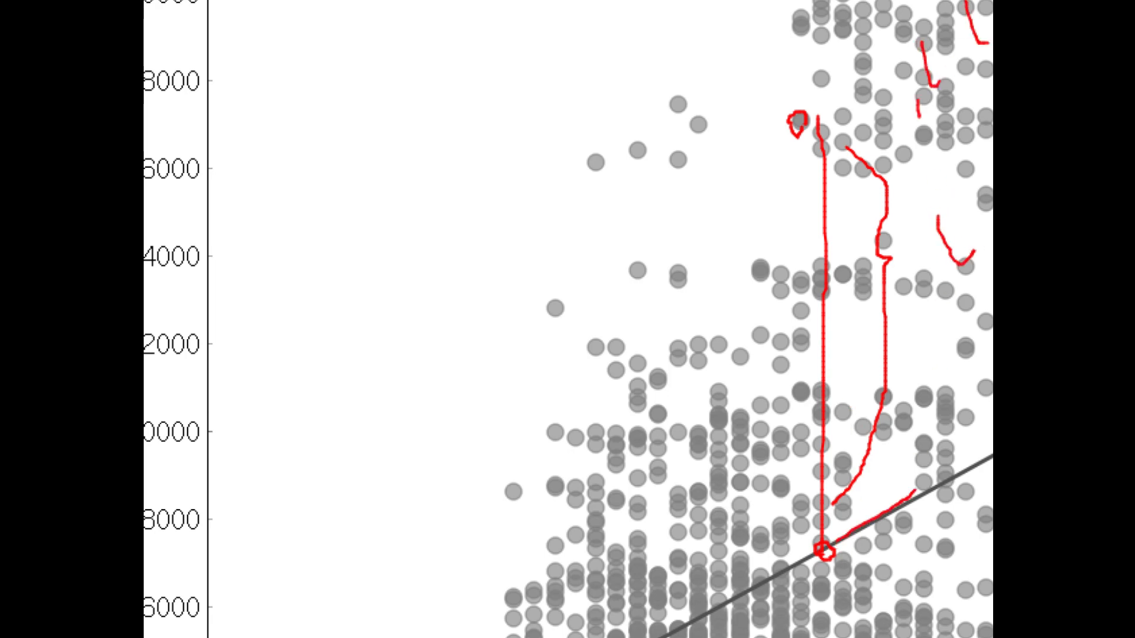
{"action": "key", "text": "Escape"}
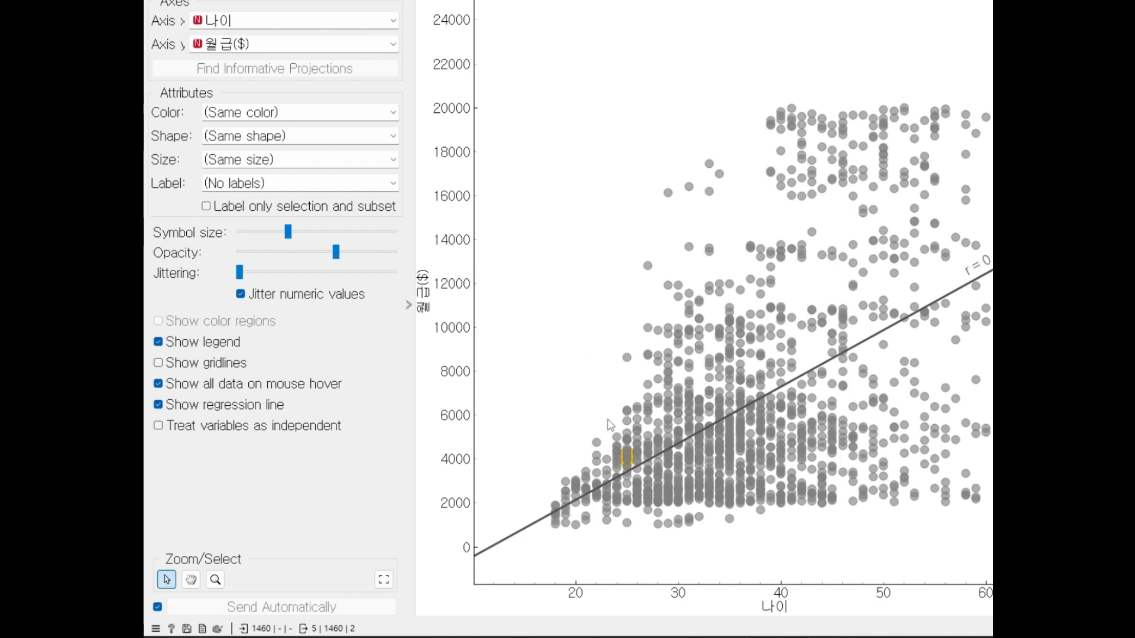
Step: Circle the r value beside the regression line in red and clear the mark
{"action": "key", "text": "ctrl+1"}
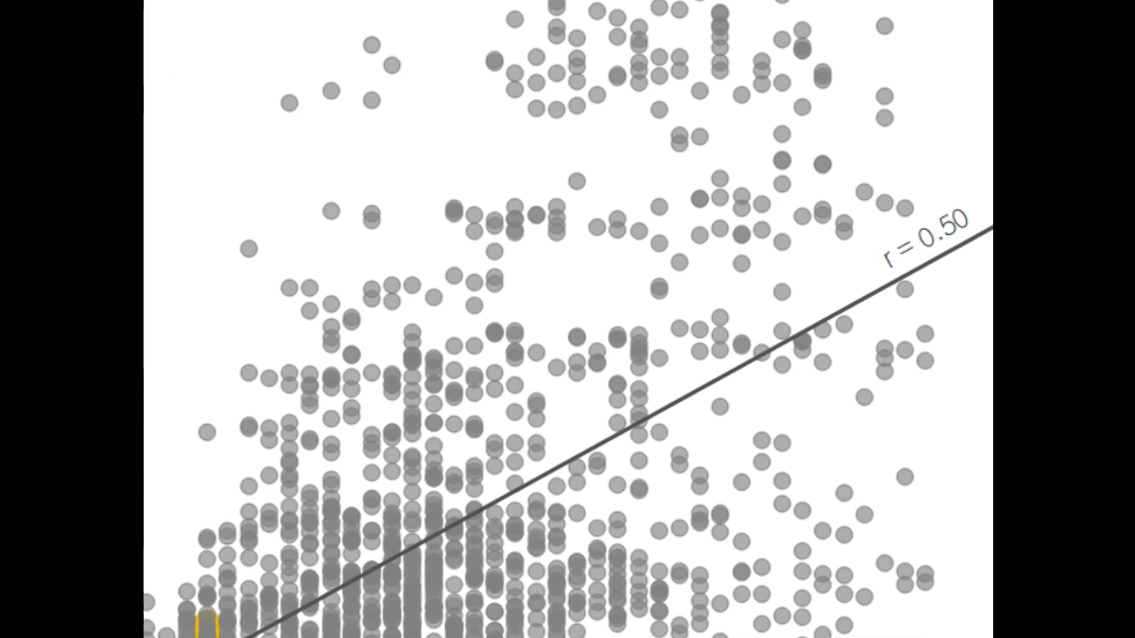
{"action": "left_click", "coordinate": [975, 291]}
{"action": "mouse_move", "coordinate": [980, 239]}
{"action": "left_mouse_down"}
{"action": "mouse_move", "coordinate": [942, 282]}
{"action": "mouse_move", "coordinate": [989, 253]}
{"action": "left_mouse_up"}
{"action": "mouse_move", "coordinate": [981, 127]}
{"action": "left_mouse_down"}
{"action": "mouse_move", "coordinate": [984, 204]}
{"action": "mouse_move", "coordinate": [989, 193]}
{"action": "left_mouse_up"}
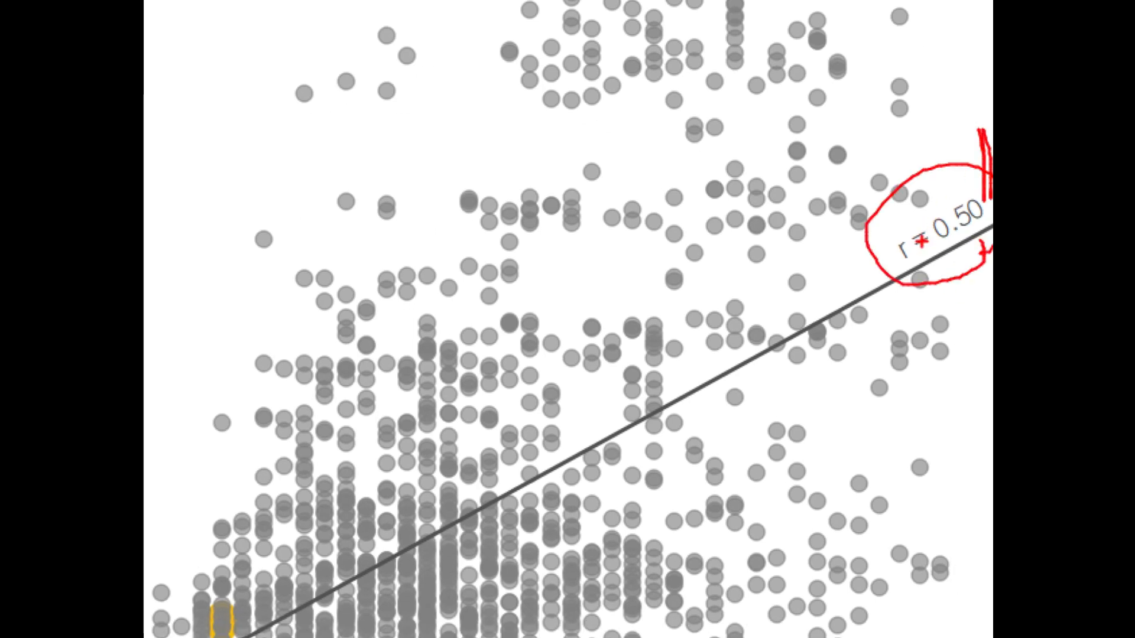
{"action": "key", "text": "Escape"}
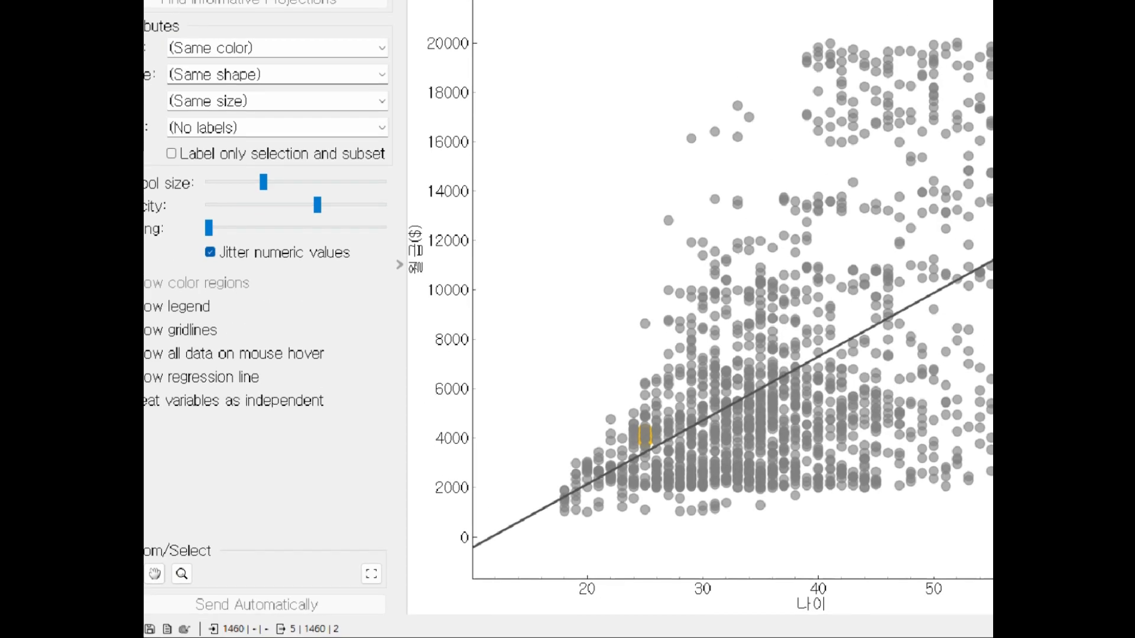
Step: Draw a steeper red line labelled r=1 and arrows along both axes, and trace the regression line for comparison
{"action": "left_click", "coordinate": [478, 577]}
{"action": "mouse_move", "coordinate": [472, 579]}
{"action": "left_mouse_down"}
{"action": "mouse_move", "coordinate": [751, 359]}
{"action": "mouse_move", "coordinate": [988, 102]}
{"action": "left_mouse_up"}
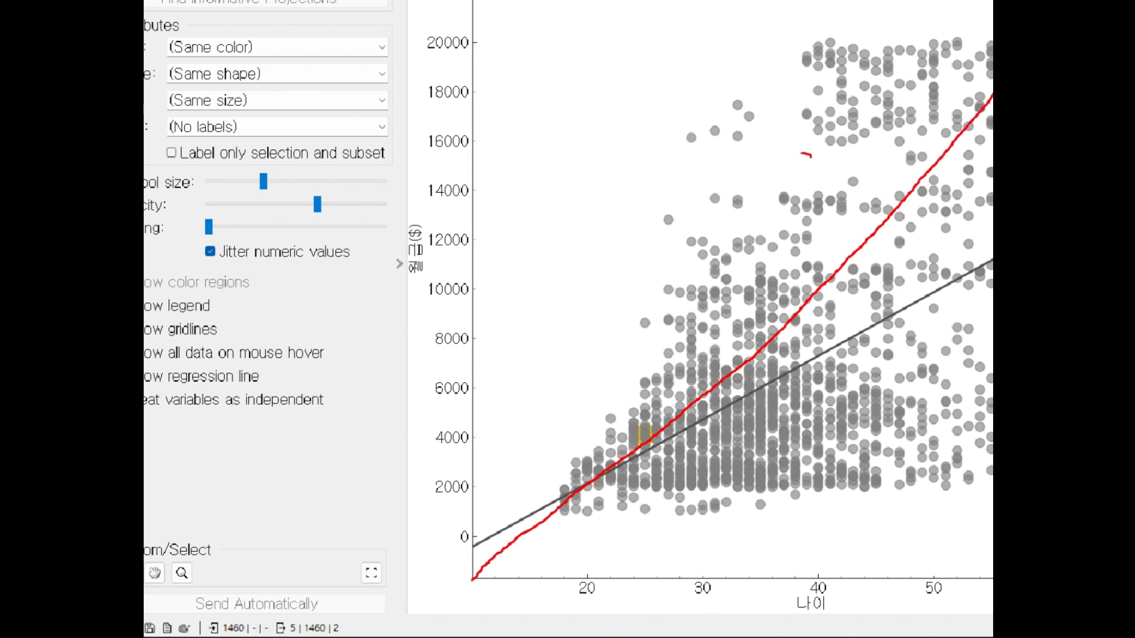
{"action": "mouse_move", "coordinate": [811, 157]}
{"action": "left_mouse_down"}
{"action": "mouse_move", "coordinate": [833, 139]}
{"action": "mouse_move", "coordinate": [892, 171]}
{"action": "left_mouse_up"}
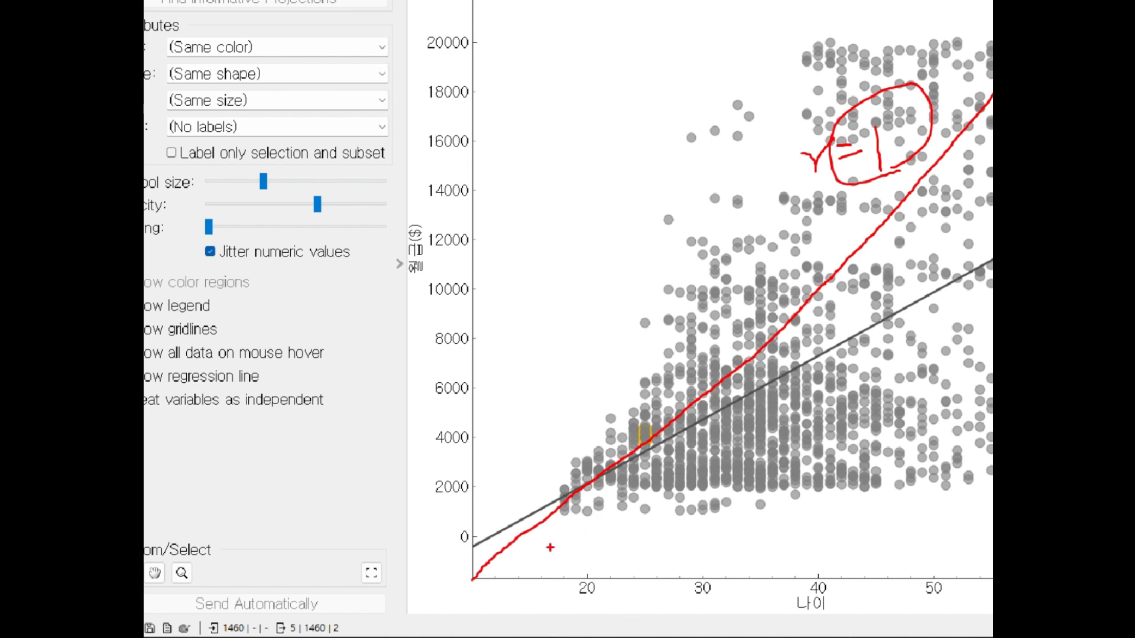
{"action": "mouse_move", "coordinate": [550, 547]}
{"action": "left_mouse_down"}
{"action": "mouse_move", "coordinate": [902, 555]}
{"action": "mouse_move", "coordinate": [884, 563]}
{"action": "left_mouse_up"}
{"action": "left_click_drag", "start_coordinate": [570, 453], "coordinate": [580, 317]}
{"action": "mouse_move", "coordinate": [562, 344]}
{"action": "left_mouse_down"}
{"action": "mouse_move", "coordinate": [579, 318]}
{"action": "mouse_move", "coordinate": [601, 328]}
{"action": "left_mouse_up"}
{"action": "mouse_move", "coordinate": [506, 501]}
{"action": "left_mouse_down"}
{"action": "mouse_move", "coordinate": [803, 374]}
{"action": "mouse_move", "coordinate": [992, 260]}
{"action": "left_mouse_up"}
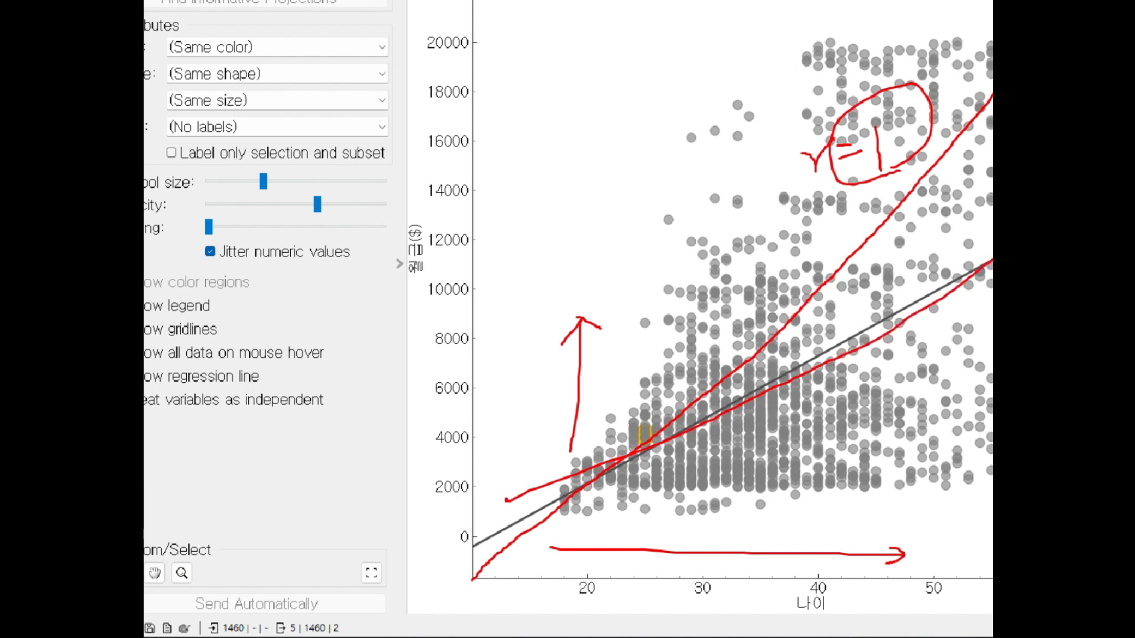
Step: Clear the red marks, sketch a horizontal line near 월급 11000 and vertical lines near ages 36 and 41, and erase them
{"action": "key", "text": "Escape"}
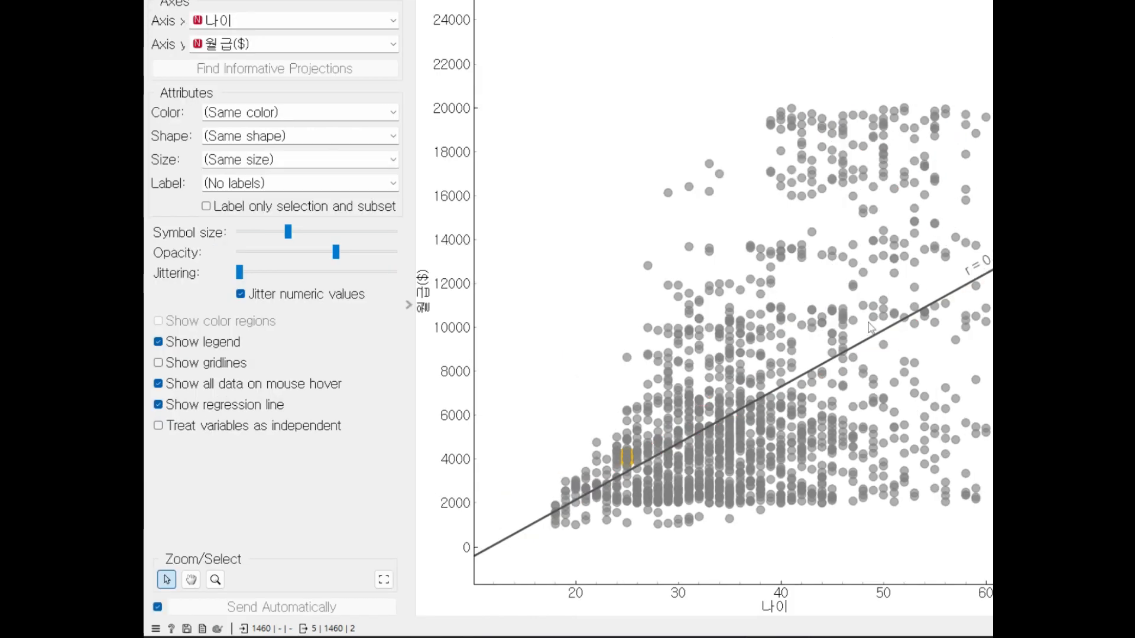
{"action": "key", "text": "ctrl+1"}
{"action": "scroll", "coordinate": [788, 333], "scroll_direction": "down", "scroll_amount": 3}
{"action": "left_click_drag", "start_coordinate": [537, 309], "coordinate": [993, 309]}
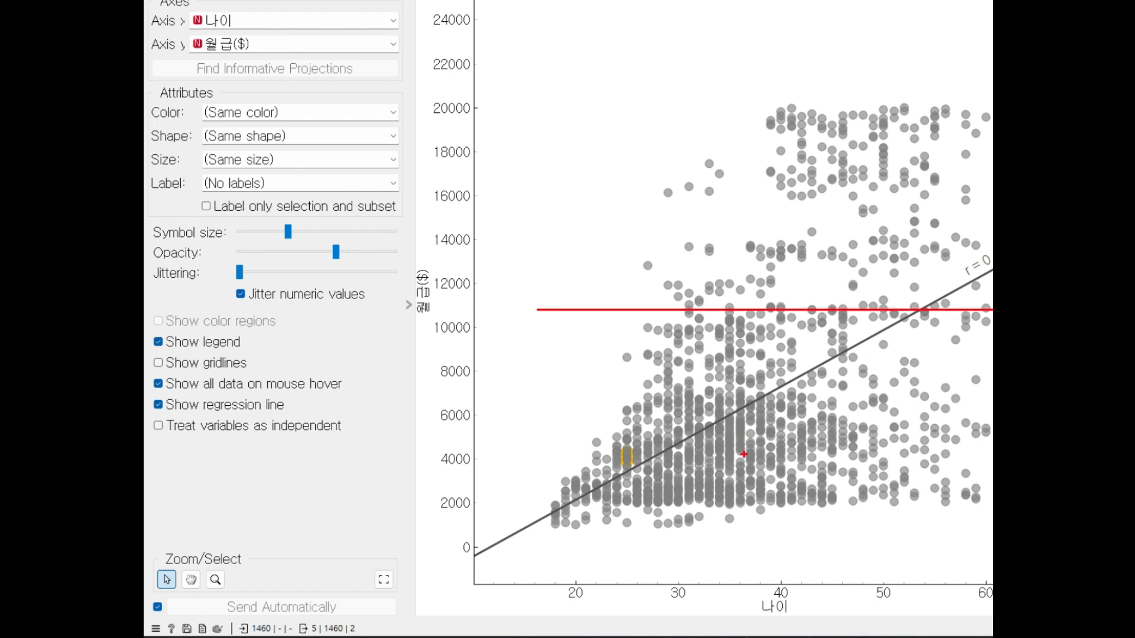
{"action": "mouse_move", "coordinate": [738, 566]}
{"action": "left_mouse_down"}
{"action": "mouse_move", "coordinate": [743, 337]}
{"action": "mouse_move", "coordinate": [536, 305]}
{"action": "left_mouse_up"}
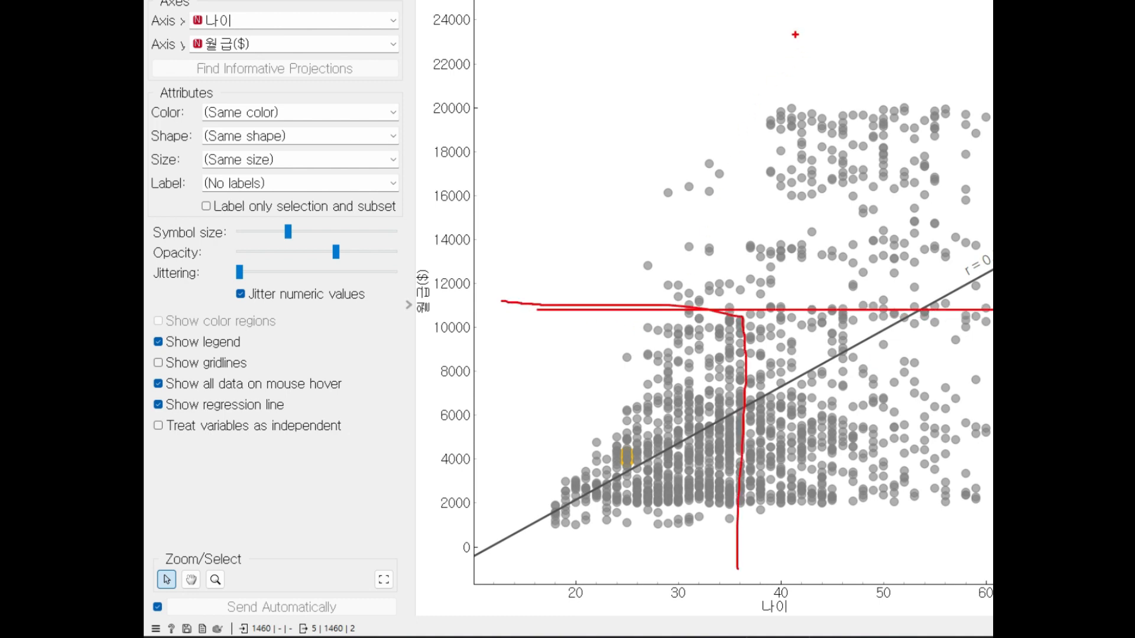
{"action": "left_click_drag", "start_coordinate": [795, 34], "coordinate": [795, 508]}
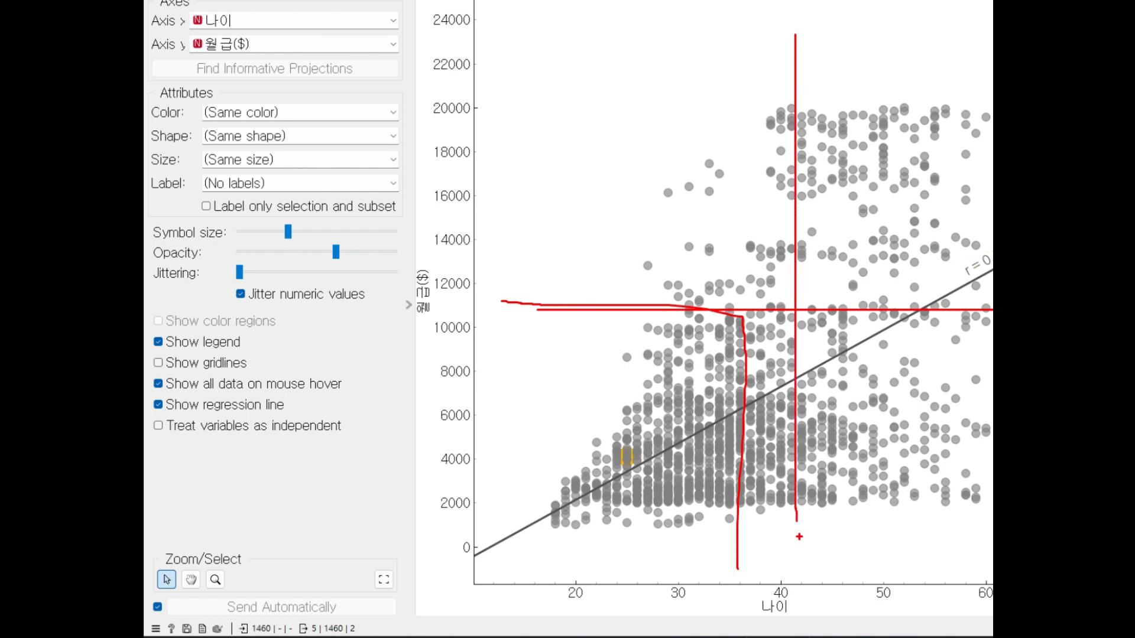
{"action": "key", "text": "Escape"}
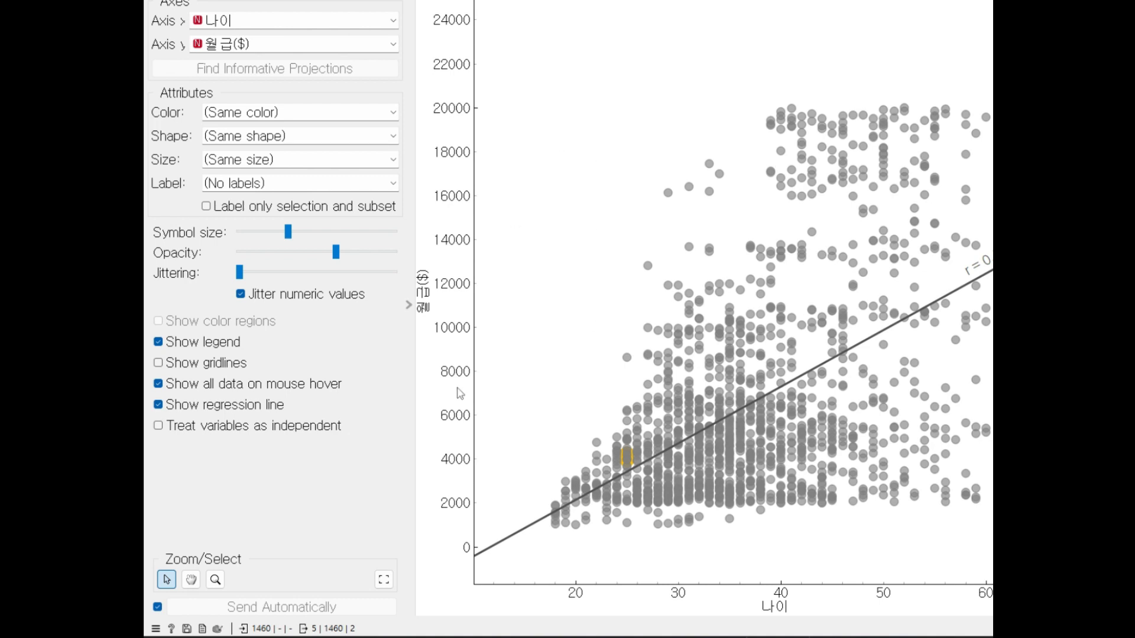
Step: Open the color variable choices, mark them up in red, and clear the marks without changing the color
{"action": "left_click", "coordinate": [345, 116]}
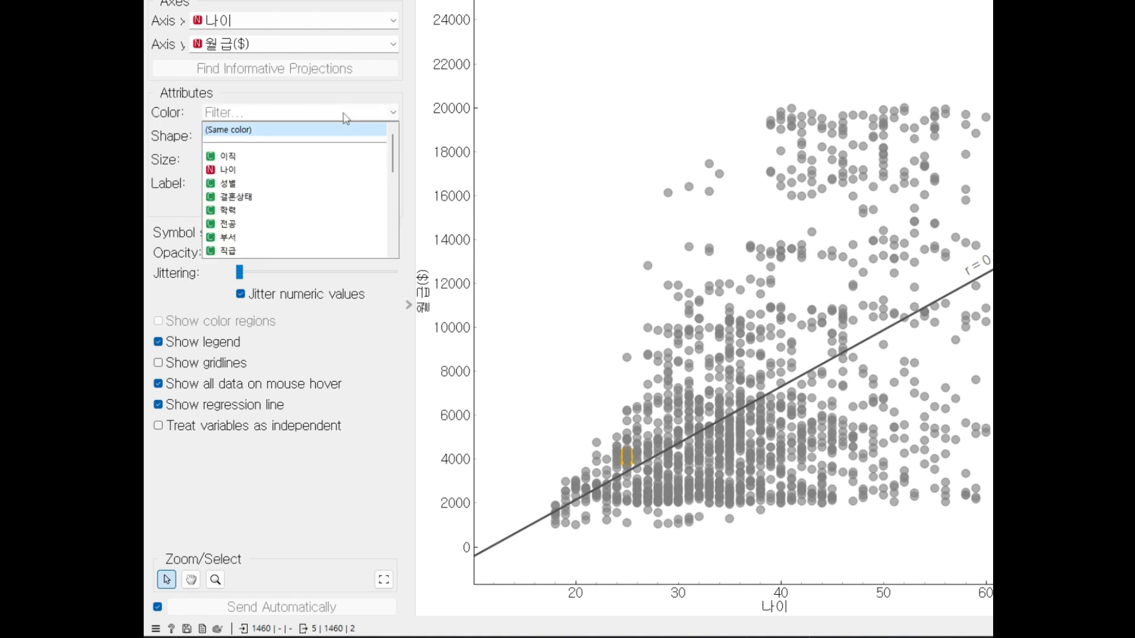
{"action": "key", "text": "ctrl+1"}
{"action": "left_click", "coordinate": [210, 140]}
{"action": "mouse_move", "coordinate": [329, 222]}
{"action": "left_mouse_down"}
{"action": "mouse_move", "coordinate": [277, 219]}
{"action": "mouse_move", "coordinate": [289, 157]}
{"action": "mouse_move", "coordinate": [338, 205]}
{"action": "mouse_move", "coordinate": [328, 259]}
{"action": "left_mouse_up"}
{"action": "mouse_move", "coordinate": [353, 303]}
{"action": "left_mouse_down"}
{"action": "mouse_move", "coordinate": [269, 323]}
{"action": "mouse_move", "coordinate": [322, 218]}
{"action": "mouse_move", "coordinate": [355, 279]}
{"action": "left_mouse_up"}
{"action": "key", "text": "Escape"}
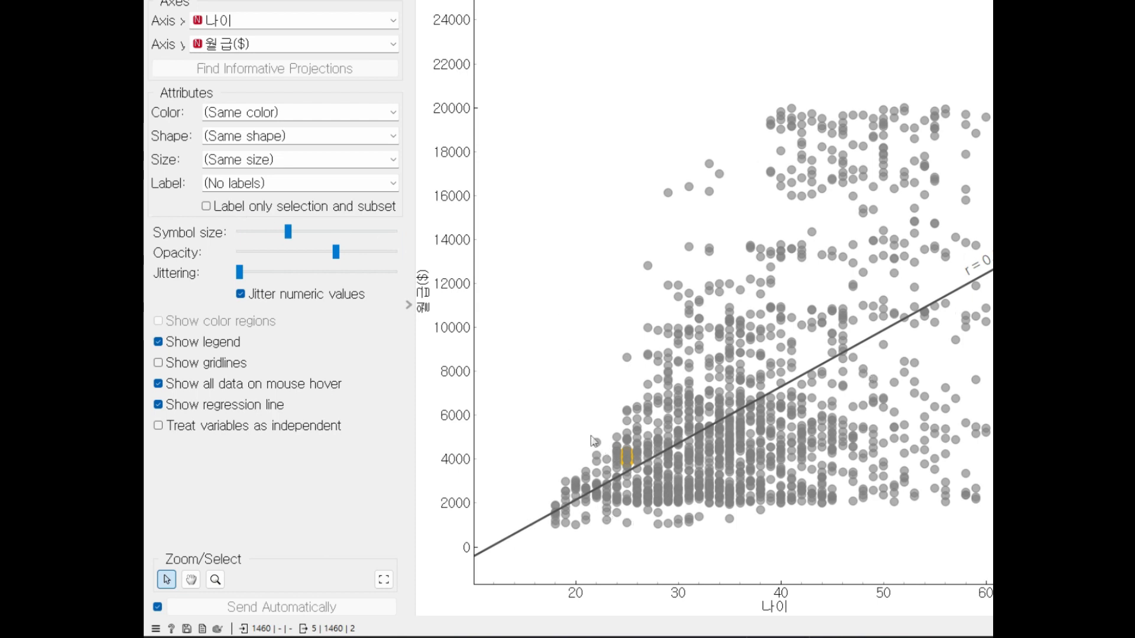
Step: Color the scatter points by 결혼상태 and trace the rising trend of the regression lines in red
{"action": "left_click", "coordinate": [347, 115]}
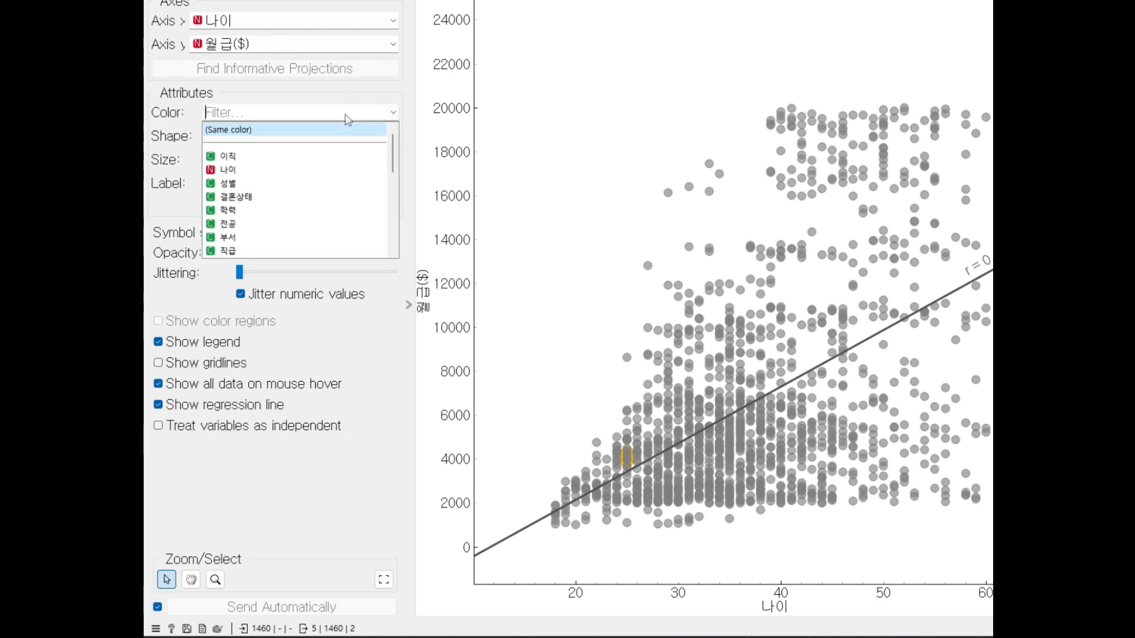
{"action": "left_click", "coordinate": [271, 196]}
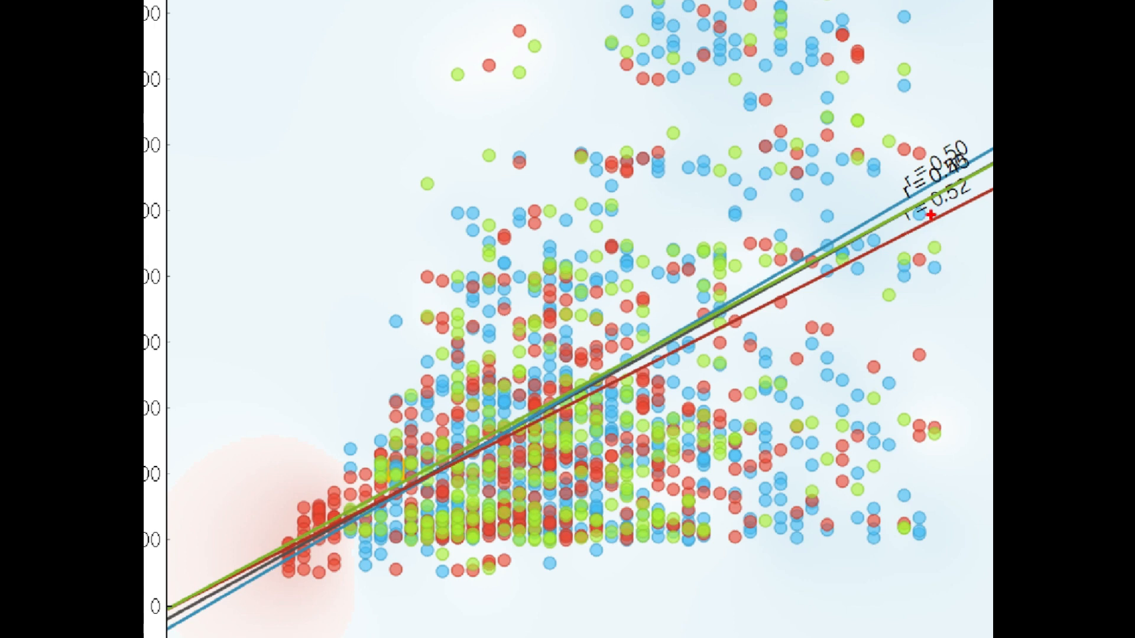
{"action": "left_click_drag", "start_coordinate": [241, 557], "coordinate": [868, 284]}
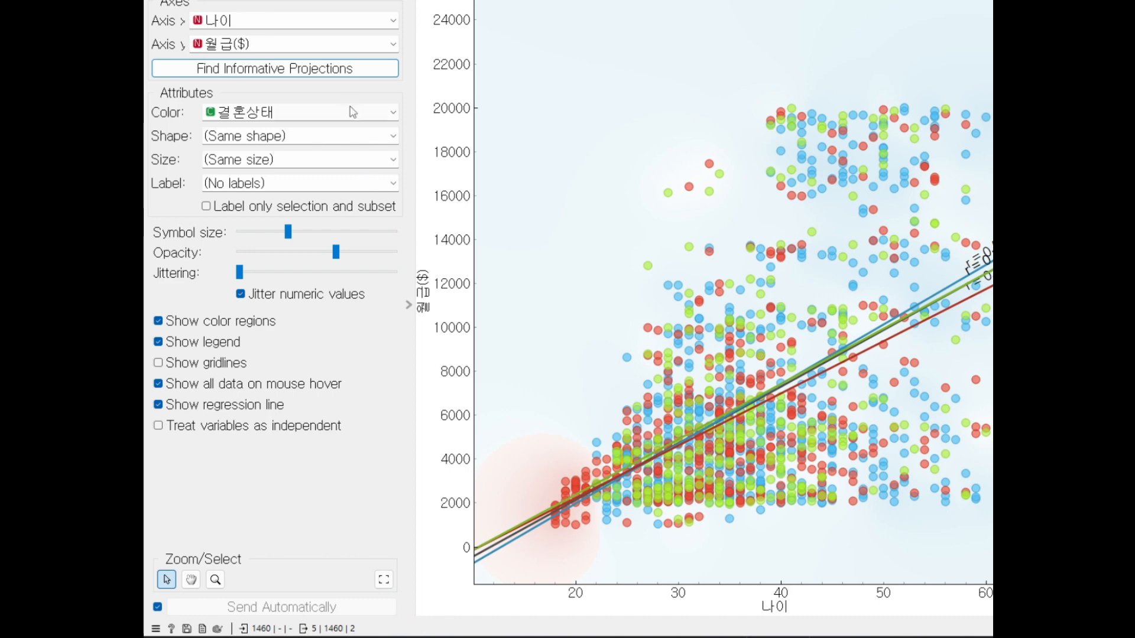
Step: Color the scatter points by 성별 for comparison, and switch the coloring to 직급
{"action": "left_click", "coordinate": [350, 110]}
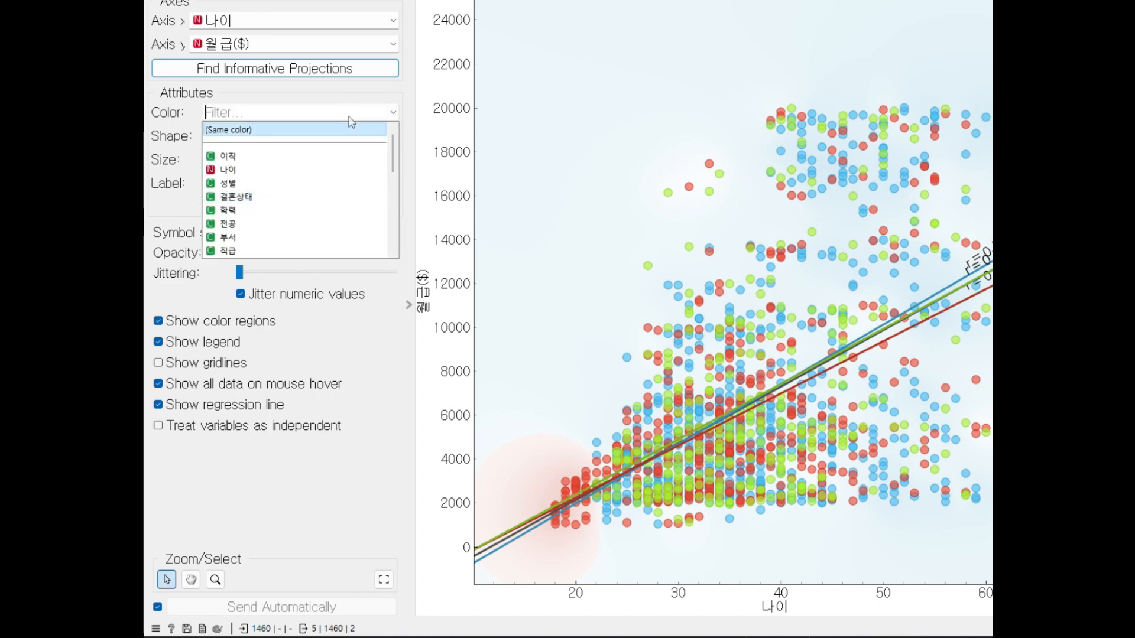
{"action": "left_click", "coordinate": [278, 183]}
{"action": "left_click", "coordinate": [300, 116]}
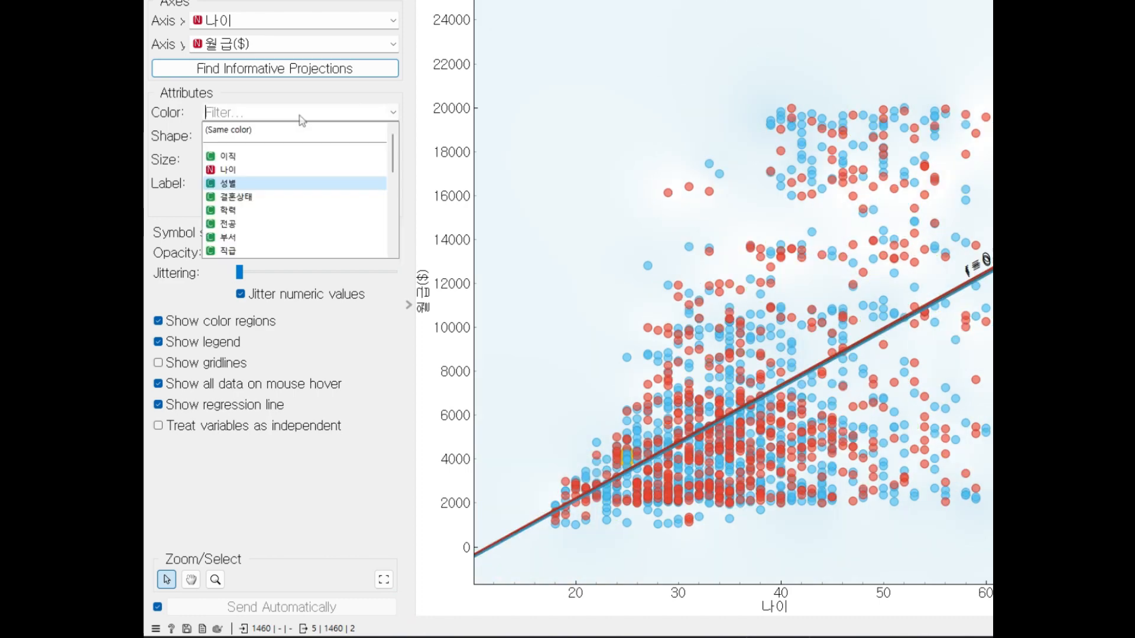
{"action": "left_click", "coordinate": [249, 250]}
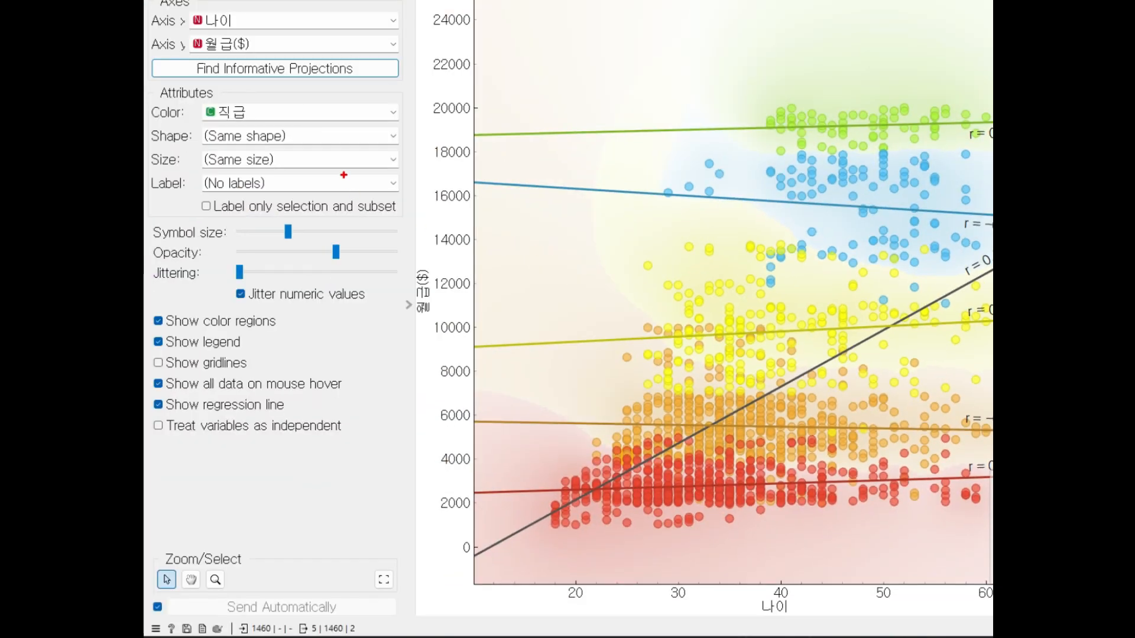
Step: Circle the 직급 color variable in red, draw an arrow from 나이 to 월급($), and trace the overall regression line
{"action": "mouse_move", "coordinate": [245, 125]}
{"action": "left_mouse_down"}
{"action": "mouse_move", "coordinate": [162, 116]}
{"action": "mouse_move", "coordinate": [242, 98]}
{"action": "left_mouse_up"}
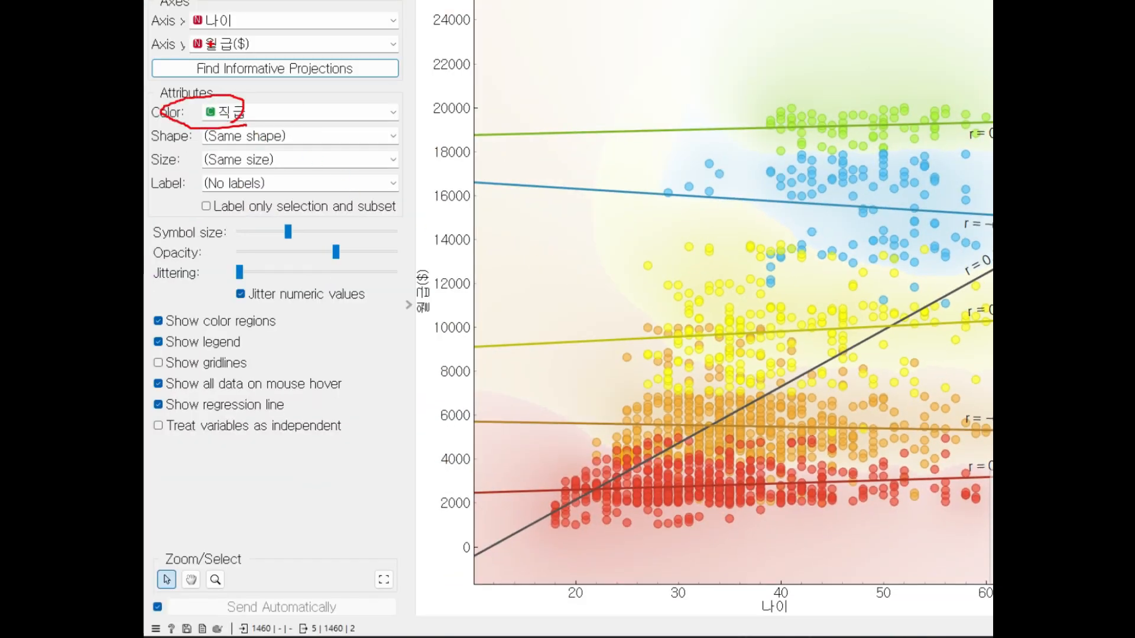
{"action": "mouse_move", "coordinate": [234, 20]}
{"action": "left_mouse_down"}
{"action": "mouse_move", "coordinate": [257, 35]}
{"action": "mouse_move", "coordinate": [243, 46]}
{"action": "left_mouse_up"}
{"action": "mouse_move", "coordinate": [520, 530]}
{"action": "left_mouse_down"}
{"action": "mouse_move", "coordinate": [801, 384]}
{"action": "mouse_move", "coordinate": [993, 253]}
{"action": "left_mouse_up"}
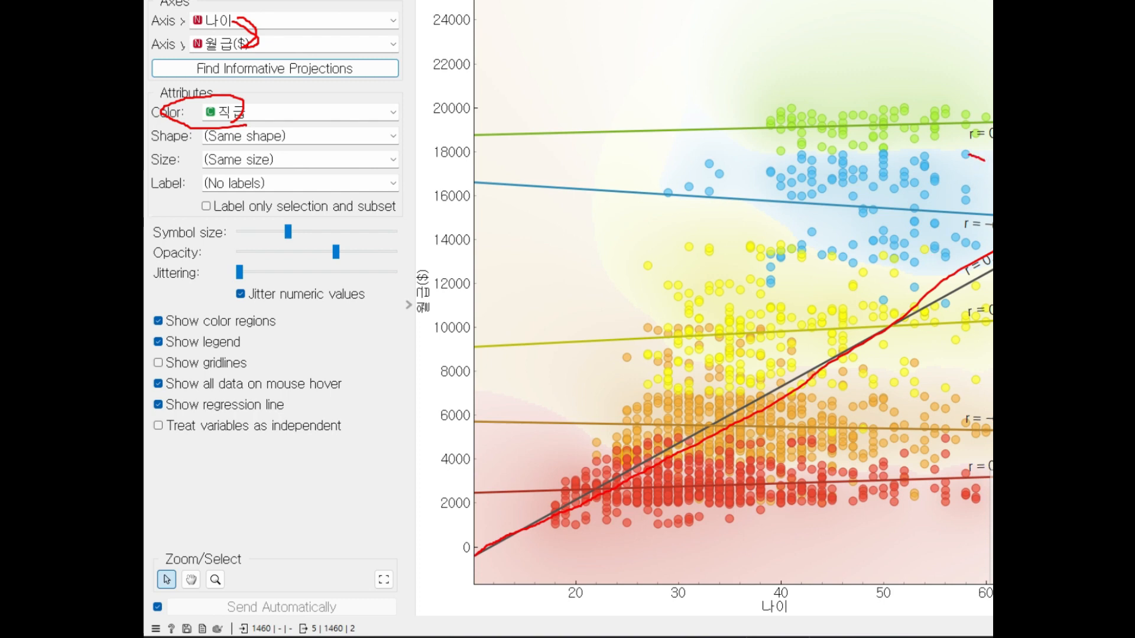
Step: Circle the blue, yellow, red and orange 직급 groups in red and draw near-horizontal lines along the blue and yellow trends
{"action": "mouse_move", "coordinate": [968, 154]}
{"action": "left_mouse_down"}
{"action": "mouse_move", "coordinate": [775, 141]}
{"action": "mouse_move", "coordinate": [674, 169]}
{"action": "mouse_move", "coordinate": [790, 227]}
{"action": "mouse_move", "coordinate": [981, 235]}
{"action": "left_mouse_up"}
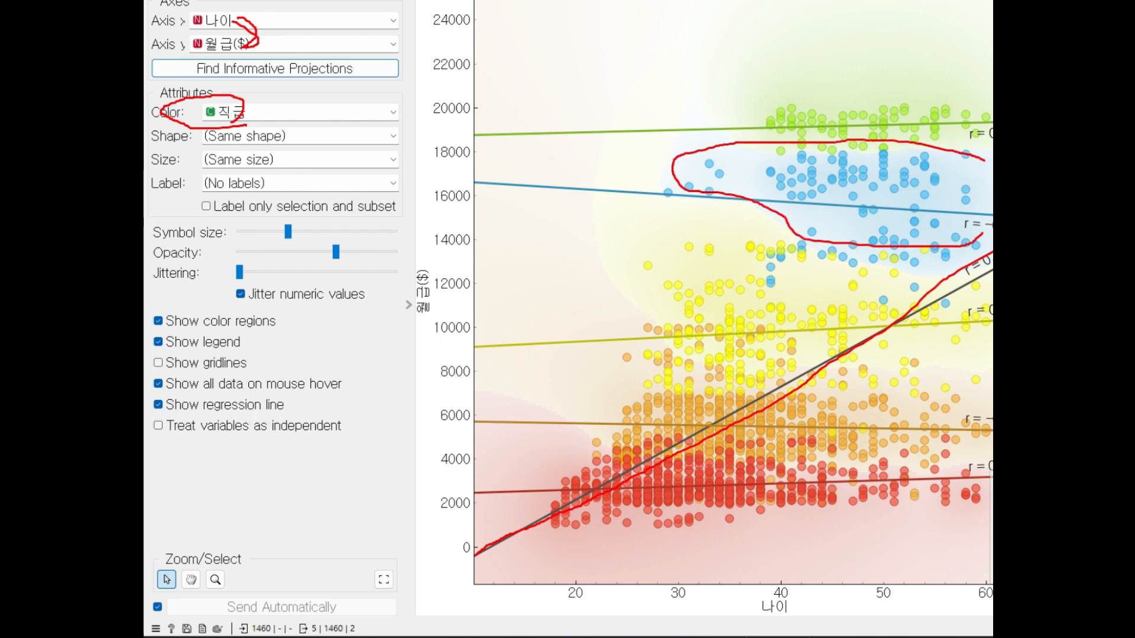
{"action": "left_click_drag", "start_coordinate": [978, 176], "coordinate": [982, 237]}
{"action": "mouse_move", "coordinate": [882, 271]}
{"action": "left_mouse_down"}
{"action": "mouse_move", "coordinate": [661, 263]}
{"action": "mouse_move", "coordinate": [804, 317]}
{"action": "mouse_move", "coordinate": [864, 280]}
{"action": "left_mouse_up"}
{"action": "left_click_drag", "start_coordinate": [495, 349], "coordinate": [992, 338]}
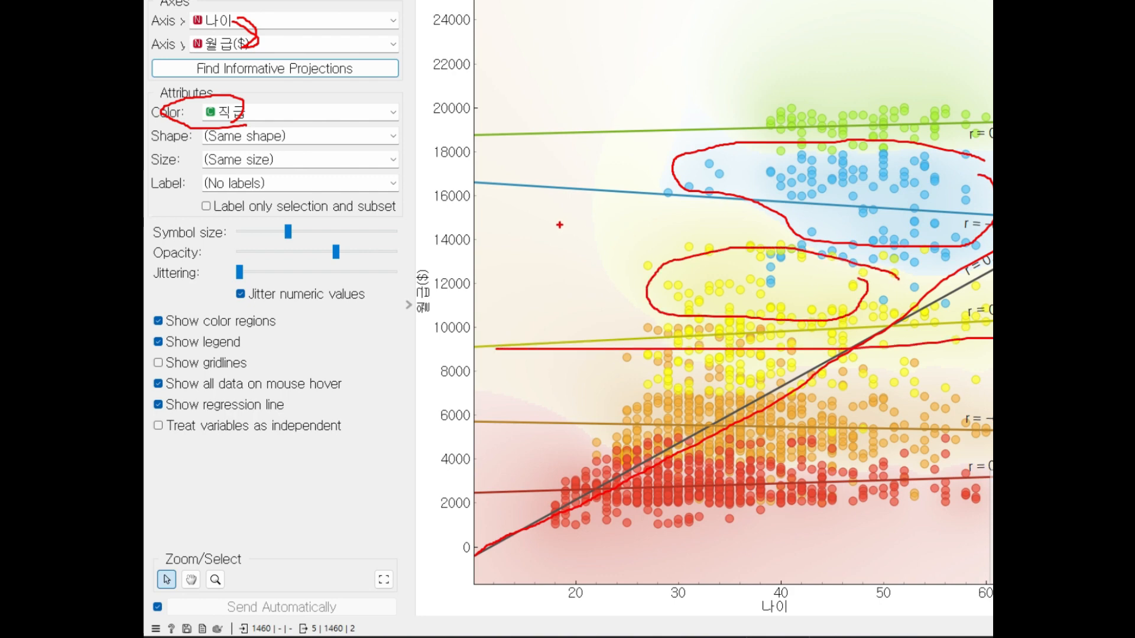
{"action": "left_click_drag", "start_coordinate": [511, 199], "coordinate": [993, 214]}
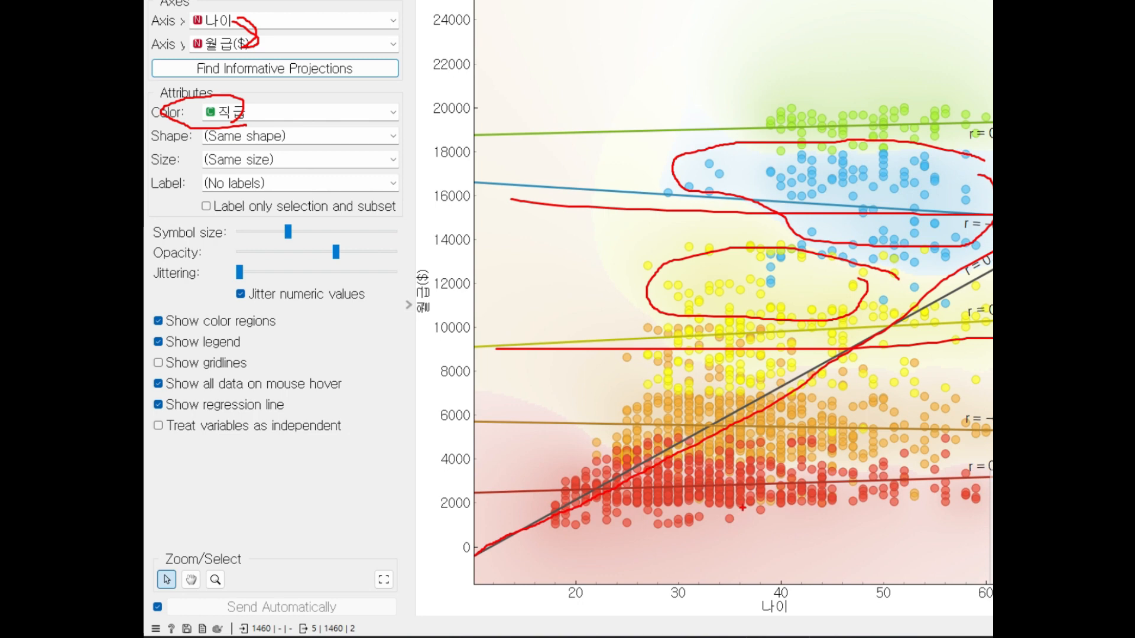
{"action": "mouse_move", "coordinate": [791, 516]}
{"action": "left_mouse_down"}
{"action": "mouse_move", "coordinate": [606, 499]}
{"action": "mouse_move", "coordinate": [816, 470]}
{"action": "mouse_move", "coordinate": [778, 508]}
{"action": "left_mouse_up"}
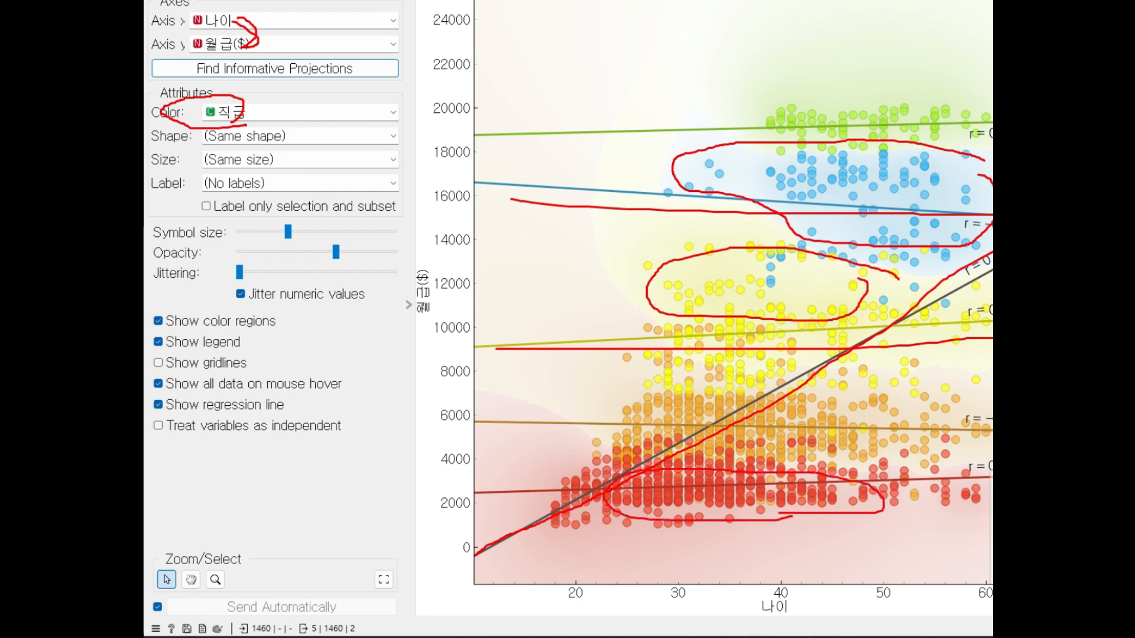
{"action": "mouse_move", "coordinate": [813, 448]}
{"action": "left_mouse_down"}
{"action": "mouse_move", "coordinate": [631, 434]}
{"action": "mouse_move", "coordinate": [879, 394]}
{"action": "mouse_move", "coordinate": [789, 442]}
{"action": "left_mouse_up"}
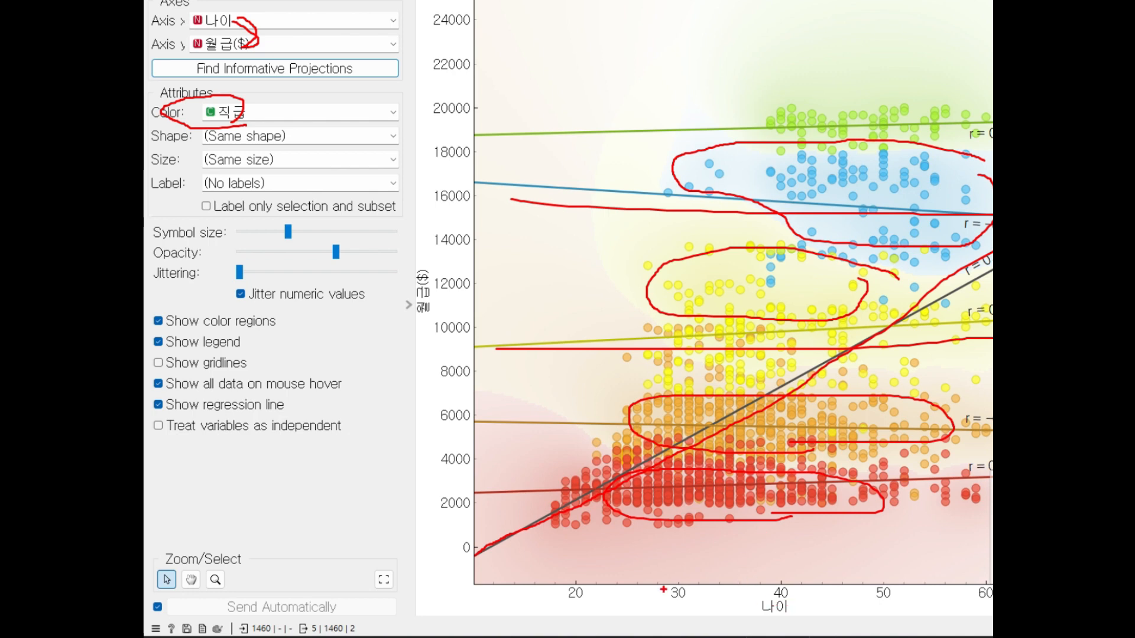
Step: Draw red guide lines from ages about 27 and 54 up to the orange group and across toward the 월급 axis, and clear all marks
{"action": "mouse_move", "coordinate": [648, 565]}
{"action": "left_mouse_down"}
{"action": "mouse_move", "coordinate": [645, 449]}
{"action": "mouse_move", "coordinate": [562, 411]}
{"action": "mouse_move", "coordinate": [482, 407]}
{"action": "left_mouse_up"}
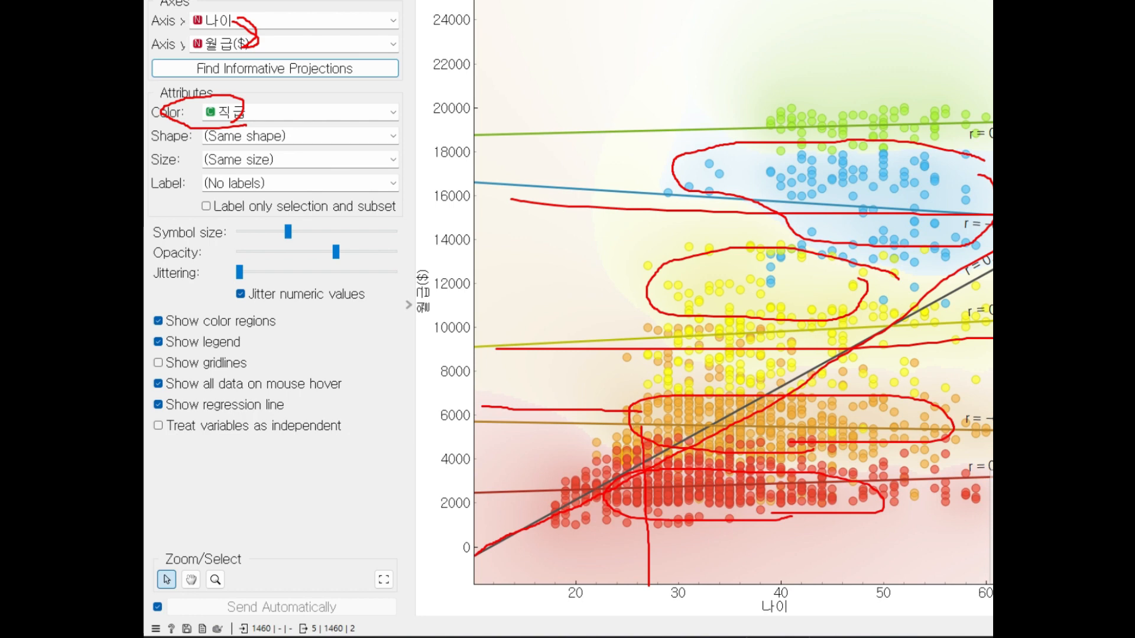
{"action": "mouse_move", "coordinate": [927, 588]}
{"action": "left_mouse_down"}
{"action": "mouse_move", "coordinate": [907, 460]}
{"action": "mouse_move", "coordinate": [515, 424]}
{"action": "left_mouse_up"}
{"action": "key", "text": "Escape"}
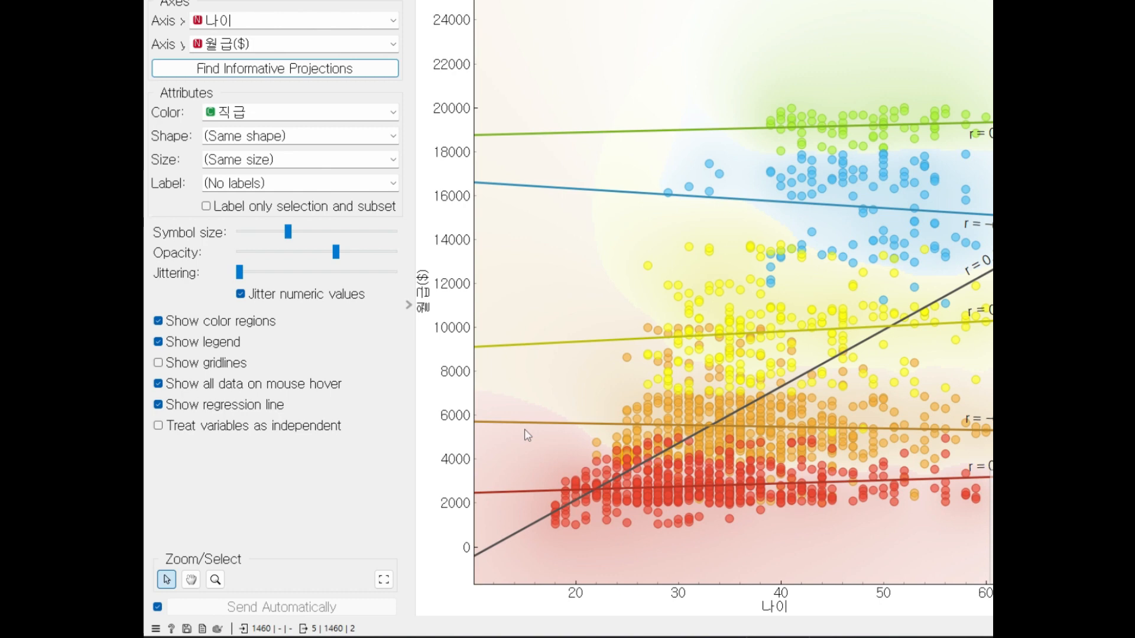
Step: Leave the Scatter Plot and open the Line Plot widget from the workflow canvas
{"action": "left_click", "coordinate": [787, 23]}
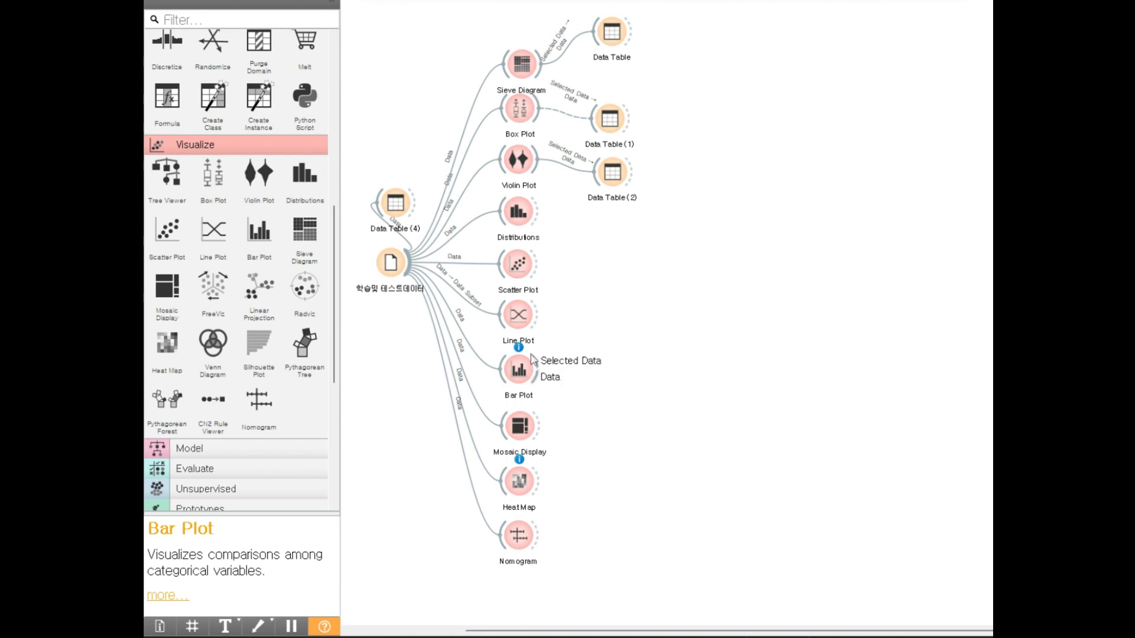
{"action": "mouse_move", "coordinate": [535, 278]}
{"action": "mouse_move", "coordinate": [534, 319]}
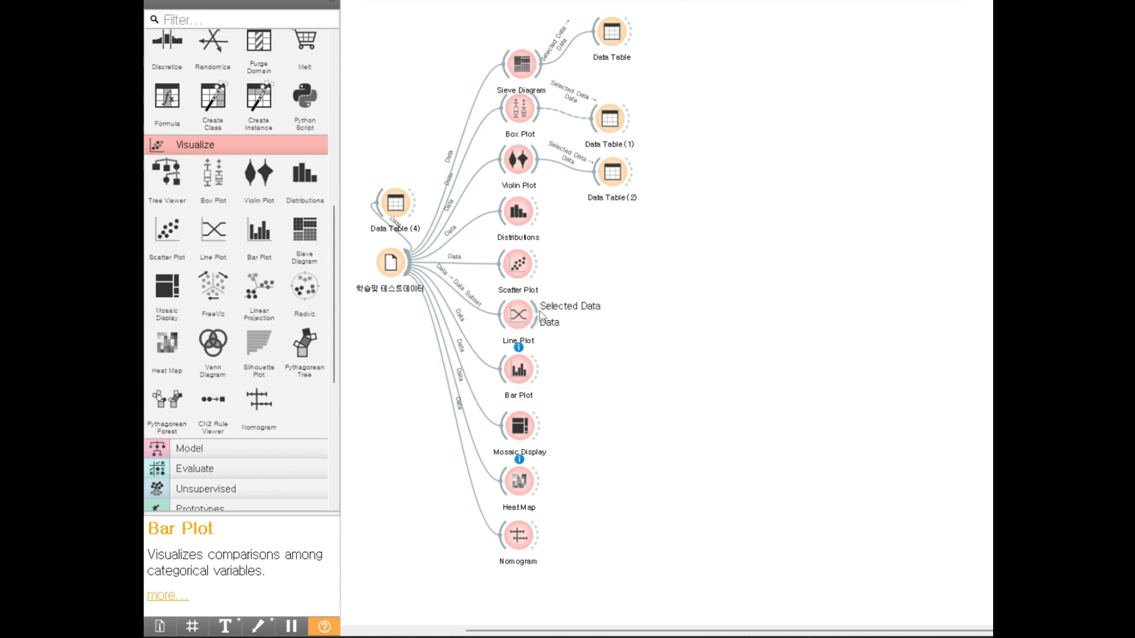
{"action": "left_click_drag", "start_coordinate": [537, 323], "coordinate": [571, 319]}
{"action": "left_click", "coordinate": [512, 325]}
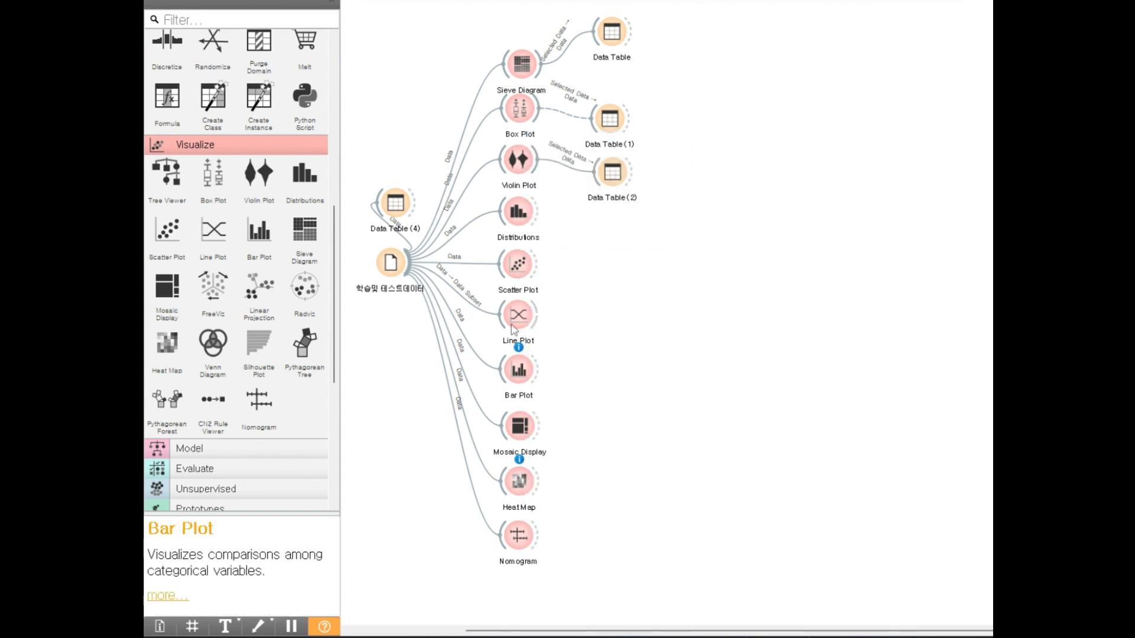
{"action": "double_click", "coordinate": [511, 325]}
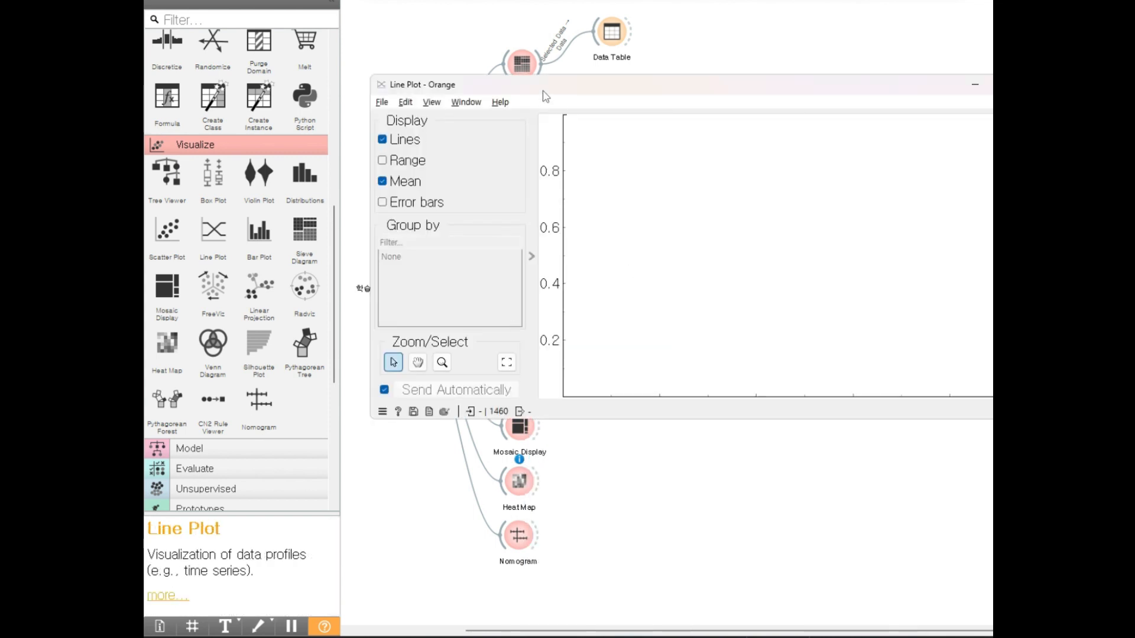
Step: Move the Line Plot window aside and connect the 학습및 테스트데이터 file widget to the Line Plot's data input
{"action": "left_click_drag", "start_coordinate": [545, 97], "coordinate": [732, 99]}
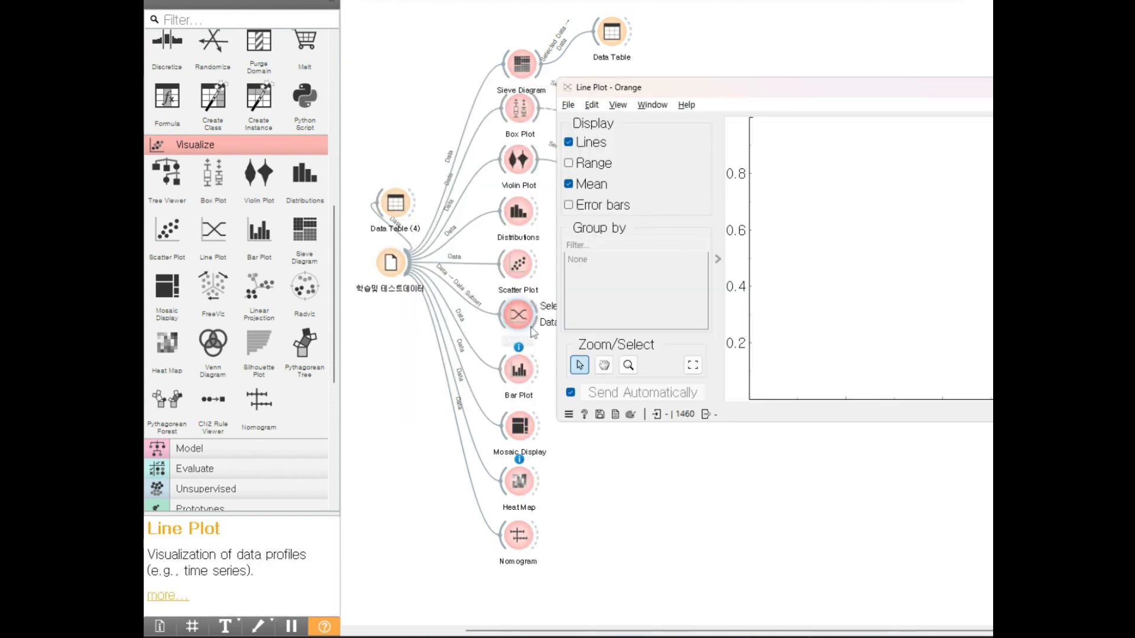
{"action": "left_click_drag", "start_coordinate": [820, 97], "coordinate": [793, 106]}
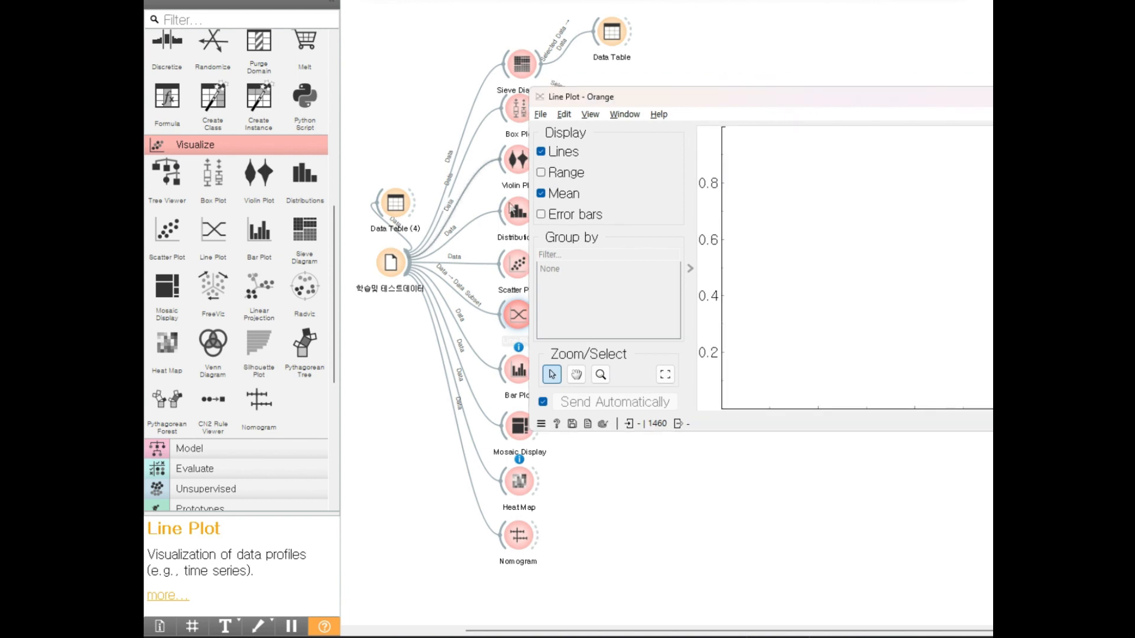
{"action": "left_click_drag", "start_coordinate": [412, 271], "coordinate": [501, 325]}
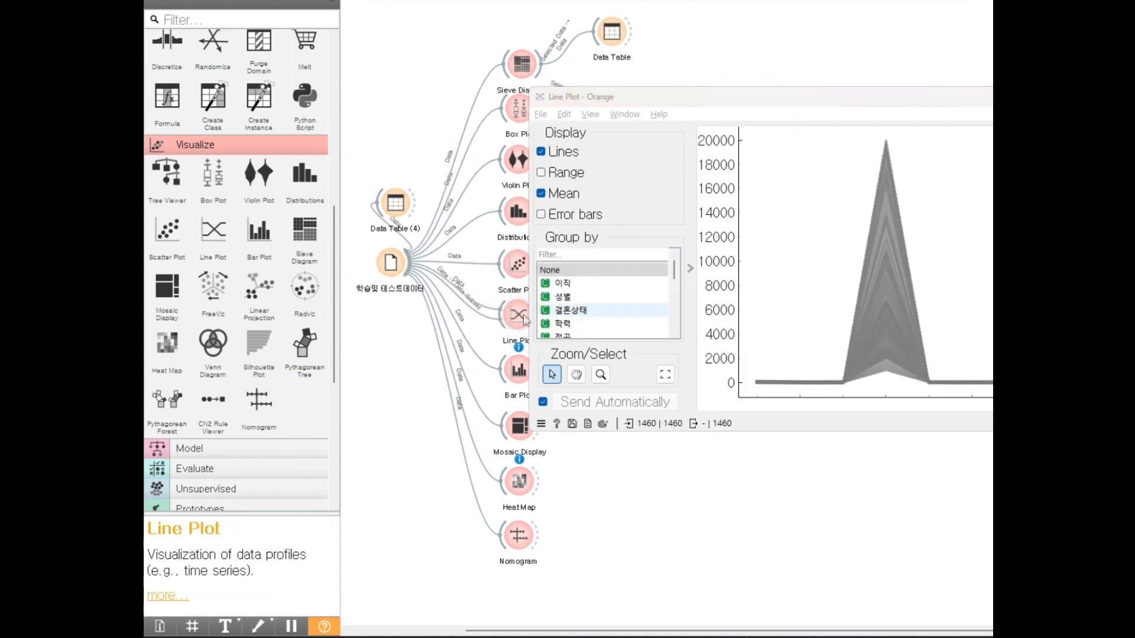
Step: Reposition the Line Plot window, group the lines by 성별, and widen the window to show the variable names
{"action": "left_click", "coordinate": [565, 90]}
{"action": "left_click_drag", "start_coordinate": [565, 89], "coordinate": [327, 66]}
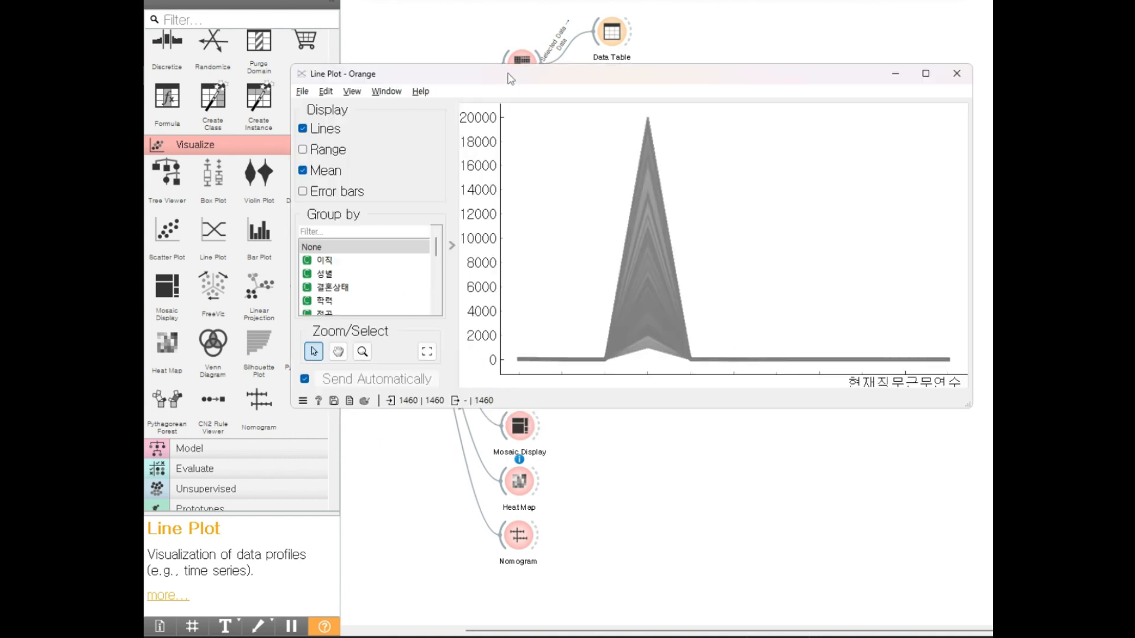
{"action": "left_click", "coordinate": [344, 274]}
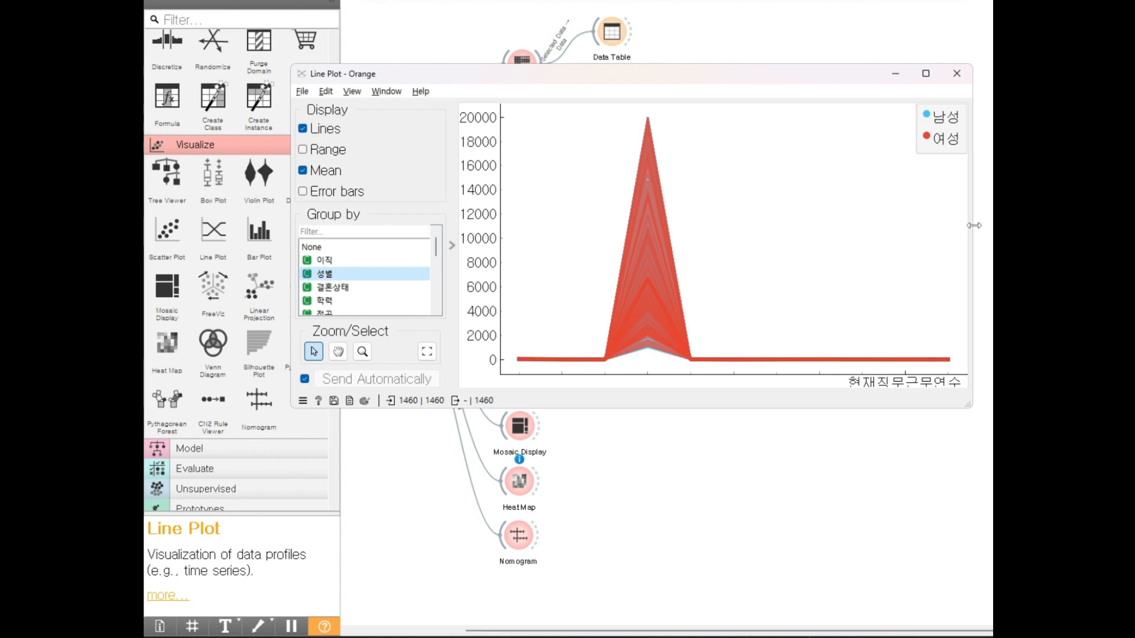
{"action": "left_click_drag", "start_coordinate": [973, 222], "coordinate": [1030, 223]}
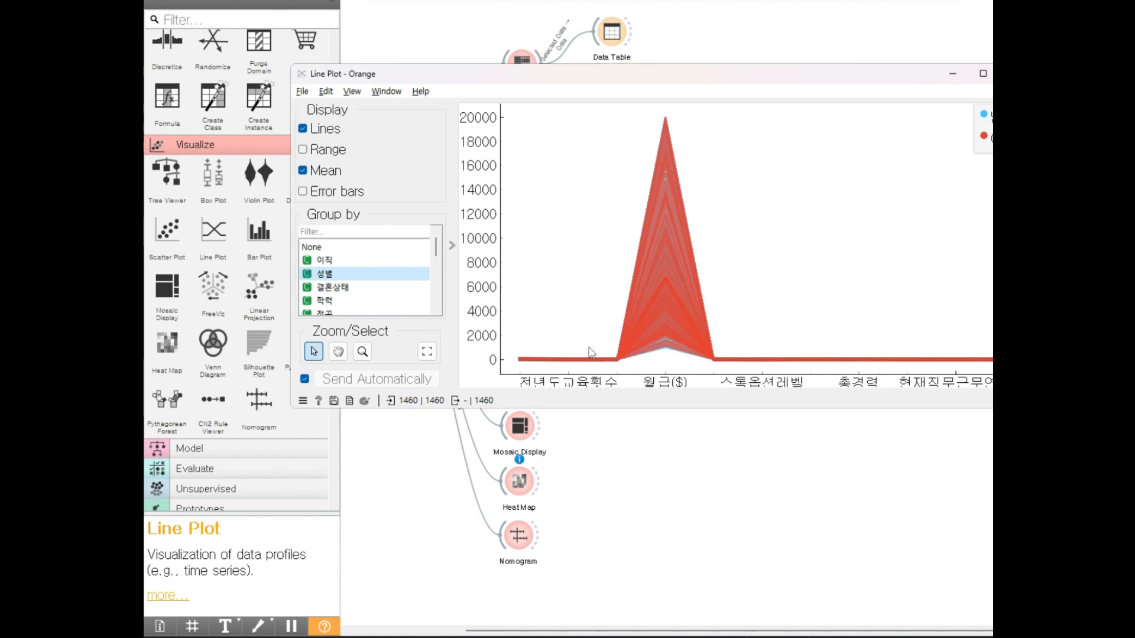
Step: Turn off the individual lines around the 월급($) peak, keeping the 성별 group means displayed
{"action": "scroll", "coordinate": [588, 350], "scroll_direction": "down", "scroll_amount": 3}
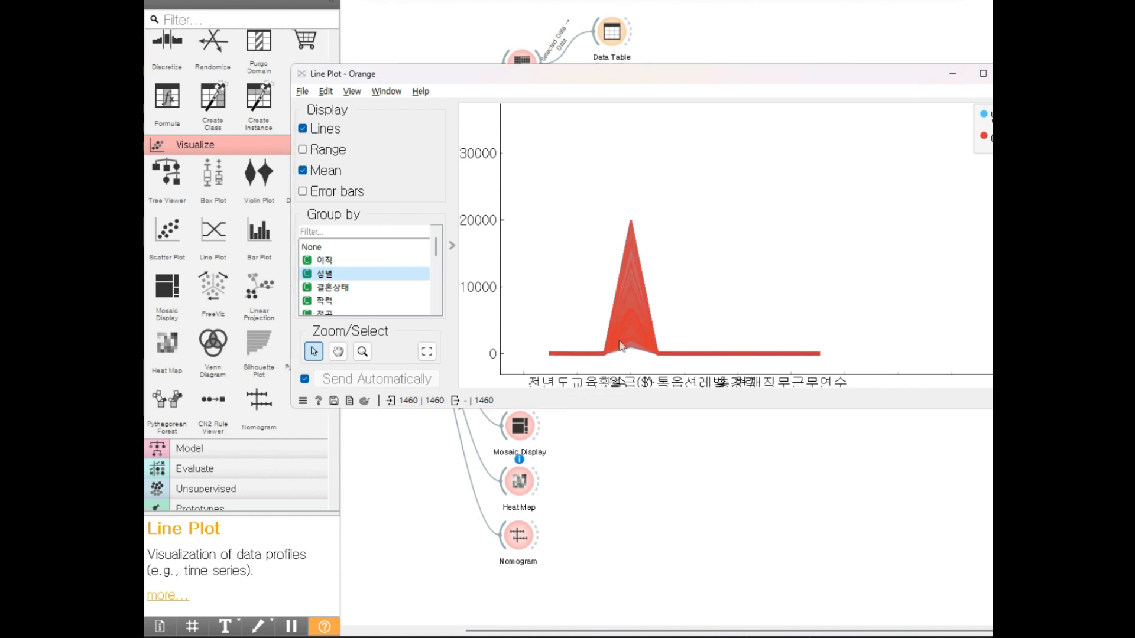
{"action": "scroll", "coordinate": [621, 345], "scroll_direction": "up", "scroll_amount": 5}
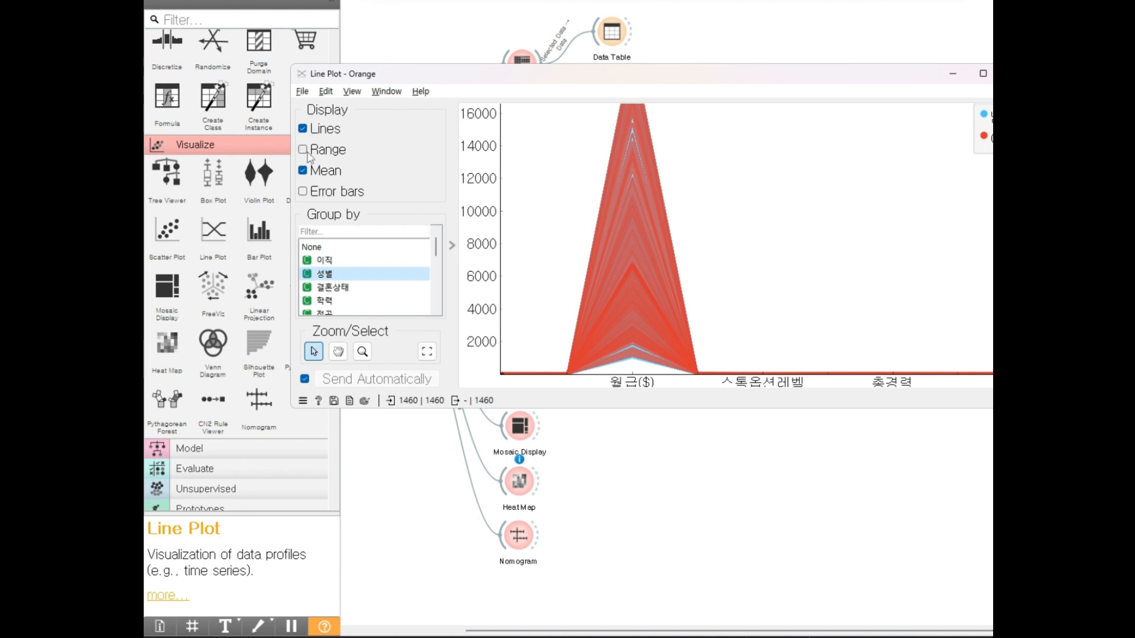
{"action": "left_click", "coordinate": [304, 133]}
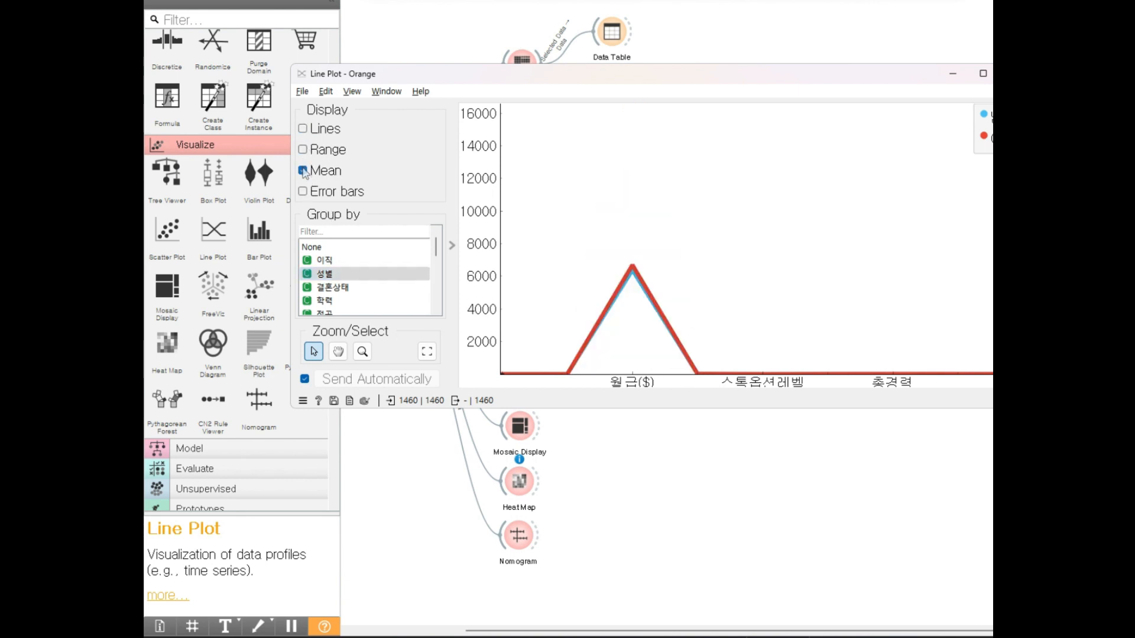
Step: Compare the group means around the 월급($) peak by 성별, 결혼상태 and 학력 in the Line Plot
{"action": "scroll", "coordinate": [666, 337], "scroll_direction": "up", "scroll_amount": 2}
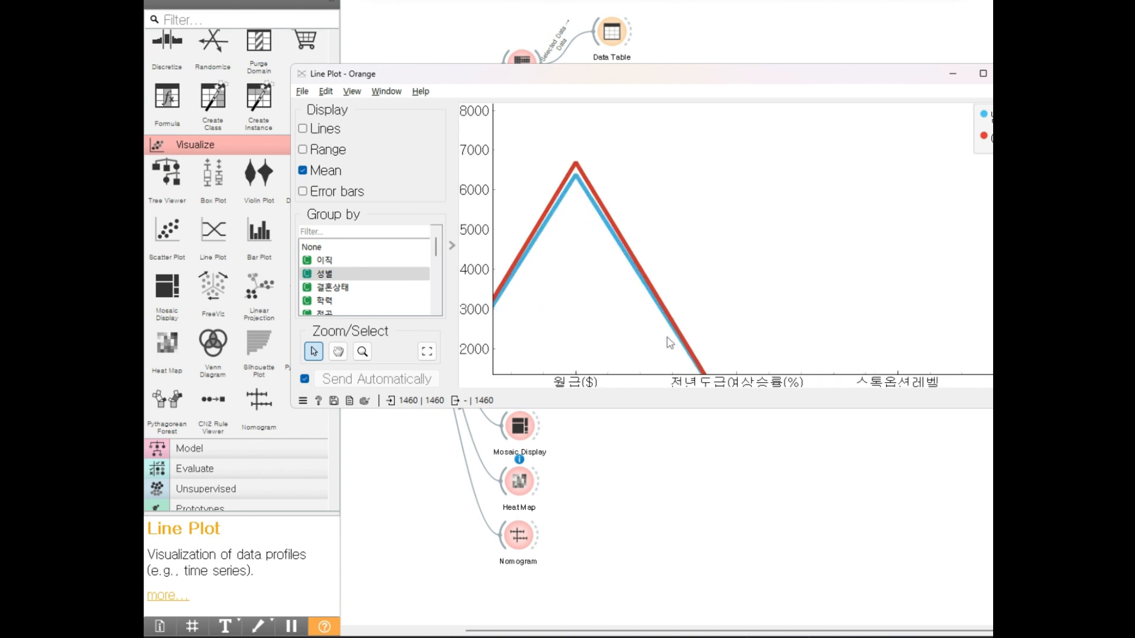
{"action": "scroll", "coordinate": [669, 343], "scroll_direction": "up", "scroll_amount": 1}
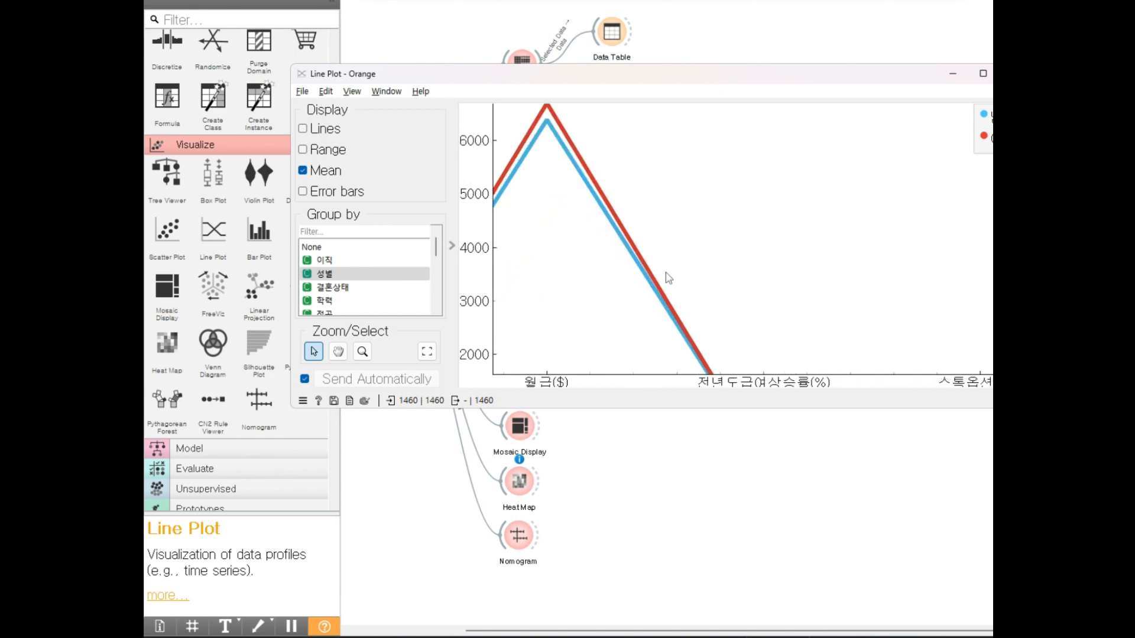
{"action": "scroll", "coordinate": [540, 157], "scroll_direction": "up", "scroll_amount": 1}
{"action": "scroll", "coordinate": [542, 153], "scroll_direction": "down", "scroll_amount": 2}
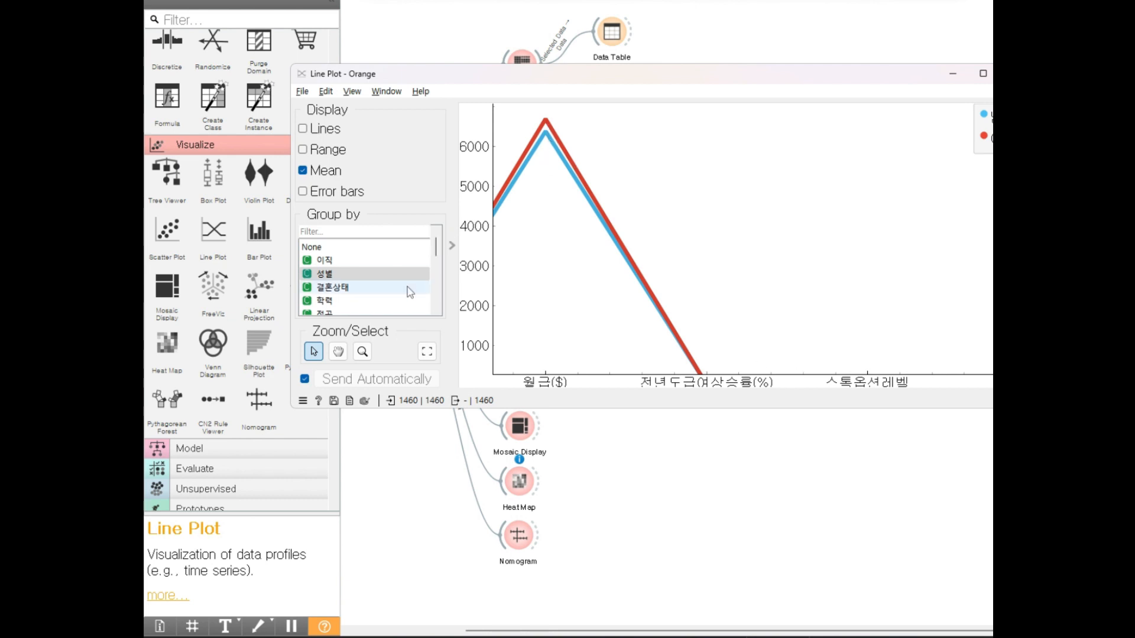
{"action": "left_click", "coordinate": [359, 287]}
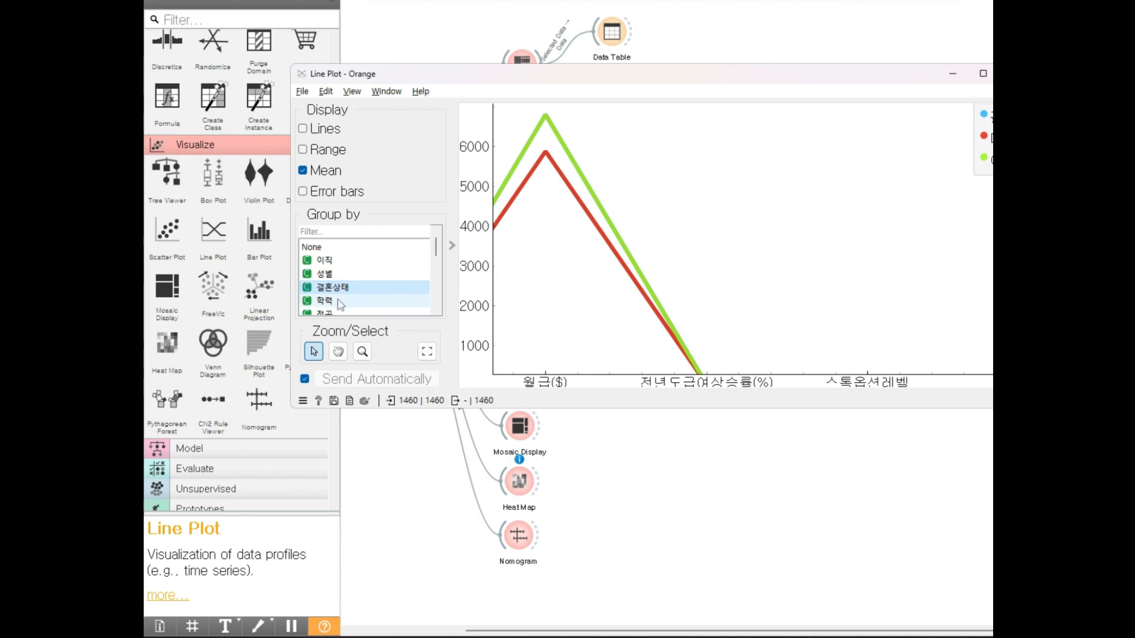
{"action": "left_click", "coordinate": [340, 300]}
{"action": "left_click", "coordinate": [340, 274]}
Step: Group the Line Plot means by 직무 and examine the full 월급($) peak for all job groups
{"action": "scroll", "coordinate": [340, 278], "scroll_direction": "down", "scroll_amount": 2}
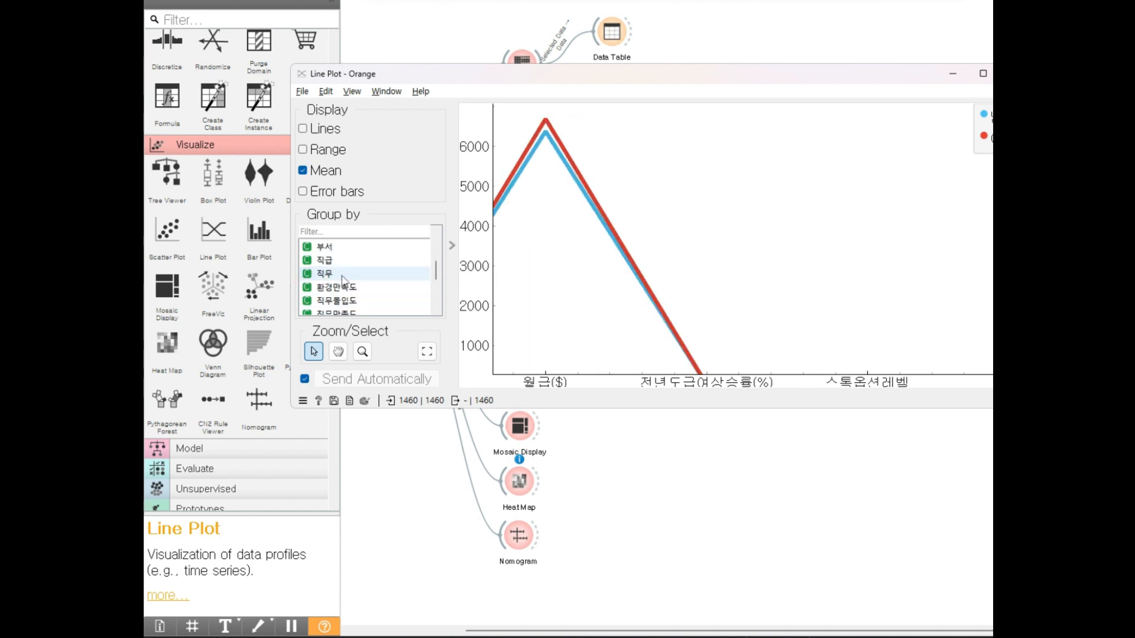
{"action": "left_click", "coordinate": [340, 275]}
{"action": "left_click", "coordinate": [340, 287]}
{"action": "left_click", "coordinate": [341, 274]}
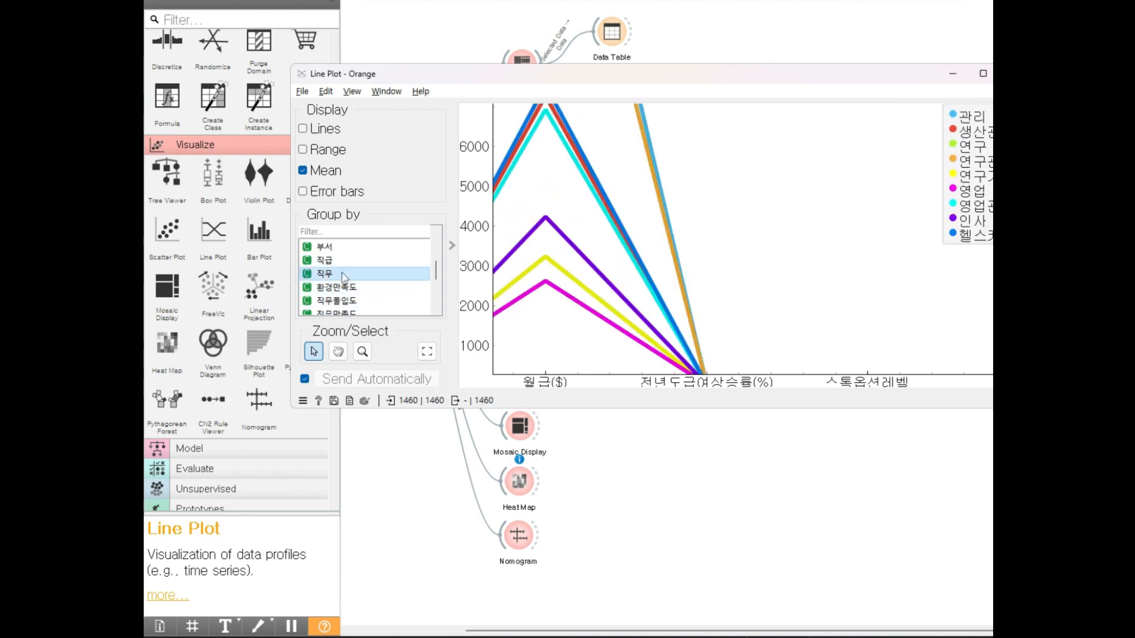
{"action": "scroll", "coordinate": [631, 263], "scroll_direction": "down", "scroll_amount": 5}
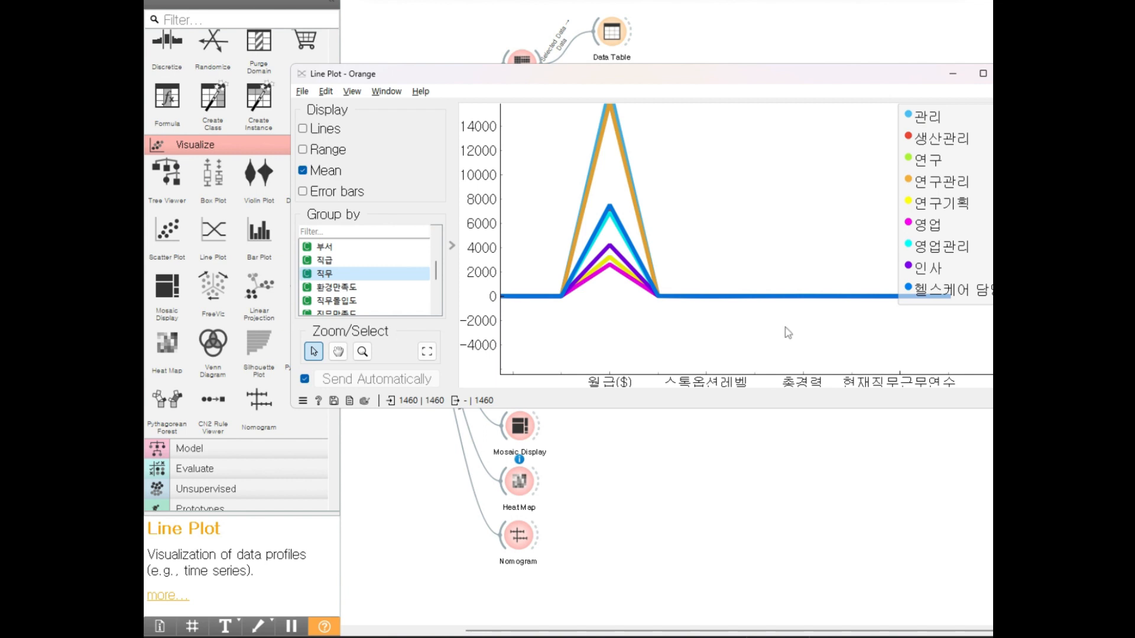
{"action": "scroll", "coordinate": [637, 254], "scroll_direction": "down", "scroll_amount": 1}
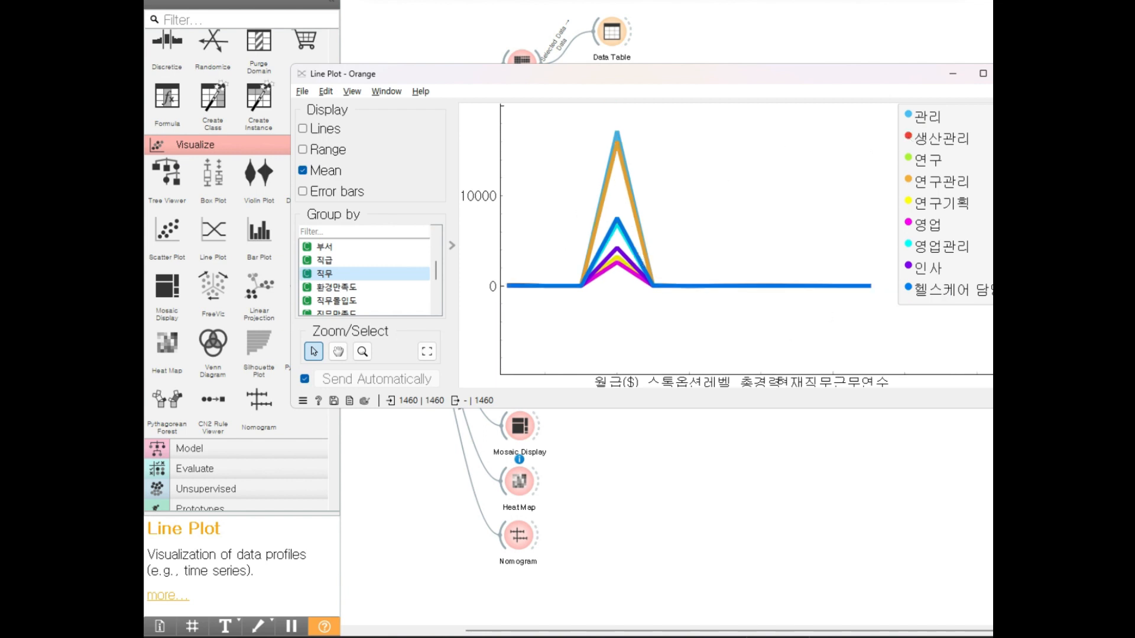
Step: Close the Line Plot, open the Bar Plot widget, then widen and reposition its window
{"action": "left_click", "coordinate": [1013, 74]}
{"action": "double_click", "coordinate": [525, 369]}
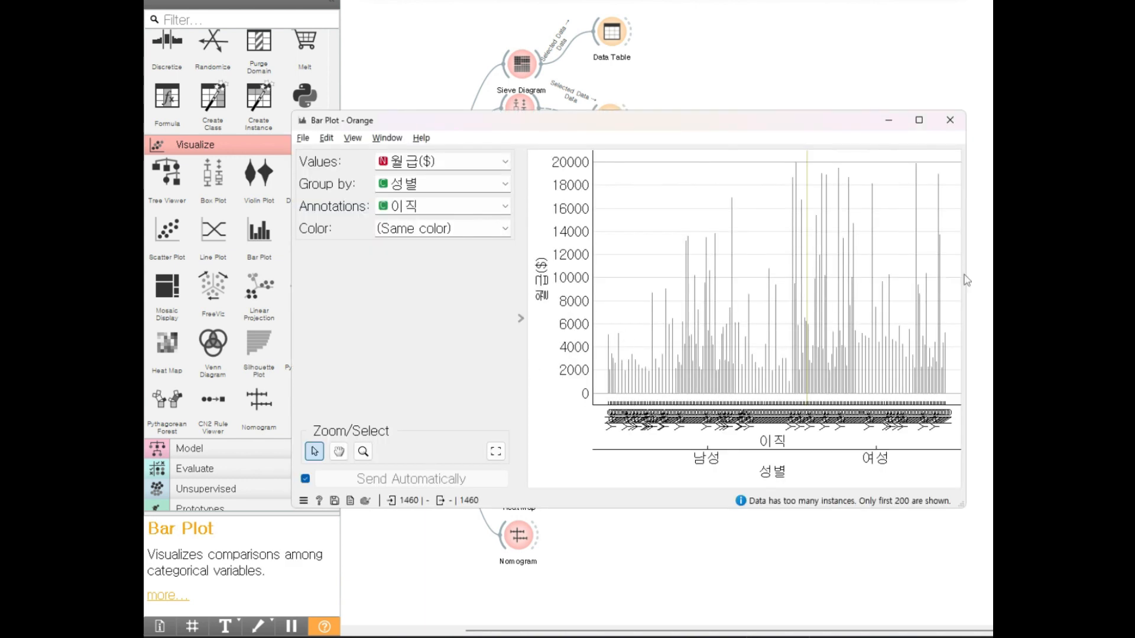
{"action": "left_click_drag", "start_coordinate": [966, 277], "coordinate": [1035, 277]}
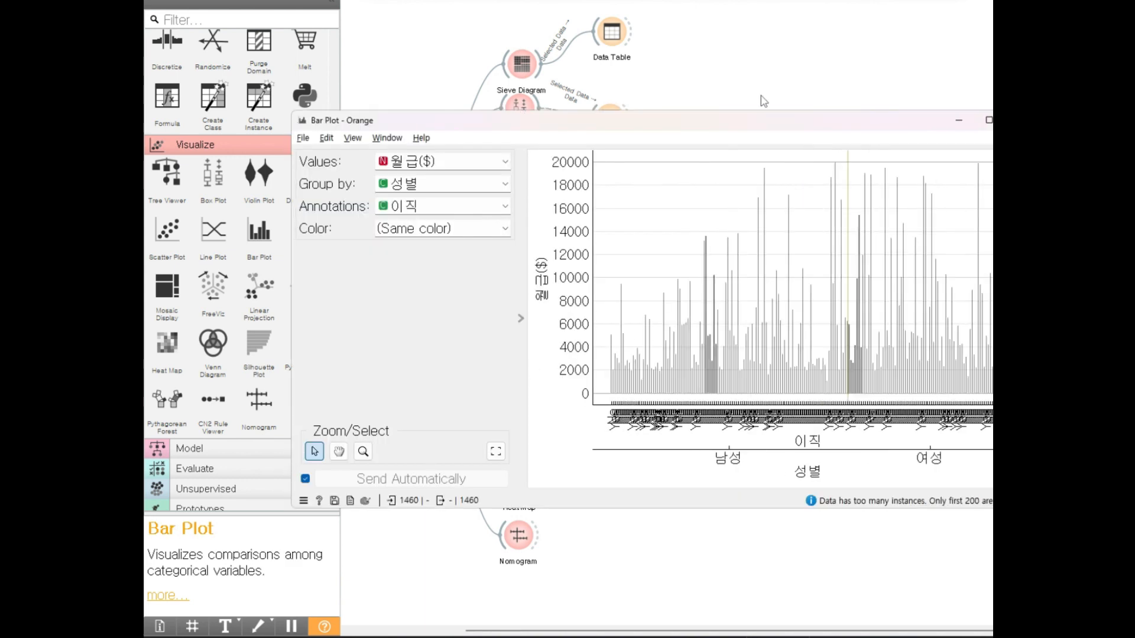
{"action": "left_click_drag", "start_coordinate": [761, 124], "coordinate": [744, 71]}
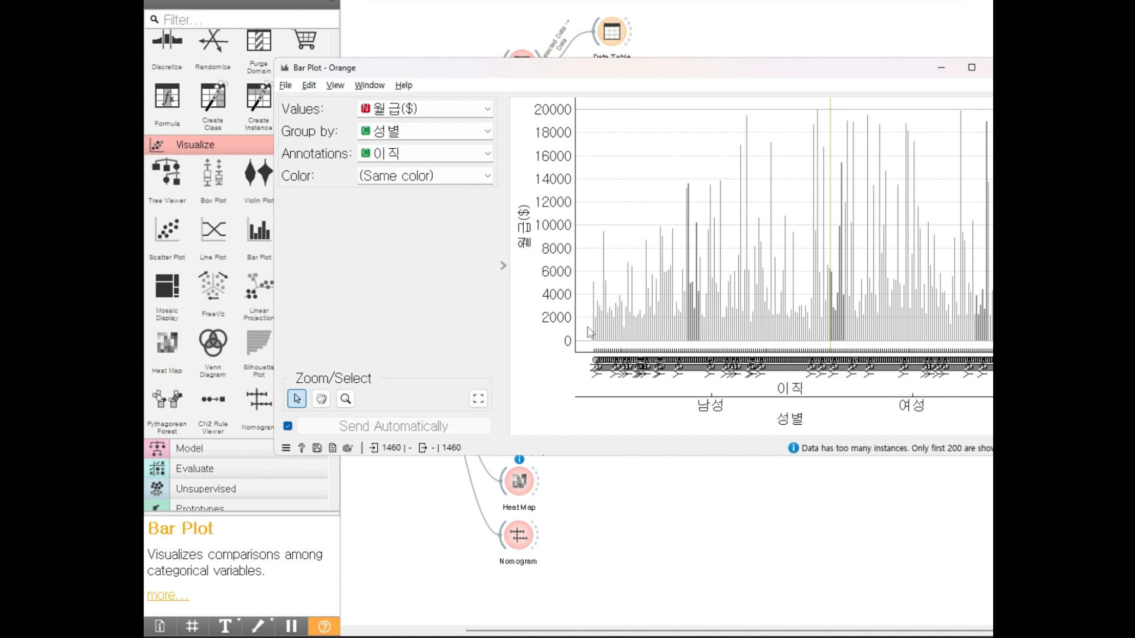
Step: Inspect the record details of the first 남성 bar and compare the individual 월급($) bars in the Bar Plot
{"action": "mouse_move", "coordinate": [595, 337]}
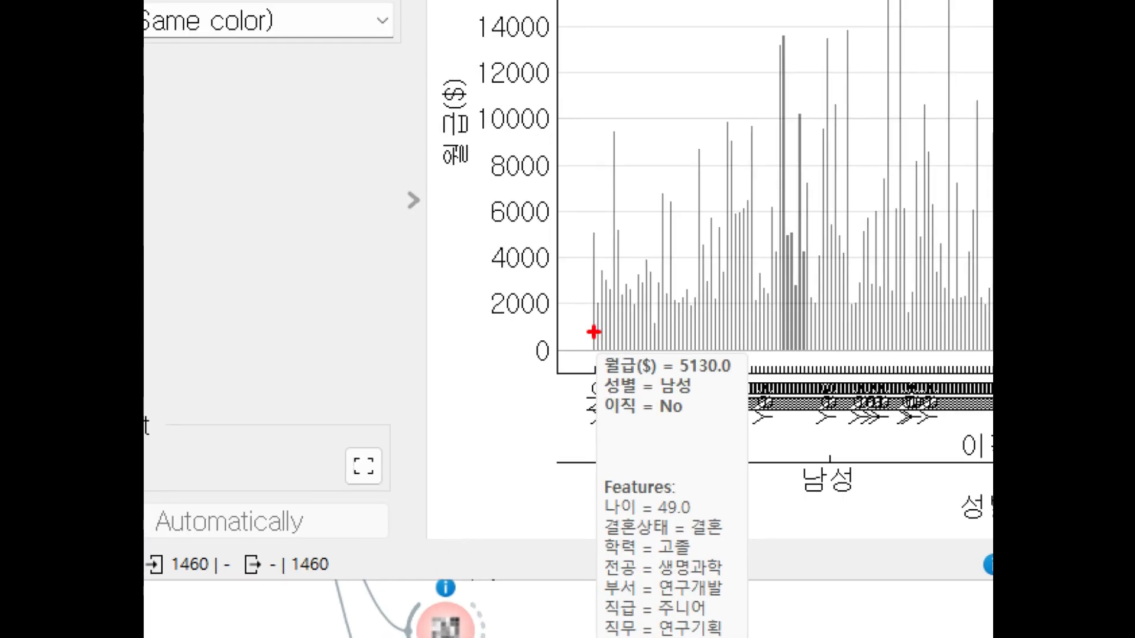
{"action": "mouse_move", "coordinate": [596, 351]}
{"action": "left_mouse_down"}
{"action": "mouse_move", "coordinate": [673, 637]}
{"action": "mouse_move", "coordinate": [697, 351]}
{"action": "mouse_move", "coordinate": [612, 384]}
{"action": "left_mouse_up"}
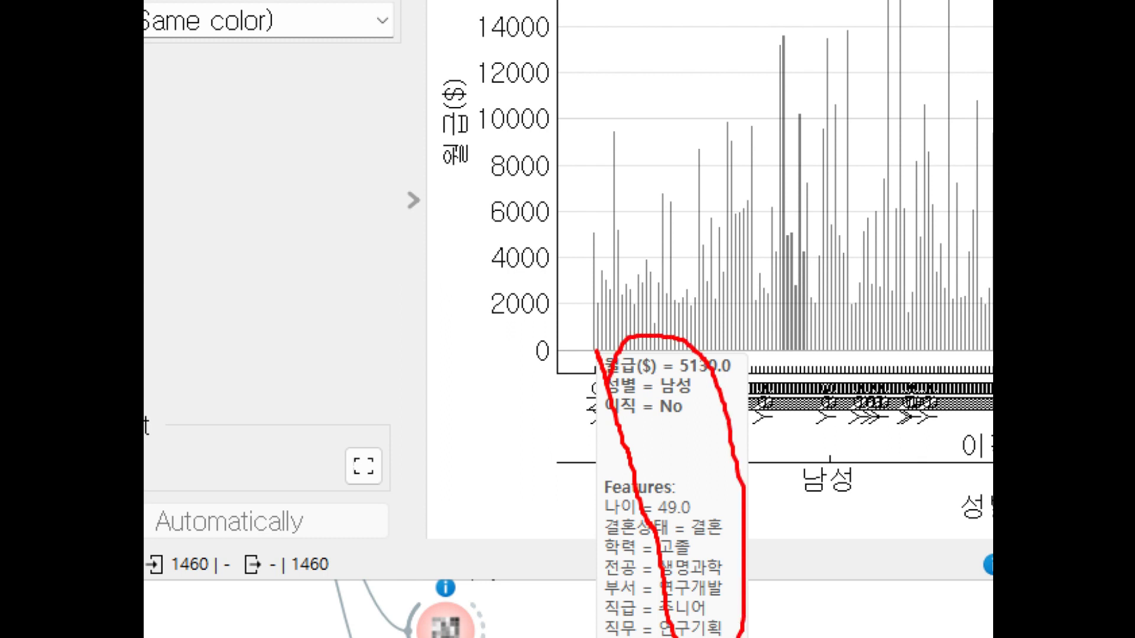
{"action": "left_click_drag", "start_coordinate": [593, 338], "coordinate": [601, 337]}
{"action": "left_click", "coordinate": [639, 323]}
{"action": "left_click", "coordinate": [660, 323]}
{"action": "left_click", "coordinate": [672, 322]}
{"action": "left_click_drag", "start_coordinate": [674, 207], "coordinate": [680, 334]}
{"action": "left_click_drag", "start_coordinate": [705, 160], "coordinate": [709, 316]}
{"action": "left_click_drag", "start_coordinate": [735, 232], "coordinate": [741, 348]}
{"action": "left_click_drag", "start_coordinate": [772, 203], "coordinate": [783, 331]}
{"action": "left_click_drag", "start_coordinate": [802, 180], "coordinate": [806, 334]}
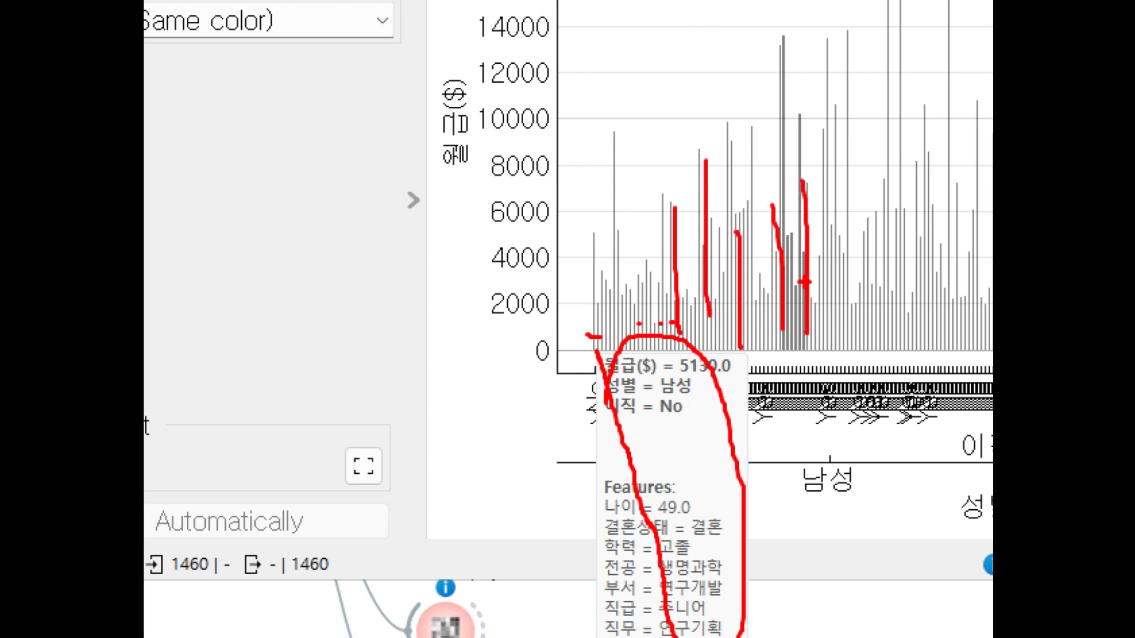
{"action": "left_click_drag", "start_coordinate": [806, 117], "coordinate": [837, 358]}
{"action": "left_click_drag", "start_coordinate": [905, 133], "coordinate": [933, 357]}
{"action": "left_click_drag", "start_coordinate": [974, 162], "coordinate": [991, 203]}
{"action": "key", "text": "Escape"}
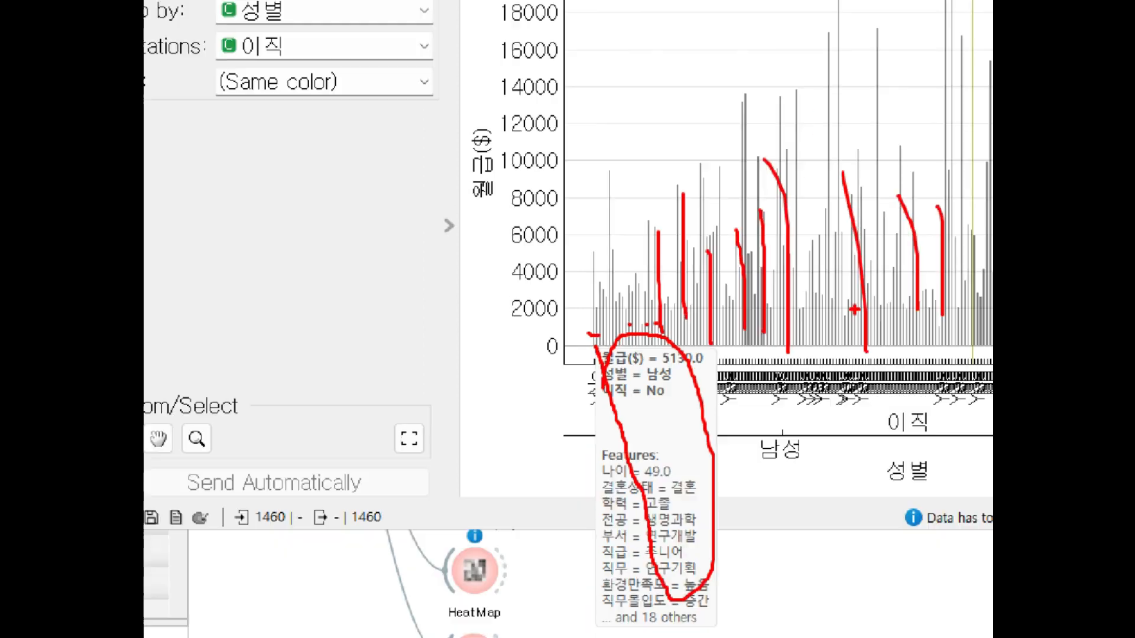
Step: Open the Distributions widget above the lowered Bar Plot window and compare its 나이 frequencies with the individual 월급($) bars
{"action": "left_click_drag", "start_coordinate": [892, 70], "coordinate": [870, 245]}
{"action": "double_click", "coordinate": [519, 213]}
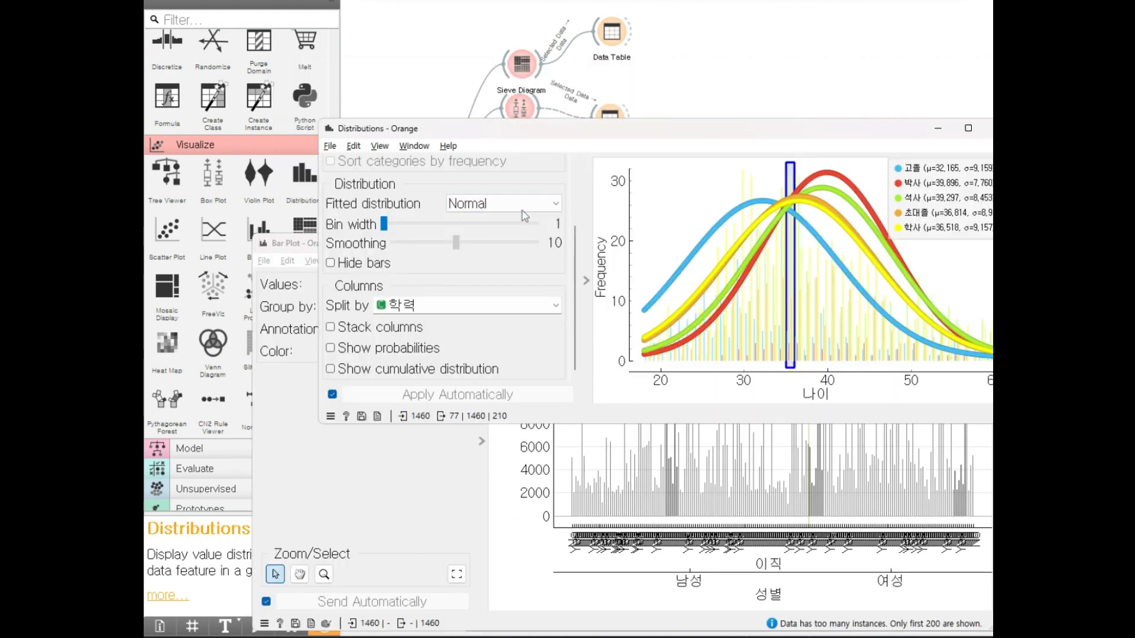
{"action": "left_click_drag", "start_coordinate": [635, 98], "coordinate": [608, 51]}
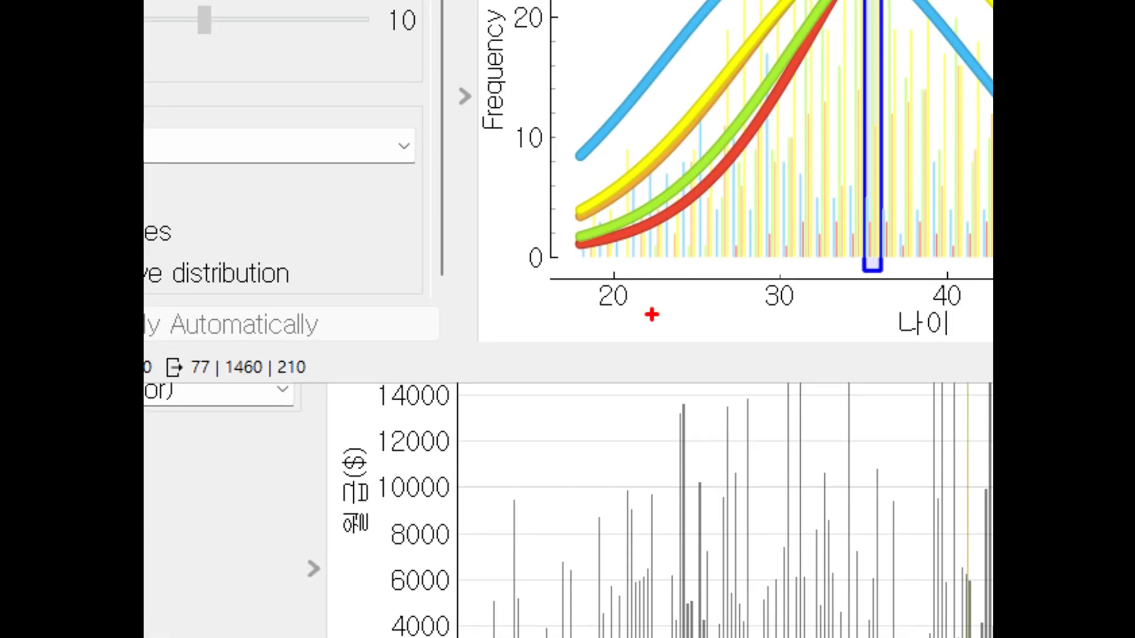
{"action": "mouse_move", "coordinate": [656, 316]}
{"action": "left_mouse_down"}
{"action": "mouse_move", "coordinate": [709, 293]}
{"action": "mouse_move", "coordinate": [821, 290]}
{"action": "left_mouse_up"}
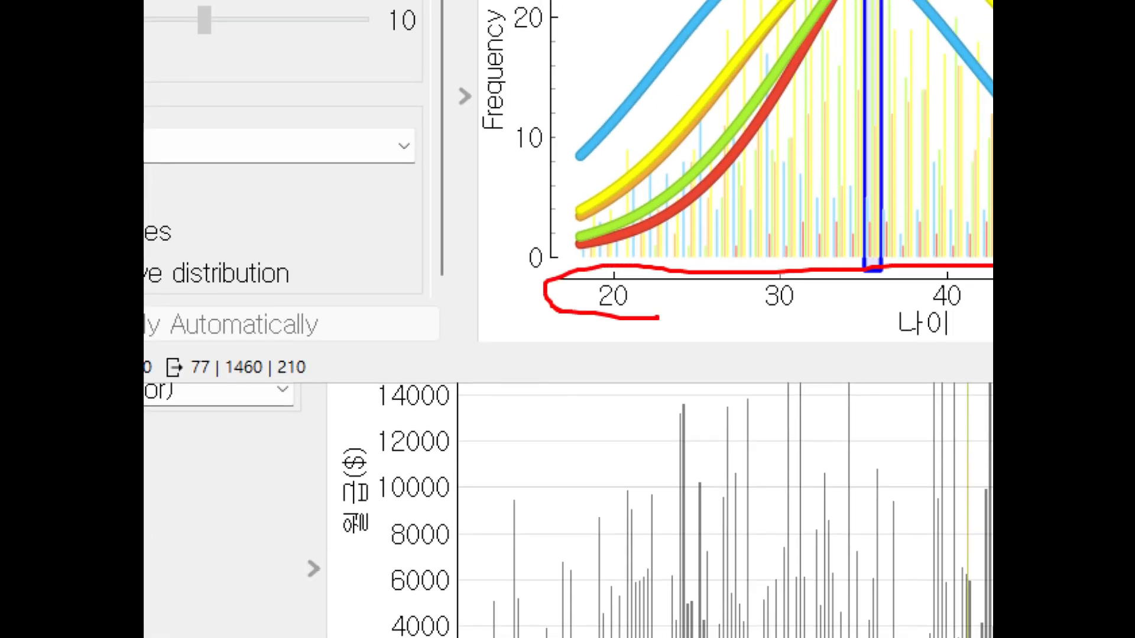
{"action": "mouse_move", "coordinate": [992, 320]}
{"action": "left_mouse_down"}
{"action": "mouse_move", "coordinate": [612, 308]}
{"action": "mouse_move", "coordinate": [596, 318]}
{"action": "mouse_move", "coordinate": [612, 260]}
{"action": "mouse_move", "coordinate": [650, 285]}
{"action": "mouse_move", "coordinate": [643, 228]}
{"action": "mouse_move", "coordinate": [609, 199]}
{"action": "left_mouse_up"}
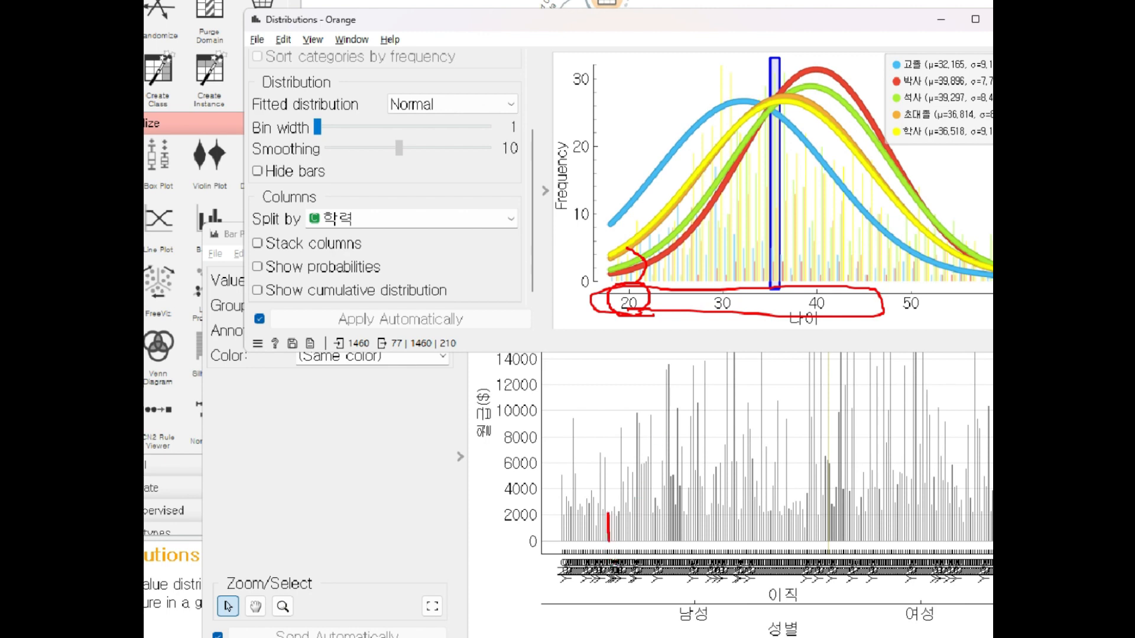
{"action": "left_click_drag", "start_coordinate": [490, 436], "coordinate": [491, 440]}
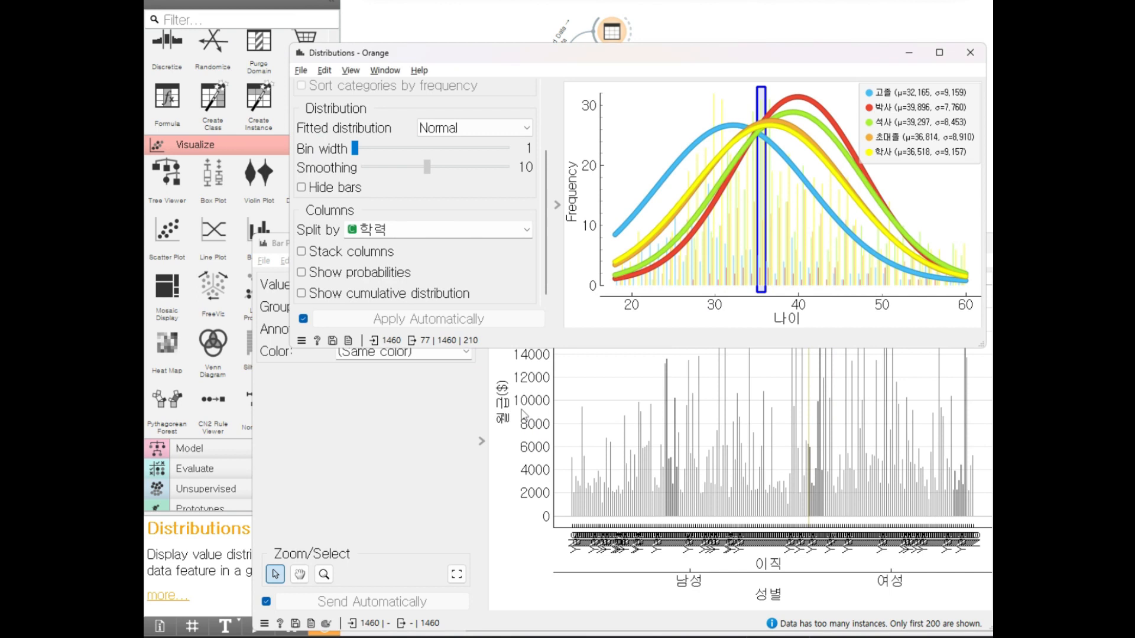
Step: Bring the Bar Plot forward and set its values to 나이, keeping the grouping by 성별
{"action": "left_click", "coordinate": [509, 427]}
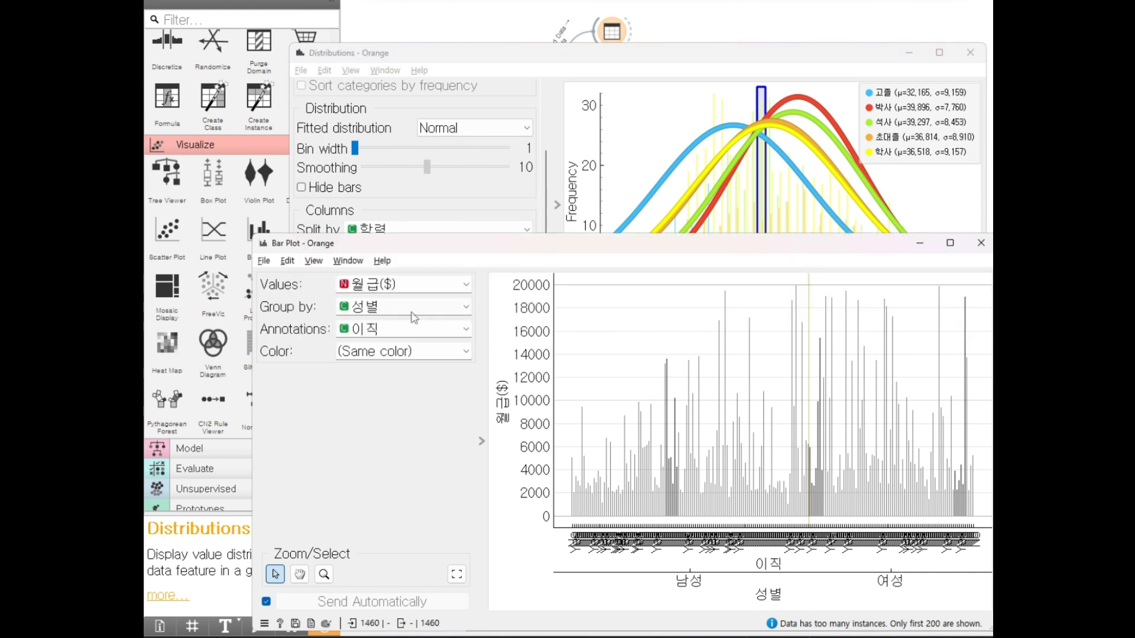
{"action": "left_click", "coordinate": [382, 281]}
{"action": "left_click", "coordinate": [410, 304]}
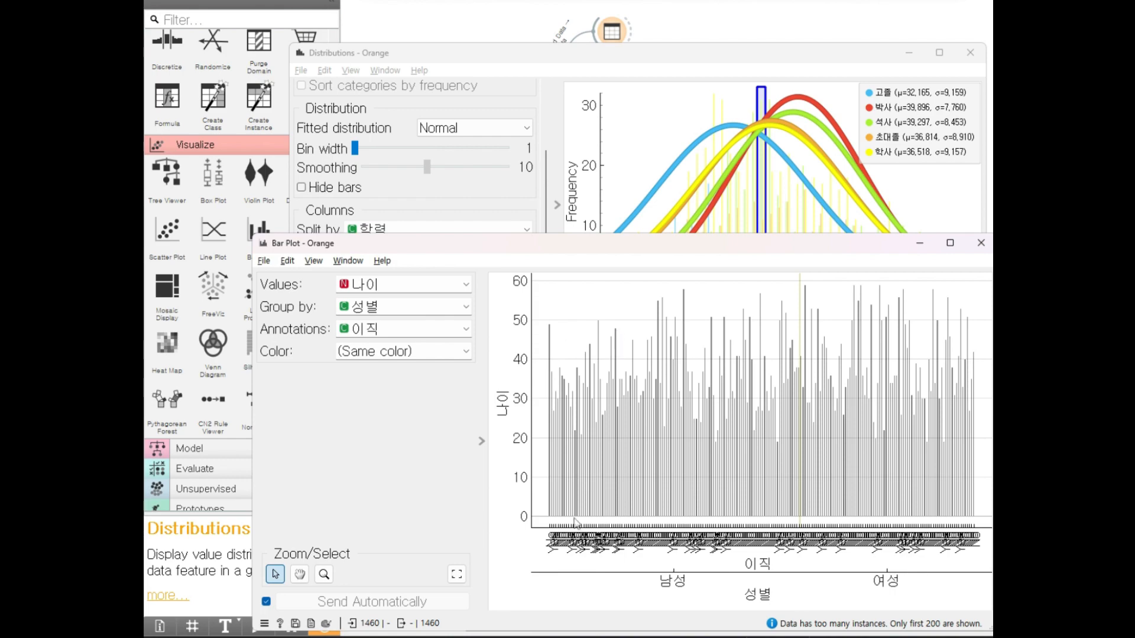
Step: Compare the Bar Plot's individual 나이 bars with the Distributions frequencies around age 30
{"action": "key", "text": "ctrl+1"}
{"action": "left_click", "coordinate": [575, 546]}
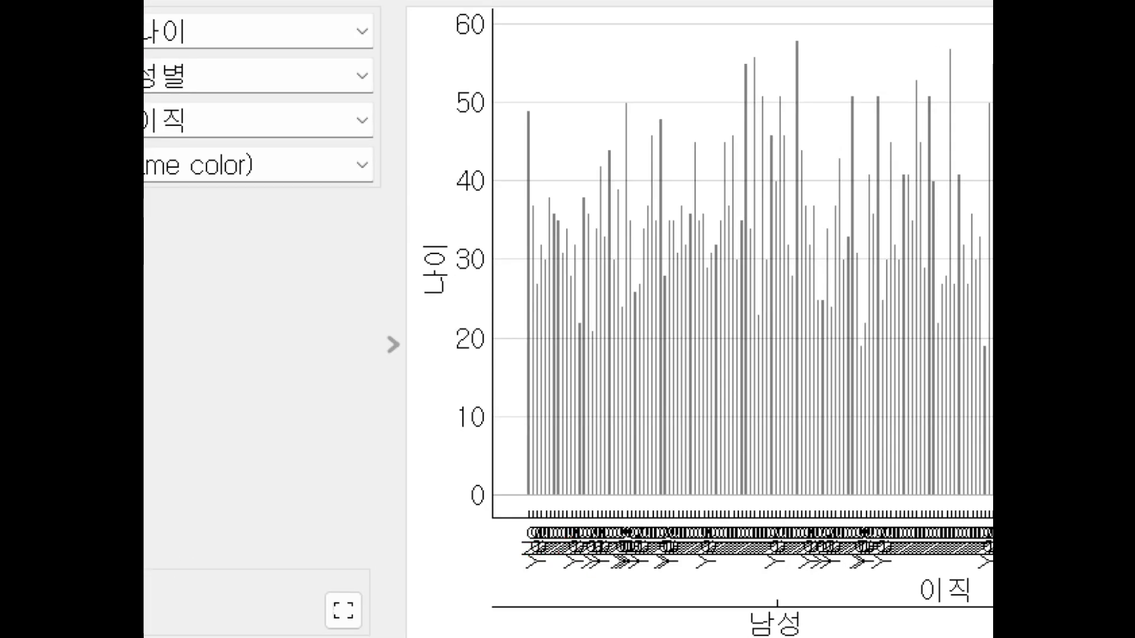
{"action": "mouse_move", "coordinate": [522, 535]}
{"action": "left_mouse_down"}
{"action": "mouse_move", "coordinate": [546, 526]}
{"action": "mouse_move", "coordinate": [564, 567]}
{"action": "mouse_move", "coordinate": [576, 520]}
{"action": "mouse_move", "coordinate": [585, 573]}
{"action": "mouse_move", "coordinate": [626, 565]}
{"action": "mouse_move", "coordinate": [649, 516]}
{"action": "mouse_move", "coordinate": [665, 560]}
{"action": "mouse_move", "coordinate": [699, 545]}
{"action": "left_mouse_up"}
{"action": "left_click", "coordinate": [738, 57]}
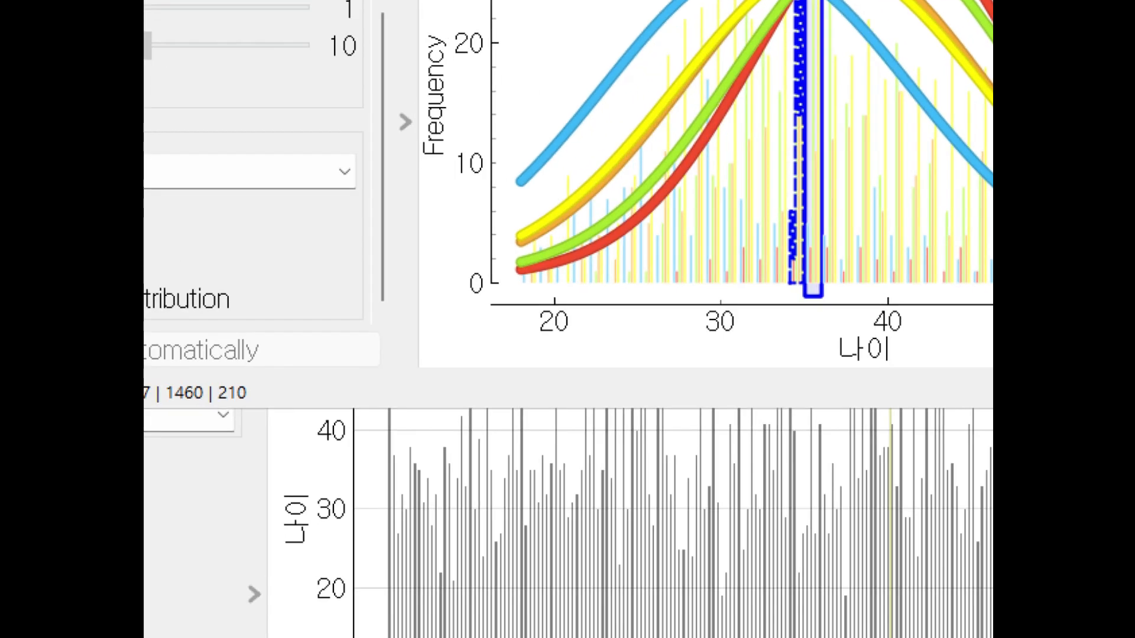
{"action": "mouse_move", "coordinate": [728, 343]}
{"action": "left_mouse_down"}
{"action": "mouse_move", "coordinate": [700, 355]}
{"action": "mouse_move", "coordinate": [718, 289]}
{"action": "mouse_move", "coordinate": [739, 330]}
{"action": "left_mouse_up"}
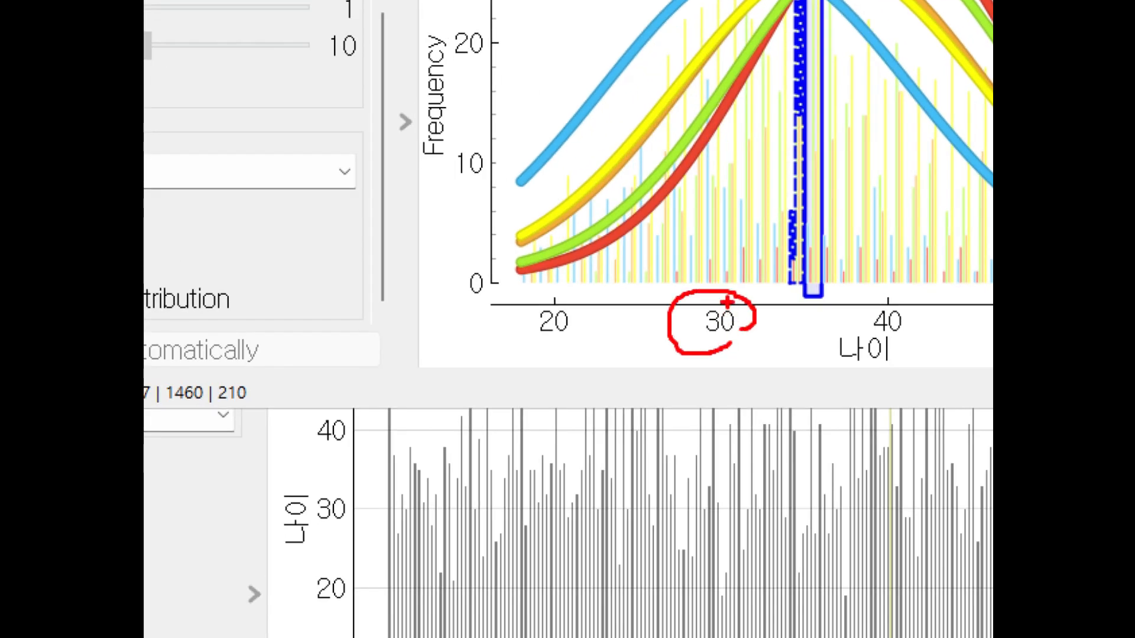
{"action": "mouse_move", "coordinate": [729, 292]}
{"action": "left_mouse_down"}
{"action": "mouse_move", "coordinate": [773, 198]}
{"action": "mouse_move", "coordinate": [702, 71]}
{"action": "left_mouse_up"}
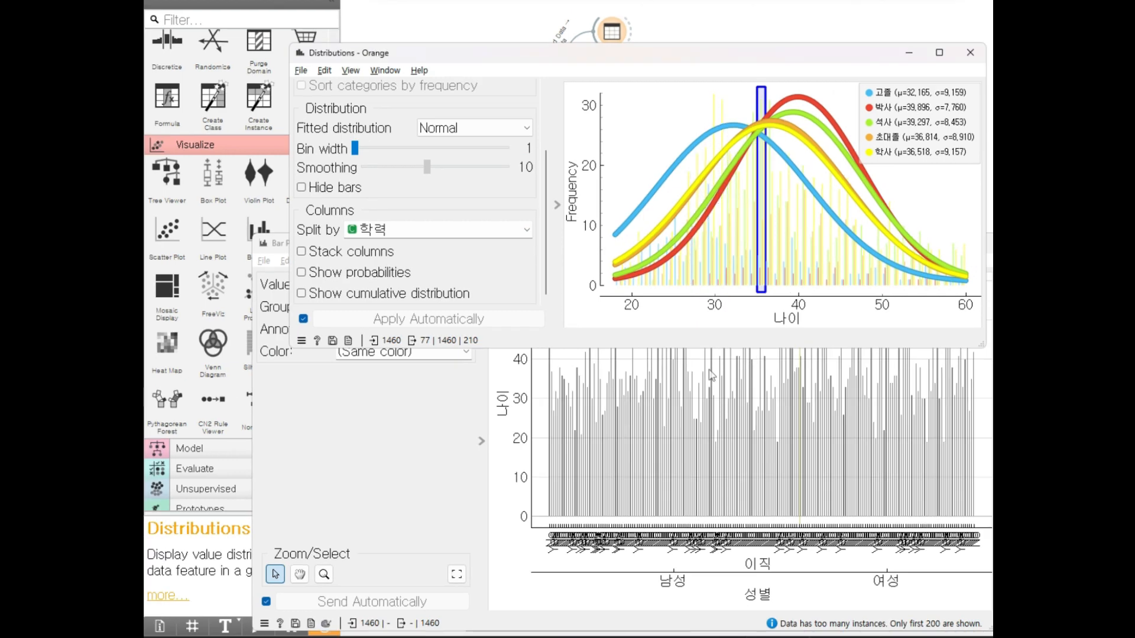
Step: Close the Bar Plot and Distributions windows to return to the workflow canvas
{"action": "left_click", "coordinate": [446, 423]}
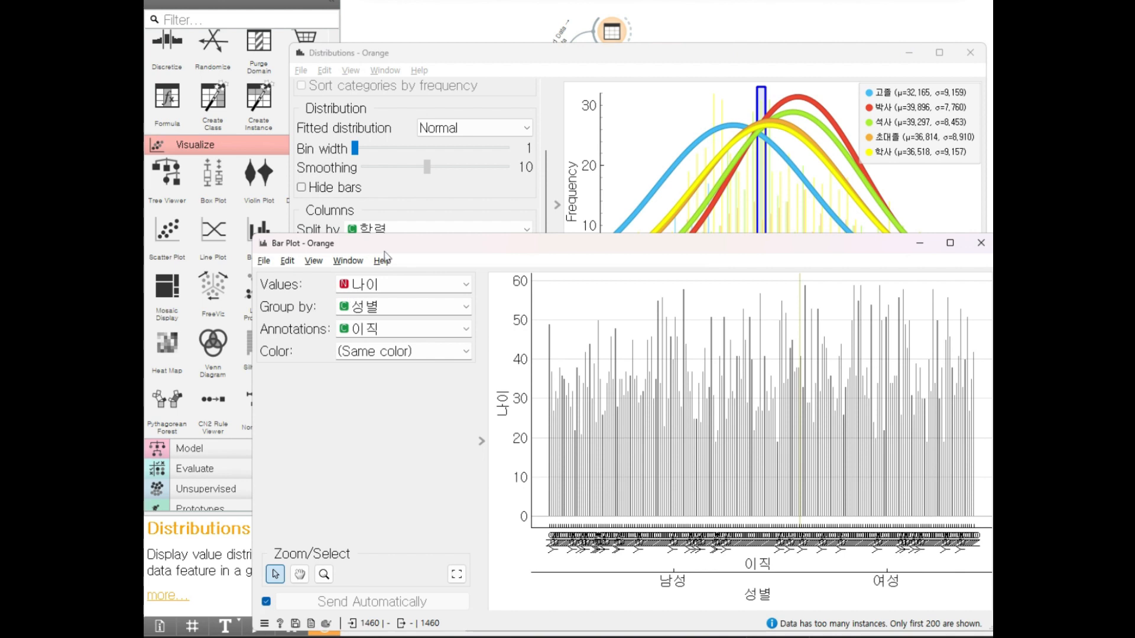
{"action": "left_click", "coordinate": [980, 243]}
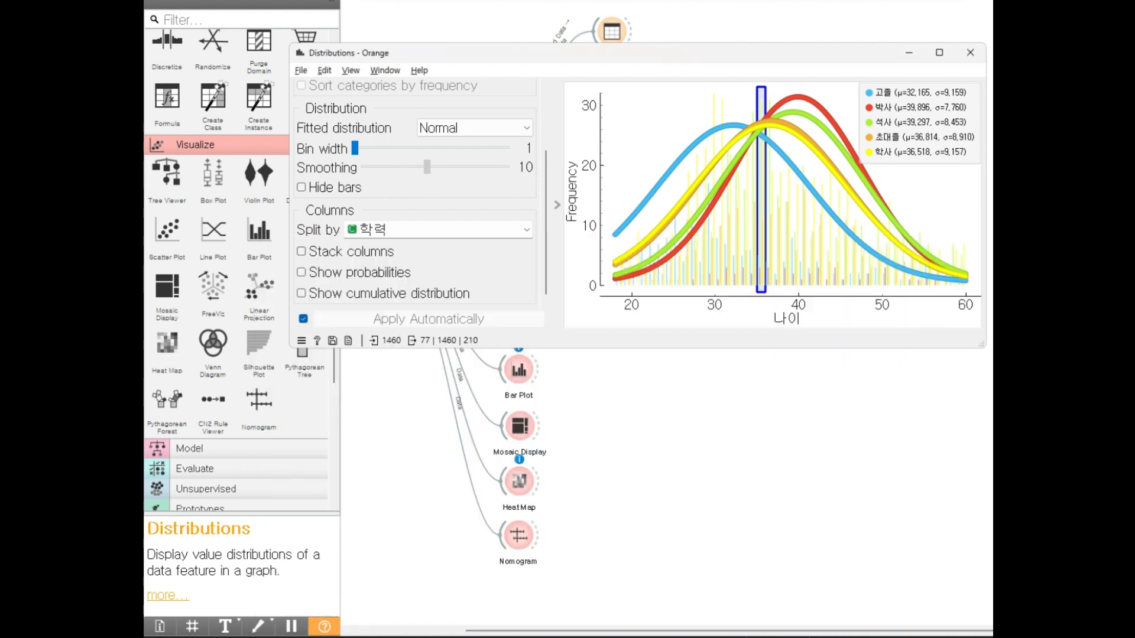
{"action": "left_click", "coordinate": [969, 53]}
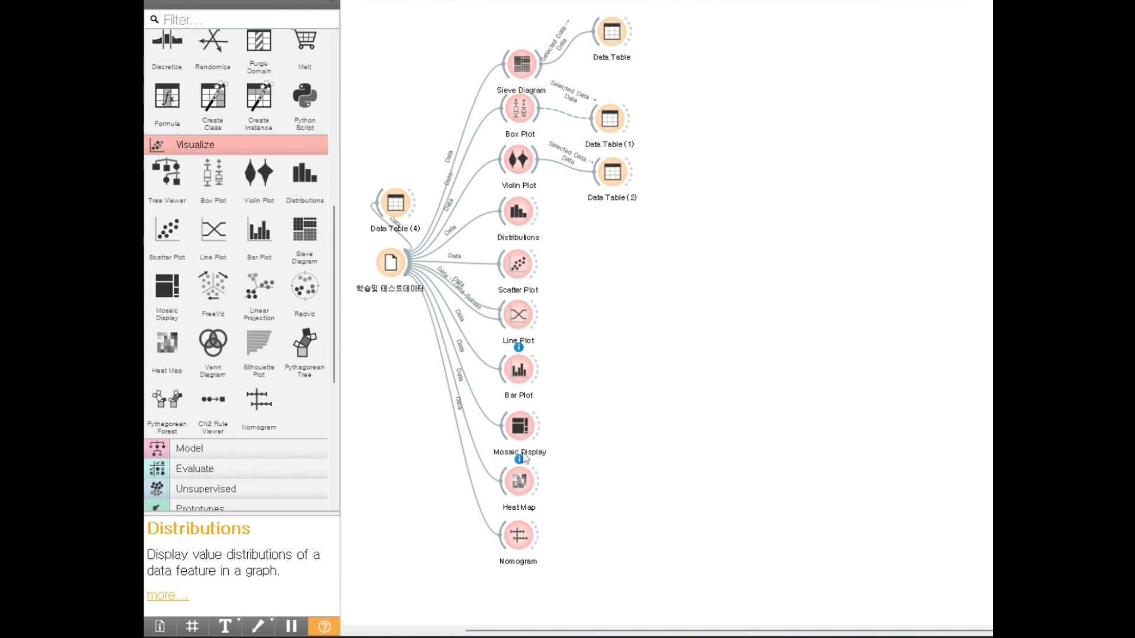
Step: Open the Mosaic Display widget, enlarge its window and move it lower on the canvas
{"action": "double_click", "coordinate": [519, 432]}
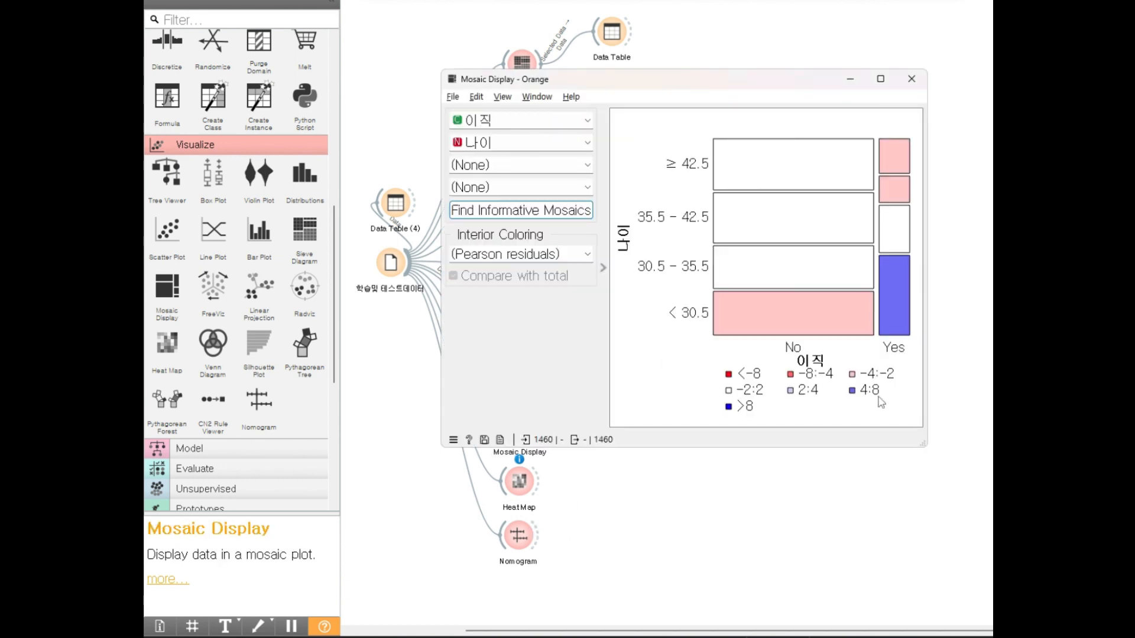
{"action": "left_click_drag", "start_coordinate": [925, 446], "coordinate": [1009, 534]}
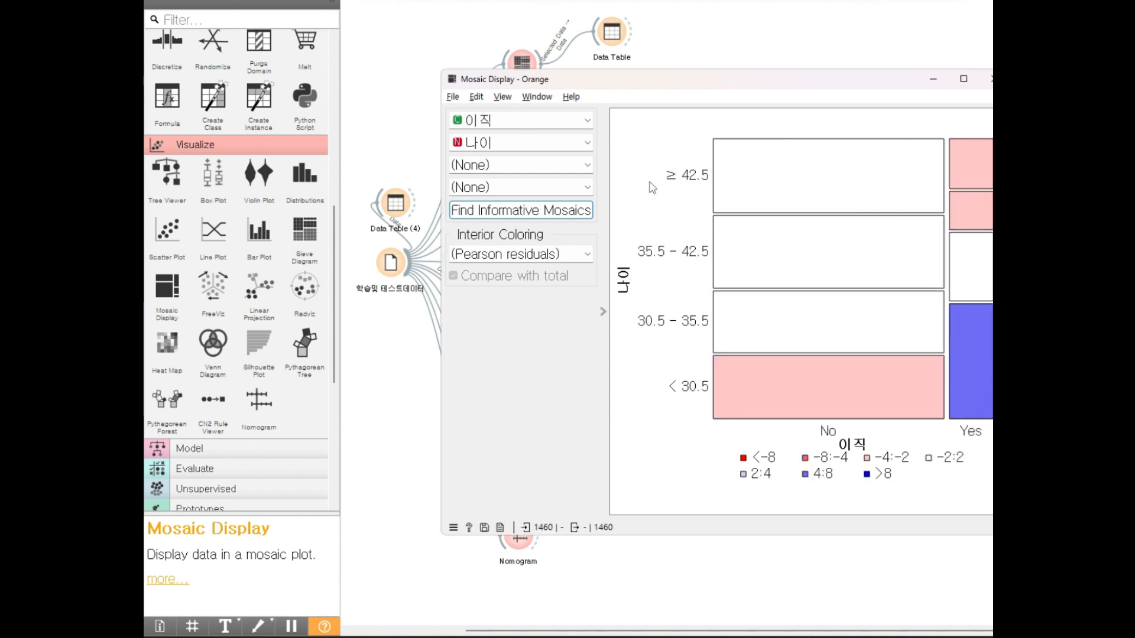
{"action": "left_click_drag", "start_coordinate": [565, 77], "coordinate": [572, 135]}
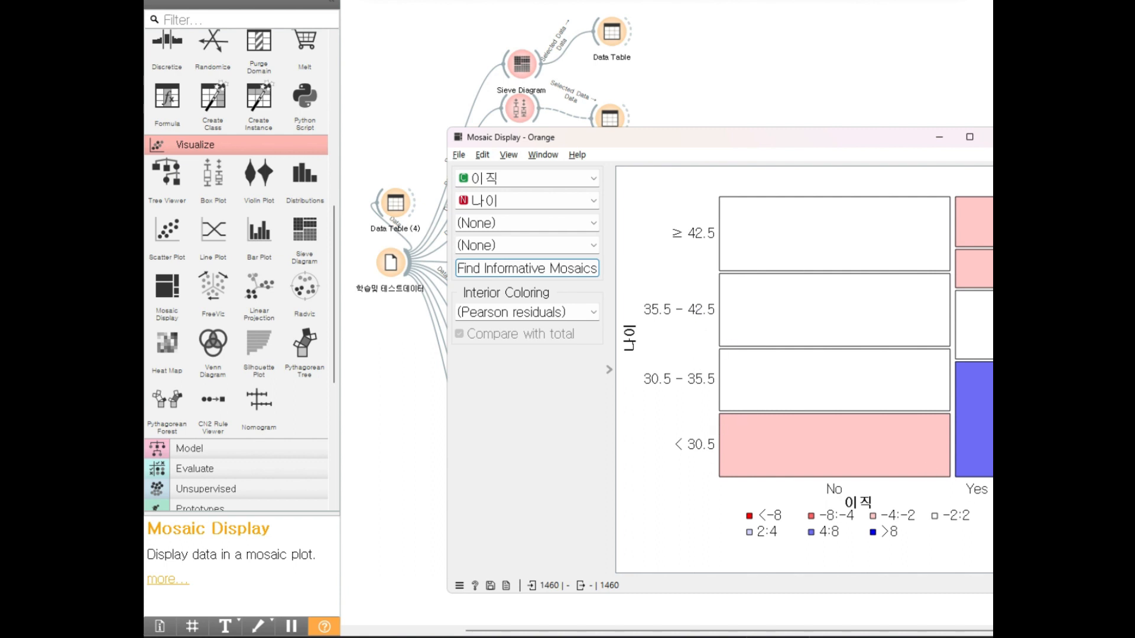
Step: Set the Mosaic Display's second variable to 성별 and color the mosaic interior by 성별
{"action": "left_click", "coordinate": [526, 200]}
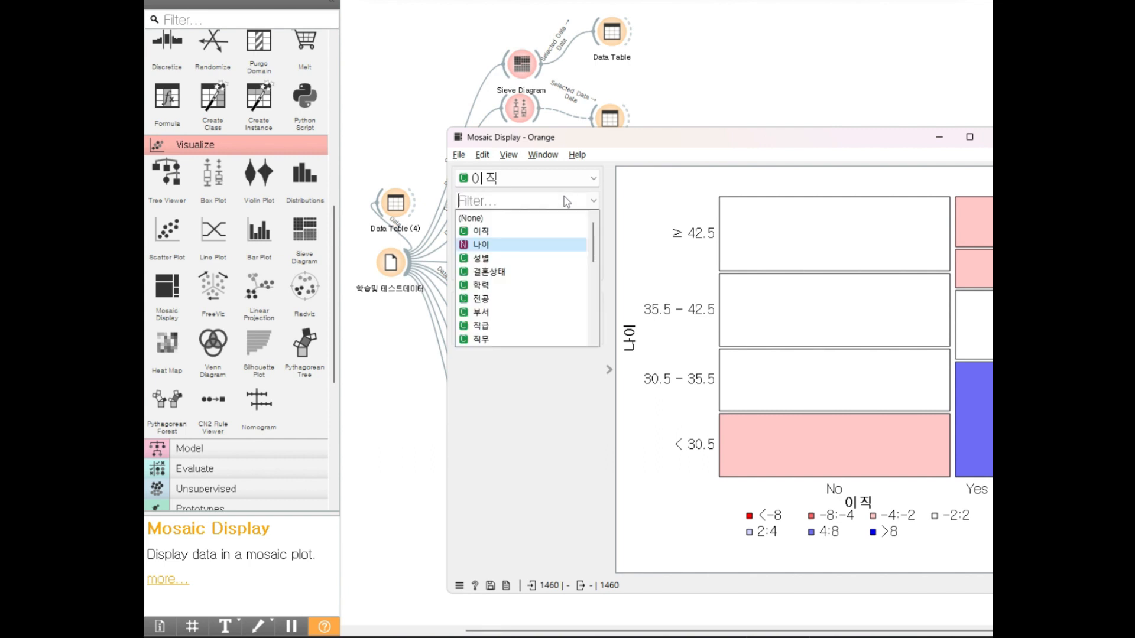
{"action": "left_click", "coordinate": [481, 258]}
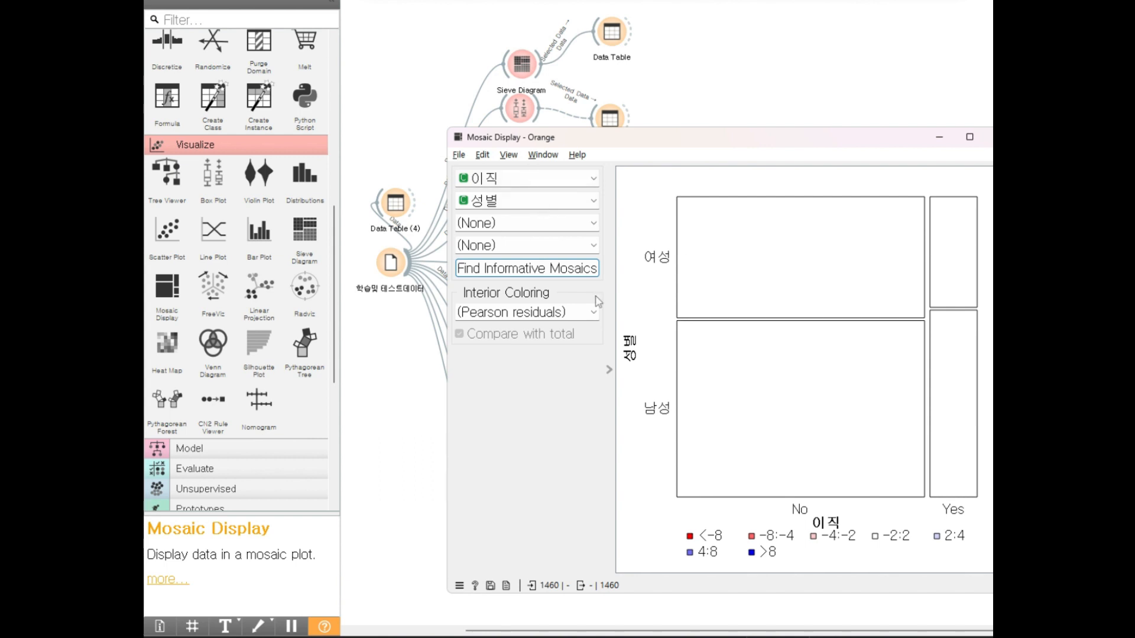
{"action": "left_click", "coordinate": [520, 312]}
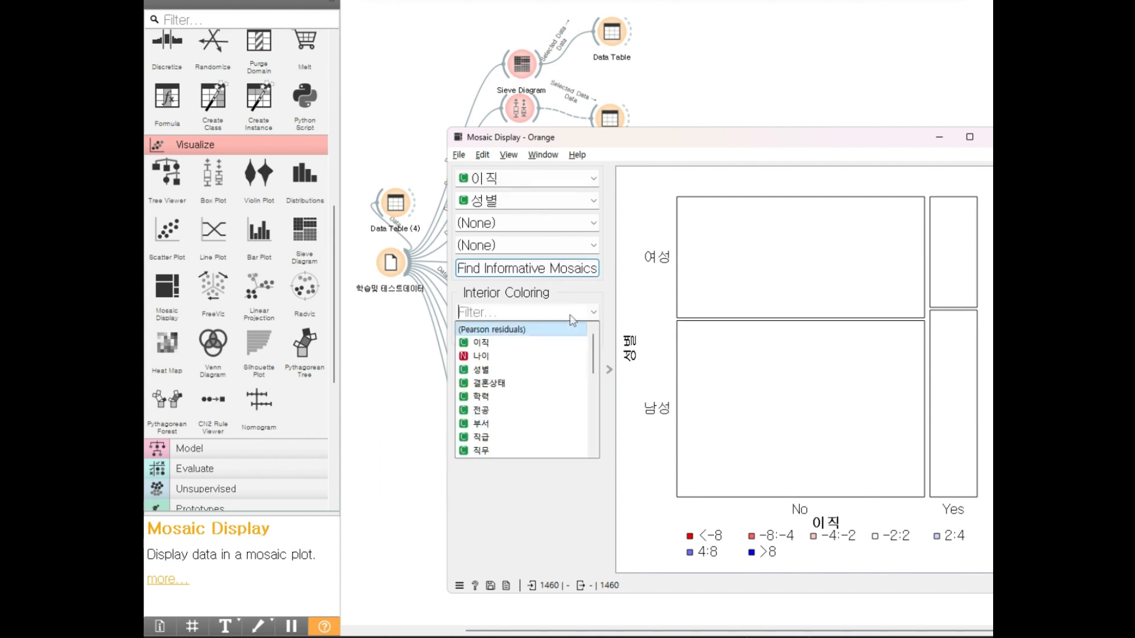
{"action": "left_click", "coordinate": [529, 371]}
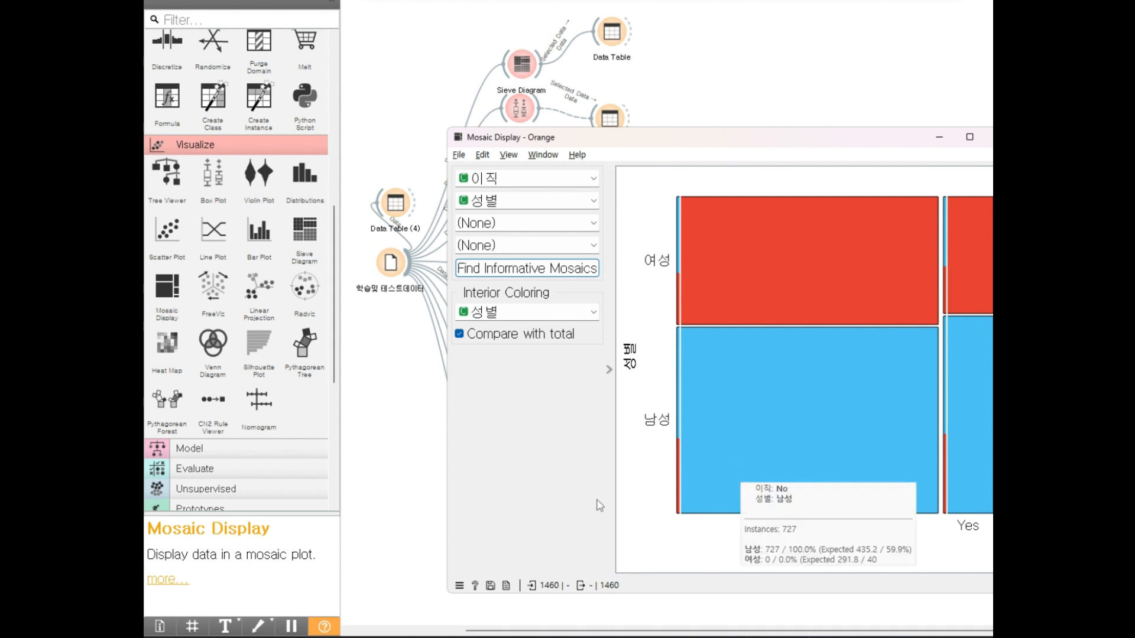
Step: Add 이직 and 결혼상태 as the third and fourth mosaic variables, view the plot maximized and close the Mosaic Display
{"action": "left_click", "coordinate": [527, 227]}
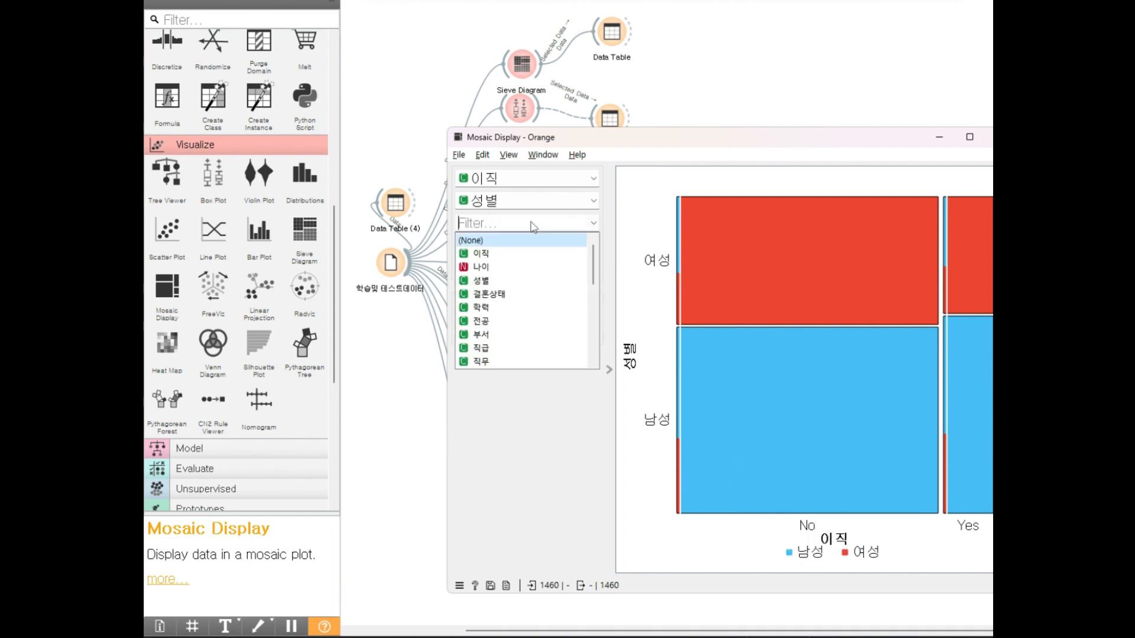
{"action": "left_click", "coordinate": [526, 246]}
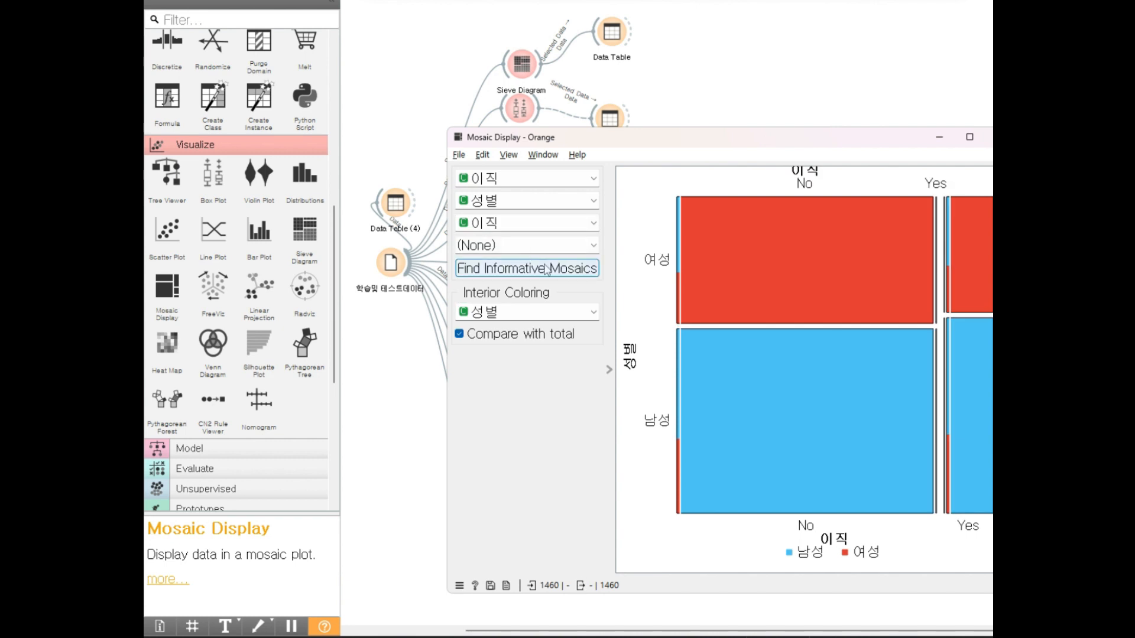
{"action": "left_click", "coordinate": [559, 246]}
{"action": "left_click", "coordinate": [512, 318]}
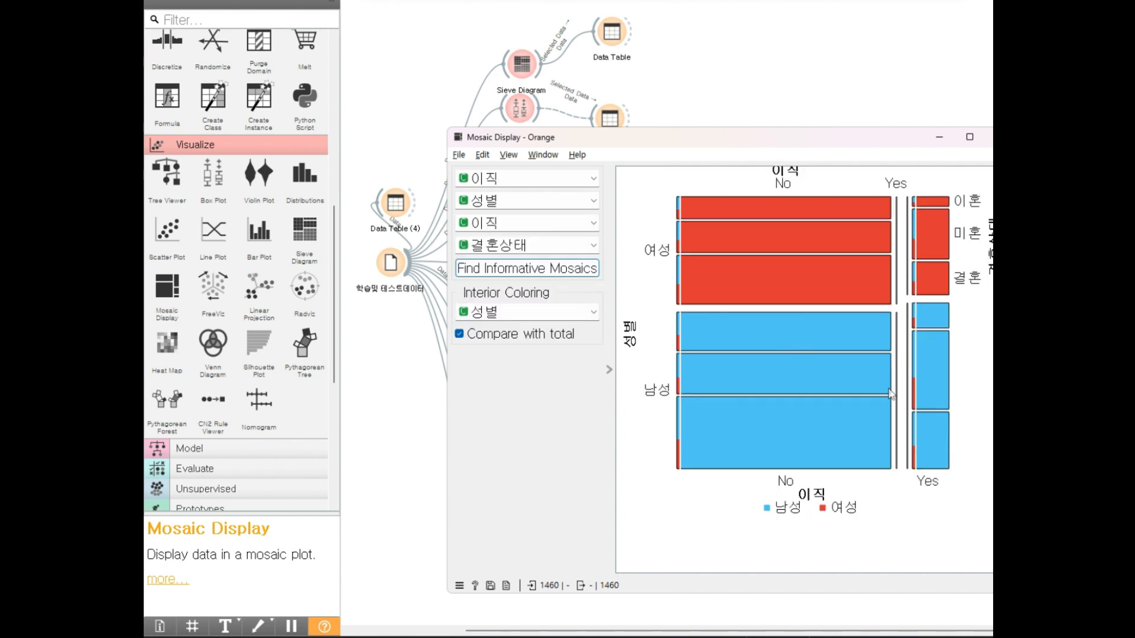
{"action": "left_click", "coordinate": [969, 136]}
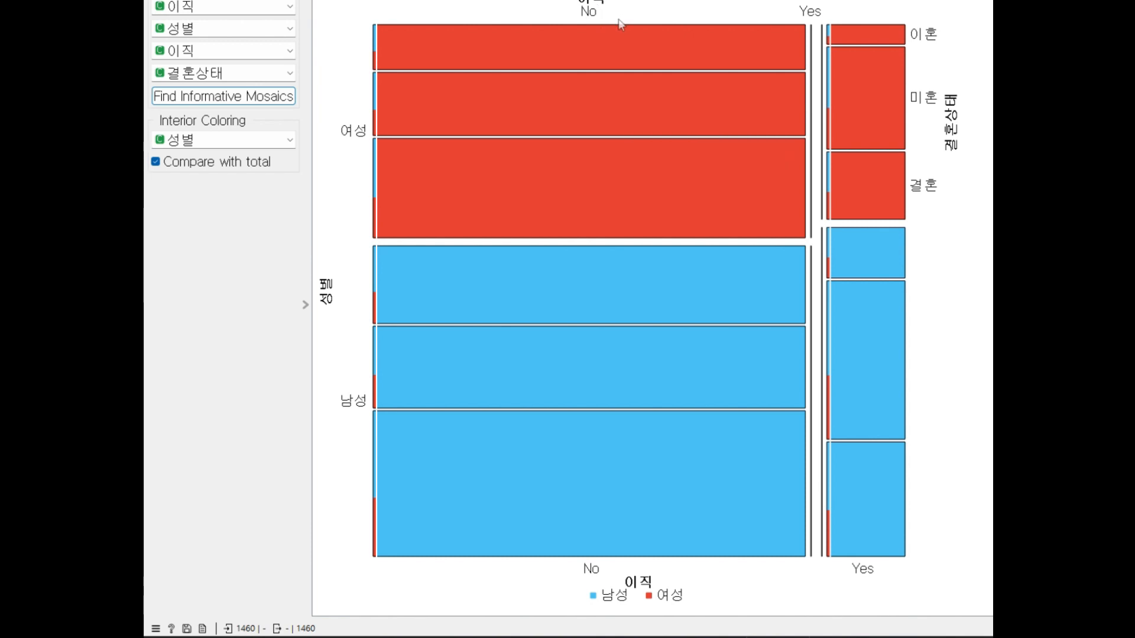
{"action": "key", "text": "Escape"}
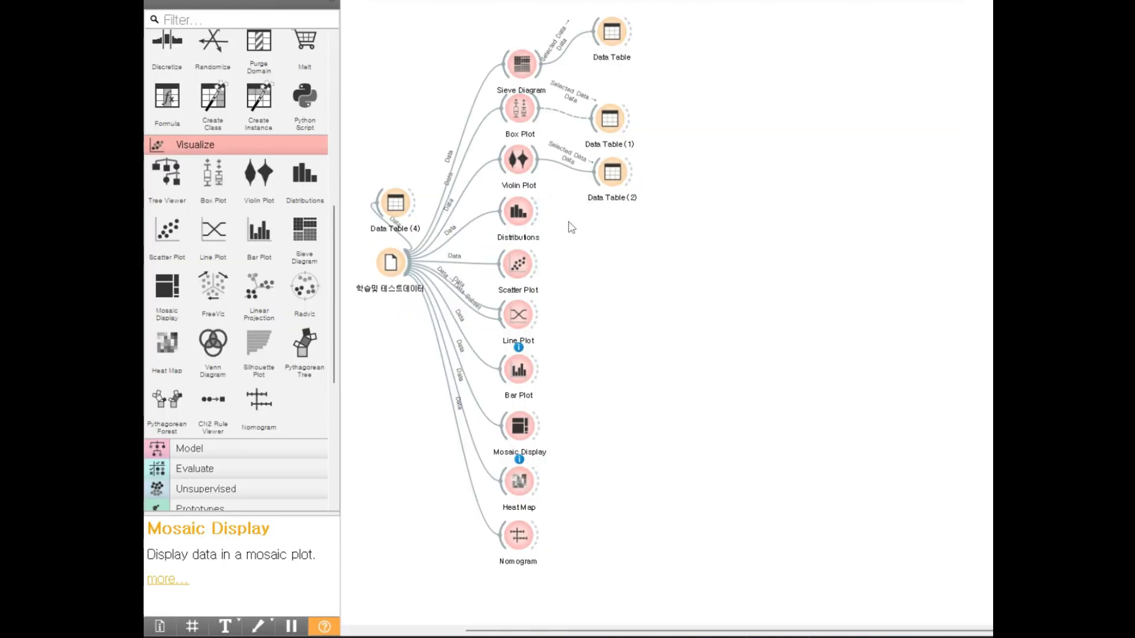
Step: Open the Heat Map widget and examine how its clustered rows line up with the numeric feature columns
{"action": "double_click", "coordinate": [519, 480]}
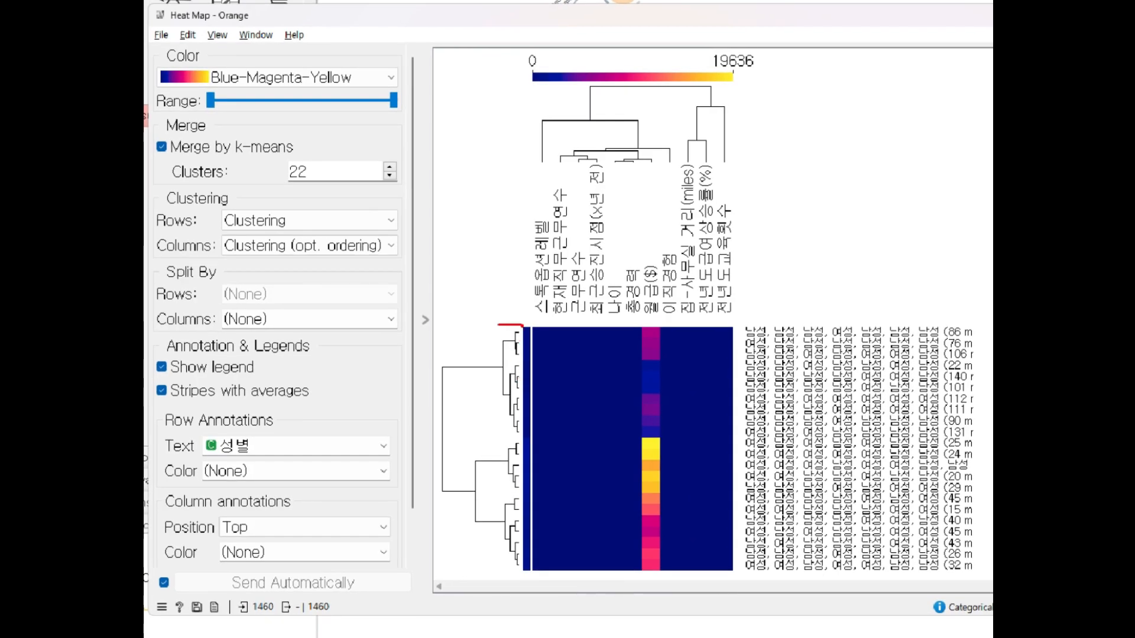
{"action": "mouse_move", "coordinate": [498, 325]}
{"action": "left_mouse_down"}
{"action": "mouse_move", "coordinate": [499, 512]}
{"action": "mouse_move", "coordinate": [524, 561]}
{"action": "mouse_move", "coordinate": [535, 320]}
{"action": "left_mouse_up"}
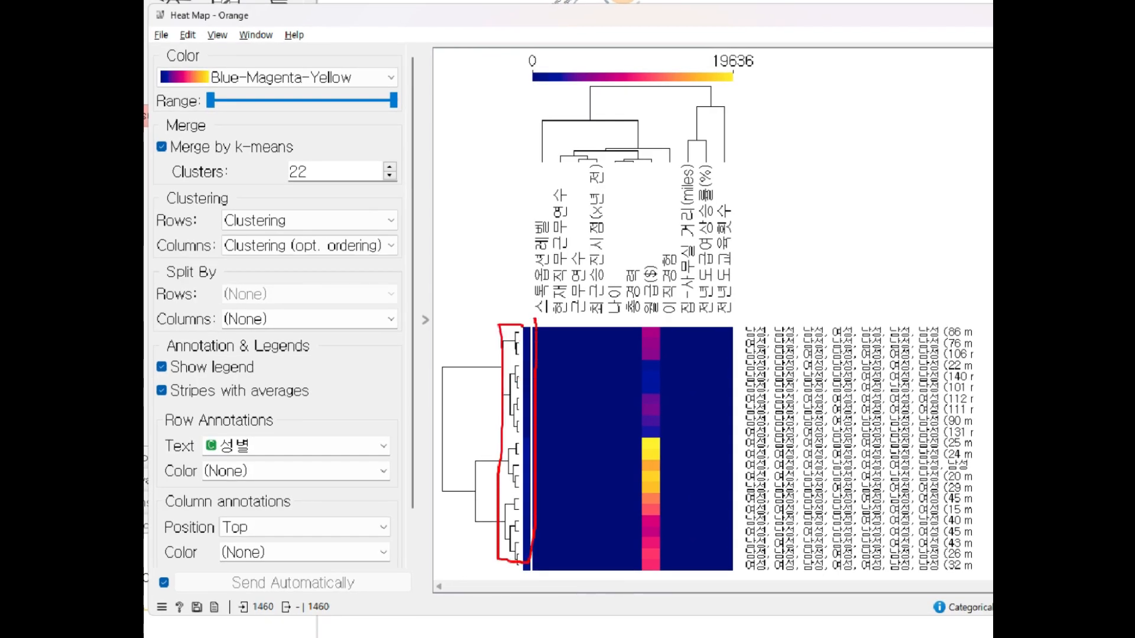
{"action": "left_click_drag", "start_coordinate": [529, 199], "coordinate": [541, 192]}
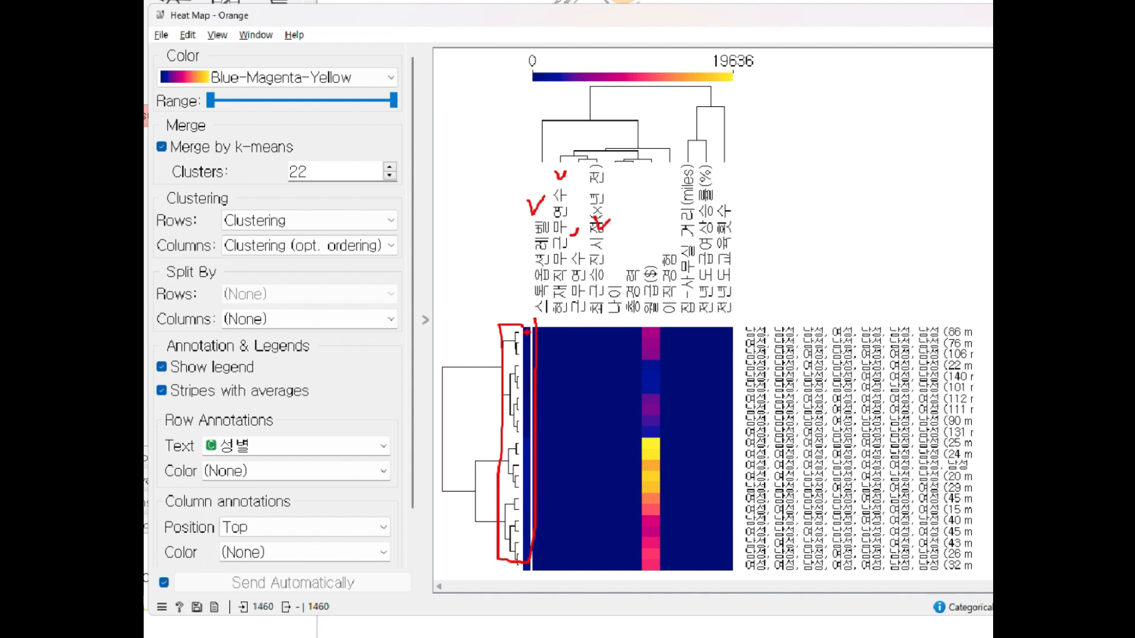
{"action": "mouse_move", "coordinate": [527, 332]}
{"action": "left_mouse_down"}
{"action": "mouse_move", "coordinate": [643, 328]}
{"action": "mouse_move", "coordinate": [723, 349]}
{"action": "mouse_move", "coordinate": [721, 528]}
{"action": "mouse_move", "coordinate": [580, 535]}
{"action": "mouse_move", "coordinate": [542, 525]}
{"action": "left_mouse_up"}
{"action": "mouse_move", "coordinate": [480, 333]}
{"action": "left_mouse_down"}
{"action": "mouse_move", "coordinate": [543, 327]}
{"action": "mouse_move", "coordinate": [555, 304]}
{"action": "mouse_move", "coordinate": [560, 325]}
{"action": "mouse_move", "coordinate": [590, 324]}
{"action": "mouse_move", "coordinate": [594, 341]}
{"action": "left_mouse_up"}
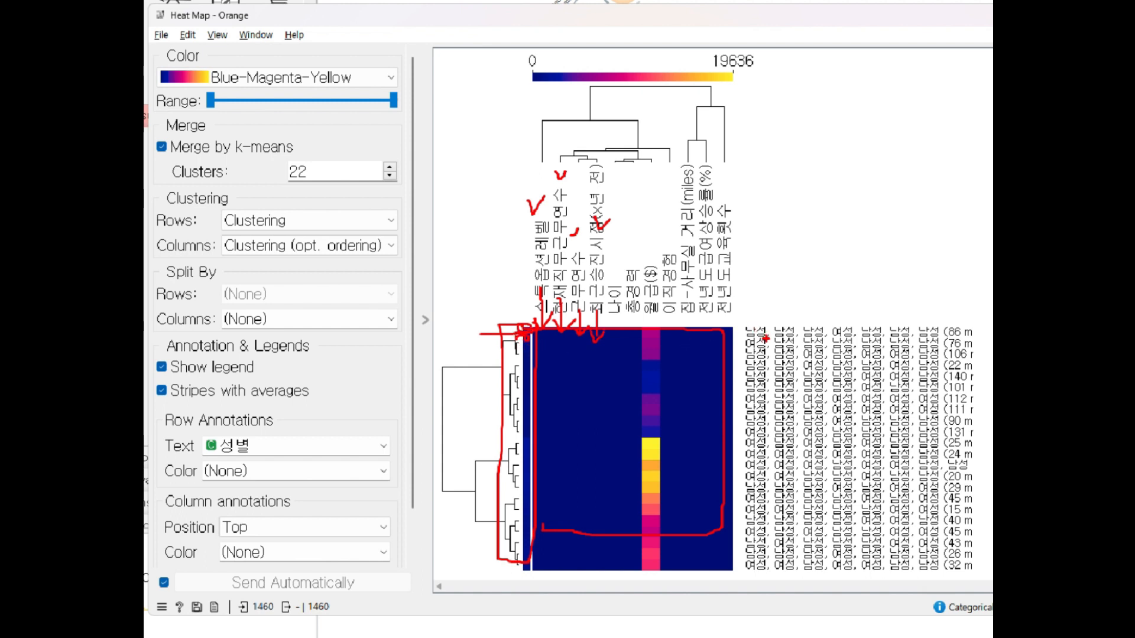
Step: Examine the 성별 row labels beside the Heat Map and relate the first label to its merged row
{"action": "mouse_move", "coordinate": [738, 334]}
{"action": "left_mouse_down"}
{"action": "mouse_move", "coordinate": [976, 319]}
{"action": "mouse_move", "coordinate": [943, 343]}
{"action": "mouse_move", "coordinate": [754, 345]}
{"action": "mouse_move", "coordinate": [784, 323]}
{"action": "left_mouse_up"}
{"action": "left_click_drag", "start_coordinate": [792, 313], "coordinate": [802, 320]}
{"action": "left_click_drag", "start_coordinate": [814, 313], "coordinate": [822, 314]}
{"action": "left_click_drag", "start_coordinate": [818, 309], "coordinate": [867, 318]}
{"action": "left_click_drag", "start_coordinate": [890, 314], "coordinate": [829, 341]}
{"action": "left_click_drag", "start_coordinate": [739, 328], "coordinate": [943, 311]}
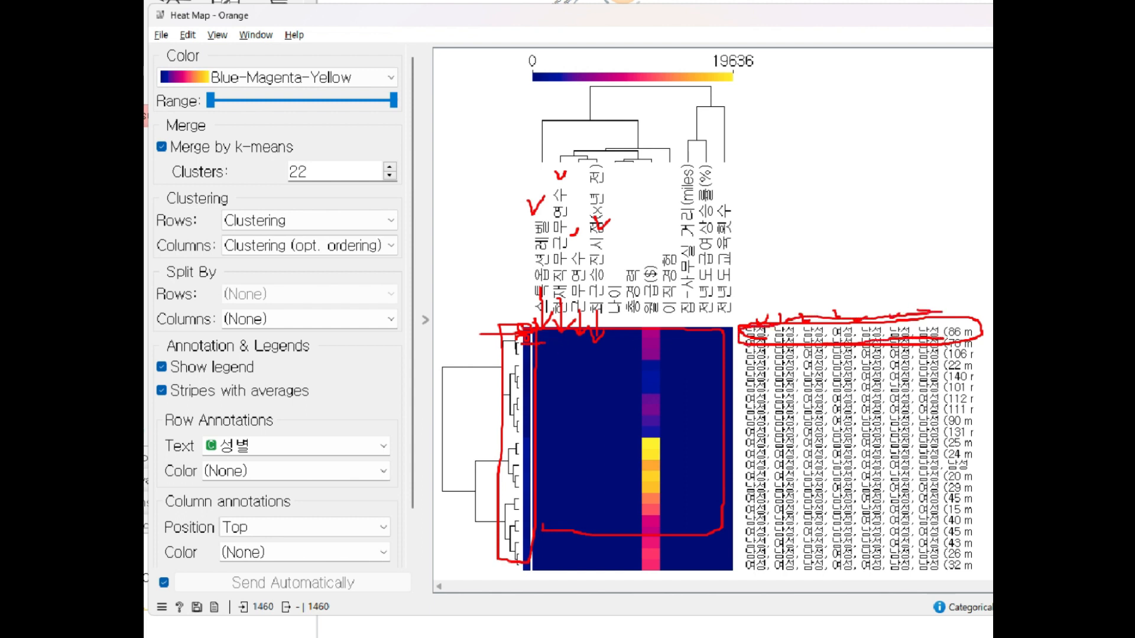
{"action": "mouse_move", "coordinate": [535, 321]}
{"action": "left_mouse_down"}
{"action": "mouse_move", "coordinate": [736, 334]}
{"action": "mouse_move", "coordinate": [574, 341]}
{"action": "left_mouse_up"}
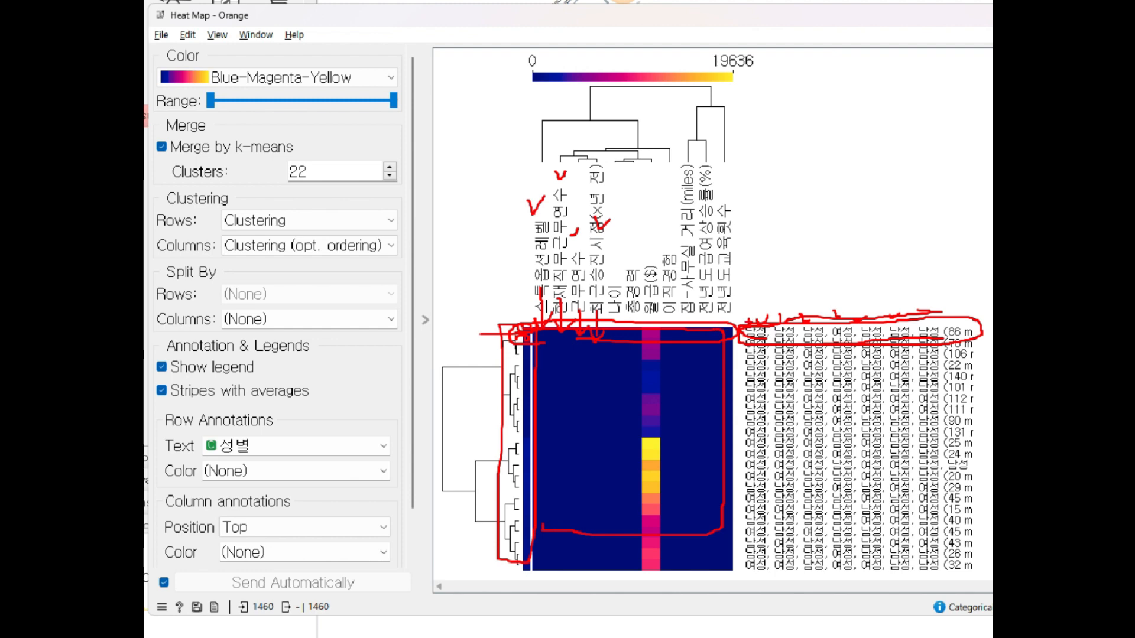
{"action": "key", "text": "Escape"}
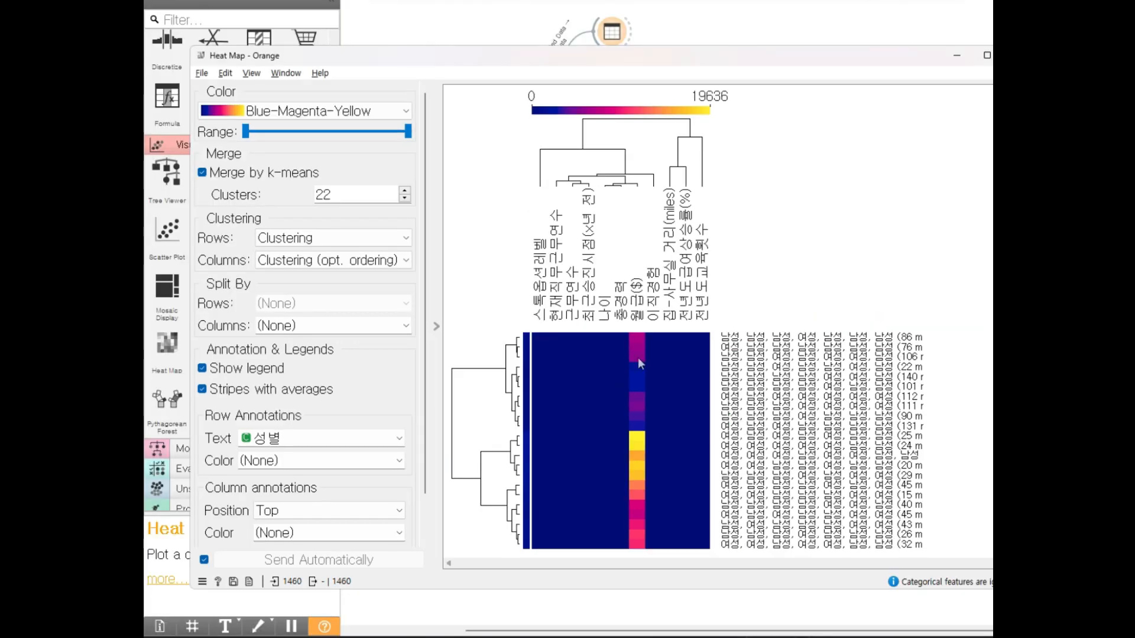
Step: Select several merged rows of the Heat Map one at a time, ending on the single-label row below the two yellow rows
{"action": "left_click", "coordinate": [557, 344]}
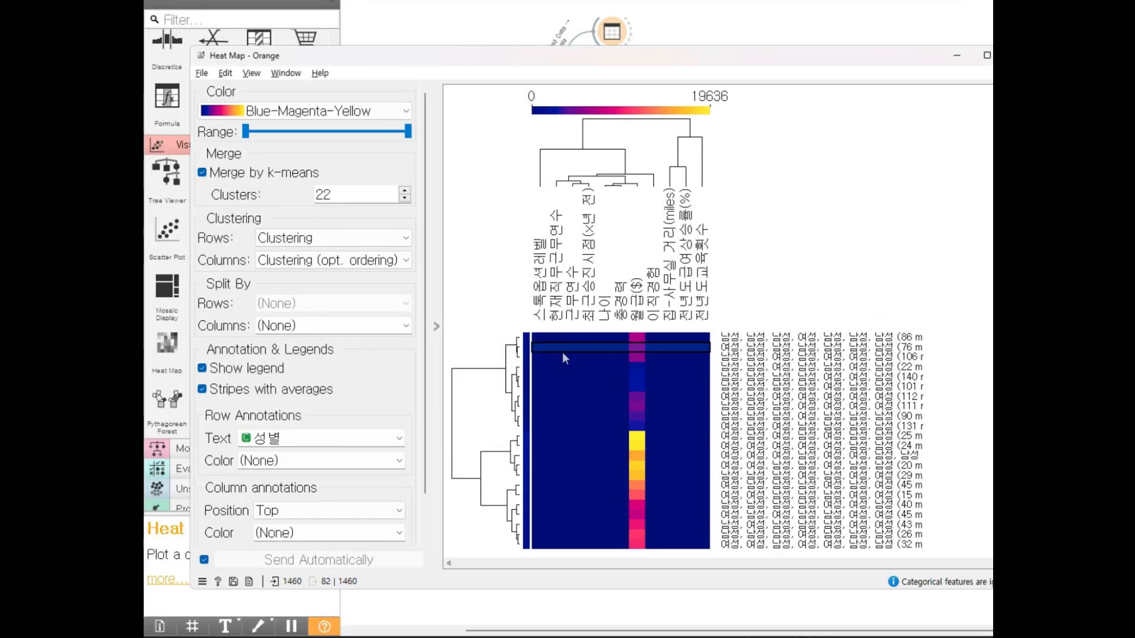
{"action": "left_click", "coordinate": [589, 394]}
{"action": "left_click", "coordinate": [568, 375]}
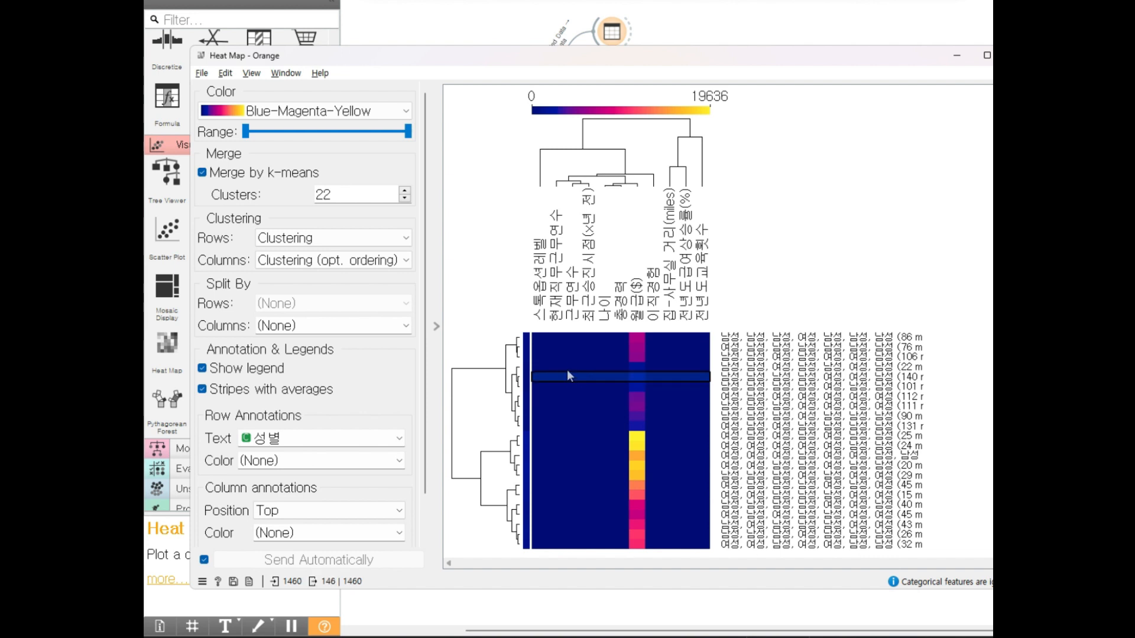
{"action": "left_click", "coordinate": [565, 352]}
{"action": "left_click", "coordinate": [566, 381]}
{"action": "left_click", "coordinate": [562, 407]}
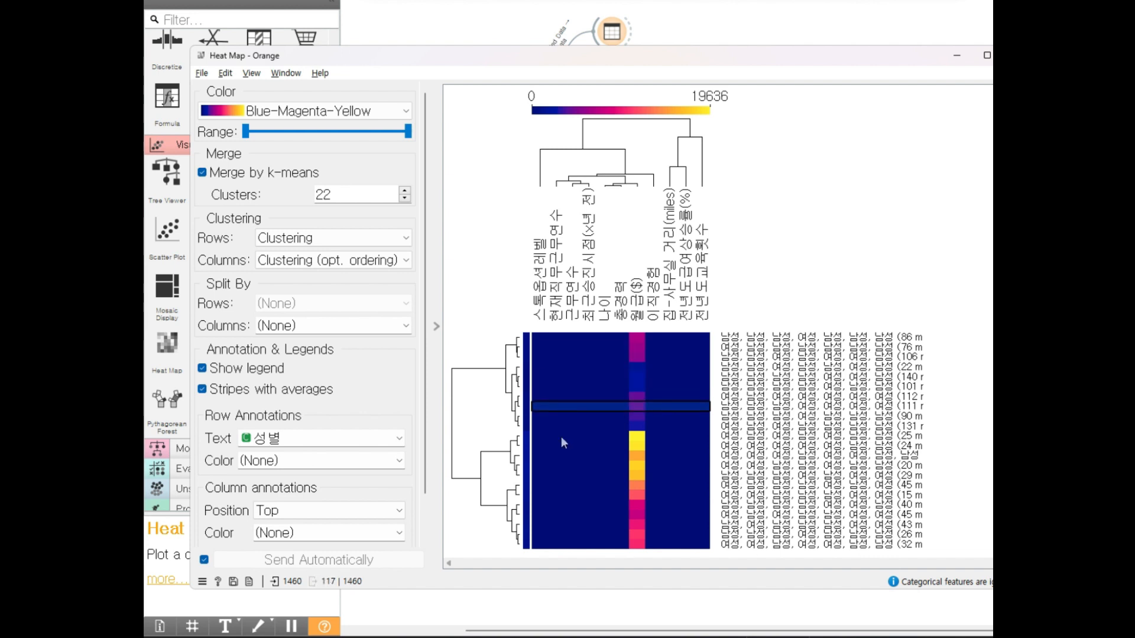
{"action": "left_click", "coordinate": [561, 436]}
{"action": "left_click", "coordinate": [561, 455]}
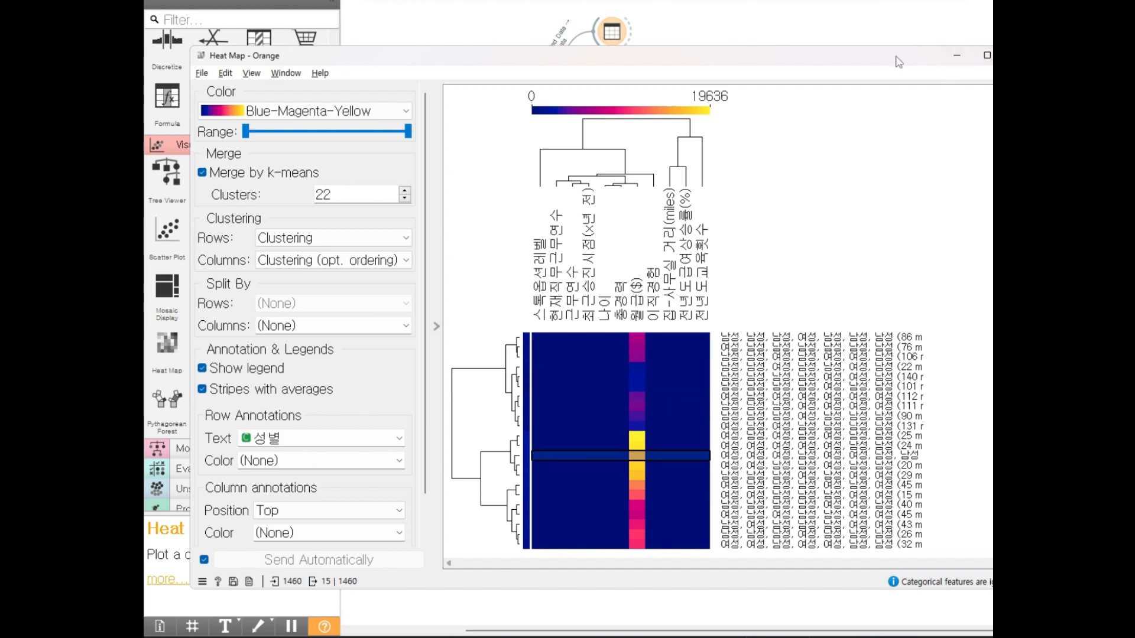
Step: Connect a new Data Table to the Heat Map's selected data, open it and place the two windows side by side
{"action": "left_click_drag", "start_coordinate": [893, 55], "coordinate": [371, 136]}
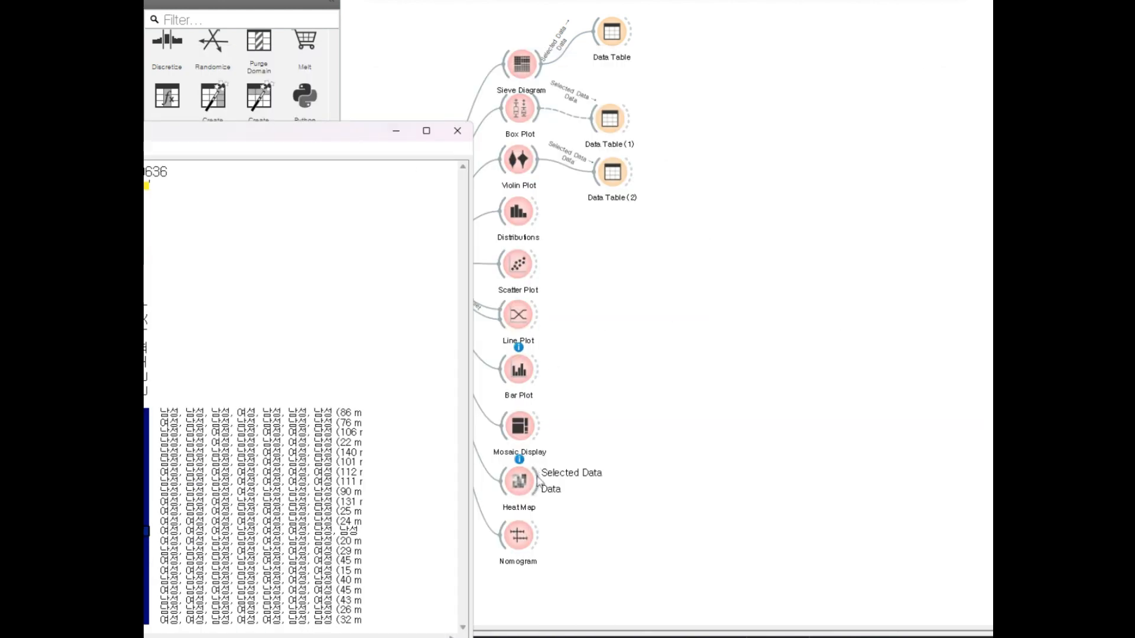
{"action": "left_click_drag", "start_coordinate": [537, 473], "coordinate": [609, 430]}
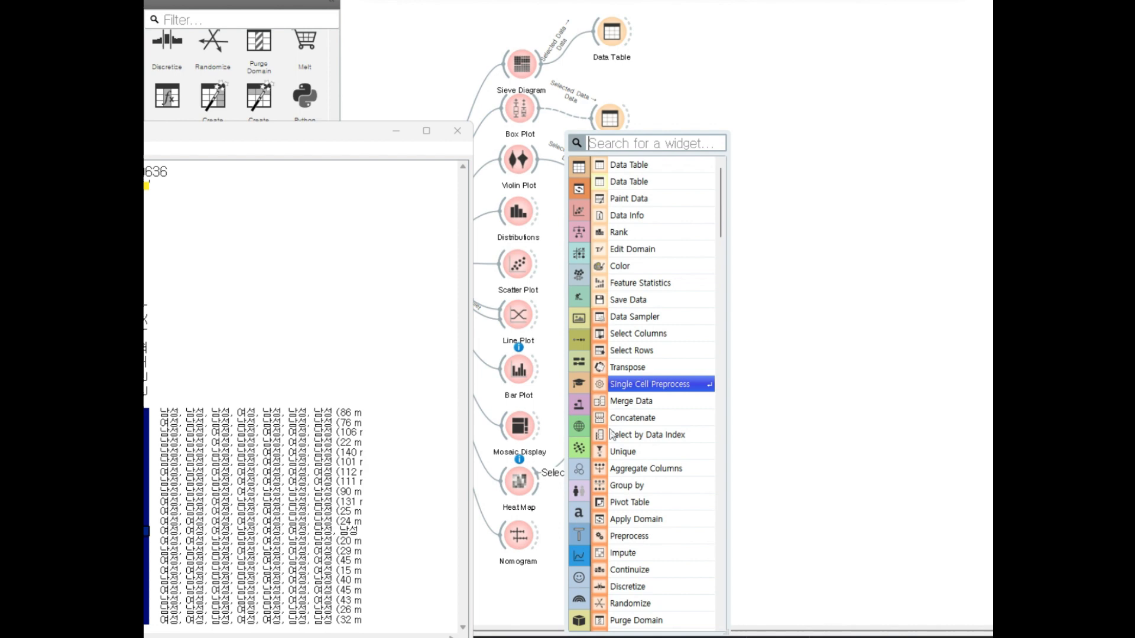
{"action": "left_click", "coordinate": [639, 169]}
{"action": "double_click", "coordinate": [634, 429]}
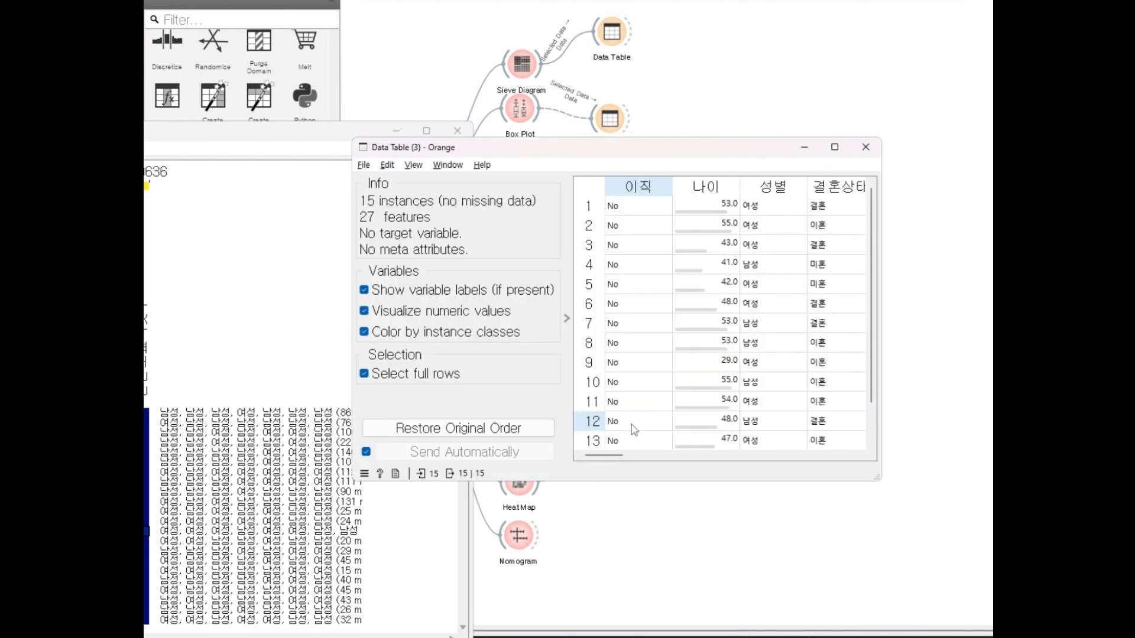
{"action": "left_click_drag", "start_coordinate": [738, 118], "coordinate": [774, 113]}
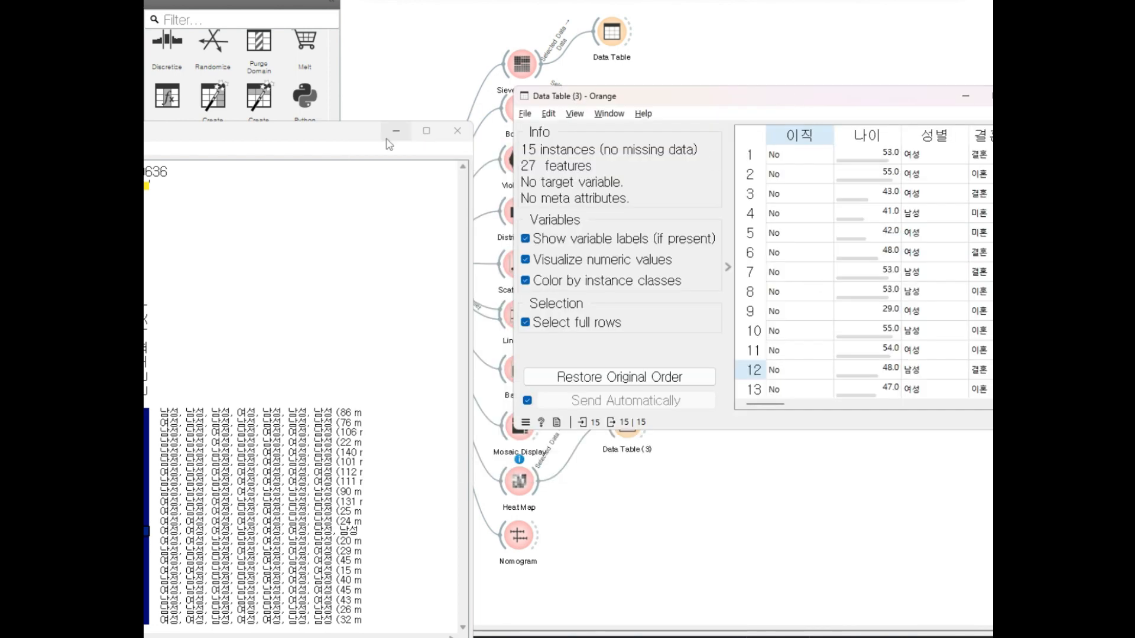
{"action": "left_click_drag", "start_coordinate": [304, 133], "coordinate": [548, 45]}
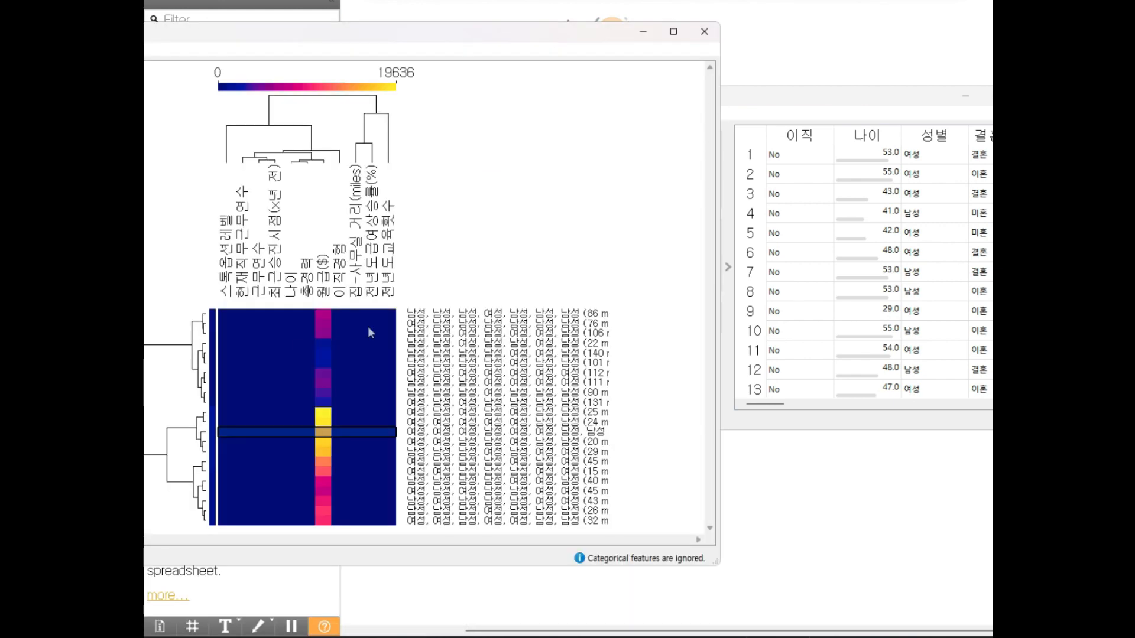
Step: Select different Heat Map rows, compare their employee records in the linked Data Table, finish on the second row and close both windows
{"action": "left_click", "coordinate": [291, 344]}
{"action": "left_click", "coordinate": [294, 392]}
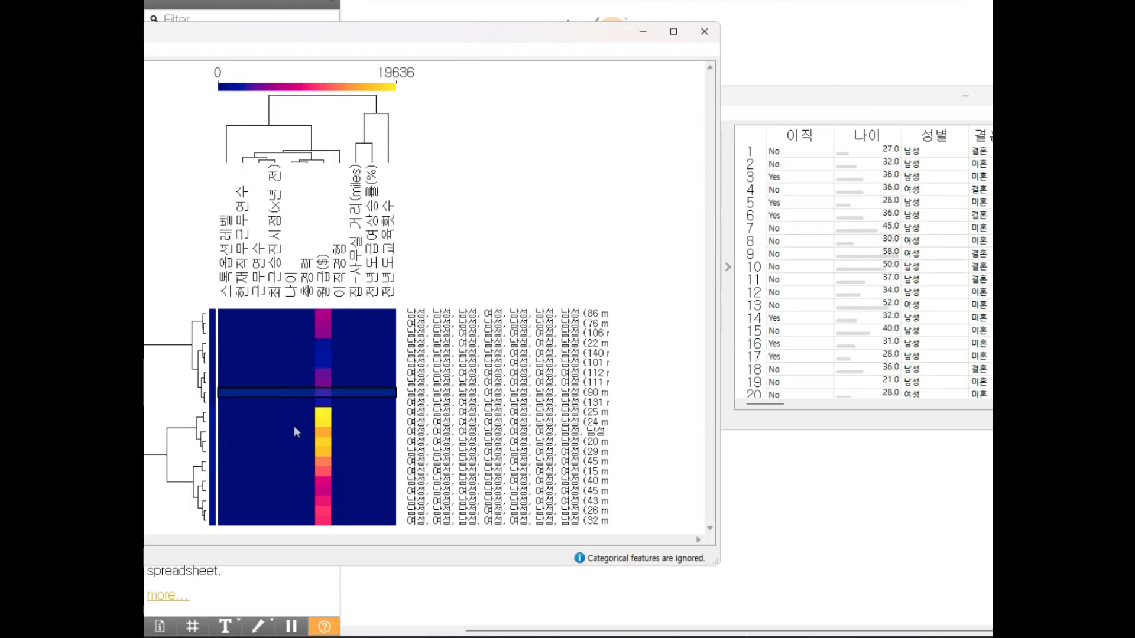
{"action": "left_click", "coordinate": [293, 432]}
{"action": "left_click", "coordinate": [285, 472]}
{"action": "left_click", "coordinate": [283, 413]}
{"action": "left_click", "coordinate": [286, 383]}
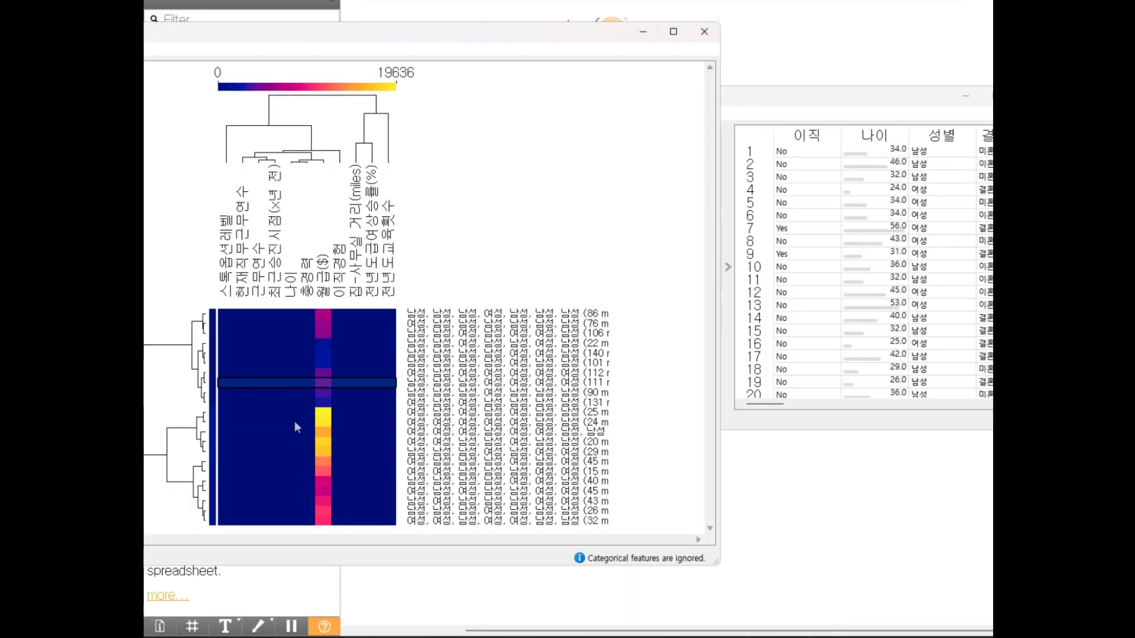
{"action": "left_click", "coordinate": [290, 471]}
{"action": "left_click", "coordinate": [290, 501]}
{"action": "left_click", "coordinate": [290, 455]}
{"action": "left_click", "coordinate": [293, 423]}
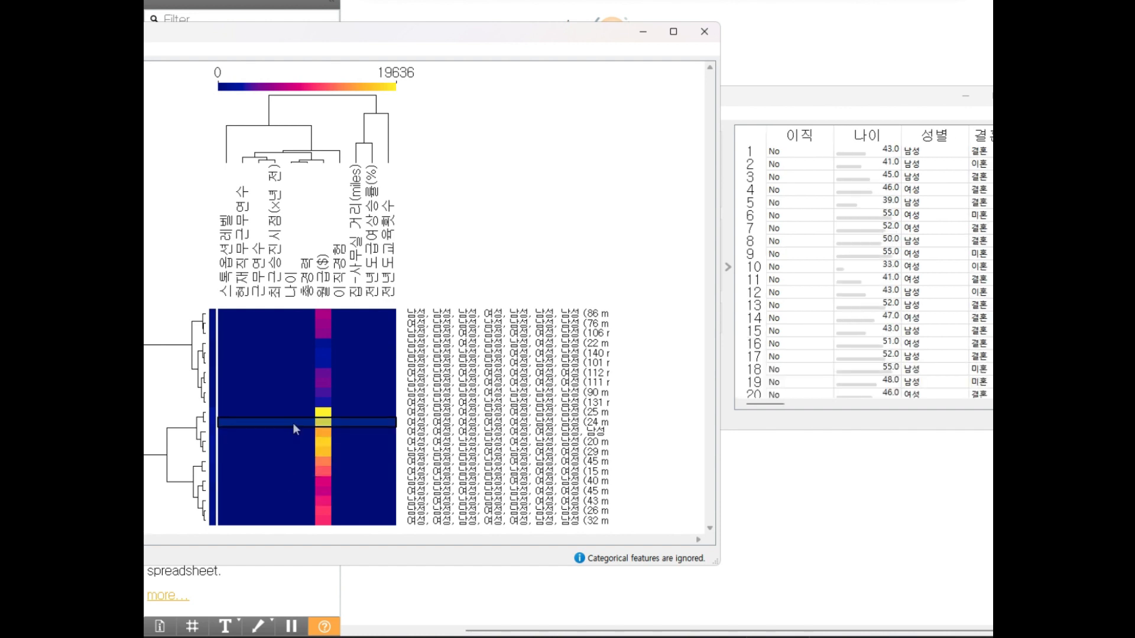
{"action": "left_click", "coordinate": [290, 382]}
{"action": "left_click", "coordinate": [309, 343]}
{"action": "left_click", "coordinate": [304, 322]}
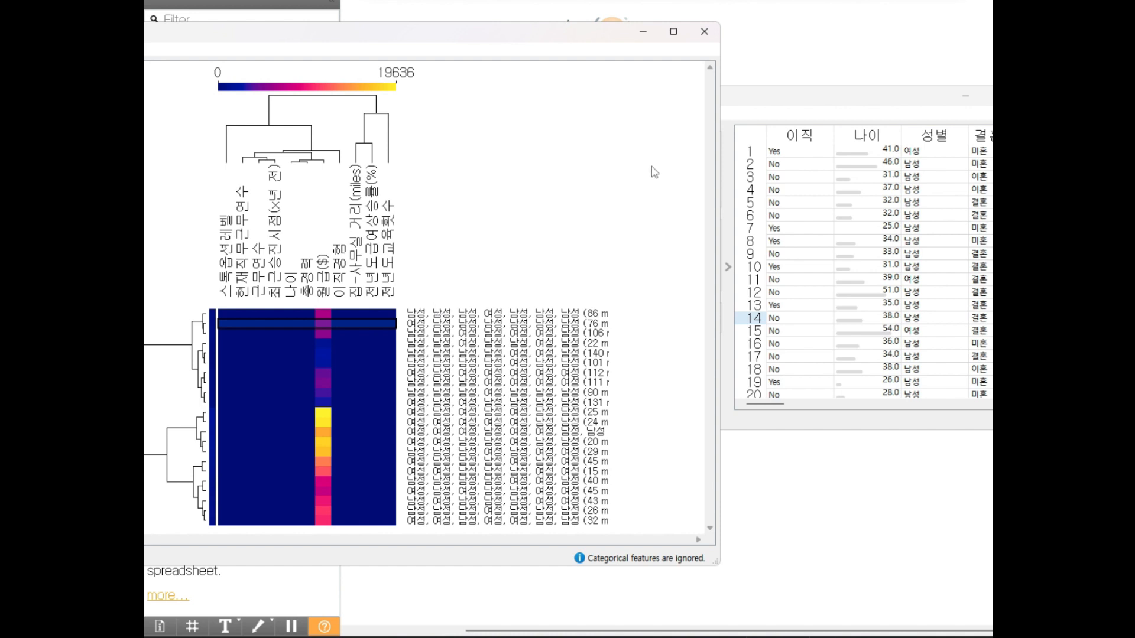
{"action": "left_click", "coordinate": [703, 38]}
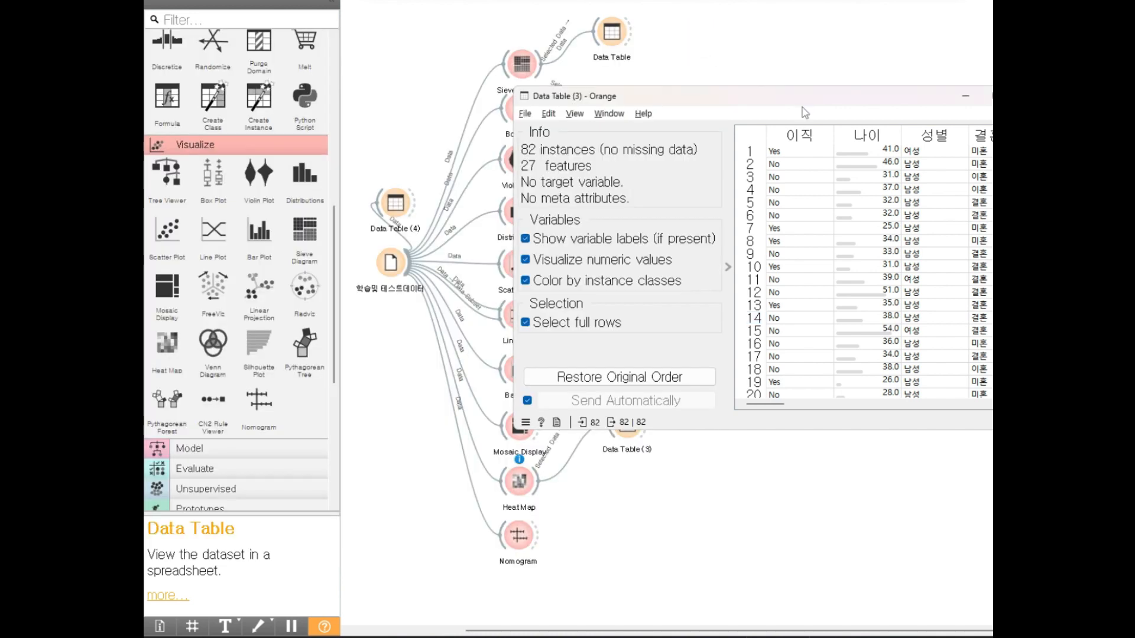
{"action": "left_click", "coordinate": [1026, 96]}
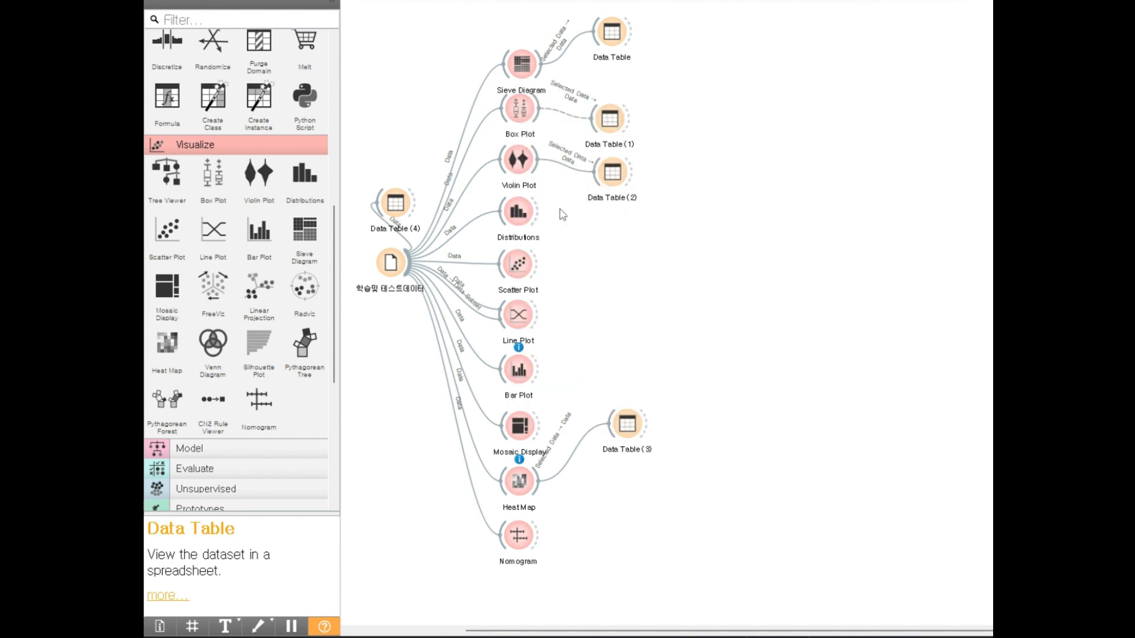